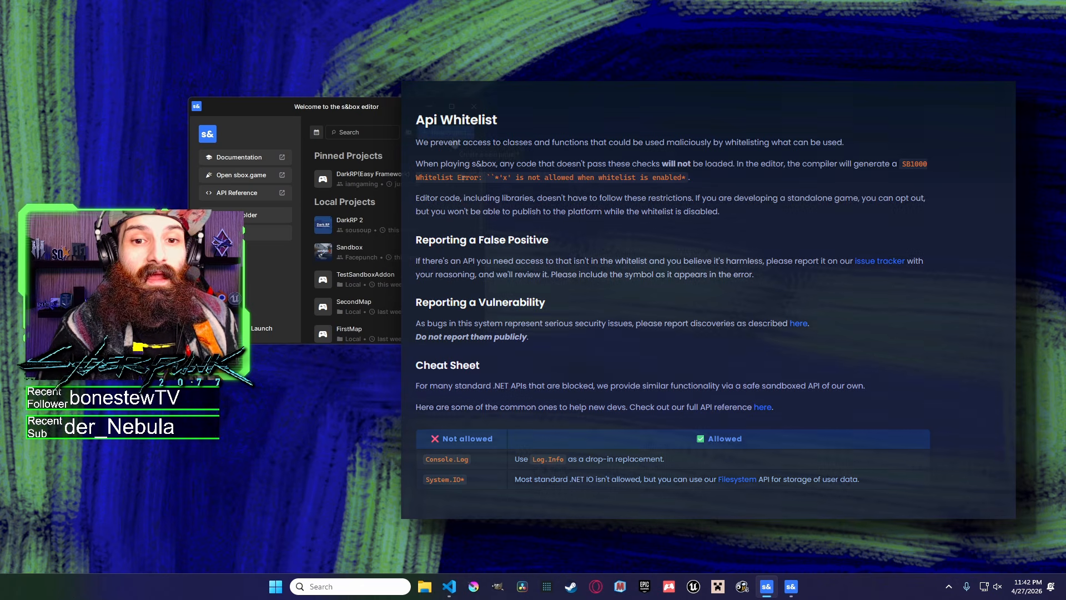
Start a new project and choose the Game - Minimal template.
left_click(454, 138)
left_click(481, 257)
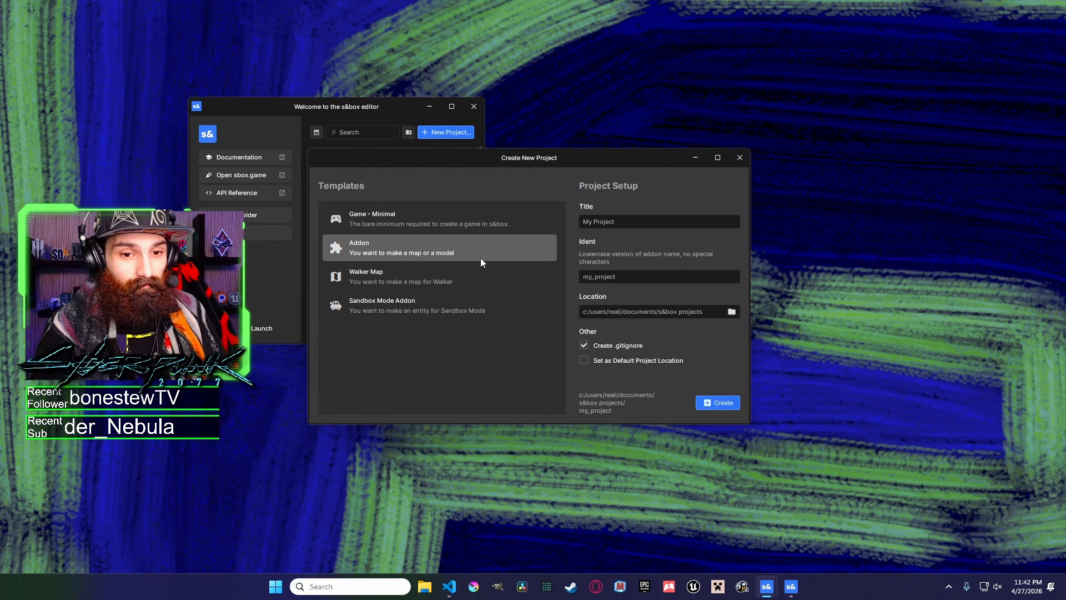
left_click(481, 280)
left_click(444, 250)
left_click(437, 274)
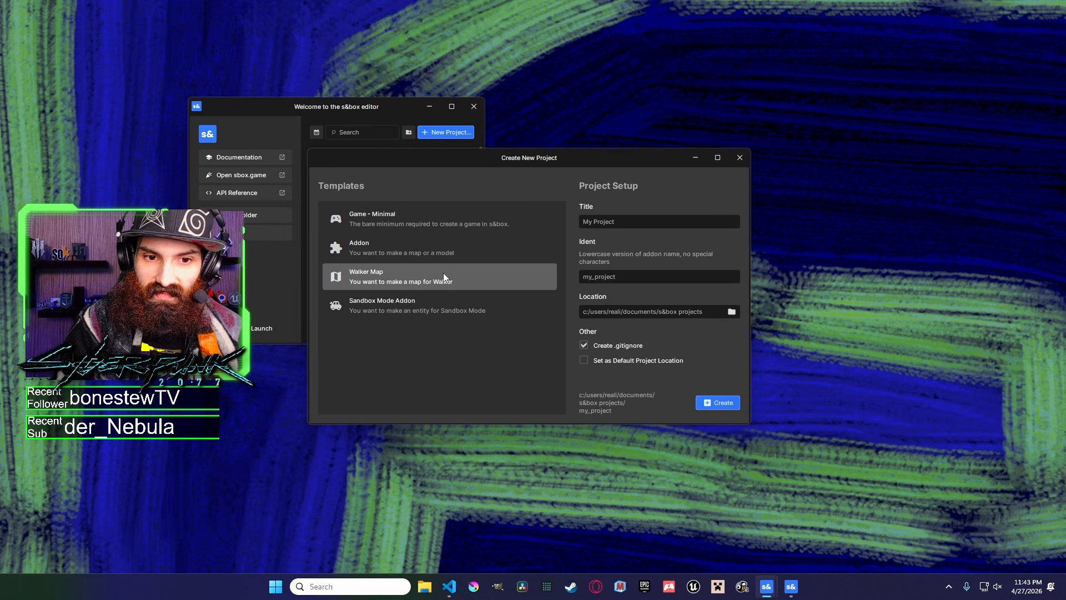
left_click(388, 255)
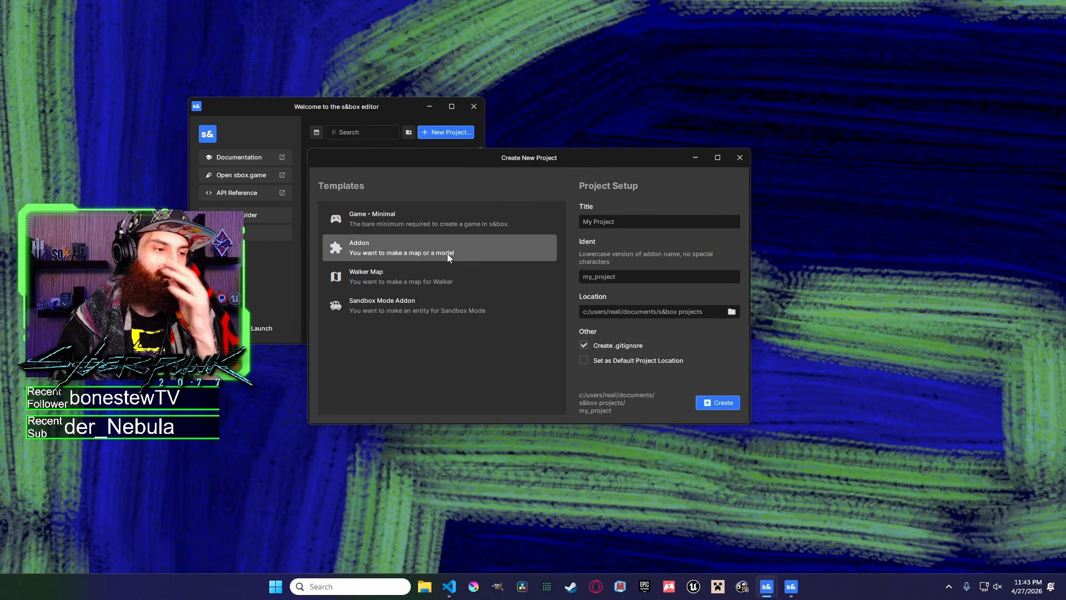
left_click(422, 315)
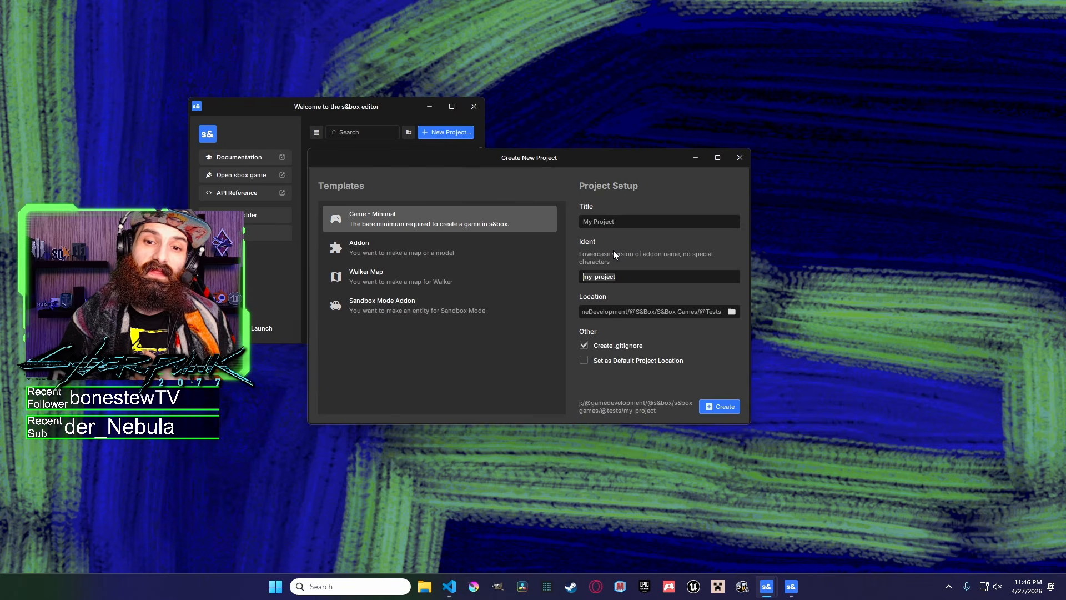
Name the project GarrysMod2 and create it.
type("garrysmod2")
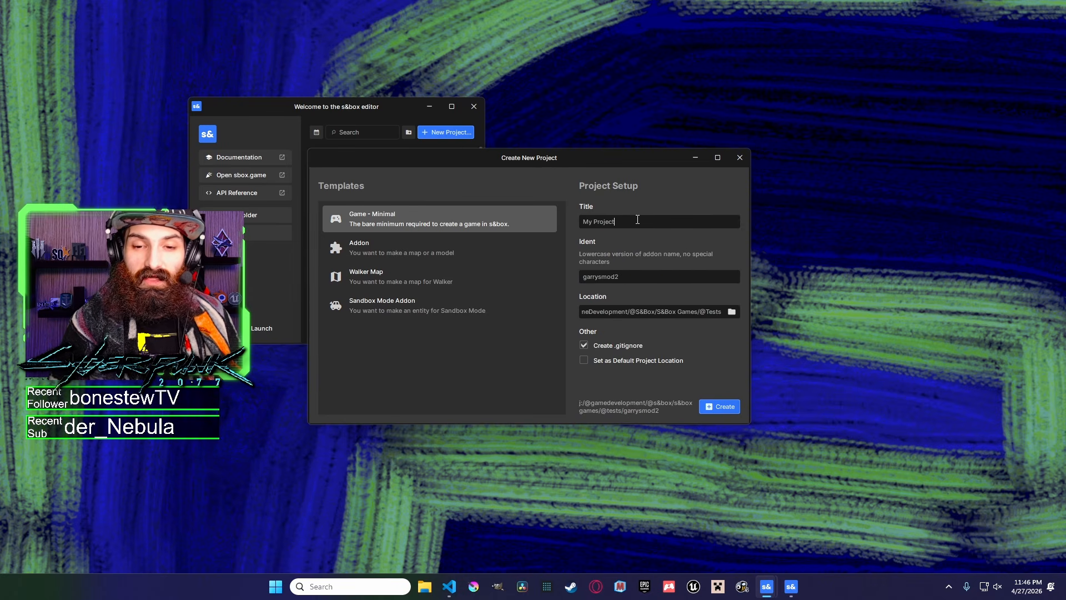
left_click_drag(639, 221, 551, 216)
type("GarrysMod2")
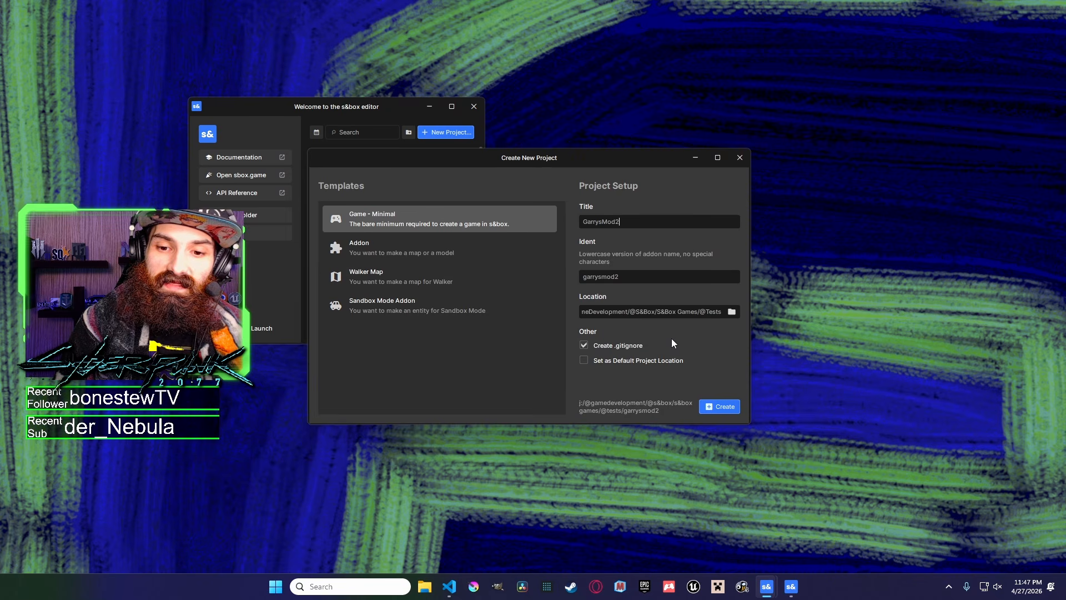
left_click(722, 407)
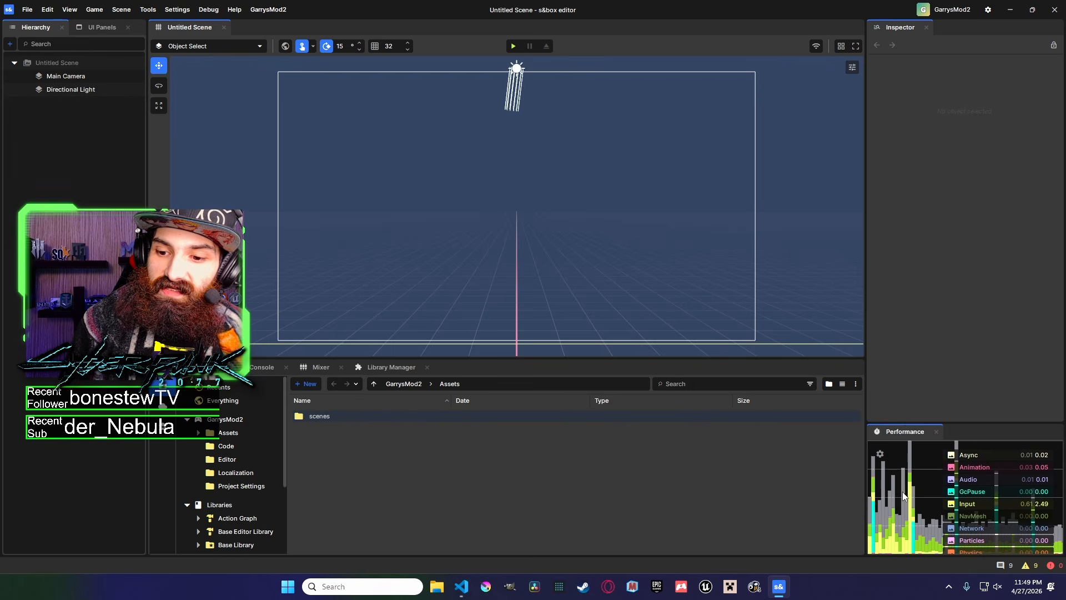
Open the minimal scene from the project's scenes folder.
left_click(881, 454)
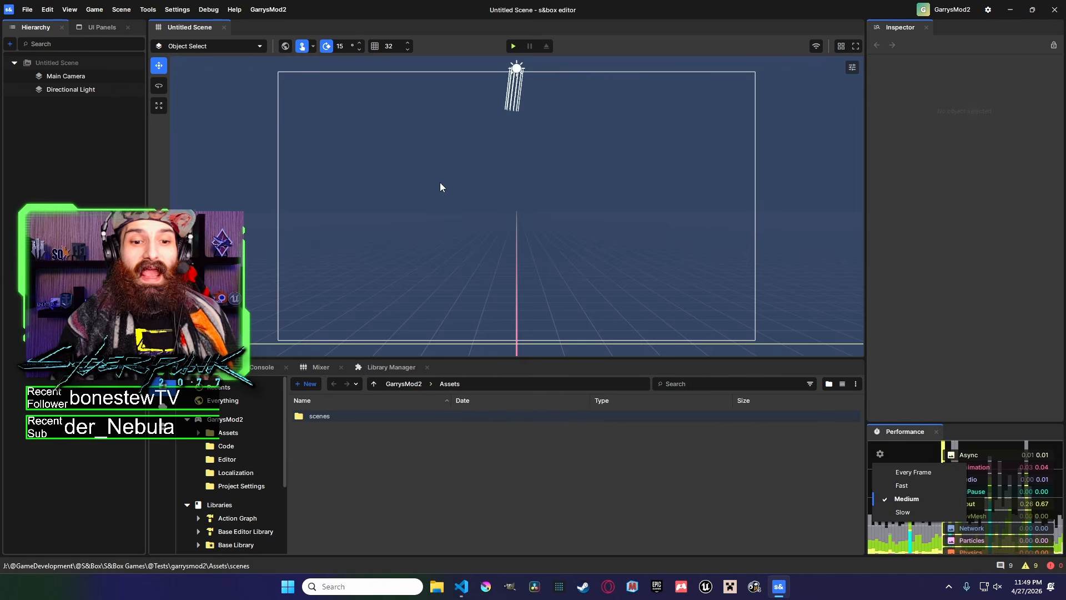
double_click(332, 419)
left_click(338, 418)
double_click(339, 419)
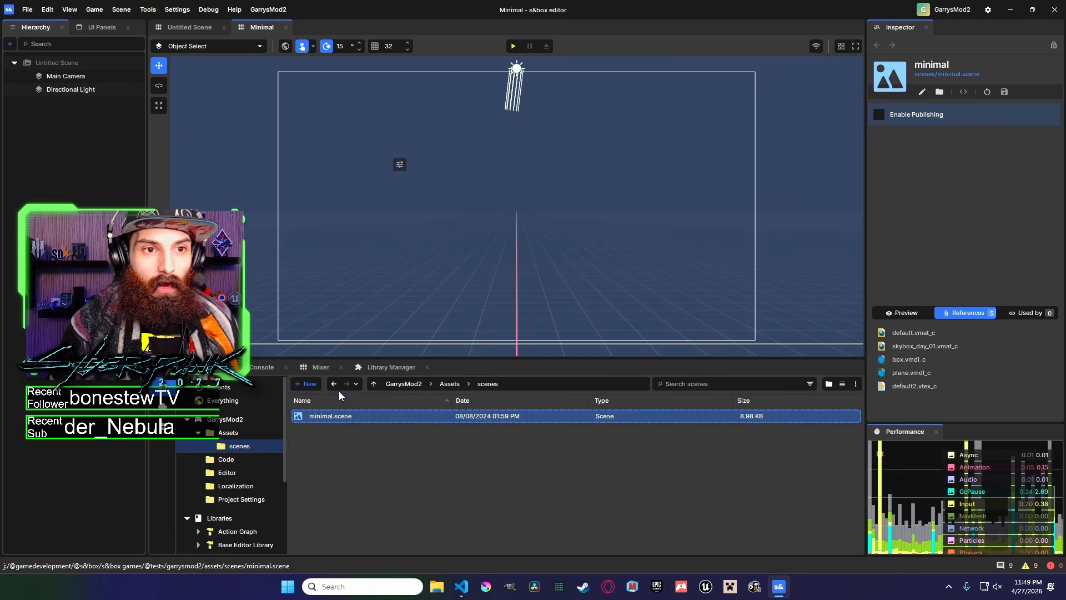
Select the floating cube, Cube (2), in the scene viewport.
left_click(525, 124)
right_click_drag(525, 125, 532, 106)
key("w")
Widen the Inspector and close the Performance panel.
left_click_drag(866, 133, 806, 133)
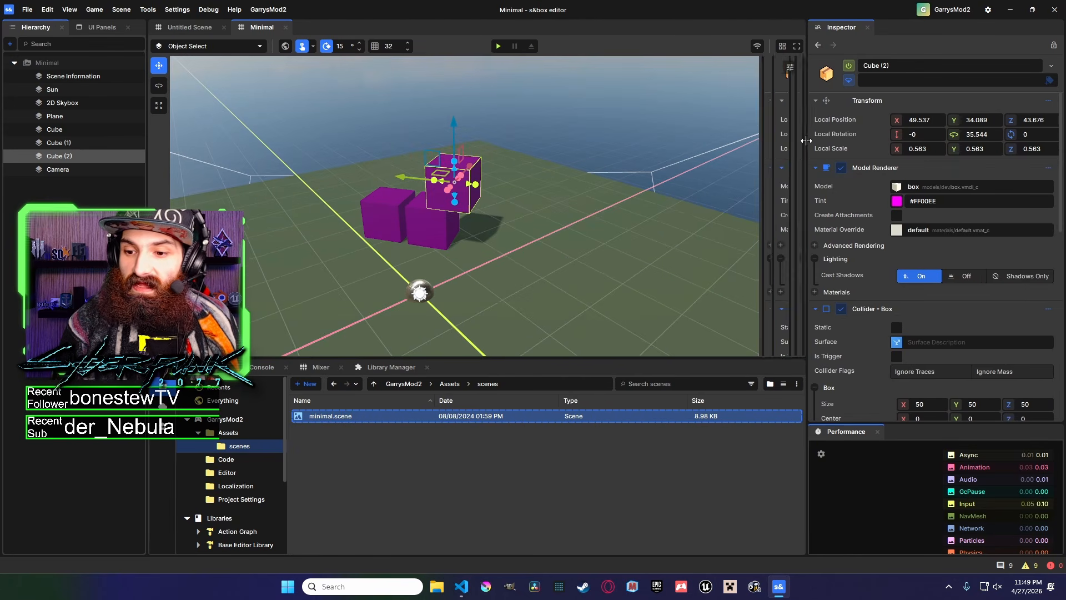
left_click(878, 432)
mouse_move(812, 354)
left_mouse_down()
mouse_move(839, 353)
mouse_move(814, 355)
left_mouse_up()
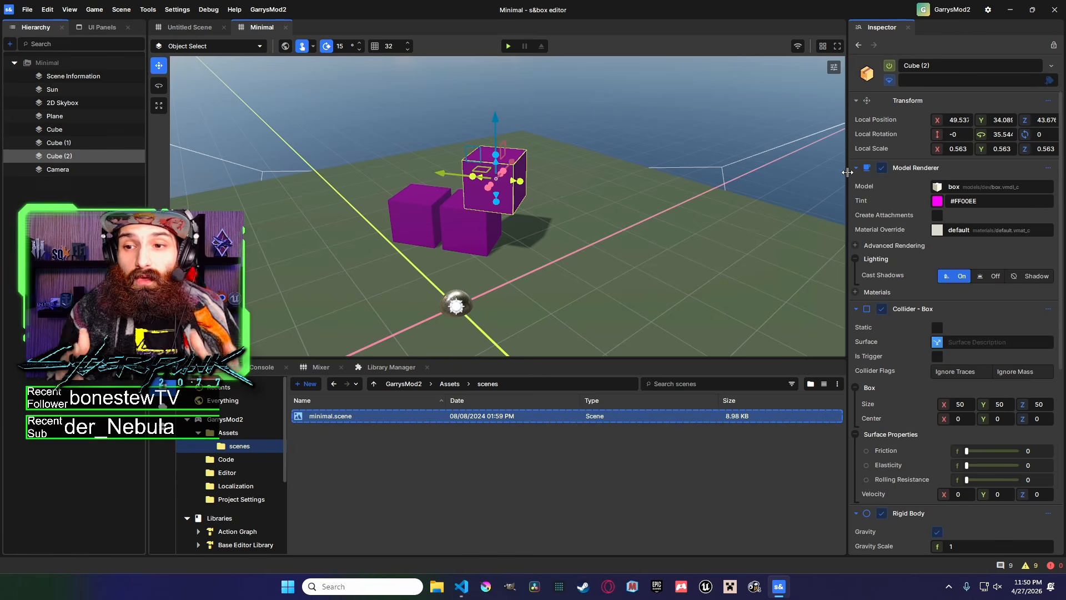
Switch the Model Renderer component to View Legacy Actions and expand it.
left_click(1047, 167)
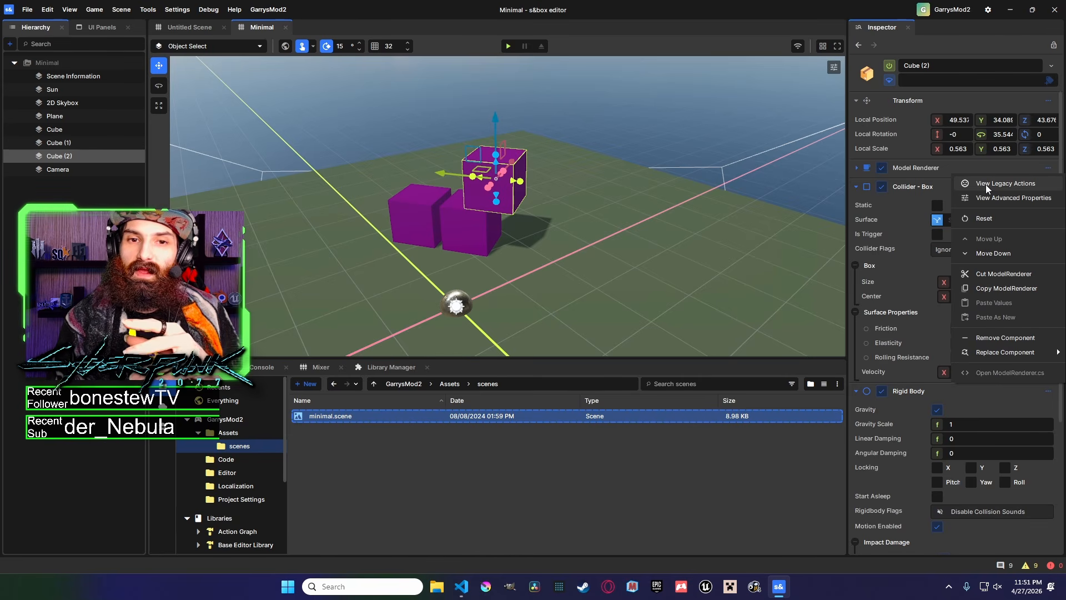
left_click(989, 185)
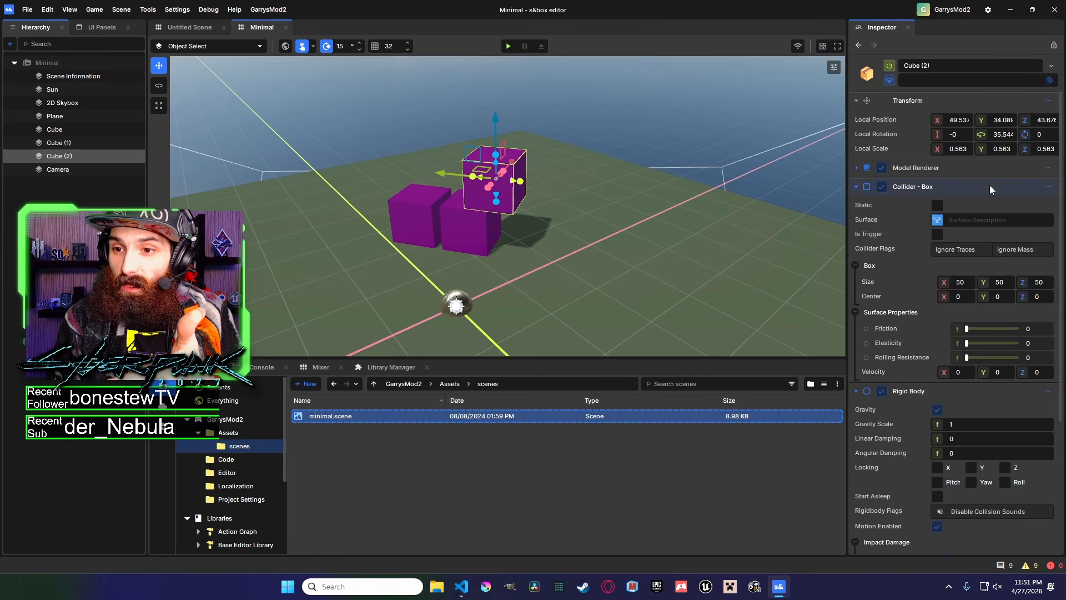
left_click(857, 168)
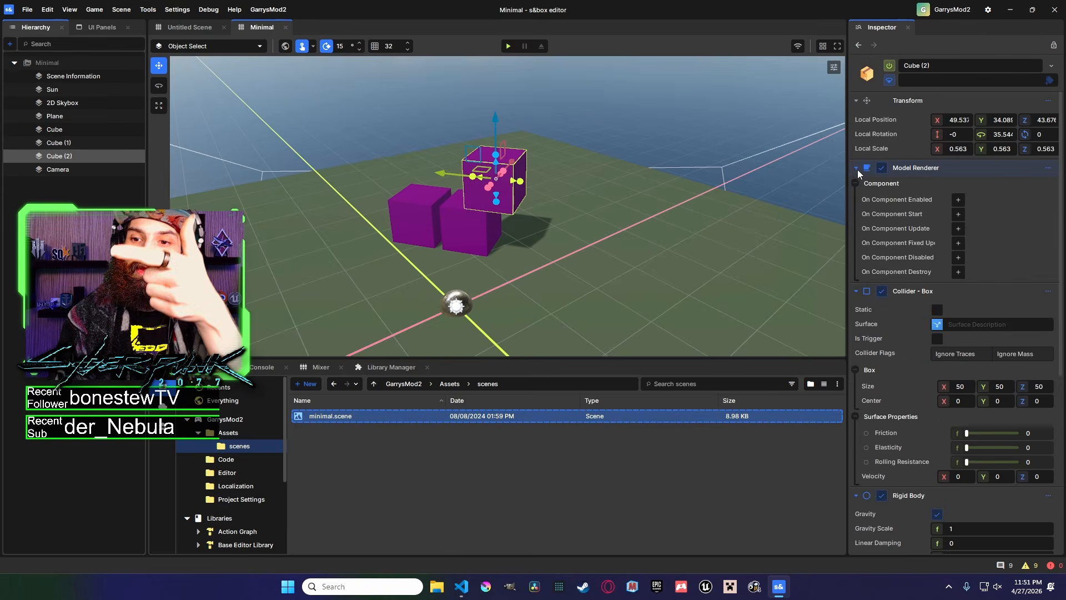
left_click(1049, 169)
left_click(1038, 192)
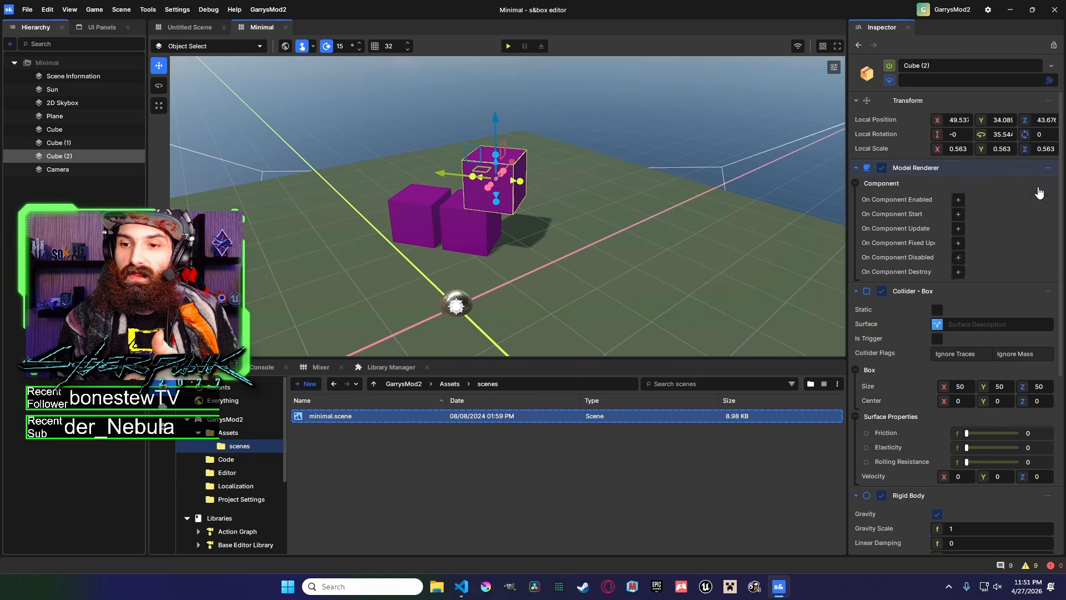
left_click(1049, 168)
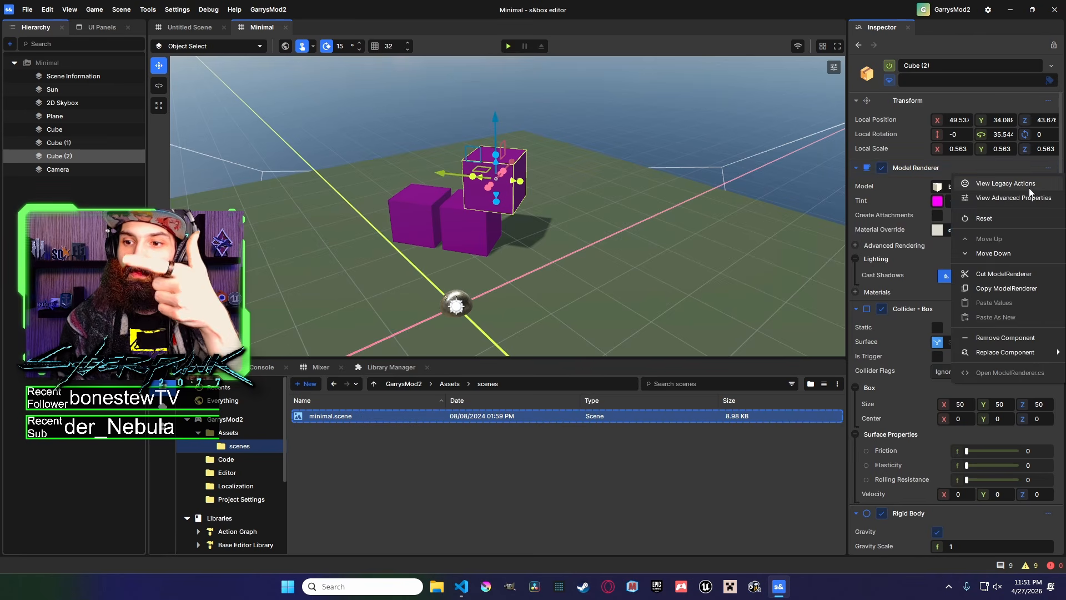
left_click(981, 200)
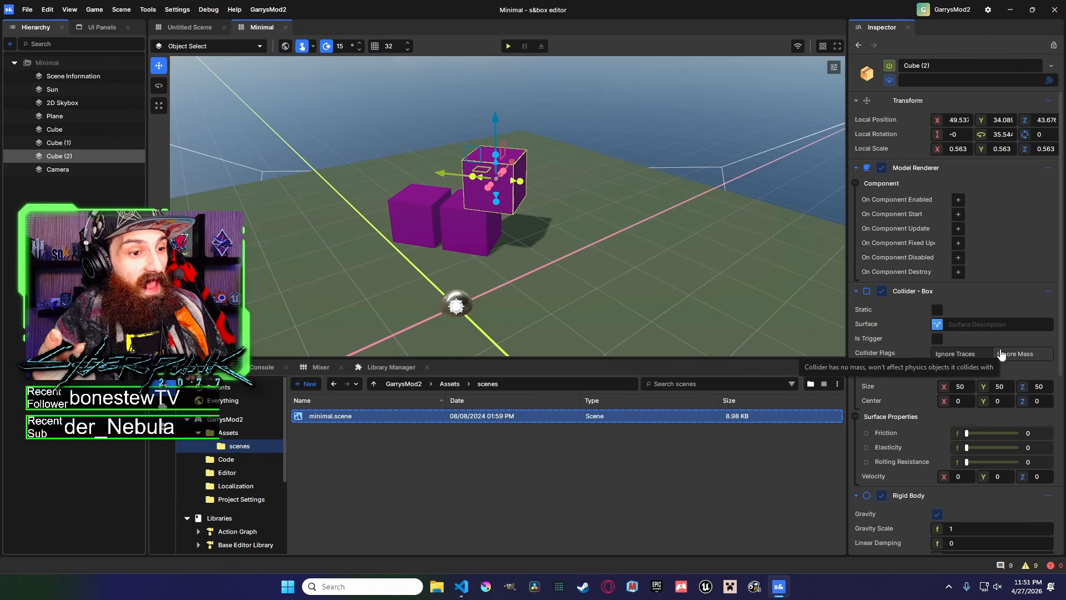
Add an Actions Invoker component to Cube (2).
scroll(1002, 355, "down", 5)
left_click(933, 538)
type("actor")
key("BackSpace")
key("BackSpace")
key("BackSpace")
left_click(922, 401)
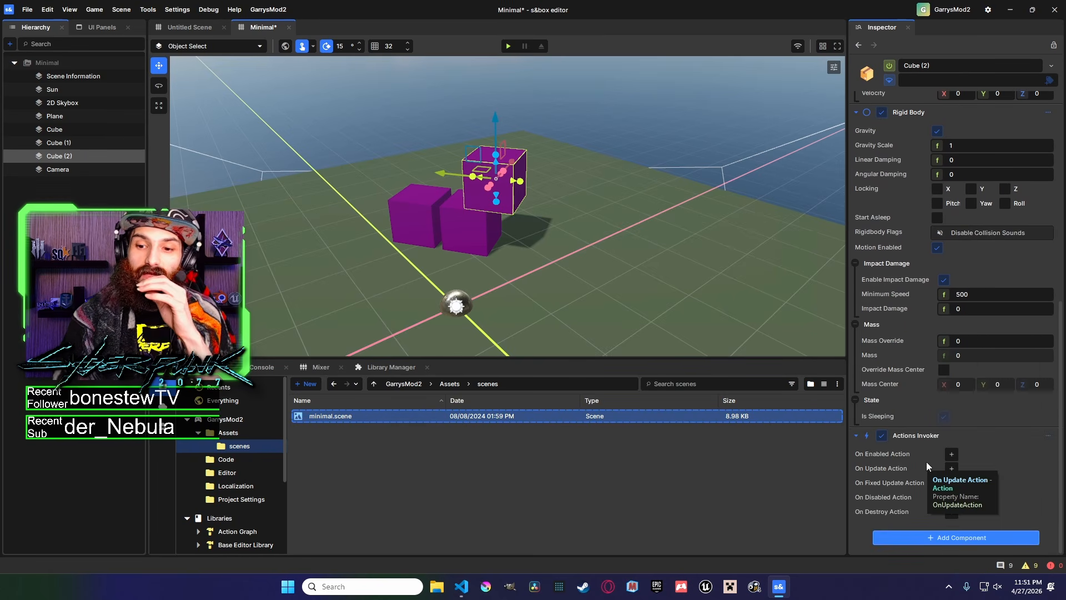
Compare the Model Renderer's legacy component actions with the Actions Invoker's action slots.
scroll(917, 385, "up", 6)
scroll(909, 245, "down", 6)
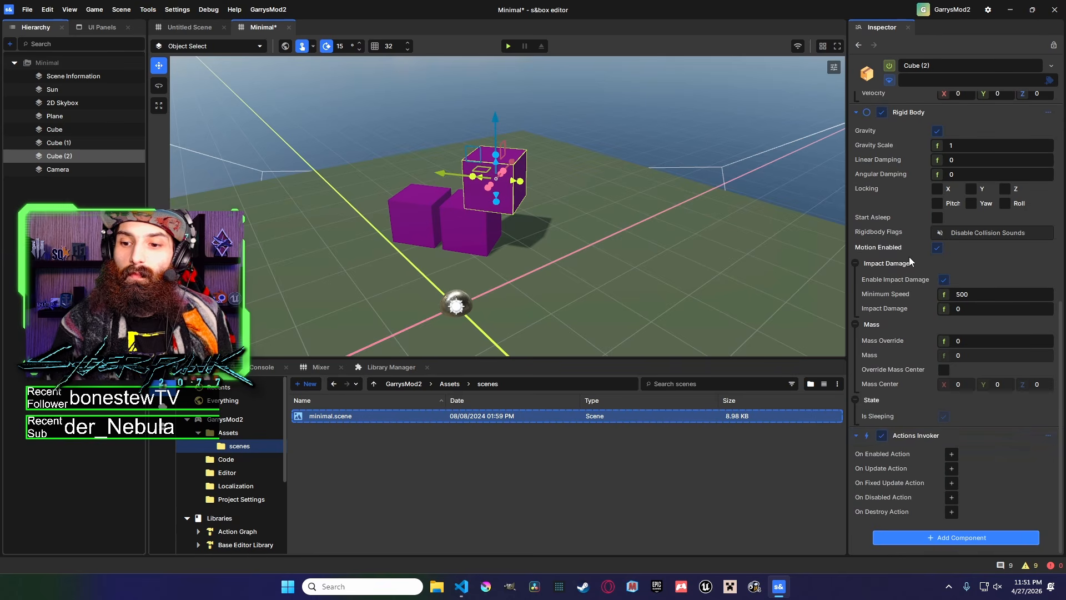
scroll(938, 379, "up", 5)
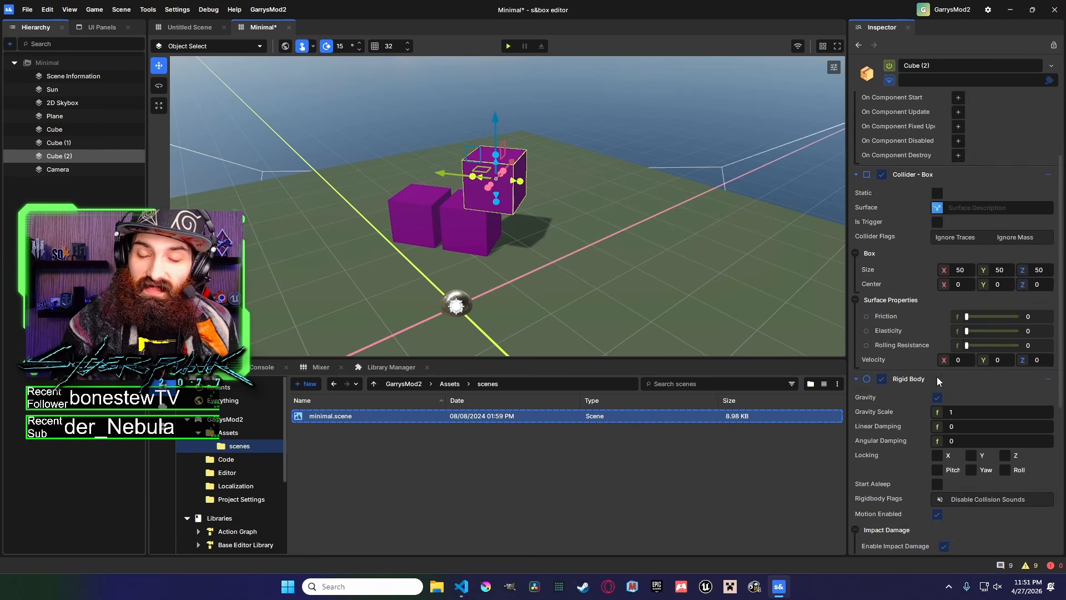
scroll(937, 379, "up", 4)
left_click(1049, 168)
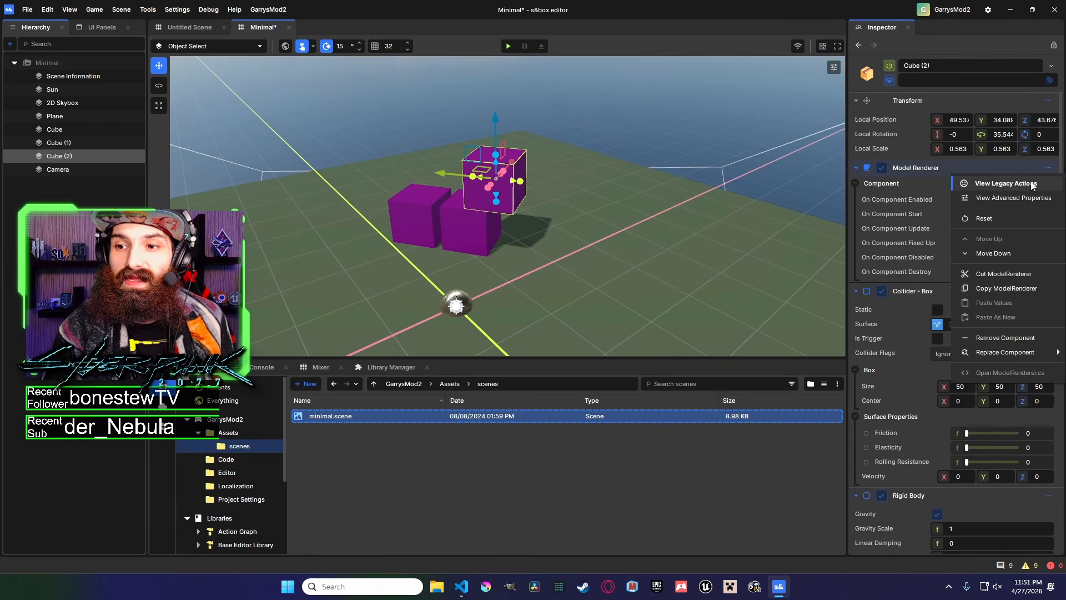
left_click(907, 206)
scroll(907, 444, "down", 12)
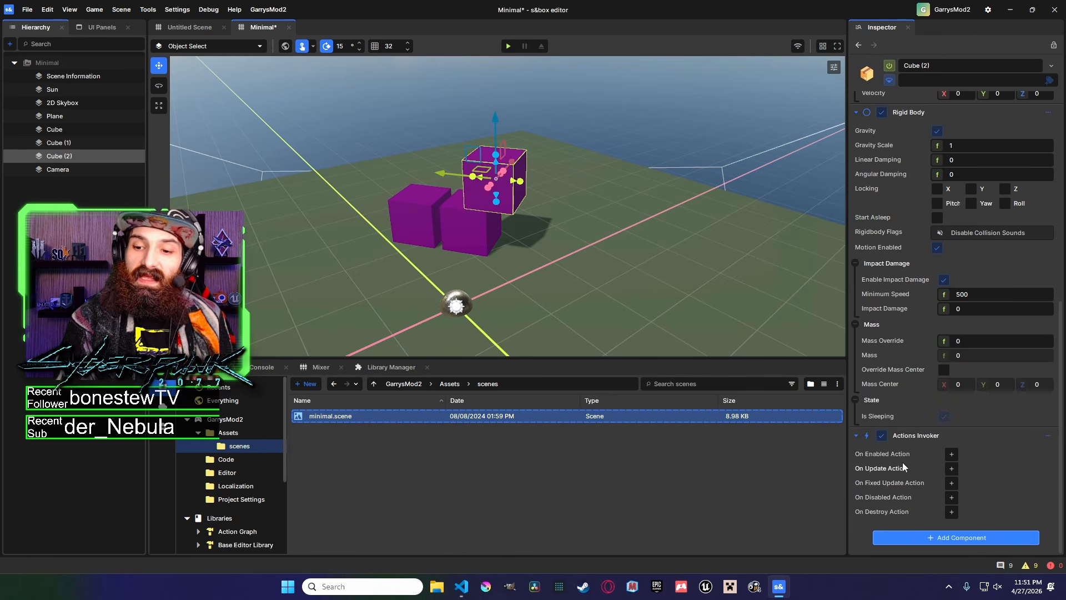
scroll(916, 448, "up", 6)
scroll(917, 444, "down", 7)
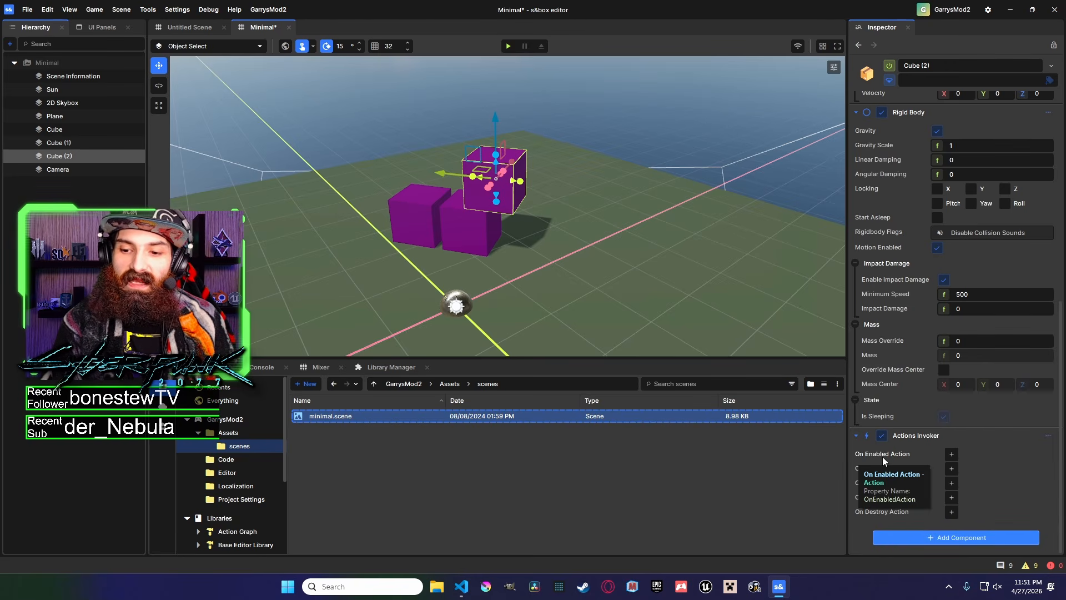
scroll(992, 279, "up", 7)
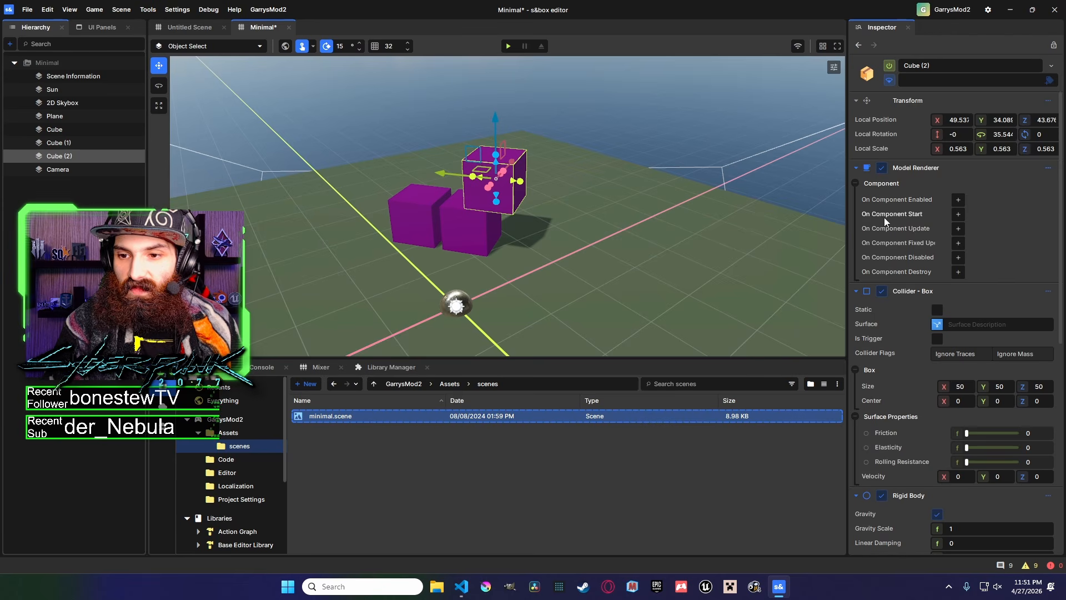
scroll(889, 218, "down", 6)
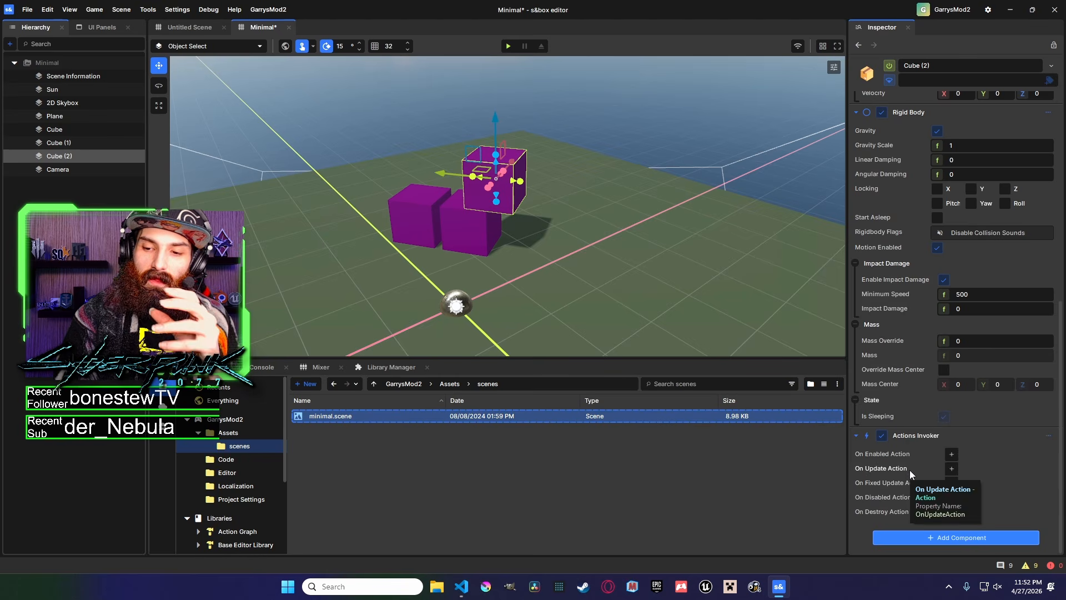
scroll(910, 470, "up", 6)
scroll(959, 194, "down", 6)
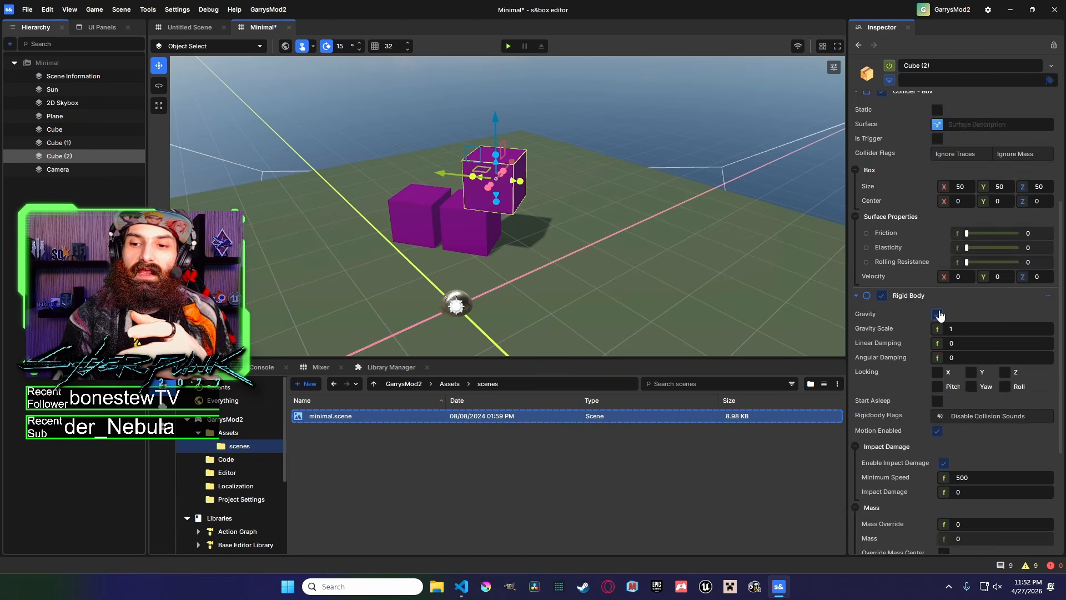
scroll(963, 208, "up", 6)
scroll(962, 211, "down", 6)
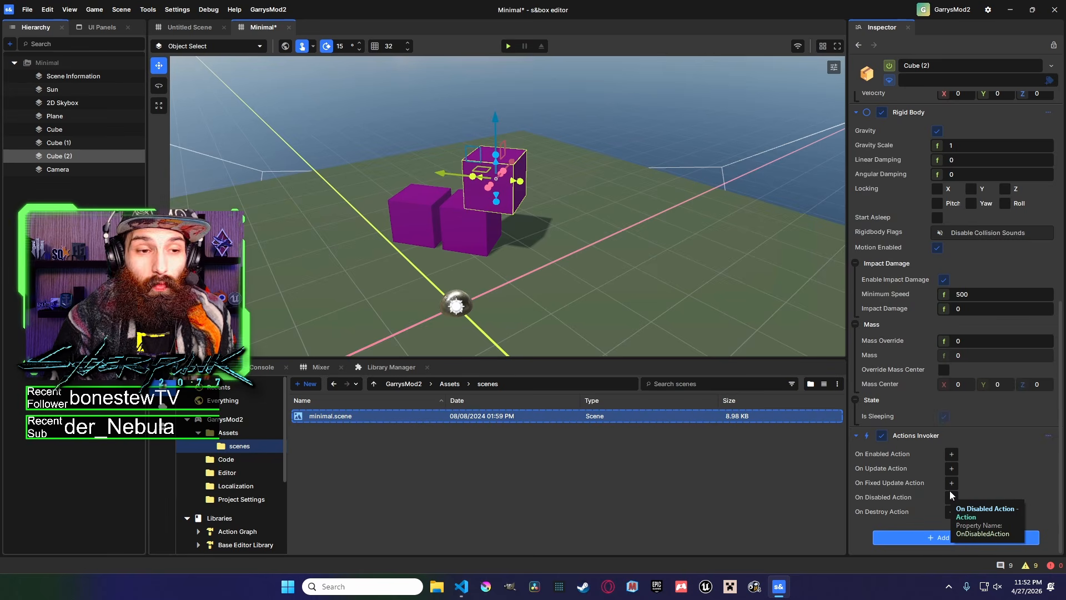
scroll(938, 279, "up", 6)
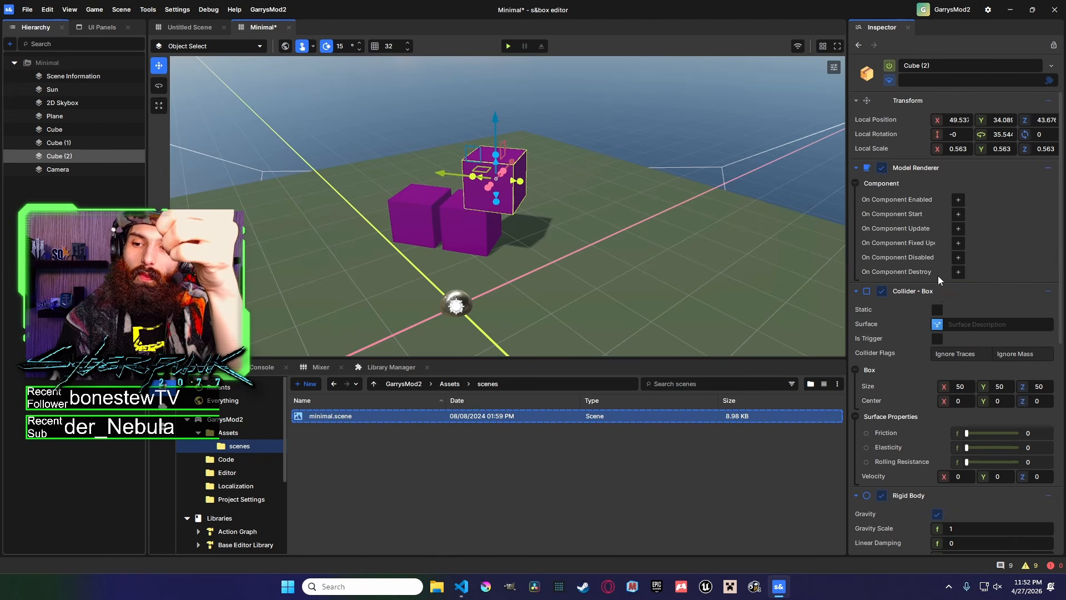
scroll(965, 257, "down", 6)
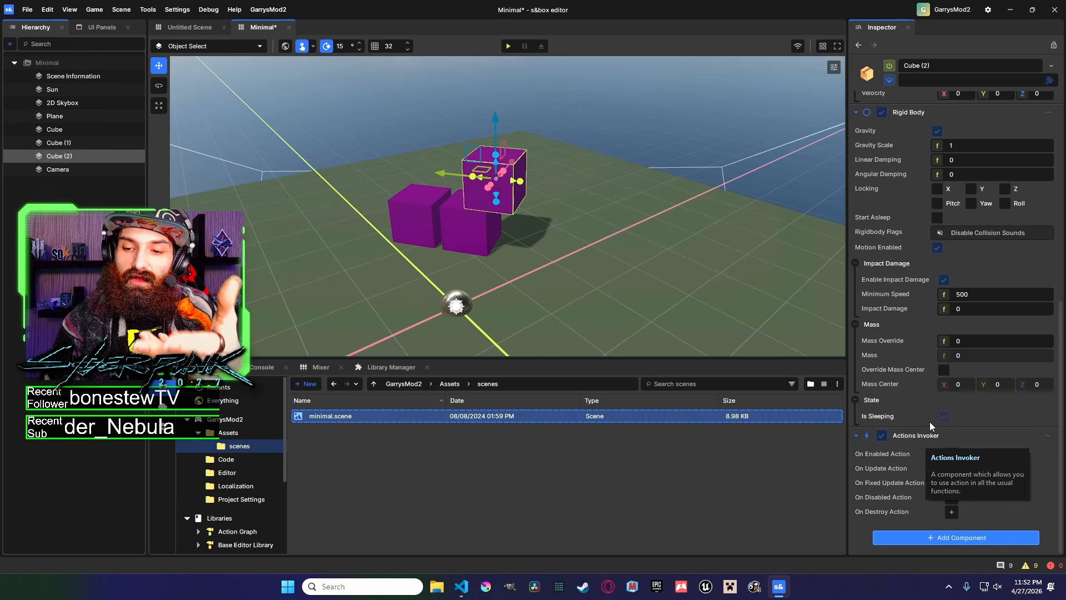
left_click(952, 470)
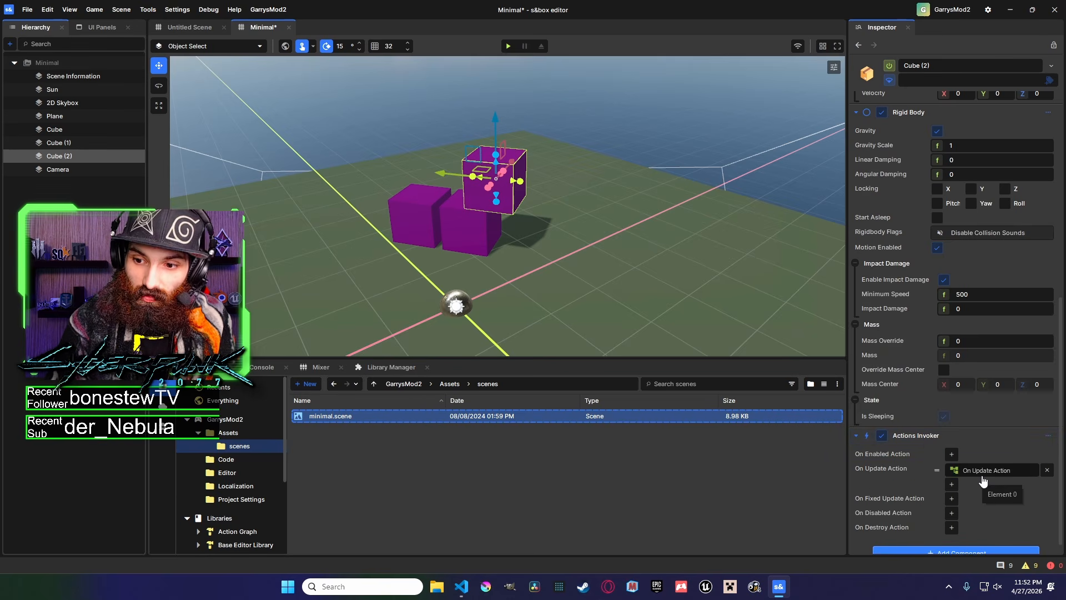
left_click(1047, 471)
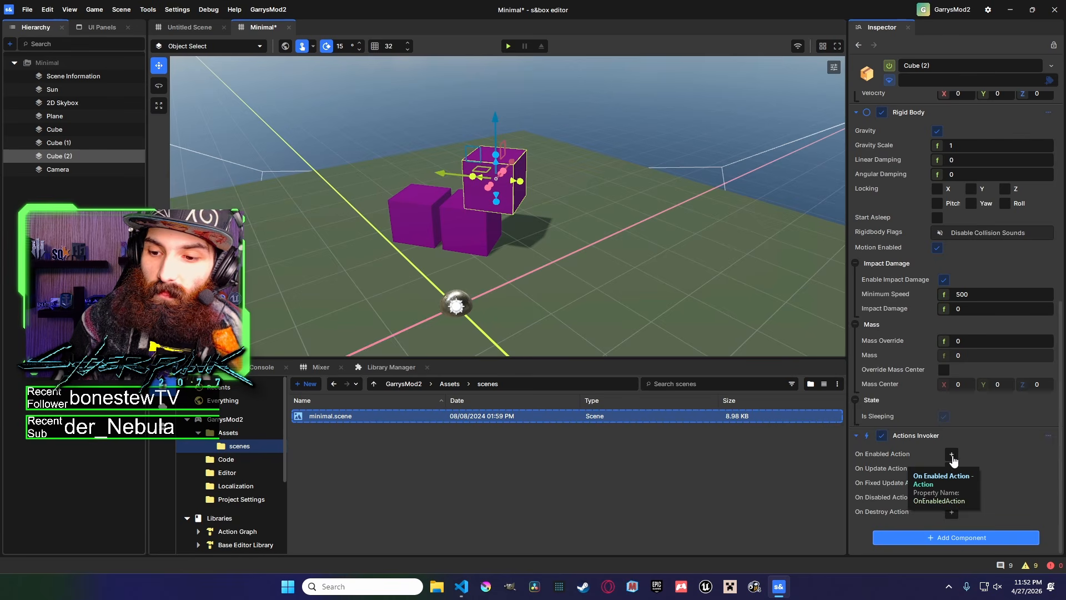
left_click(882, 435)
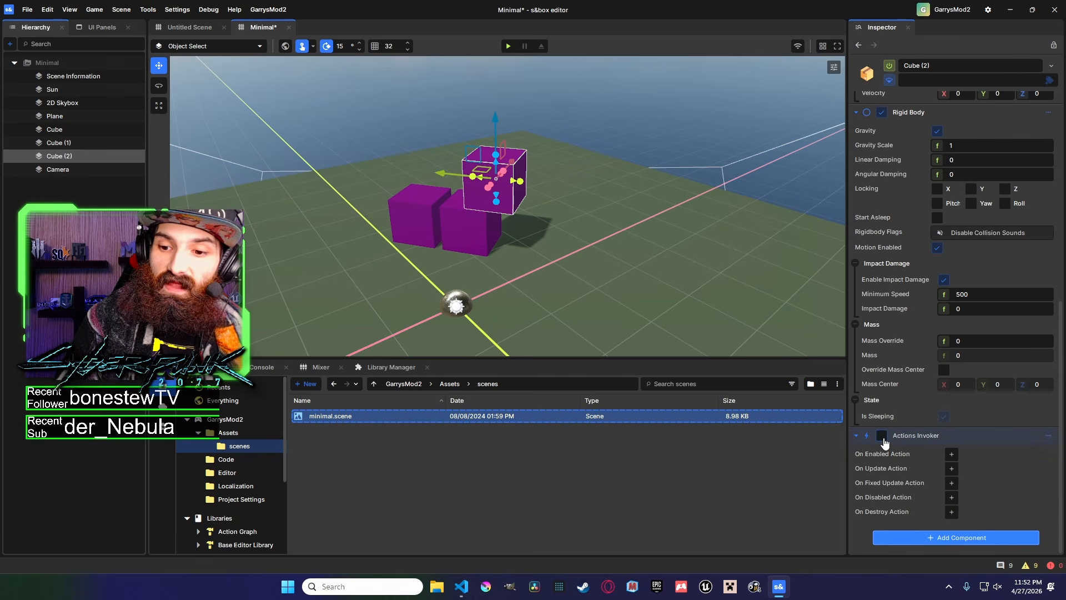
left_click(882, 436)
left_click(882, 436)
left_click(882, 436)
left_click(882, 436)
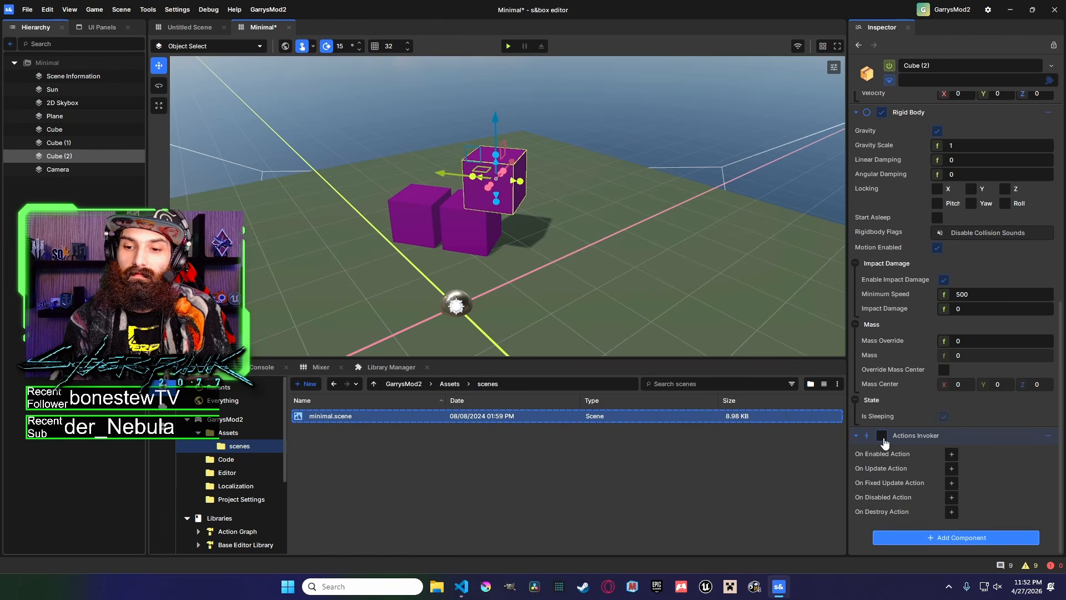
left_click(882, 436)
Add three entries to the Actions Invoker's On Enabled Action list.
left_click(951, 455)
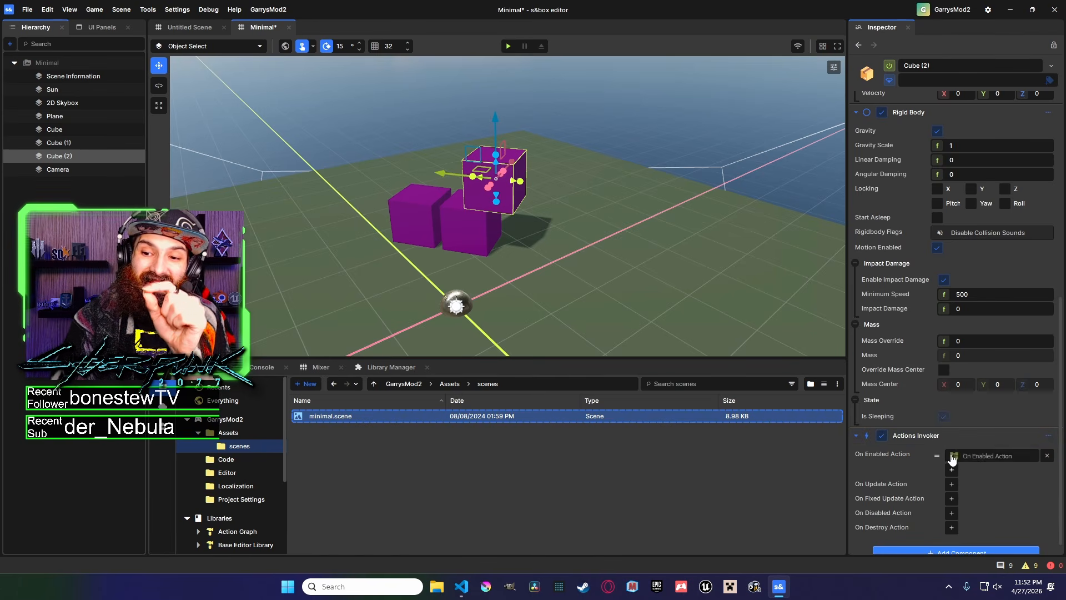
left_click(952, 471)
left_click(953, 486)
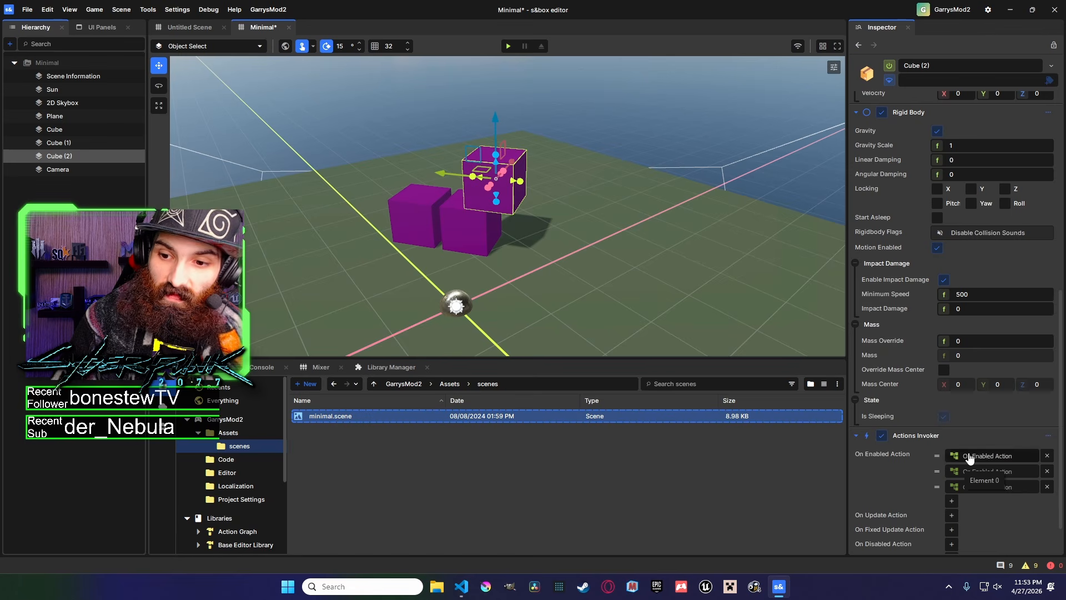
Remove two of the three On Enabled Action entries from the Actions Invoker, keeping one.
left_click(1047, 471)
left_click(1048, 471)
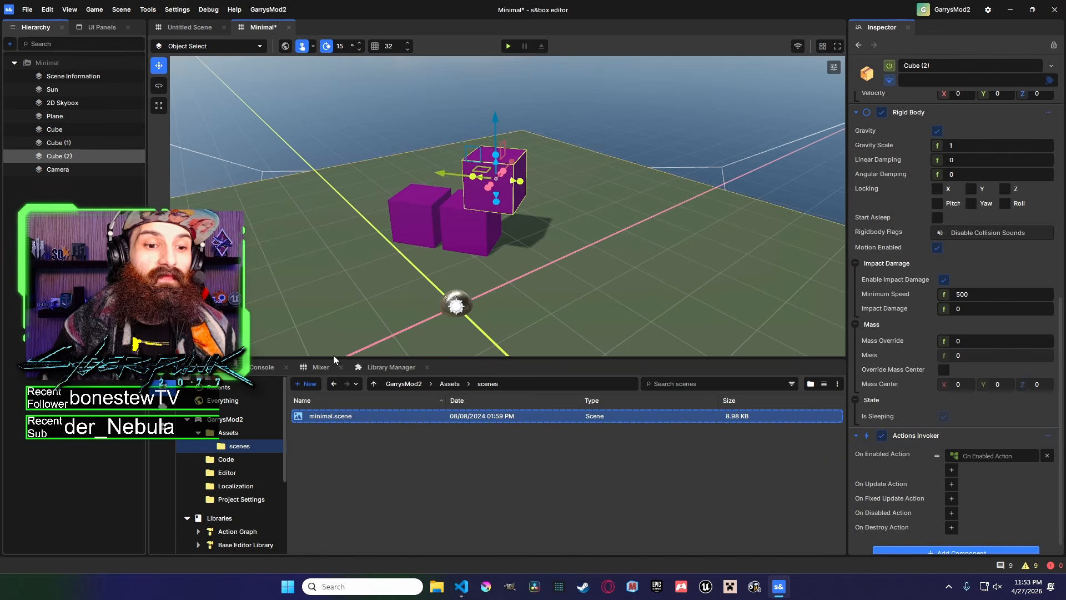
Open the remaining On Enabled Action in the Action Graph editor and move its window aside.
left_click(987, 456)
left_click_drag(556, 179, 626, 171)
left_click(602, 133)
scroll(554, 218, "down", 2)
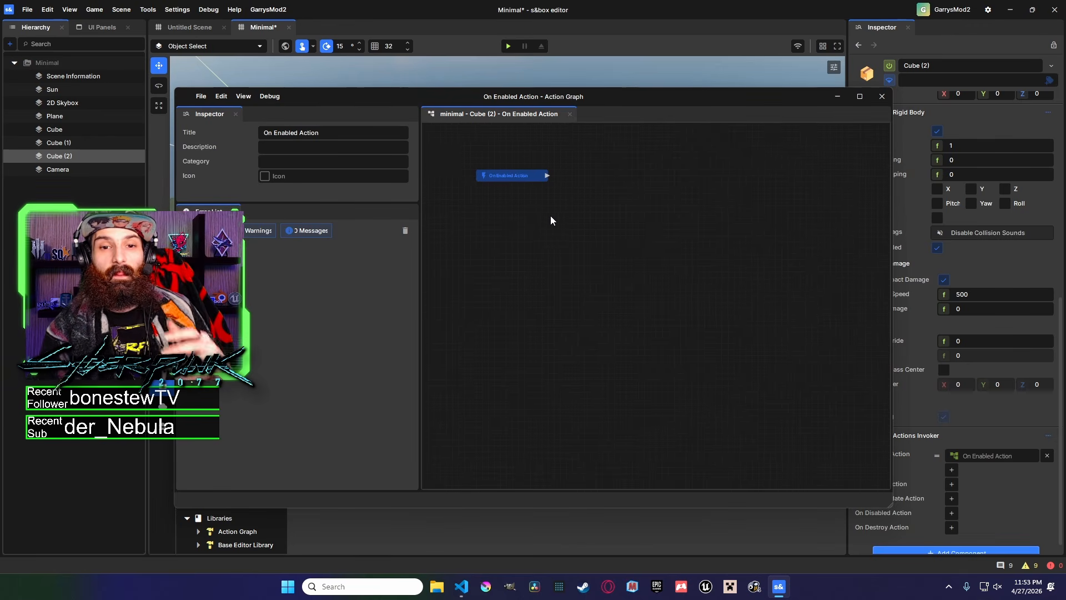
right_click(573, 216)
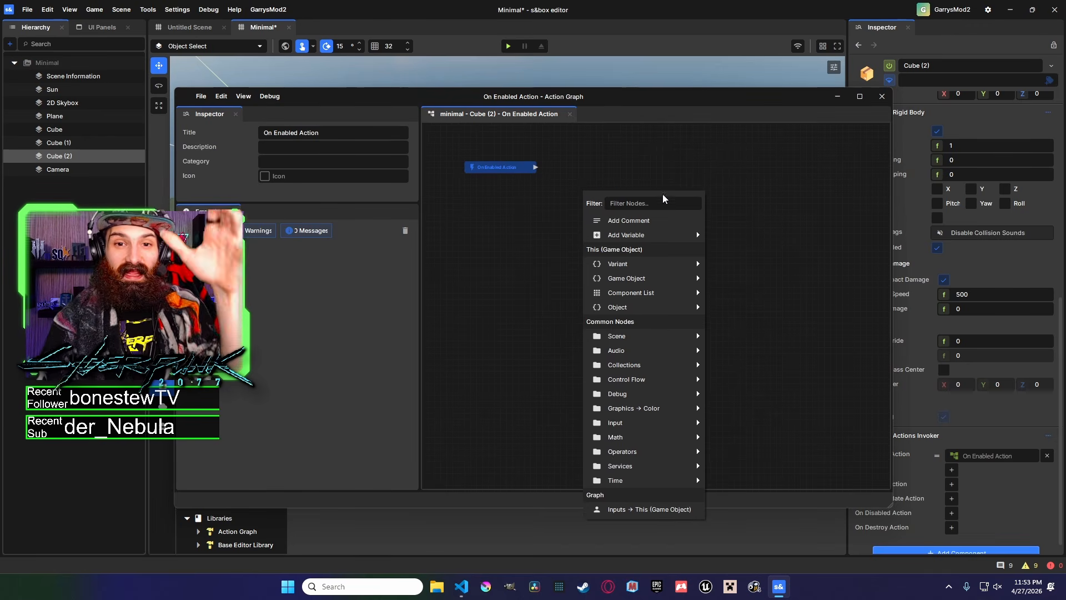
left_click(785, 227)
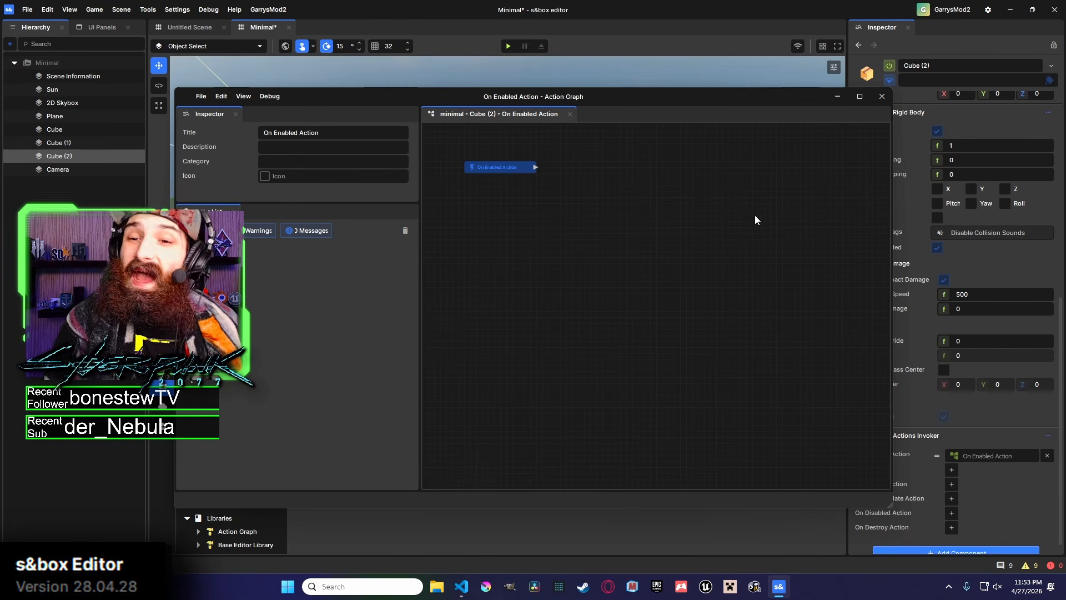
left_click_drag(696, 103, 618, 79)
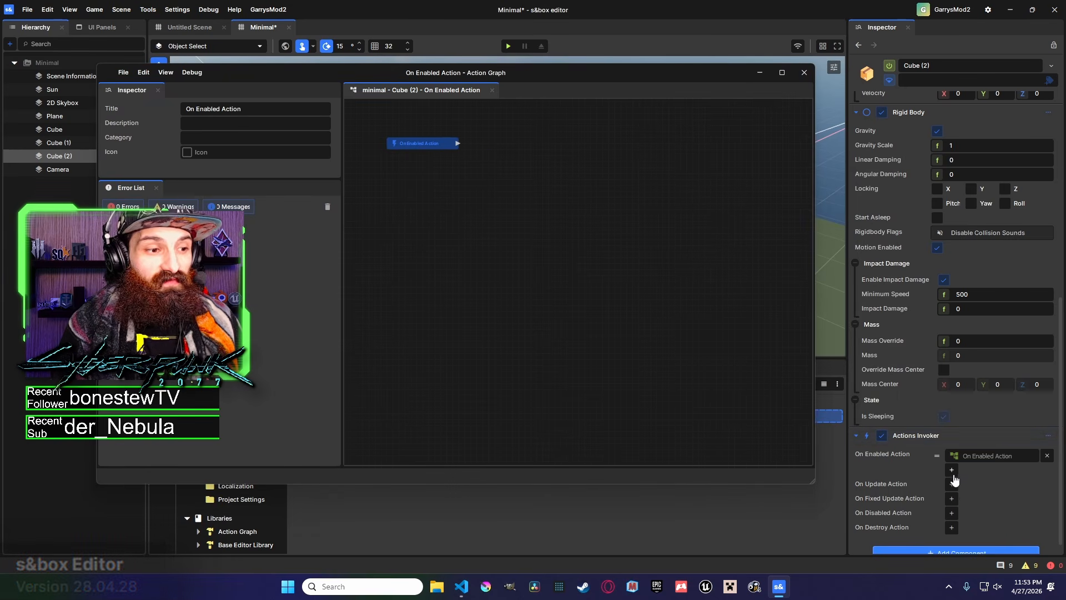
Inspect the Actions Invoker and Model Renderer components, toggling the Model Renderer's View Legacy Actions option.
right_click(910, 436)
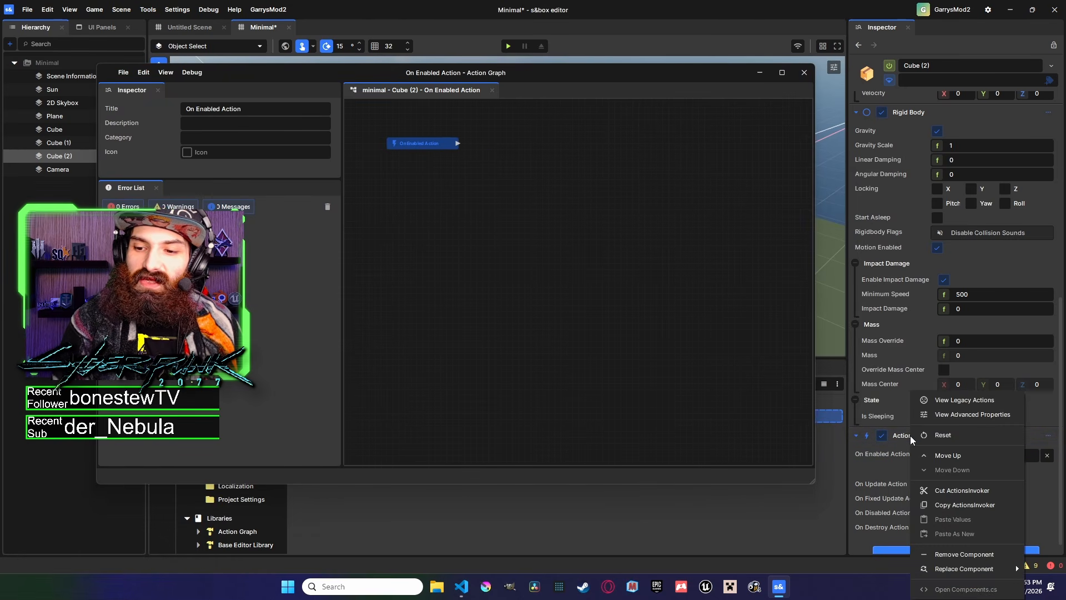
left_click(902, 436)
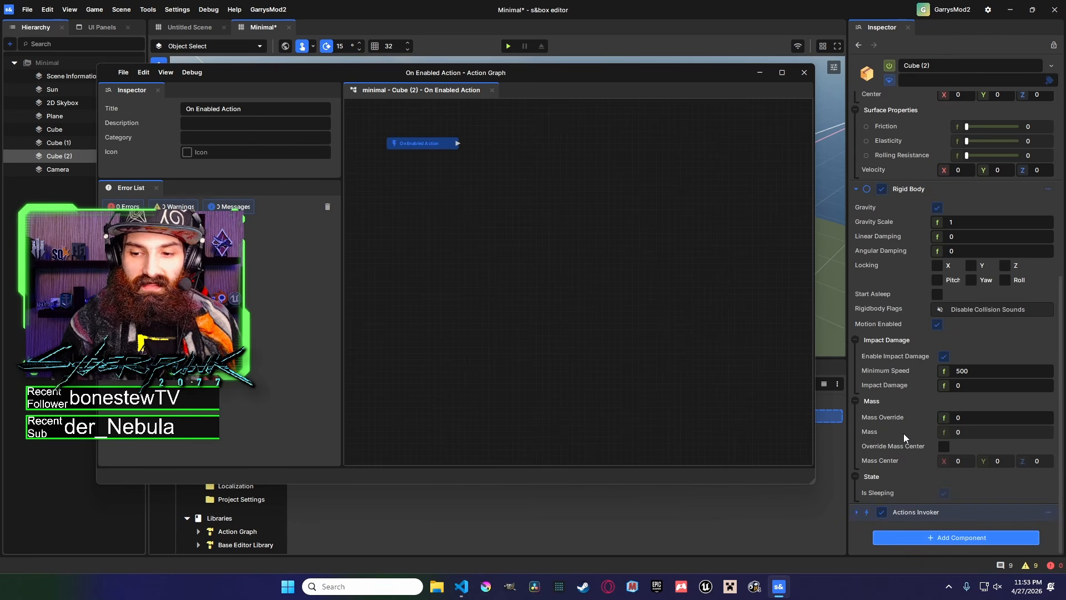
left_click(906, 511)
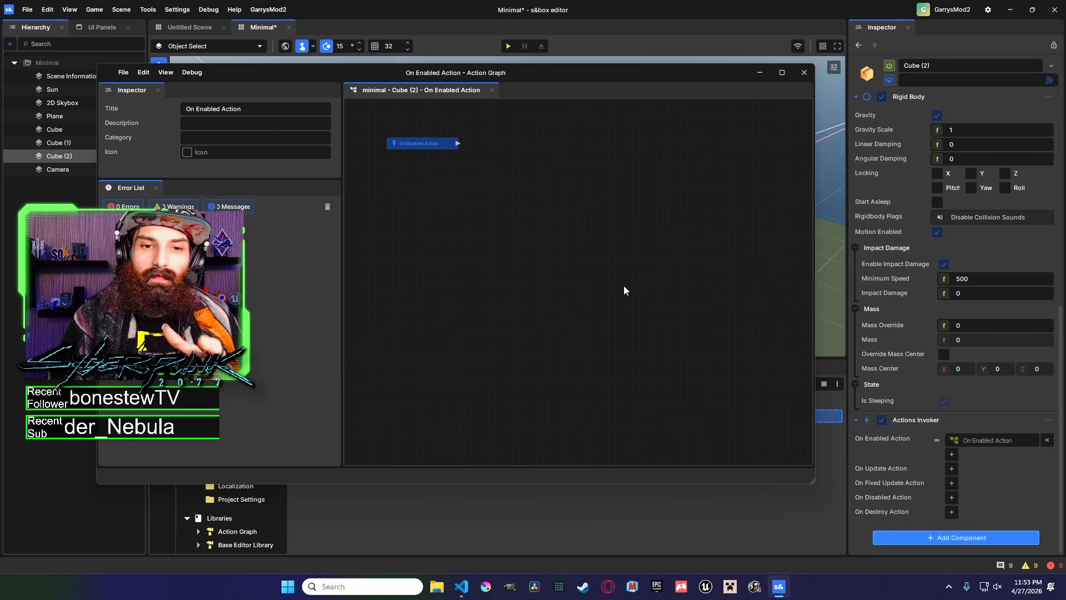
scroll(997, 404, "up", 6)
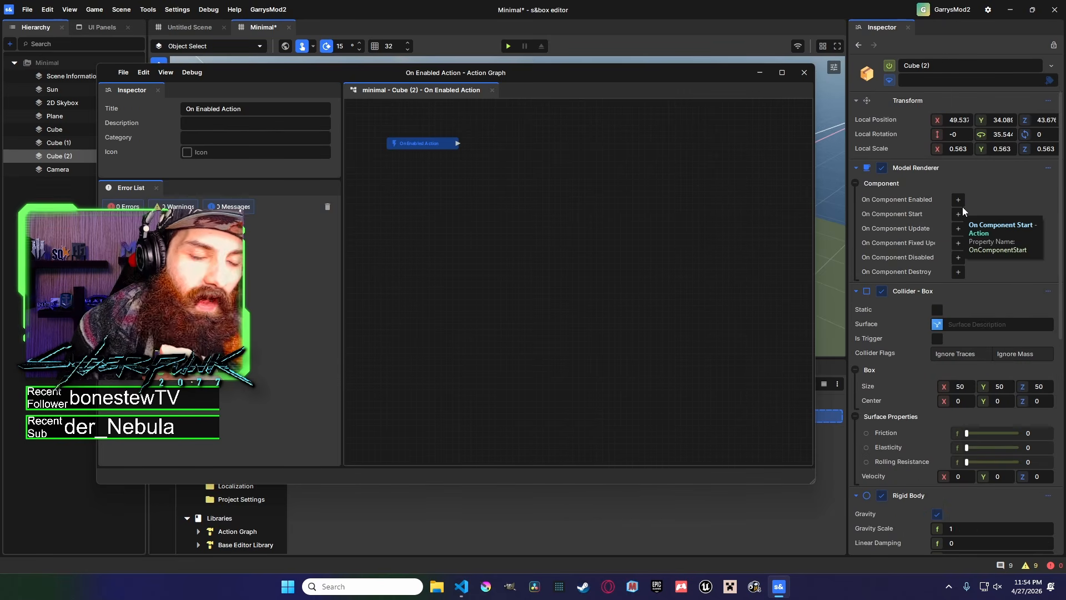
left_click(1050, 168)
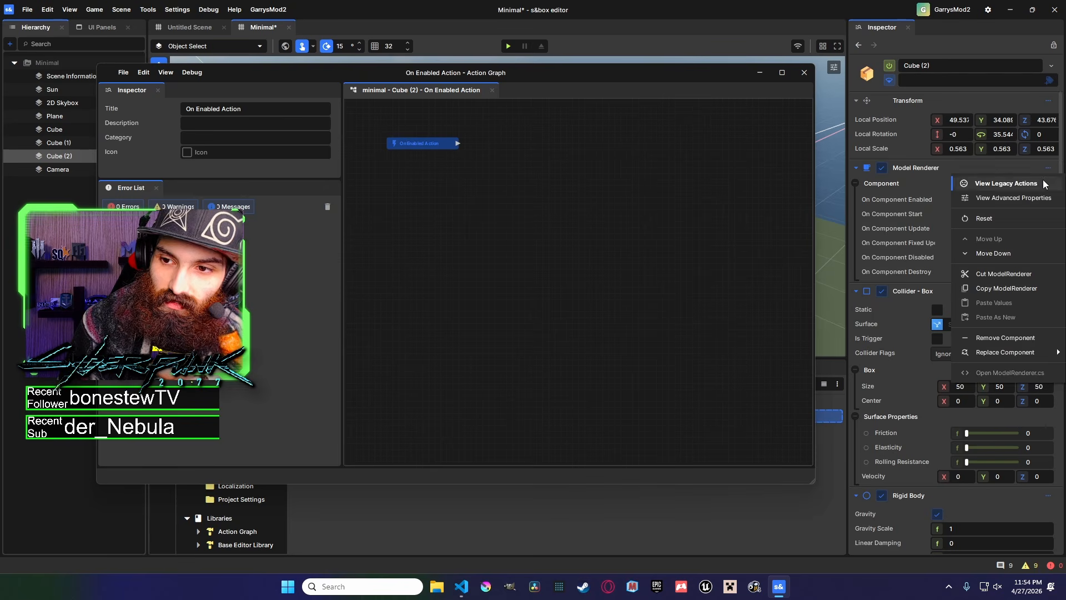
left_click(1045, 183)
left_click(1050, 169)
left_click(1042, 179)
left_click(1047, 170)
left_click(1045, 182)
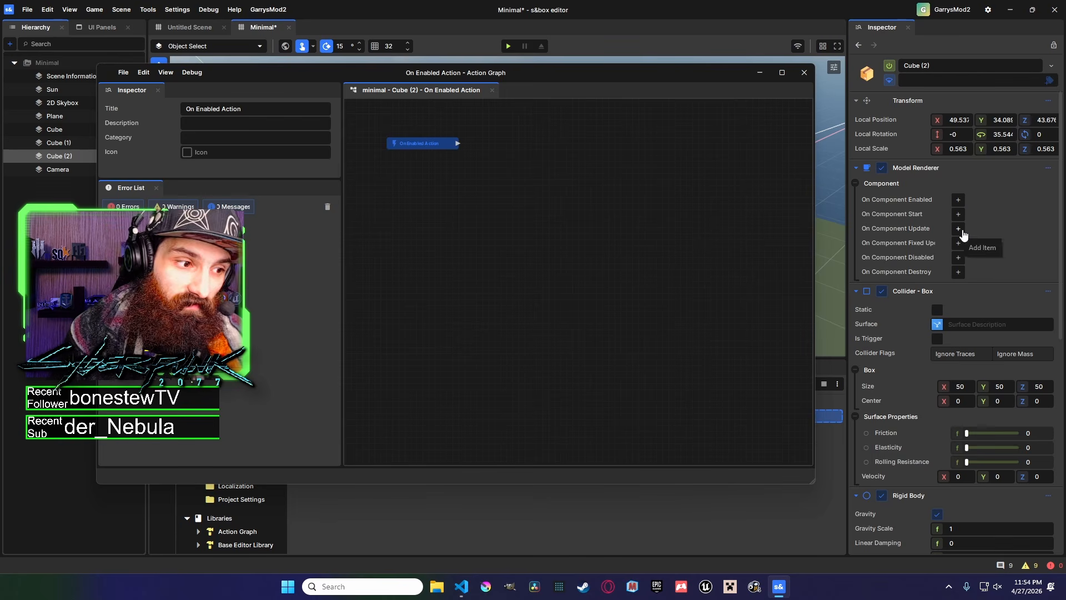
scroll(1004, 265, "down", 7)
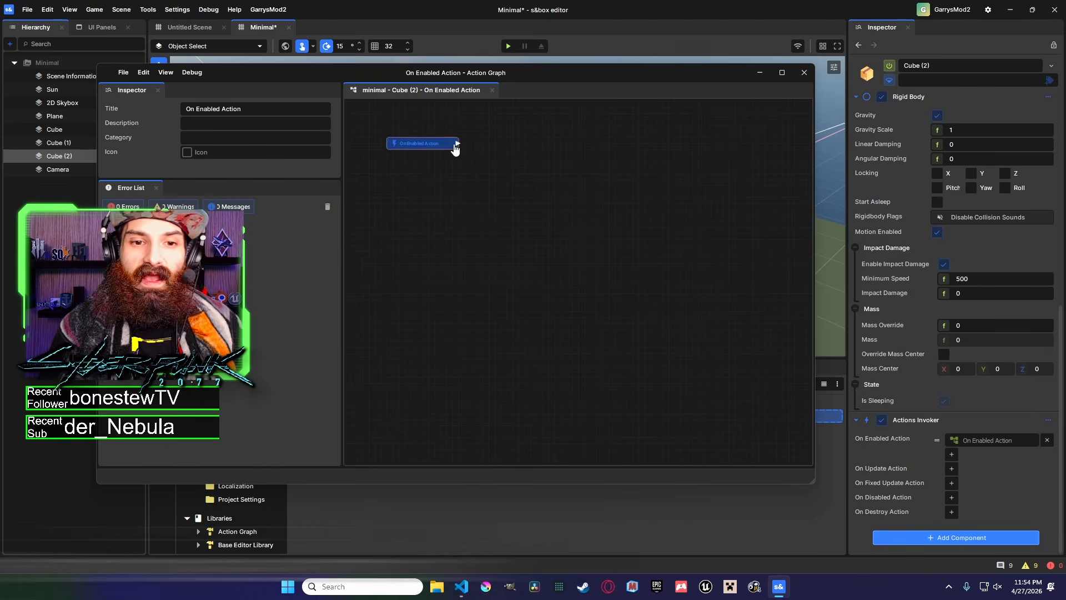
Add a comment box to the On Enabled Action graph.
right_click(531, 175)
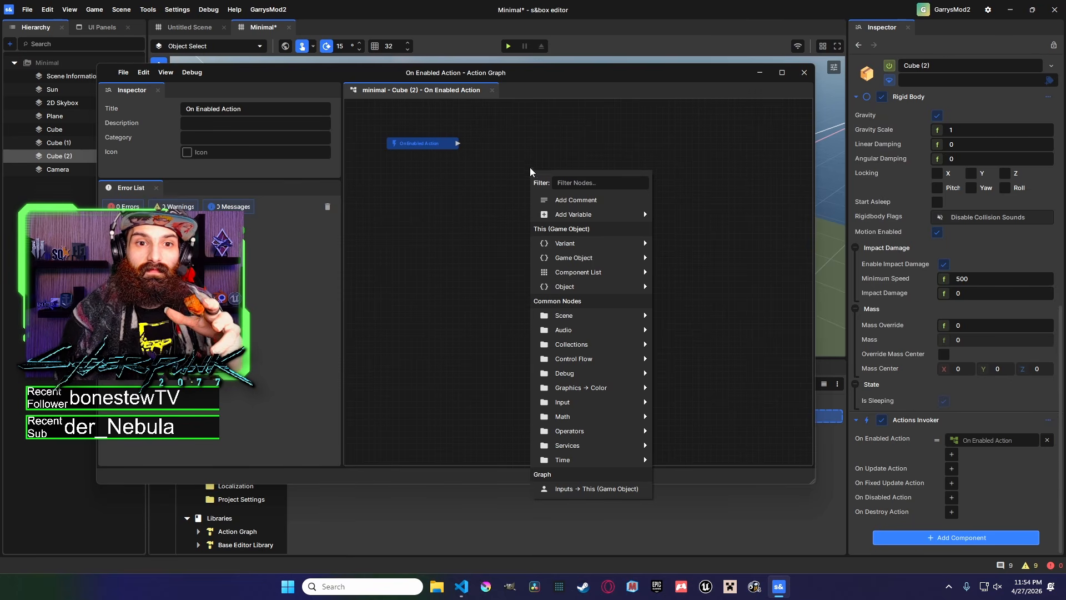
left_click(762, 68)
left_click(768, 77)
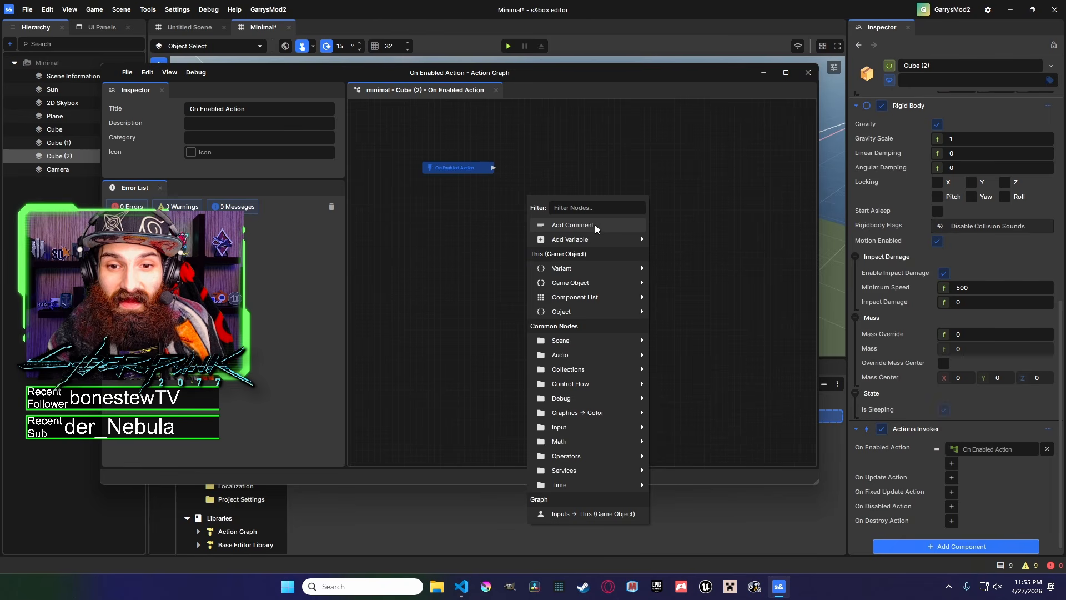
left_click(578, 225)
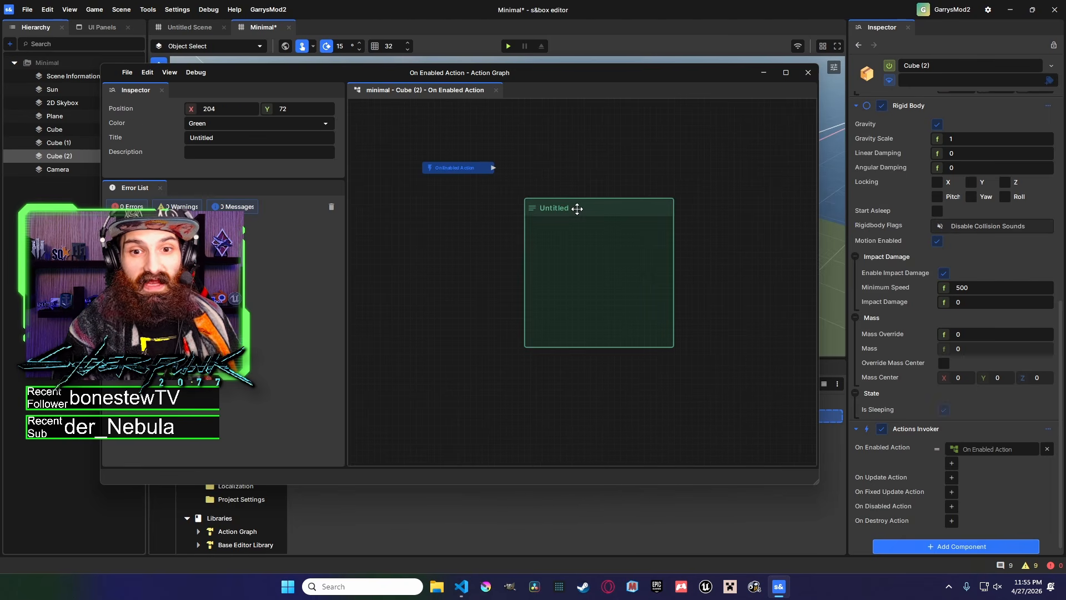
Title the comment GarrysMod2 and set its colour to Blue.
left_click(218, 123)
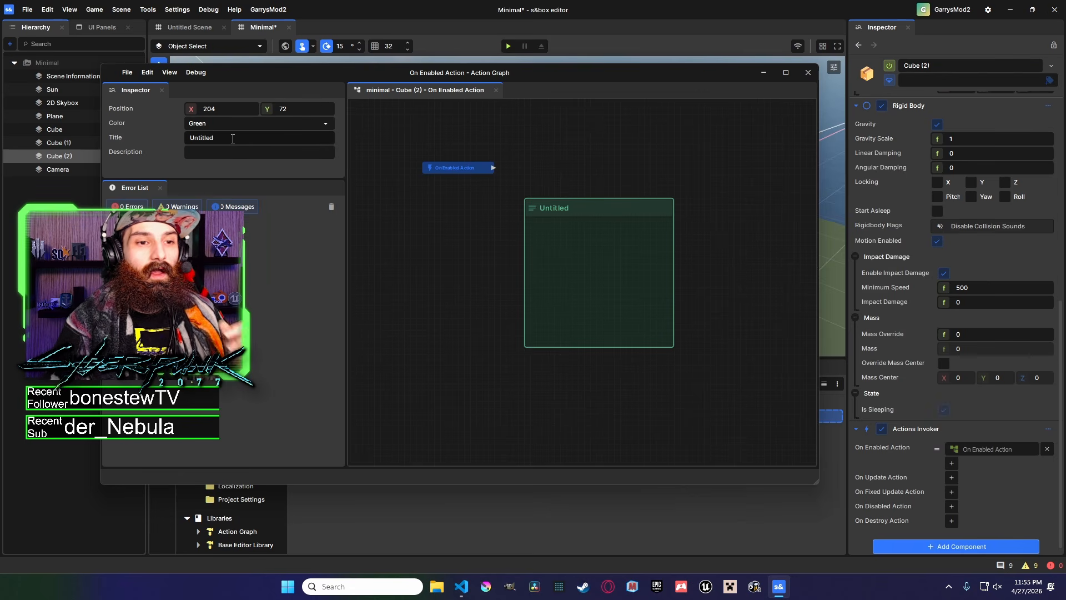
left_click(224, 140)
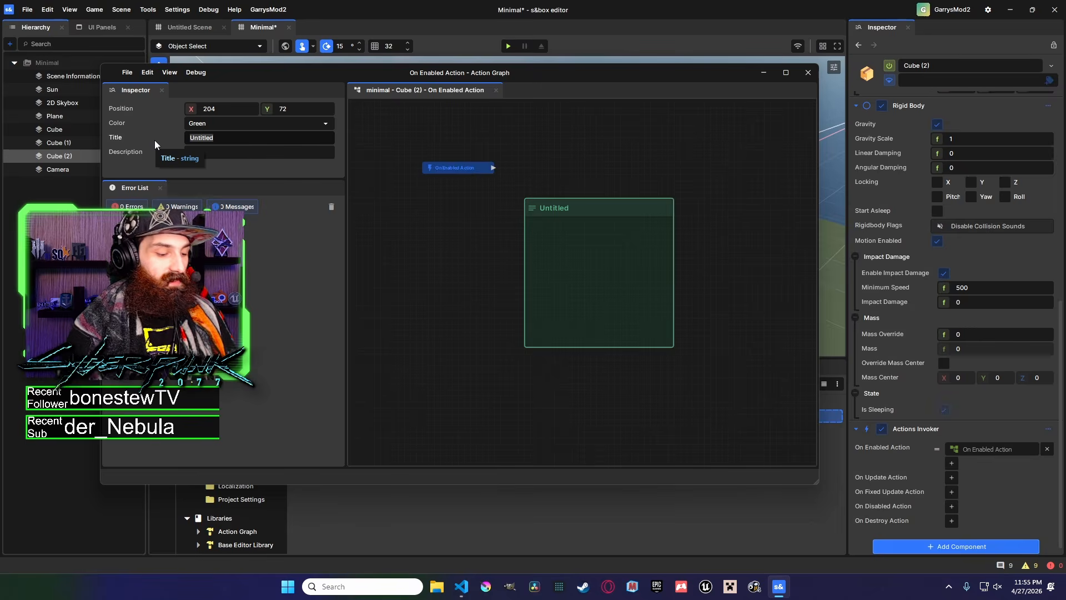
key("ctrl+a")
type("GarrysMod2")
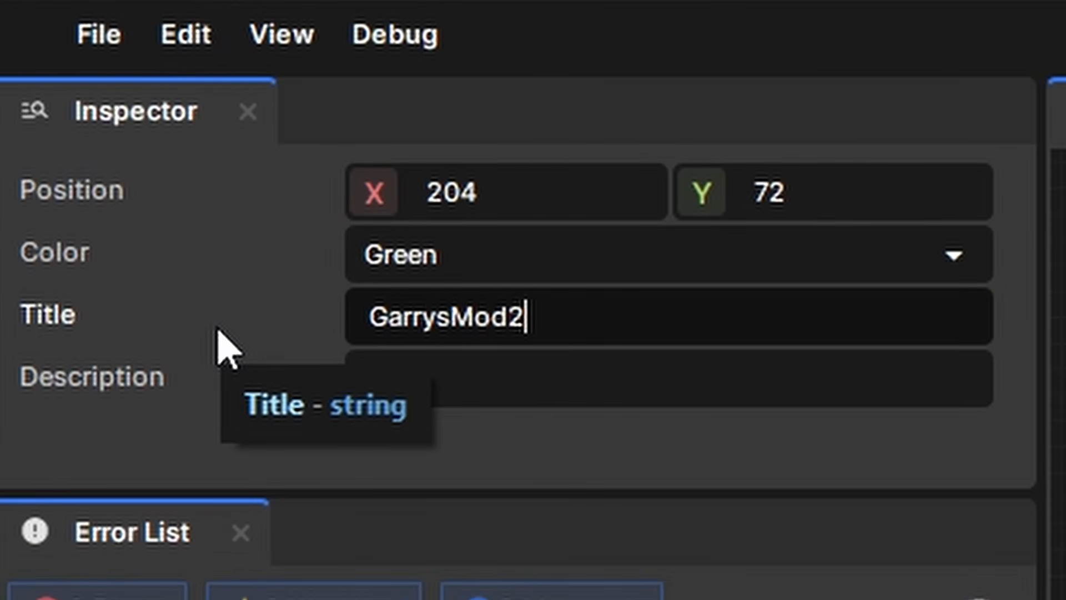
key("Home")
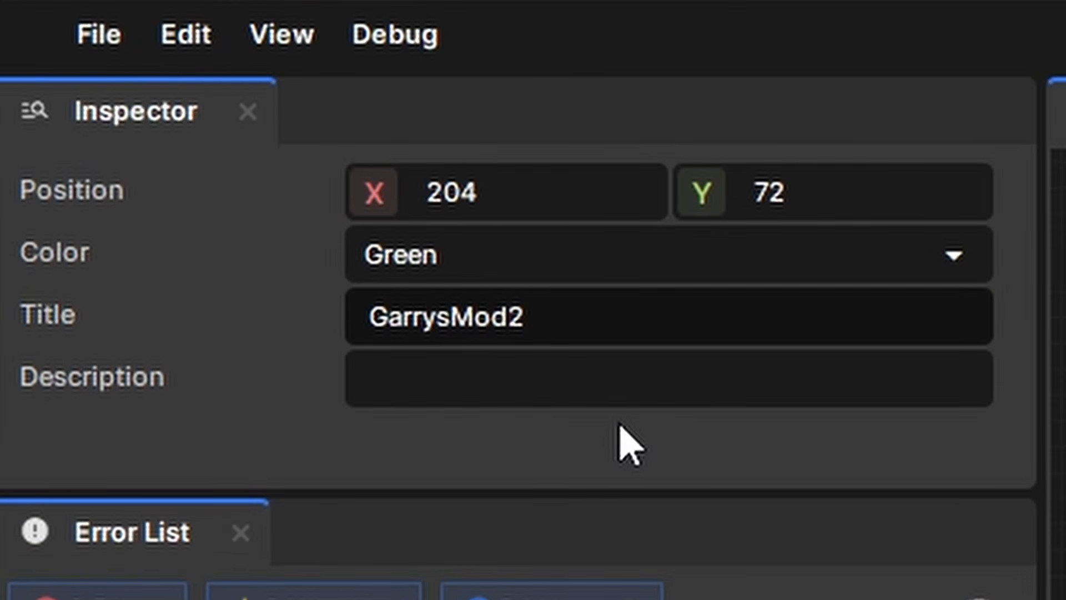
left_click(554, 257)
left_click(569, 482)
left_click(564, 193)
left_click(594, 207)
Set the comment's description to MY GarrysMod 2.
left_click(486, 389)
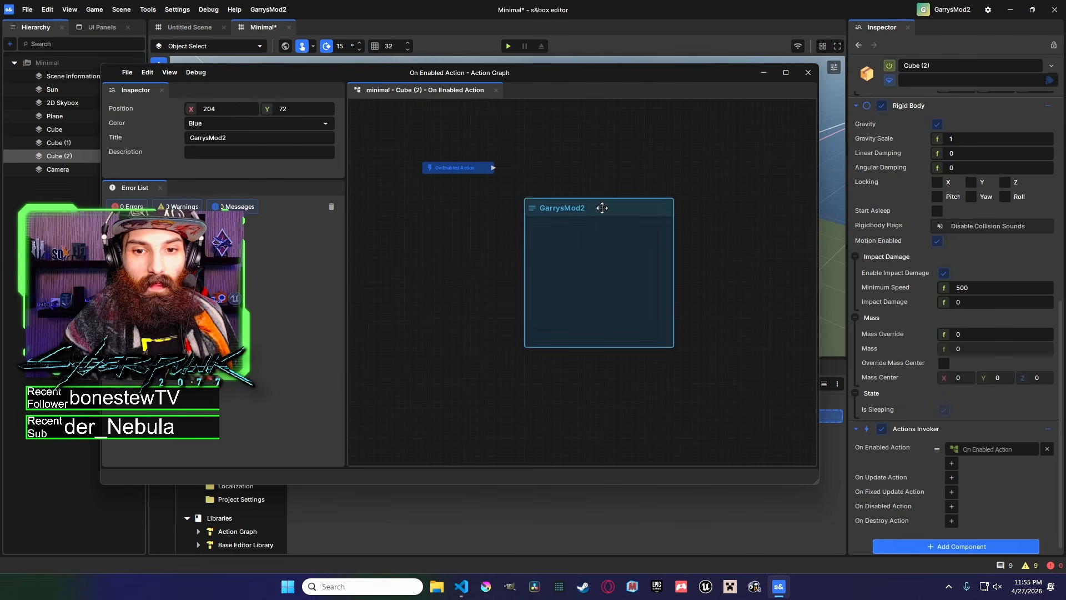
type("MY")
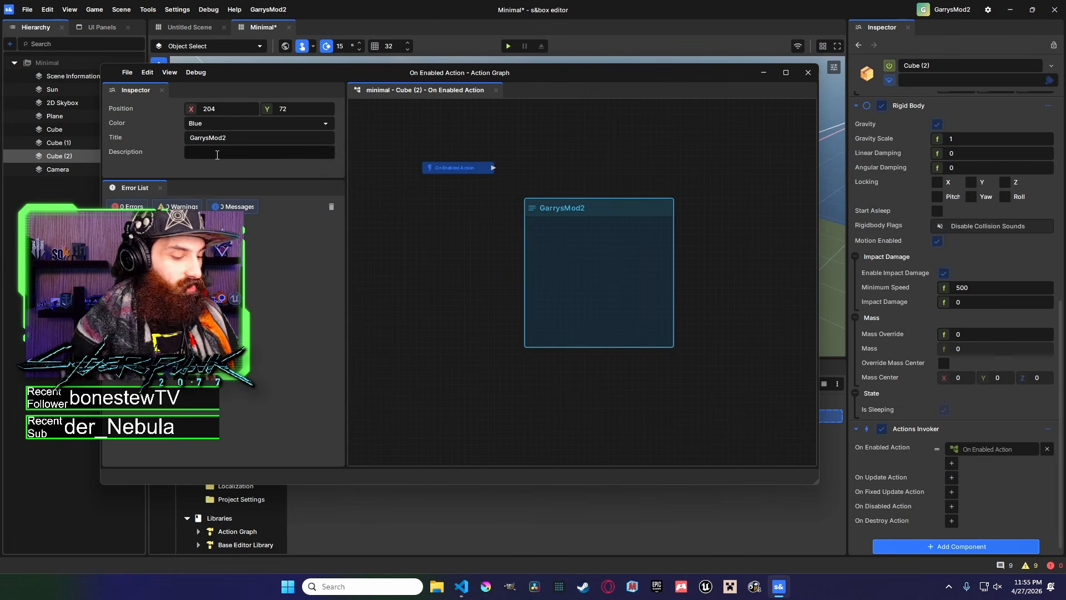
type(" GarrysMod 2")
Enlarge the comment box within the graph.
middle_click_drag(626, 192, 546, 183)
scroll(591, 172, "down", 1)
left_click(567, 200)
left_click_drag(608, 226, 794, 226)
middle_click_drag(679, 158, 667, 182)
scroll(591, 167, "down", 3)
left_click_drag(729, 217, 786, 214)
left_click_drag(642, 284, 633, 395)
left_click_drag(593, 192, 562, 224)
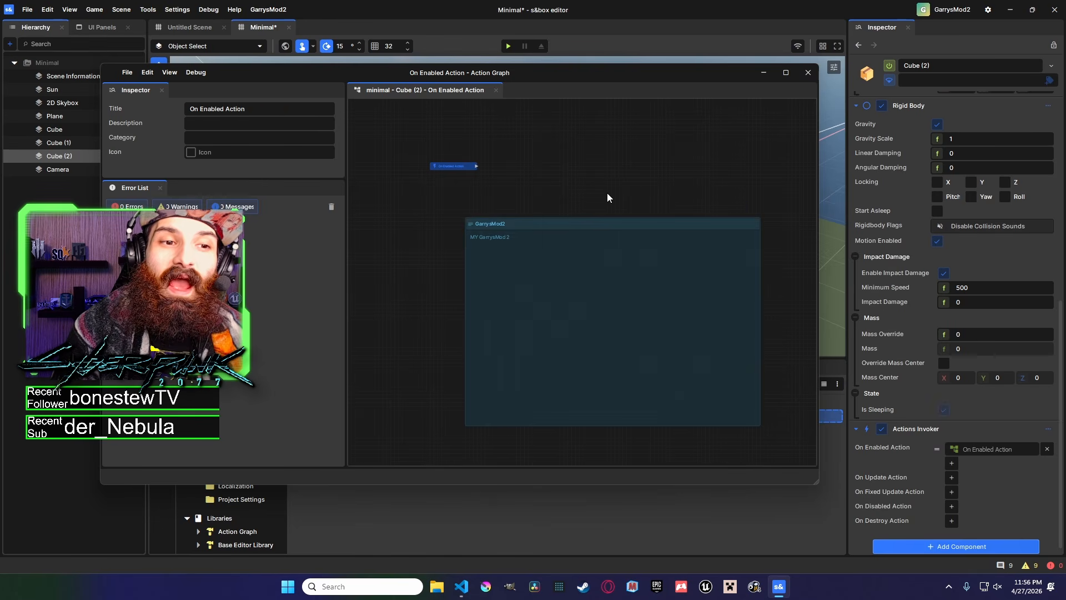
scroll(532, 181, "down", 2)
scroll(502, 186, "up", 1)
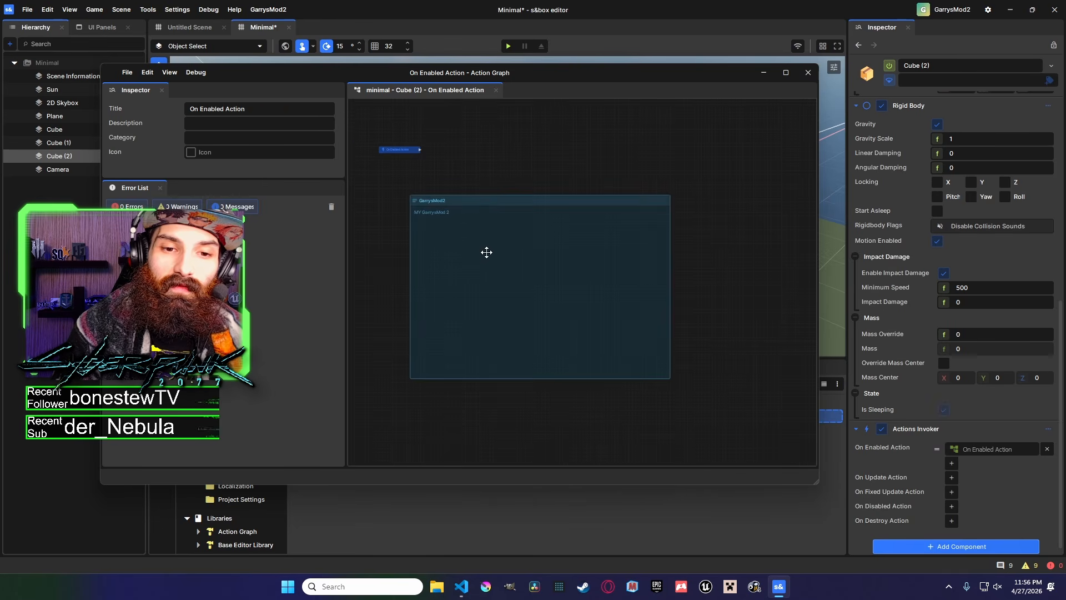
Move the comment over the On Enabled Action node and widen it to enclose the node.
right_click(459, 143)
left_click(464, 202)
left_click_drag(463, 203, 422, 120)
scroll(492, 204, "up", 2)
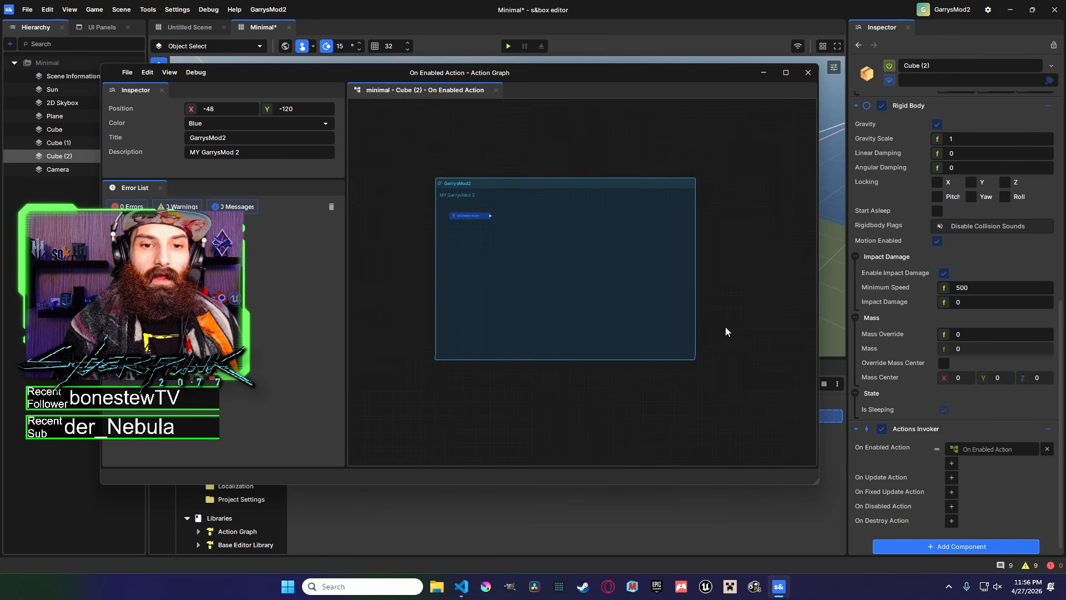
right_click(493, 205)
left_click(497, 142)
right_click(500, 208)
left_click(507, 119)
left_click_drag(508, 112, 544, 204)
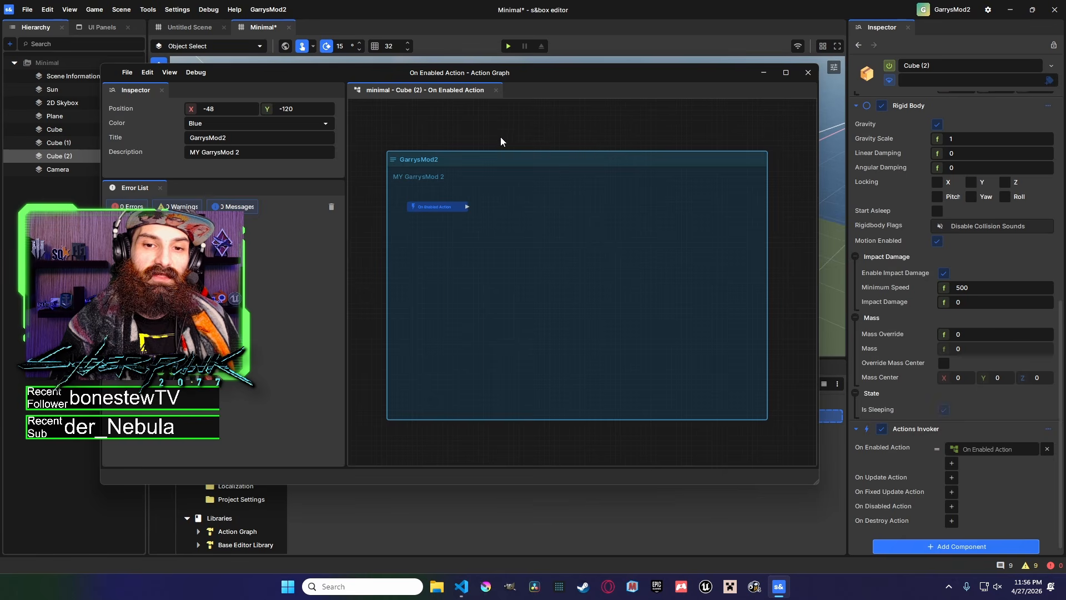
left_click(508, 129)
right_click(507, 206)
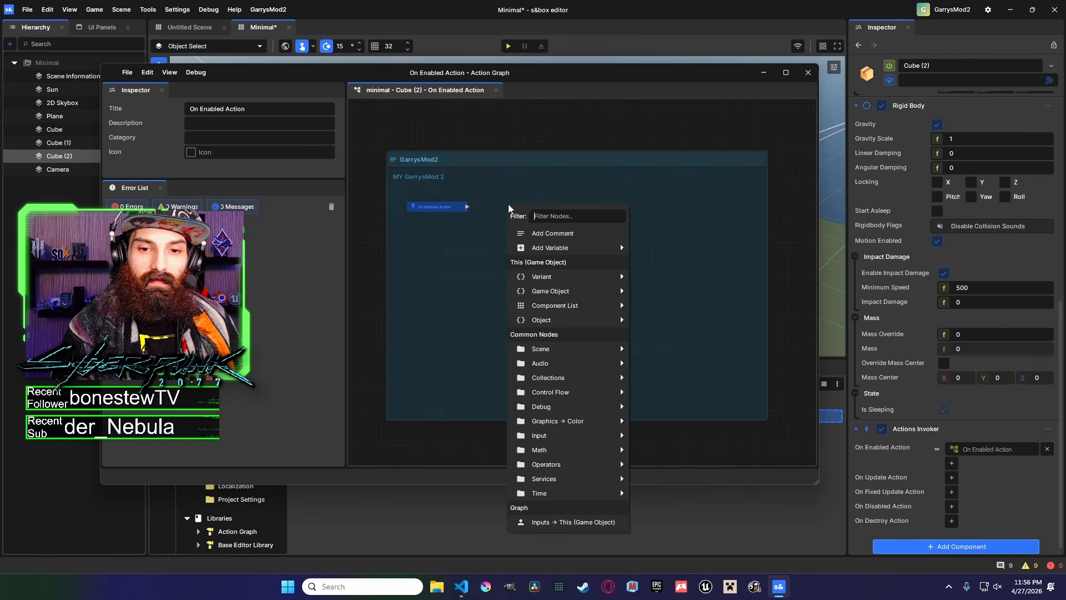
left_click(502, 193)
left_click(507, 161)
right_click(511, 203)
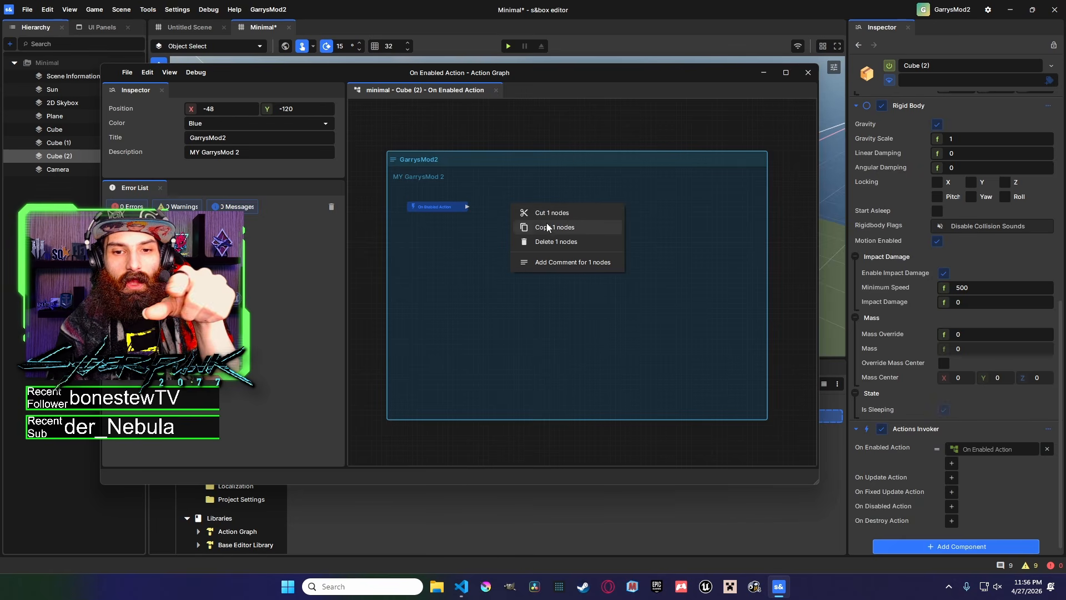
left_click(500, 129)
left_click(499, 132)
Add a Debug Log Error node inside the comment and wire the On Enabled Action output into it.
right_click(509, 132)
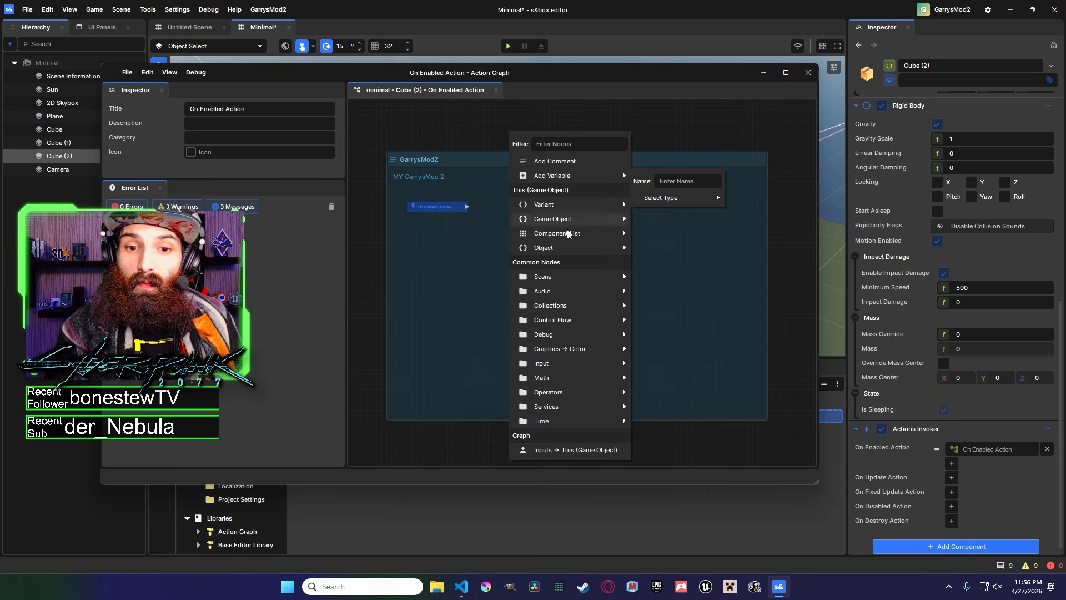
mouse_move(536, 339)
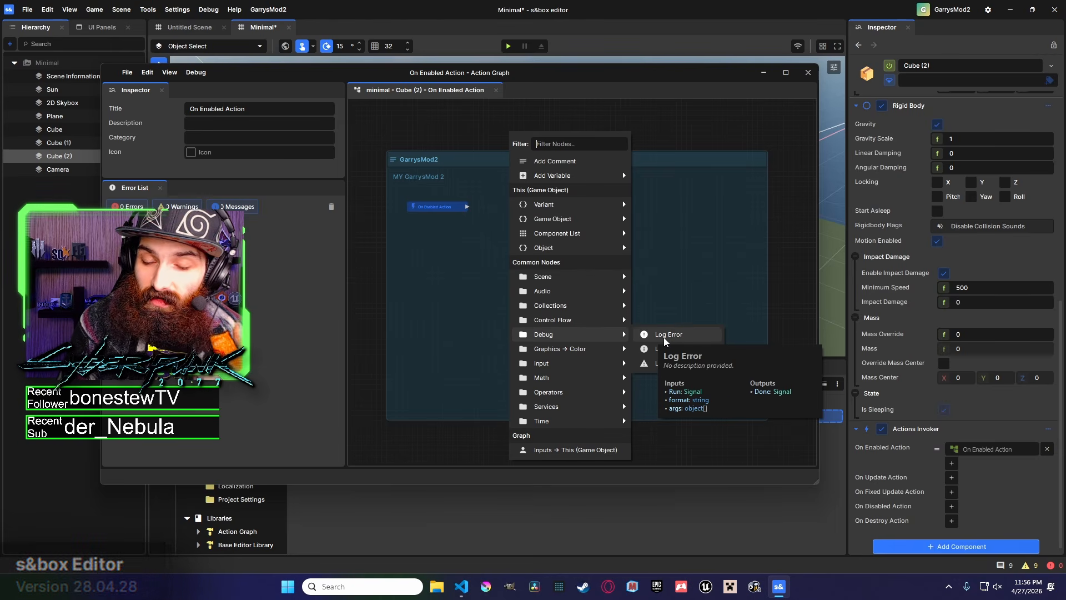
left_click(665, 336)
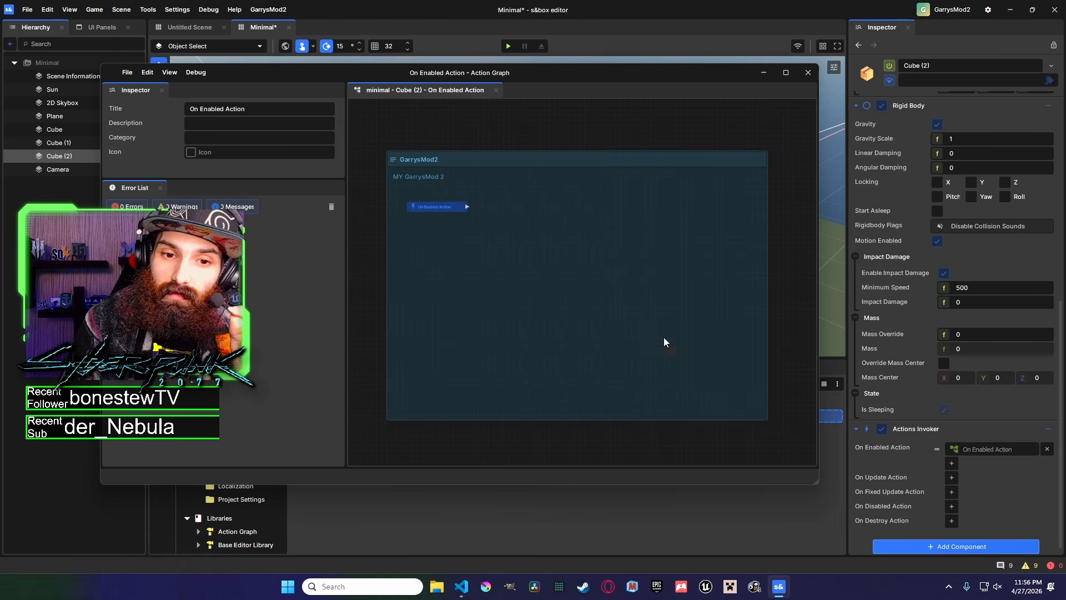
left_click_drag(541, 133, 532, 203)
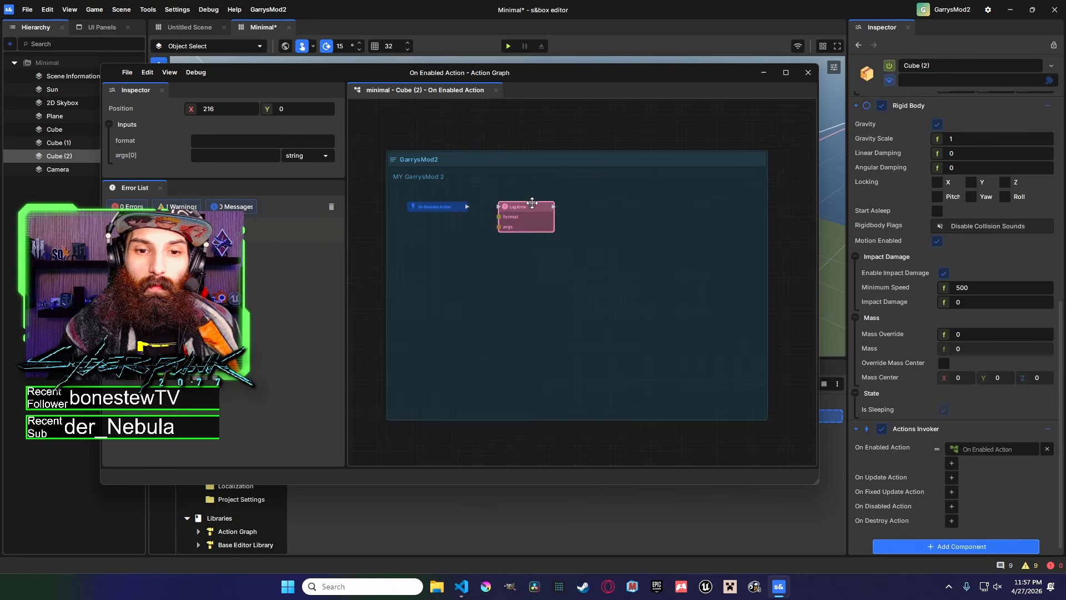
left_click_drag(467, 207, 500, 206)
Add a Log Info node and chain it after the Log Error node.
right_click(534, 122)
mouse_move(583, 328)
left_click(682, 337)
left_click_drag(560, 133, 599, 216)
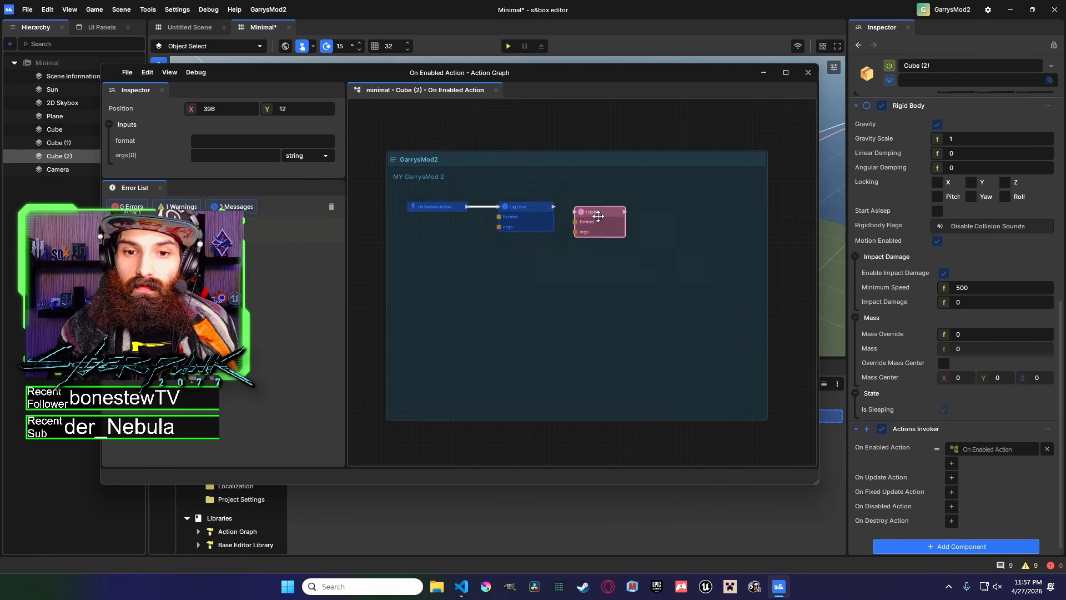
Add a Log Warning node and chain it after the Log Info node.
right_click(546, 120)
mouse_move(611, 323)
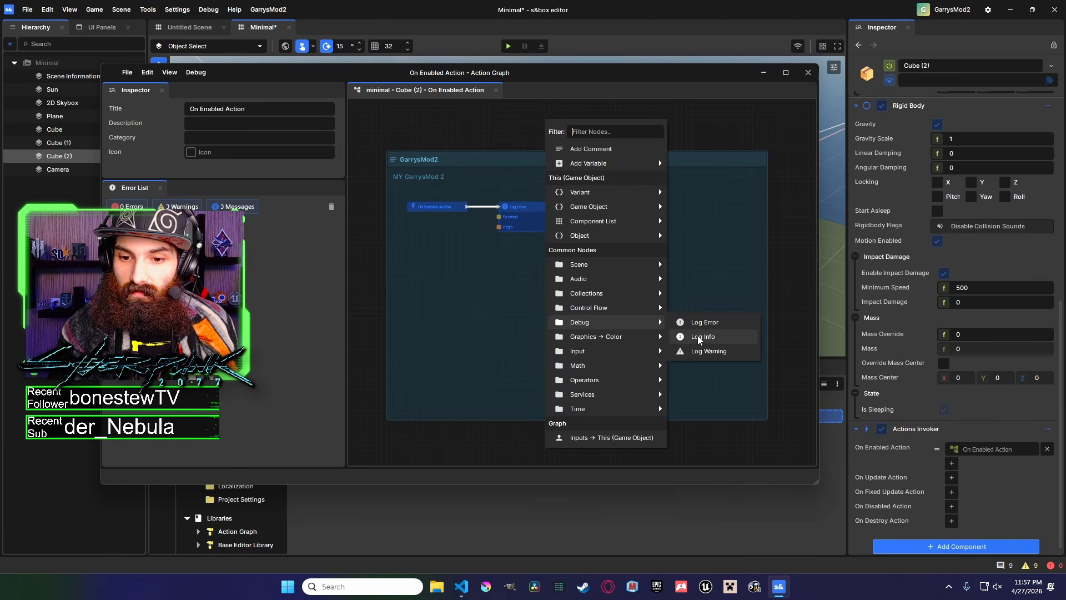
left_click(707, 351)
left_click_drag(561, 132, 625, 206)
Add a new string variable to the graph and place its node above the comment.
left_click(522, 206)
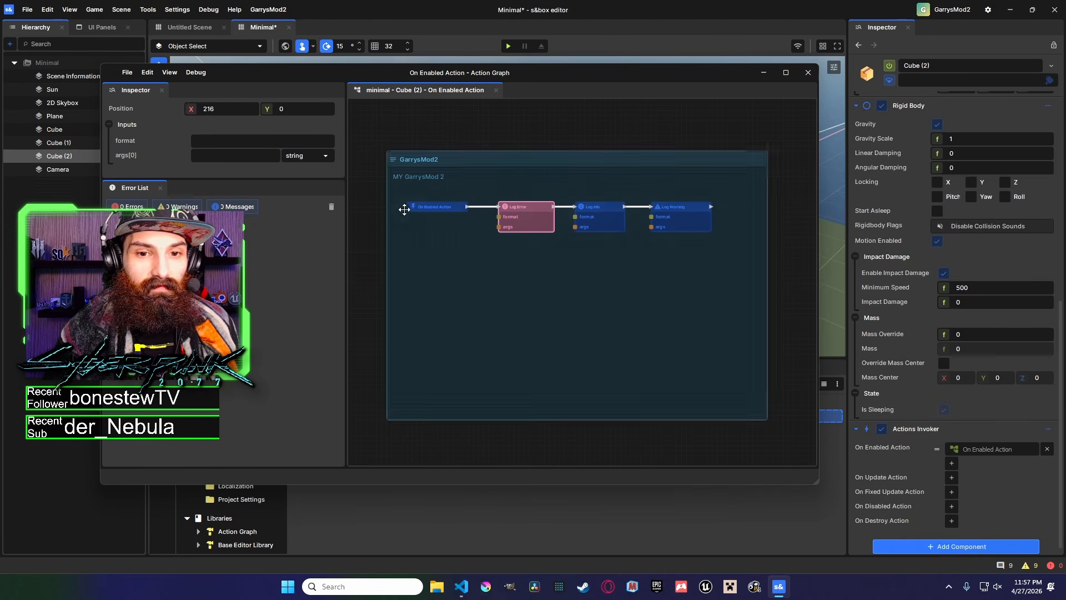
middle_click_drag(352, 246, 395, 245)
left_click(394, 244)
scroll(396, 233, "down", 1)
middle_click_drag(402, 196, 387, 235)
scroll(467, 152, "up", 1)
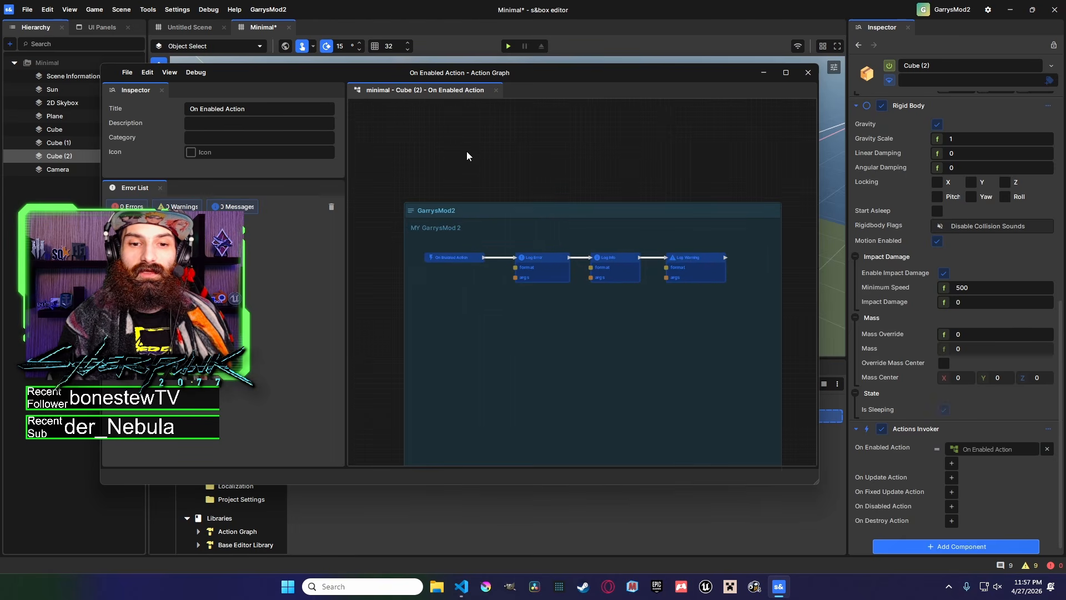
right_click(467, 152)
mouse_move(580, 194)
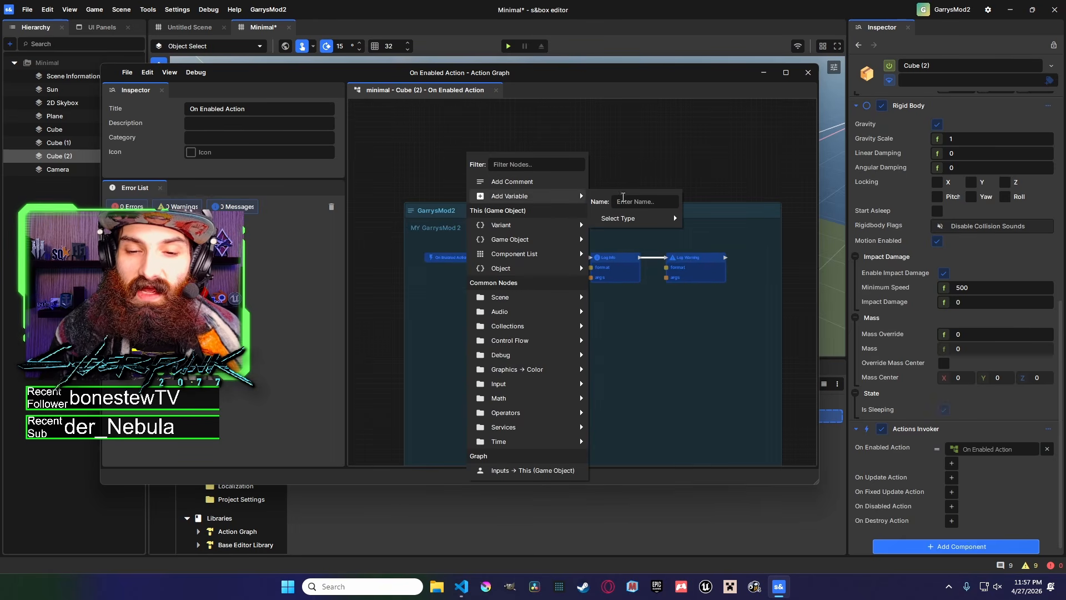
mouse_move(637, 218)
mouse_move(740, 245)
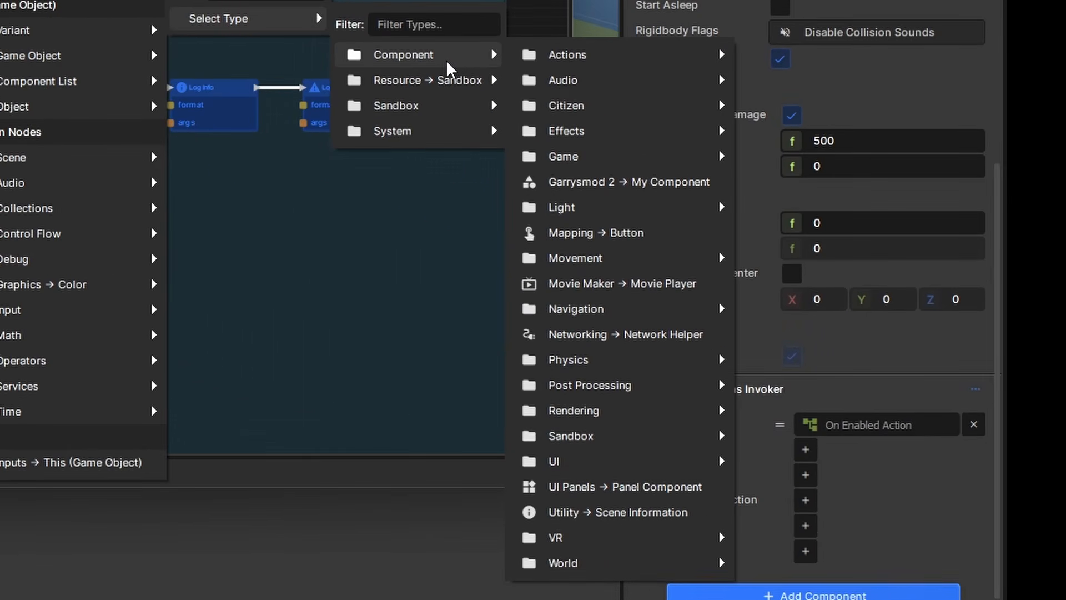
mouse_move(445, 79)
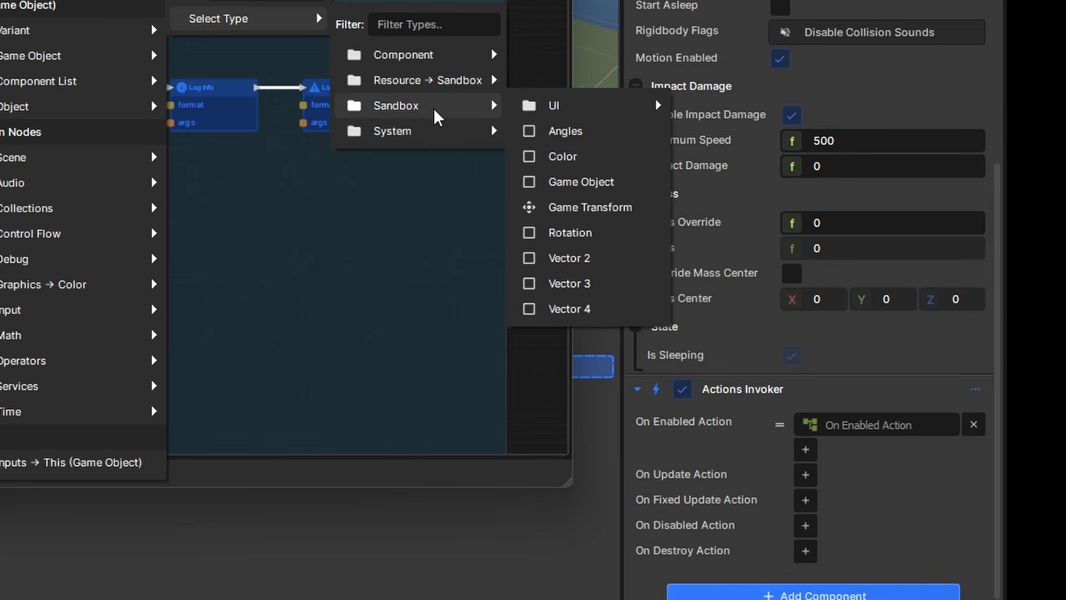
mouse_move(424, 130)
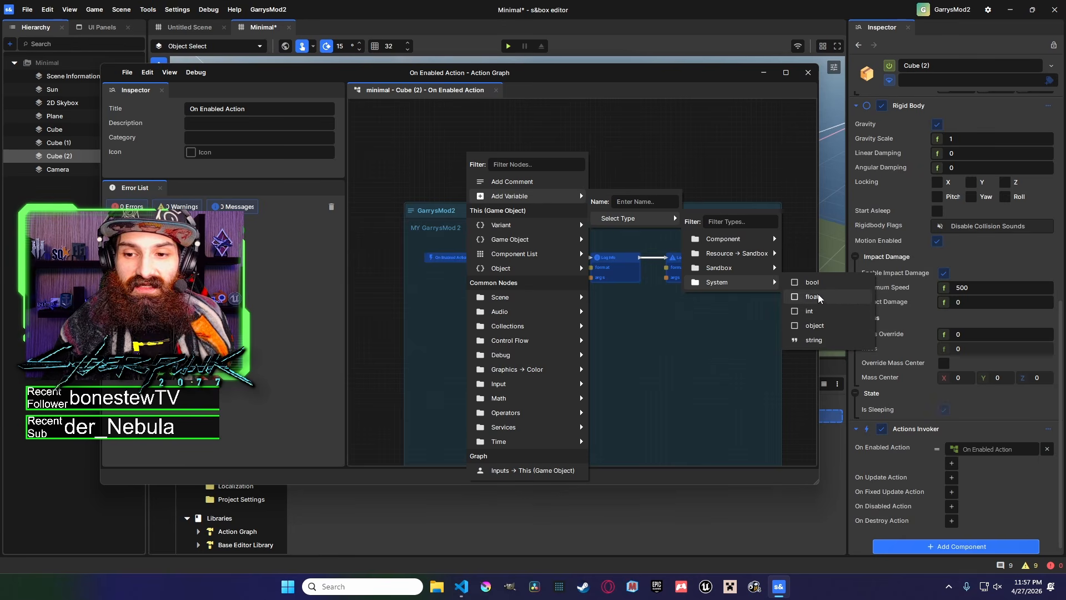
left_click(825, 341)
left_click(581, 173)
scroll(519, 172, "up", 1)
middle_click_drag(519, 172, 557, 194)
left_click(516, 164)
scroll(538, 191, "up", 3)
scroll(538, 193, "up", 1)
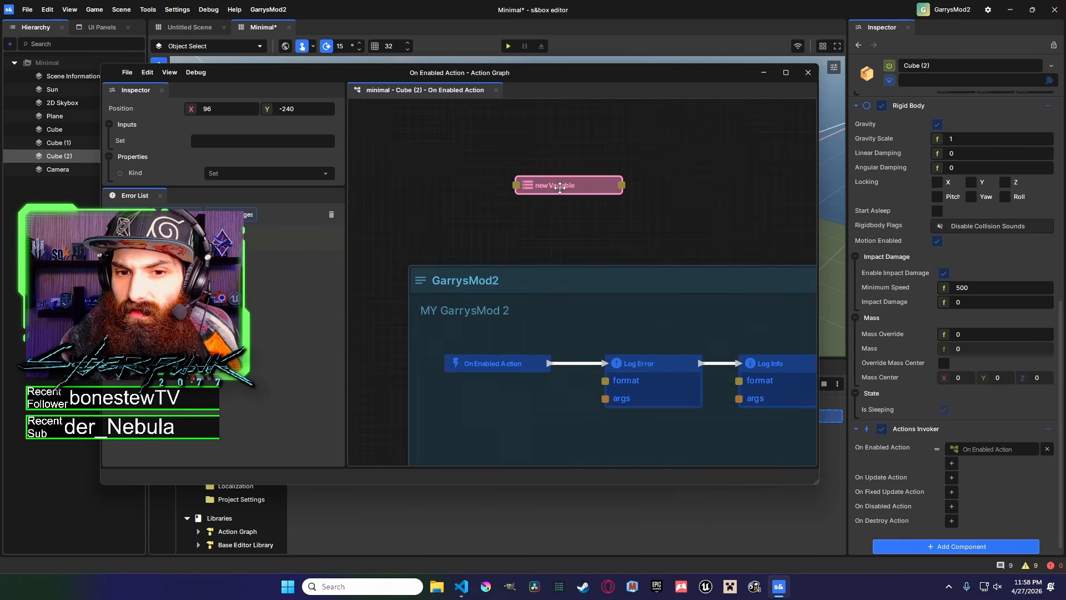
Add a second string variable named NewName and place its node below the first variable.
left_click(548, 149)
right_click(548, 148)
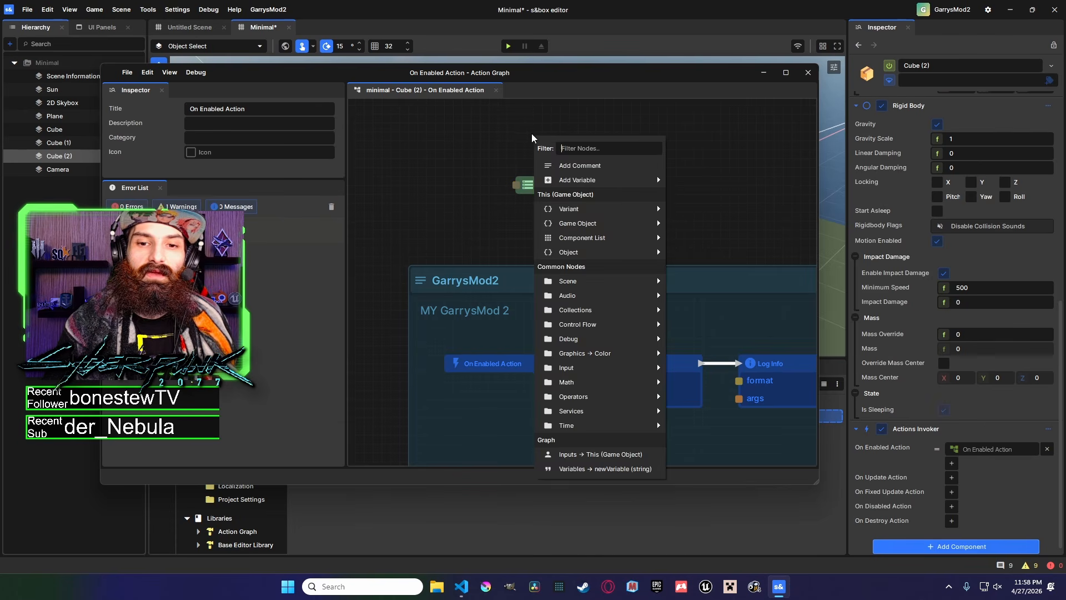
mouse_move(594, 182)
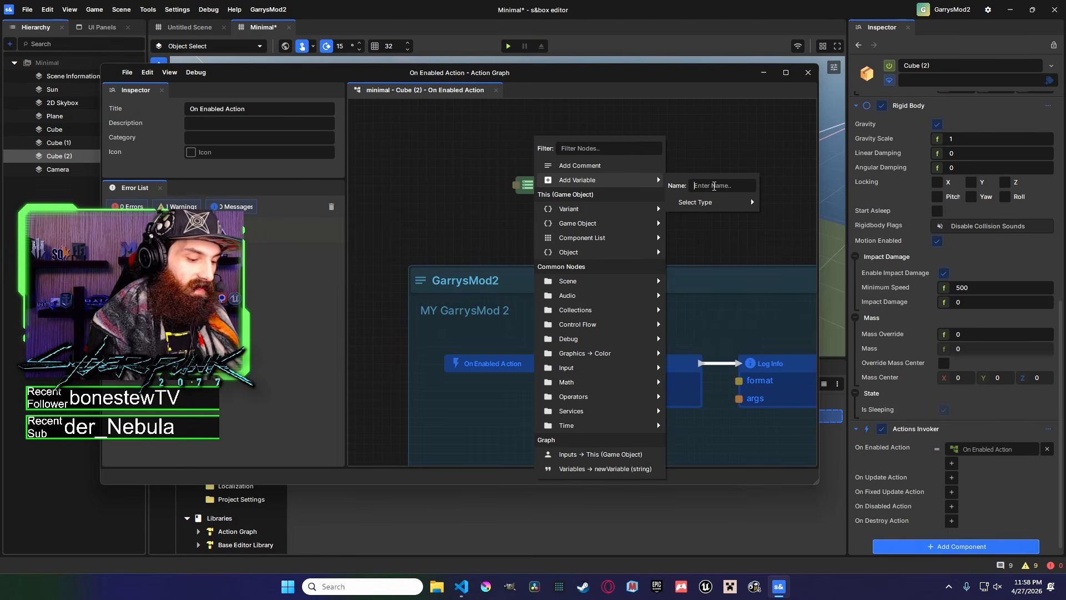
type("NewName")
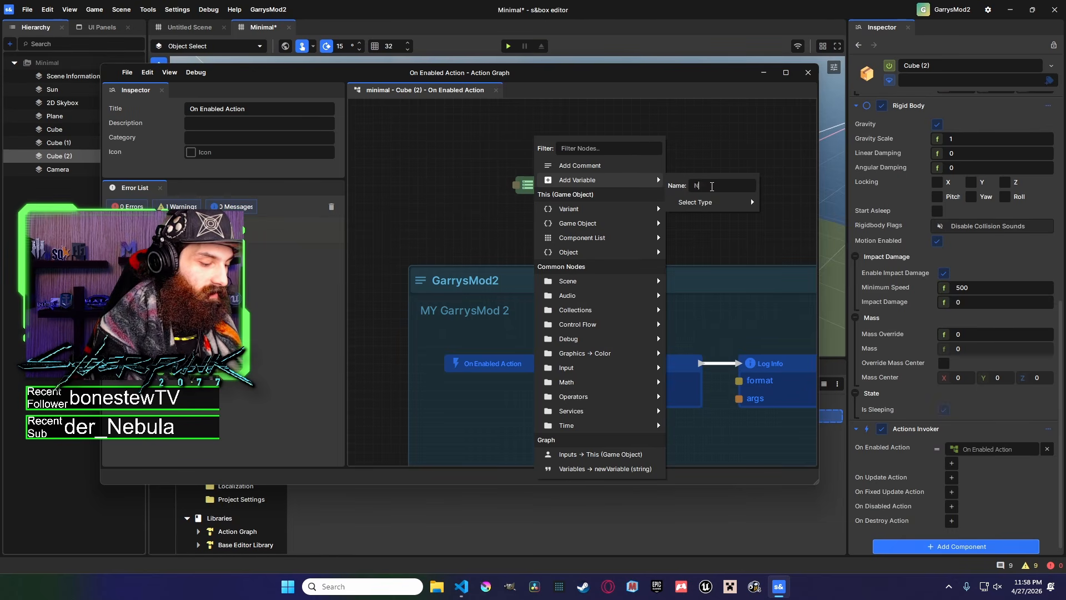
mouse_move(707, 202)
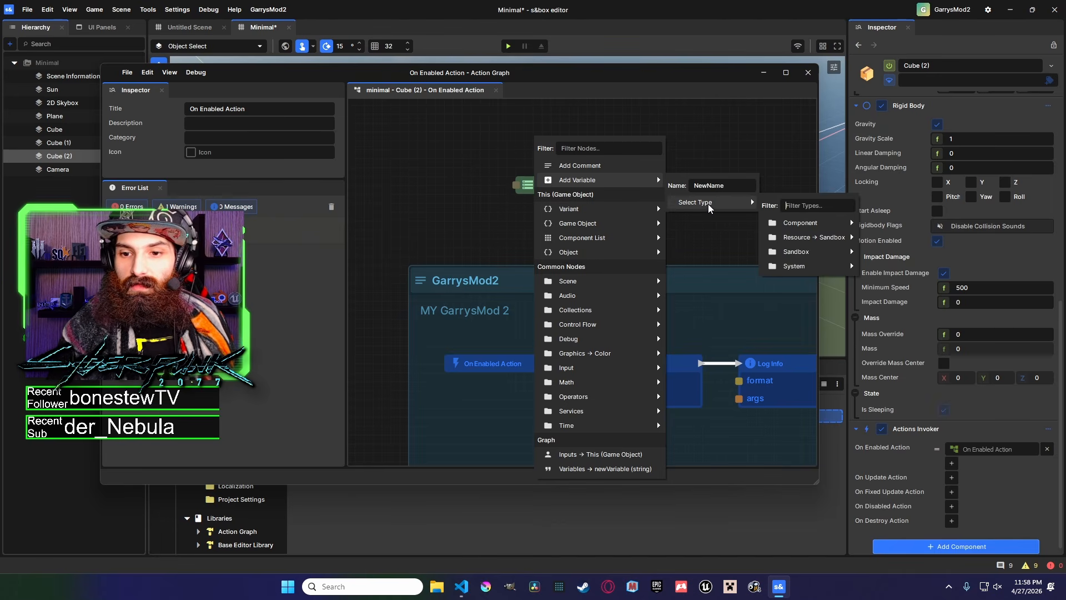
mouse_move(826, 266)
left_click(899, 324)
left_click(709, 239)
left_click_drag(595, 135, 590, 207)
left_click(601, 237)
left_click(555, 186)
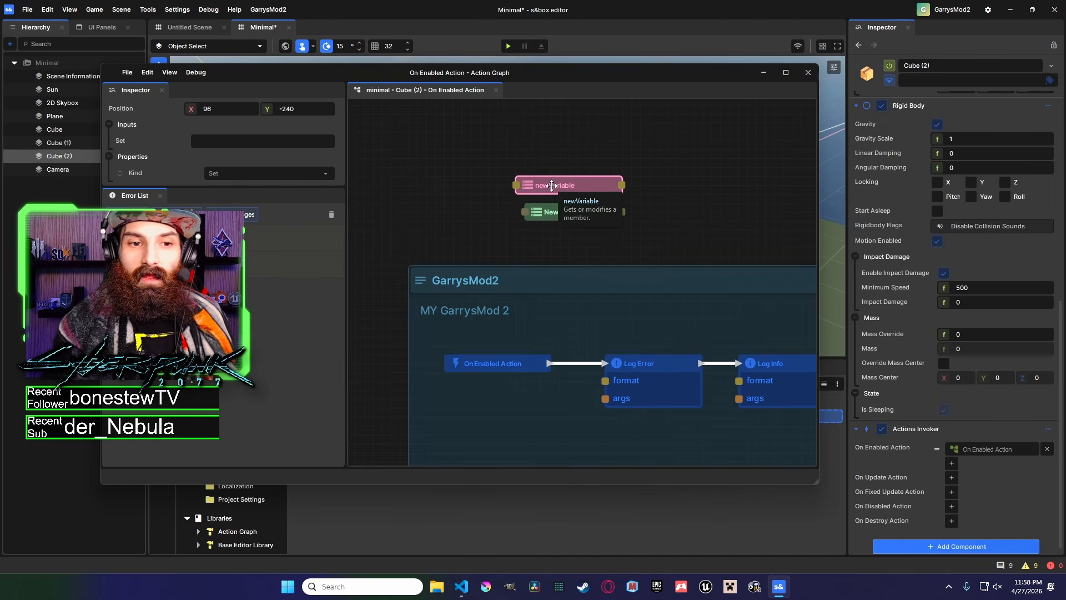
Rename the first variable to Warning and wire its node into the Log Warning node.
left_click(573, 158)
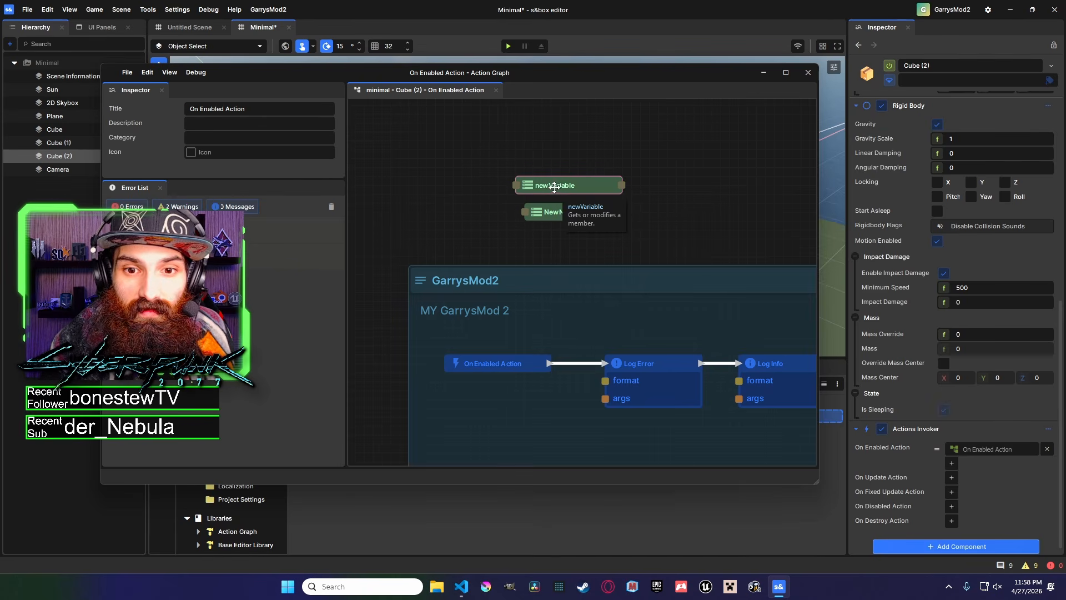
right_click(556, 185)
mouse_move(639, 194)
mouse_move(676, 195)
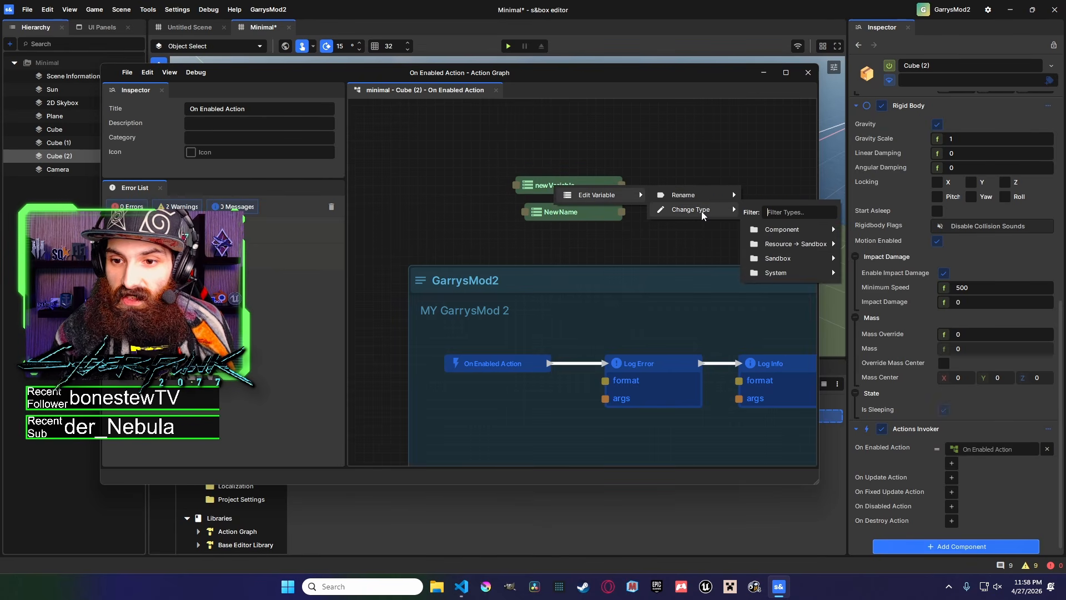
left_click(699, 193)
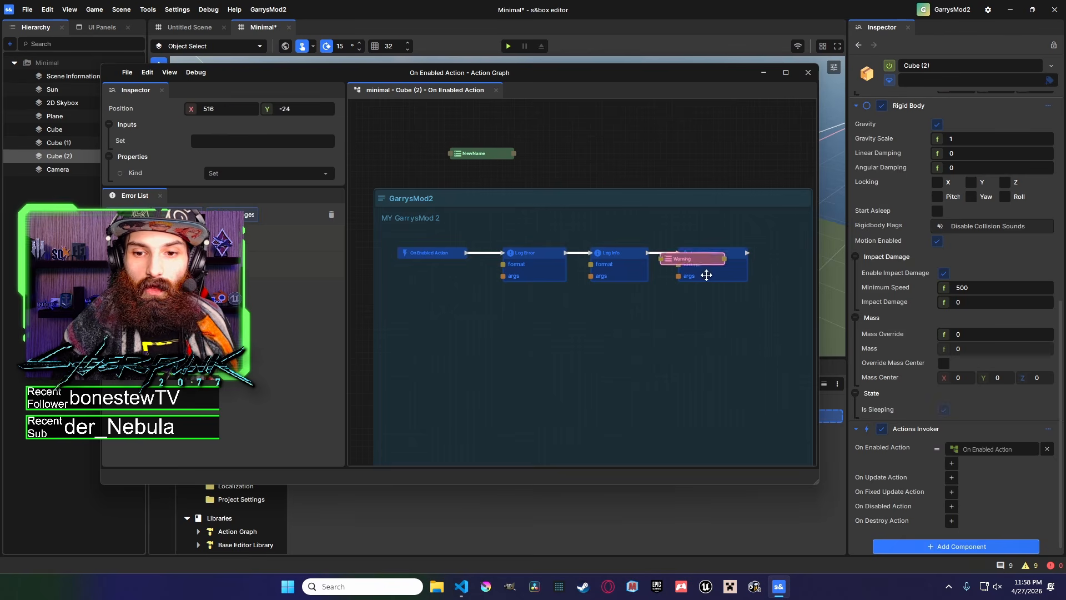
left_click_drag(694, 247, 679, 265)
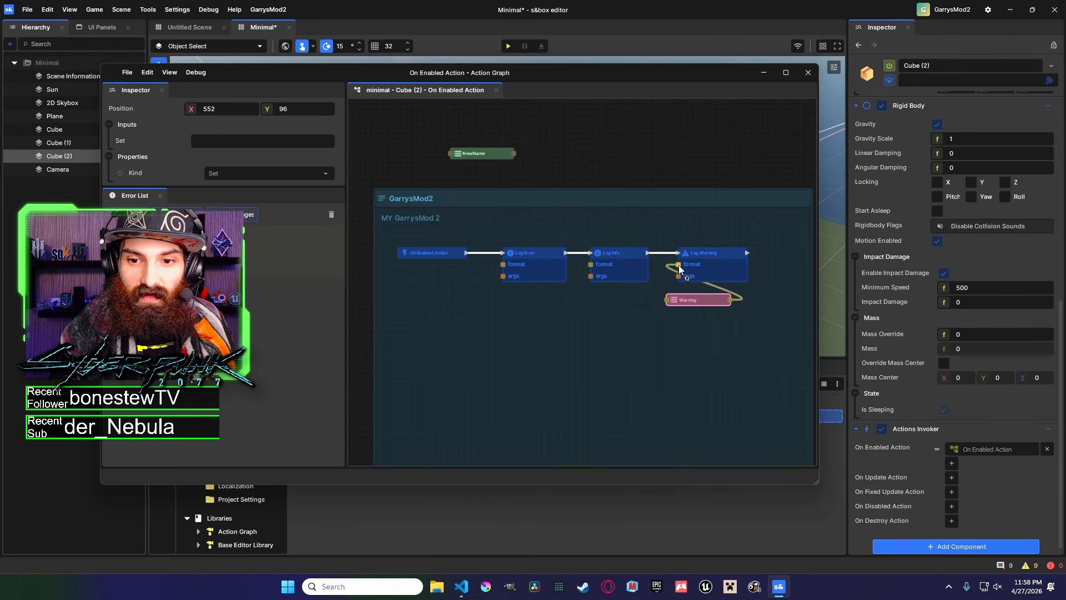
Reconnect the Warning variable's output to the Log Warning node's args input.
left_click_drag(681, 269, 619, 327)
middle_click_drag(641, 333, 596, 303)
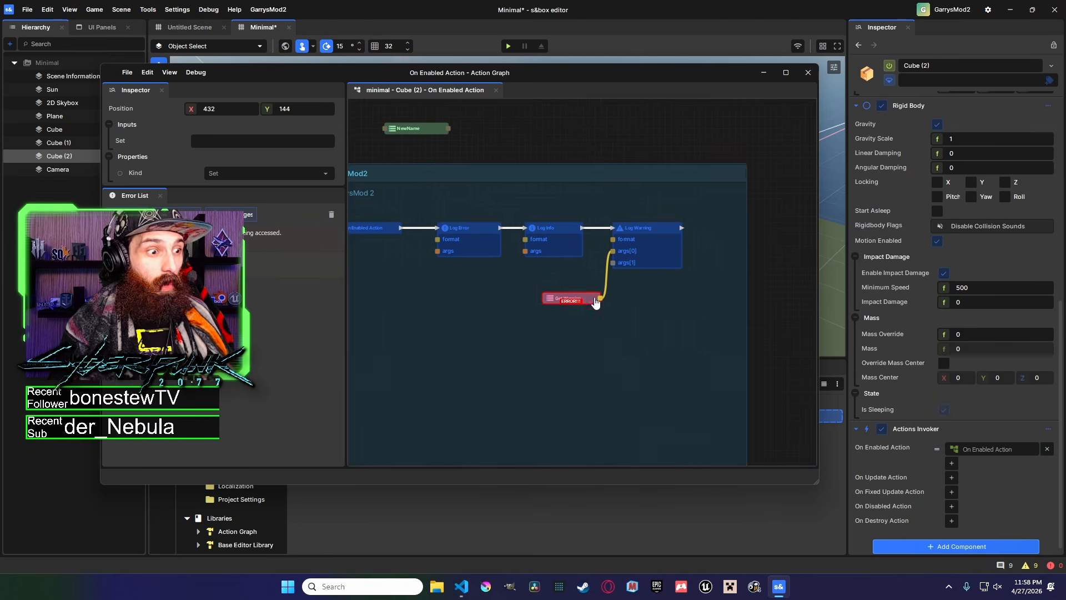
Move the Log Warning node and the Warning variable node further right inside the comment.
left_click(800, 302)
scroll(643, 226, "down", 2)
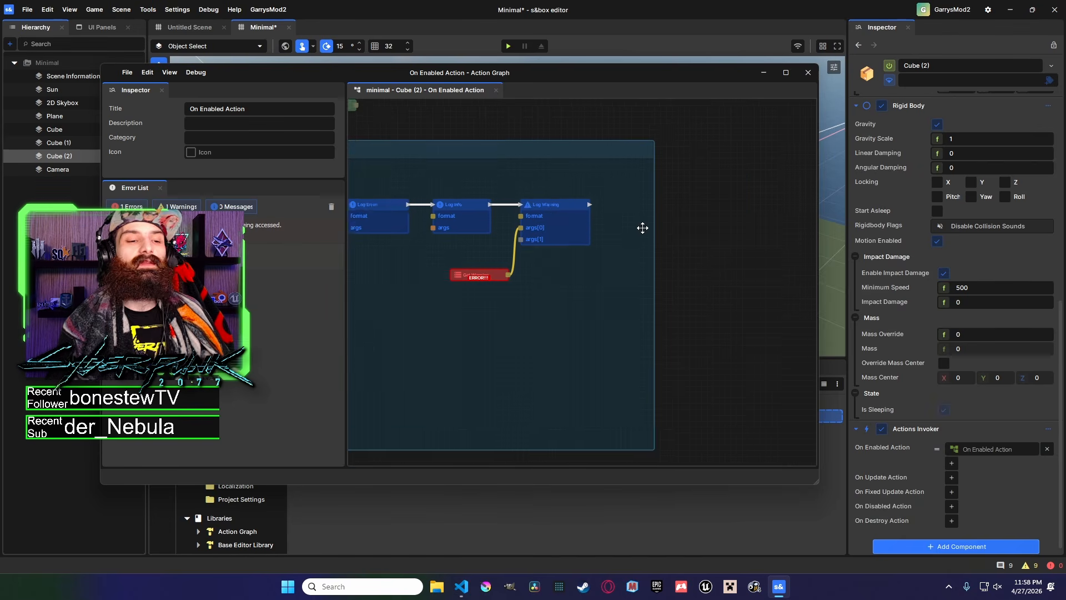
left_click(574, 228)
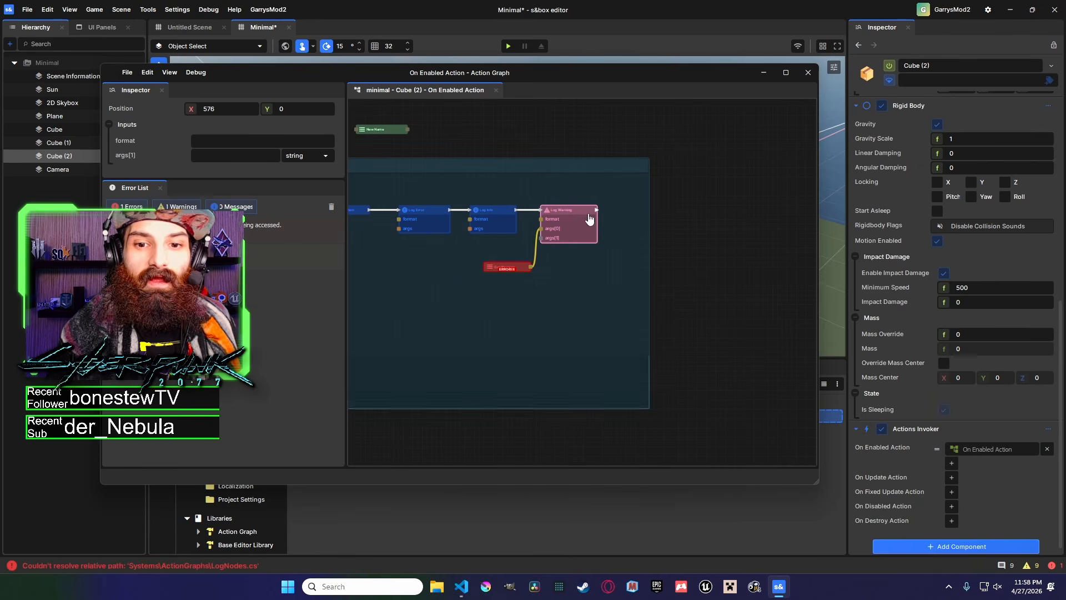
left_click_drag(572, 211, 643, 211)
left_click_drag(514, 261, 586, 256)
middle_click_drag(596, 256, 660, 264)
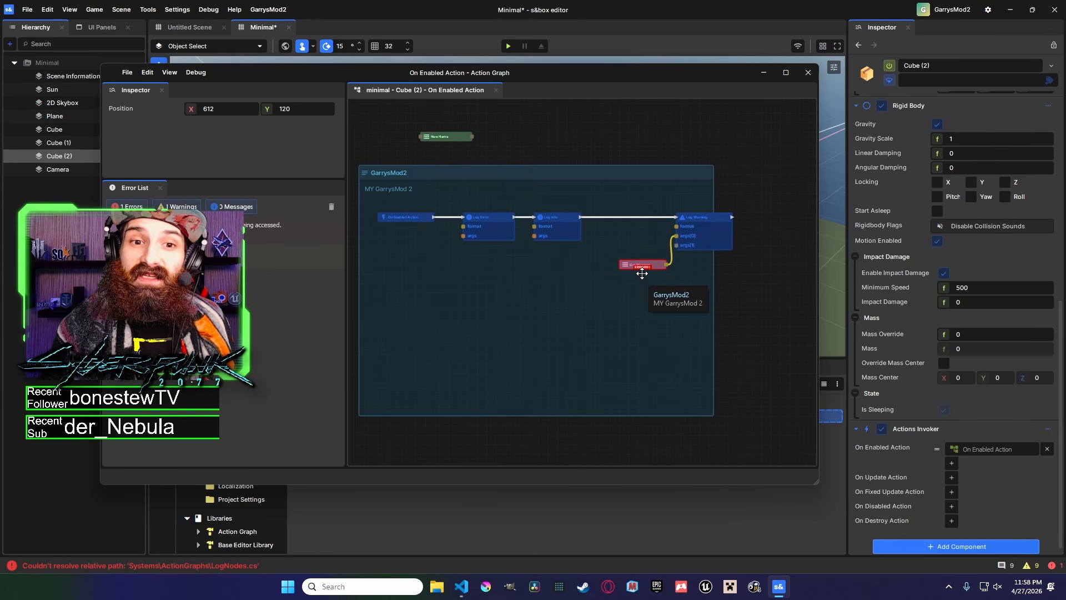
left_click(547, 123)
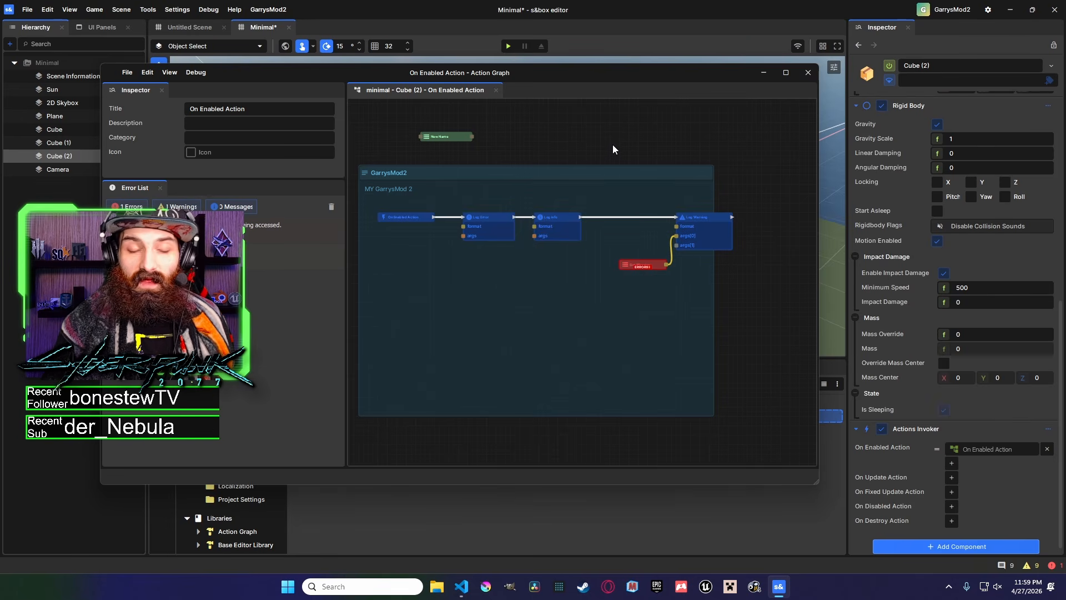
middle_click_drag(610, 161, 577, 145)
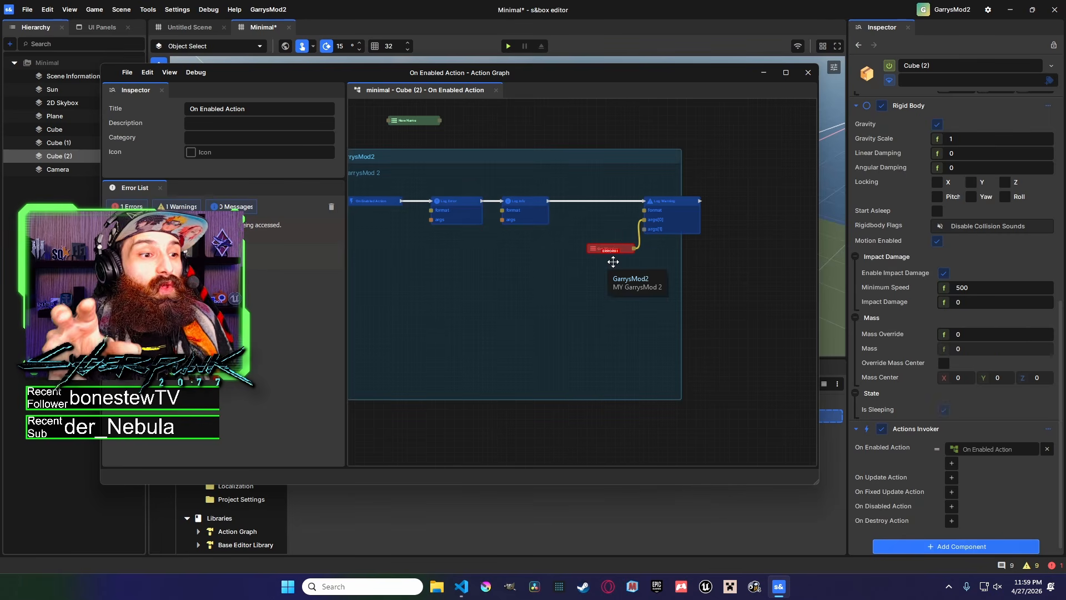
left_click(785, 73)
middle_click_drag(766, 286, 651, 283)
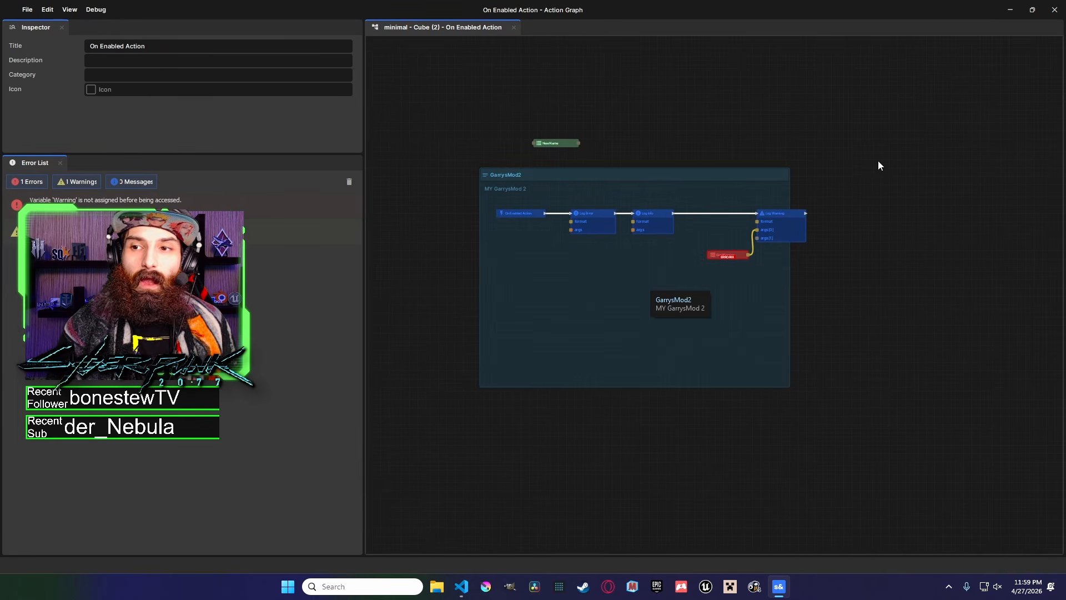
left_click(1030, 11)
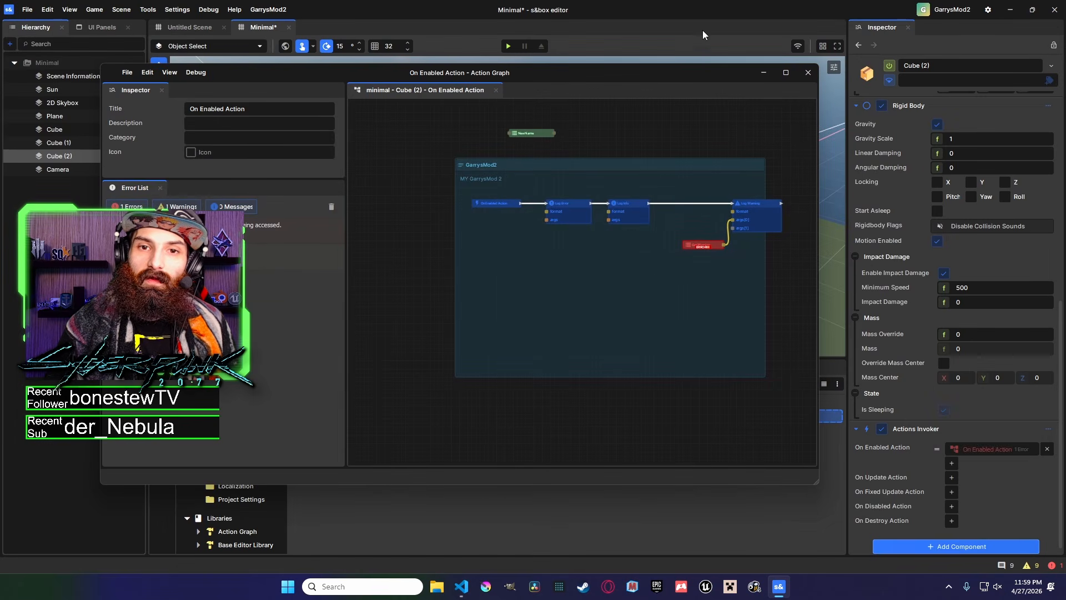
left_click(762, 74)
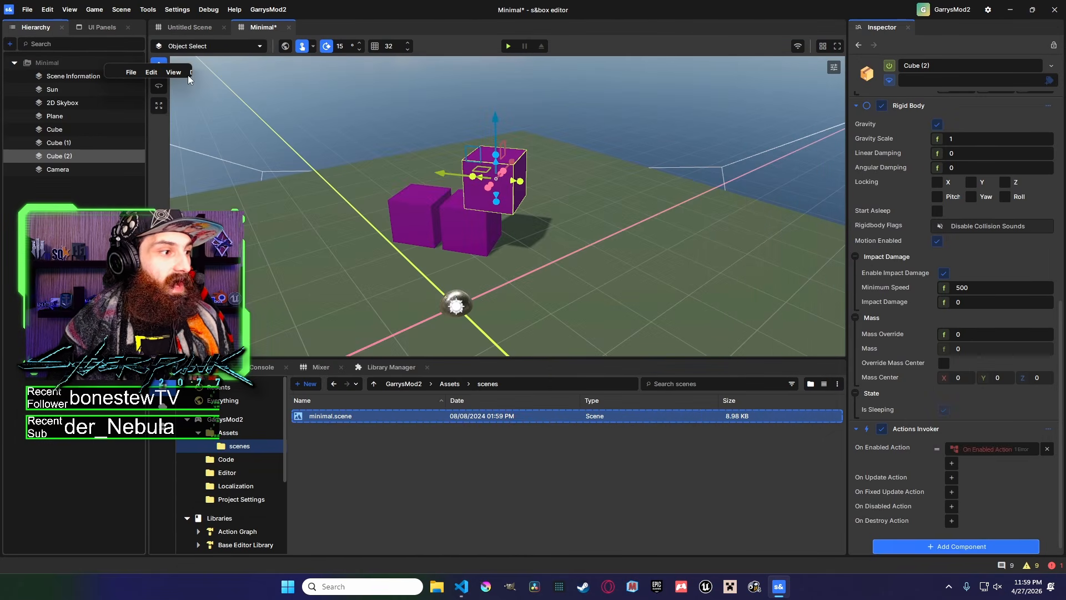
left_click(1011, 10)
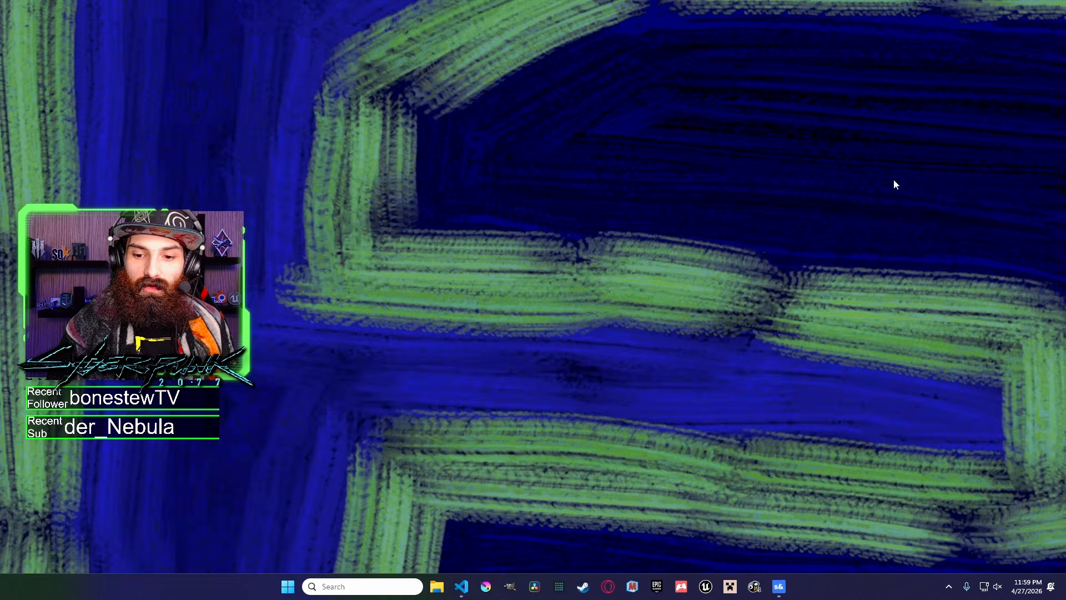
left_click(780, 587)
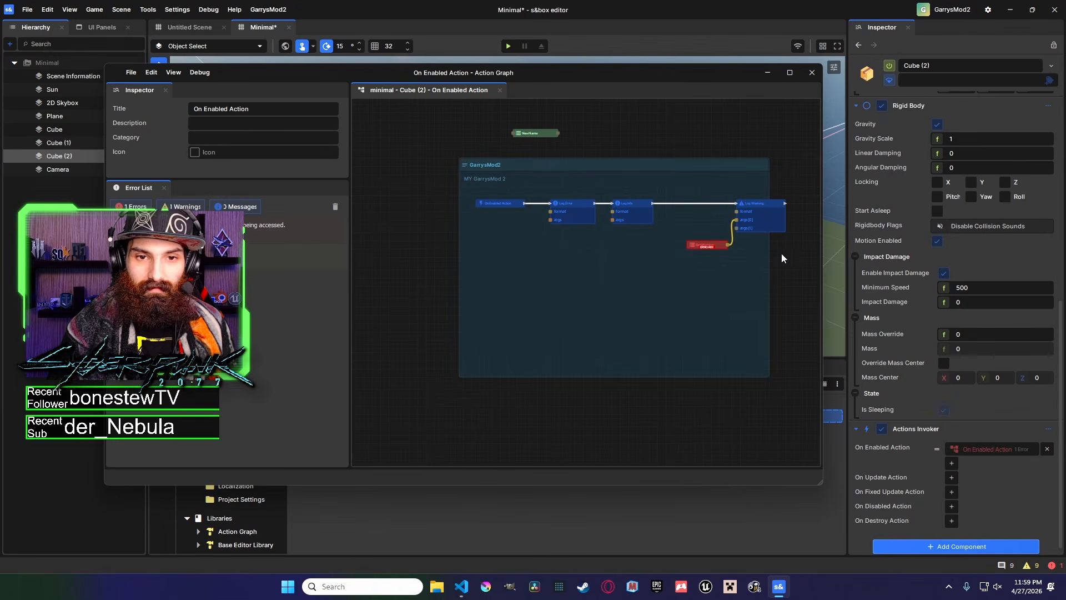
scroll(689, 265, "down", 3)
left_click(792, 72)
middle_click_drag(602, 229, 882, 201)
scroll(694, 249, "up", 4)
scroll(668, 253, "down", 1)
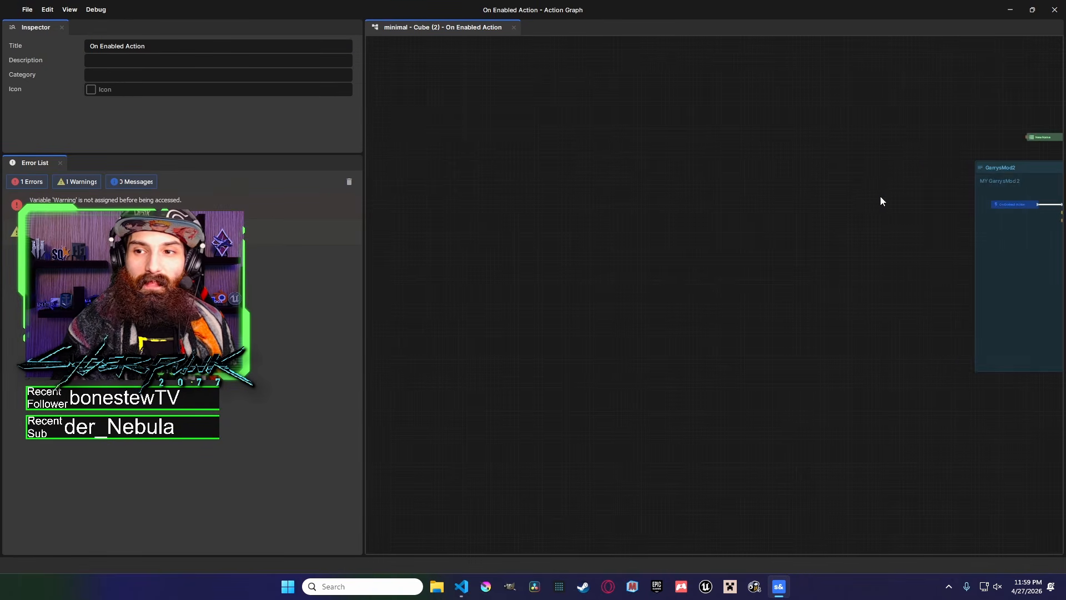
left_click(1012, 9)
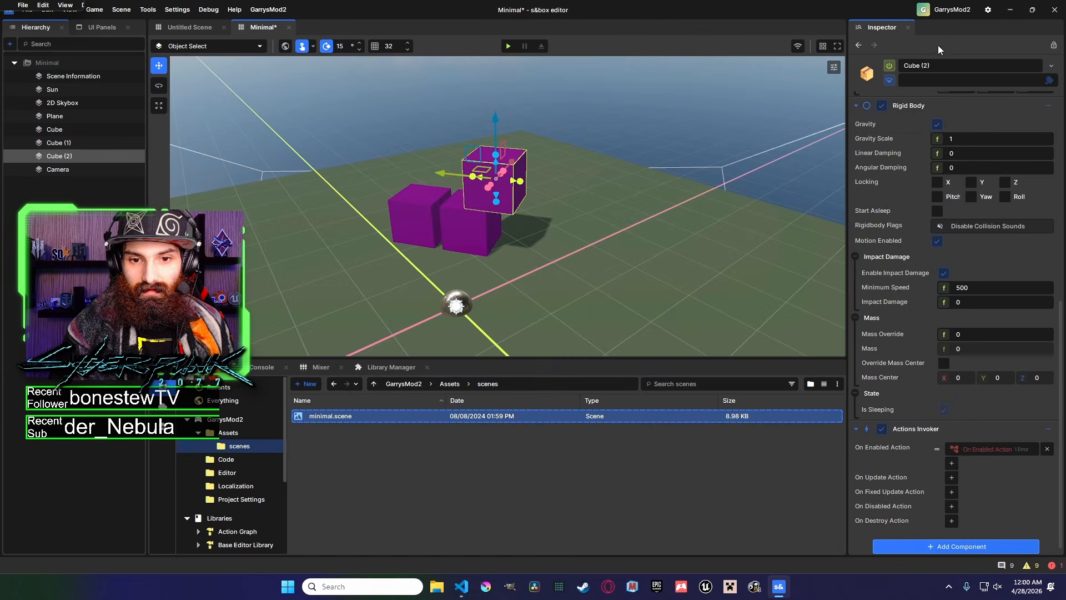
left_click(1016, 9)
left_click(780, 587)
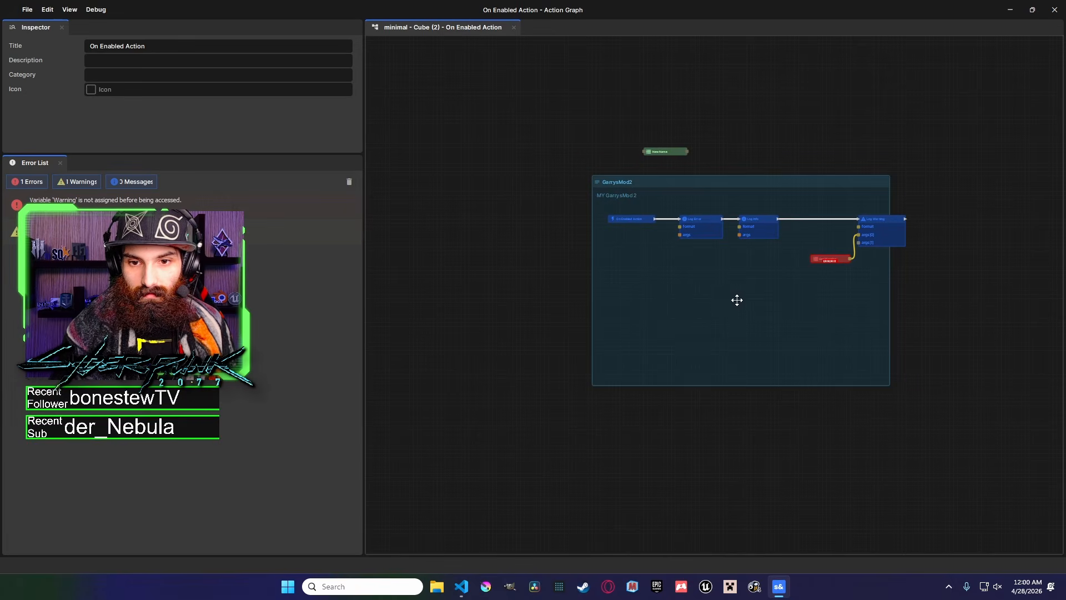
middle_click_drag(651, 245, 969, 238)
middle_click_drag(559, 231, 637, 223)
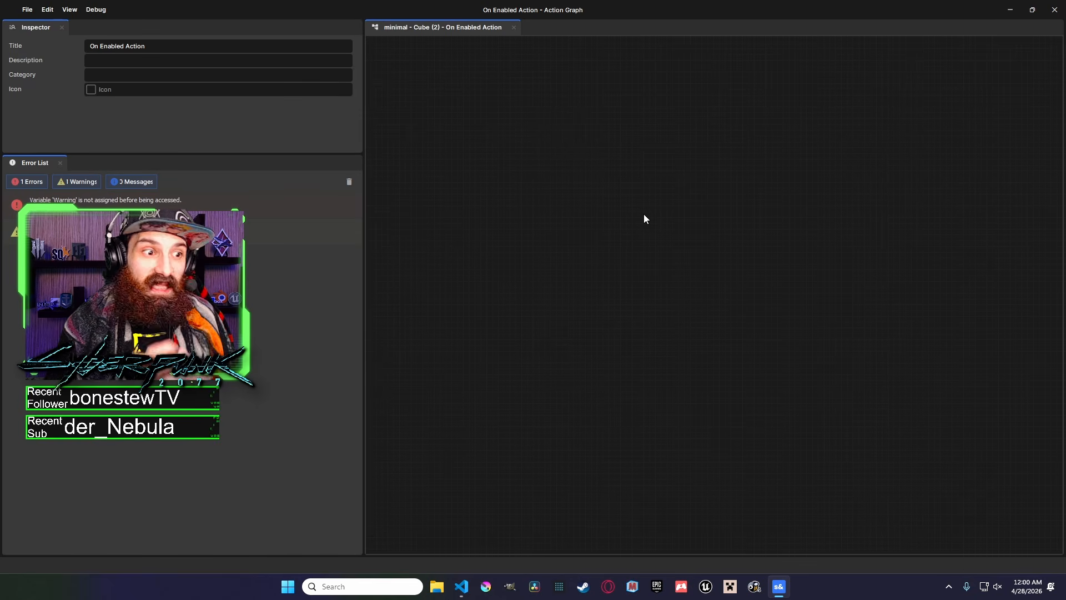
middle_click_drag(906, 220, 470, 228)
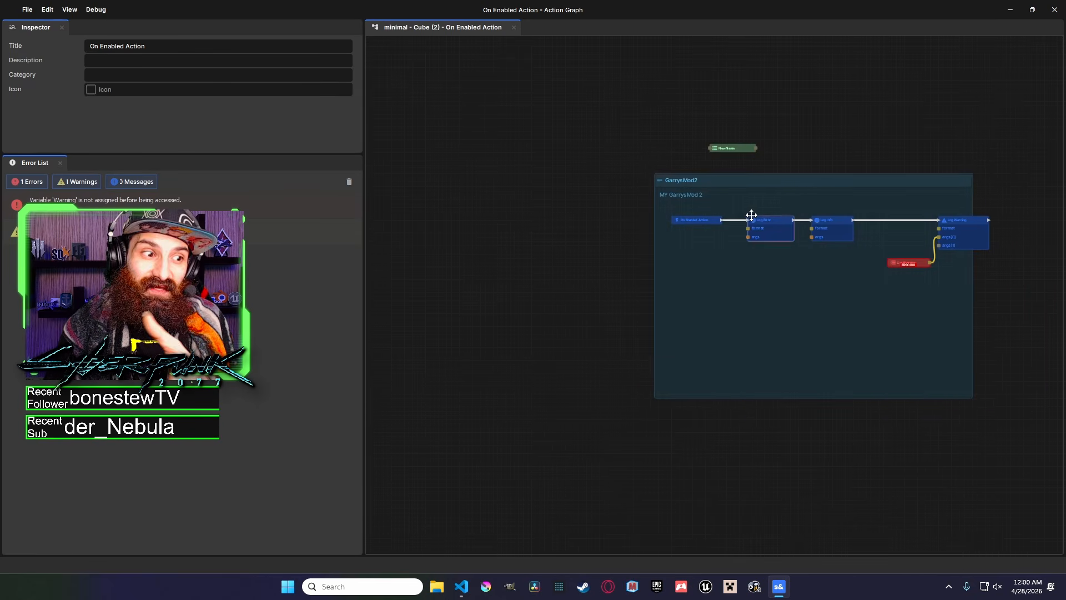
left_click(1032, 9)
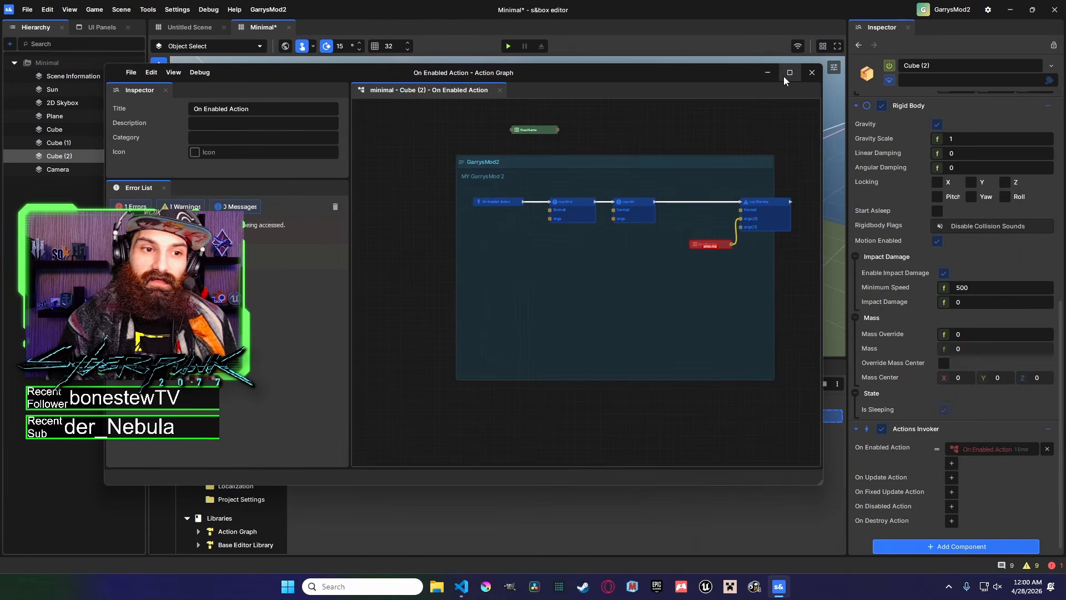
middle_click_drag(698, 153, 609, 159)
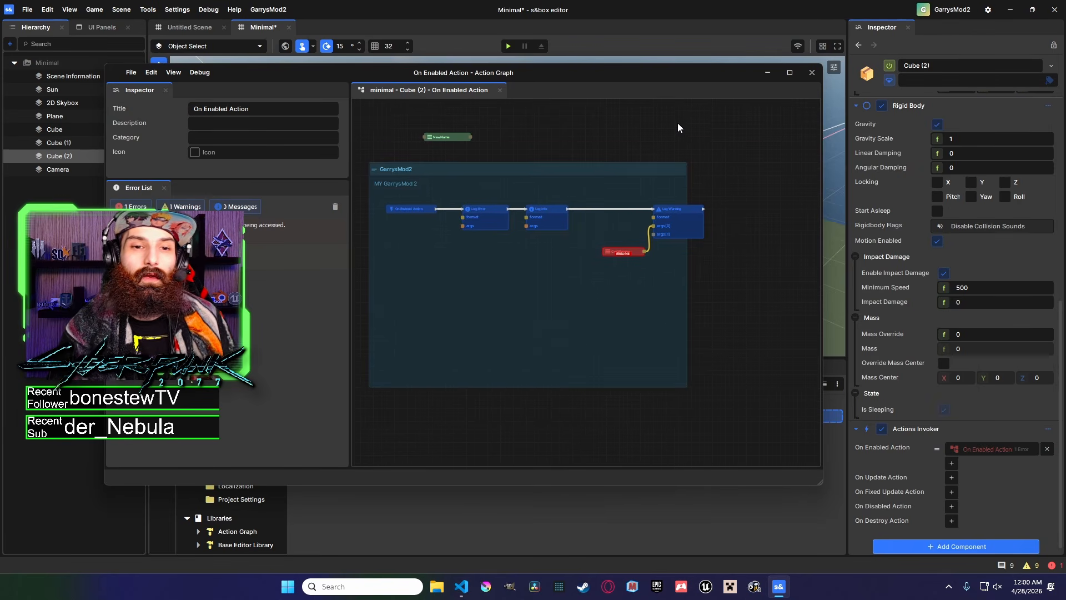
scroll(627, 246, "up", 1)
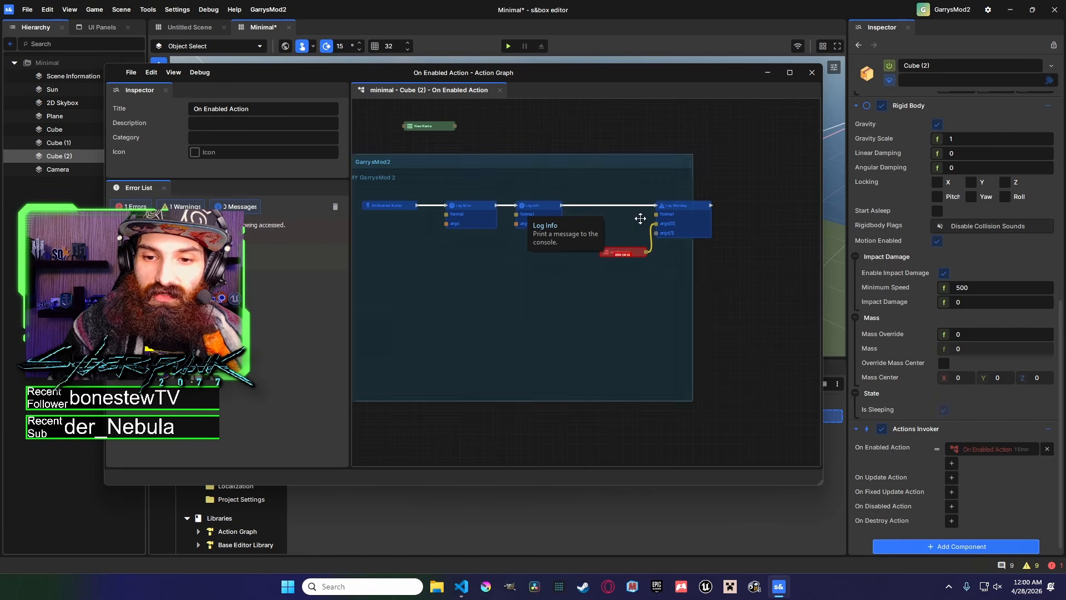
scroll(732, 258, "up", 2)
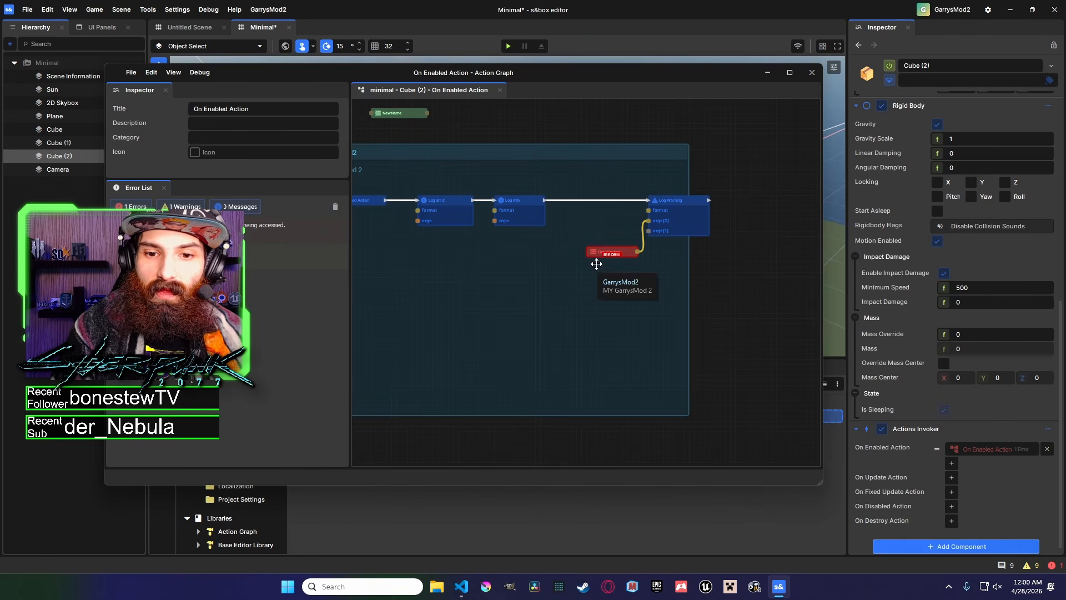
Paste a copy of the Warning variable node and place it between the Log Info and Log Warning nodes.
scroll(597, 257, "up", 6)
scroll(633, 215, "up", 3)
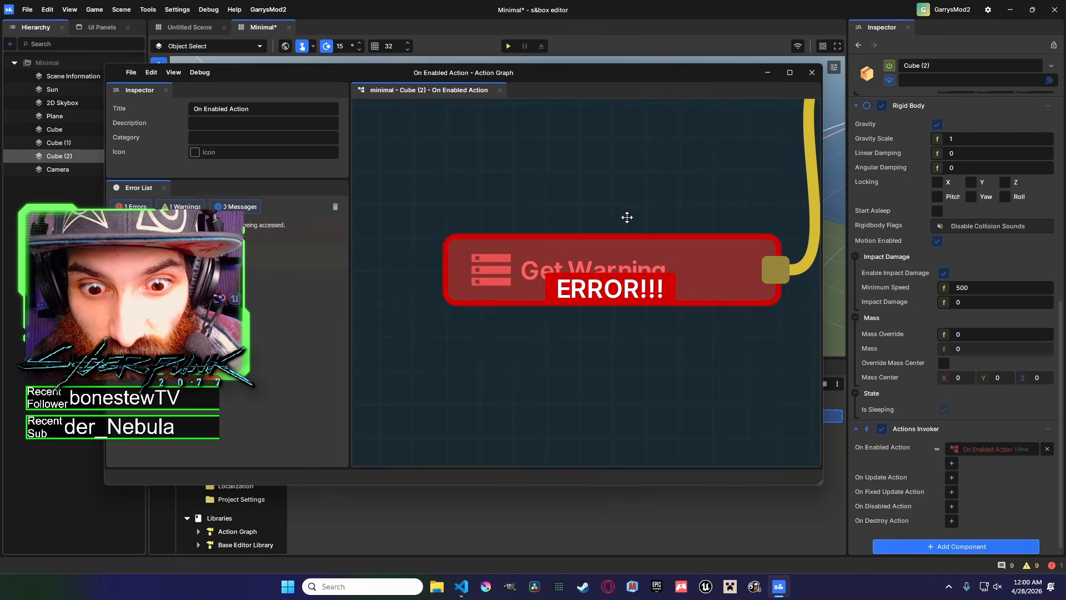
left_click(611, 253)
scroll(633, 245, "down", 3)
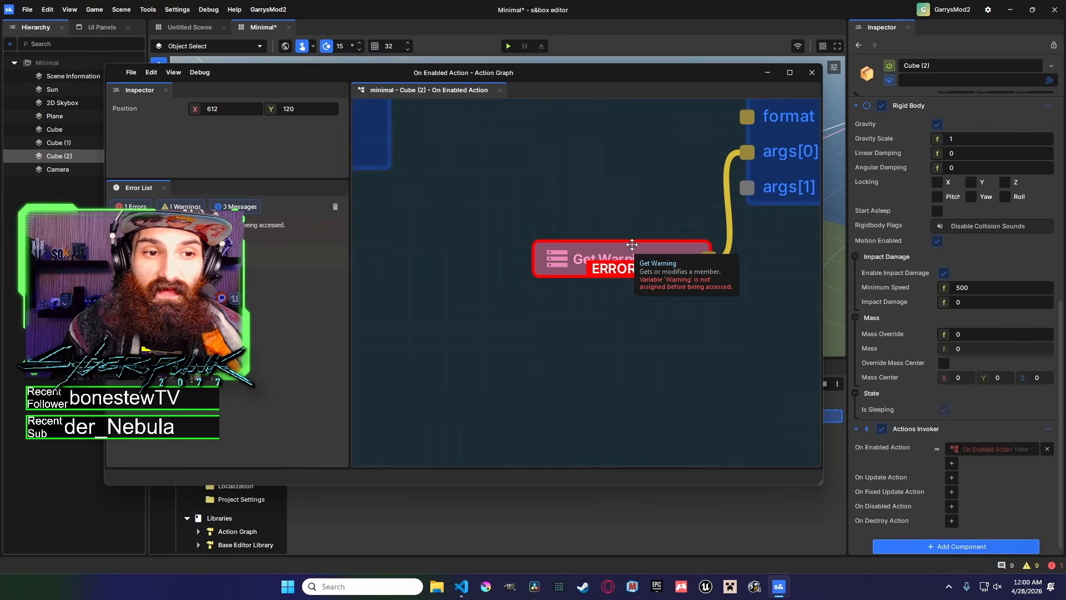
scroll(625, 236, "down", 5)
key("ctrl+v")
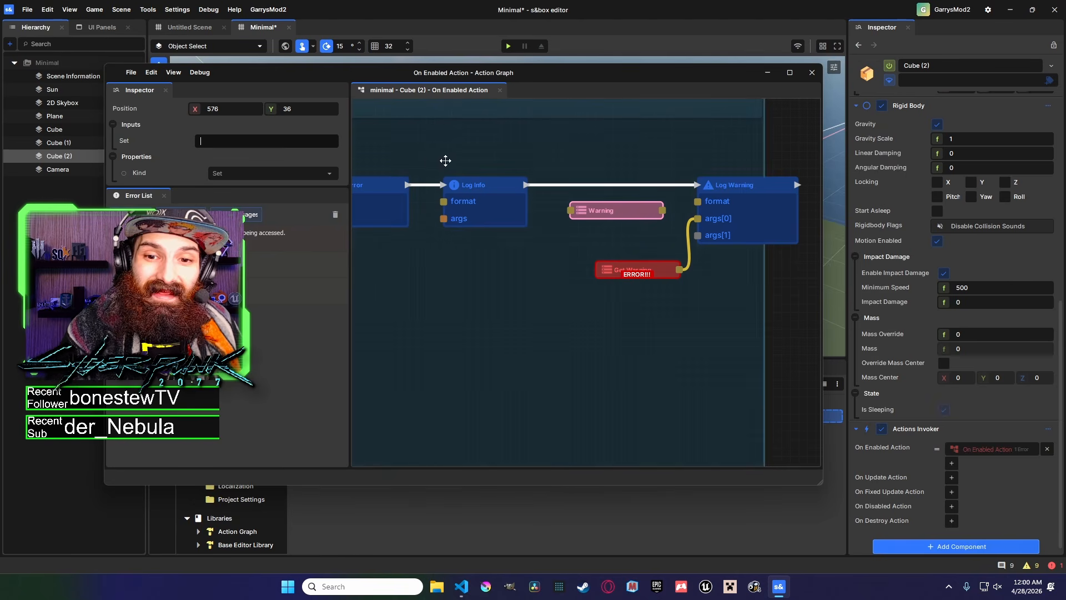
middle_click_drag(650, 240, 671, 271)
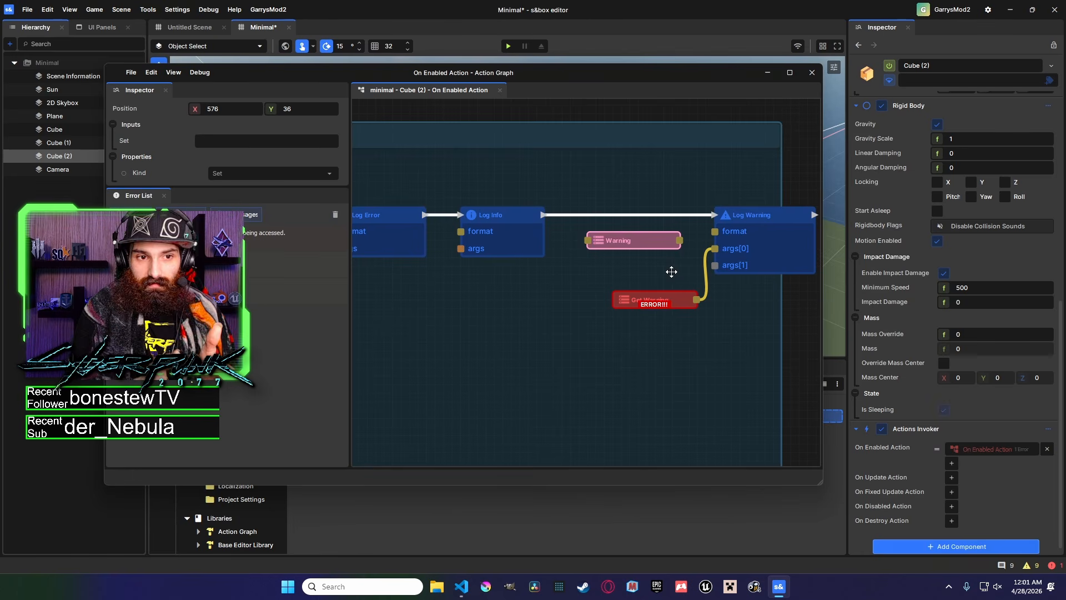
left_click_drag(659, 243, 650, 252)
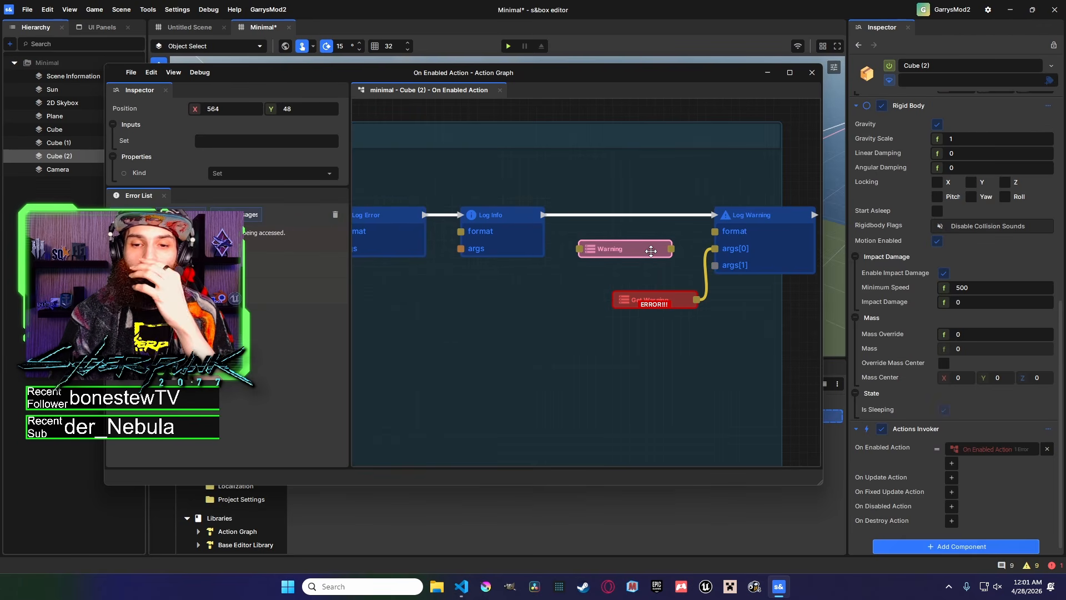
left_click(664, 295)
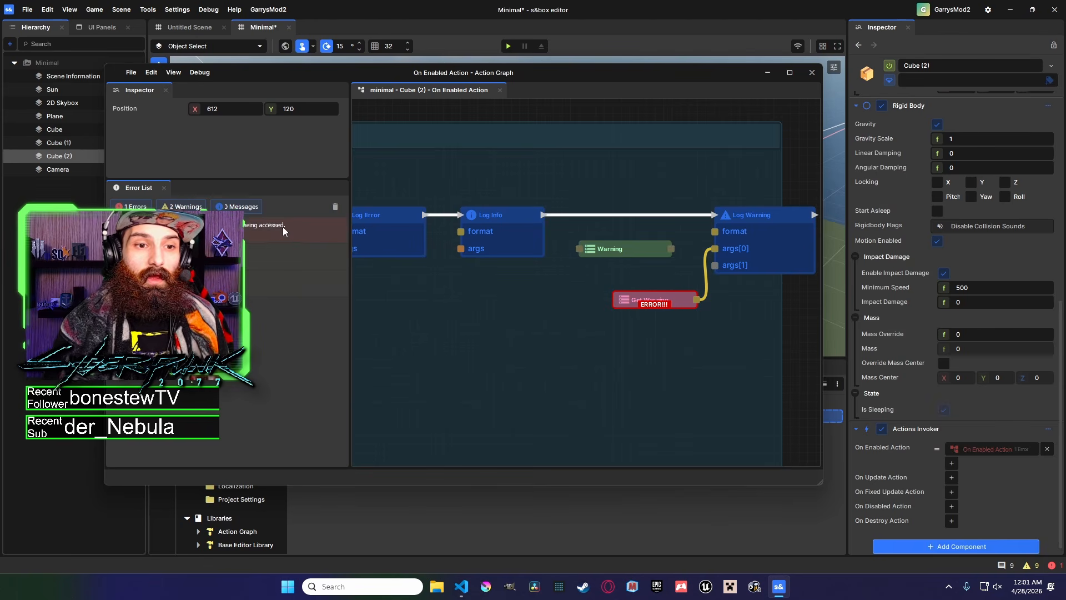
Set the pasted Warning node's value to "This is Warning".
left_click_drag(422, 73, 720, 48)
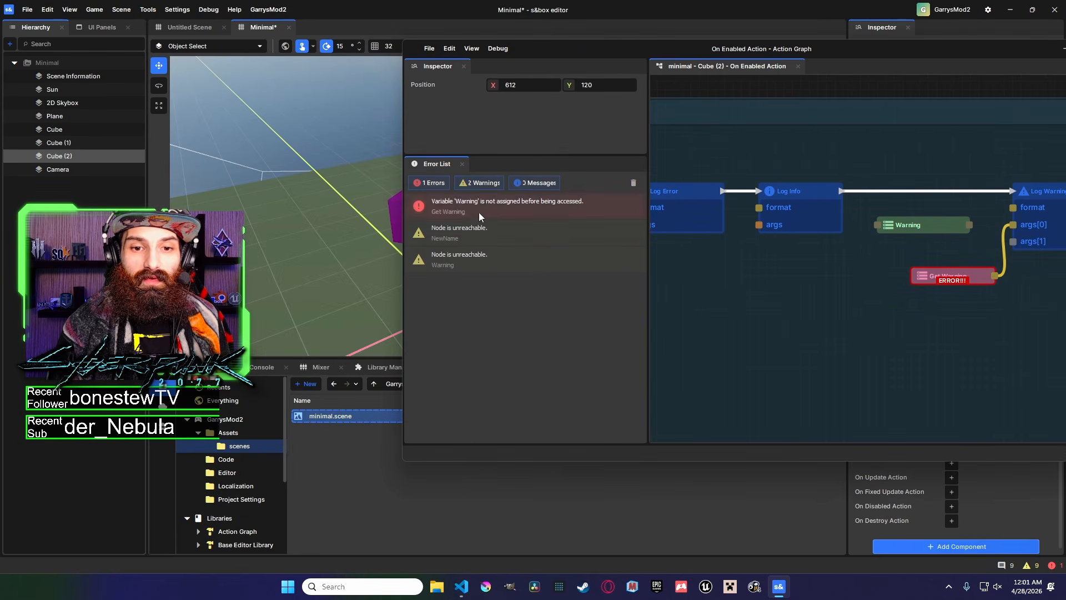
left_click_drag(852, 48, 669, 96)
scroll(713, 297, "down", 3)
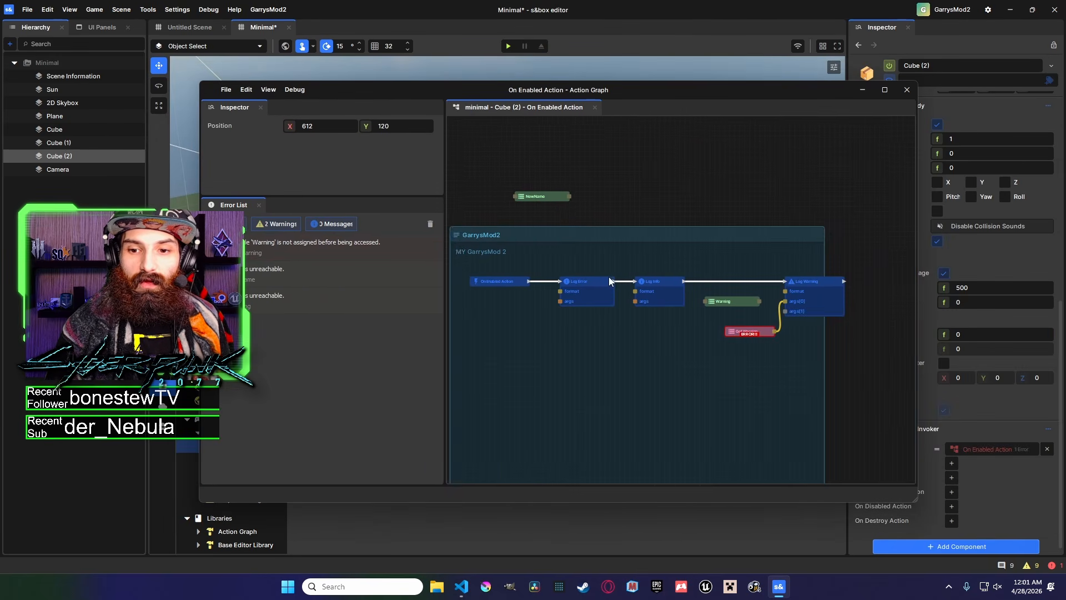
middle_click_drag(712, 298, 711, 278)
left_click_drag(698, 92, 676, 82)
scroll(731, 256, "up", 4)
left_click_drag(697, 269, 702, 262)
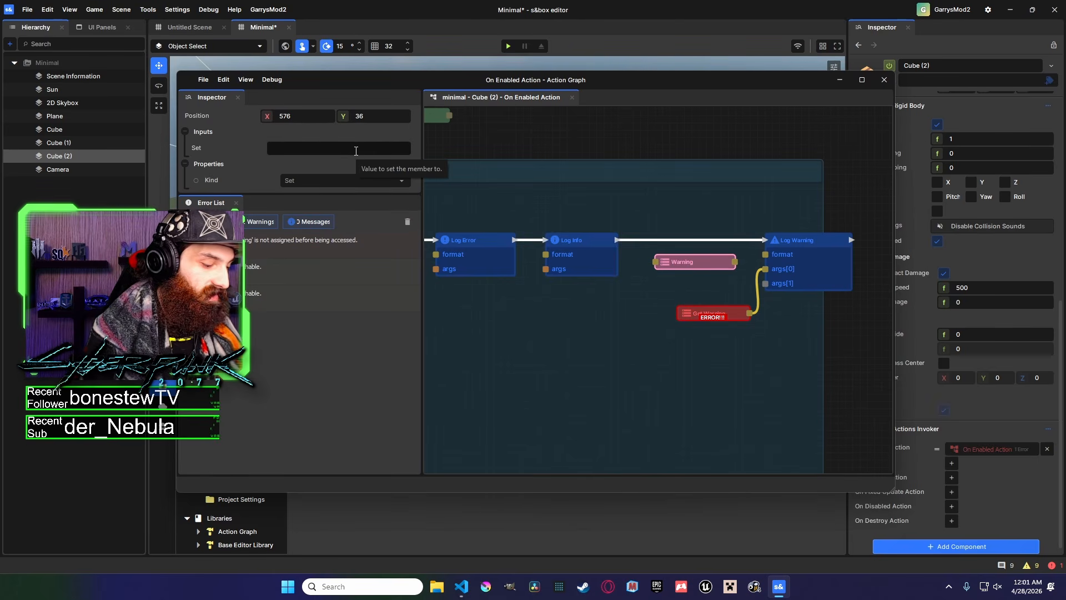
type("This is W")
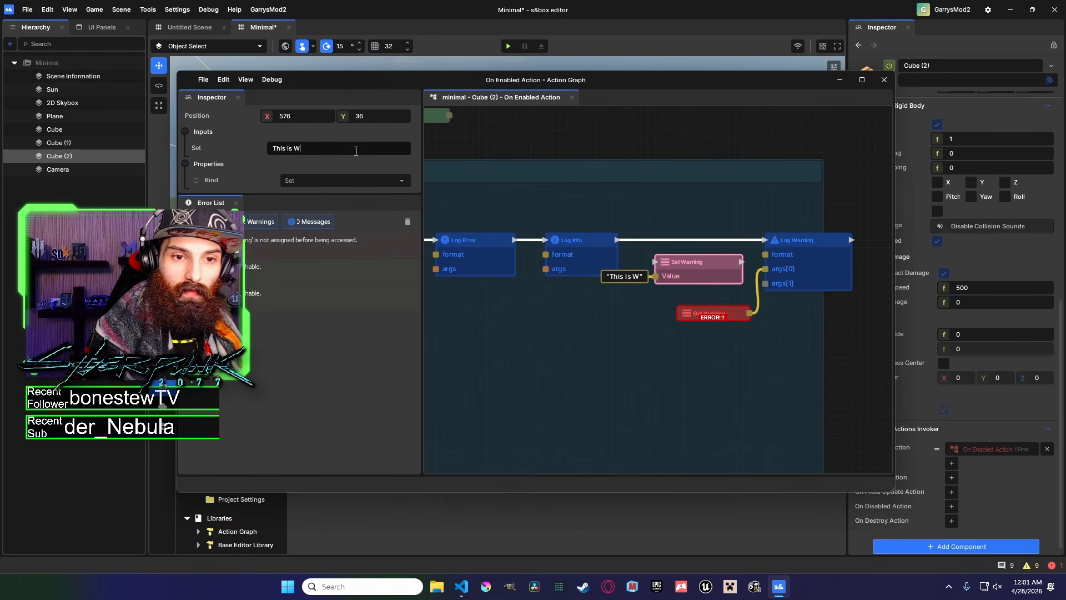
type("arning")
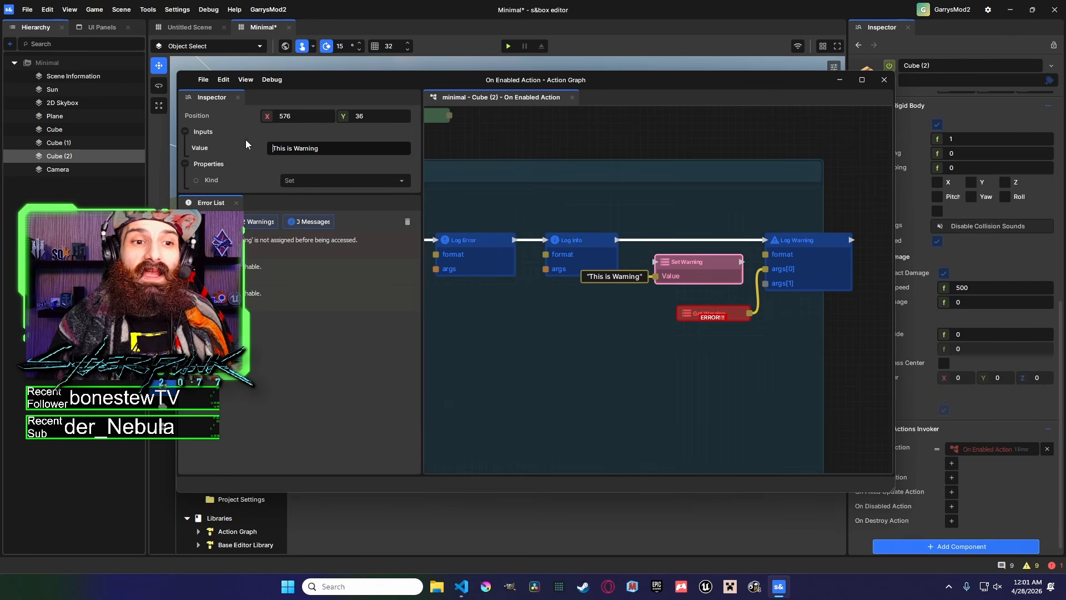
Add a Try Get Component node for this game object above the comment.
middle_click_drag(596, 153, 579, 255)
right_click(582, 173)
left_click(553, 156)
right_click(567, 145)
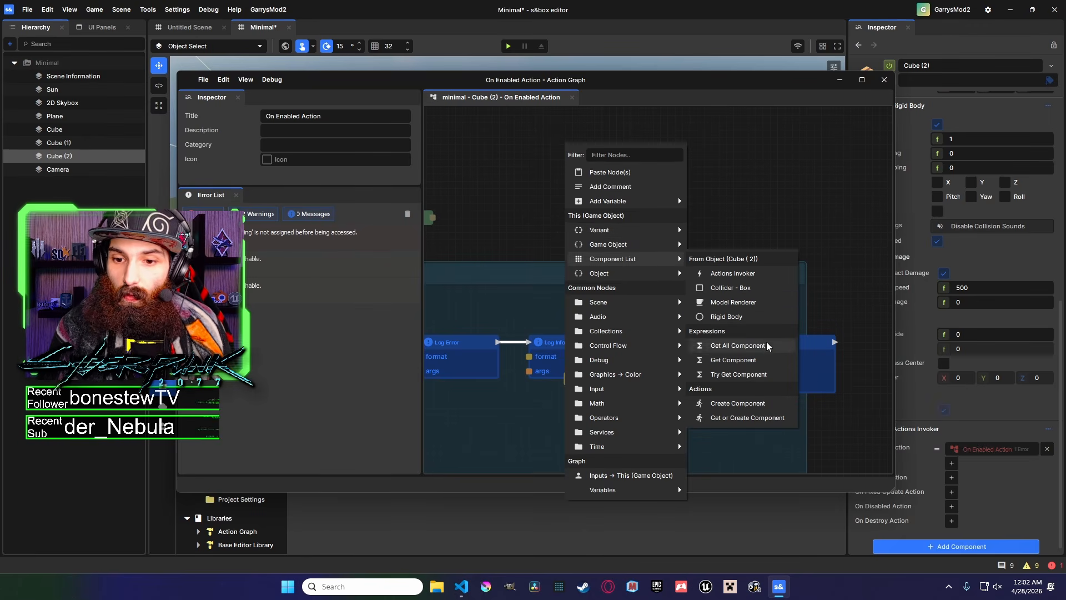
left_click(733, 374)
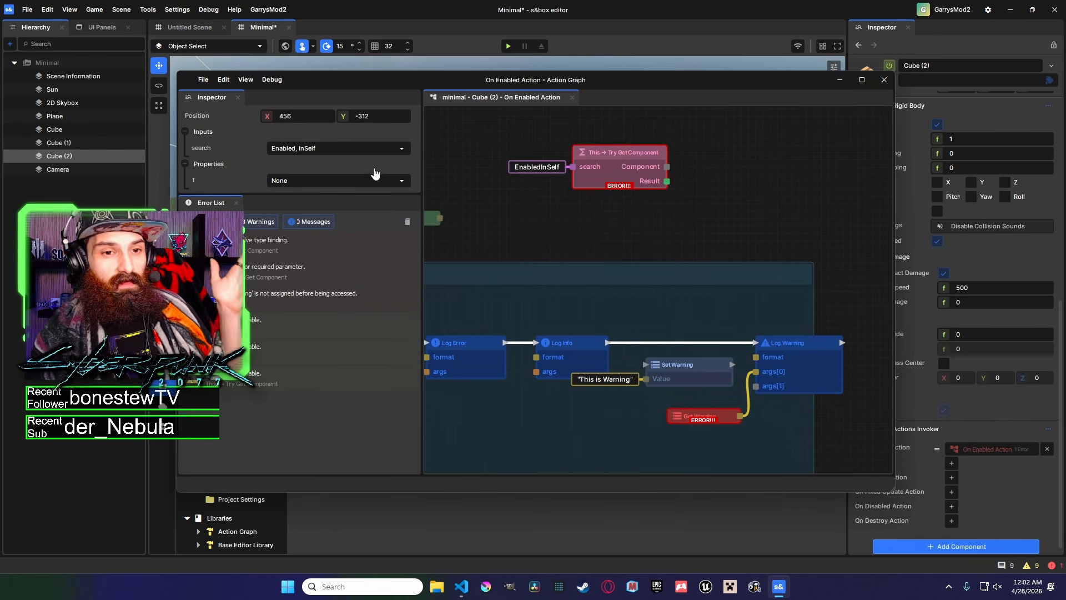
Examine the Try Get Component node's search options and the component types available for its type parameter.
left_click(343, 149)
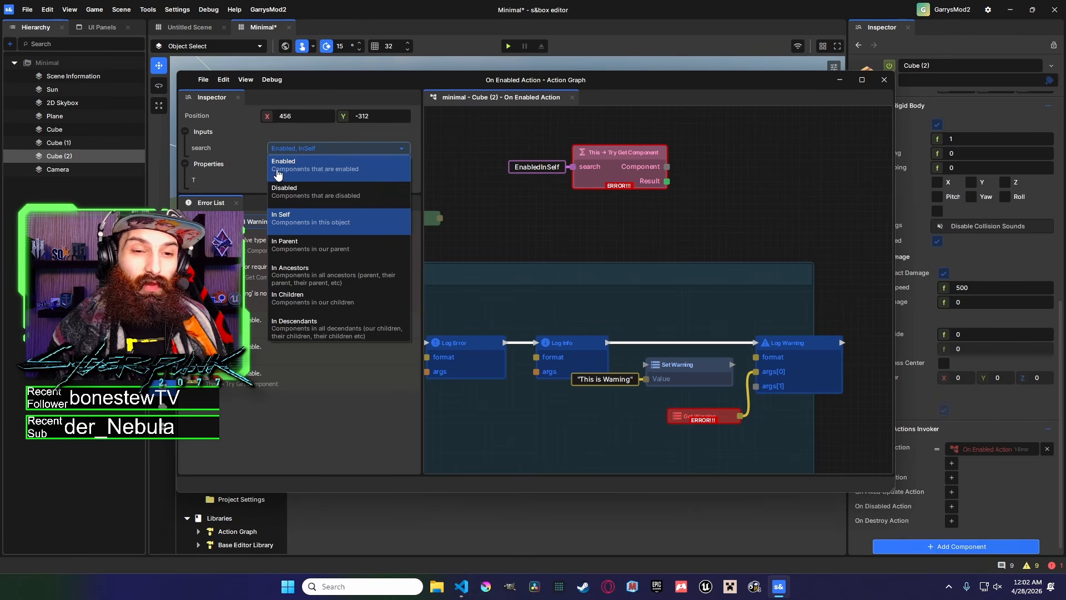
left_click(355, 133)
left_click(355, 136)
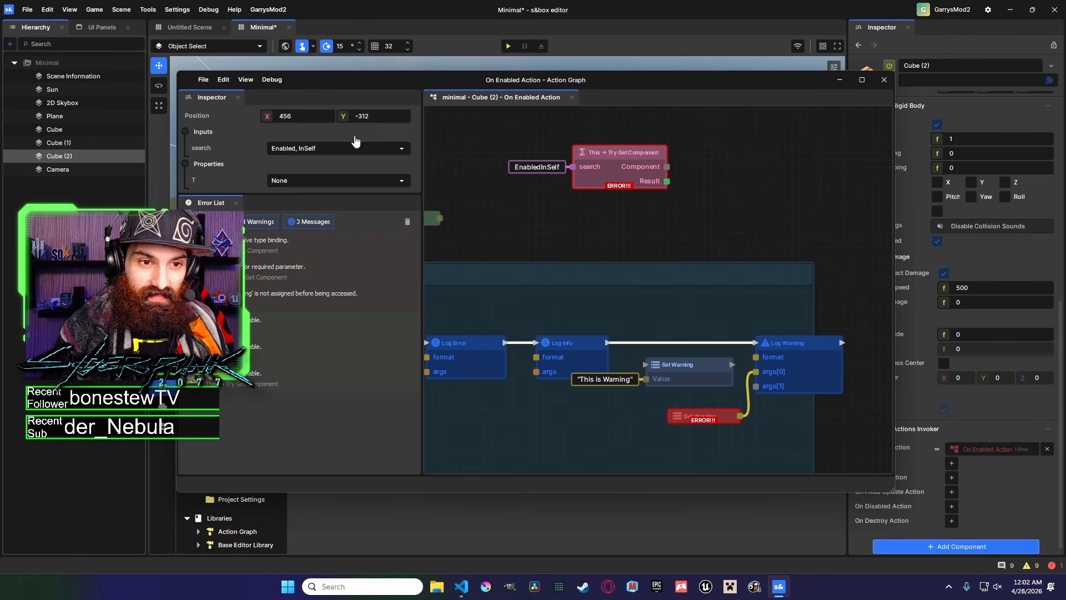
left_click(347, 151)
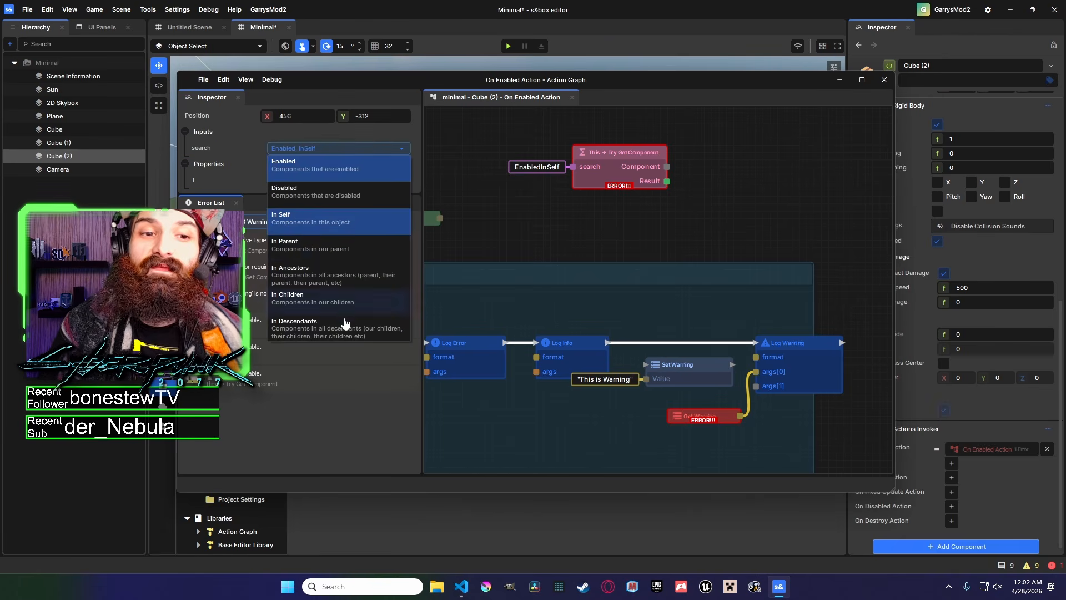
left_click(375, 138)
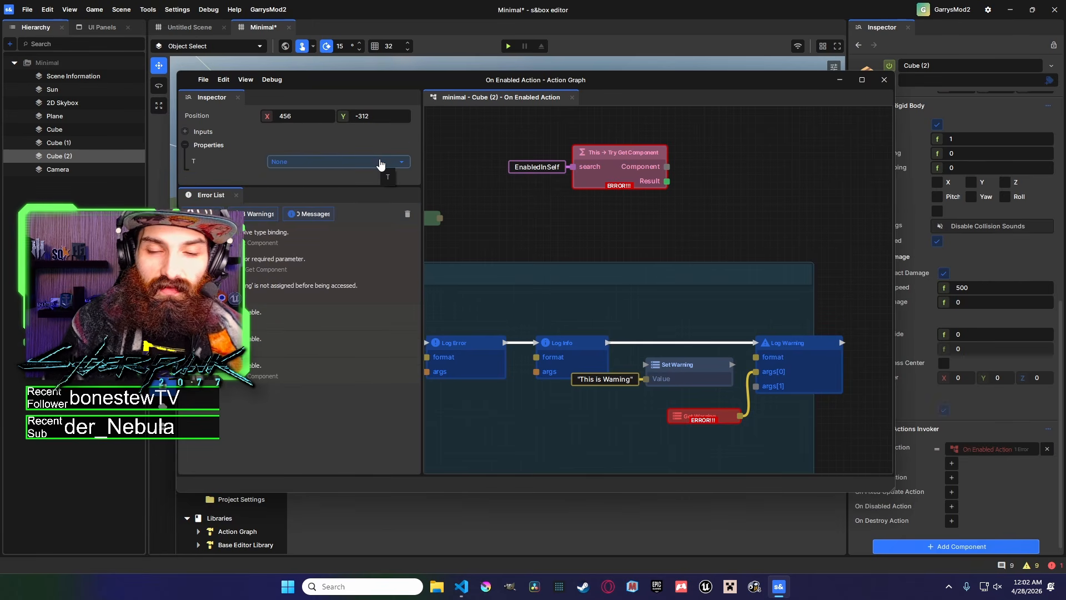
left_click(381, 162)
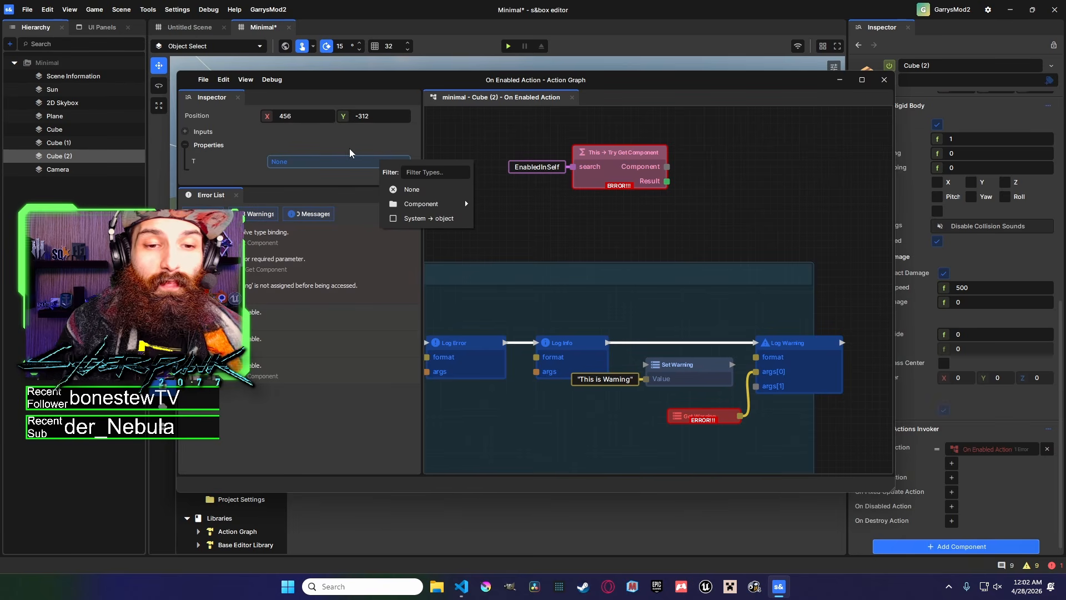
left_click(610, 152)
scroll(599, 157, "up", 4)
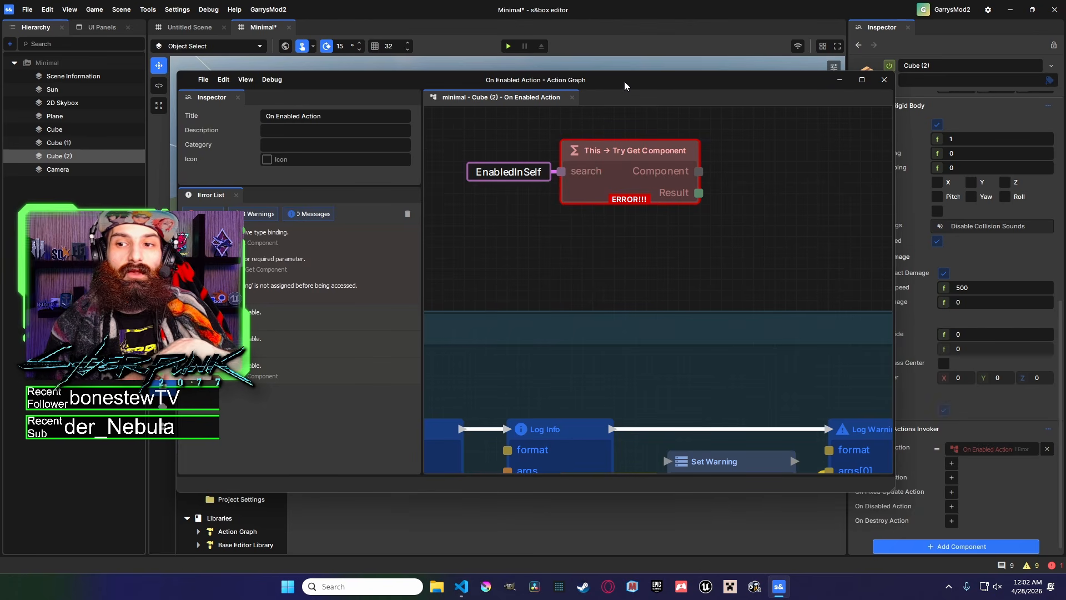
left_click_drag(633, 79, 648, 234)
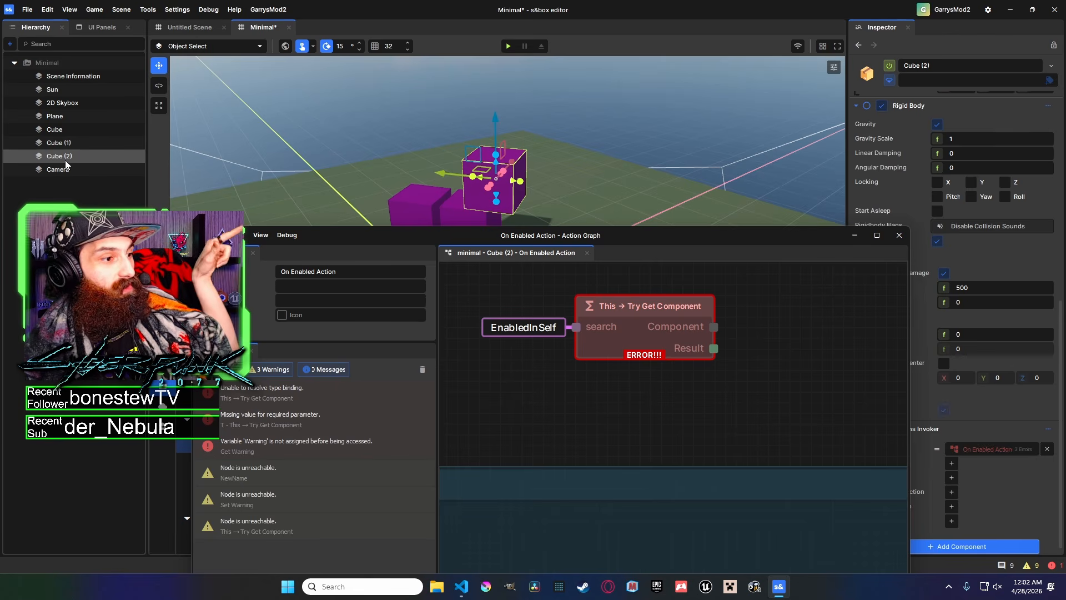
left_click(638, 315)
left_click(361, 317)
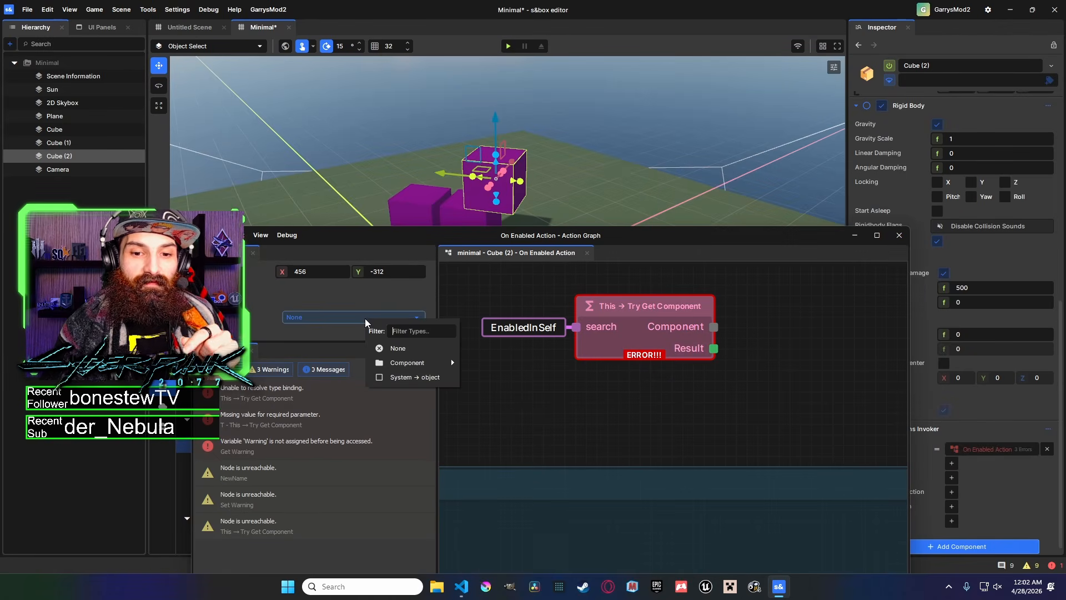
left_click(418, 364)
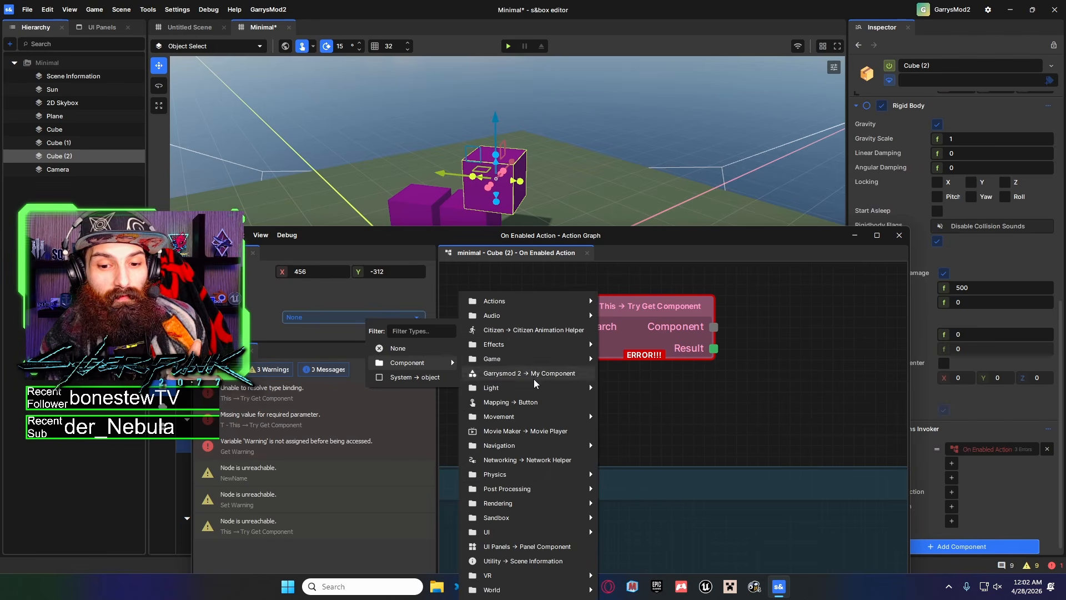
mouse_move(536, 389)
left_click(731, 325)
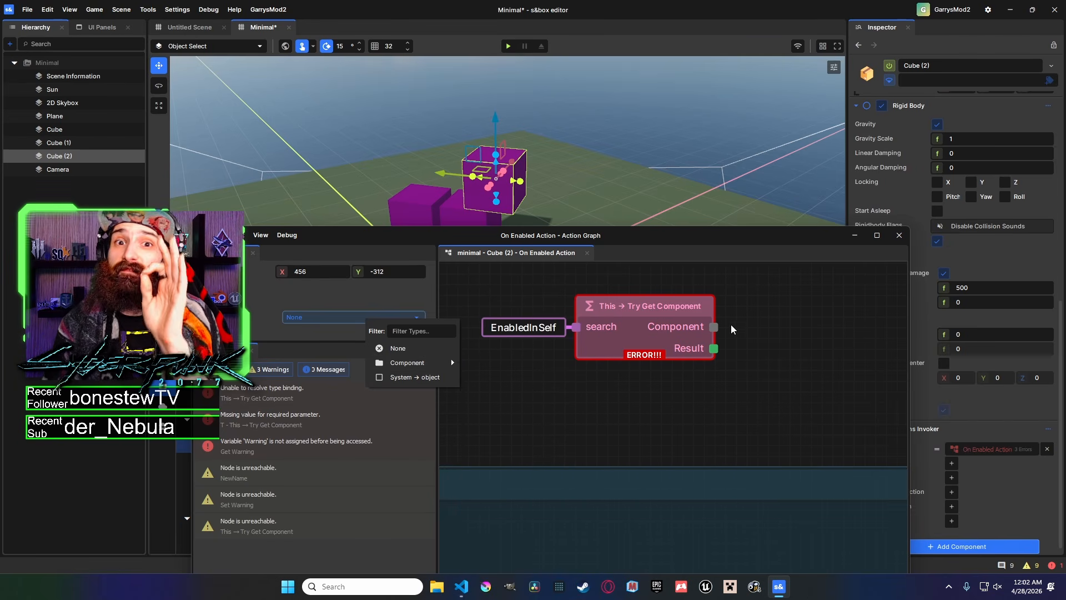
Try to drag new connections out of the Try Get Component node's outputs.
left_click(705, 263)
left_click_drag(694, 240, 672, 68)
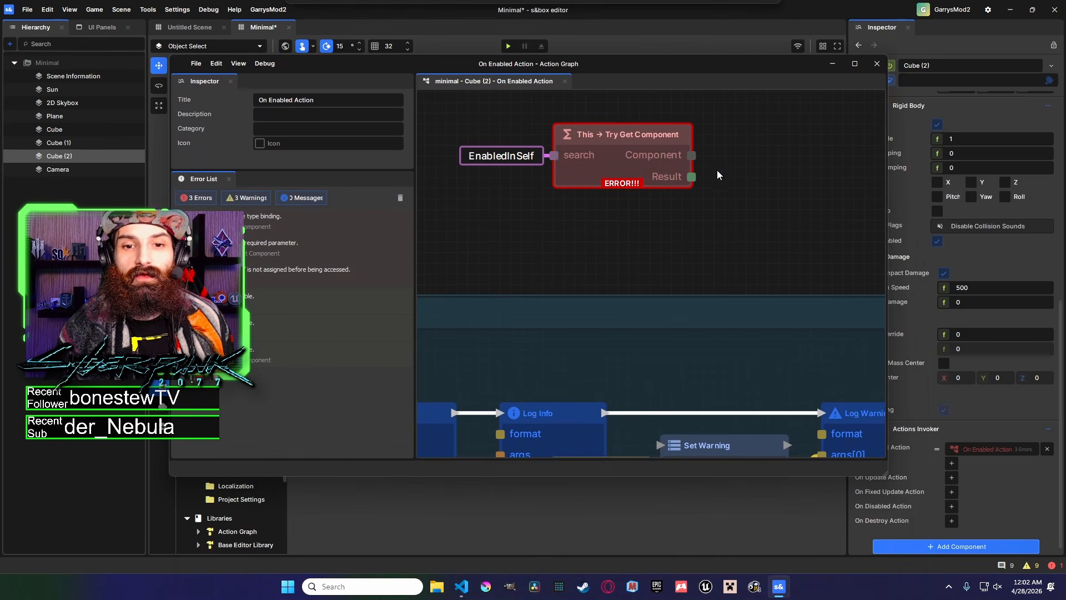
middle_click_drag(672, 237, 639, 260)
scroll(639, 260, "down", 1)
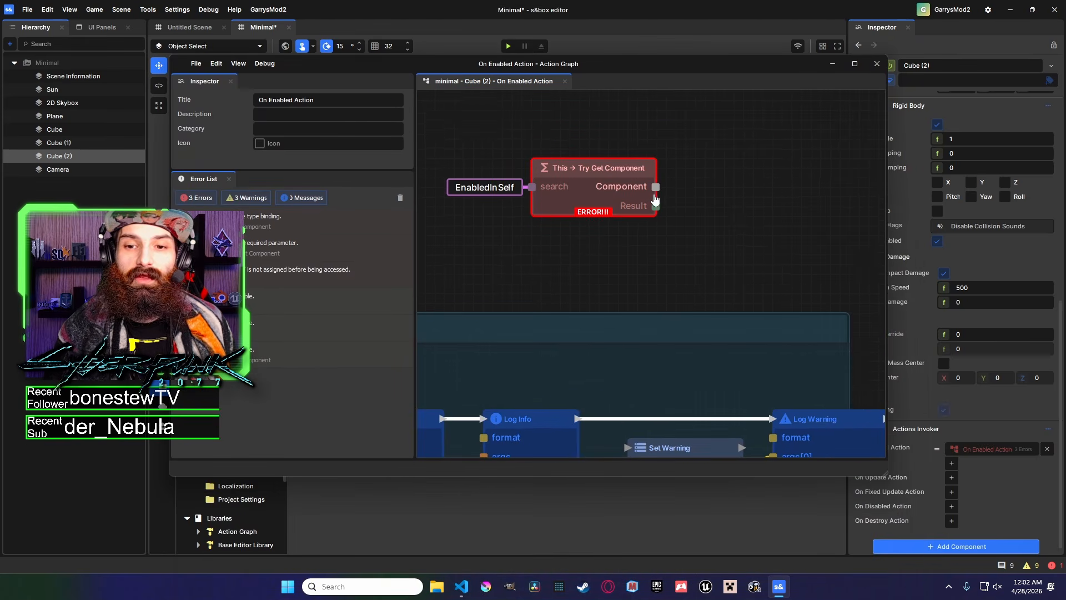
left_click_drag(656, 187, 720, 147)
left_click_drag(656, 206, 782, 182)
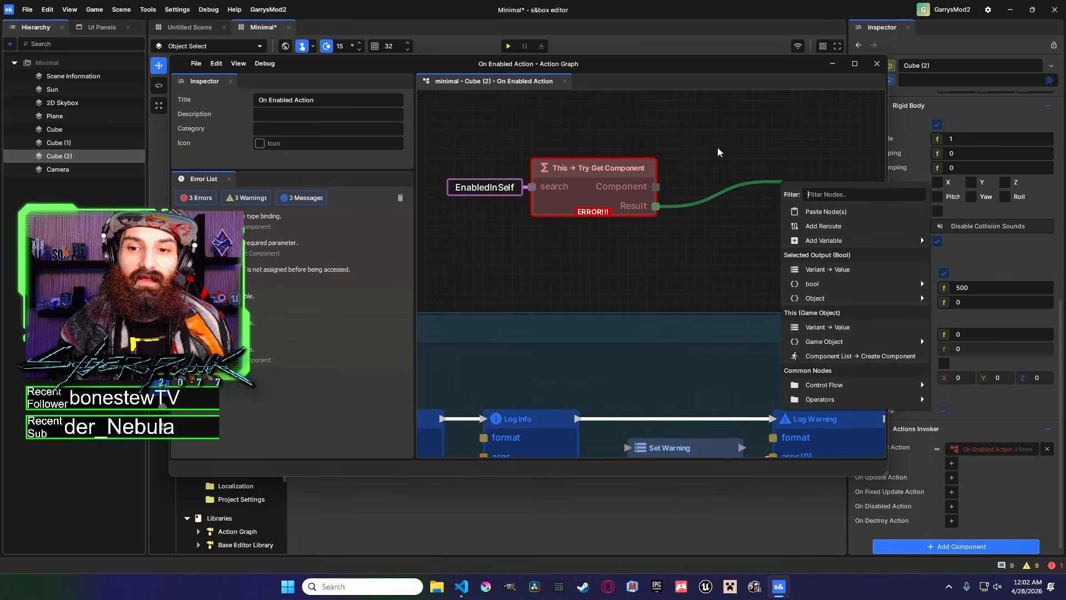
left_click(657, 209)
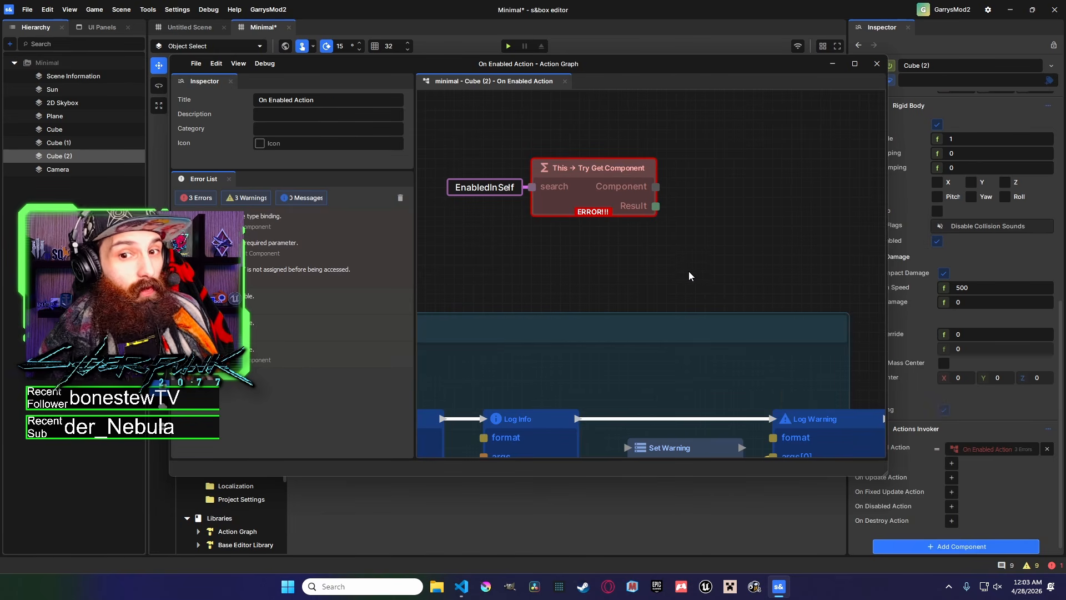
Set the Try Get Component node's type to the Fire Damage game component.
middle_click_drag(711, 286, 731, 291)
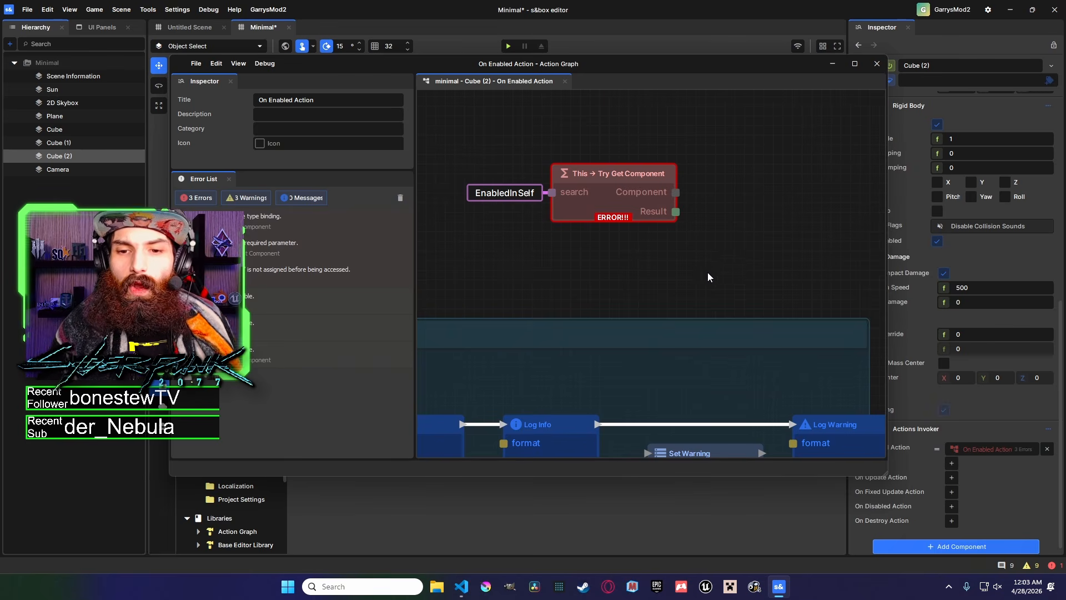
scroll(818, 344, "up", 4)
scroll(782, 337, "down", 2)
scroll(786, 341, "down", 1)
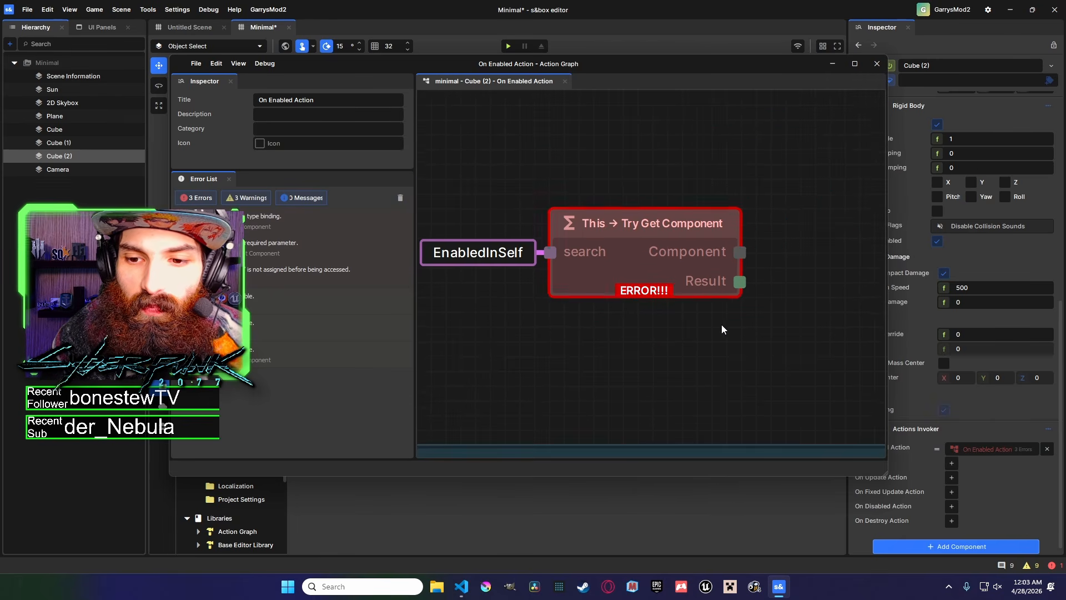
left_click(722, 266)
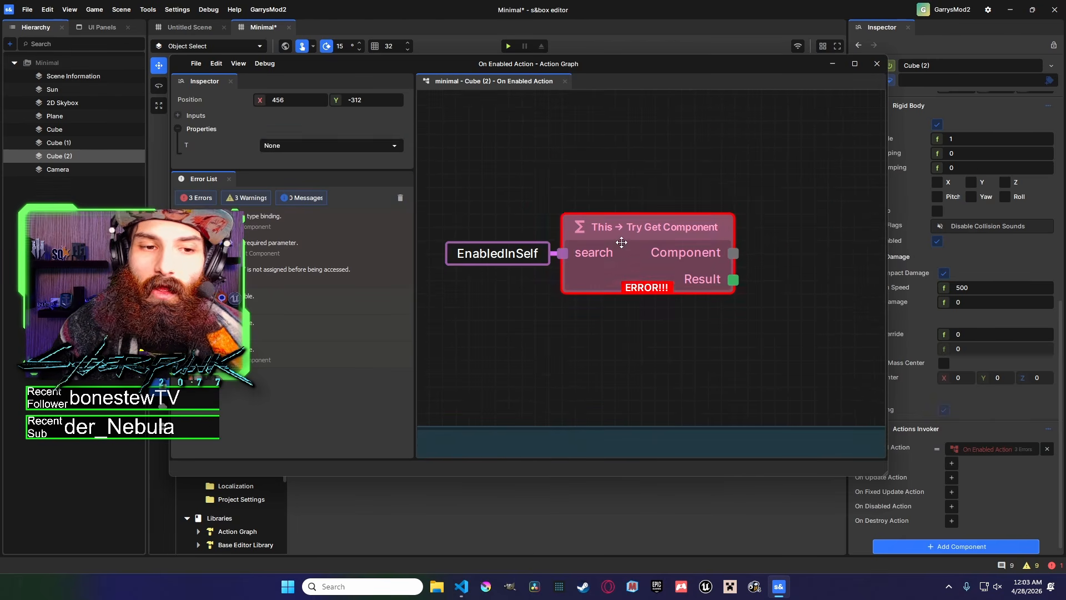
left_click(331, 146)
mouse_move(400, 188)
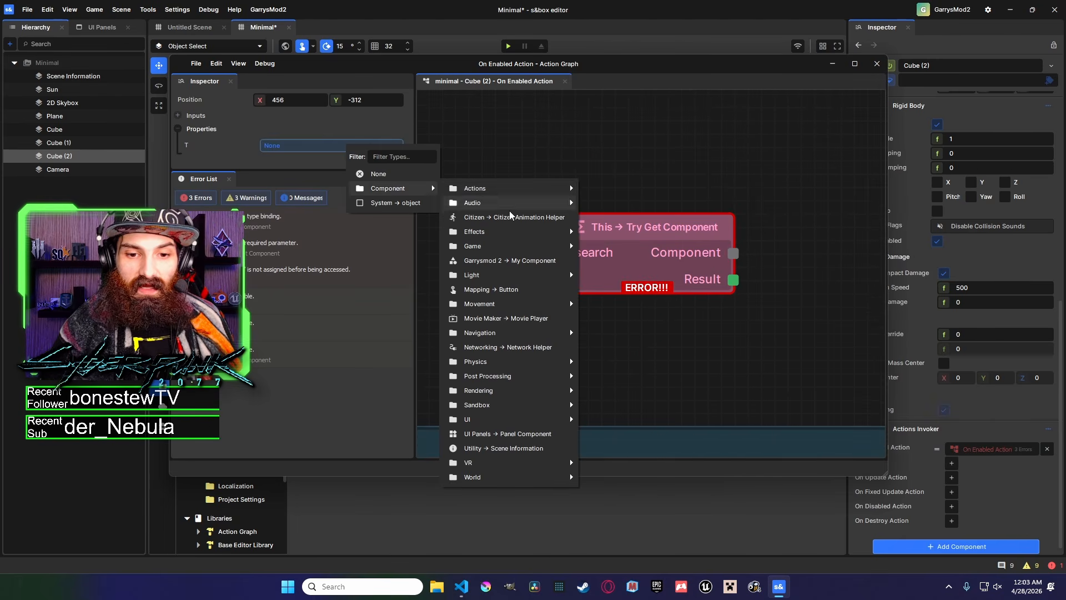
left_click(772, 259)
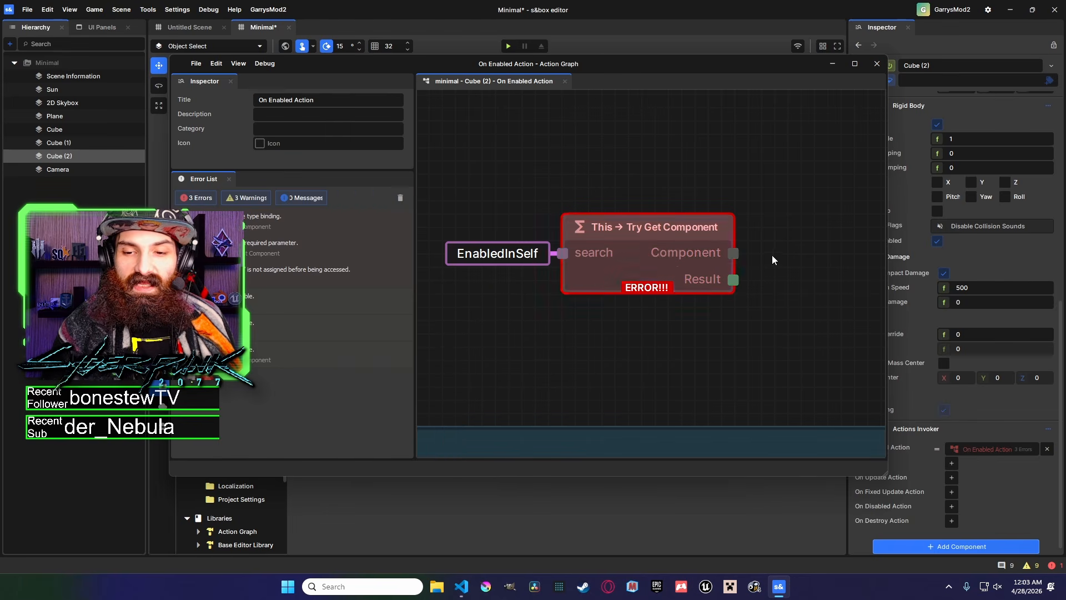
left_click(725, 260)
left_click(394, 146)
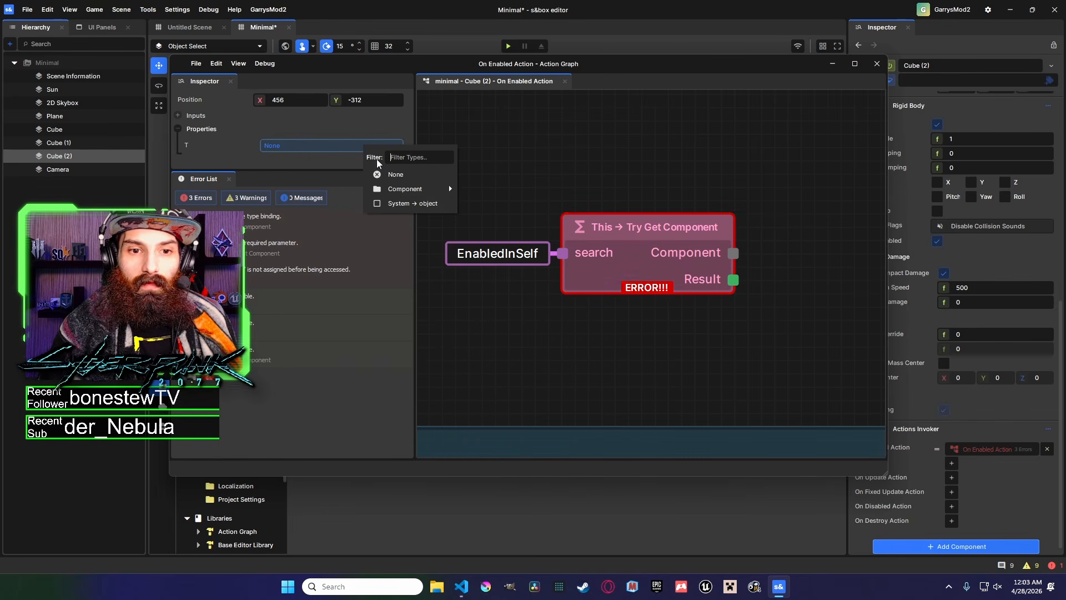
mouse_move(448, 188)
mouse_move(526, 252)
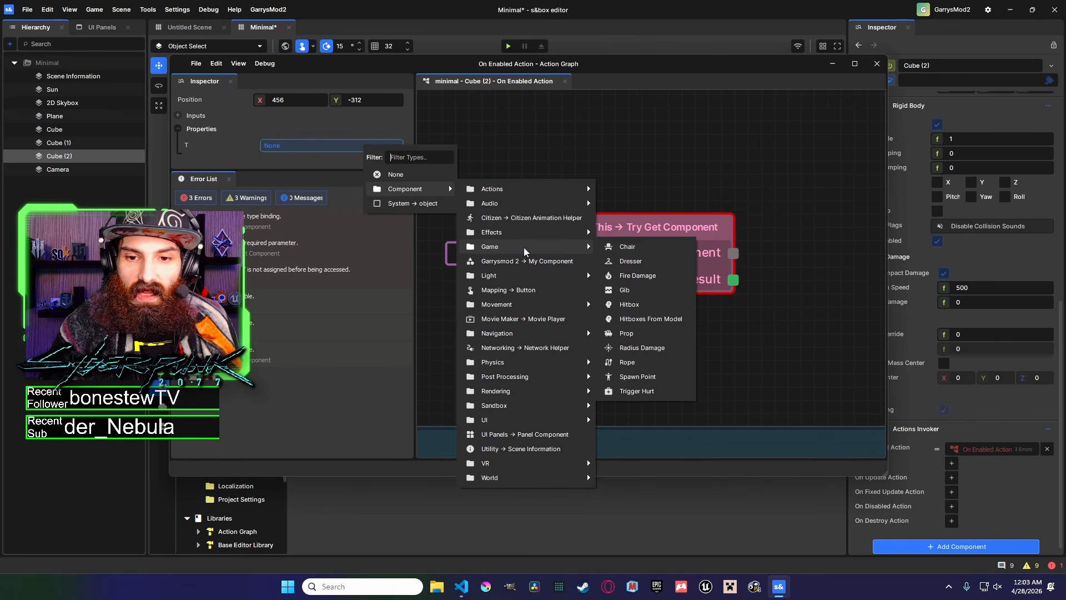
left_click(637, 275)
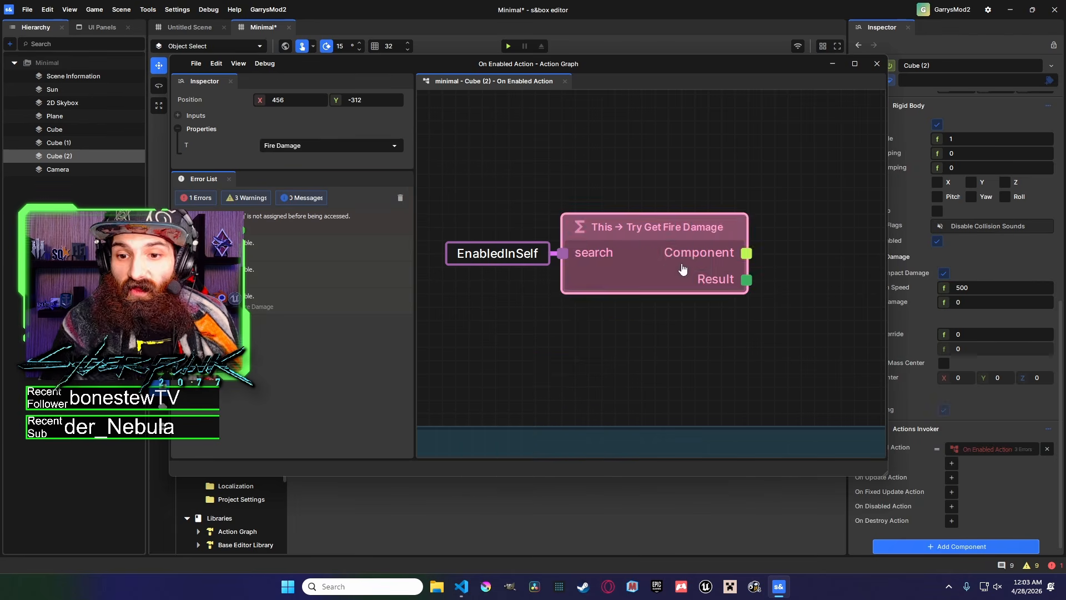
Add a Fire Damage → Damage Per Second node from the Try Get Fire Damage node's Component output.
left_click(801, 288)
middle_click_drag(740, 257, 658, 253)
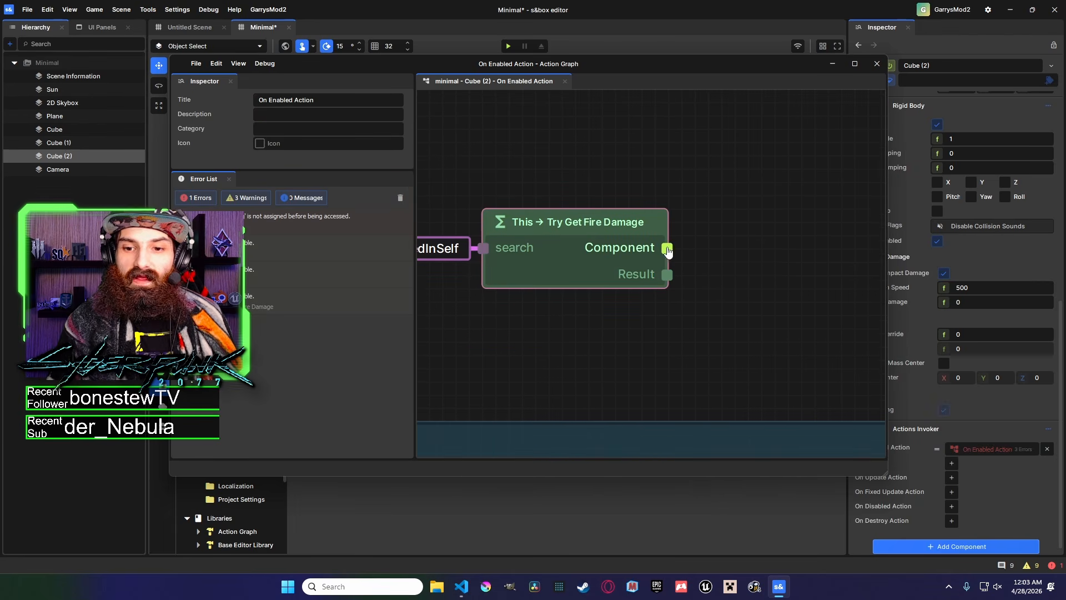
scroll(669, 253, "up", 4)
scroll(668, 254, "down", 1)
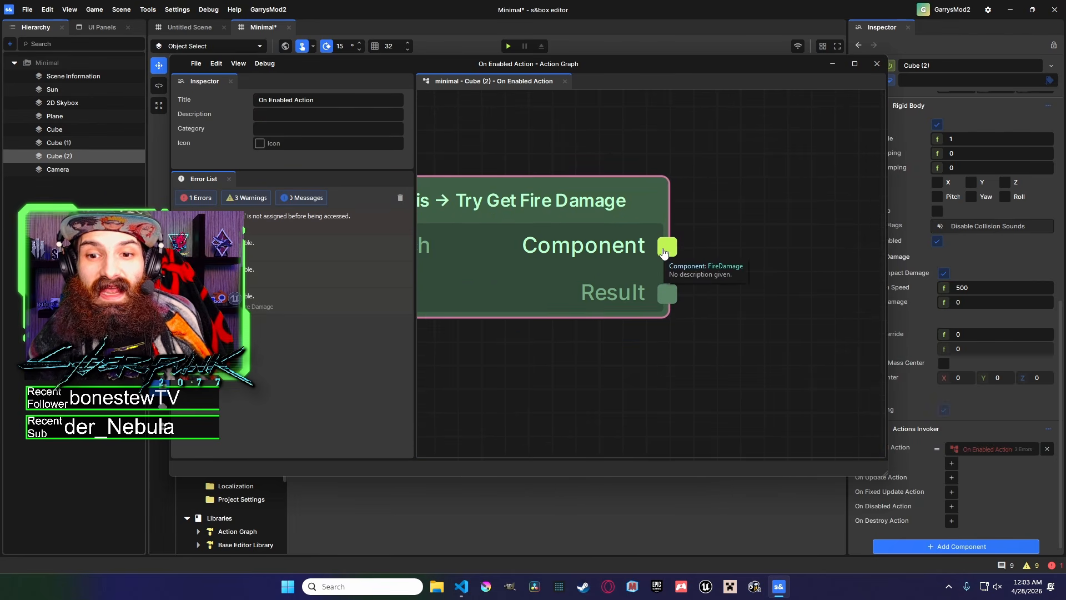
scroll(568, 262, "up", 1)
middle_click_drag(568, 261, 432, 262)
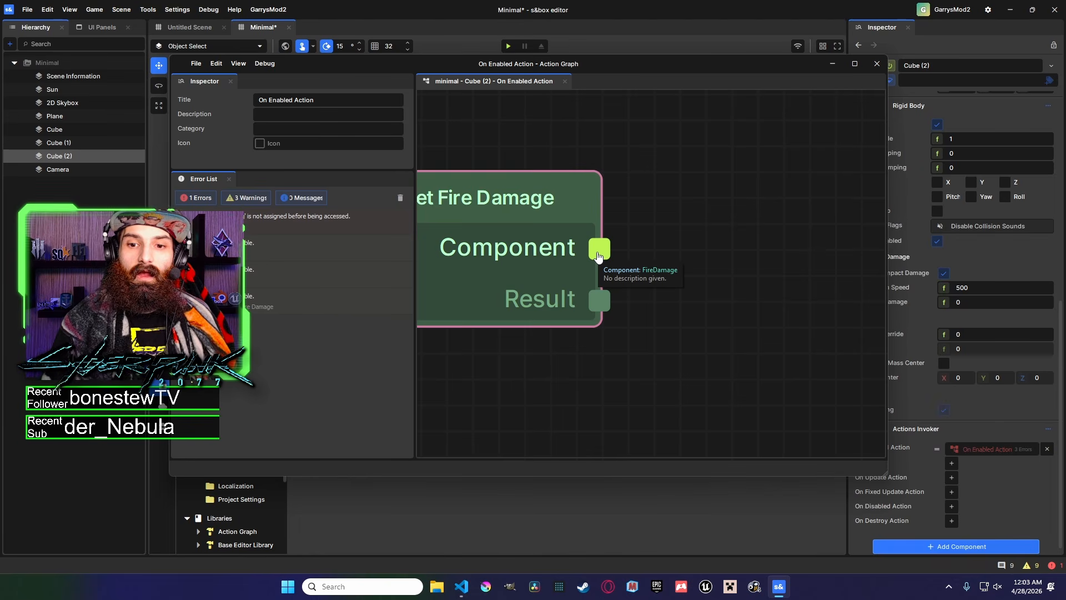
middle_click_drag(528, 252, 871, 268)
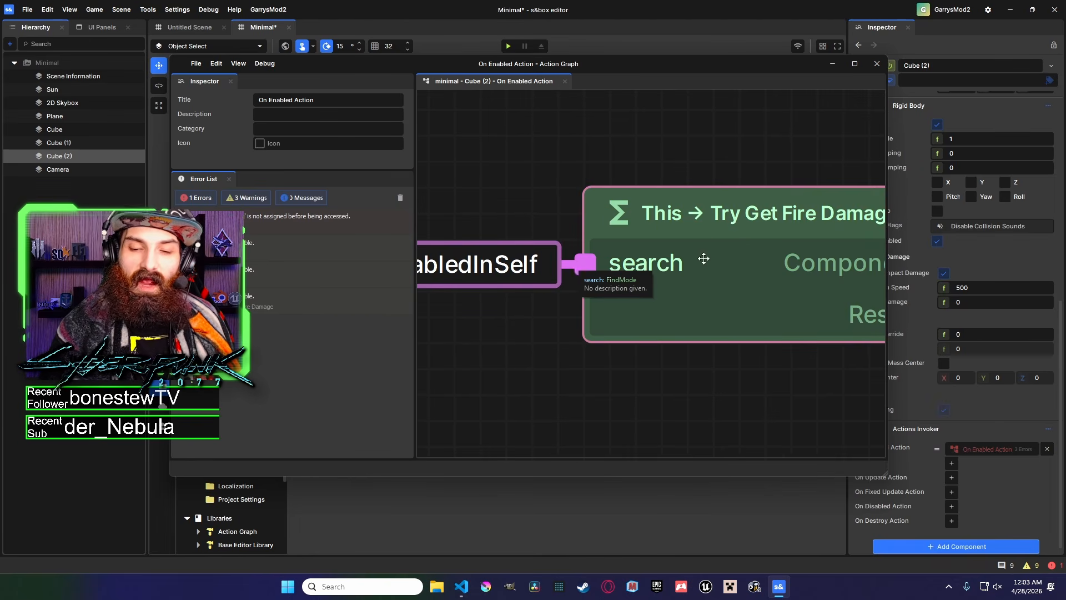
middle_click_drag(711, 265, 382, 250)
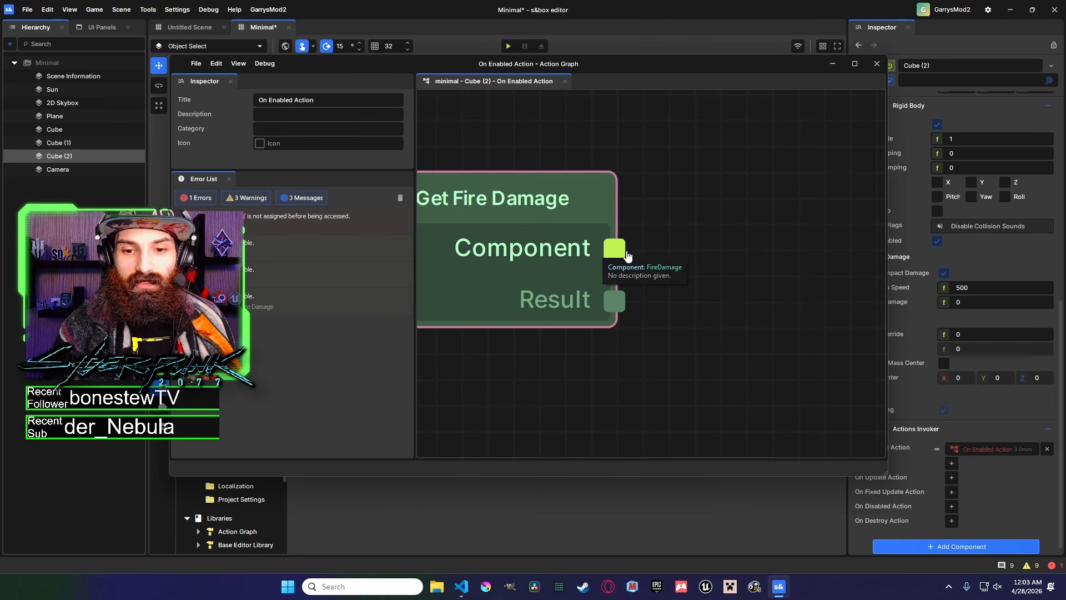
left_click_drag(618, 303, 657, 271)
left_click_drag(615, 249, 688, 193)
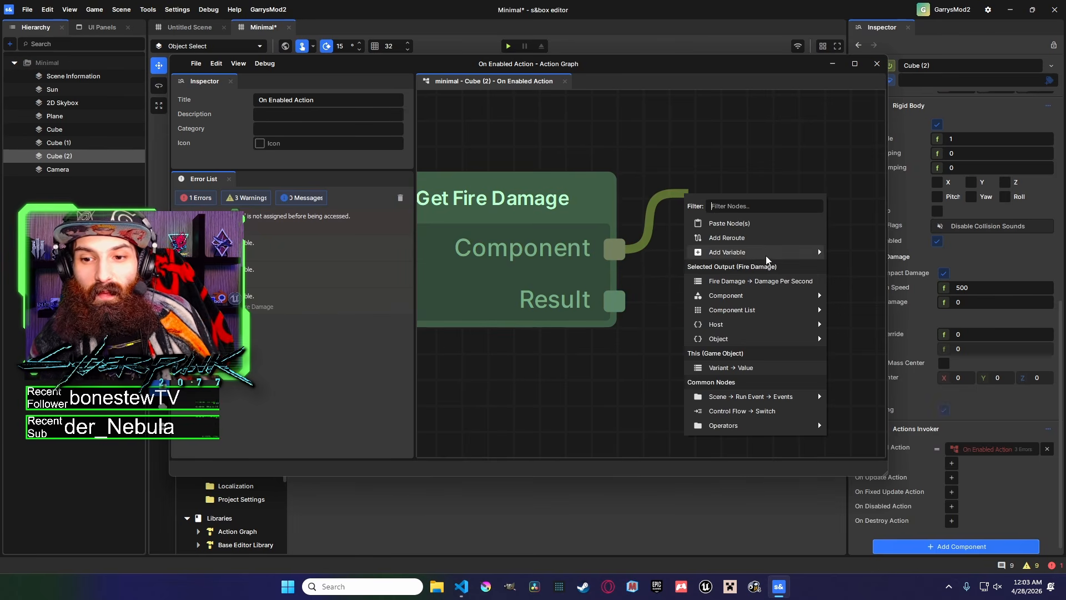
mouse_move(756, 294)
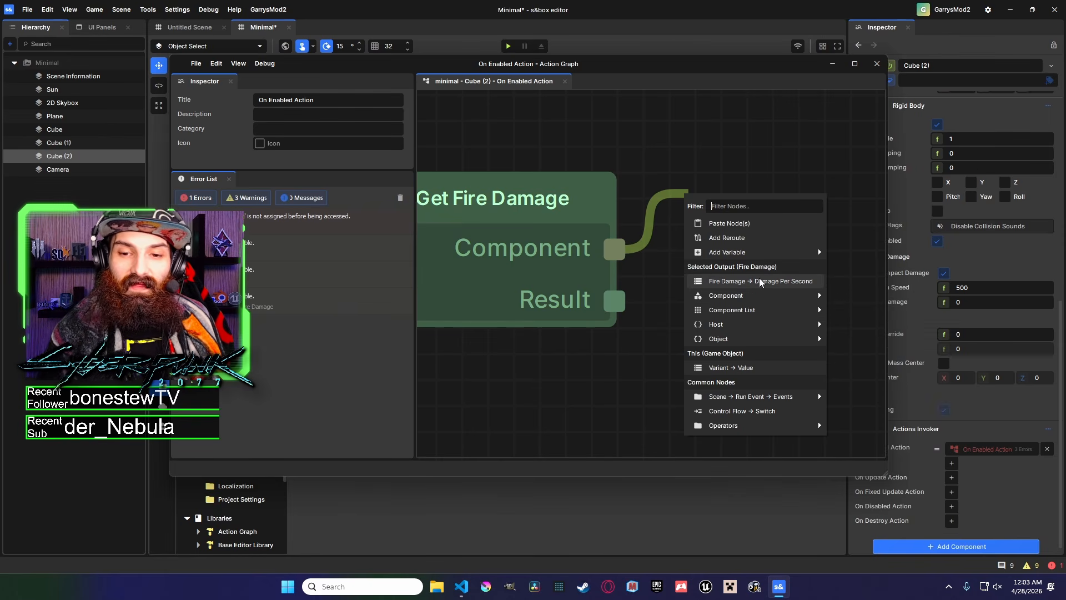
left_click(760, 281)
Move the Damage Per Second node up and to the right of the Try Get Fire Damage node.
scroll(566, 318, "down", 3)
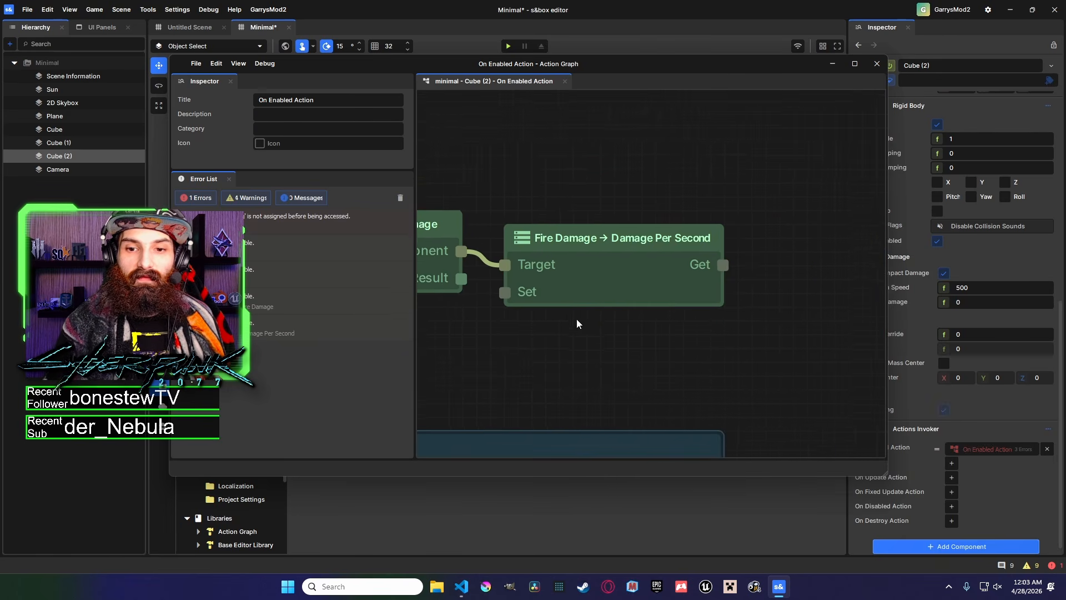
scroll(704, 307, "down", 1)
mouse_move(704, 307)
middle_mouse_down()
mouse_move(799, 300)
mouse_move(717, 304)
middle_mouse_up()
left_click(779, 276)
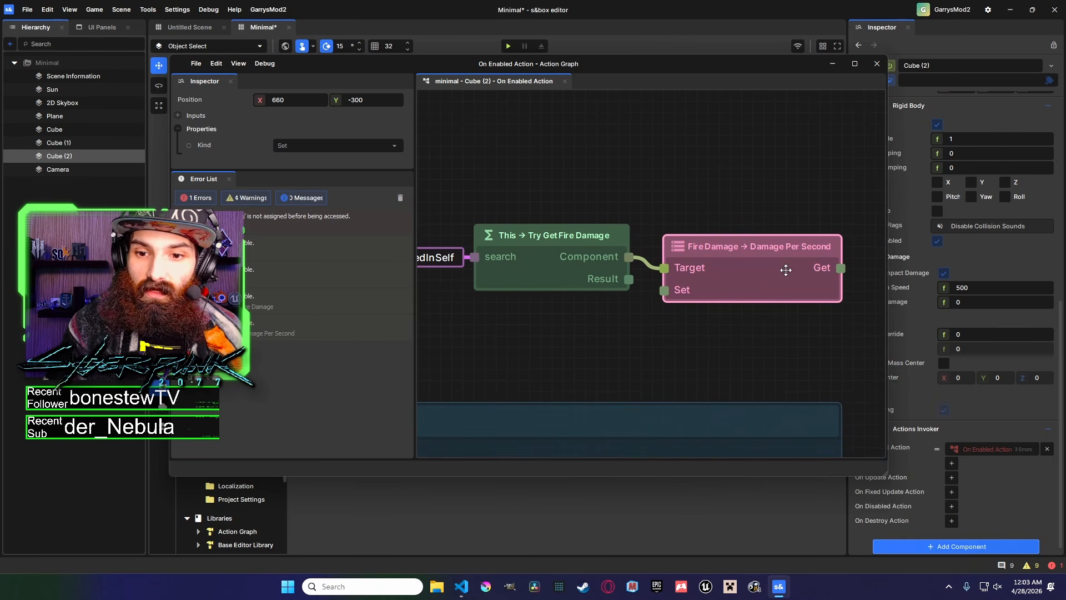
middle_click_drag(779, 276, 708, 276)
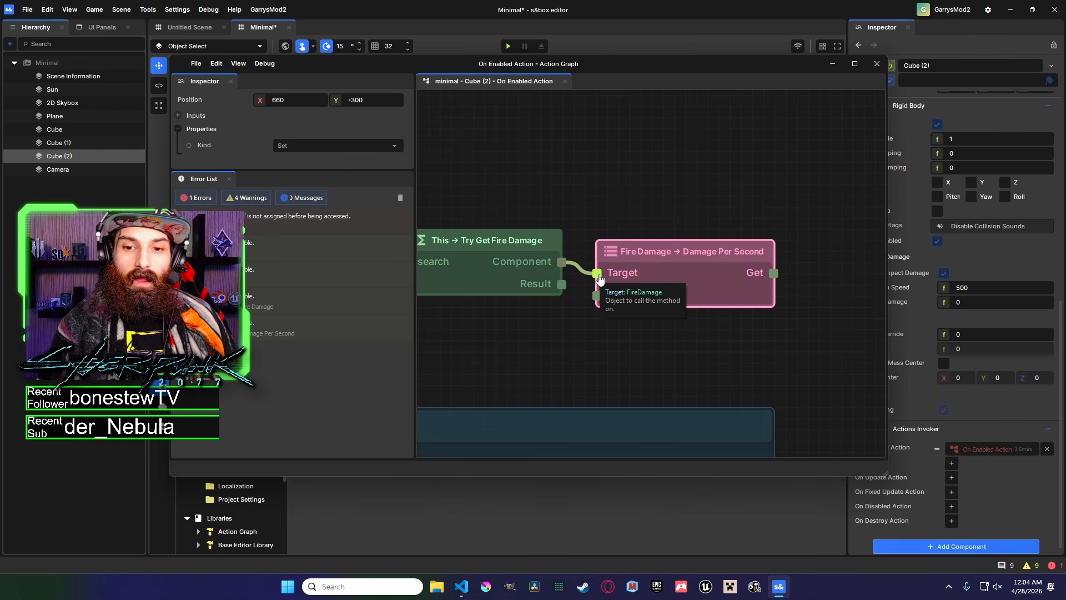
scroll(776, 282, "up", 3)
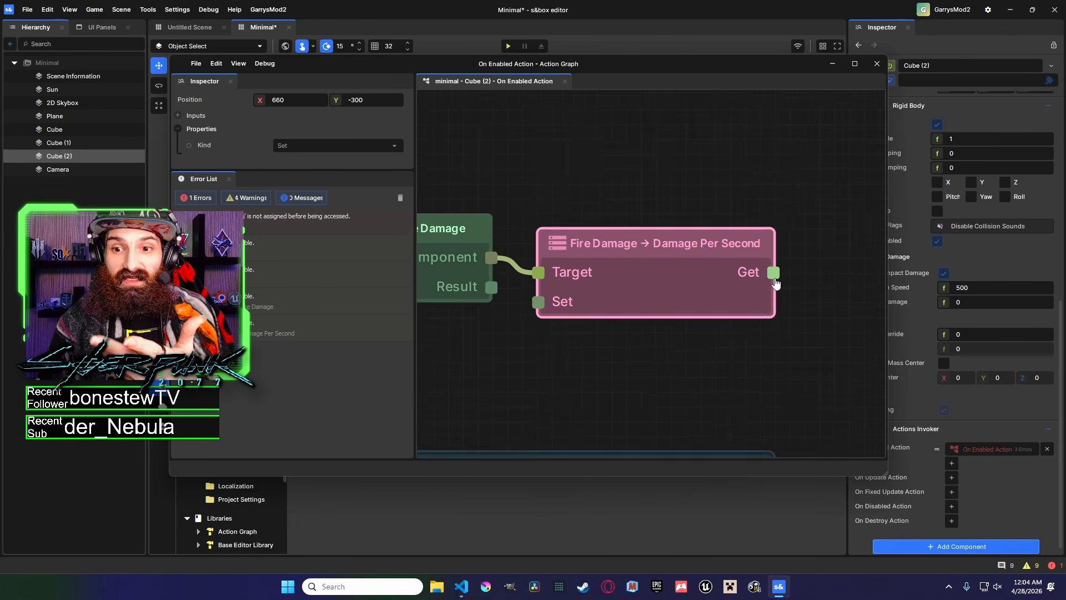
scroll(775, 283, "up", 1)
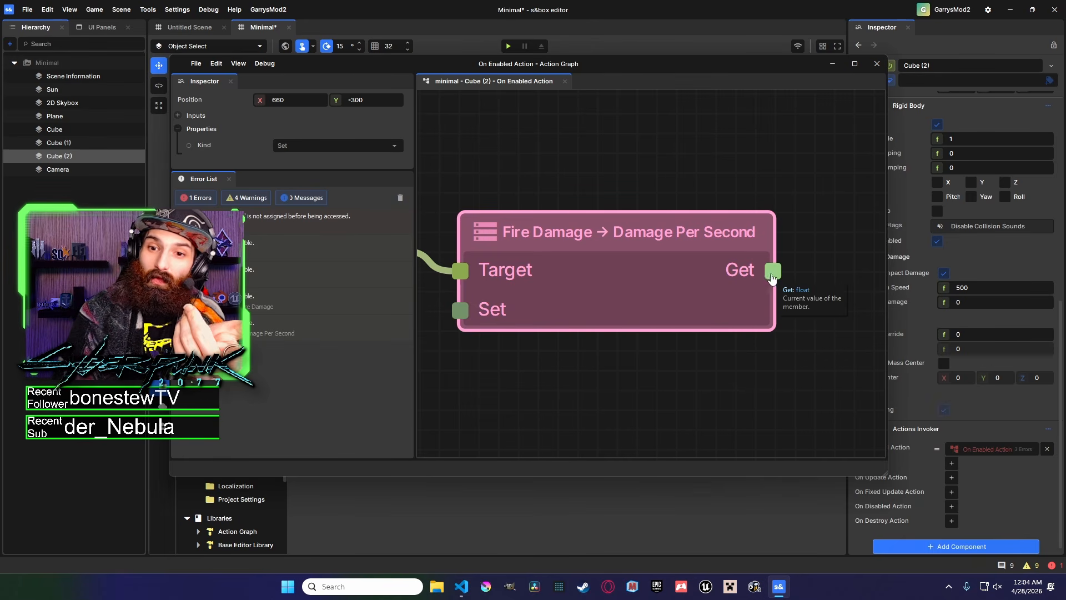
middle_click_drag(467, 327, 516, 323)
scroll(555, 316, "down", 3)
left_click_drag(607, 302, 662, 242)
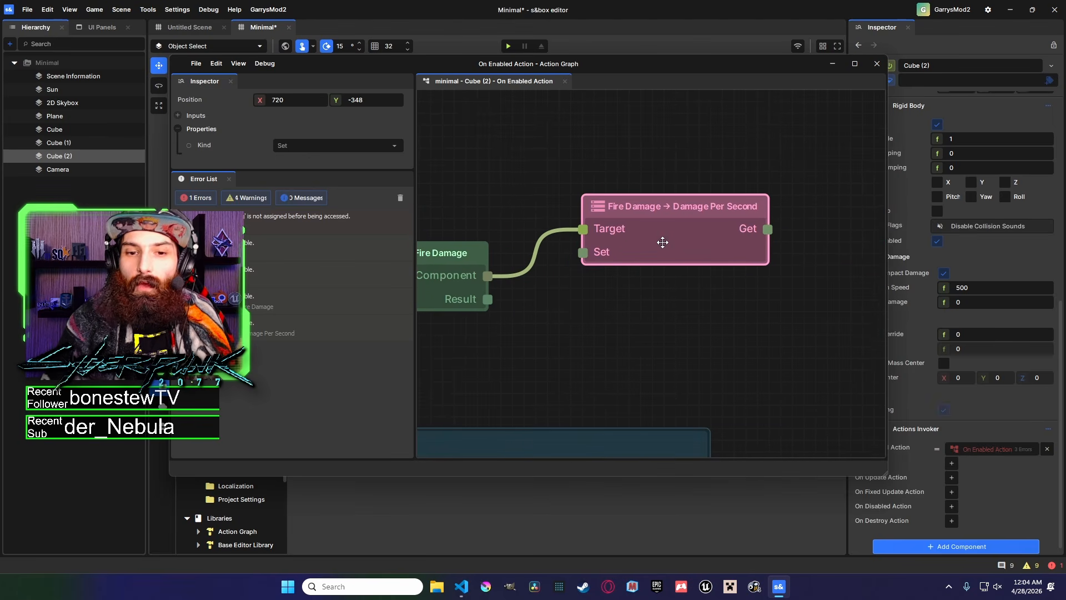
left_click_drag(709, 257, 716, 206)
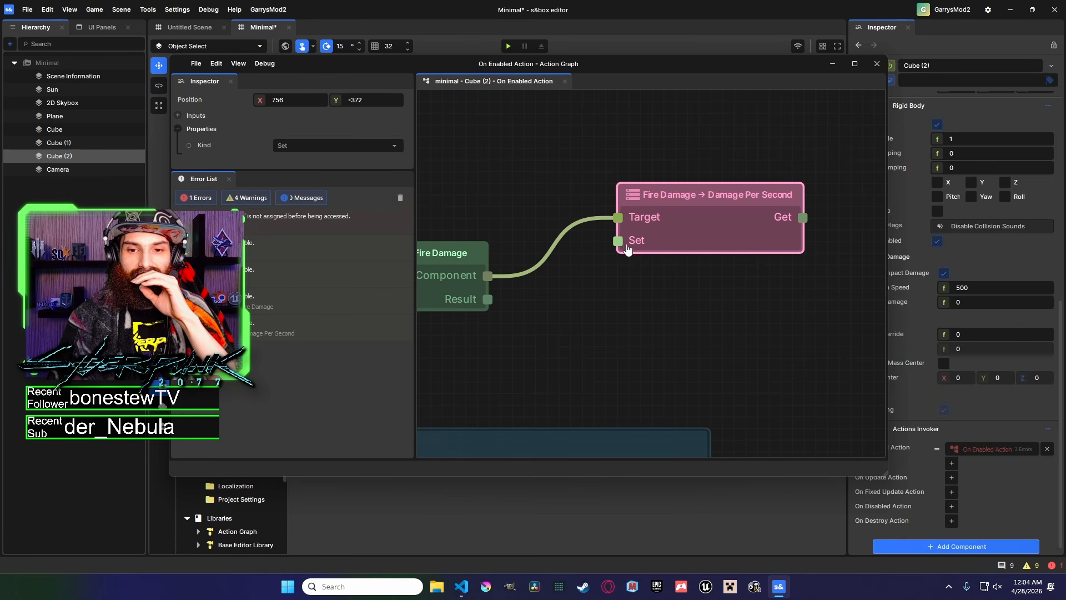
Browse the node options offered from the Damage Per Second node's Get output.
middle_click_drag(609, 324, 584, 330)
left_click(615, 326)
scroll(627, 329, "down", 2)
middle_click_drag(648, 325, 550, 359)
left_click_drag(626, 309, 631, 151)
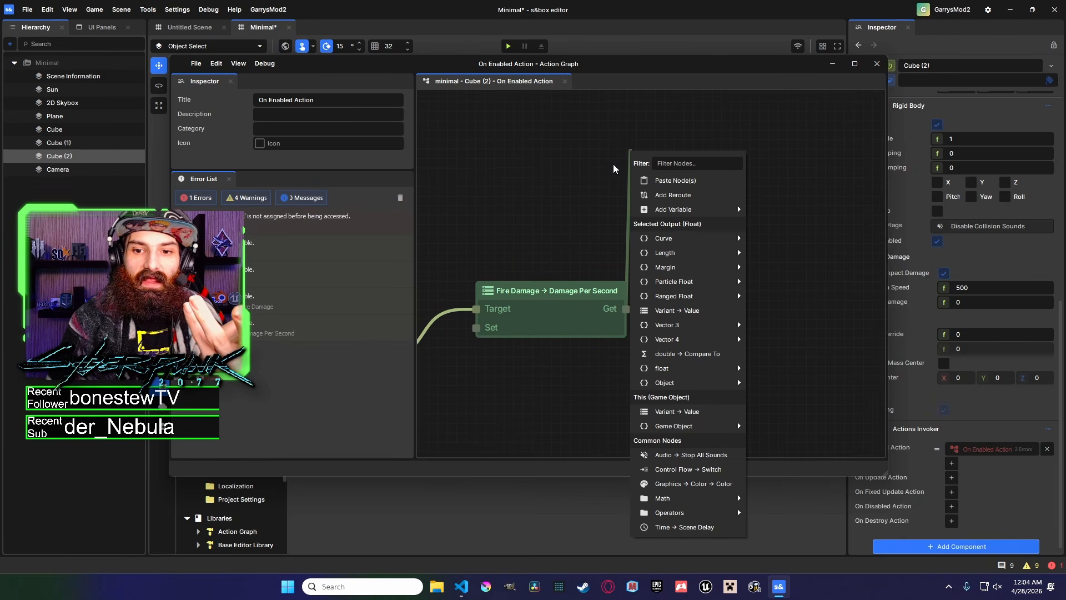
mouse_move(683, 241)
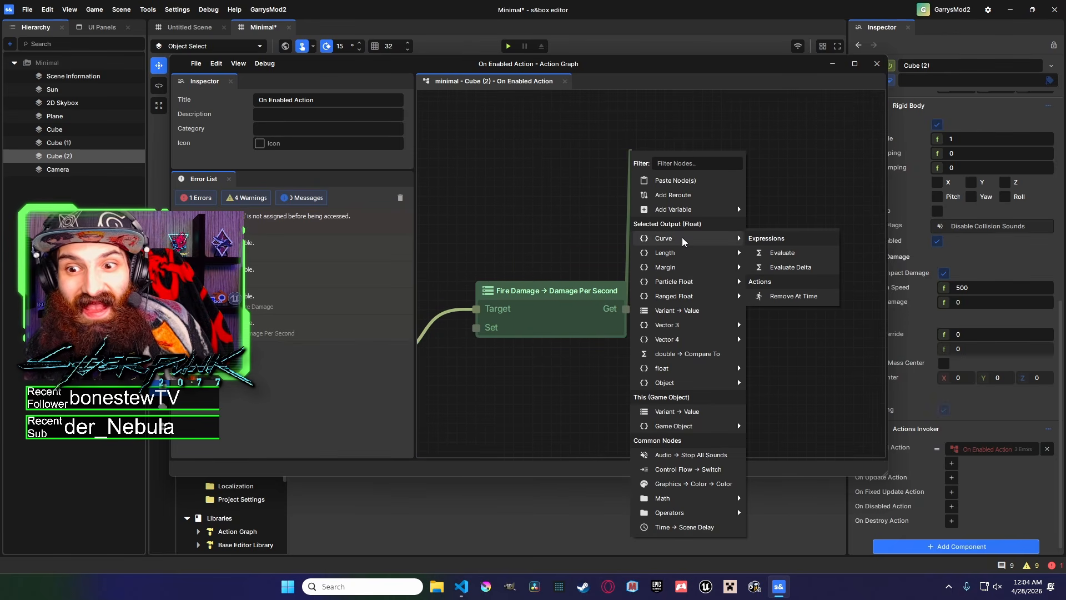
left_click(598, 249)
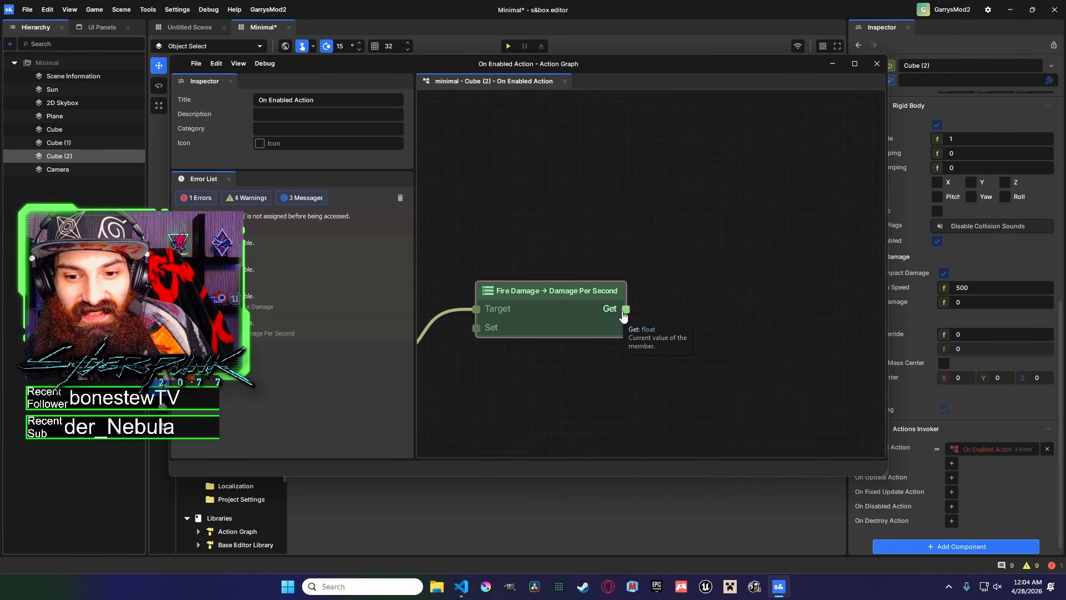
left_click_drag(626, 309, 617, 190)
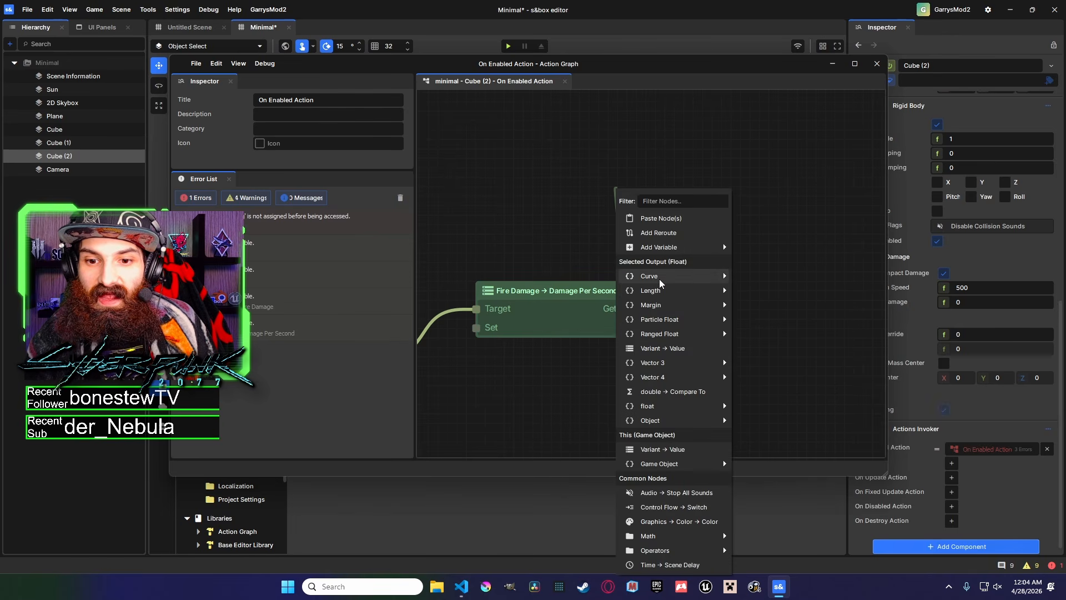
mouse_move(664, 295)
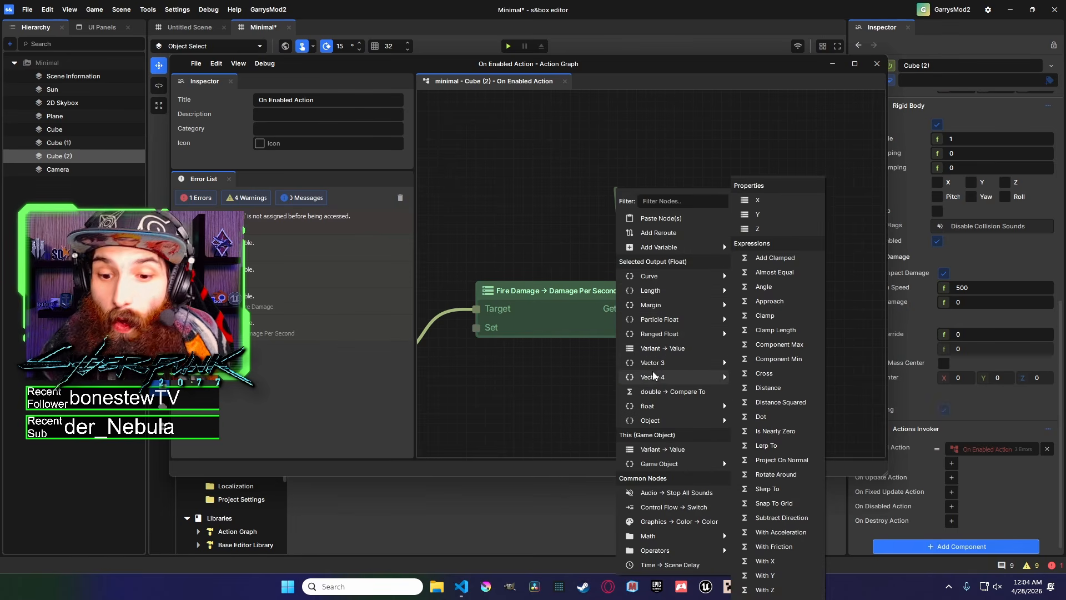
mouse_move(665, 383)
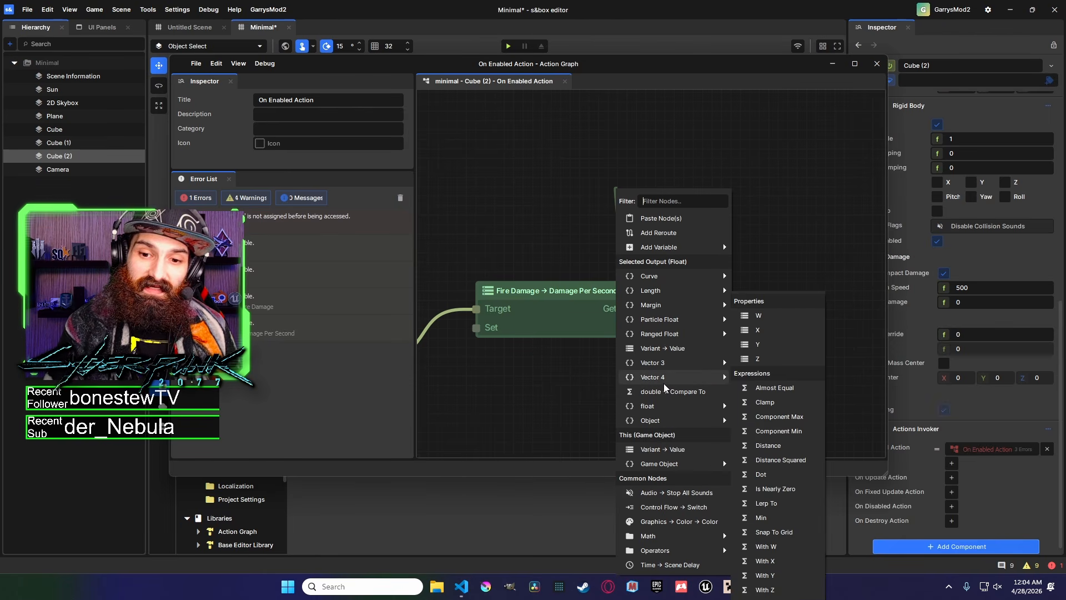
left_click(600, 253)
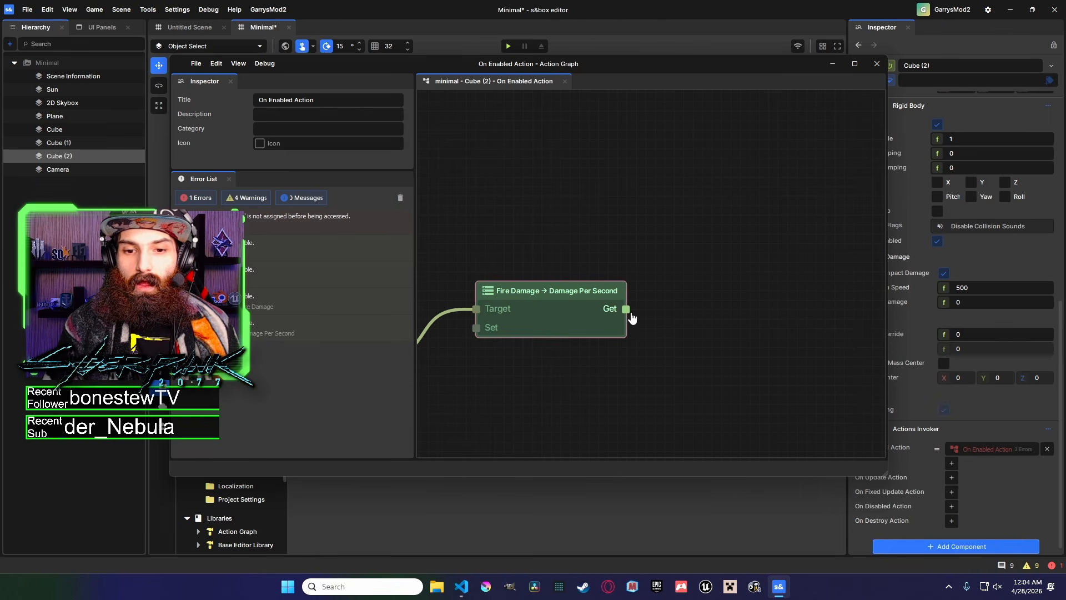
Duplicate the Damage Per Second node and place the copy below, wired to the Component output.
middle_click_drag(633, 310, 679, 262)
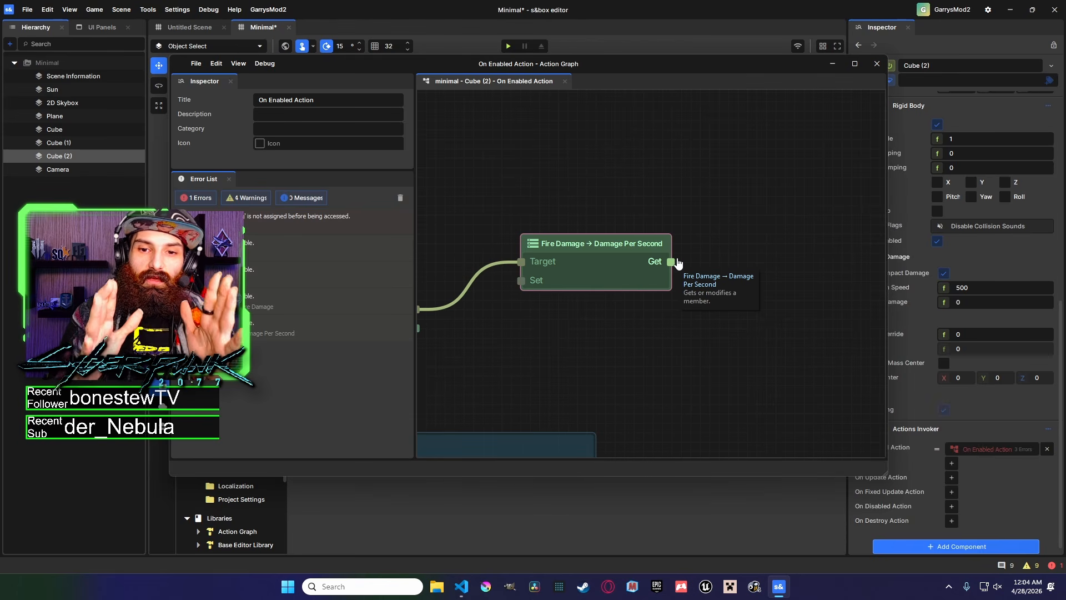
middle_click_drag(652, 223, 755, 205)
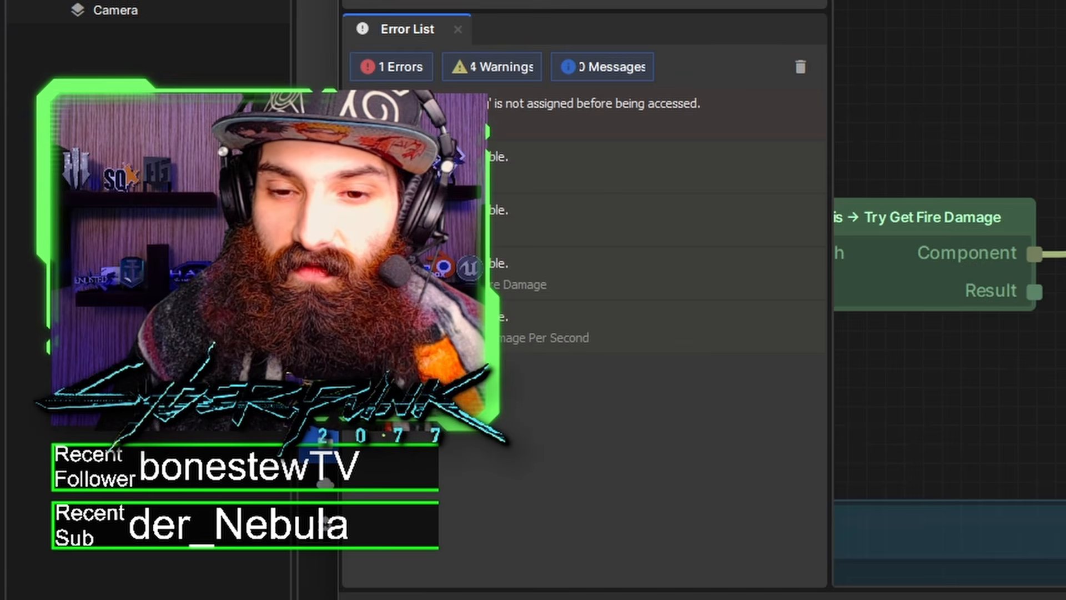
middle_click_drag(716, 266, 632, 269)
left_click_drag(628, 262, 717, 148)
left_click(536, 165)
middle_click_drag(571, 226, 709, 209)
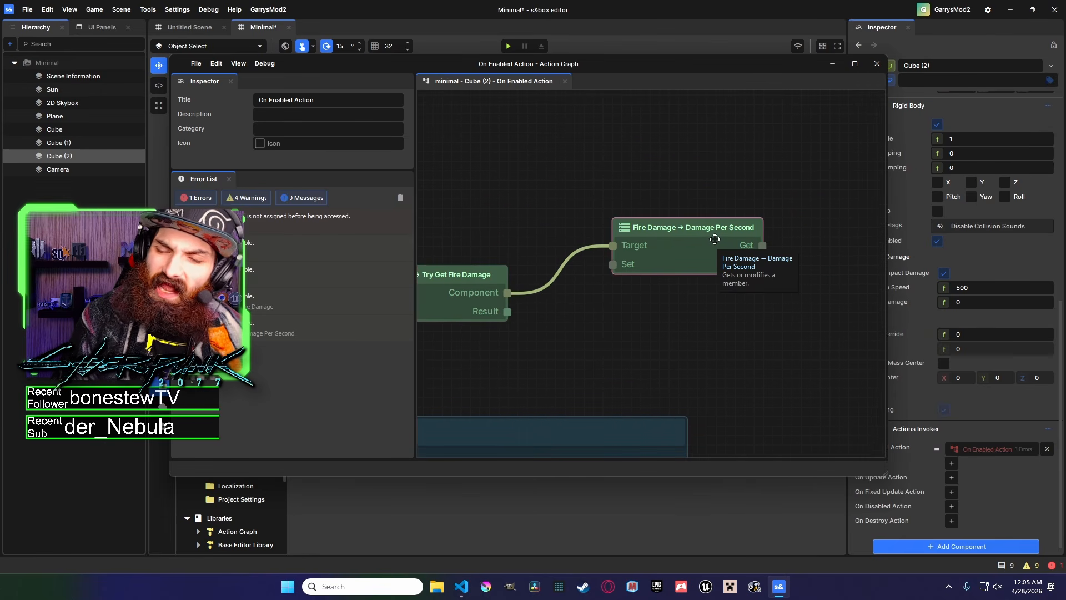
middle_click_drag(717, 237, 810, 227)
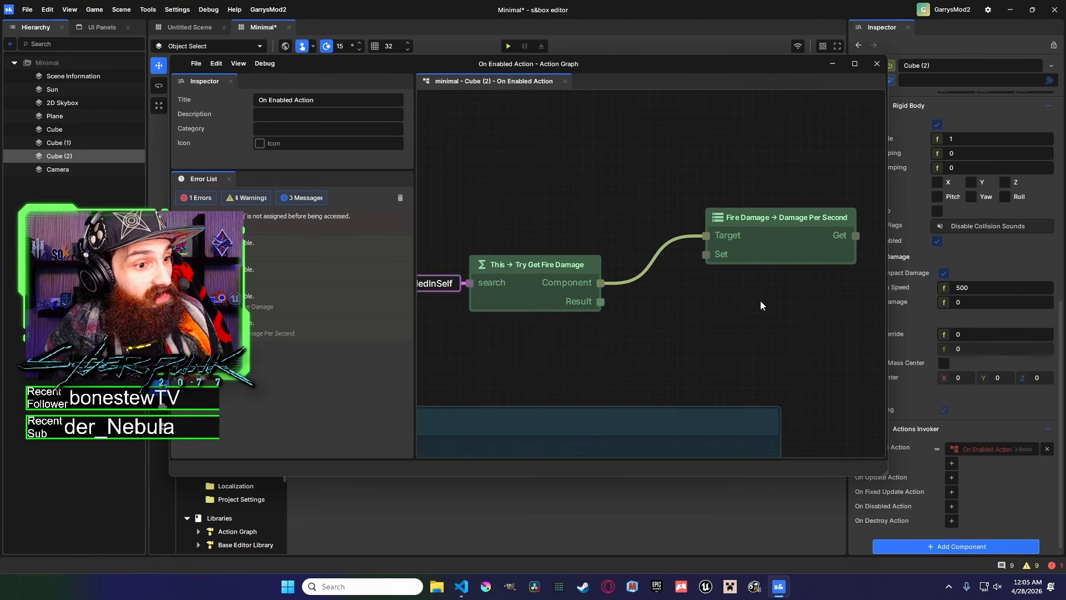
left_click(772, 261)
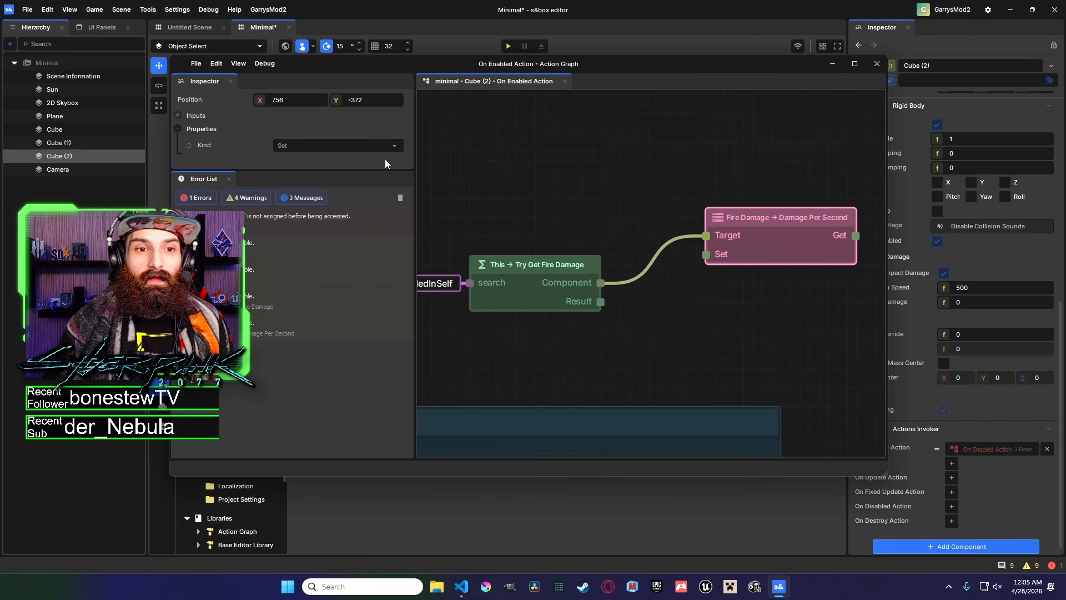
middle_click_drag(662, 306, 610, 305)
left_click(716, 234)
middle_click_drag(666, 283, 704, 243)
left_click_drag(614, 305, 587, 241)
left_click(635, 292)
left_click(780, 176)
key("ctrl+c")
key("ctrl+v")
middle_click_drag(650, 265, 606, 238)
left_click(719, 294)
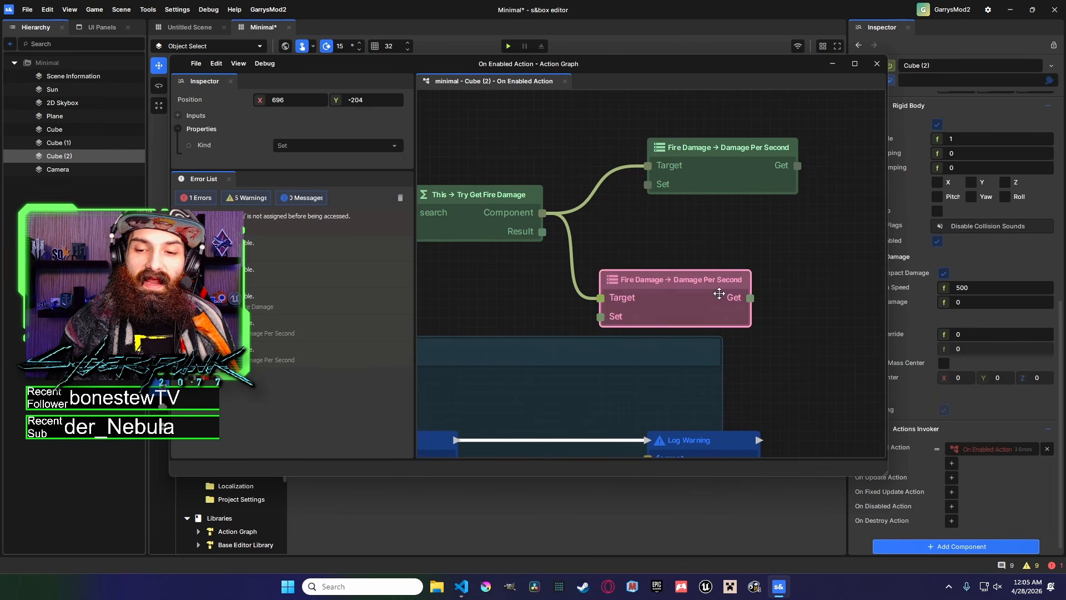
Add an Arithmetic Add operator node to the copied Damage Per Second node's output.
left_click_drag(719, 293, 584, 303)
left_click_drag(664, 270, 666, 272)
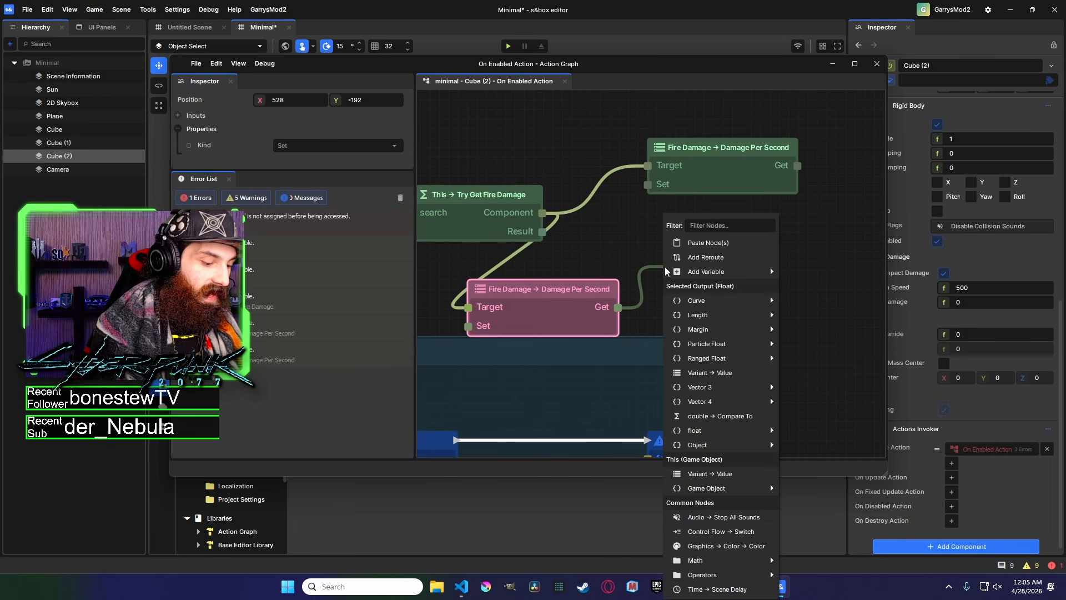
type("add")
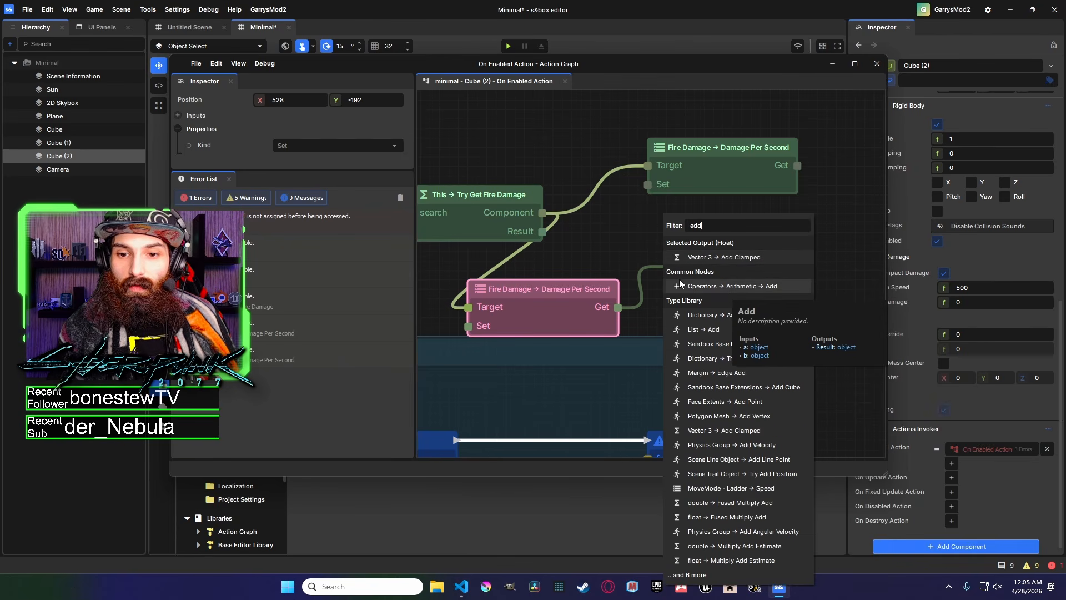
left_click(745, 287)
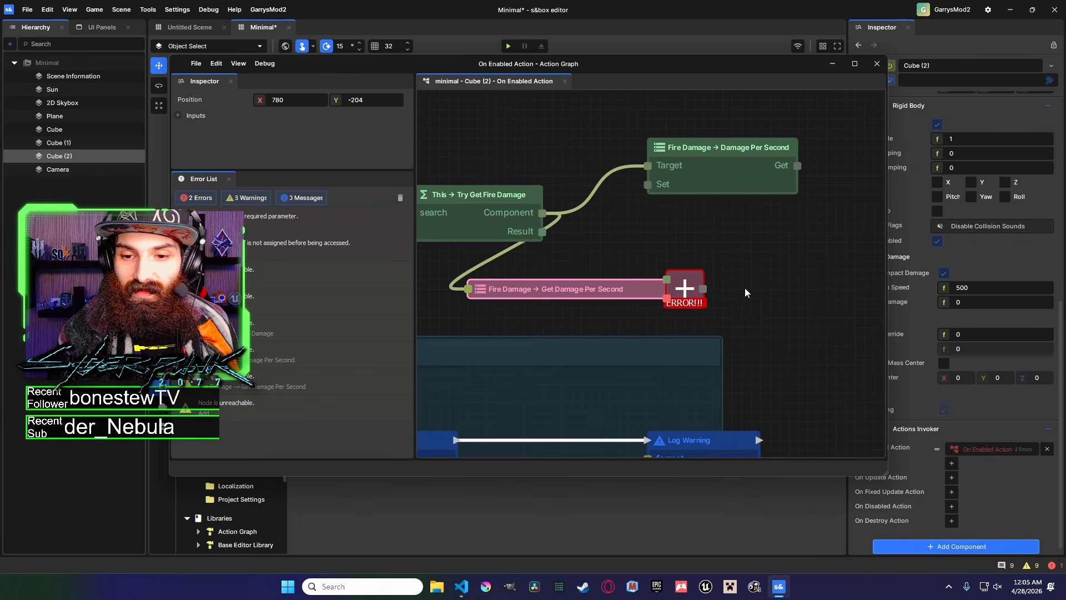
Set the Add node's b input to 1 and reposition the Add node.
left_click_drag(723, 252, 733, 252)
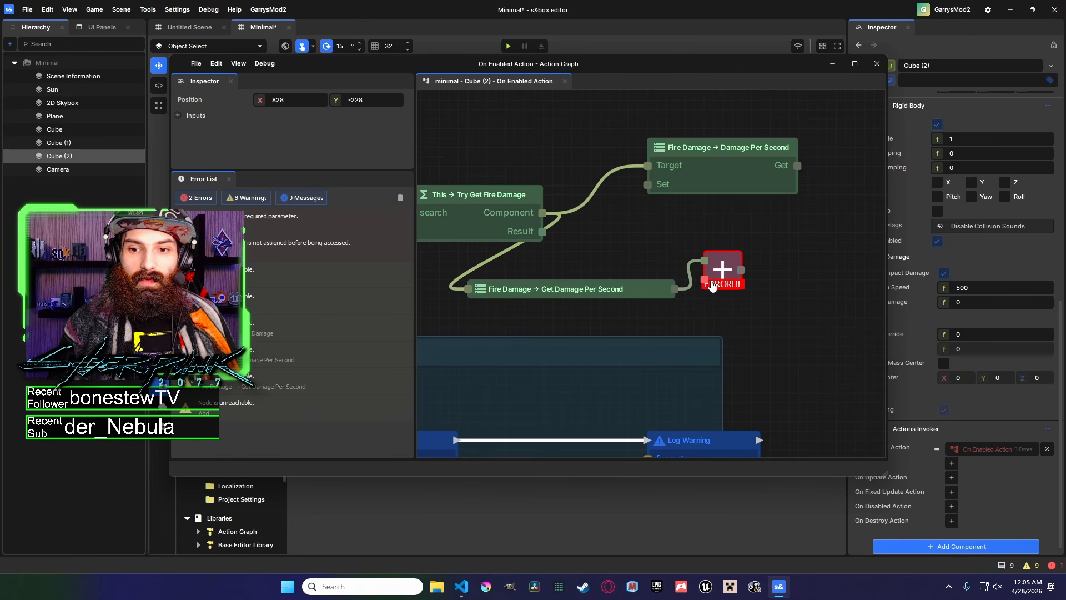
left_click(178, 116)
left_click(269, 132)
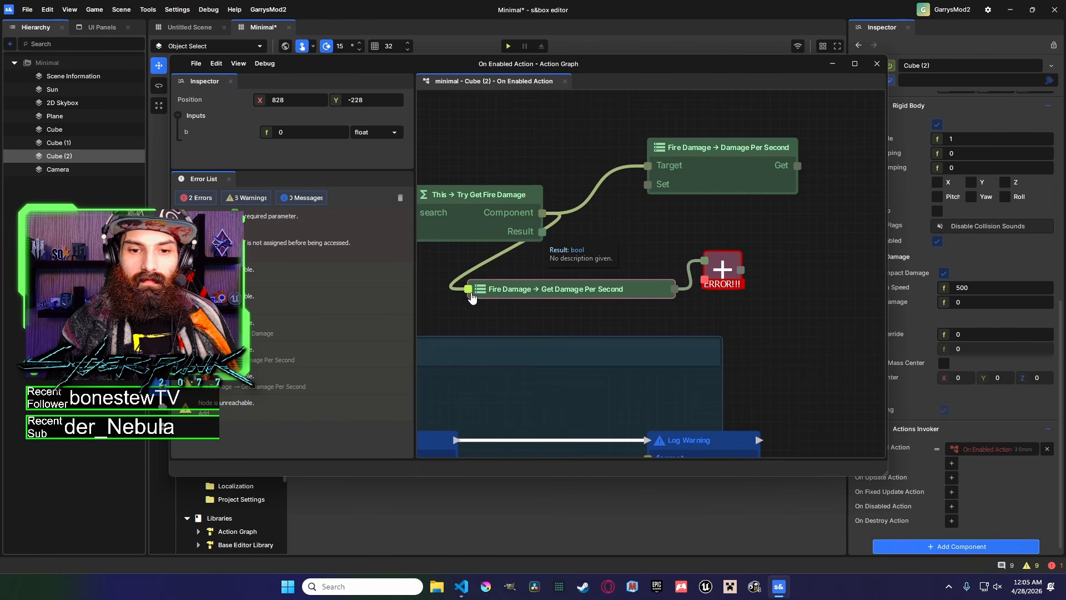
left_click_drag(301, 134, 234, 132)
type("1")
left_click(628, 233)
left_click_drag(722, 253, 752, 280)
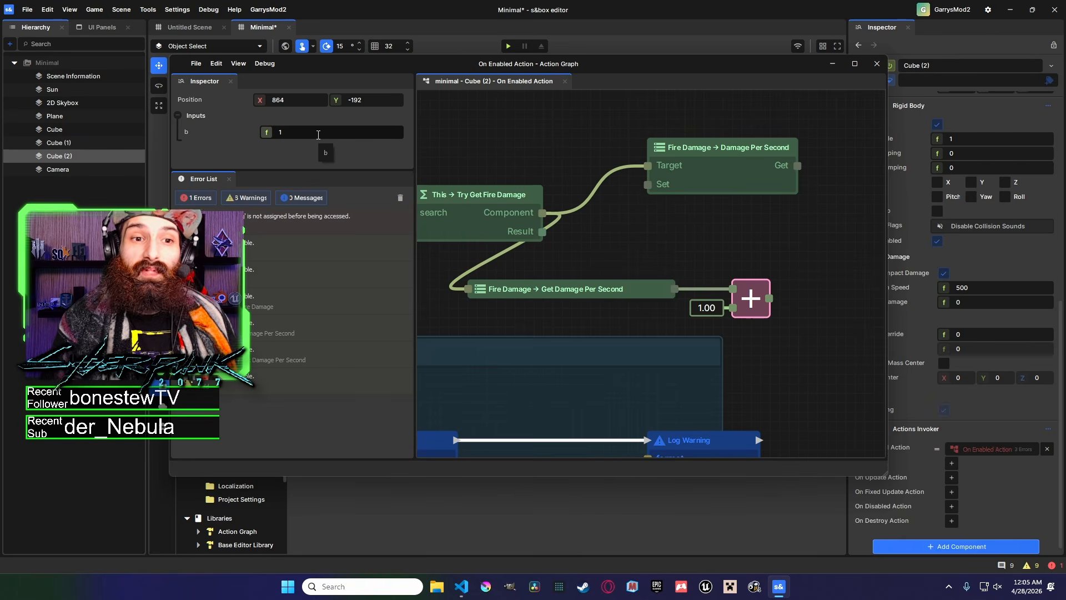
left_click(714, 251)
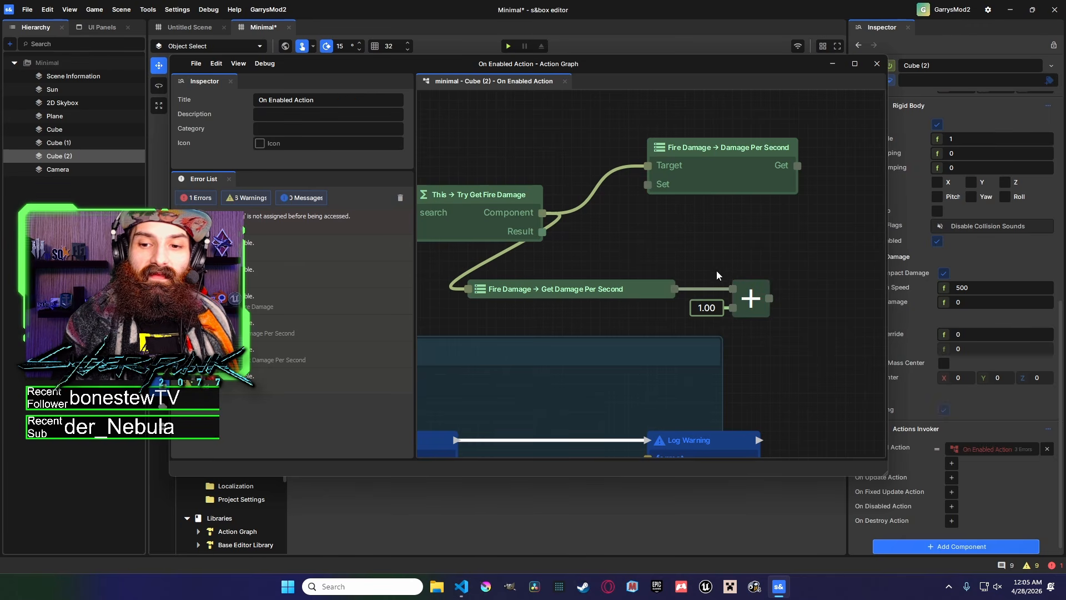
left_click(751, 296)
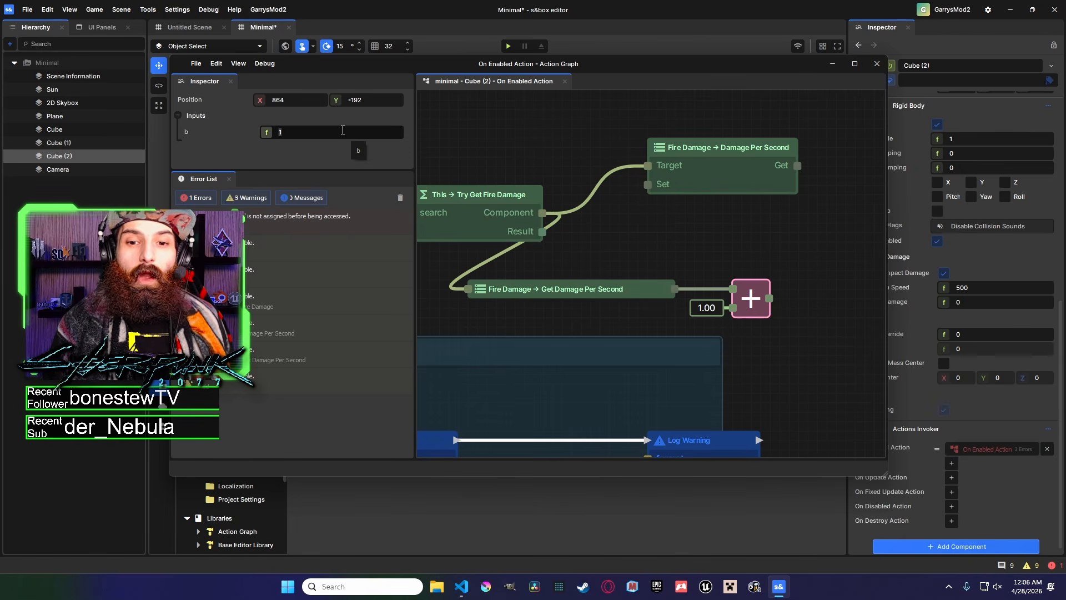
Set the Add node's b input to 50.
middle_click_drag(609, 290, 691, 294)
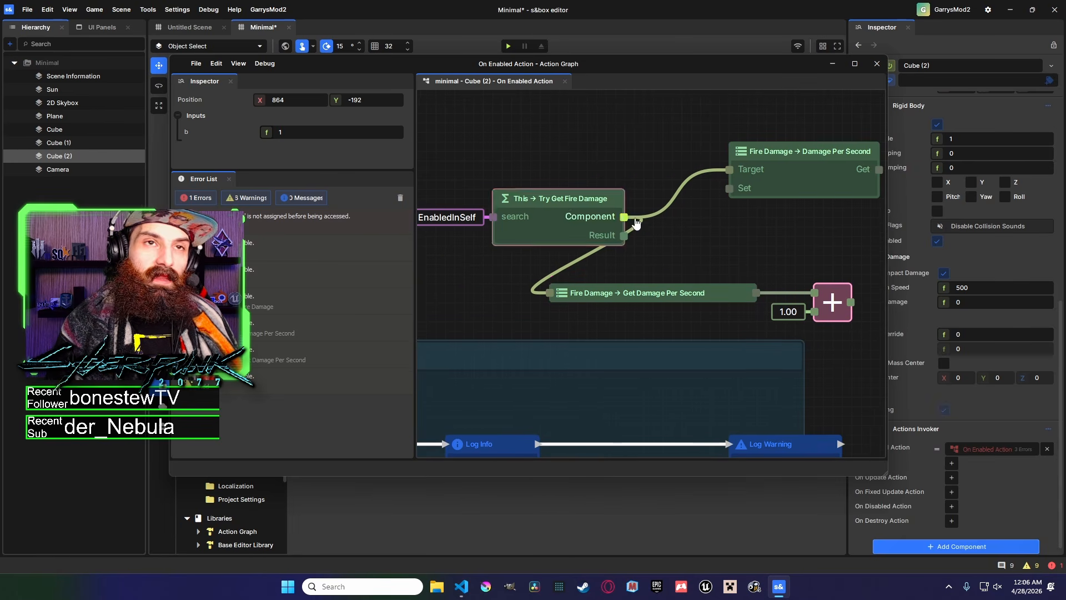
type("50")
middle_click_drag(851, 304, 708, 304)
Wire the Add node's result into the top Fire Damage node, turning it into Set Damage Per Second.
middle_click_drag(607, 251, 720, 250)
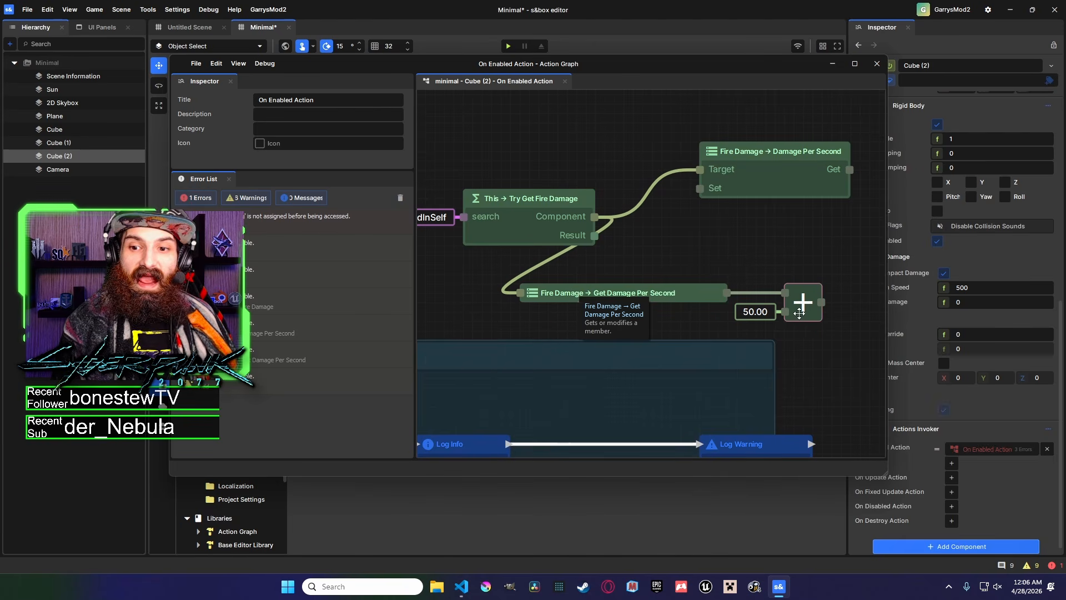
left_click_drag(821, 302, 700, 188)
middle_click_drag(753, 269, 678, 267)
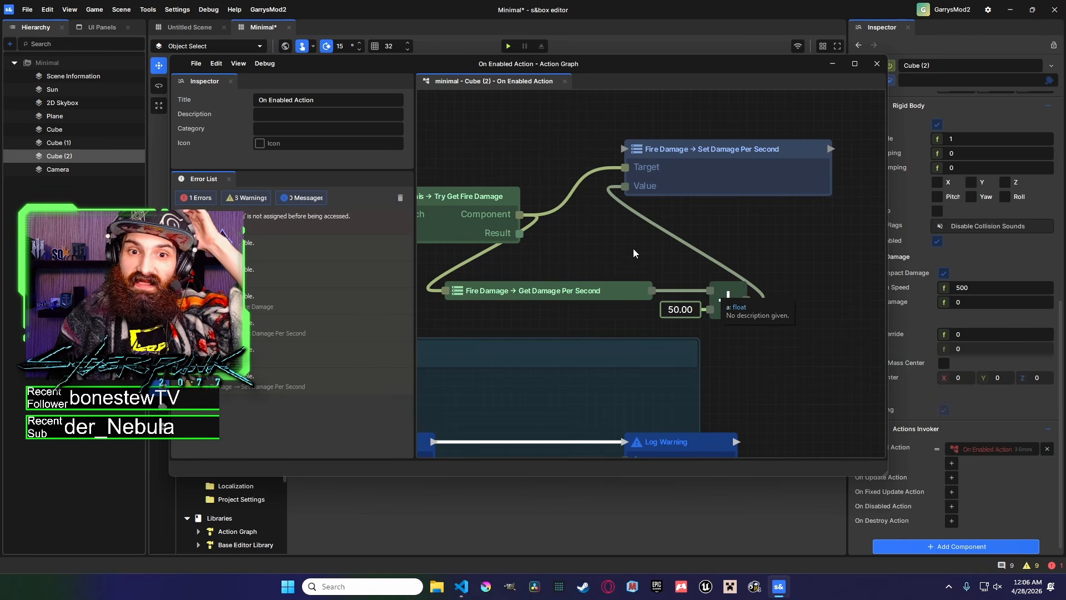
Examine the Set Damage Per Second node's wiring and its properties in the inspector.
right_click(593, 242)
left_click(568, 208)
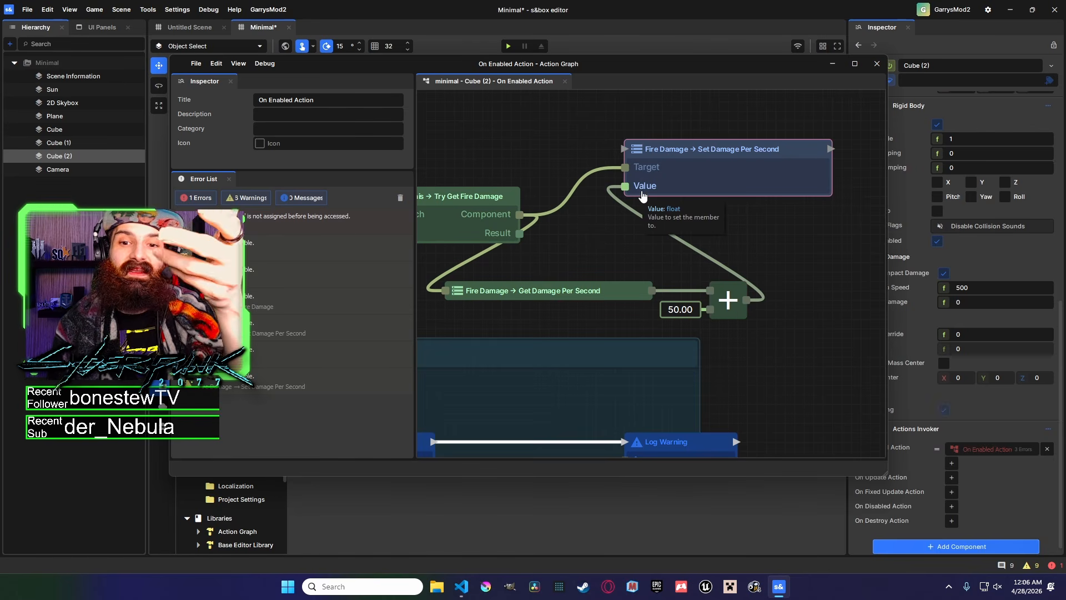
middle_click_drag(605, 259, 663, 267)
middle_click_drag(560, 226, 634, 223)
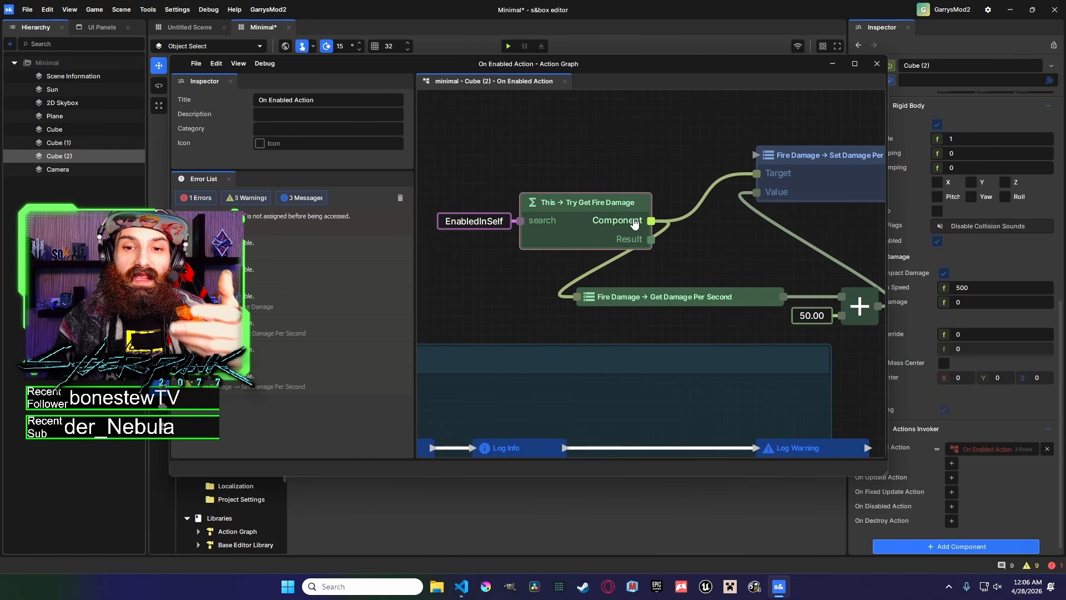
middle_click_drag(835, 319, 677, 300)
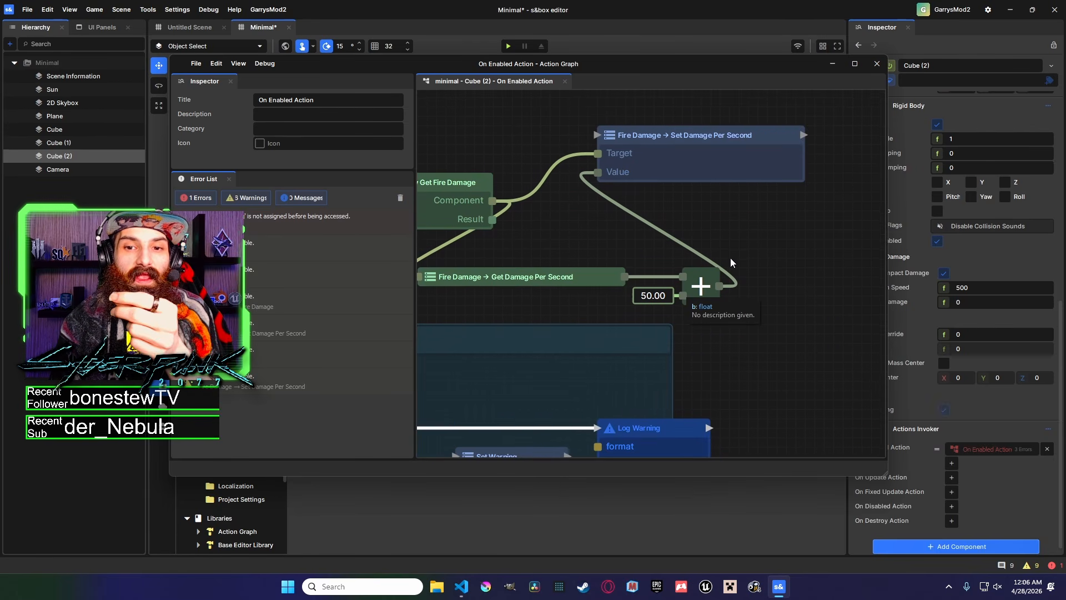
left_click(718, 162)
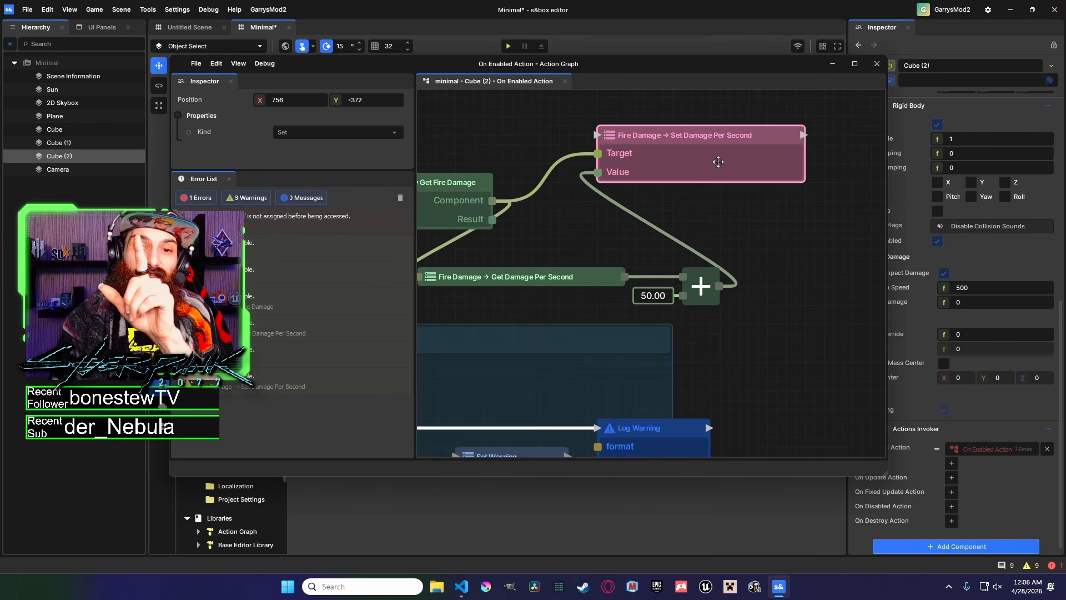
left_click(688, 213)
scroll(688, 211, "down", 5)
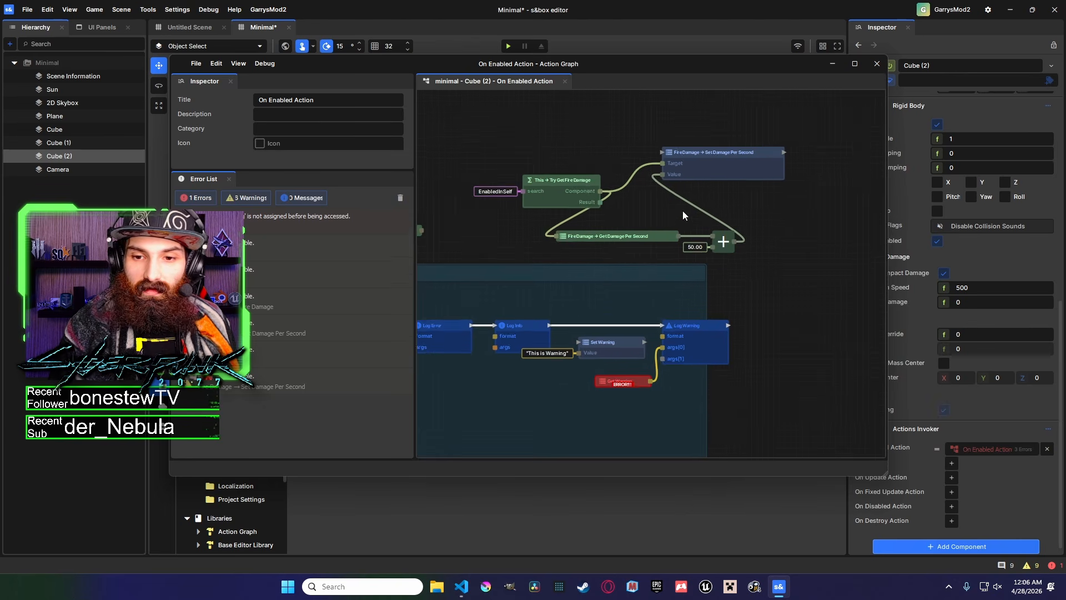
middle_click_drag(567, 154, 634, 244)
scroll(717, 324, "up", 2)
Inspect the Set Warning and Get Warning nodes inside the GarrysMod2 comment group.
left_click_drag(720, 323, 728, 305)
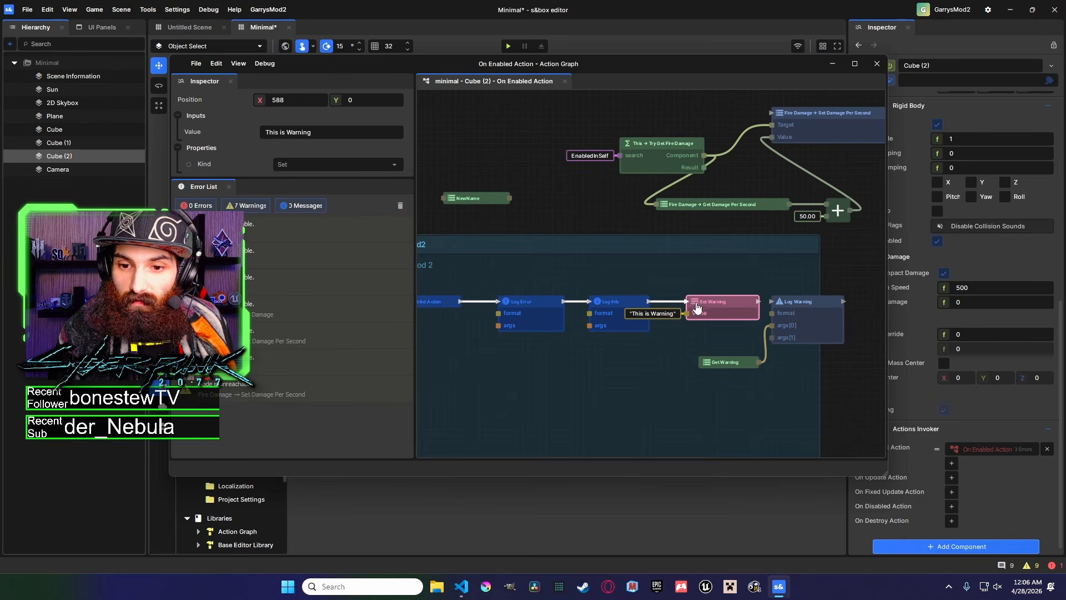
middle_click_drag(749, 360, 719, 311)
scroll(719, 311, "up", 1)
left_click(776, 316)
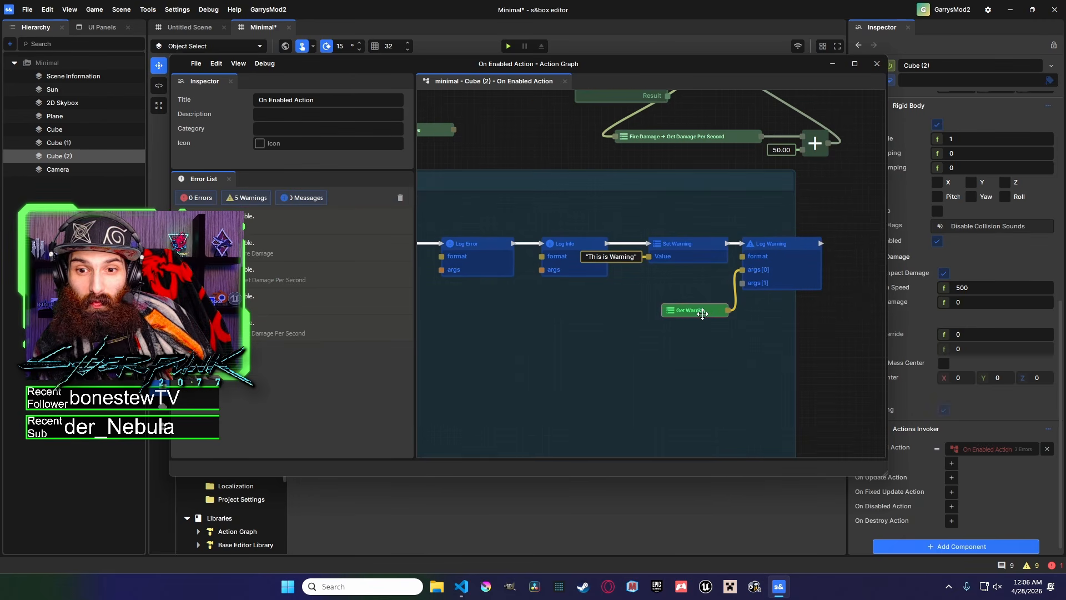
middle_click_drag(800, 307, 762, 303)
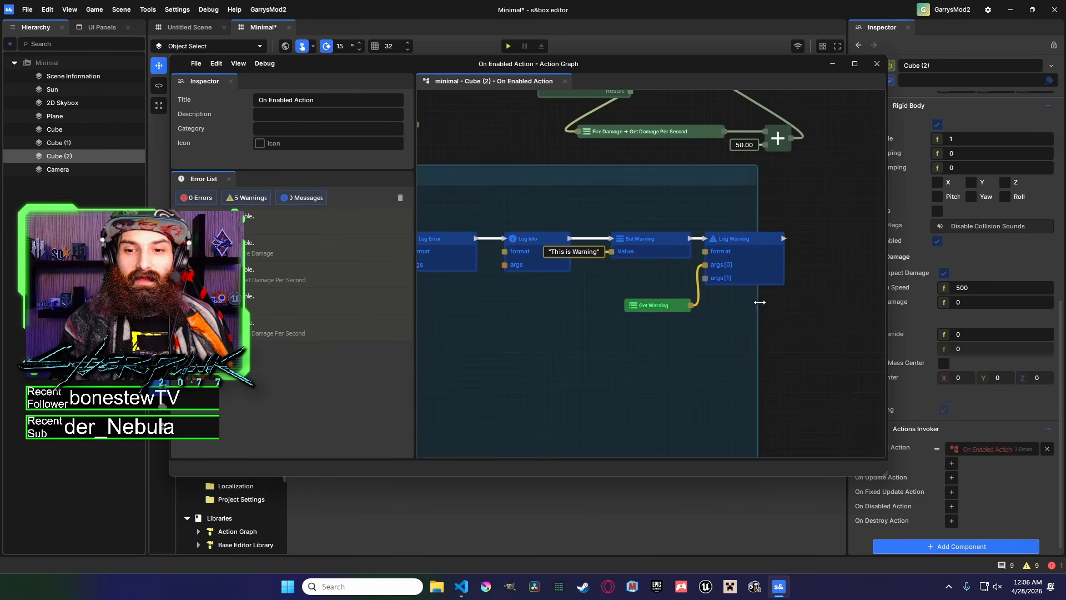
Set the Log Warning node's format to "Warning Garry HELP FIX ACTION GRAPH BUGS!!: {0}".
left_click(733, 250)
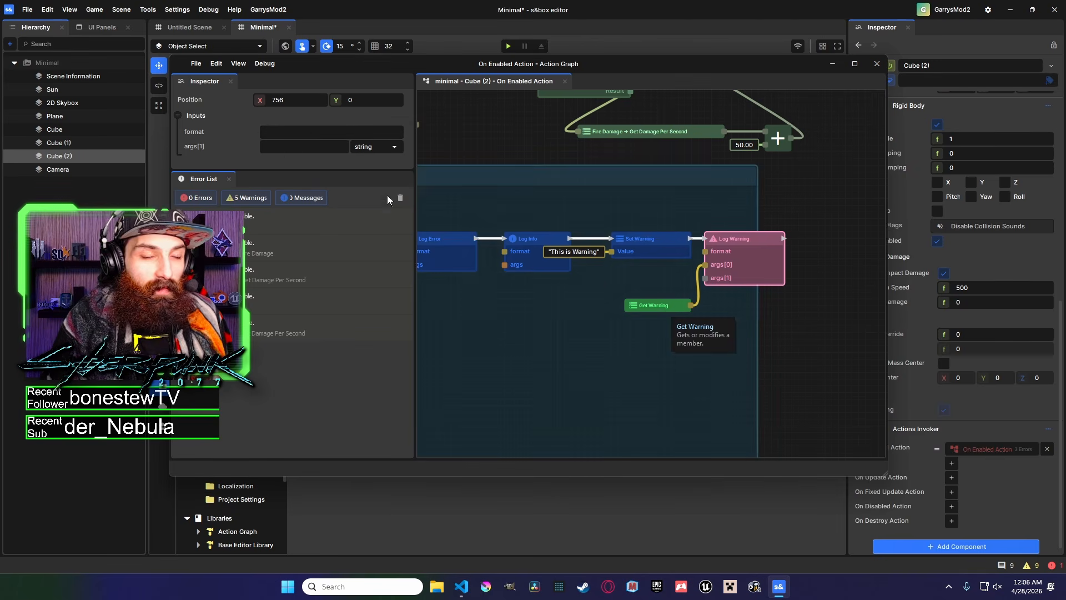
left_click(307, 134)
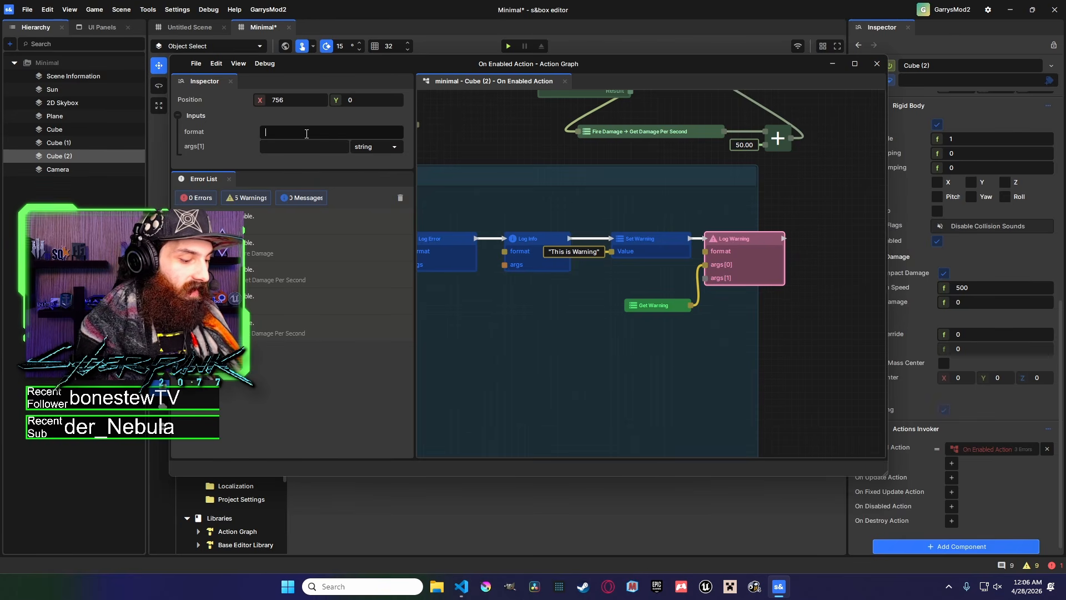
type("Warning Garry HELP FIX ACTION")
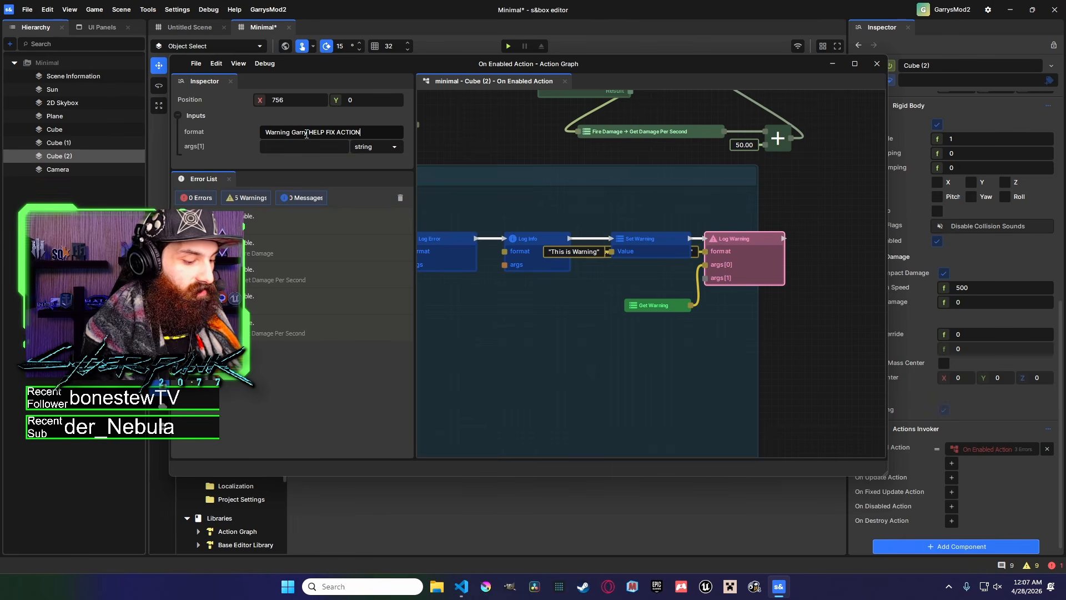
type("S!!:")
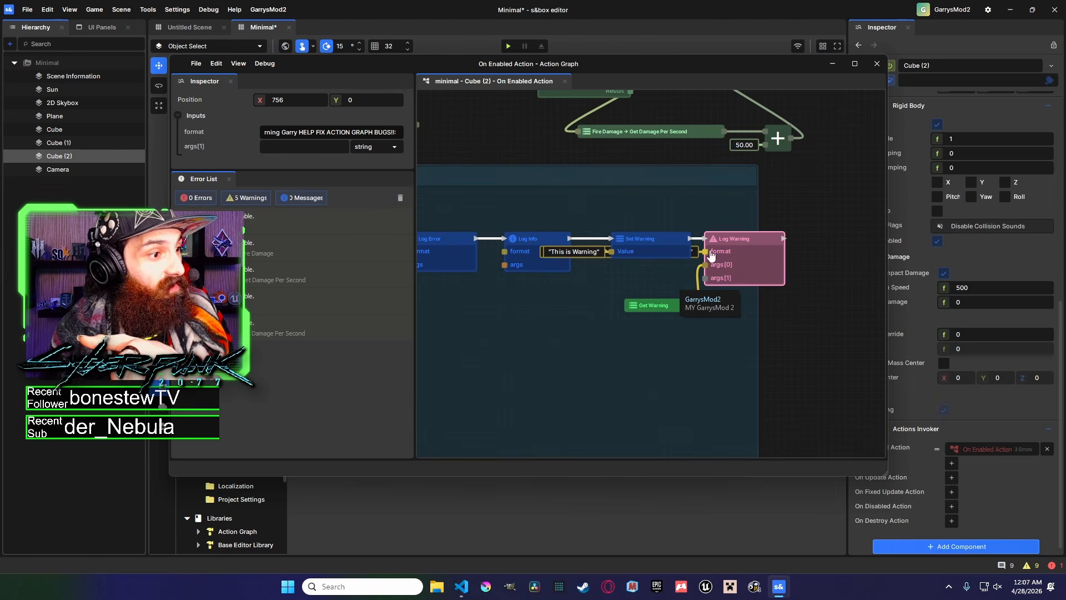
scroll(756, 289, "up", 5)
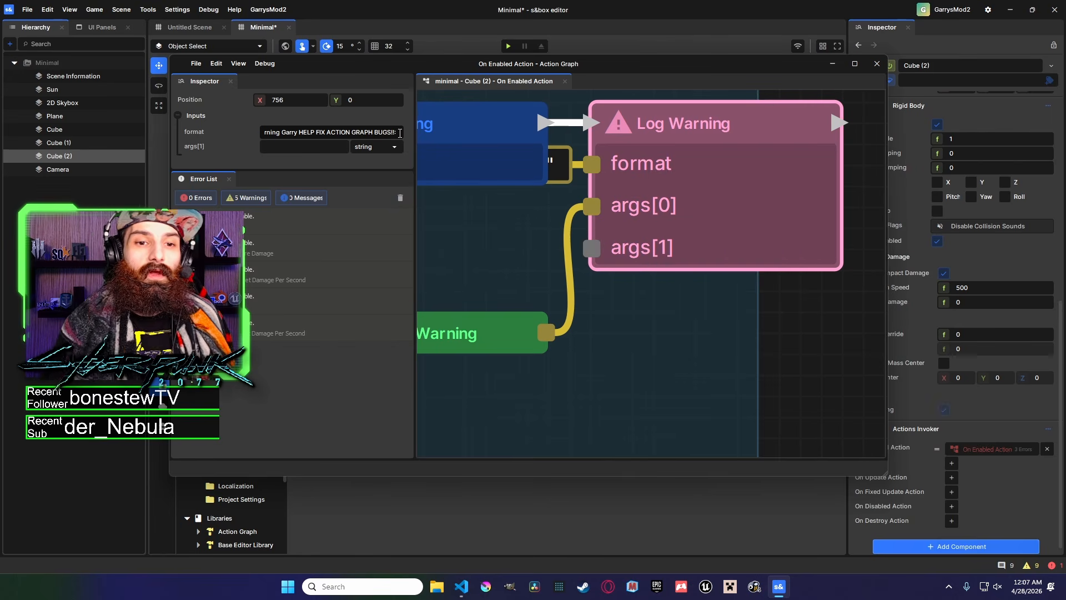
type("{0}")
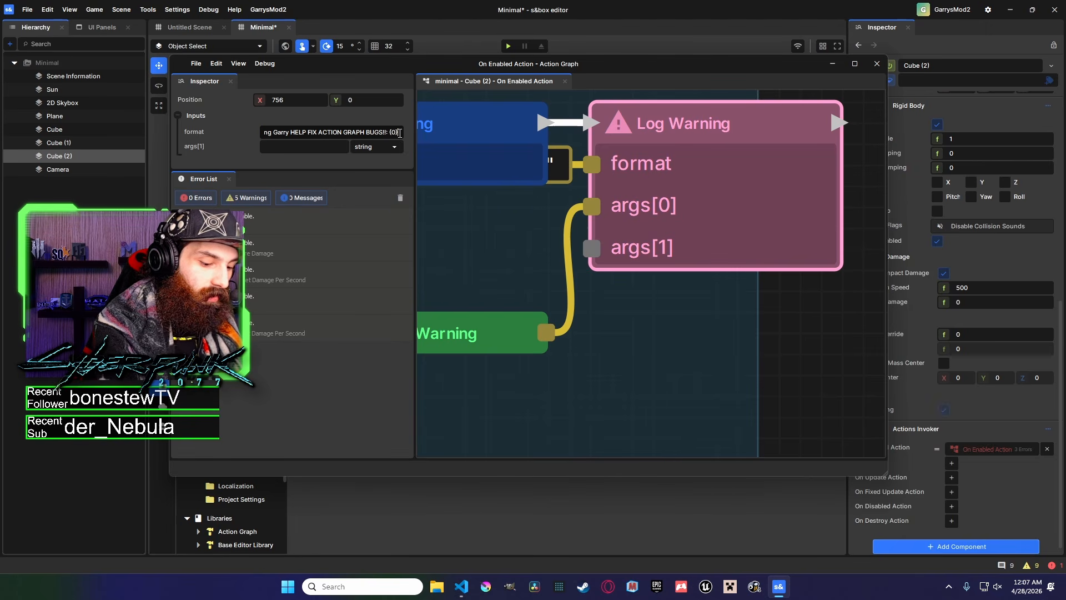
key("Return")
Review the Log Warning node's args wiring and the surrounding comment group.
left_click(817, 324)
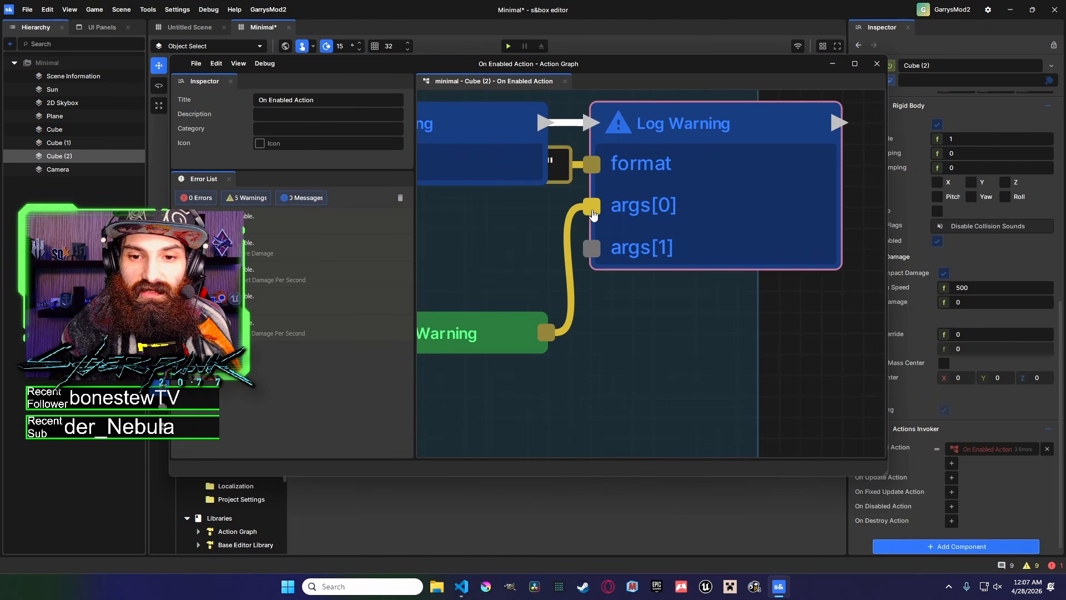
left_click(667, 207)
left_click(583, 316)
left_click_drag(571, 328, 595, 208)
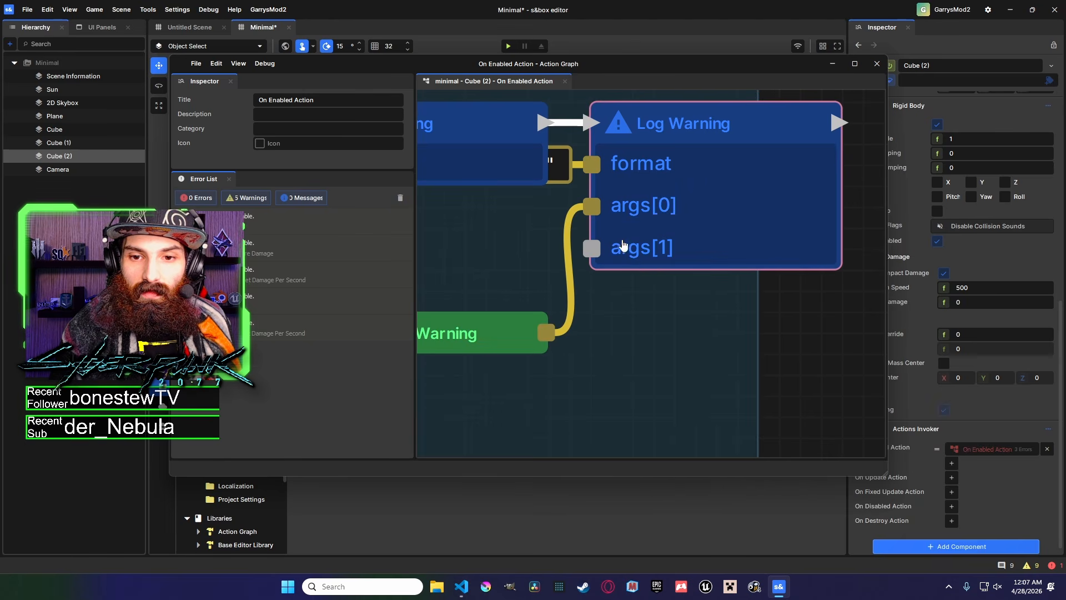
left_click(730, 188)
left_click_drag(678, 127, 845, 128)
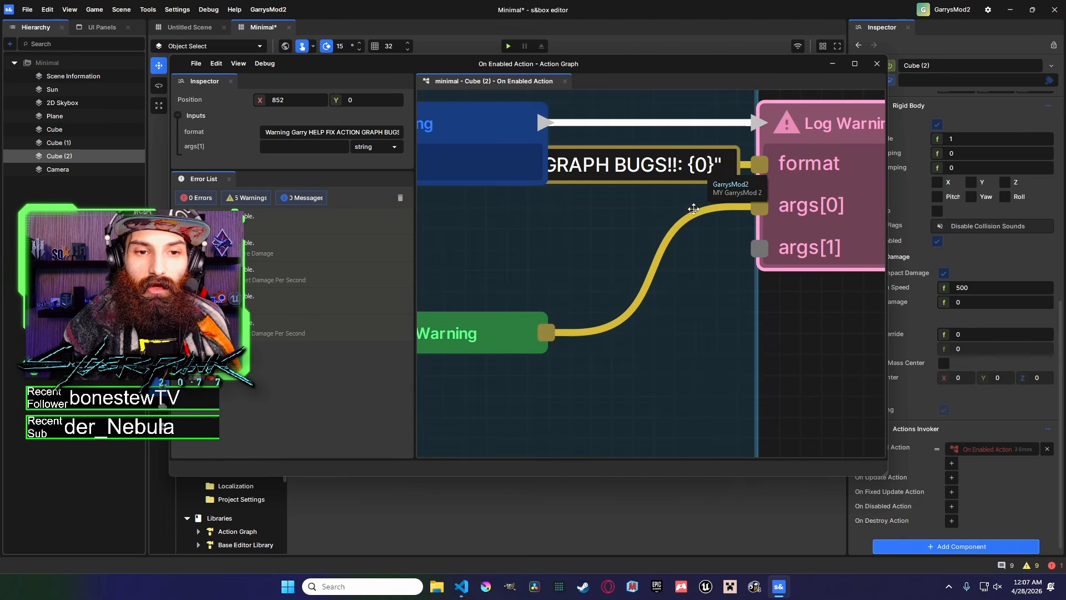
scroll(698, 197, "down", 4)
left_click_drag(754, 191, 788, 238)
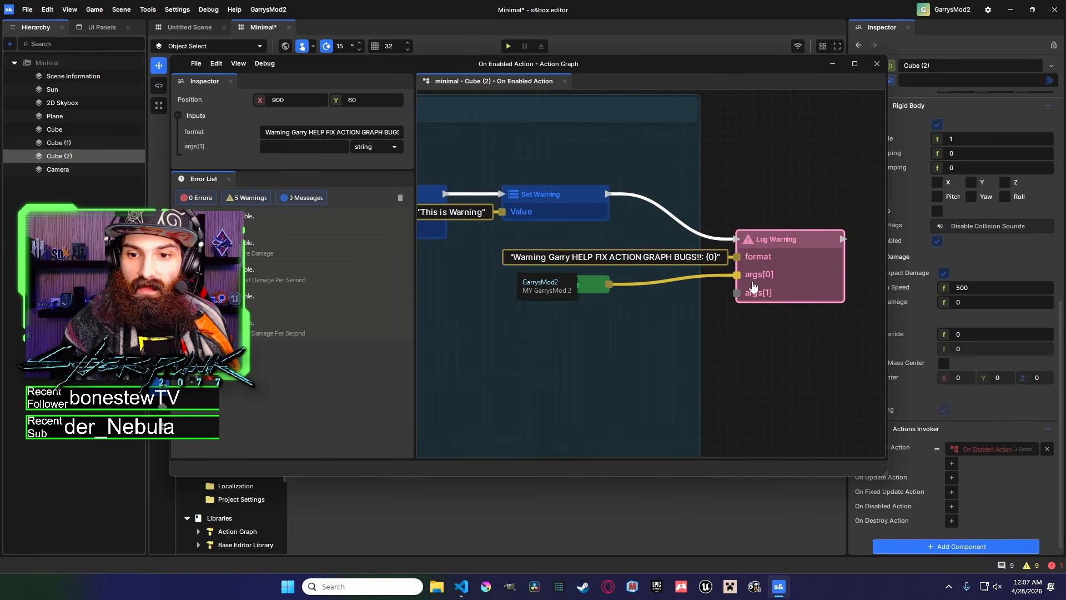
left_click_drag(444, 212, 410, 214)
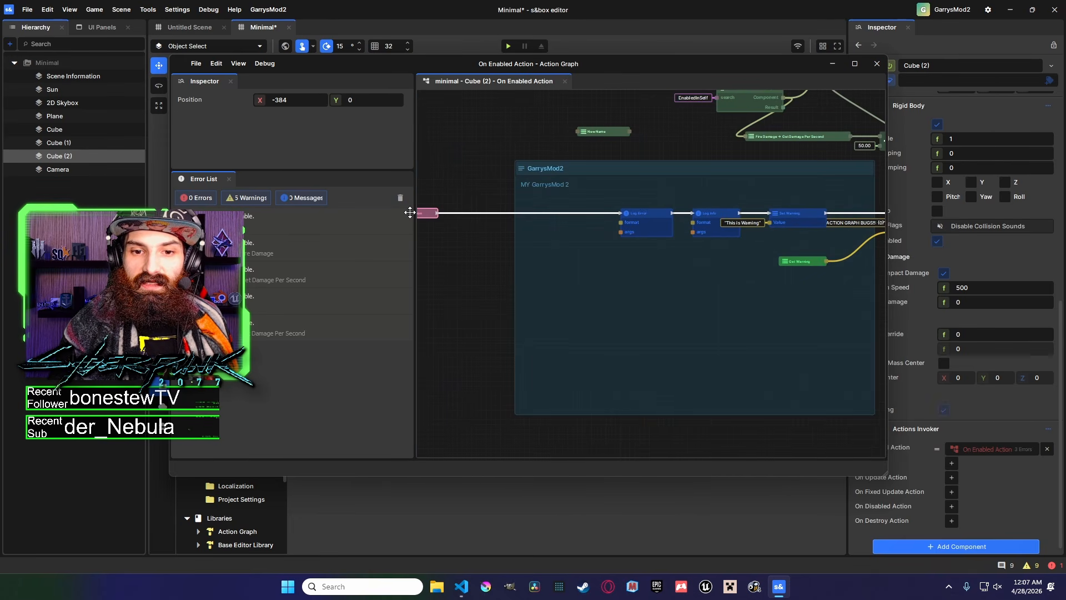
scroll(644, 167, "down", 2)
left_click(496, 159)
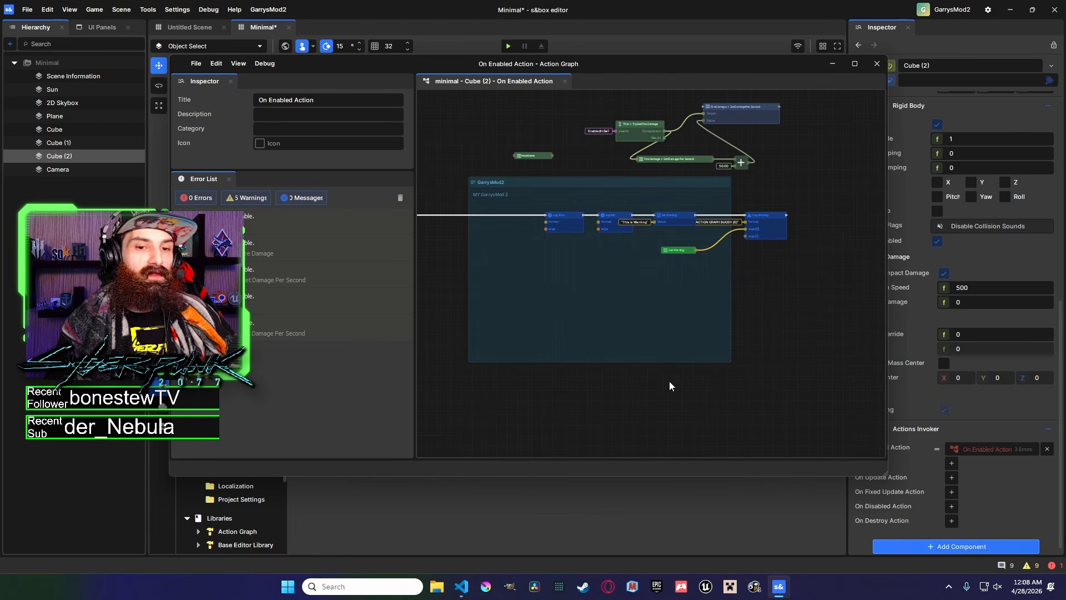
left_click_drag(556, 106, 691, 246)
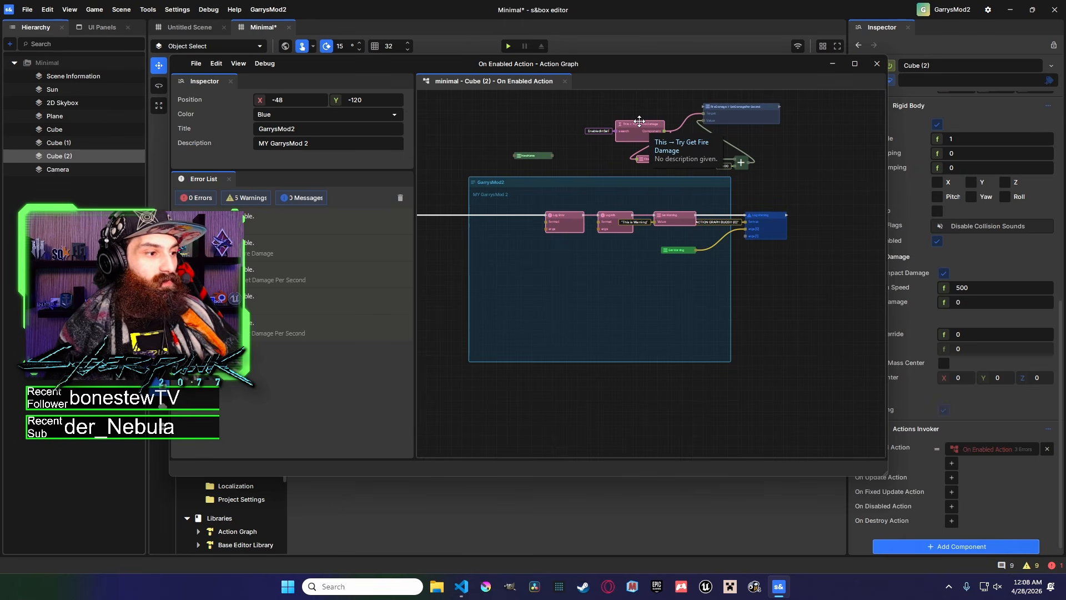
left_click_drag(609, 131, 638, 125)
left_click_drag(584, 164, 586, 194)
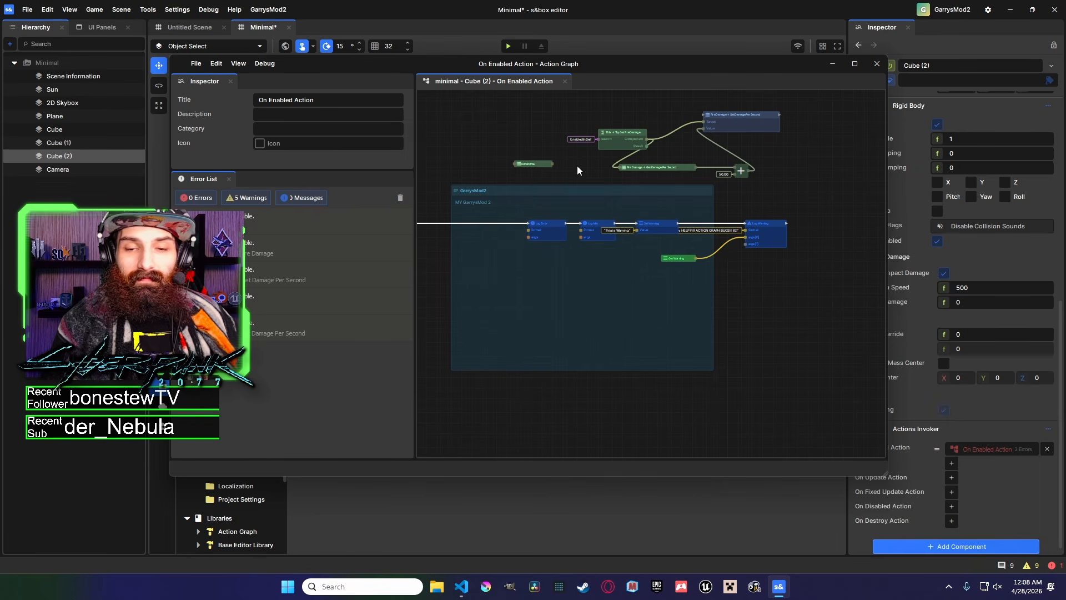
left_click_drag(531, 108, 648, 229)
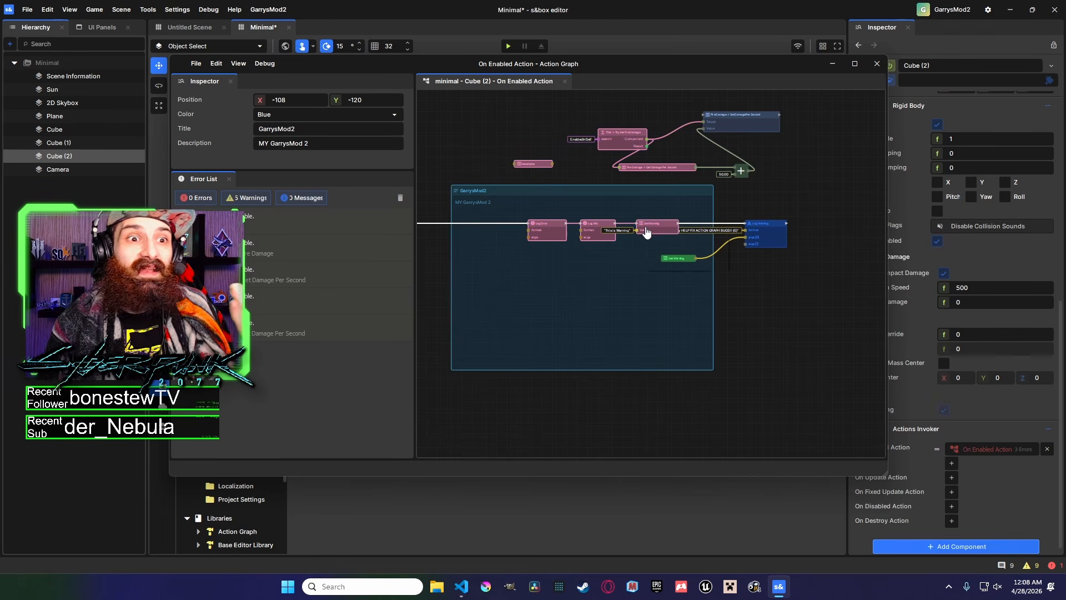
left_click_drag(521, 122, 660, 229)
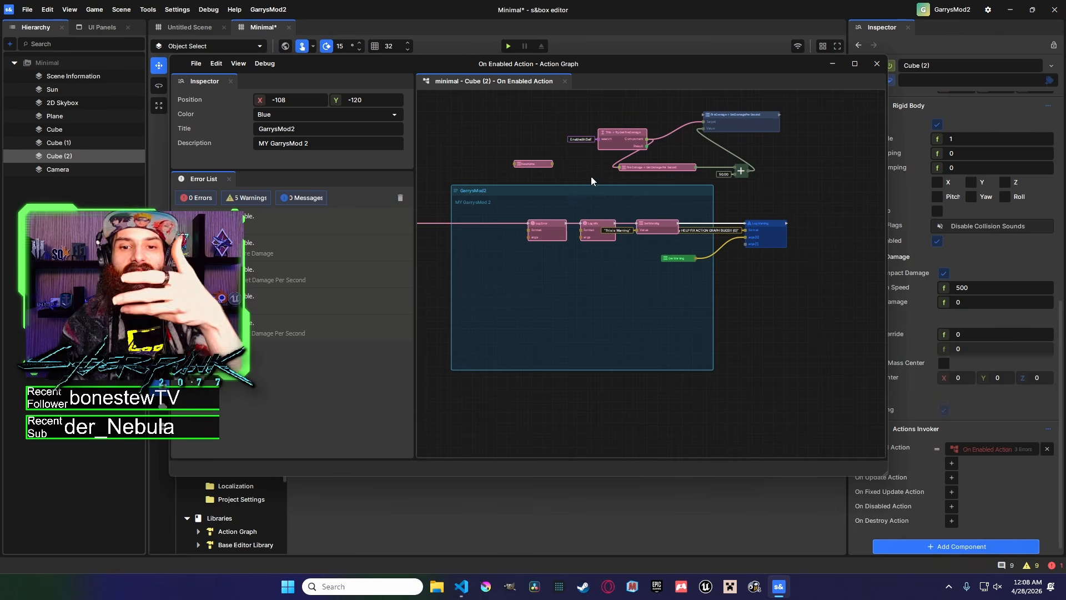
left_click(582, 168)
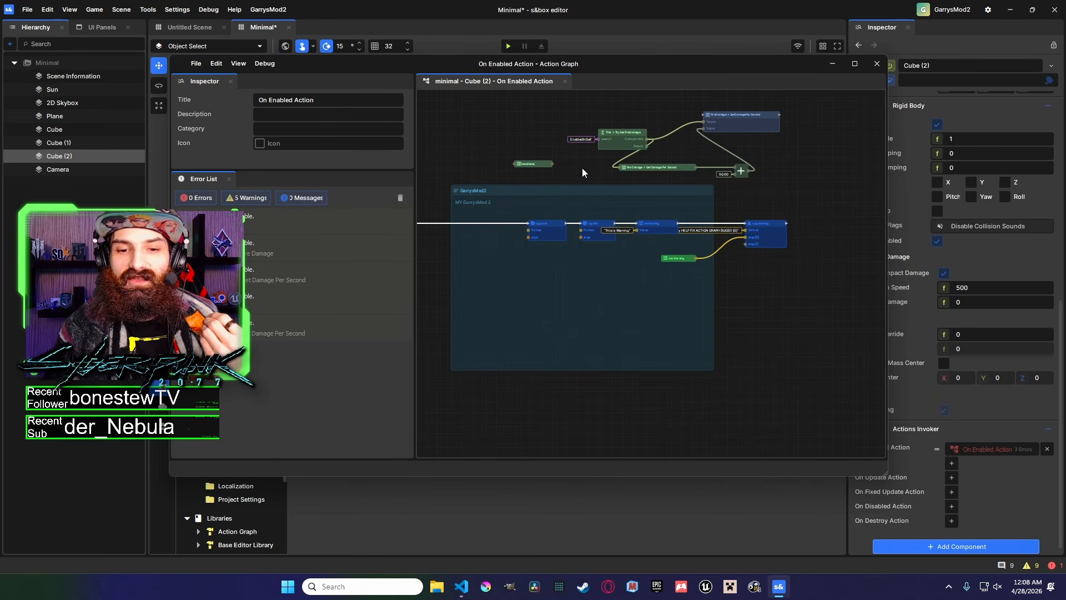
Space out the log nodes and move the NewName Set node into the GarrysMod2 comment group.
middle_click_drag(583, 170, 625, 145)
left_click_drag(591, 208, 525, 207)
left_click_drag(651, 210, 619, 210)
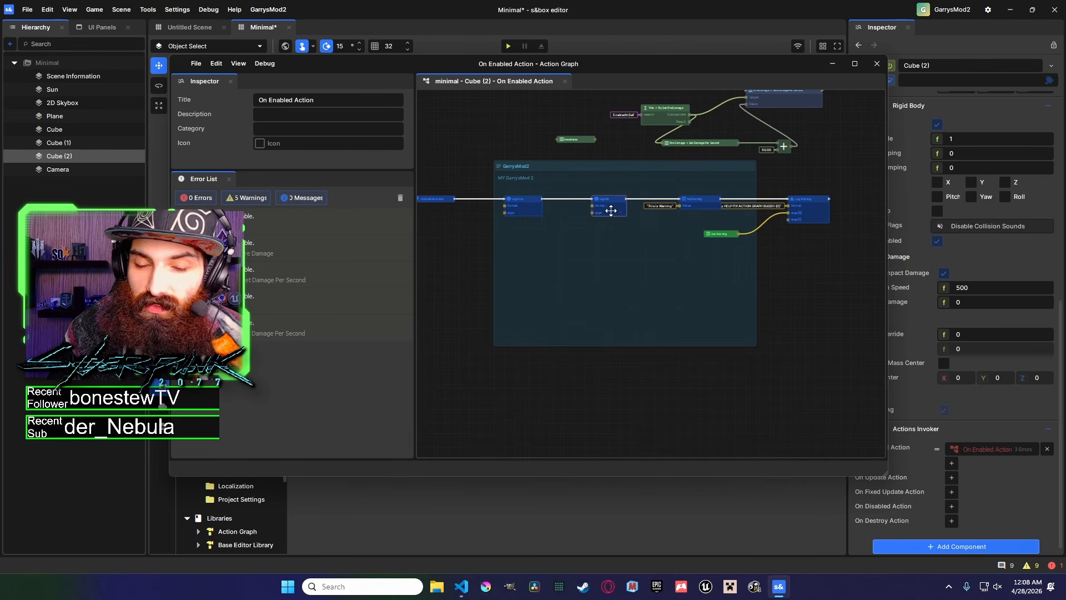
scroll(597, 156, "up", 2)
left_click_drag(593, 136, 463, 241)
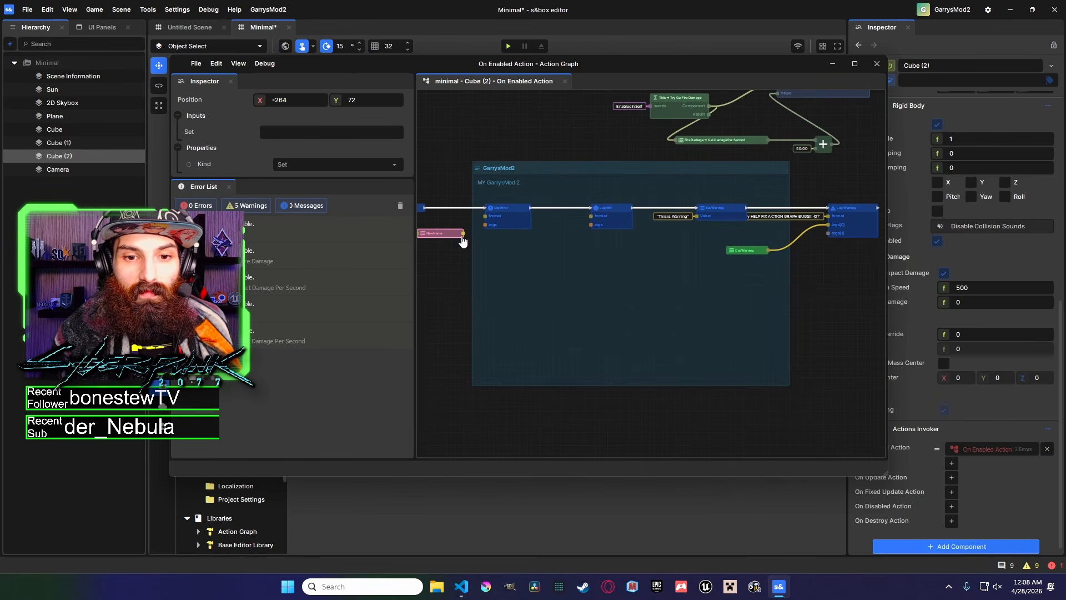
middle_click_drag(496, 219, 575, 214)
scroll(576, 215, "up", 2)
left_click_drag(493, 233, 657, 244)
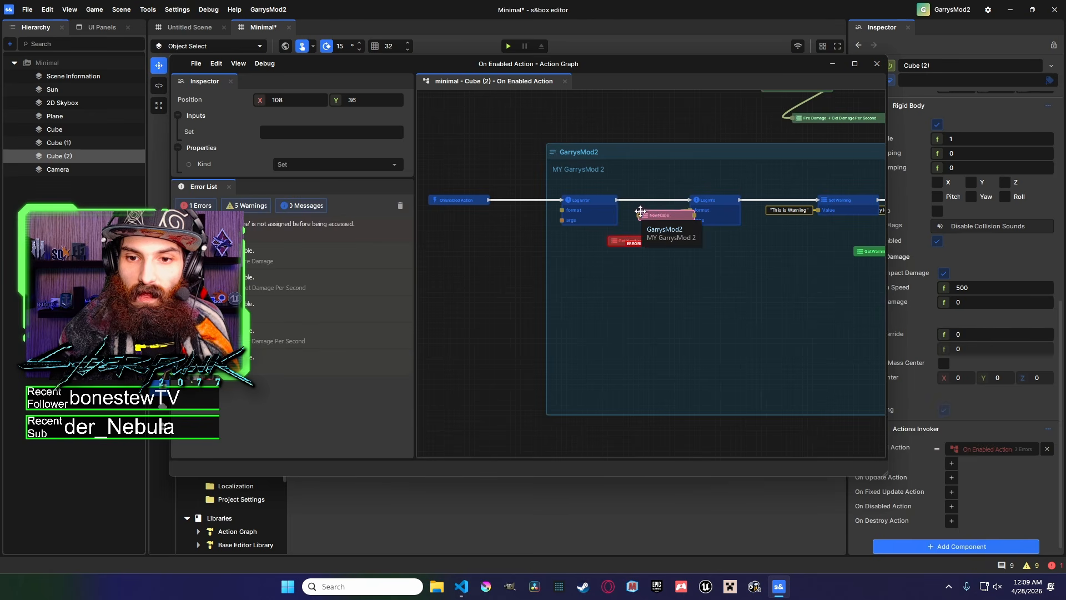
Wire Set NewName into the chain between Log Error and Log Info, with Get NewName feeding Log Info.
left_click_drag(665, 213, 645, 207)
left_click(336, 134)
mouse_move(688, 203)
left_mouse_down()
mouse_move(619, 205)
mouse_move(692, 203)
left_mouse_up()
left_click_drag(591, 198, 550, 198)
left_click_drag(652, 205, 636, 200)
middle_click_drag(705, 259, 641, 256)
left_click_drag(587, 235, 632, 231)
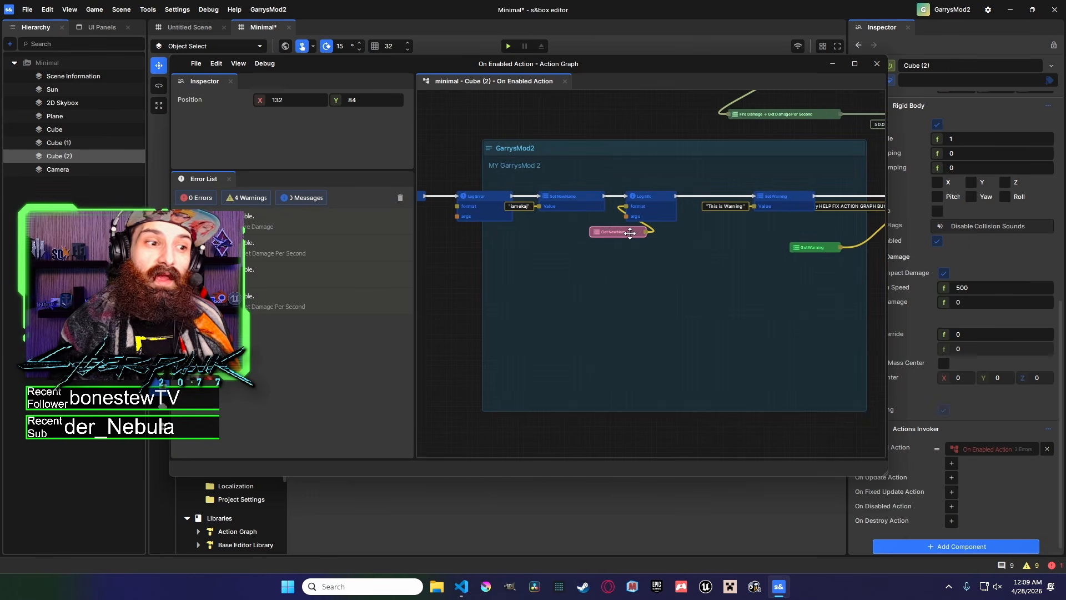
Move the Log Info node next to Set NewName and tidy the Get NewName connection.
middle_click_drag(575, 205, 648, 198)
left_click(648, 199)
left_click(717, 207)
middle_click_drag(722, 196, 549, 205)
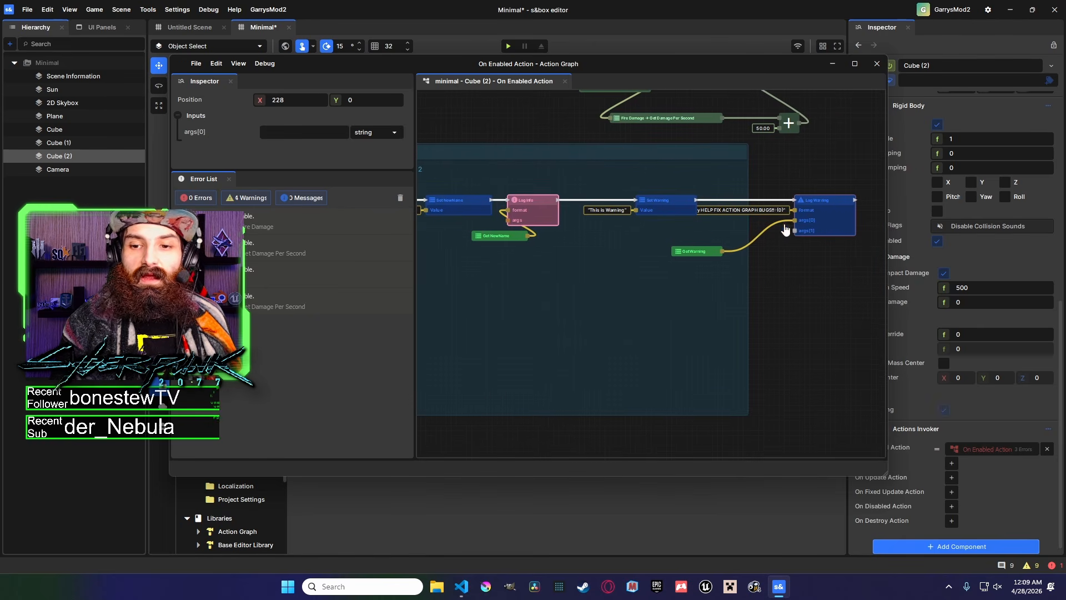
Review the Log Warning node's format text and browse the Game Object nodes in the add-node menu.
left_click(811, 208)
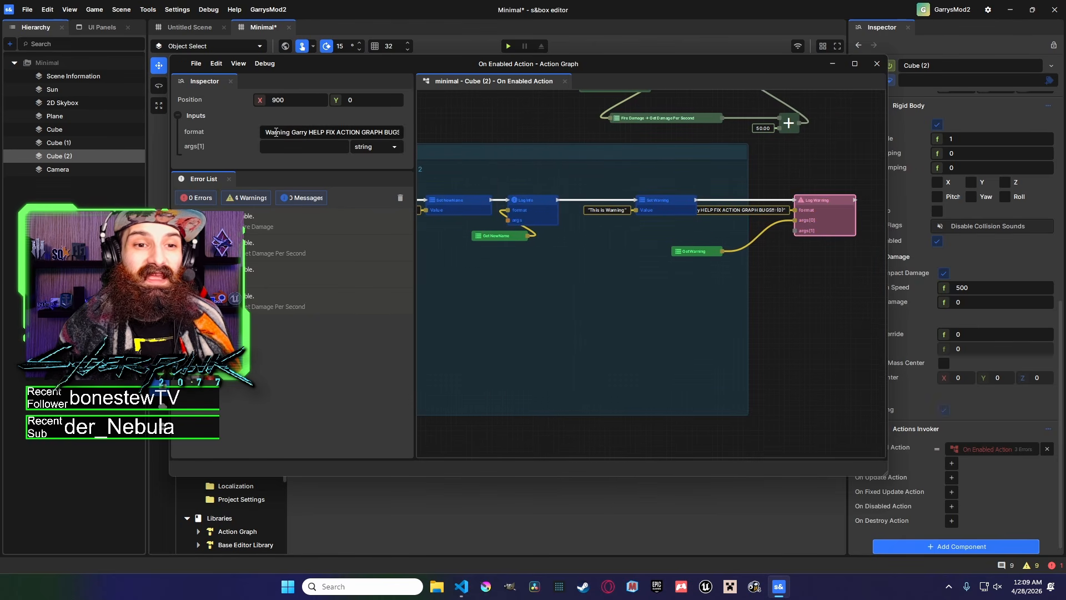
left_click_drag(265, 132, 449, 139)
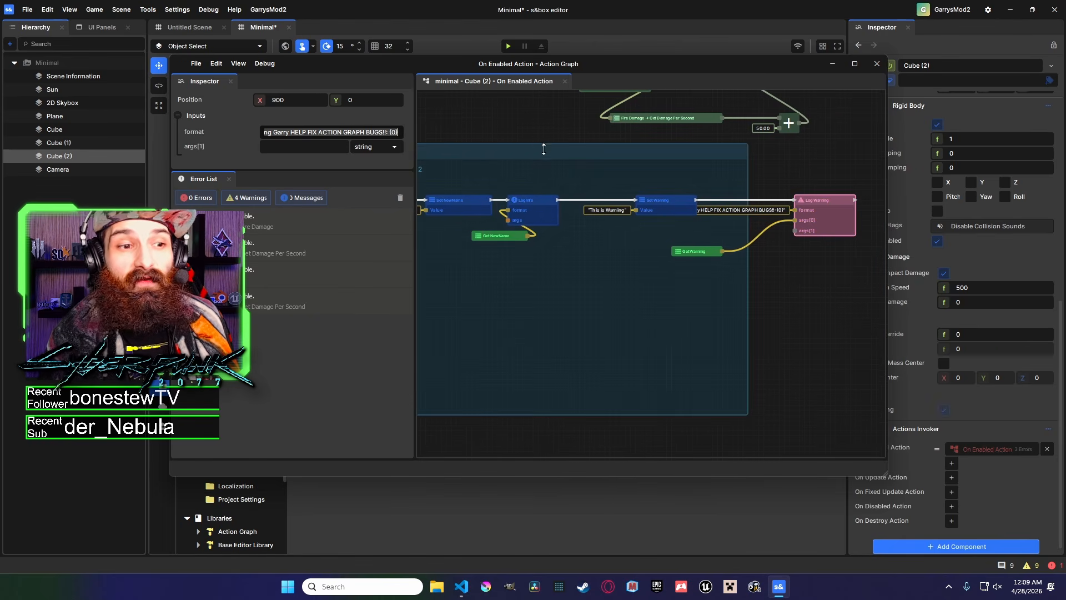
left_click(777, 232)
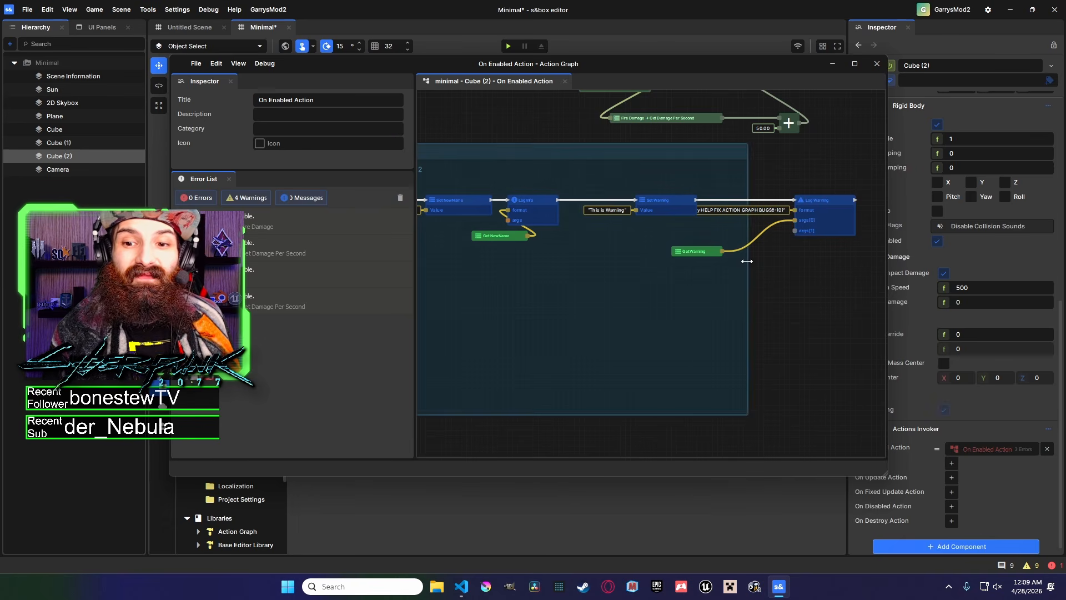
middle_click_drag(773, 276, 691, 228)
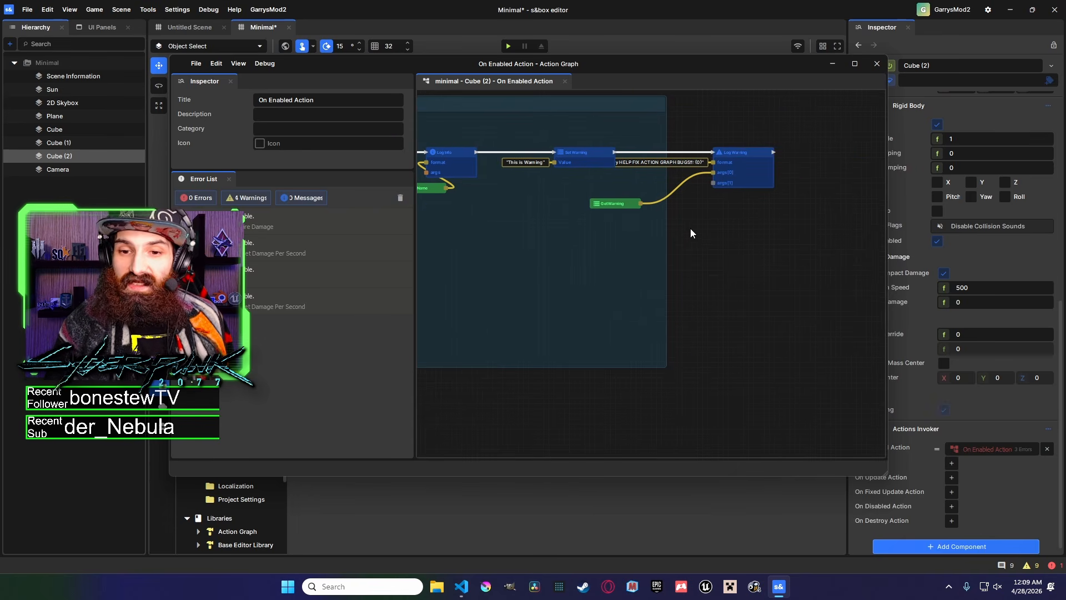
right_click(691, 229)
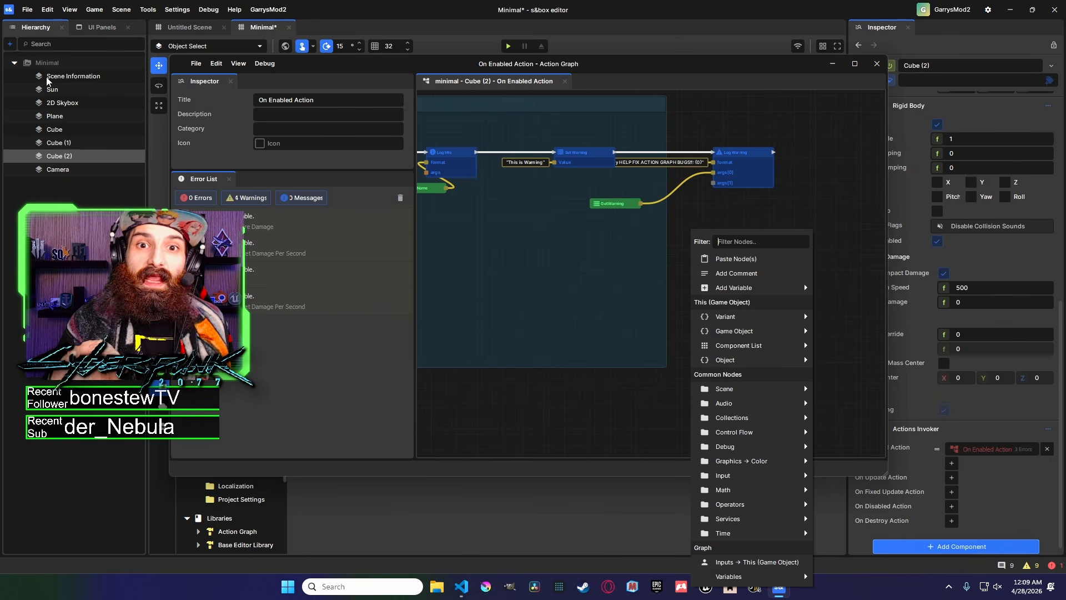
mouse_move(749, 340)
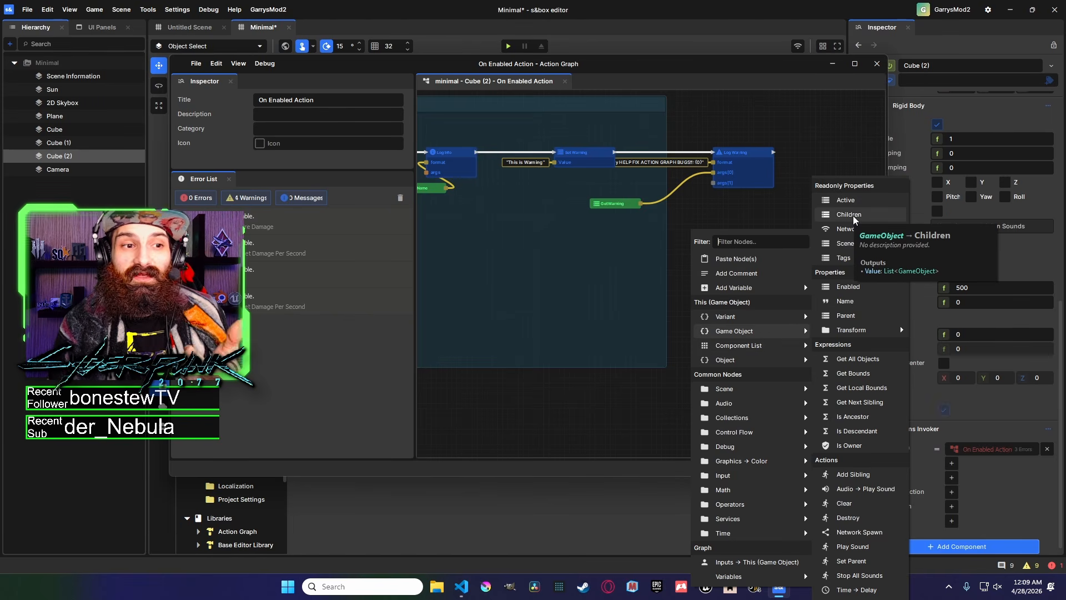
Parent the 2D Skybox object under Sun in the scene hierarchy and expand Sun.
left_click(62, 90)
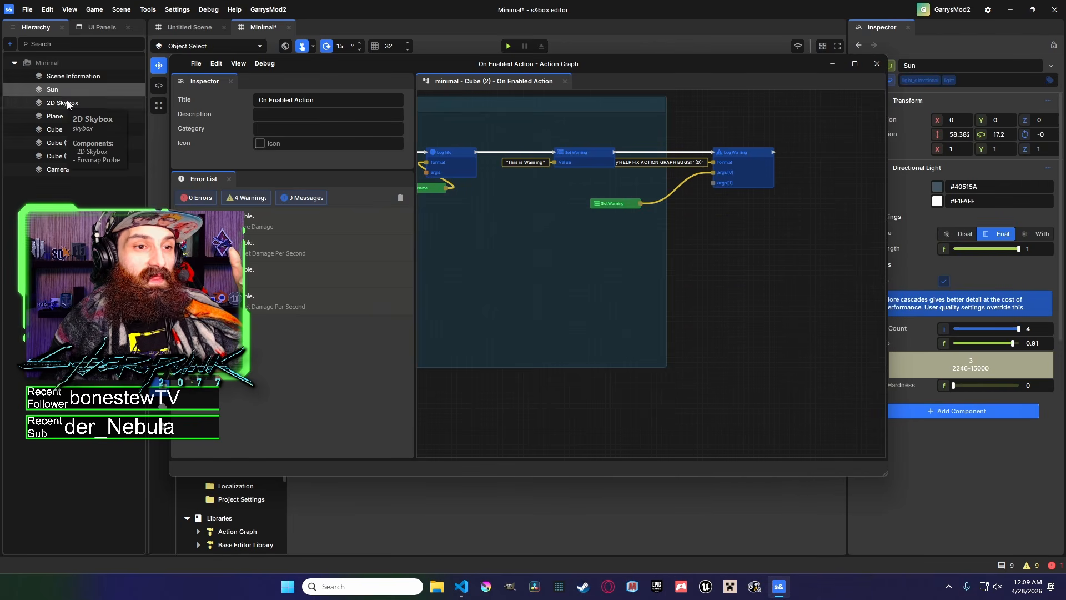
left_click_drag(67, 105, 65, 88)
left_click(26, 88)
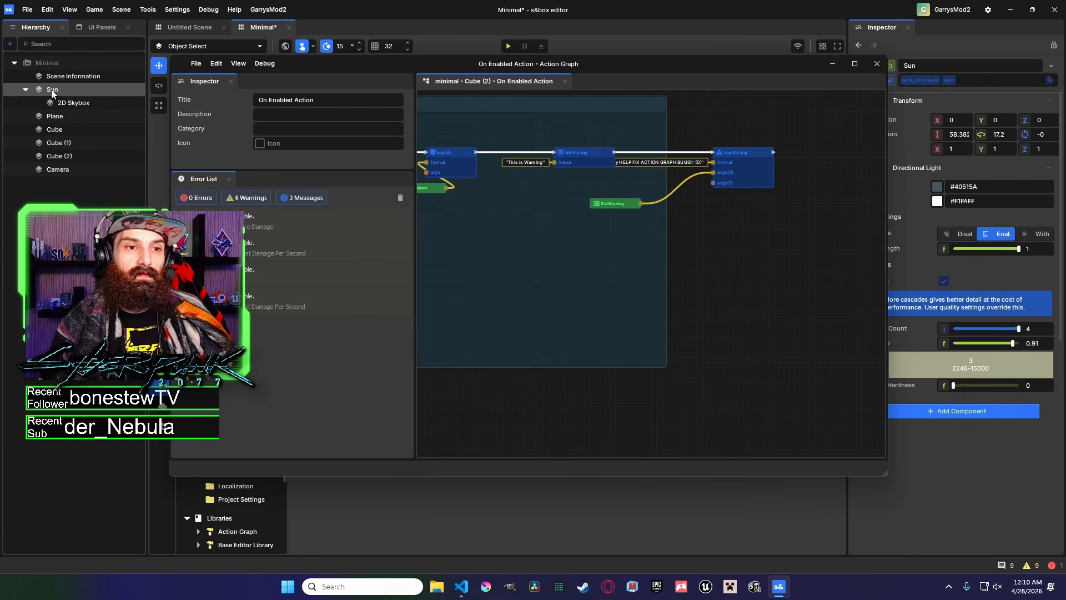
Add a Game Object Get Children node to the graph beside the Get Warning node.
right_click(689, 231)
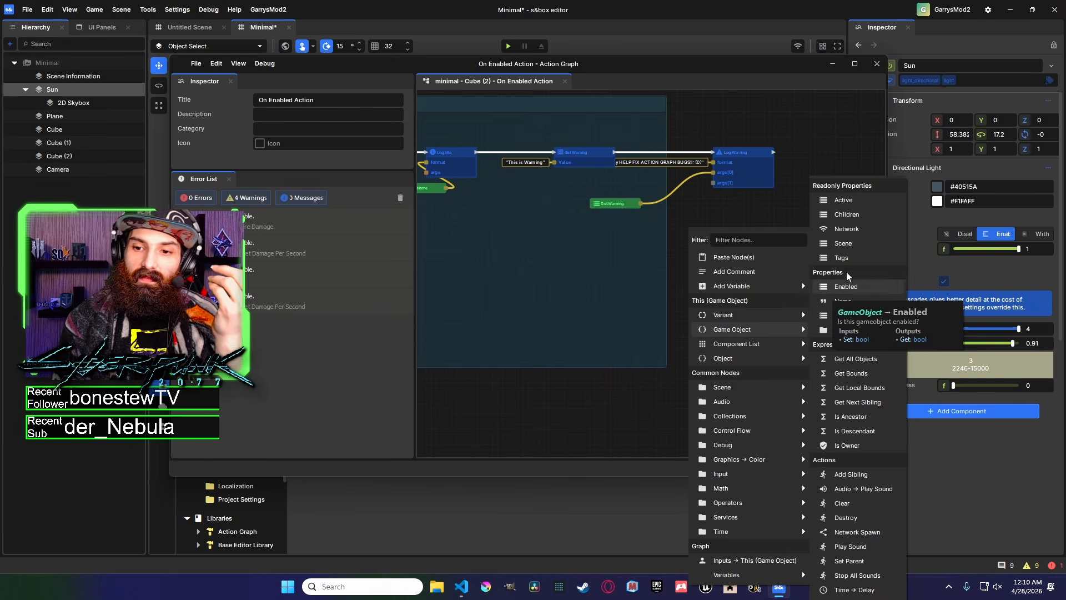
left_click(847, 214)
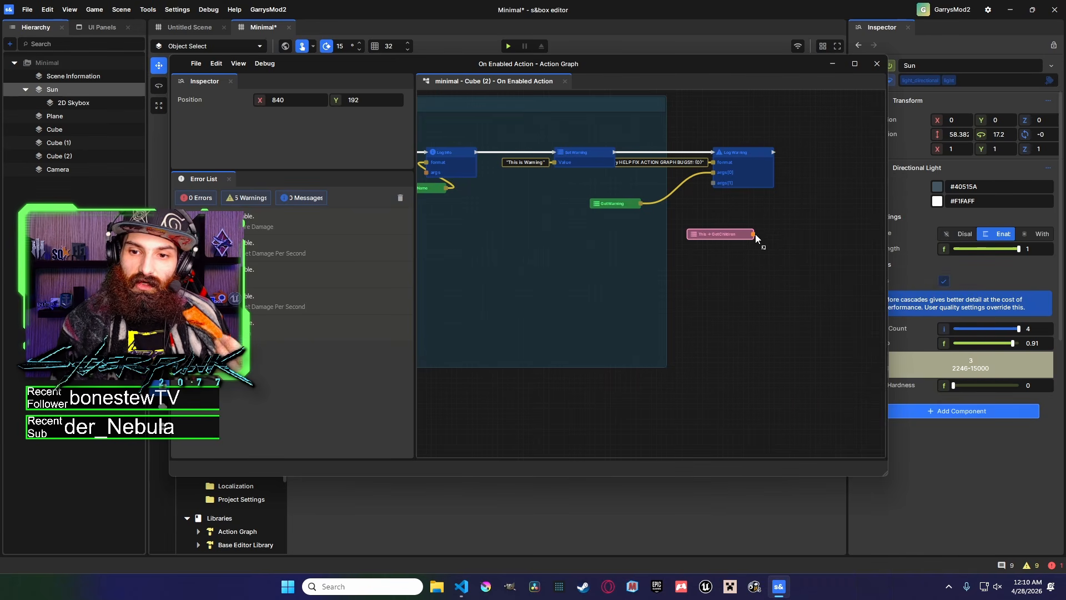
left_click_drag(754, 235, 696, 281)
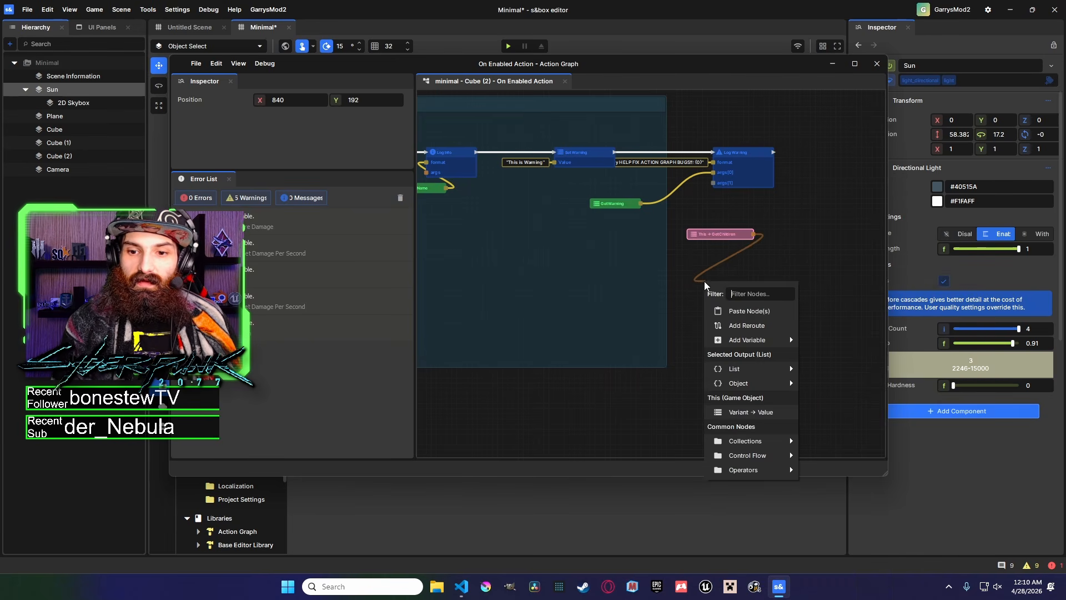
left_click(739, 253)
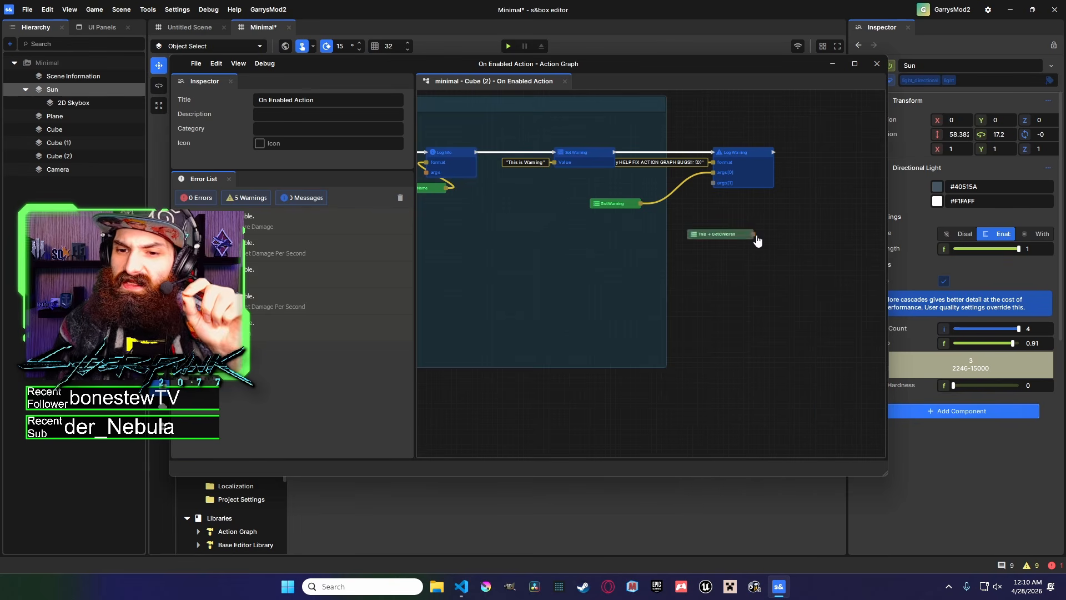
Pull a connection from the Get Children output and browse the List nodes to attach.
scroll(754, 240, "up", 1)
left_click_drag(754, 239, 712, 270)
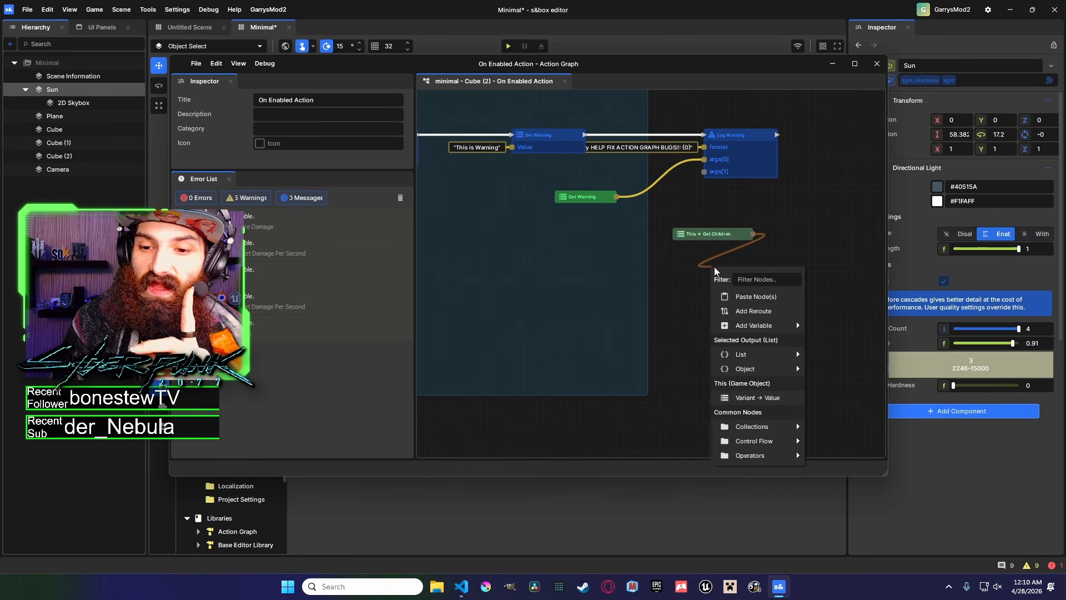
mouse_move(789, 357)
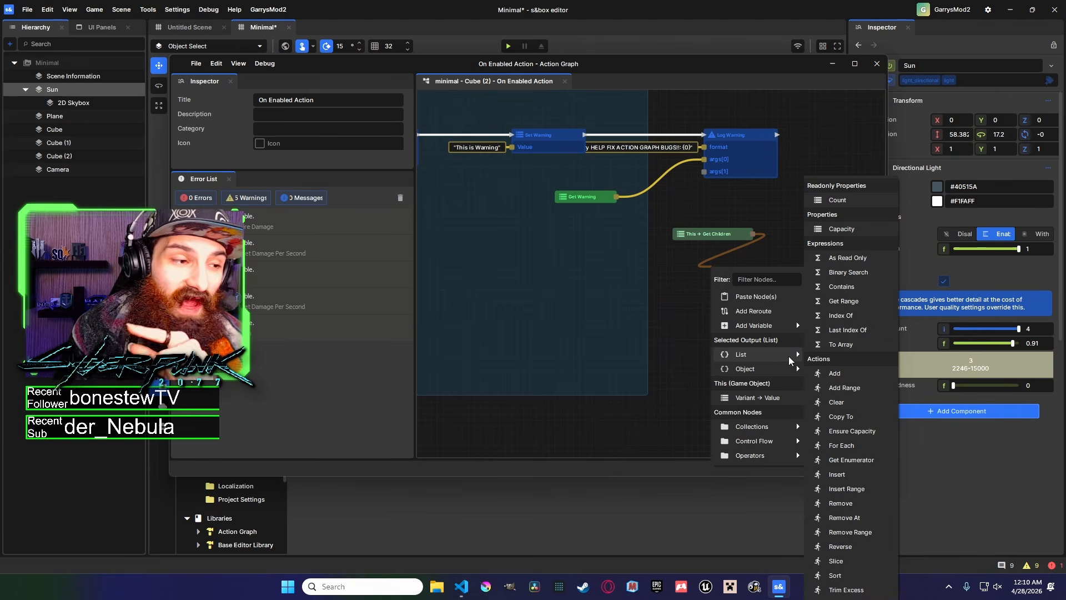
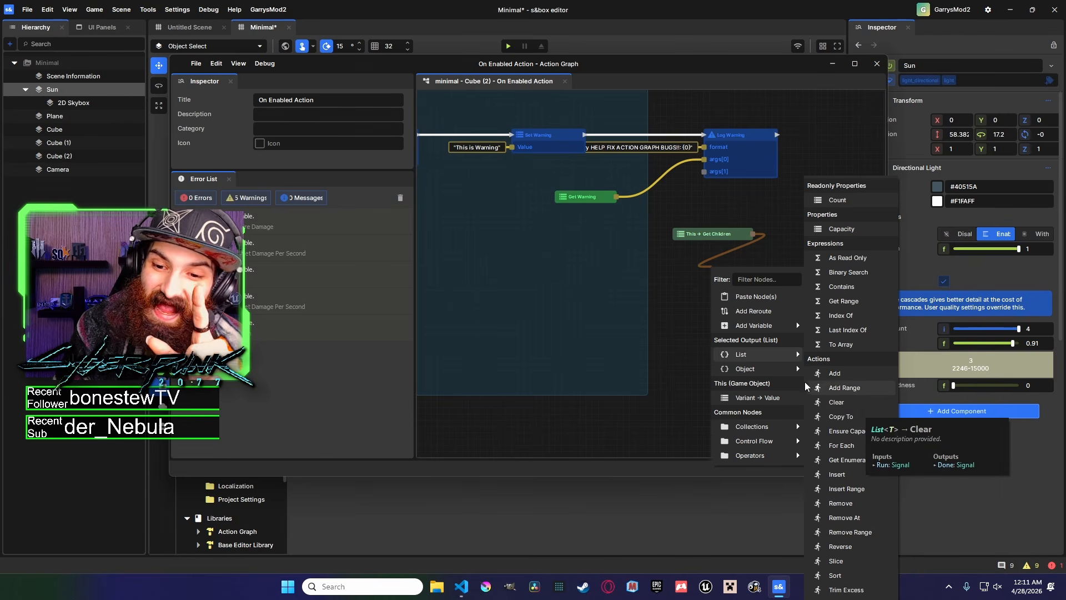
Add a Collections Get Item node connected to the Get Children output.
mouse_move(783, 375)
mouse_move(773, 426)
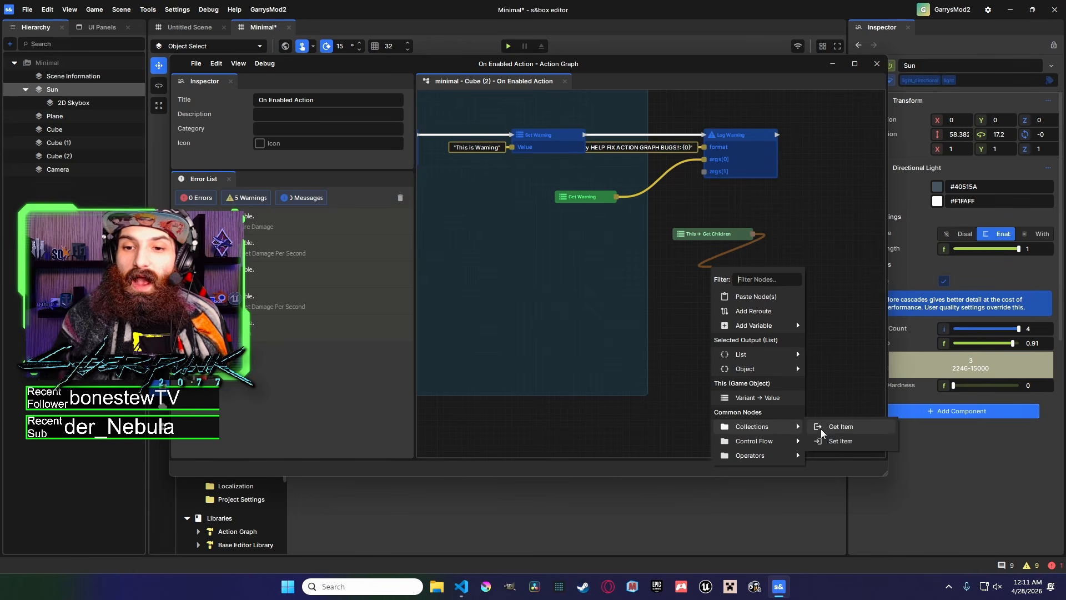
left_click(837, 426)
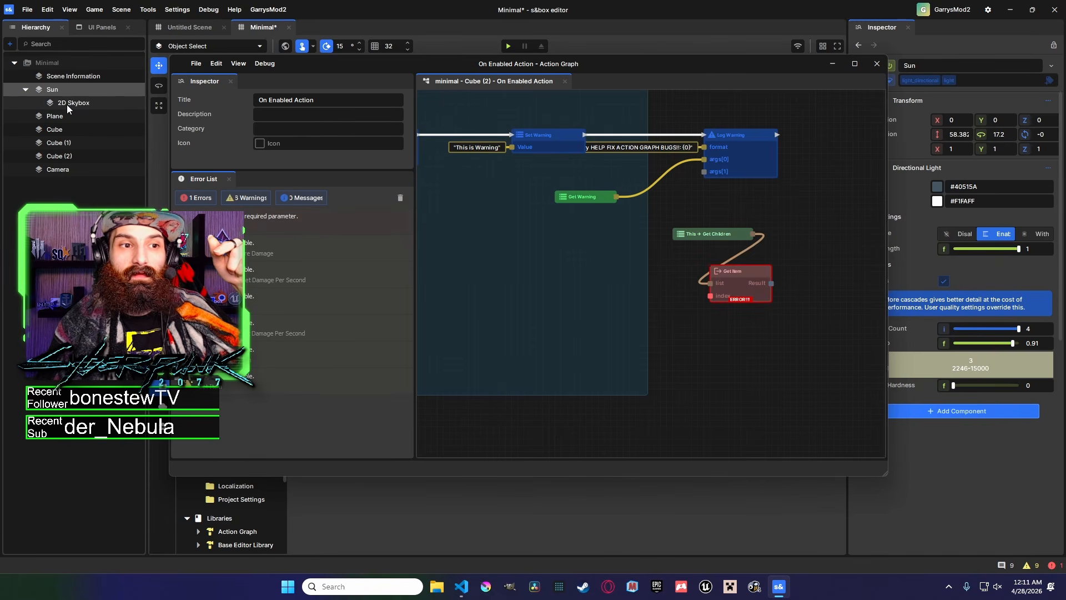
Set the Get Item node's index input to 0.
left_click(733, 272)
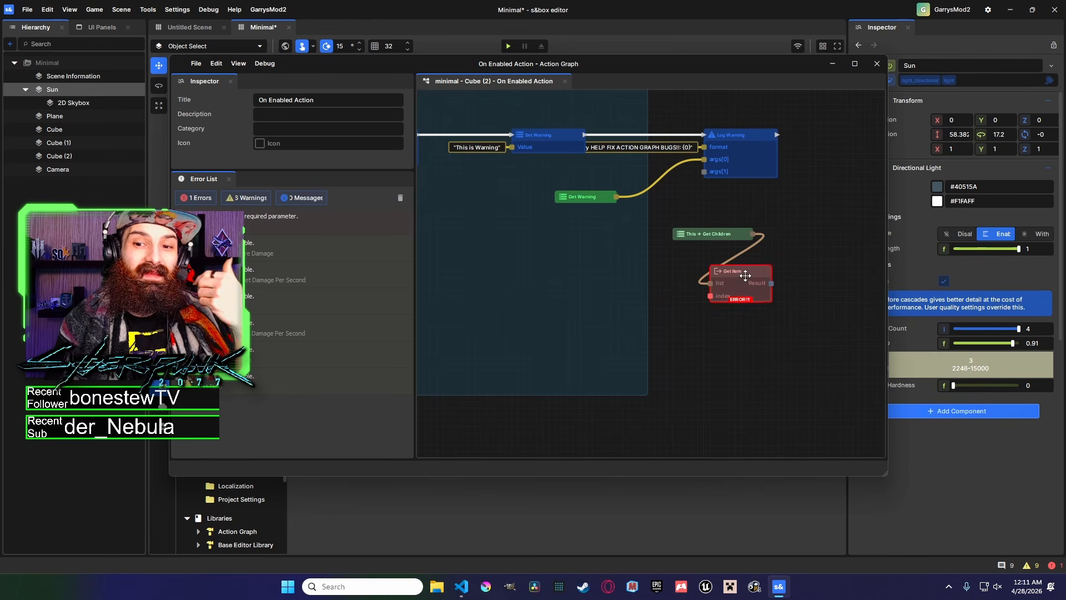
double_click(317, 136)
type("0")
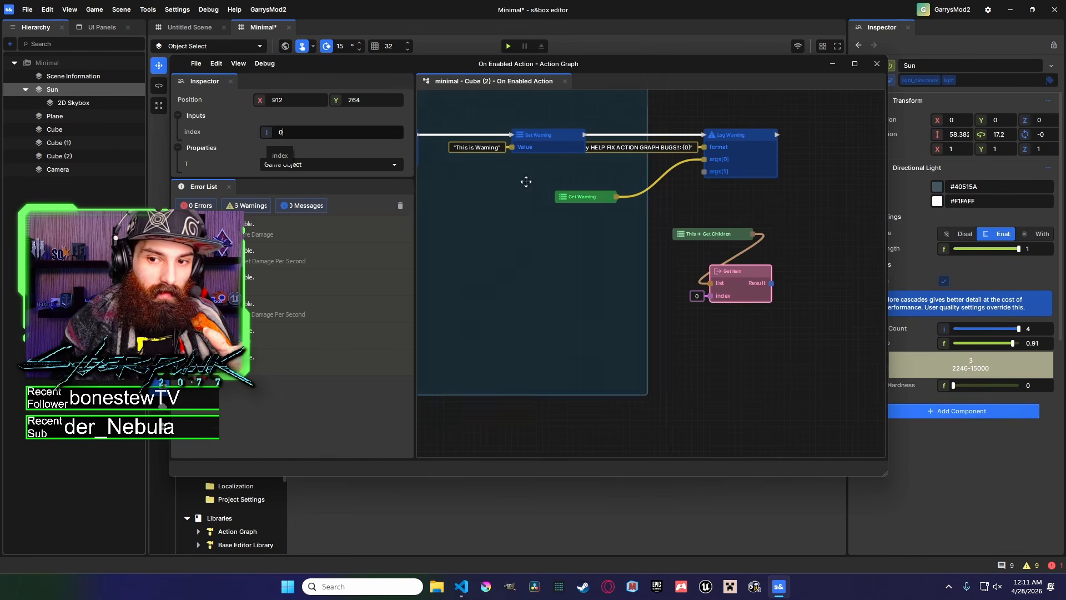
left_click(766, 362)
left_click(743, 273)
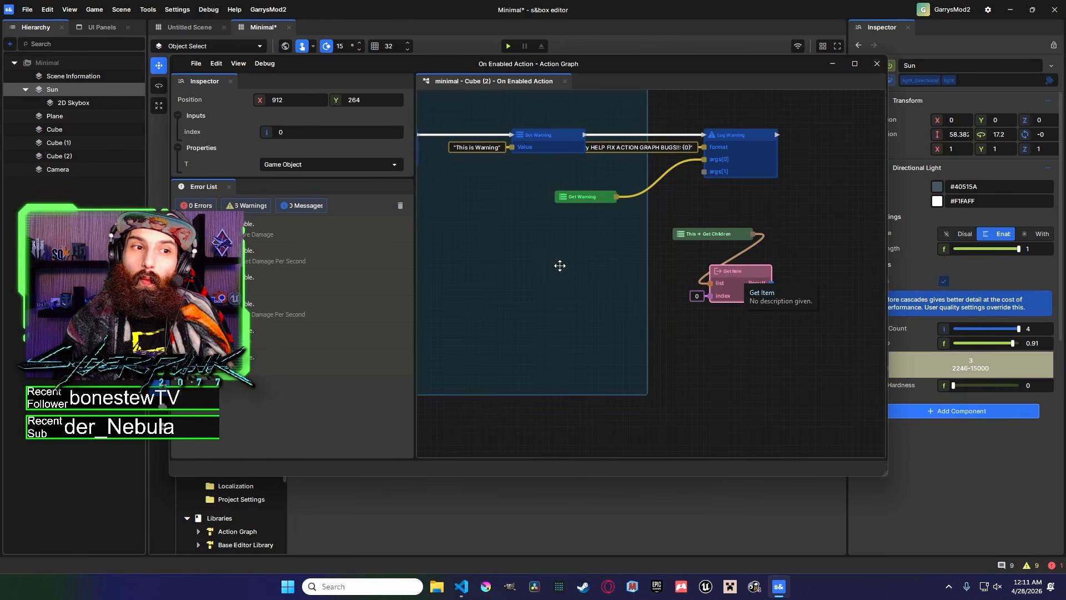
Select the 2D Skybox and Plane objects in the hierarchy to inspect their properties.
left_click(75, 105)
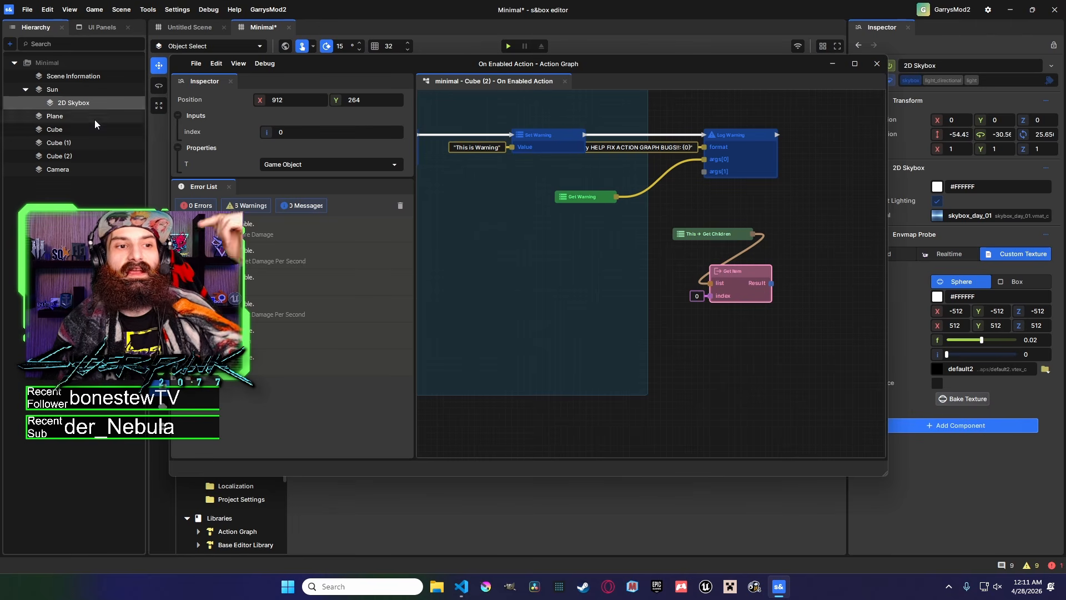
left_click(95, 120)
left_click(758, 344)
middle_click_drag(757, 345, 639, 356)
left_click(621, 297)
left_click_drag(654, 299, 684, 239)
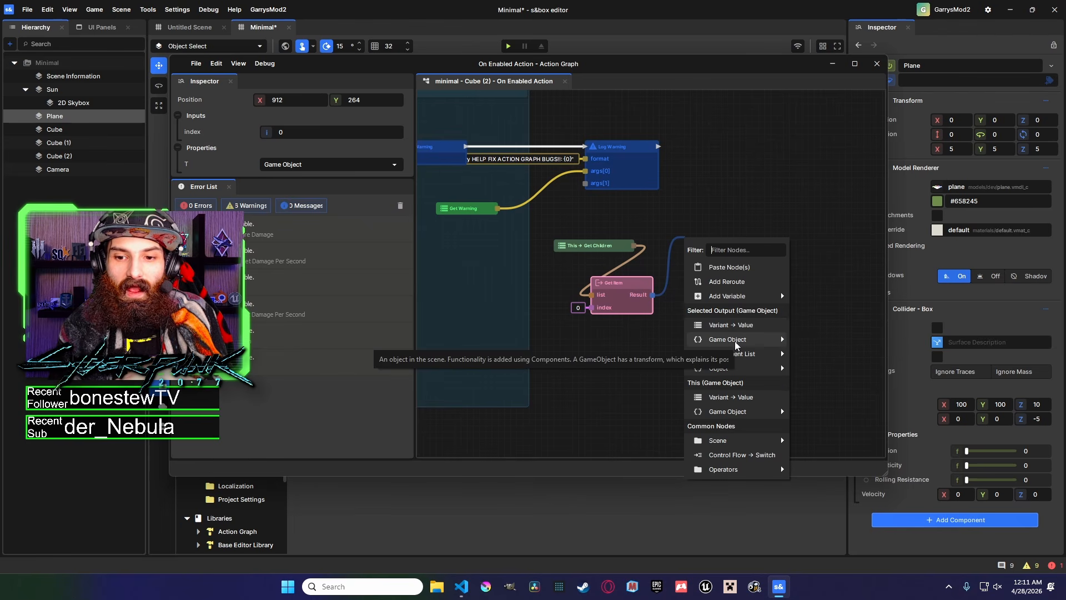
left_click(671, 293)
middle_click_drag(671, 294, 564, 300)
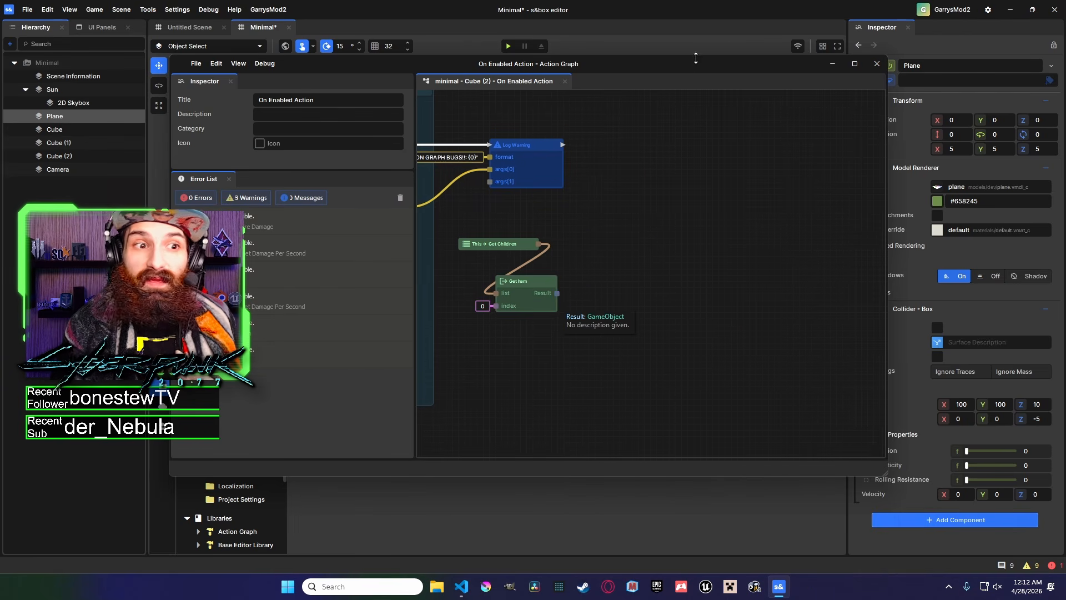
left_click_drag(638, 63, 539, 81)
left_click(60, 103)
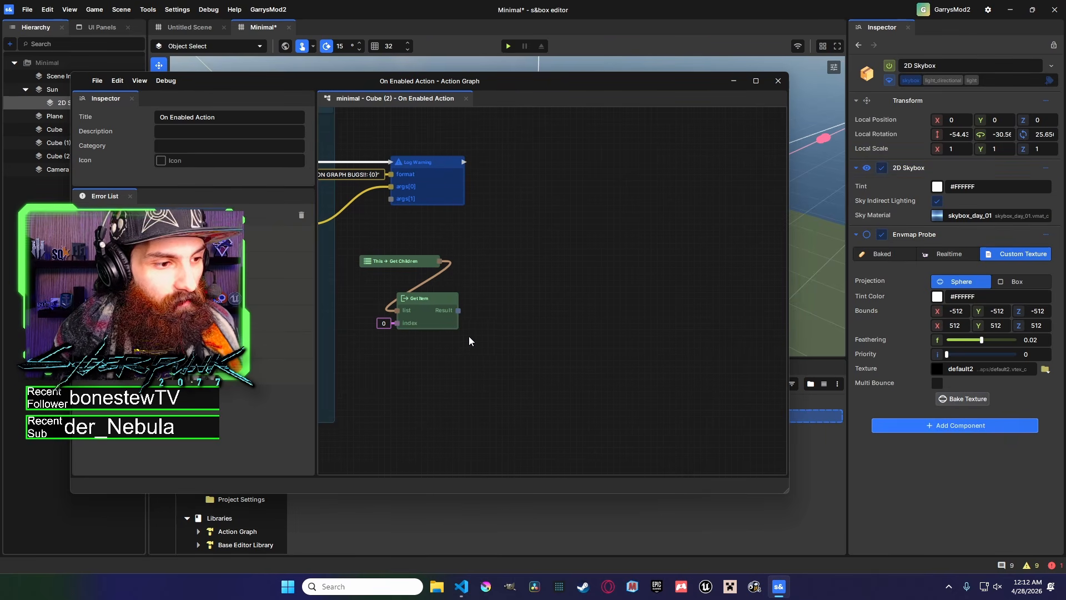
middle_click_drag(467, 335, 556, 325)
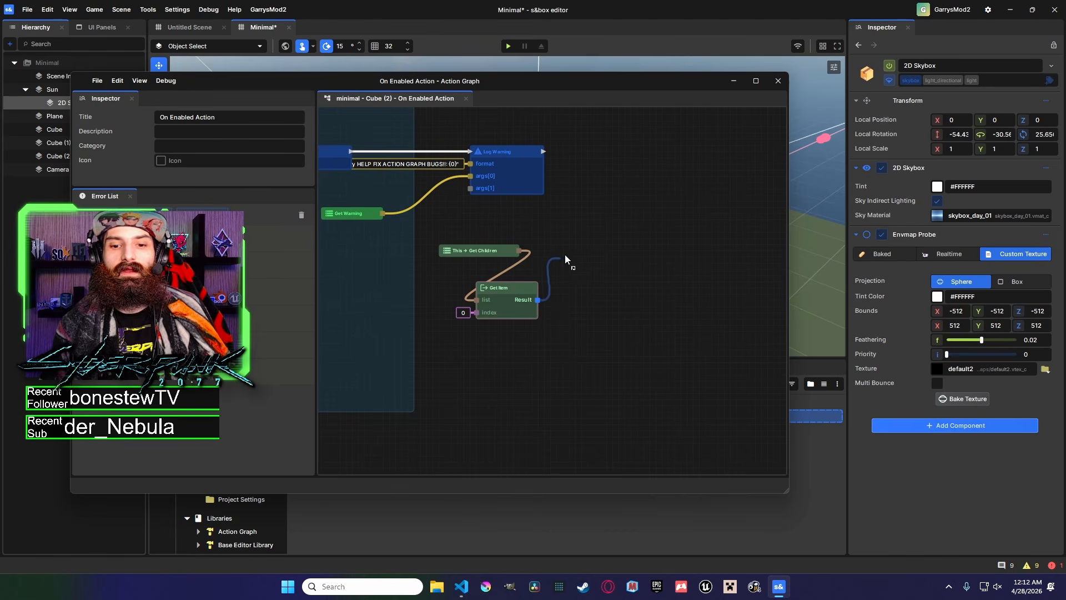
Attach a Fire Damage Get node to the Get Item result and delete it again.
left_click_drag(565, 257, 565, 258)
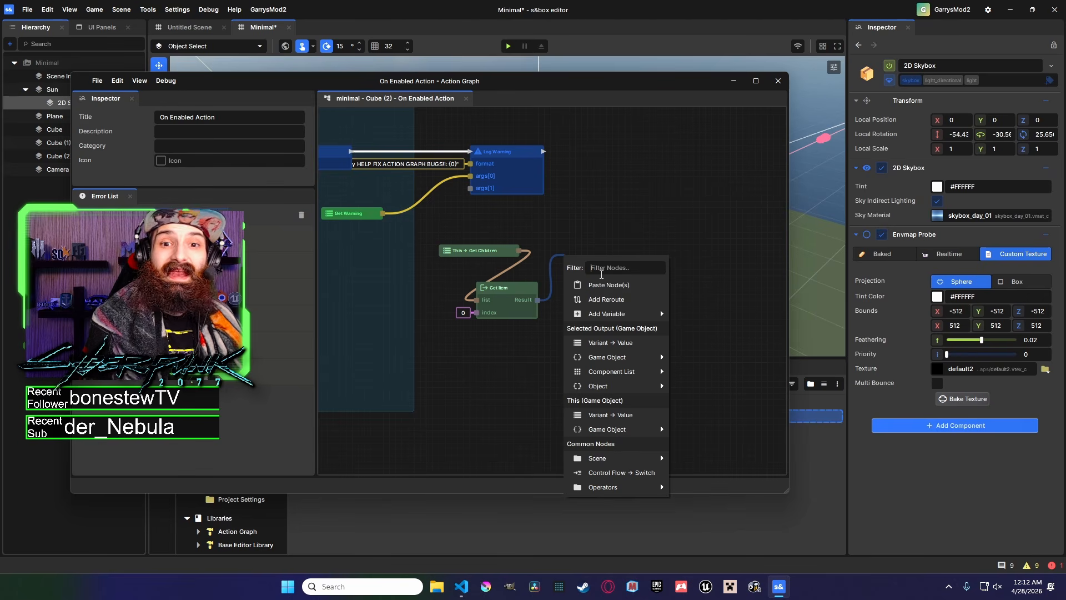
type("2")
key("BackSpace")
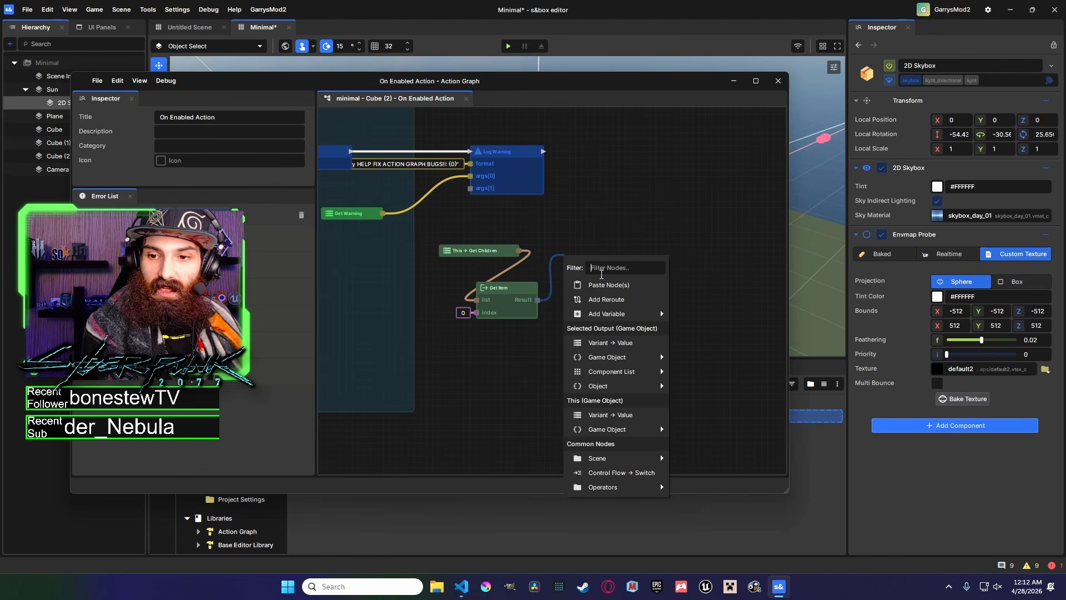
type("fire")
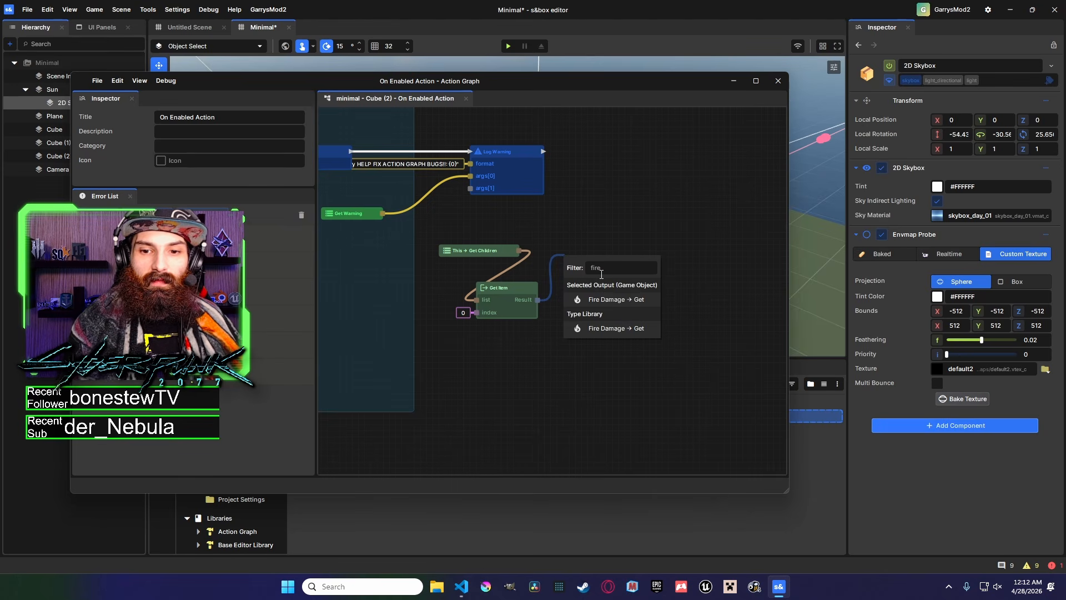
left_click(616, 299)
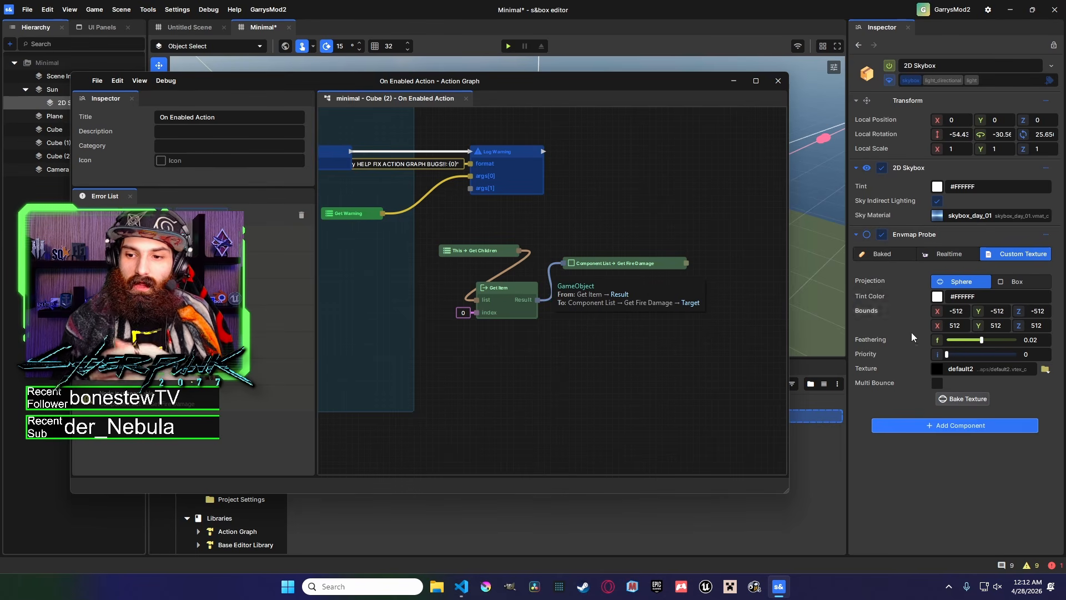
left_click(617, 266)
key("Delete")
left_click_drag(538, 300, 547, 262)
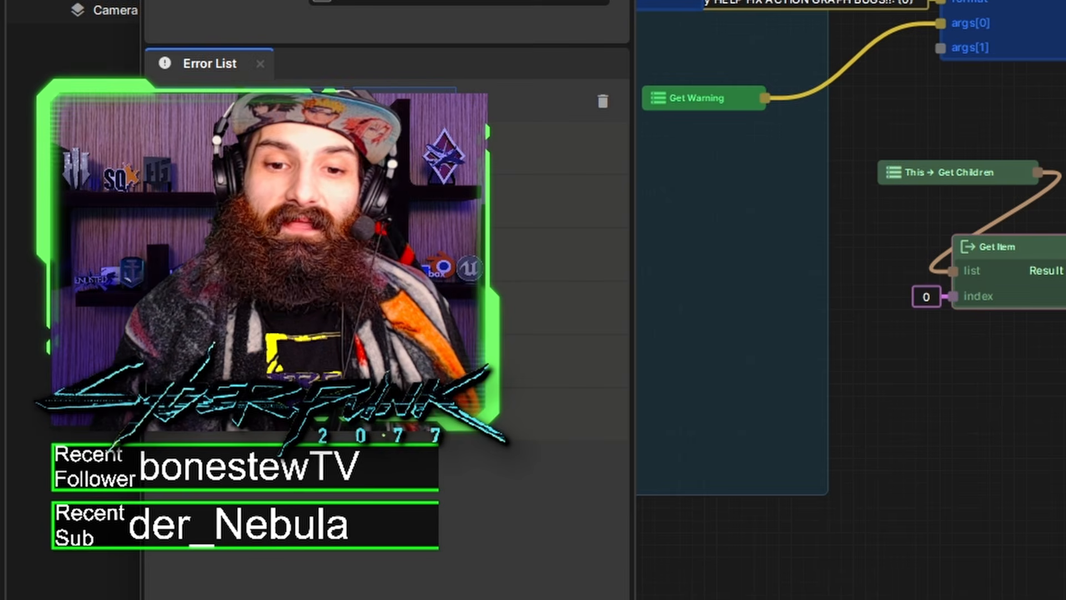
middle_click_drag(579, 278, 666, 292)
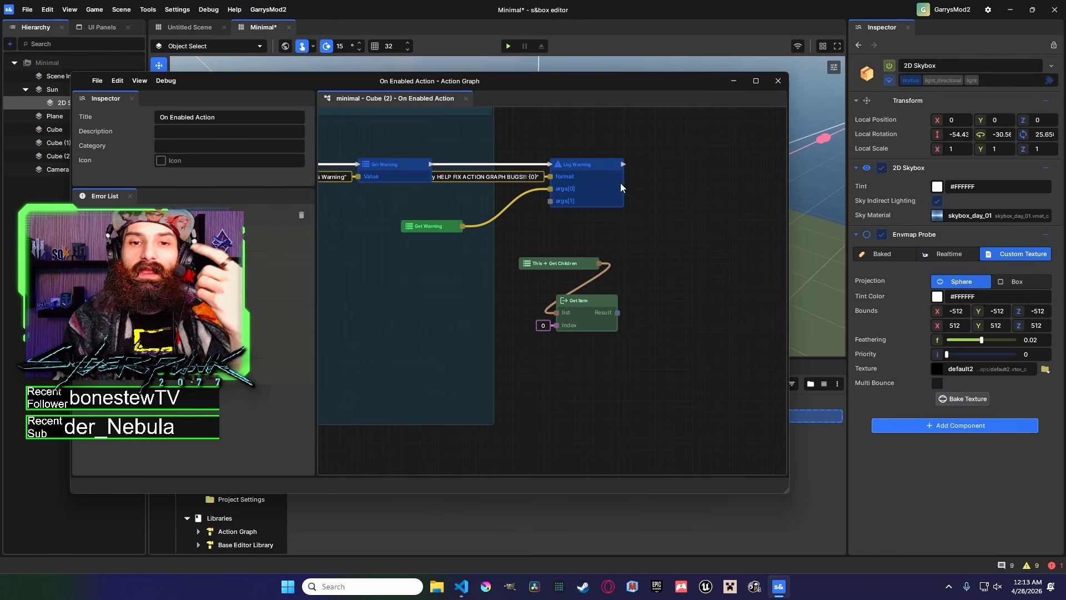
middle_click_drag(497, 178, 608, 181)
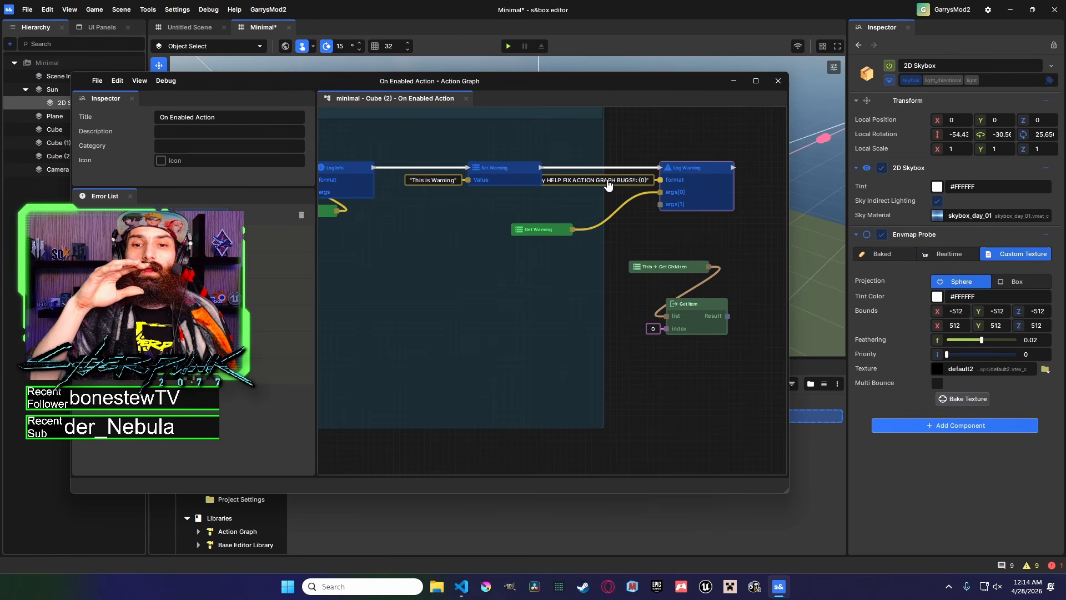
middle_click_drag(668, 115, 535, 198)
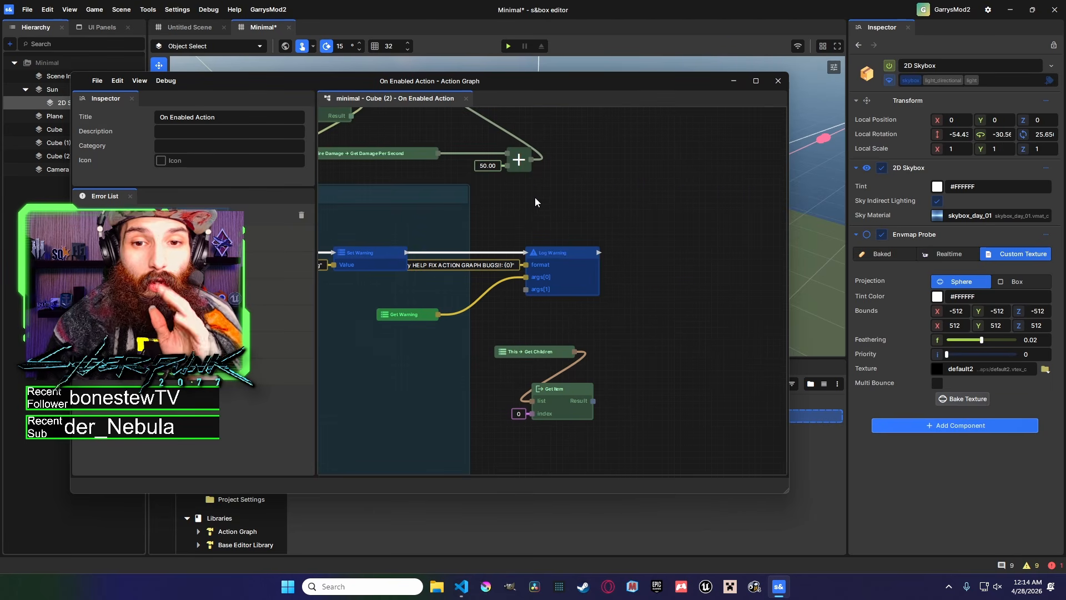
right_click(574, 167)
left_click(594, 163)
middle_click_drag(591, 144, 517, 168)
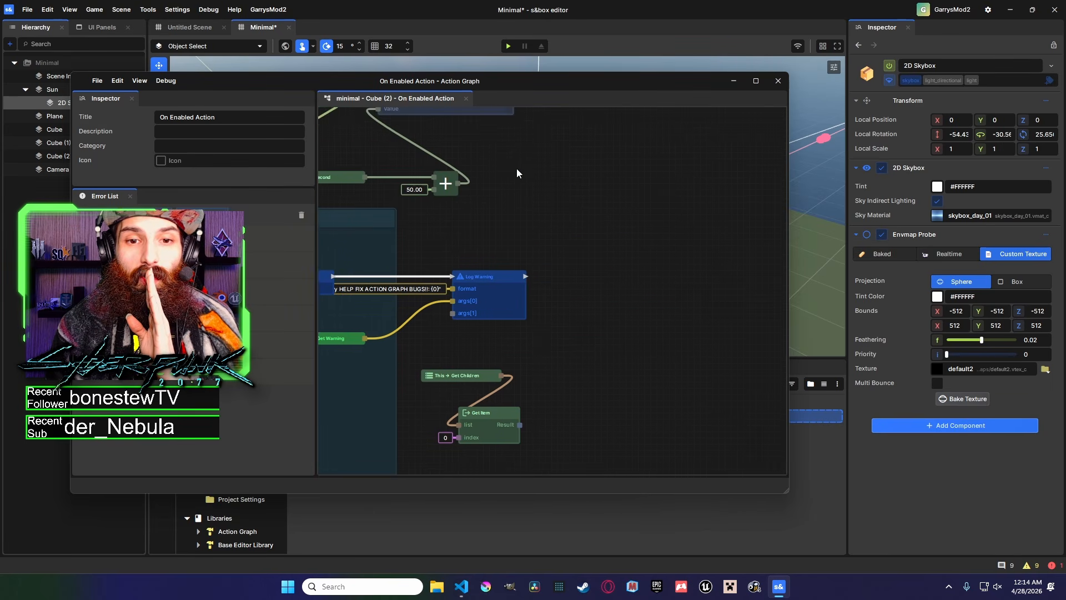
Browse the add-node menu's Component List and Scene categories and search for spawn nodes.
right_click(549, 165)
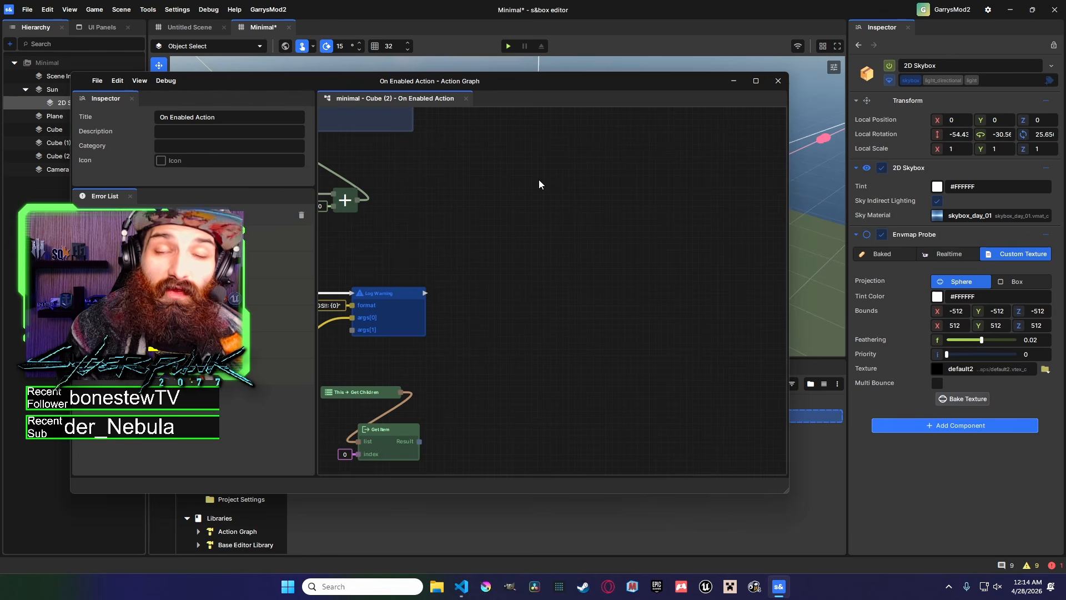
right_click(539, 182)
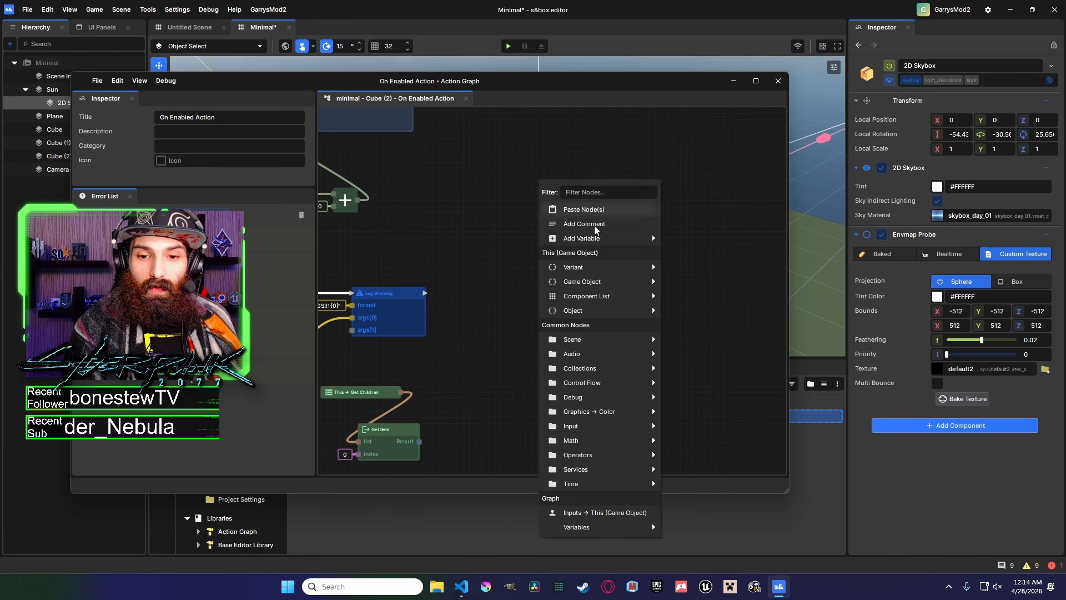
mouse_move(609, 376)
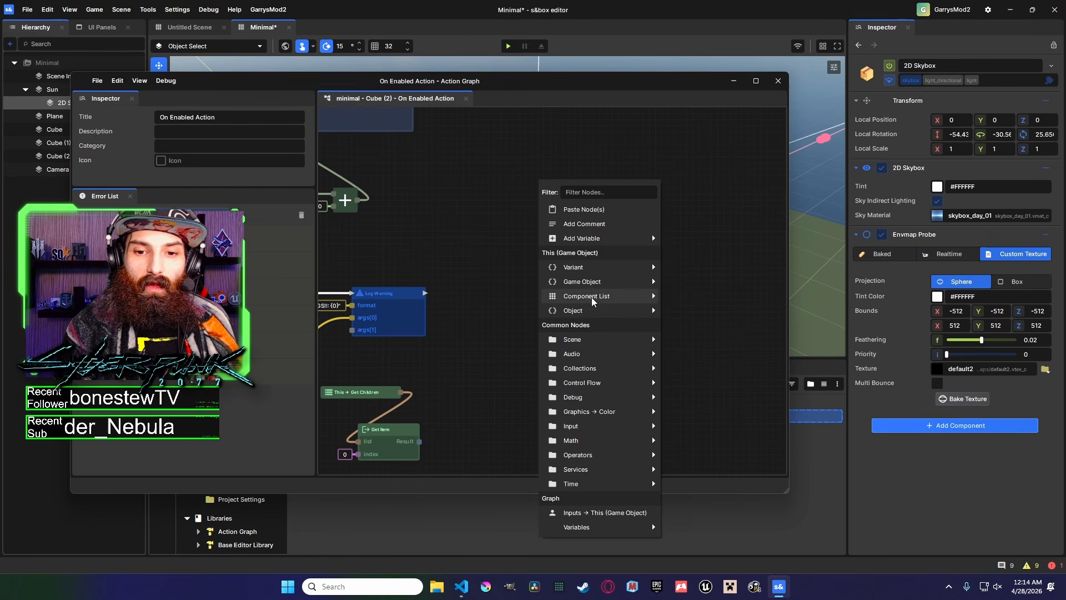
mouse_move(583, 270)
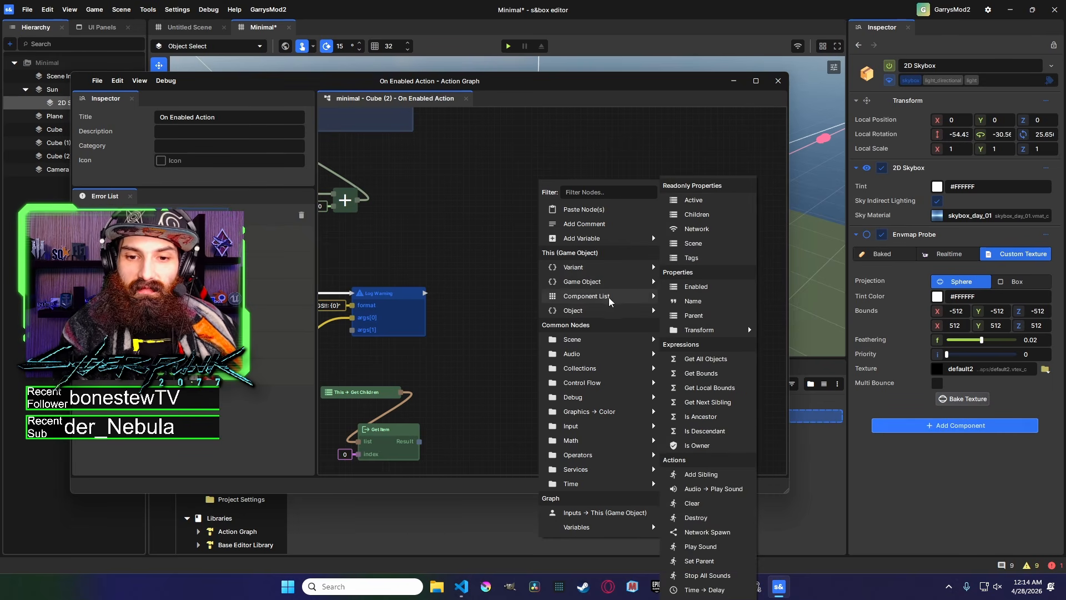
mouse_move(615, 298)
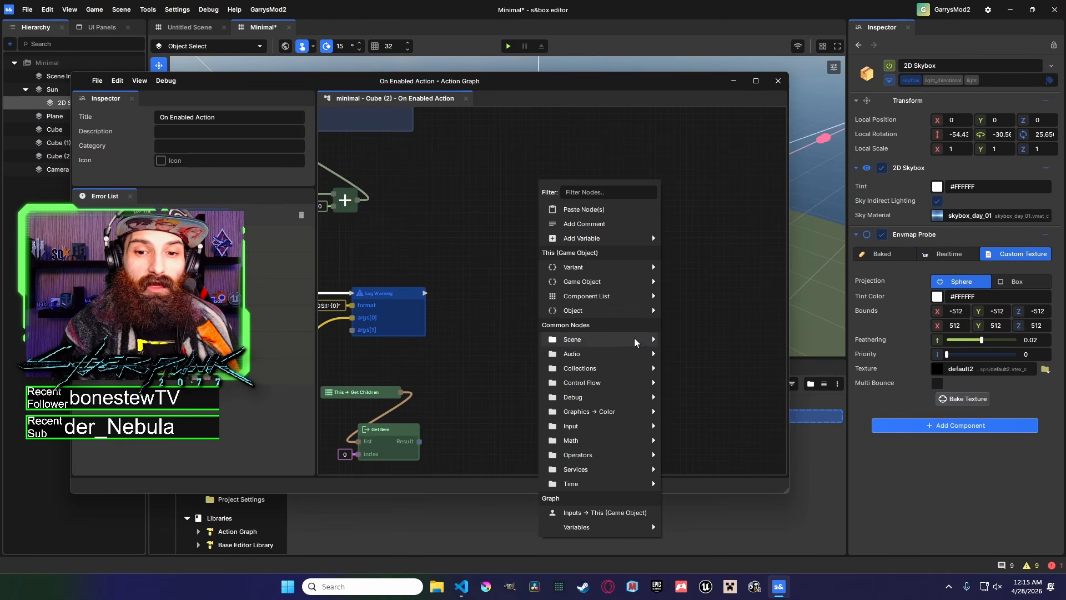
mouse_move(636, 342)
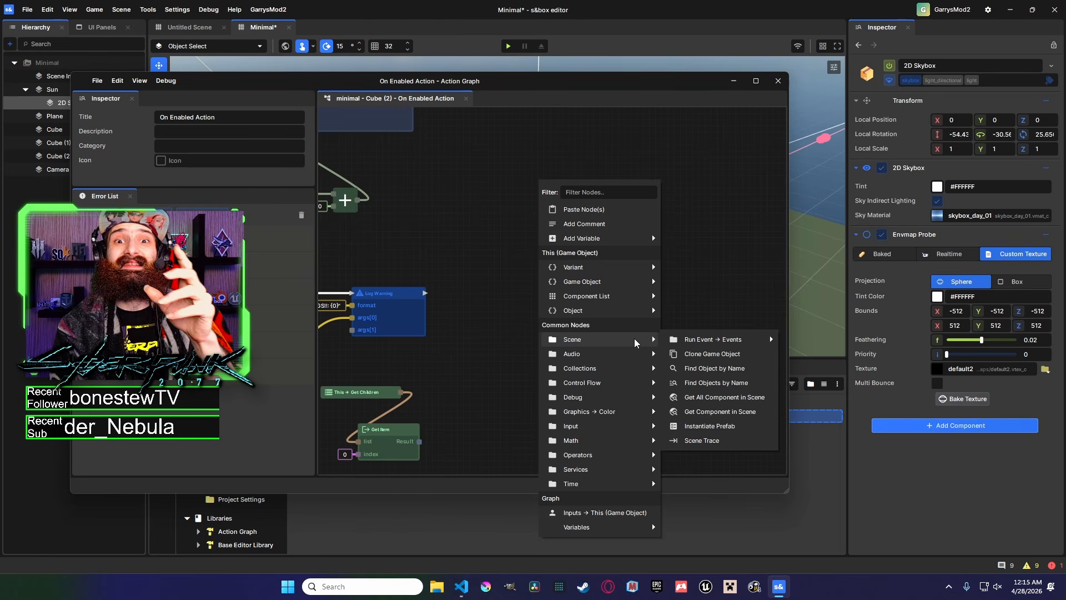
mouse_move(696, 344)
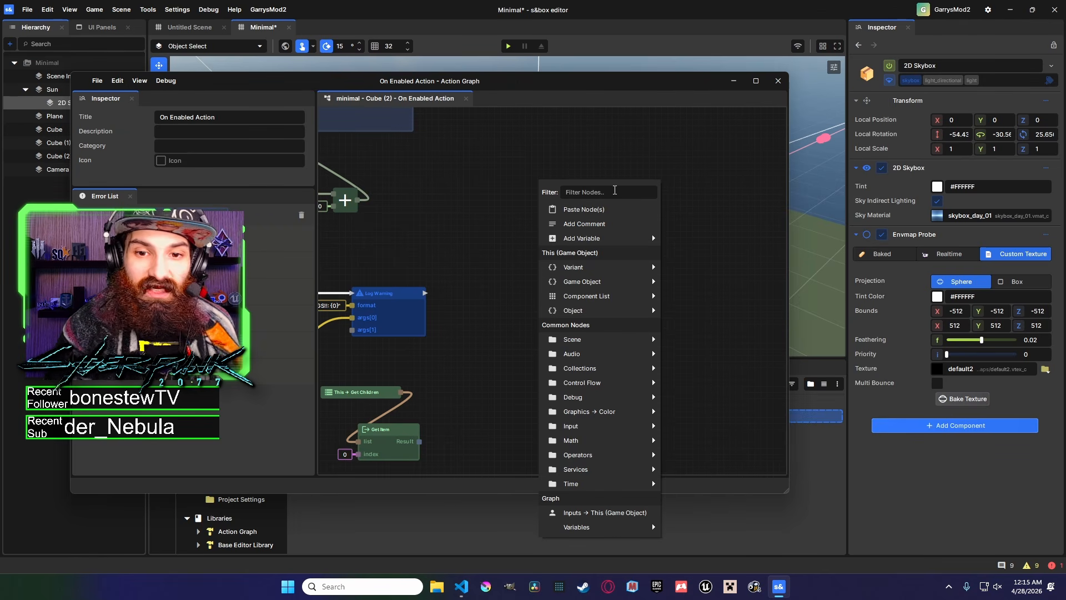
type("spawn")
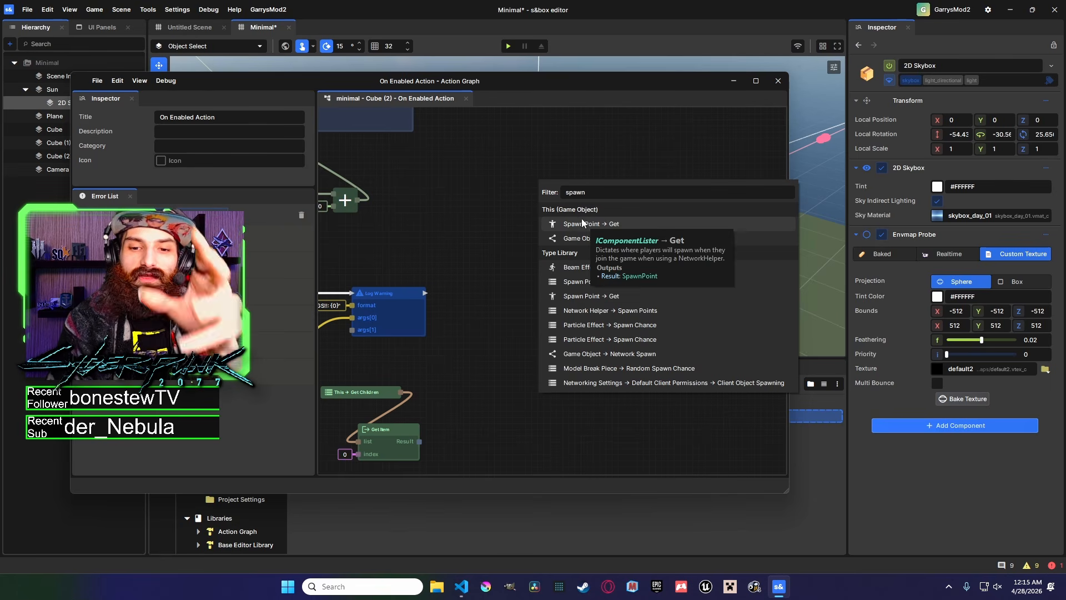
Add a Scene Find Objects by Name node to the empty graph area.
right_click(517, 155)
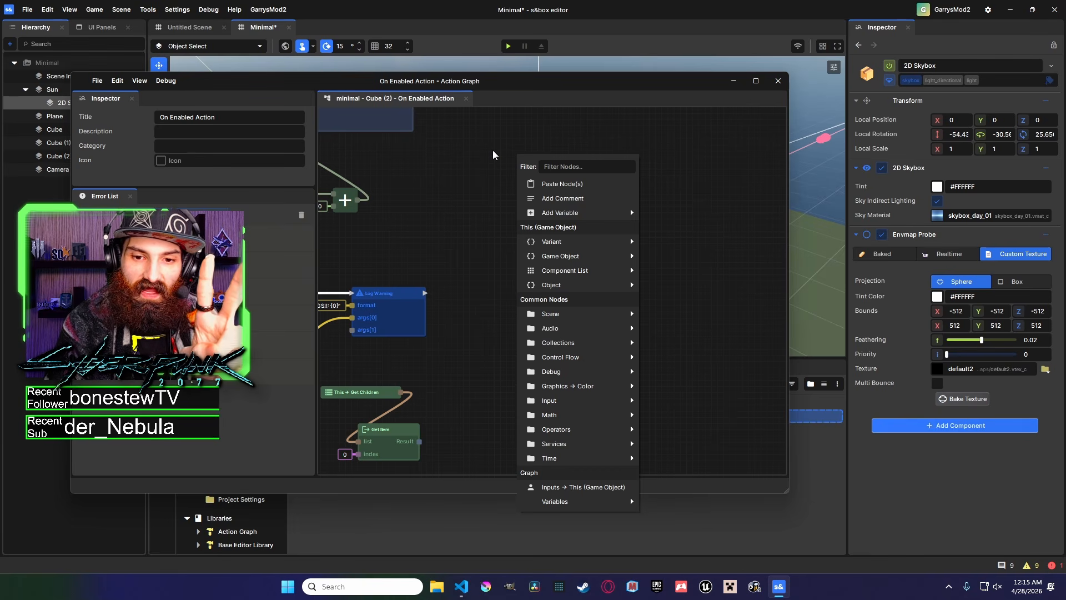
mouse_move(600, 314)
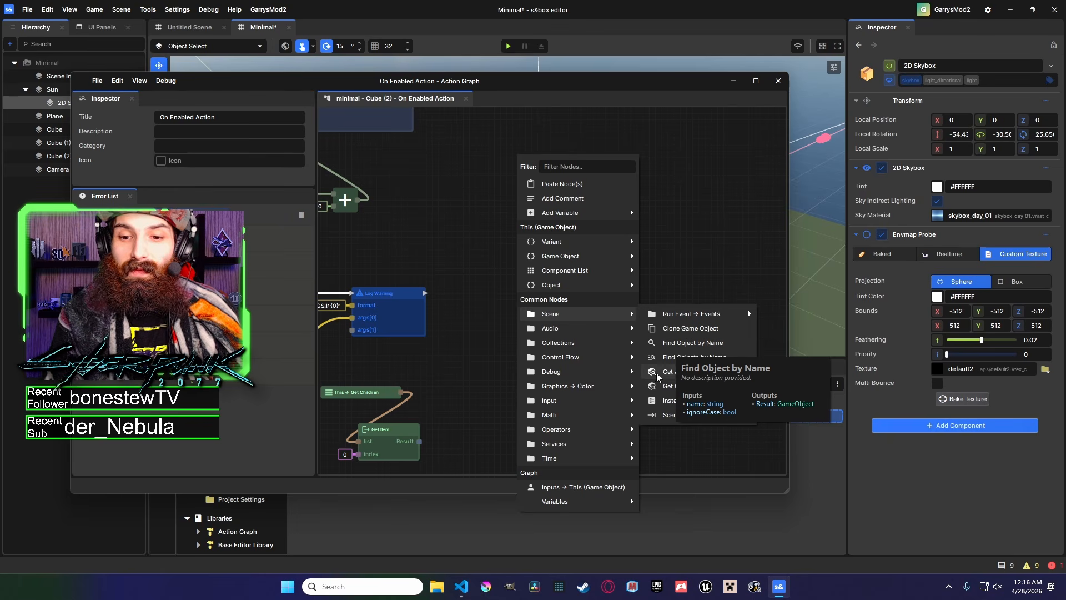
left_click(713, 358)
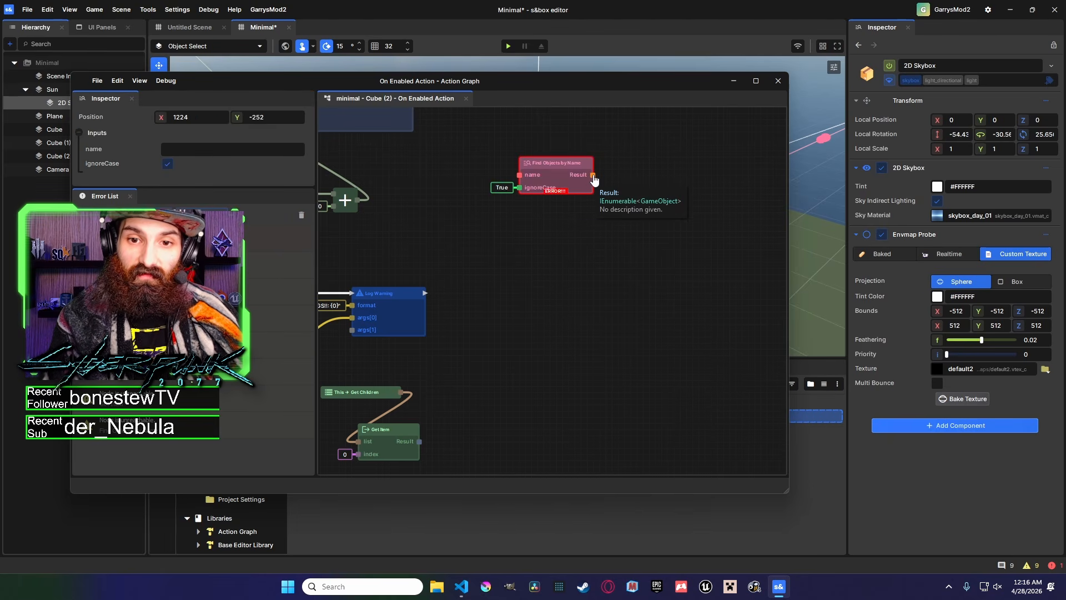
Connect a For Each node to the Find Objects by Name result.
left_click_drag(593, 176, 631, 215)
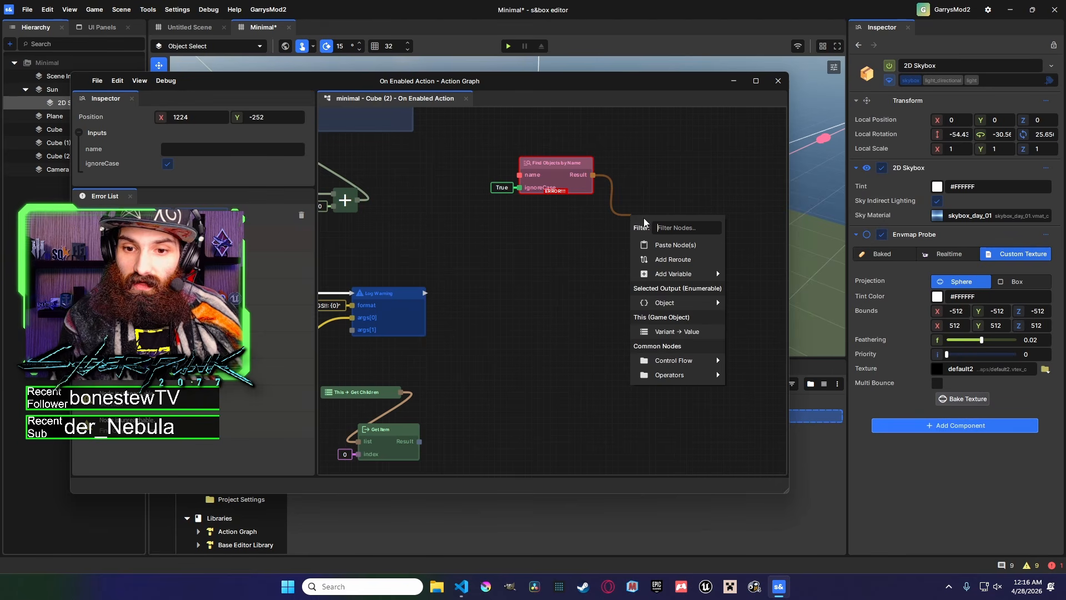
mouse_move(687, 366)
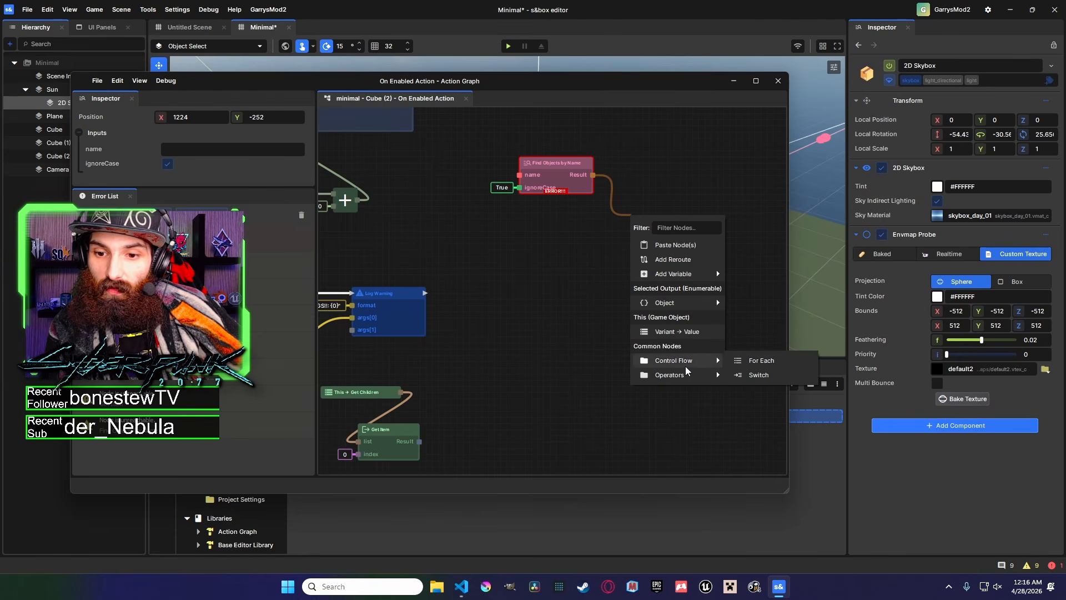
left_click(755, 375)
left_click(707, 325)
middle_click_drag(672, 267, 857, 372)
scroll(607, 267, "up", 1)
scroll(749, 346, "down", 2)
scroll(510, 305, "up", 1)
middle_click_drag(749, 348, 466, 294)
left_click_drag(572, 288, 627, 311)
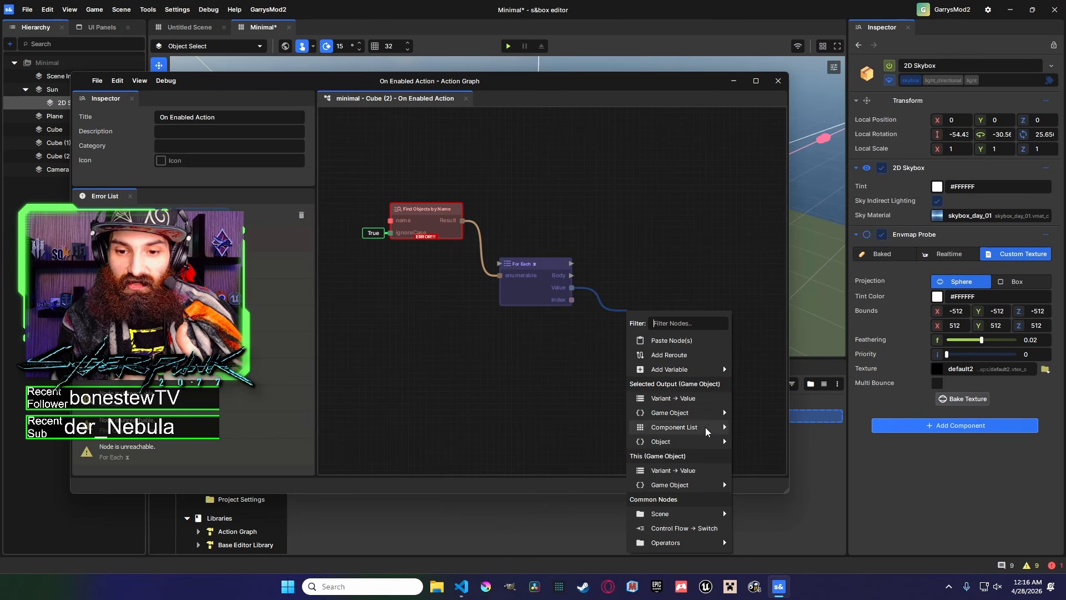
mouse_move(711, 419)
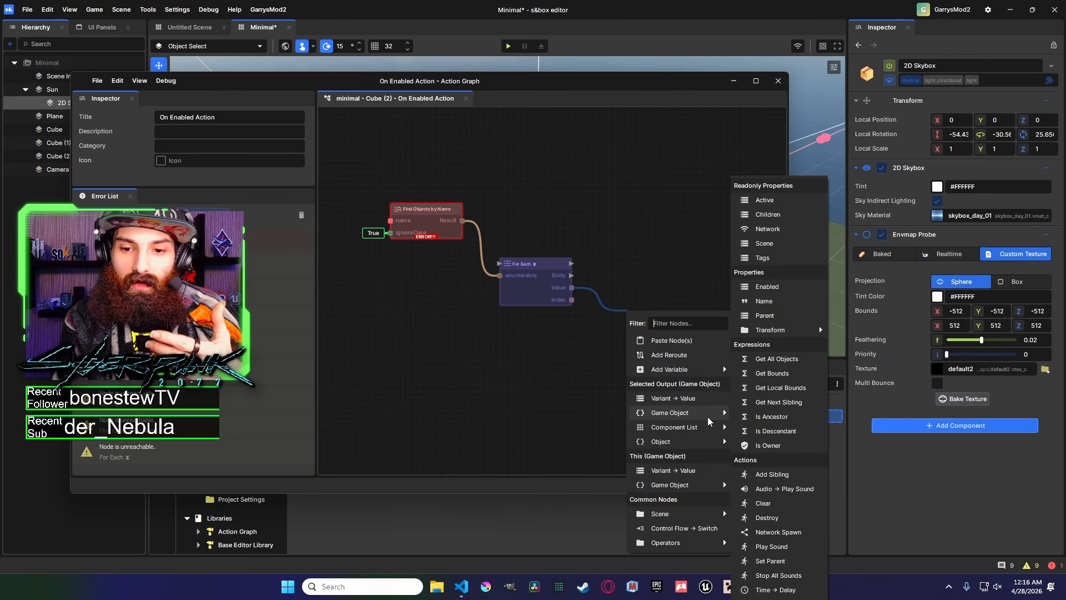
left_click(592, 266)
middle_click_drag(577, 294, 545, 308)
left_click_drag(539, 301, 607, 280)
left_click(569, 301)
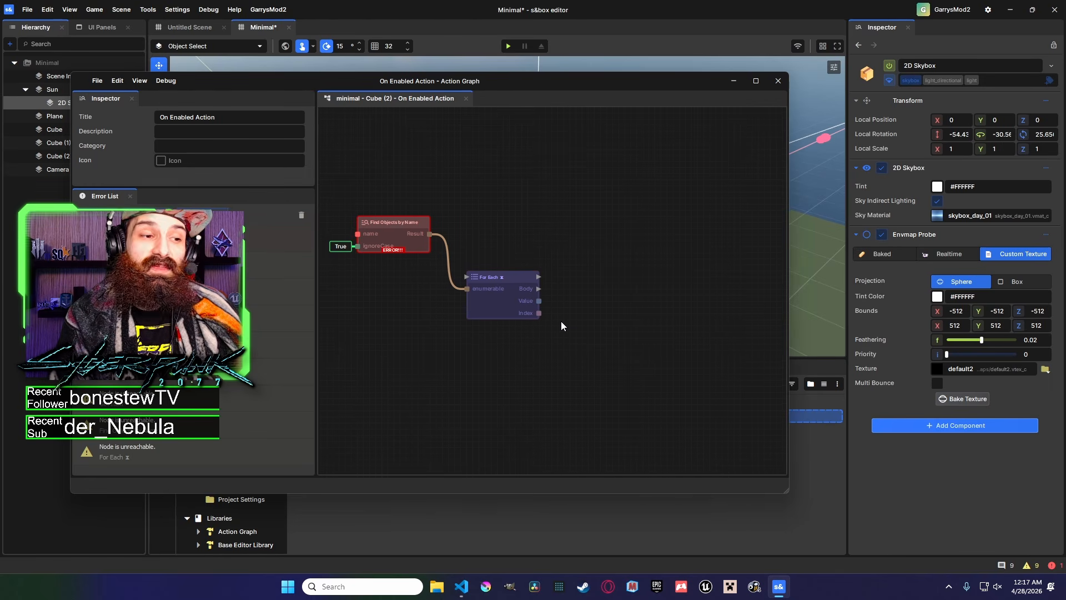
Add an Input Pressed node to the graph near the Find Objects by Name node.
middle_click_drag(572, 322, 609, 325)
mouse_move(543, 331)
middle_mouse_down()
mouse_move(666, 319)
mouse_move(699, 303)
middle_mouse_up()
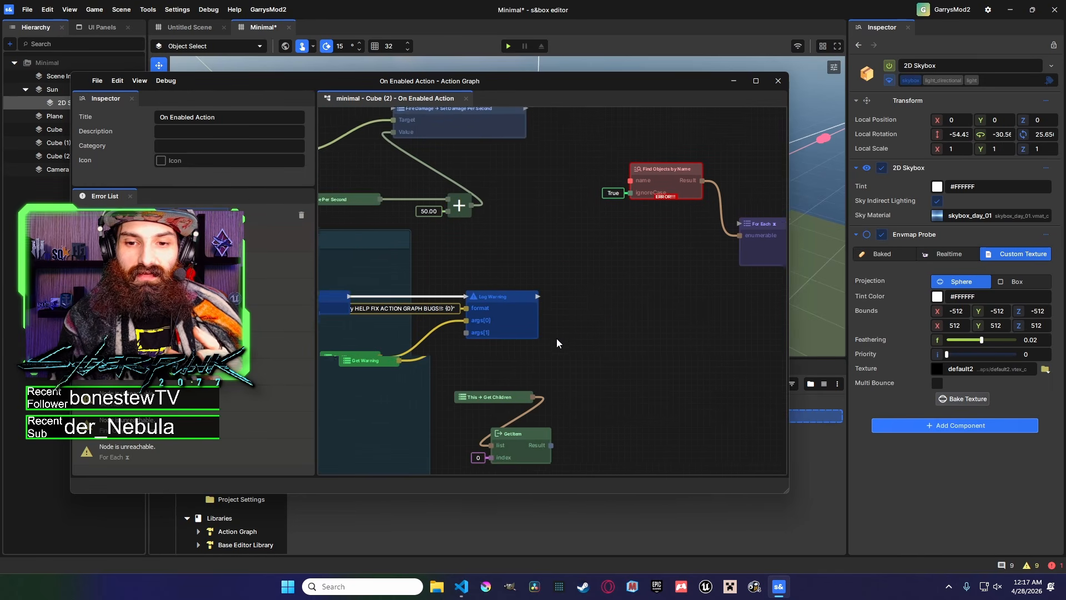
middle_click_drag(573, 340, 428, 336)
middle_click_drag(617, 311, 454, 328)
middle_click_drag(553, 302, 725, 272)
mouse_move(584, 277)
middle_mouse_down()
mouse_move(602, 251)
mouse_move(578, 264)
middle_mouse_up()
scroll(579, 264, "down", 1)
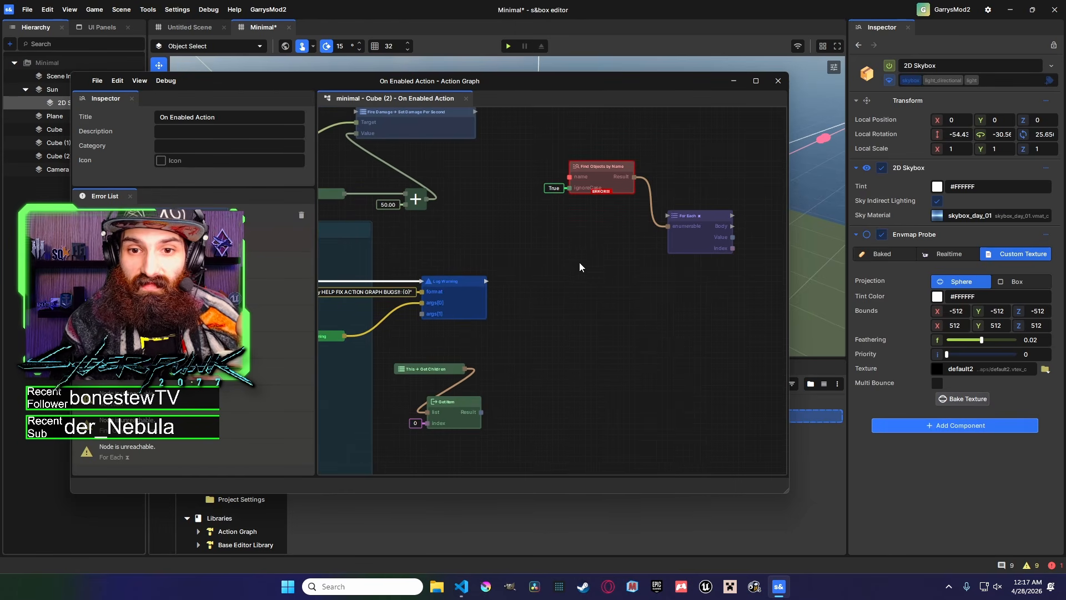
right_click(579, 267)
mouse_move(611, 383)
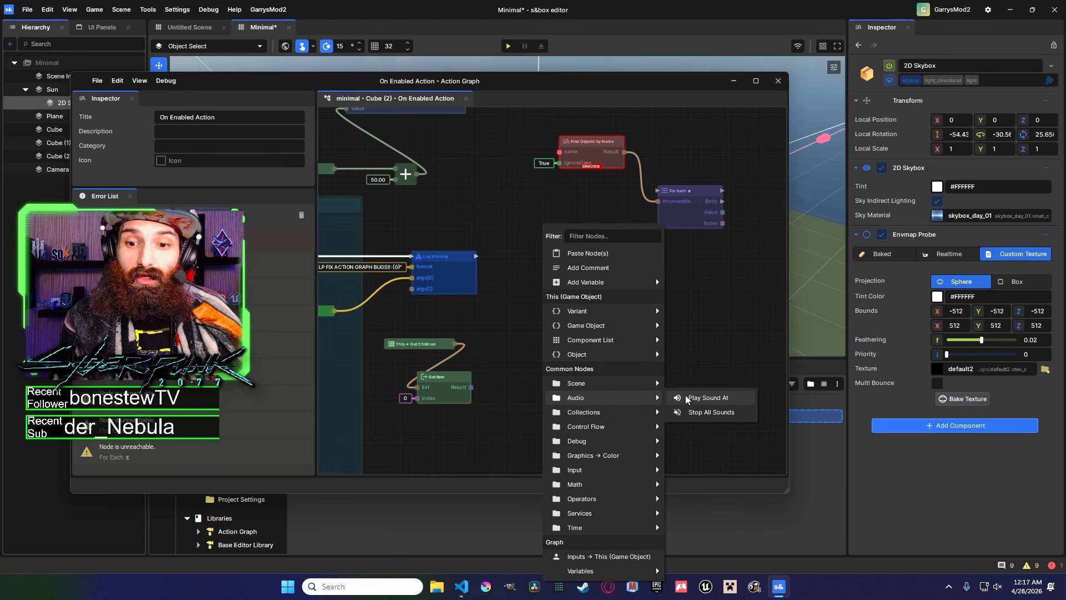
mouse_move(622, 412)
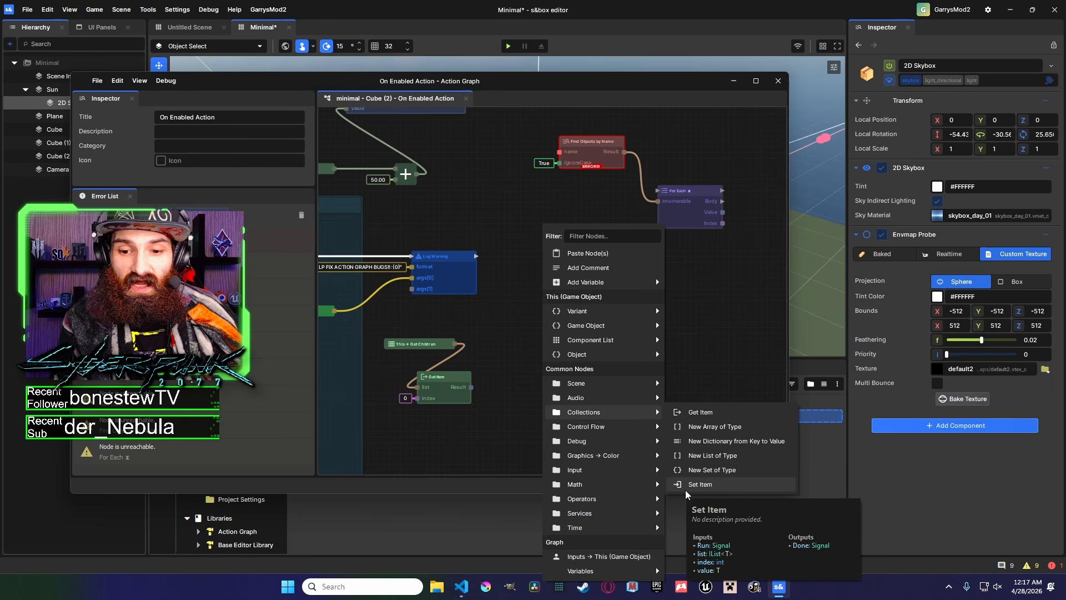
mouse_move(624, 434)
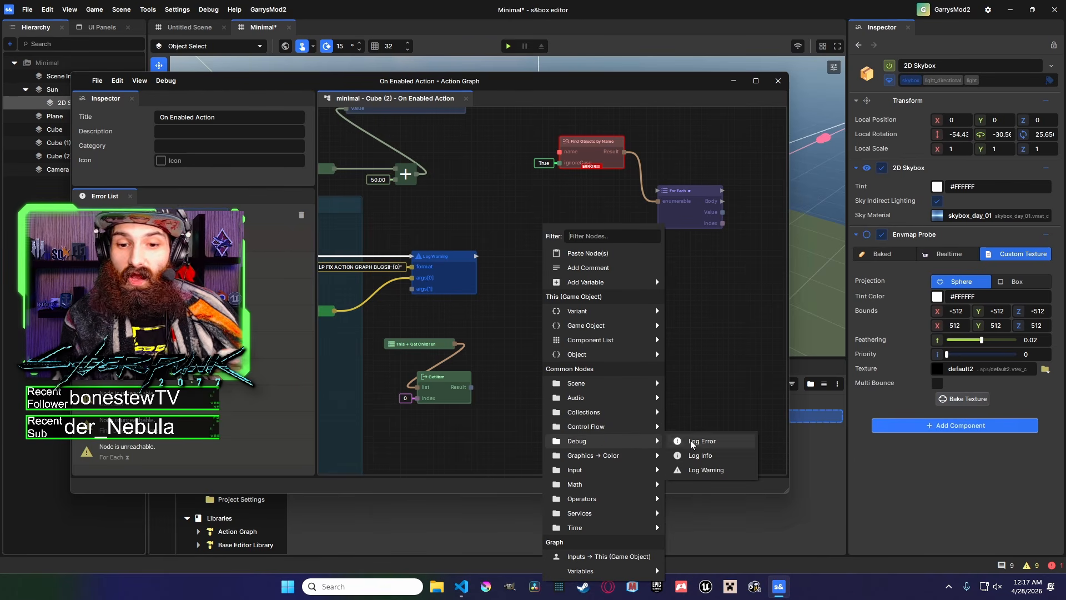
mouse_move(611, 456)
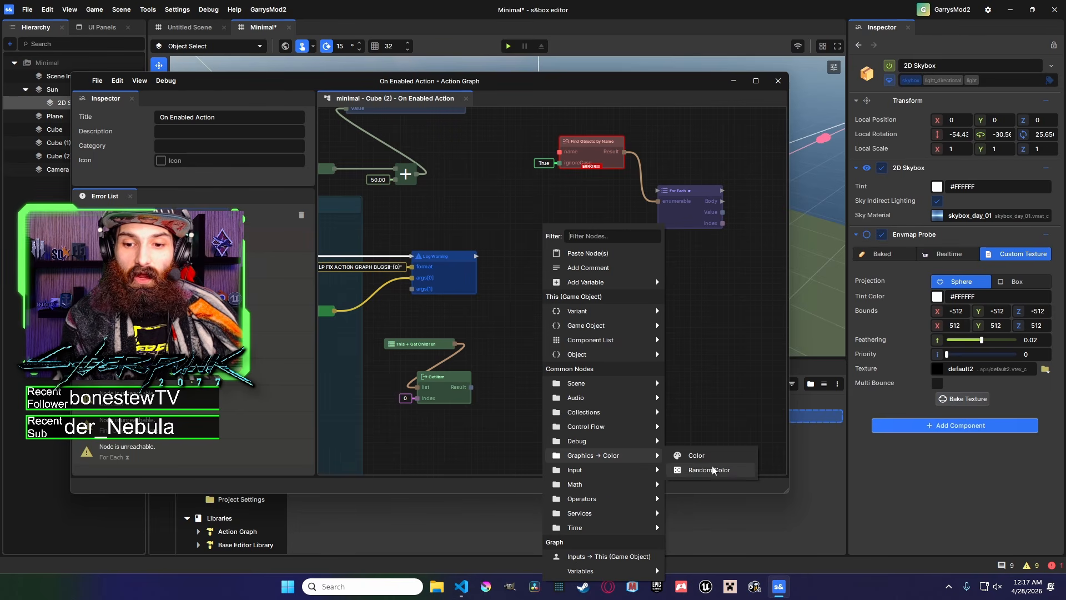
mouse_move(639, 469)
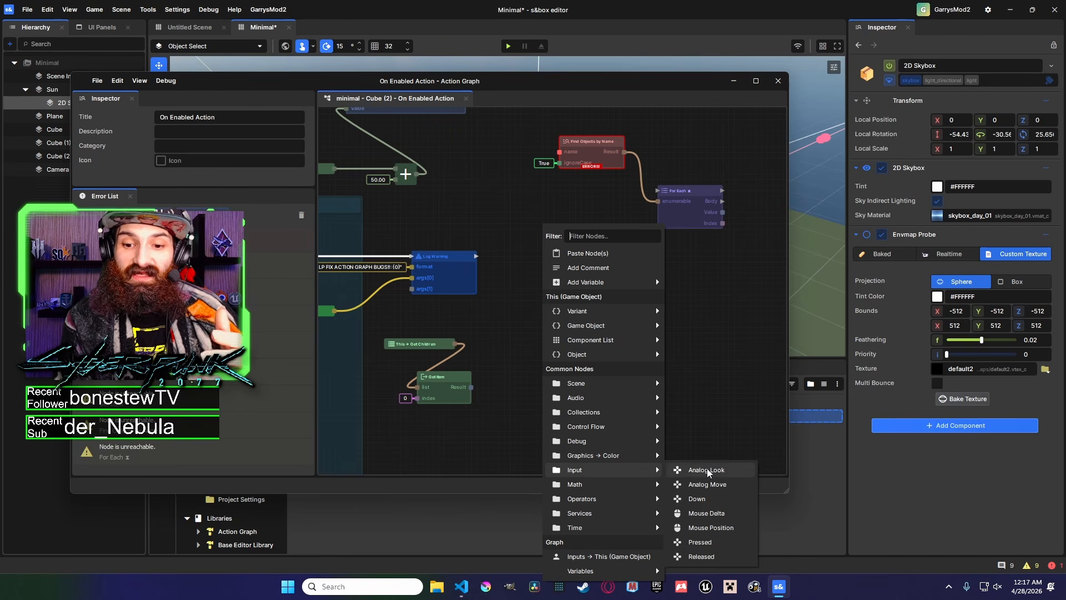
left_click(701, 542)
left_click(598, 308)
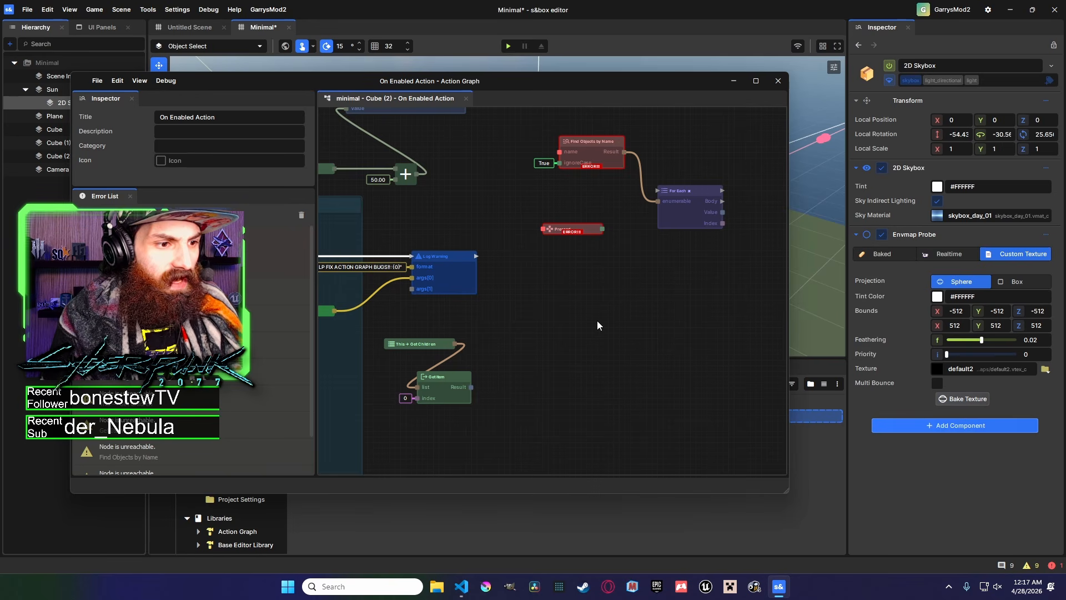
Add a Control Flow While node to the graph above the Find Objects by Name node.
middle_click_drag(597, 321, 576, 356)
left_click_drag(569, 264, 585, 346)
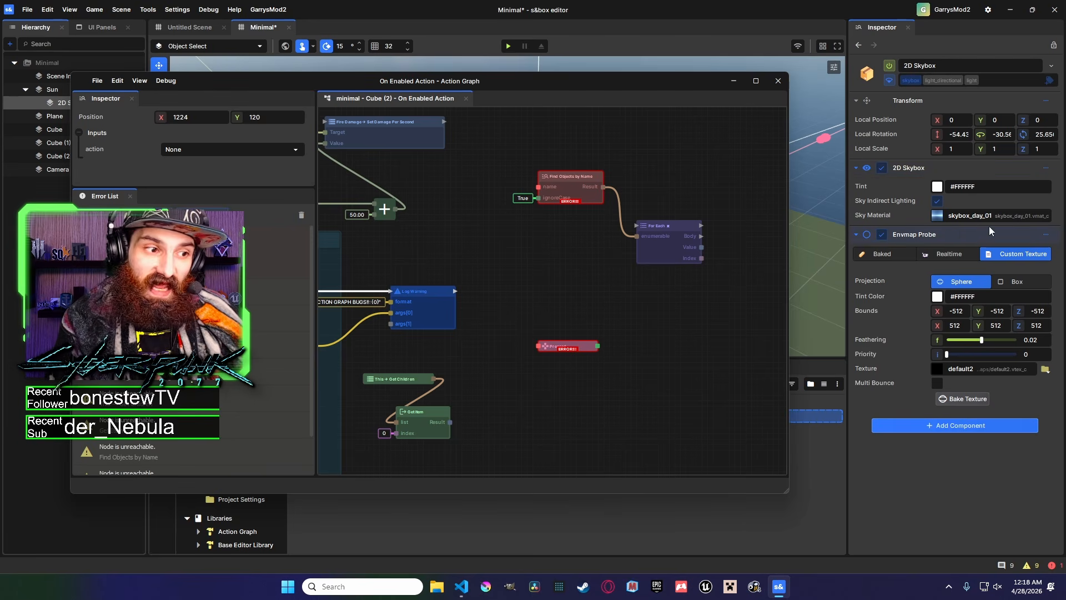
left_click(1047, 168)
left_click(1040, 187)
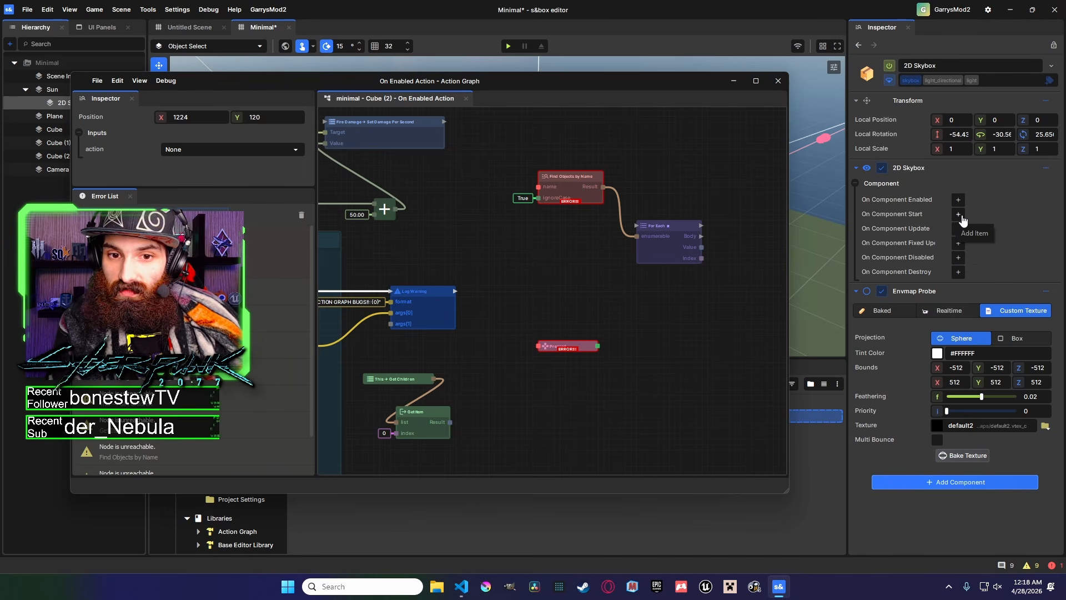
middle_click_drag(580, 221, 582, 278)
right_click(544, 162)
left_click(513, 145)
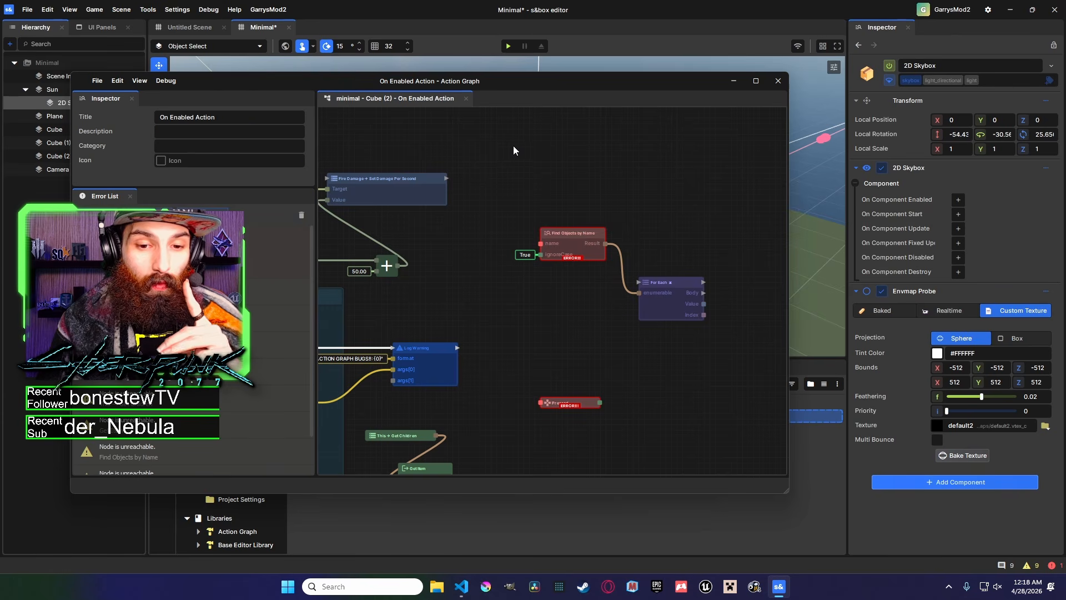
right_click(501, 139)
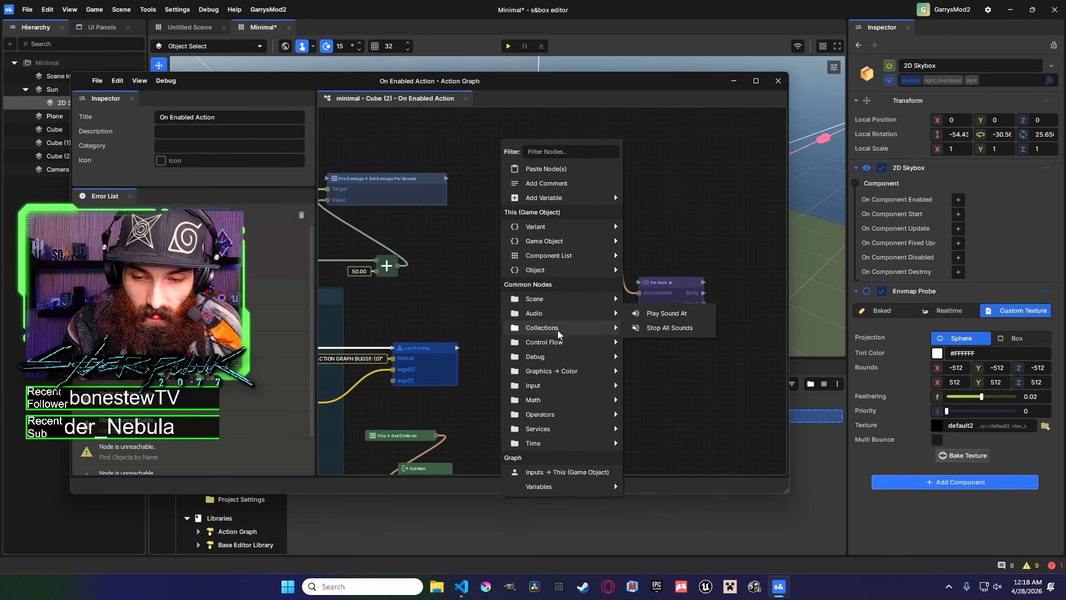
mouse_move(556, 349)
left_click(655, 429)
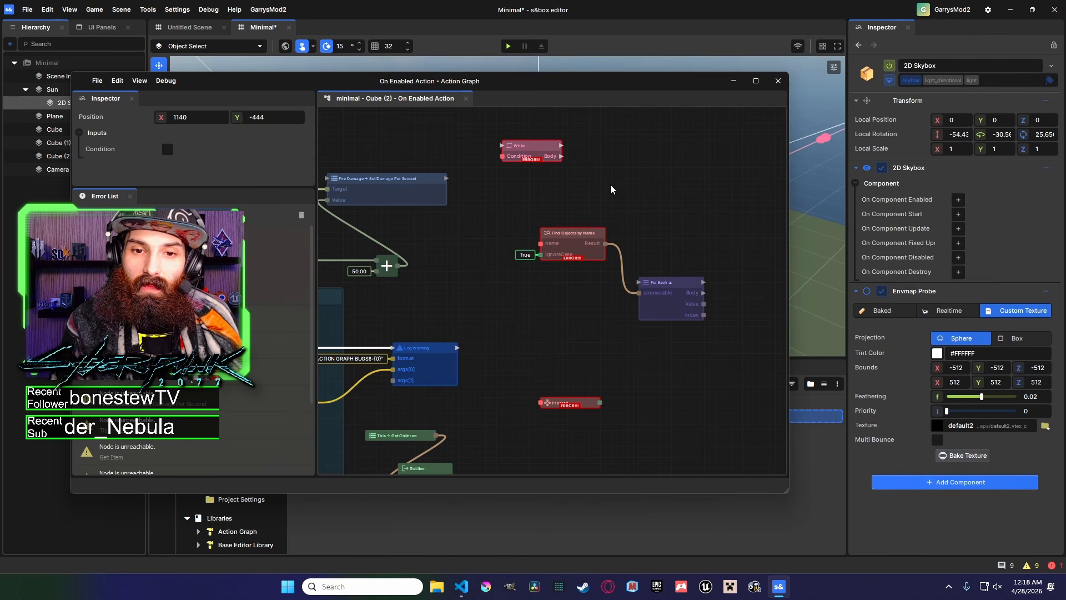
Rearrange the While and Pressed nodes into a column below the Find Objects by Name node.
middle_click_drag(611, 185, 591, 275)
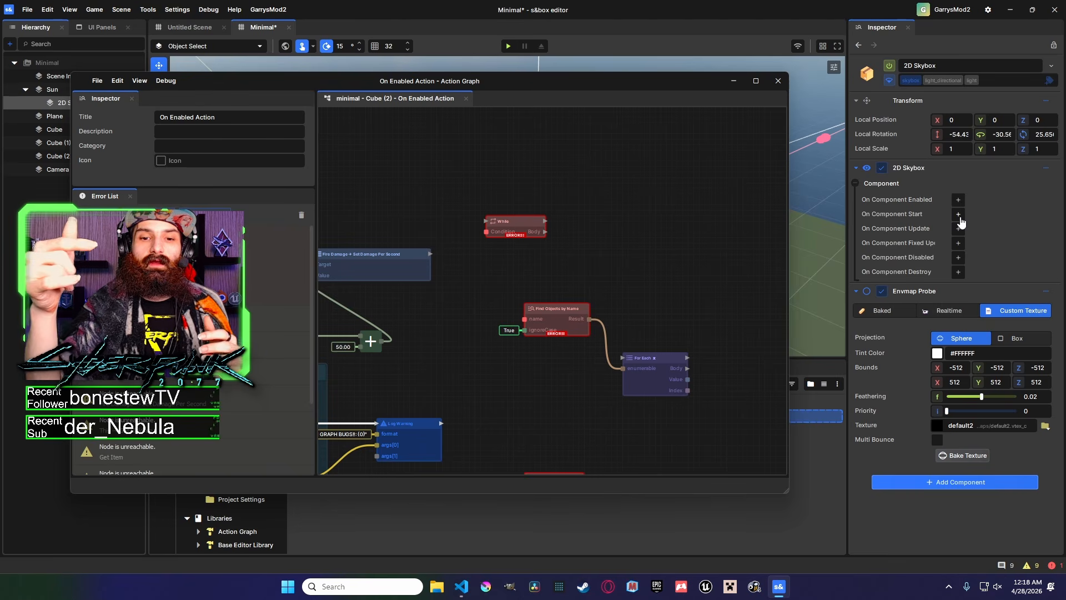
middle_click_drag(568, 271, 581, 191)
left_click_drag(528, 138, 559, 310)
middle_click_drag(624, 348, 540, 331)
left_click_drag(588, 264, 598, 203)
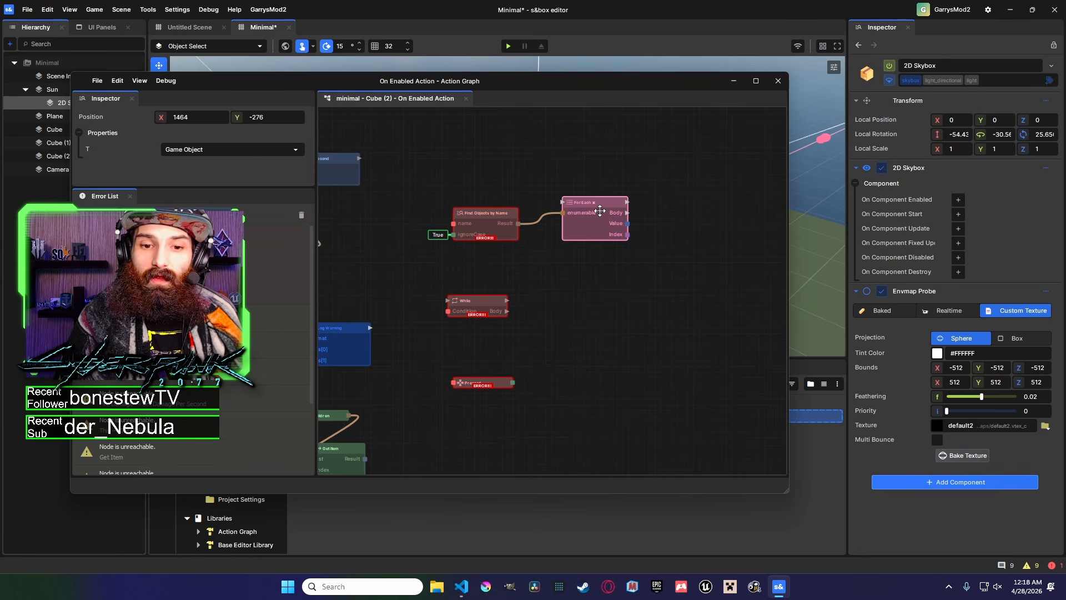
scroll(578, 244, "down", 1)
left_click(554, 288)
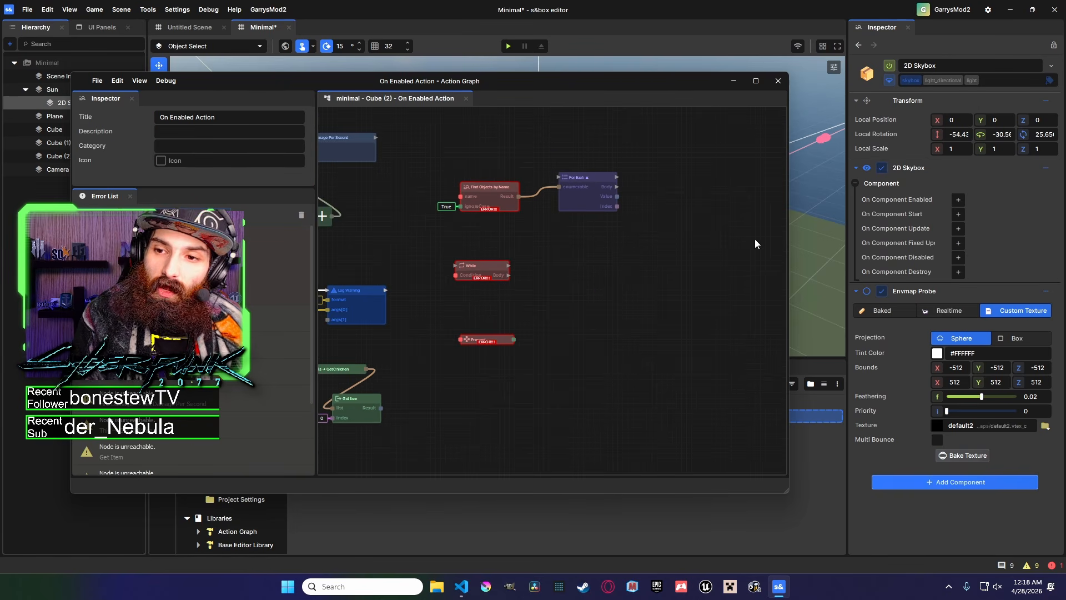
scroll(623, 283, "up", 2)
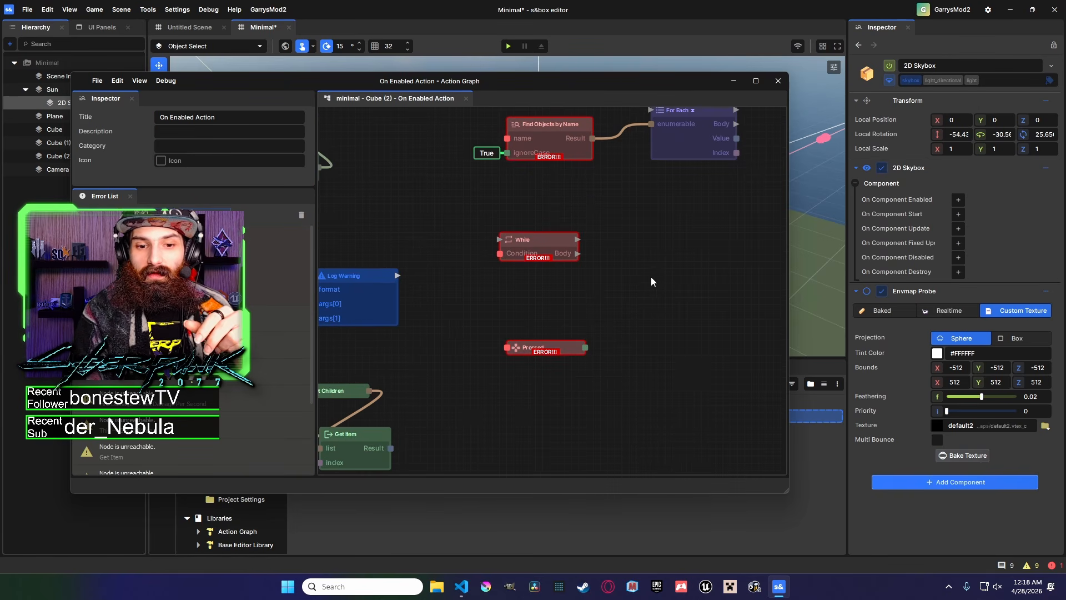
Select the Pressed node and browse its action choices under Actions and Inventory.
left_click(582, 354)
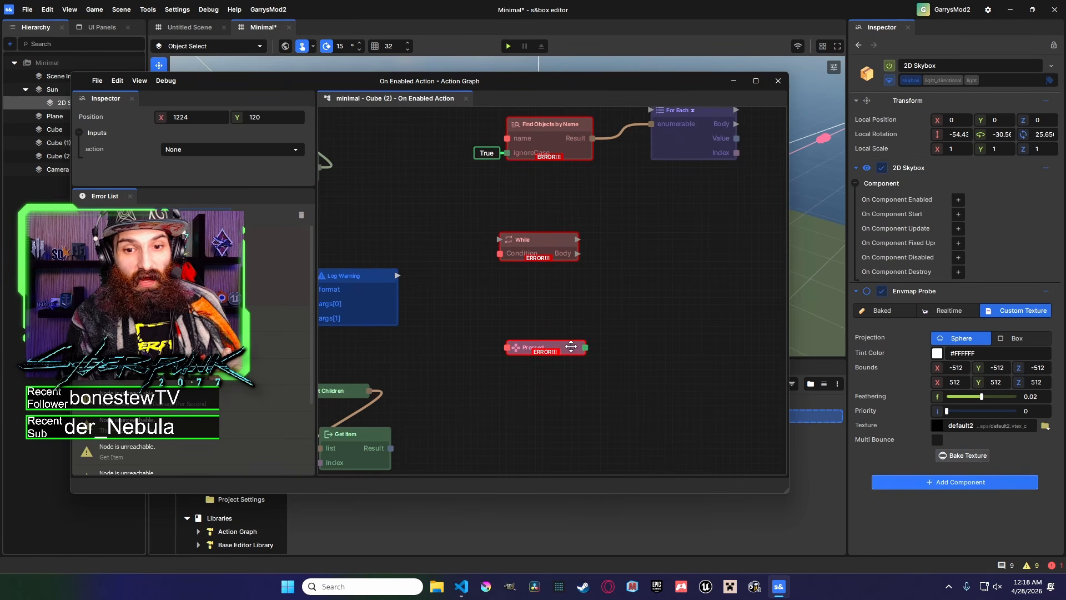
left_click(272, 153)
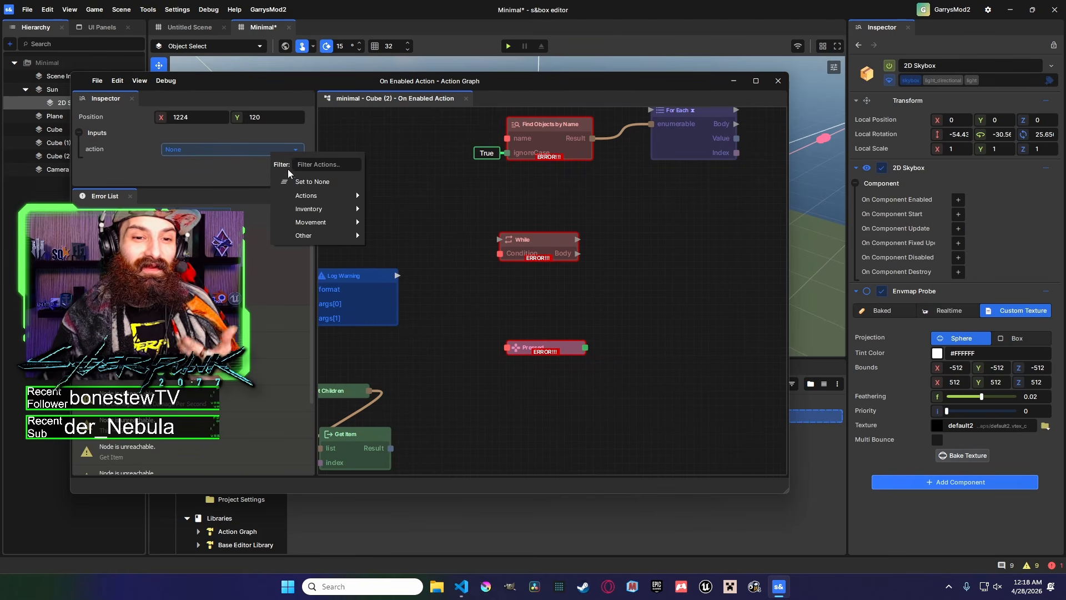
mouse_move(314, 197)
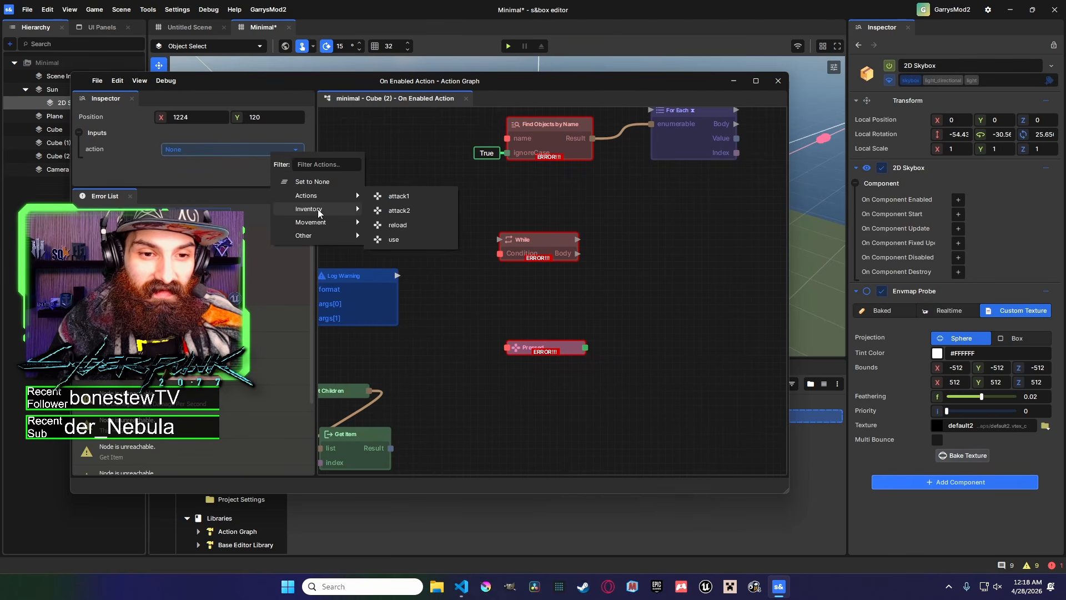
mouse_move(321, 224)
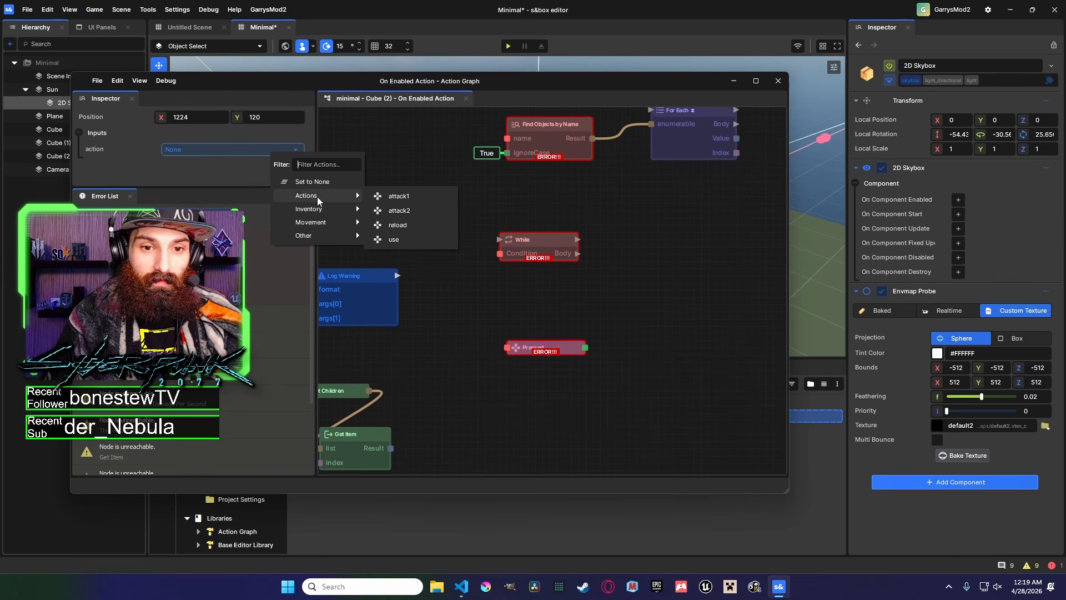
left_click(415, 169)
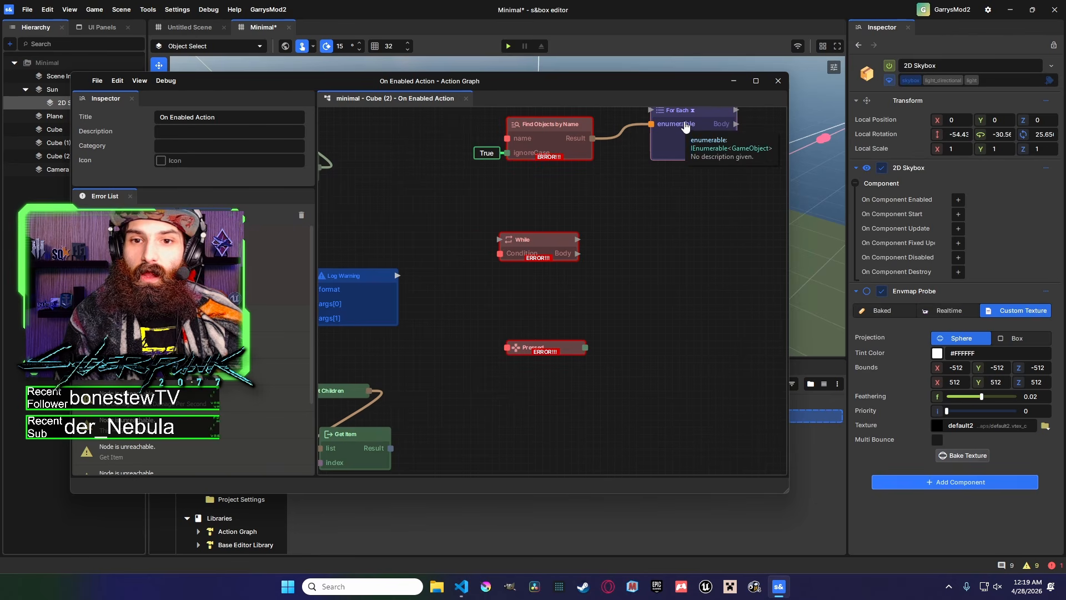
In the project's Input settings, add a new action named Fly with the Space keyboard binding.
left_click(990, 10)
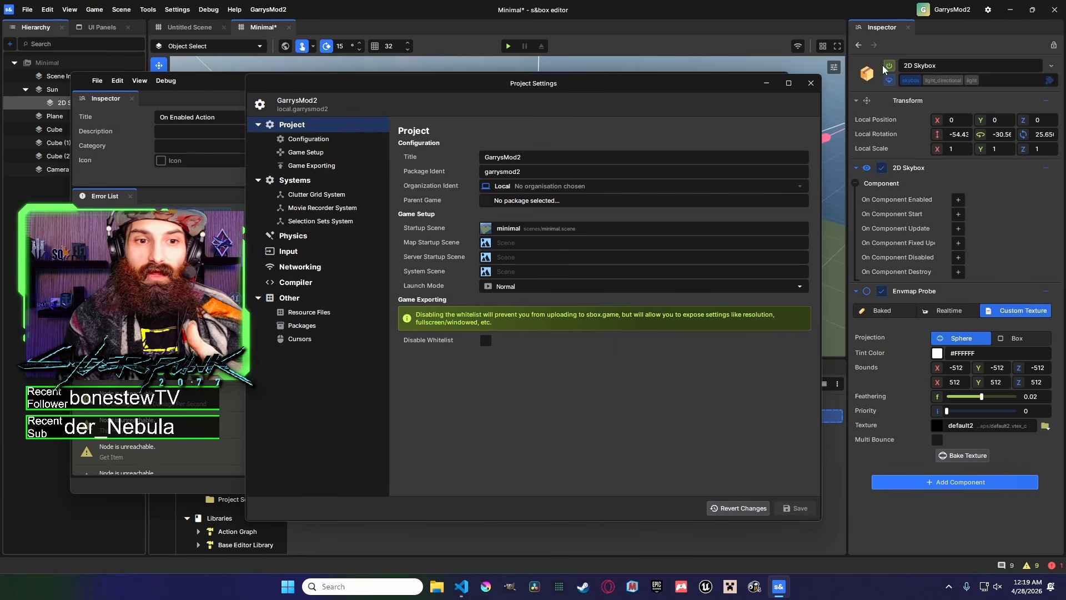
left_click(329, 253)
scroll(491, 231, "down", 3)
scroll(500, 281, "down", 3)
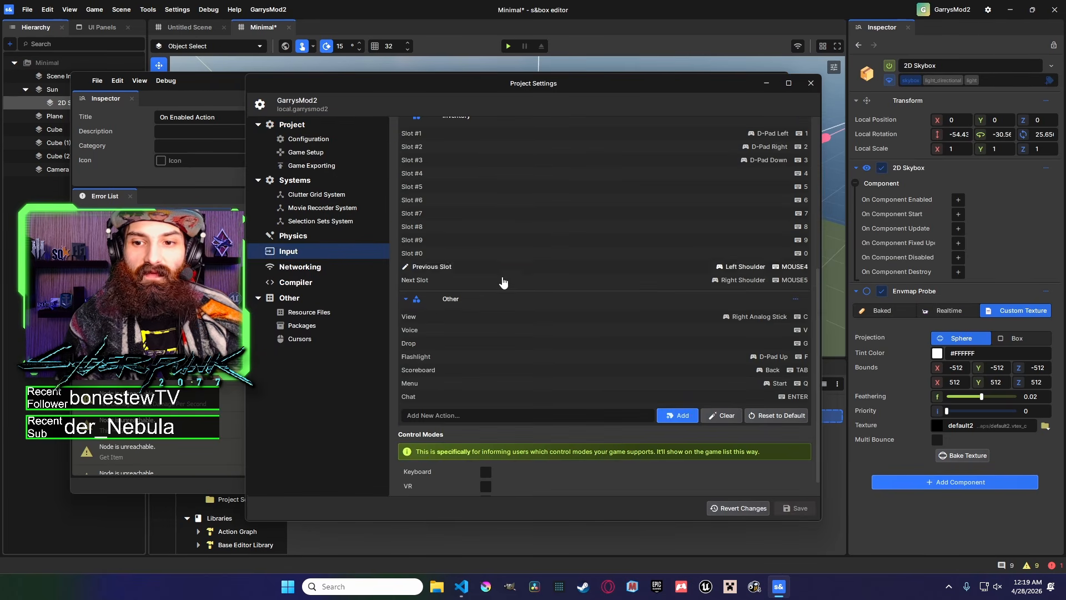
scroll(530, 302, "down", 1)
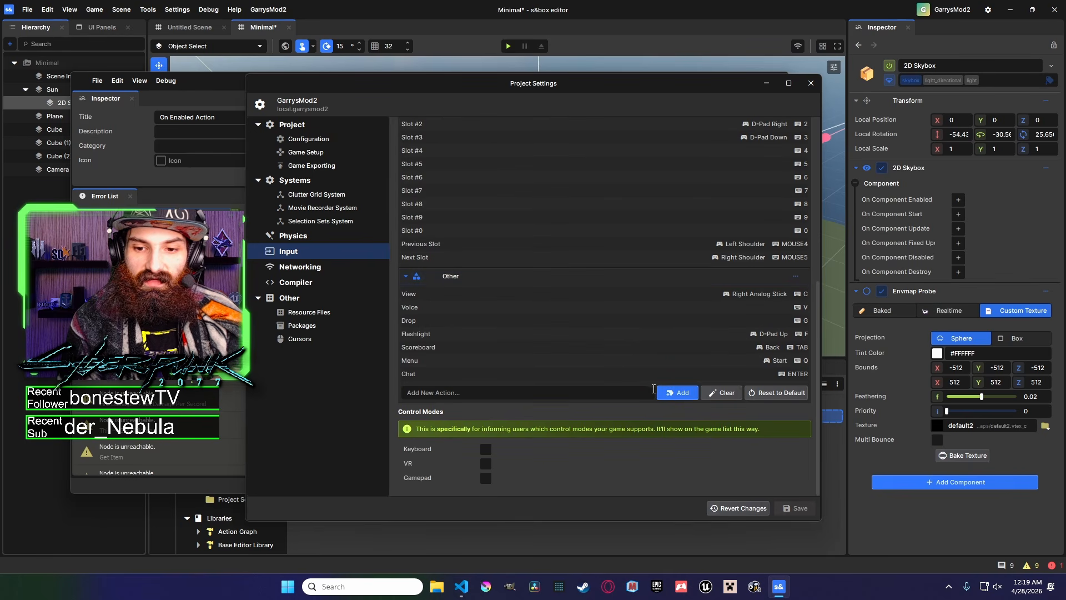
left_click(681, 393)
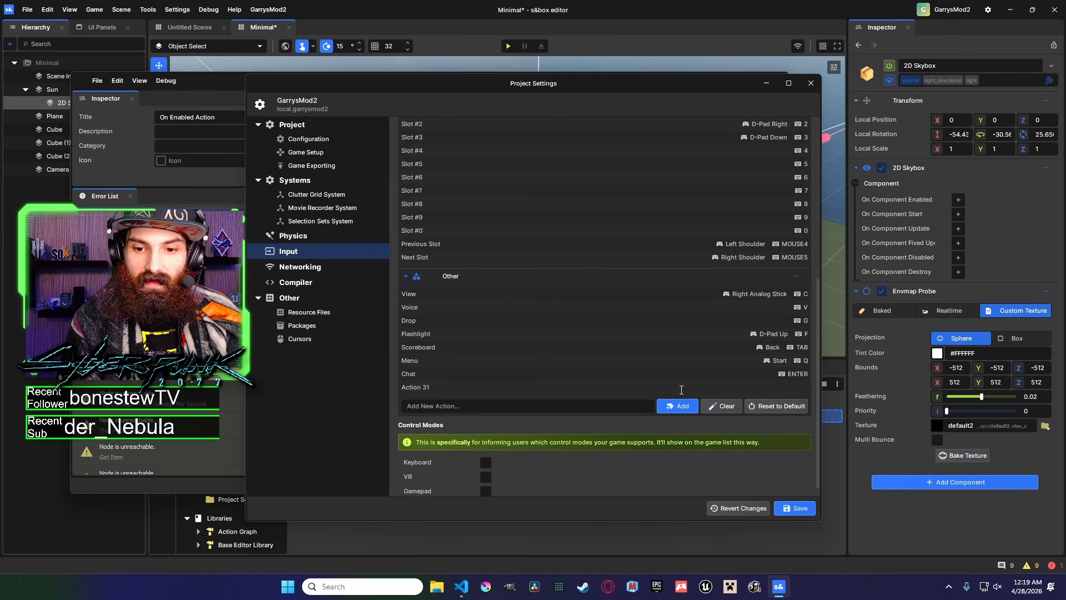
left_click(440, 389)
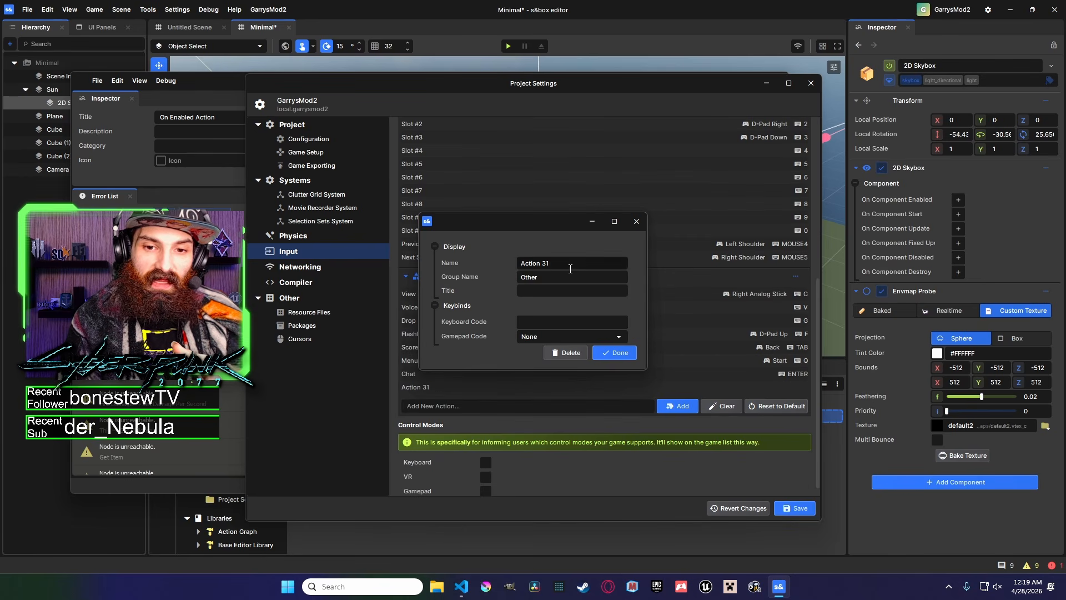
left_click_drag(555, 263, 481, 258)
type("Fly")
left_click(551, 289)
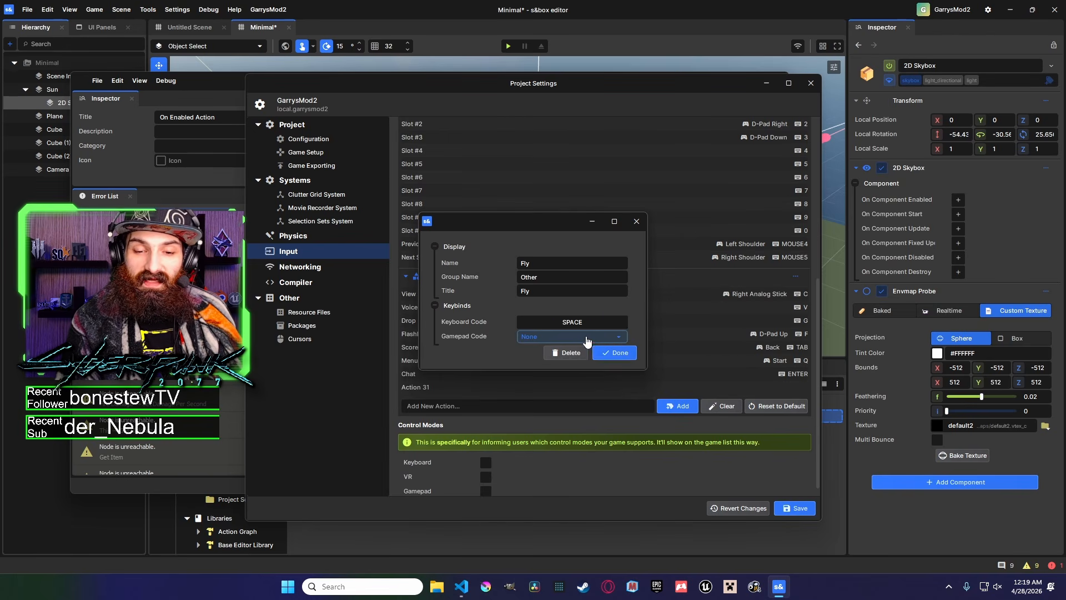
left_click(610, 337)
scroll(600, 408, "down", 5)
scroll(600, 408, "down", 5)
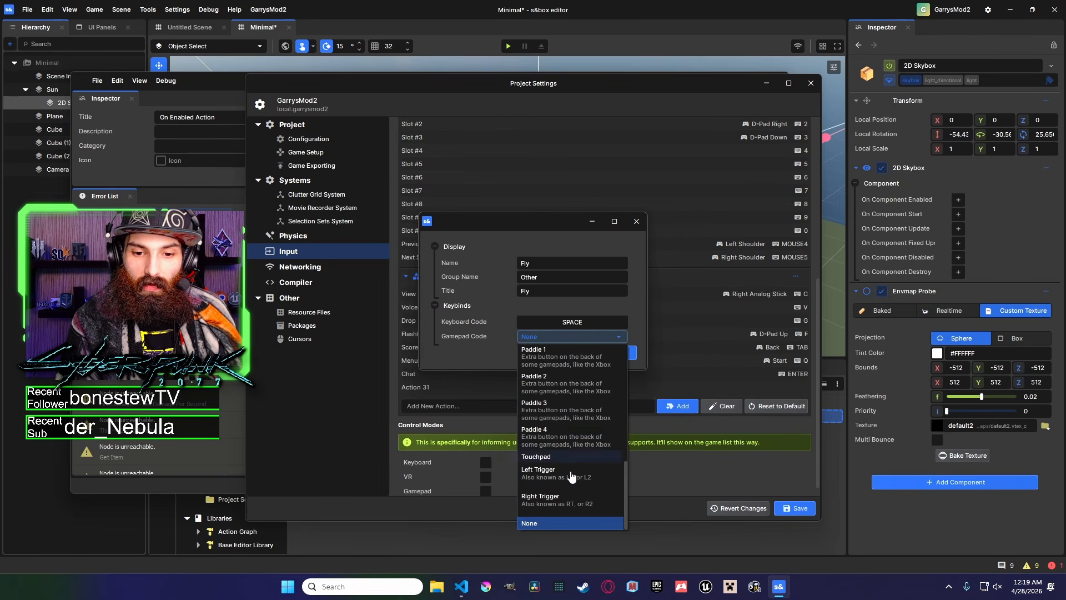
left_click(608, 293)
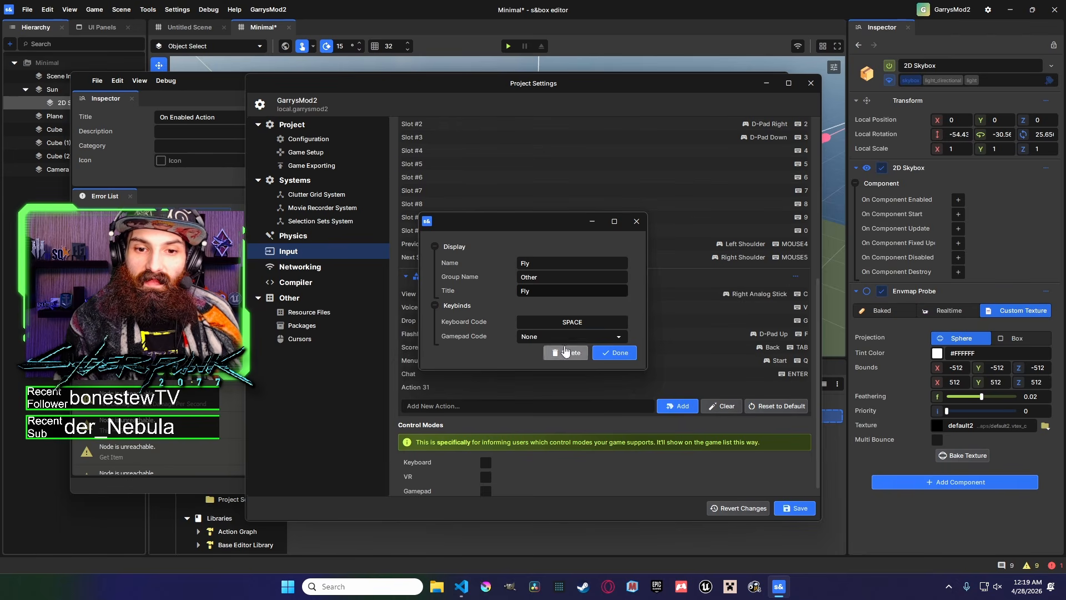
left_click(636, 221)
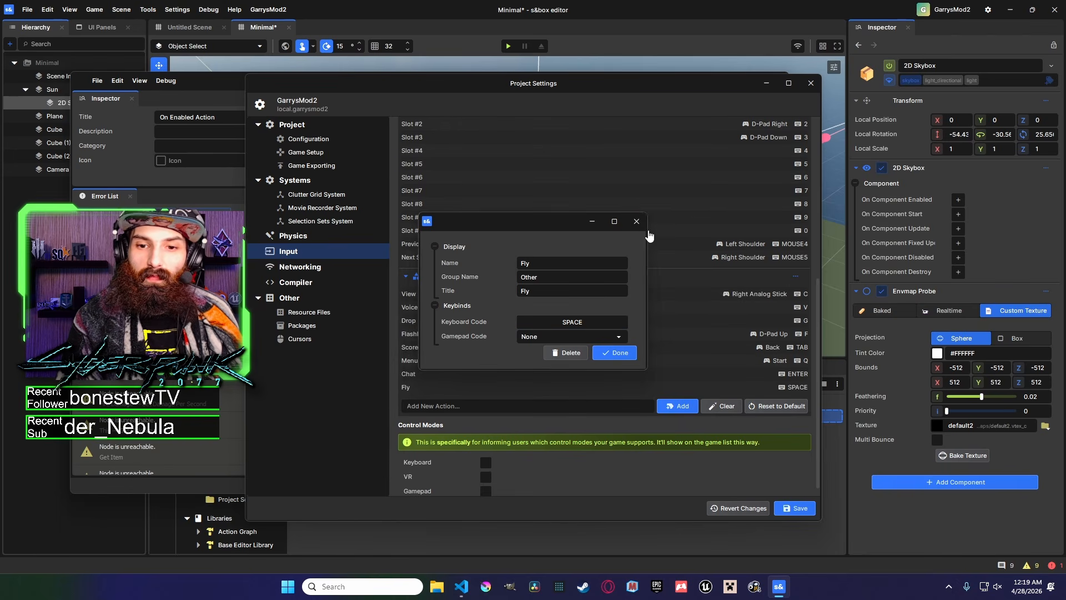
Delete the Fly action and close the project settings without saving.
right_click(477, 358)
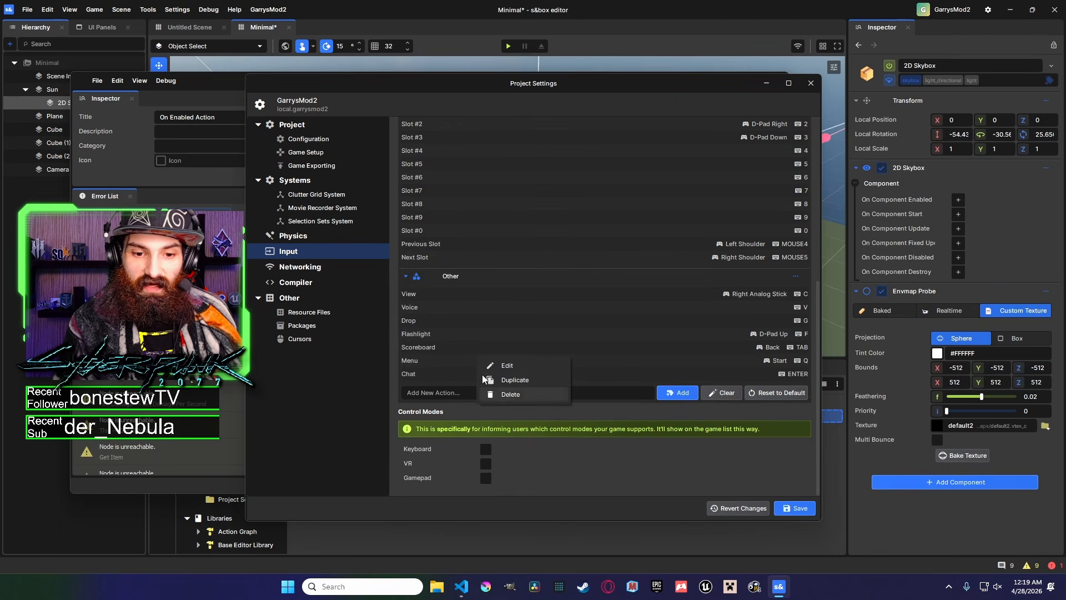
left_click(460, 390)
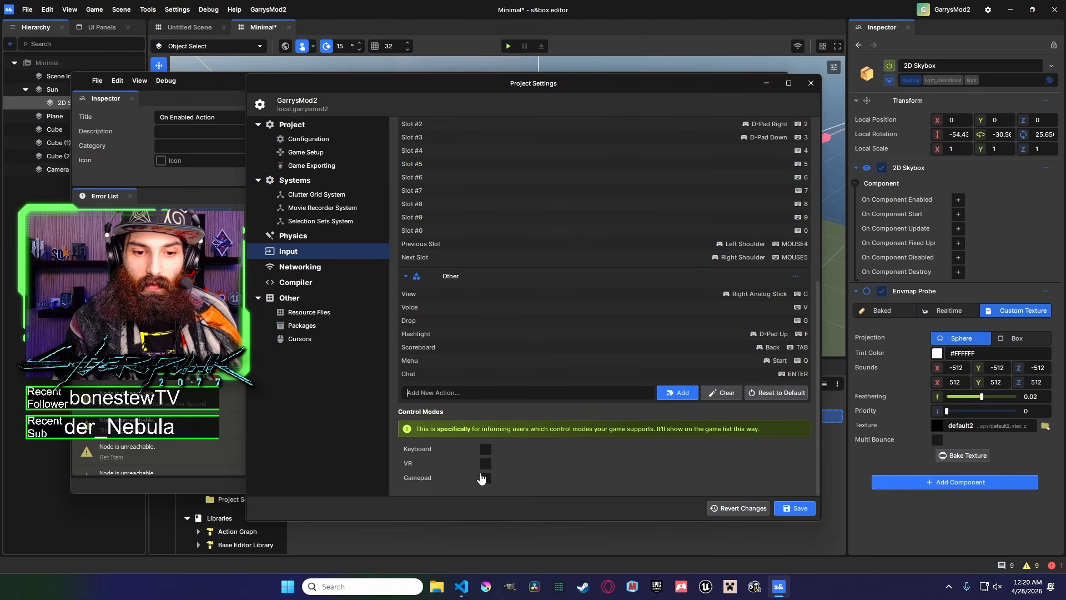
left_click(812, 83)
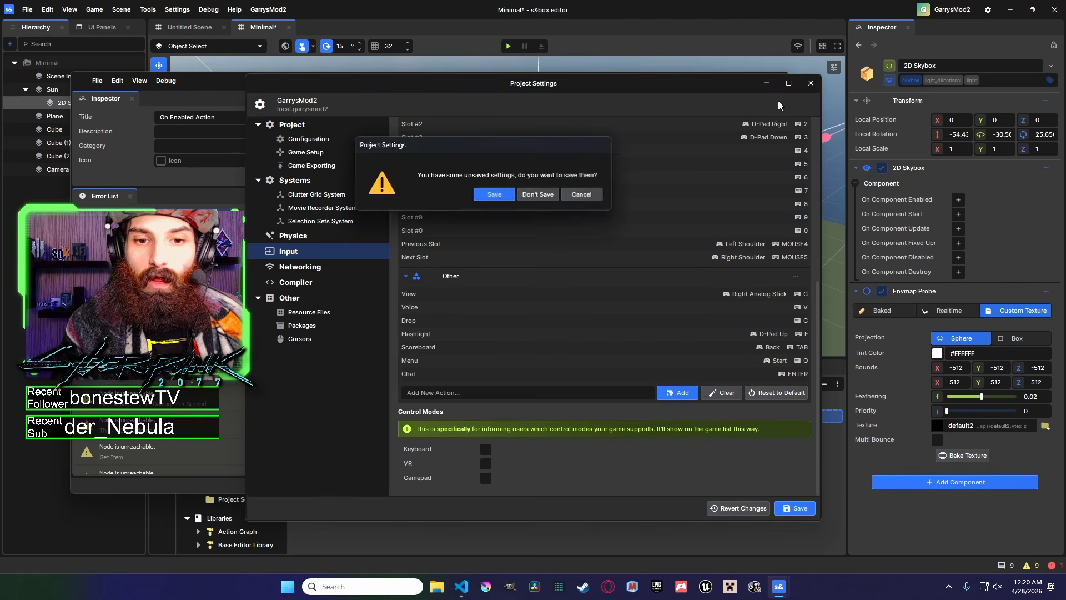
left_click(538, 195)
Discard the project settings changes and set the Pressed node's action to attack1.
left_click(536, 347)
left_click(271, 150)
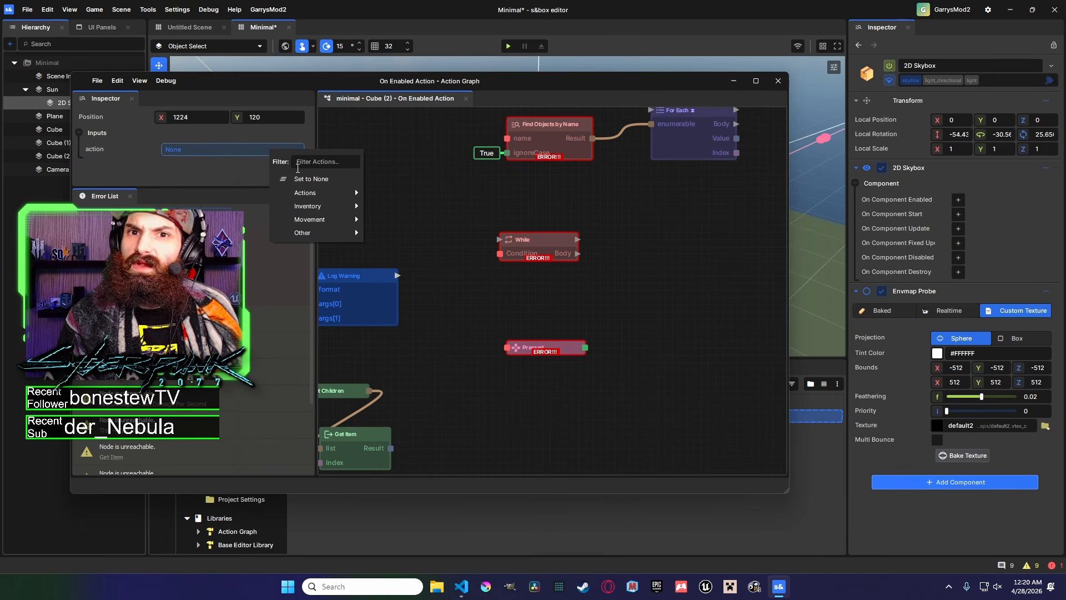
mouse_move(326, 198)
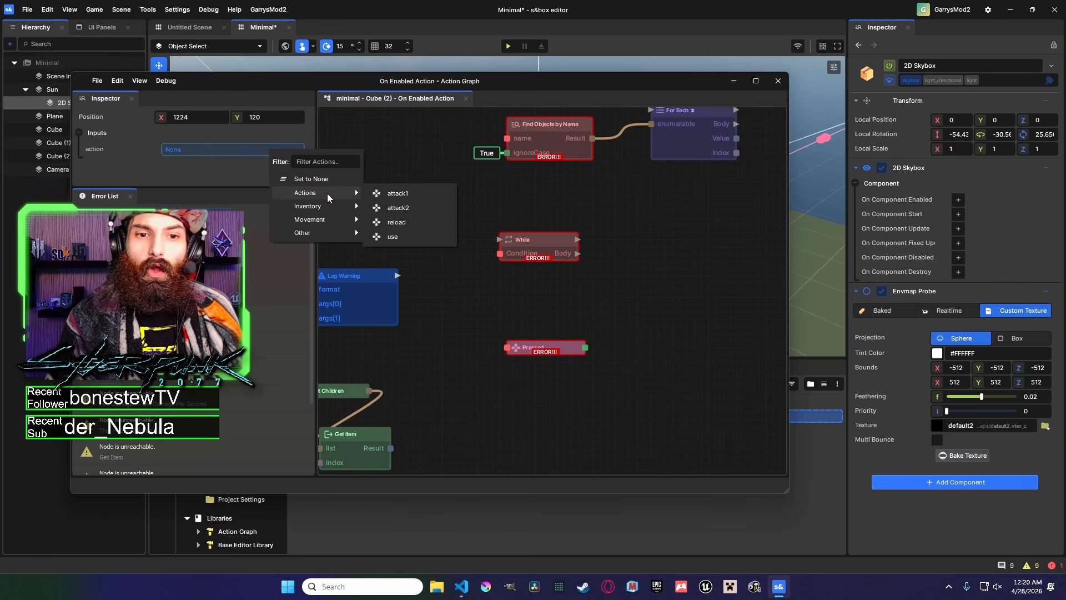
left_click(409, 209)
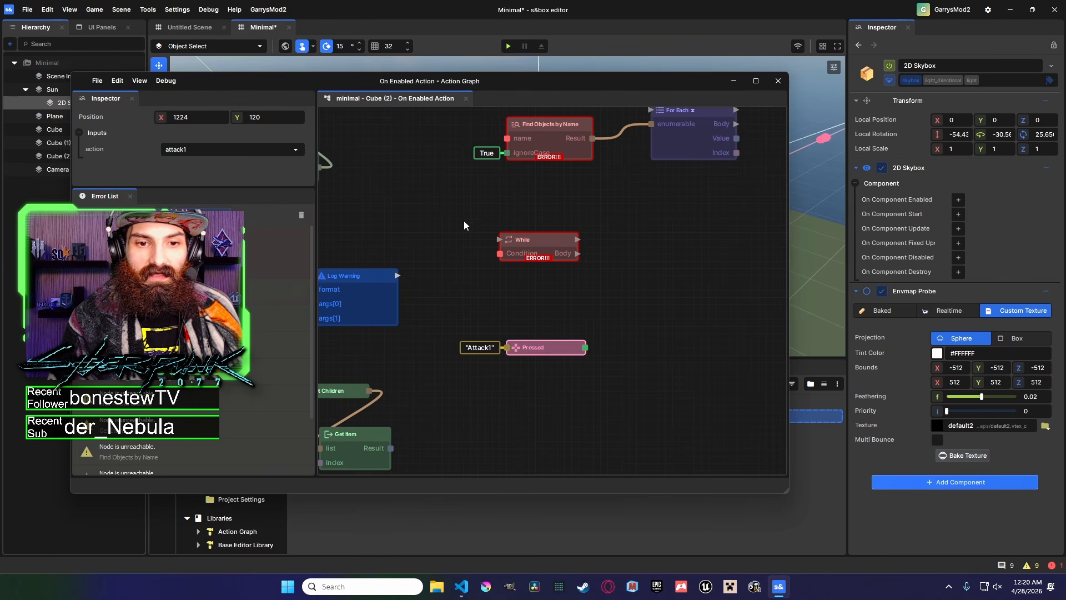
Add an If node and wire the Pressed node's result into its Condition.
left_click_drag(509, 259, 521, 277)
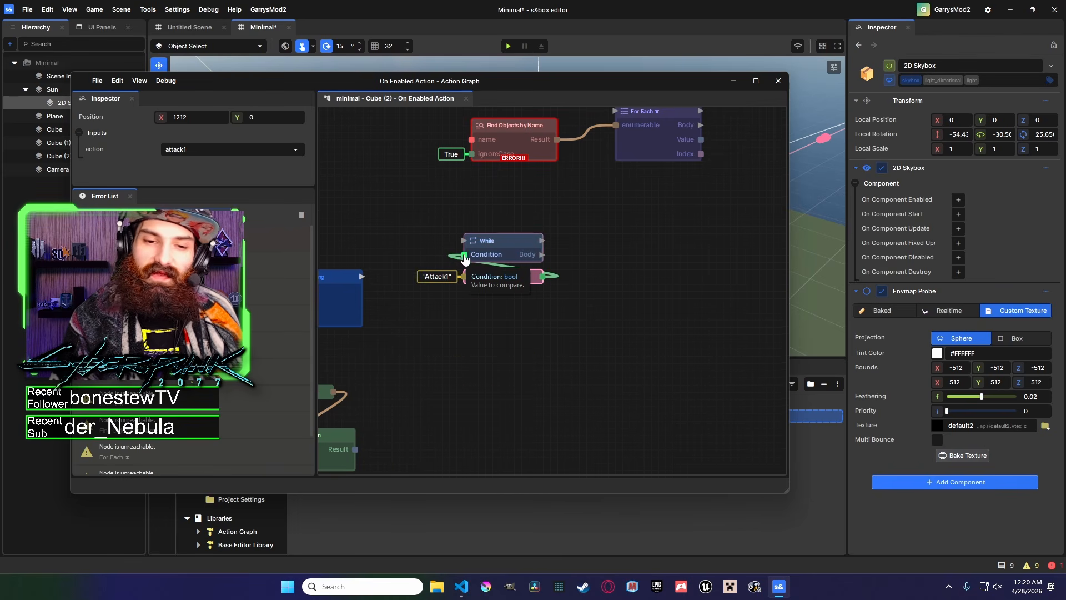
left_click_drag(465, 258, 604, 260)
left_click_drag(512, 277, 532, 322)
type("if")
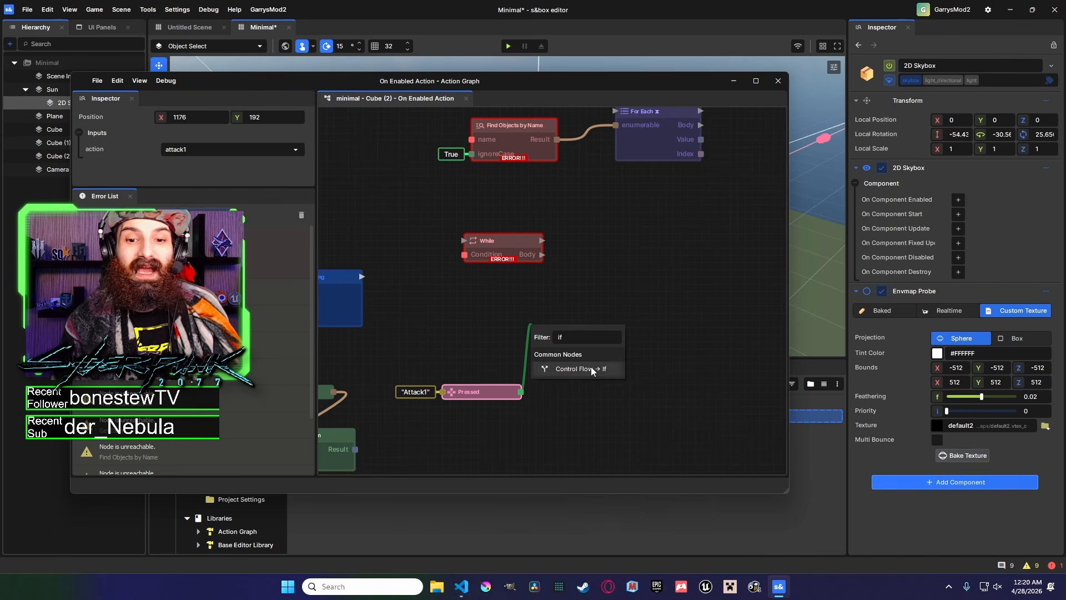
left_click(592, 371)
left_click_drag(580, 364, 613, 239)
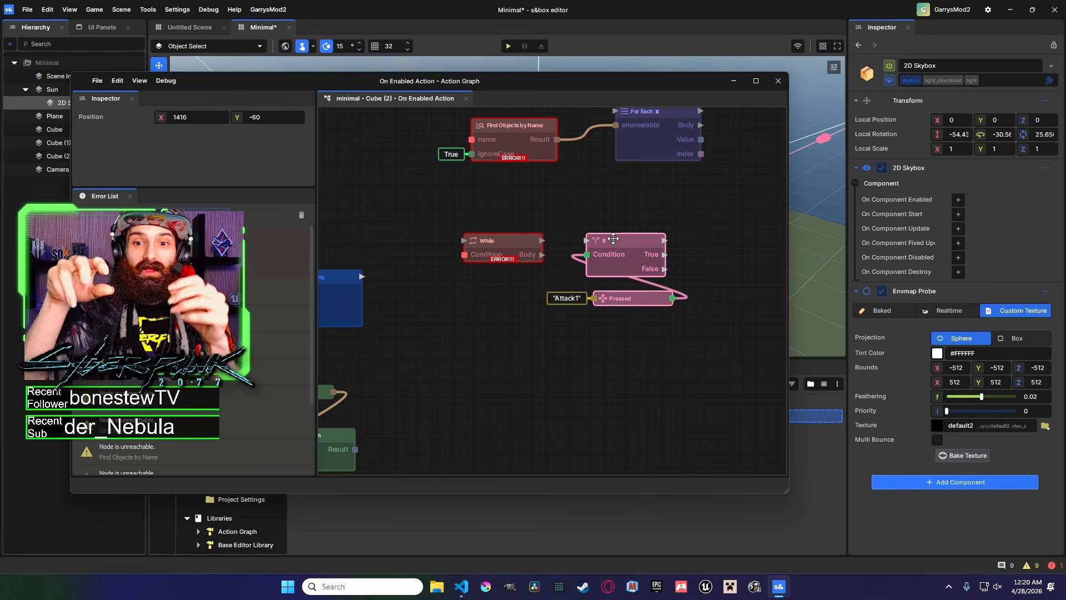
left_click(678, 279)
middle_click_drag(679, 279, 636, 293)
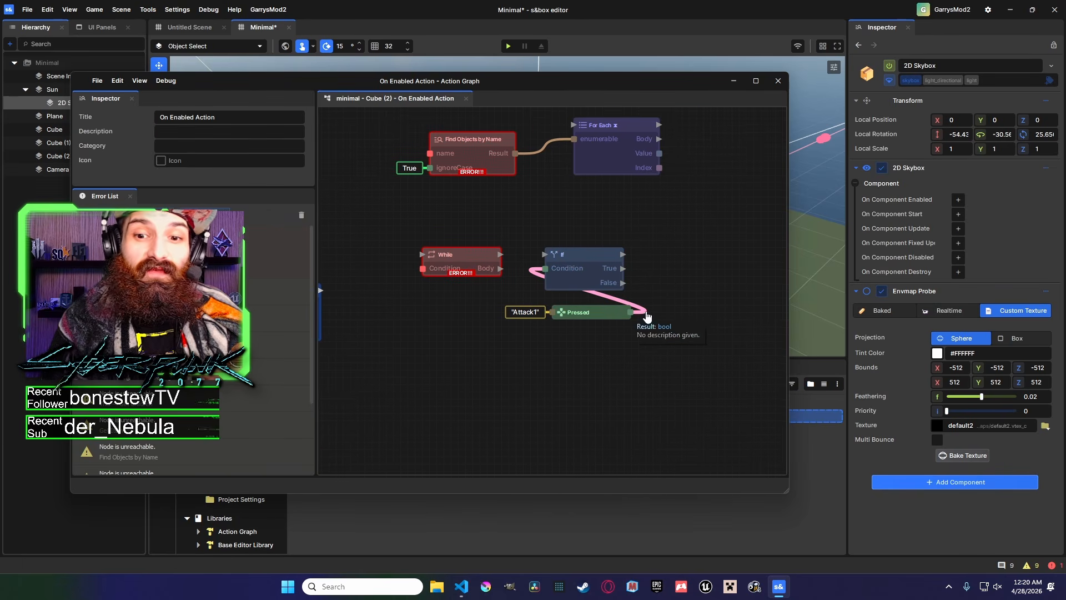
Rearrange the While, If and Pressed nodes into a row and rewire the While node's Body output.
scroll(646, 317, "up", 2)
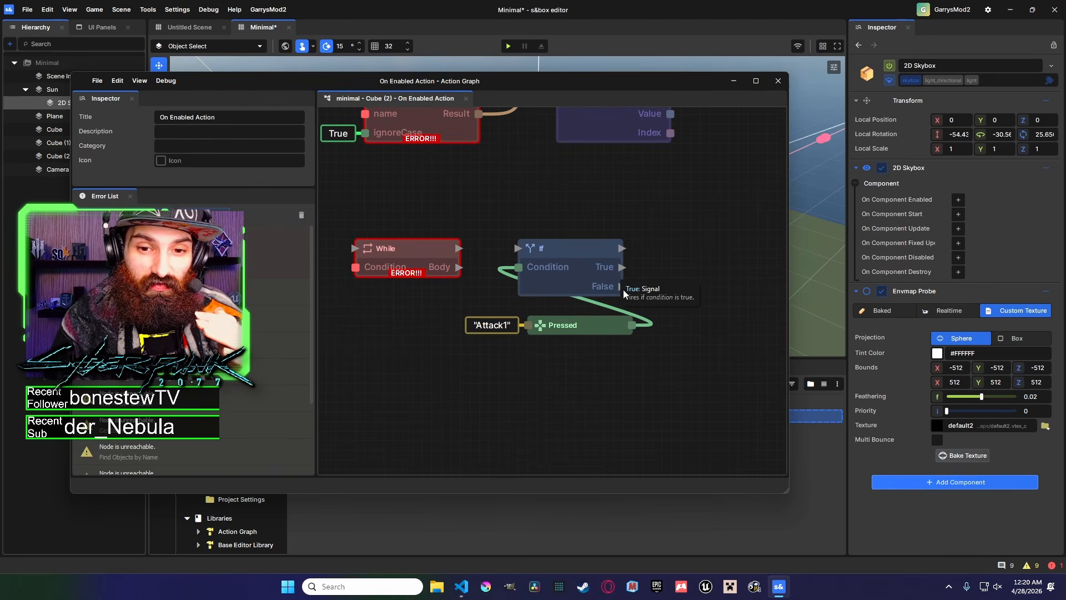
scroll(633, 347, "down", 4)
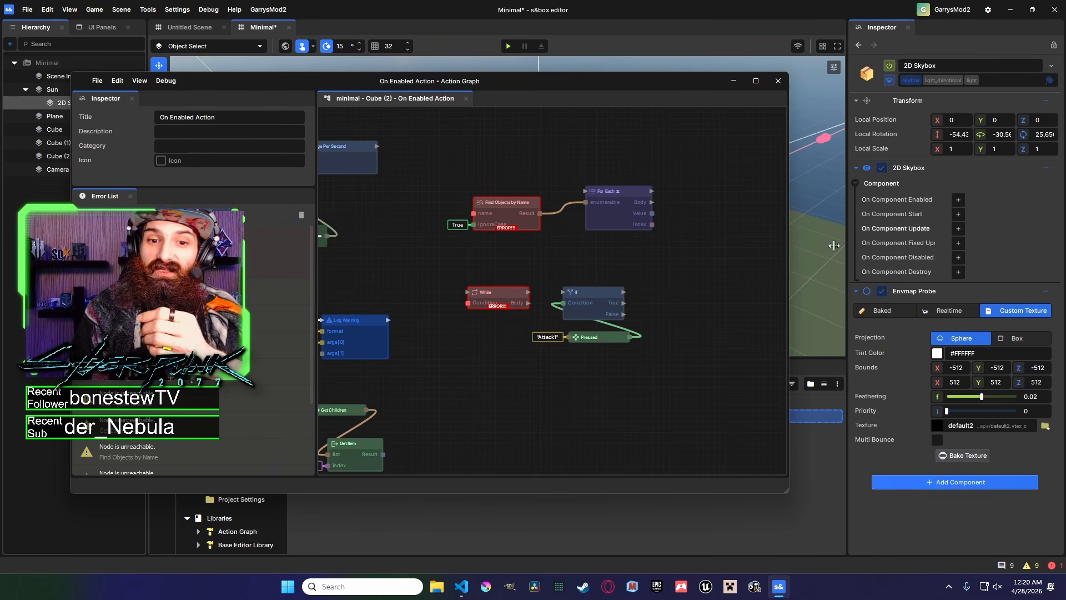
left_click_drag(528, 303, 510, 281)
middle_click_drag(478, 324, 562, 312)
left_click_drag(557, 280, 547, 320)
left_click(502, 278)
middle_click_drag(506, 301, 389, 300)
middle_click_drag(634, 318, 567, 302)
left_click_drag(613, 338, 508, 277)
mouse_move(530, 274)
left_mouse_down()
mouse_move(618, 274)
mouse_move(518, 274)
left_mouse_up()
Insert a This → Delay node after the While node's Body and set its seconds to 0.01.
left_click(574, 292)
type("delay")
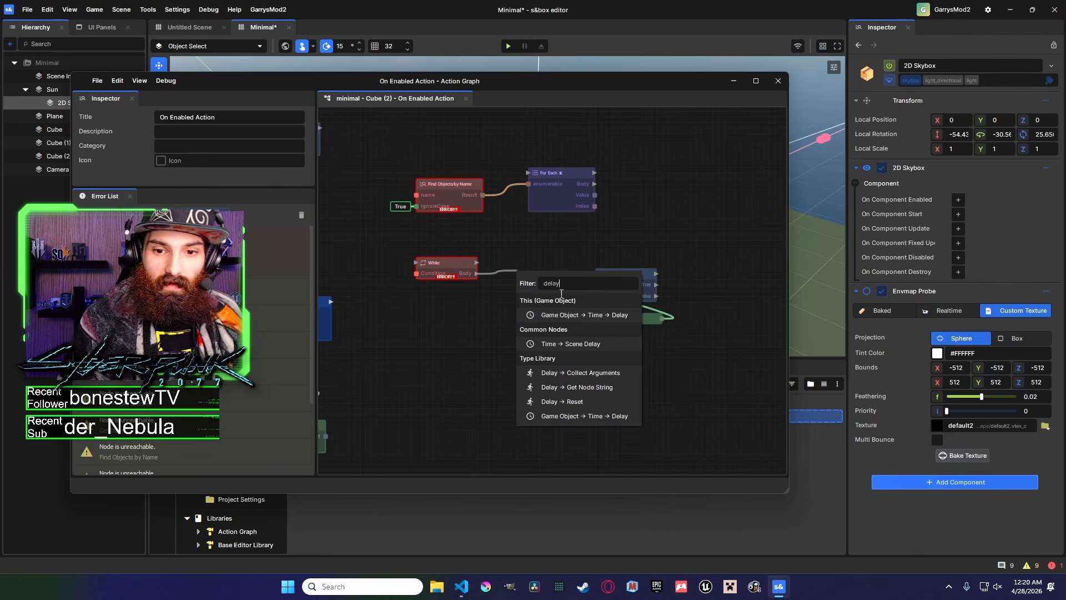
left_click(578, 316)
left_click_drag(558, 276, 596, 275)
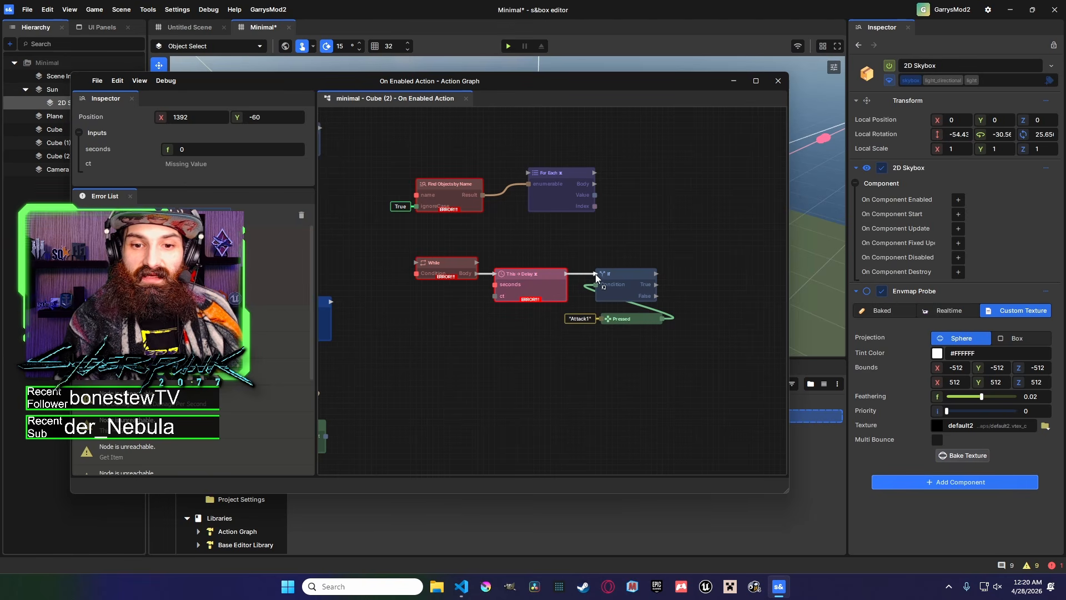
left_click(183, 149)
type(".01")
Tidy the layout and connections of the While, Delay, If and Pressed nodes.
left_click(638, 233)
left_click_drag(694, 341, 423, 259)
left_click(575, 268)
left_click(528, 275)
middle_click_drag(719, 266, 603, 269)
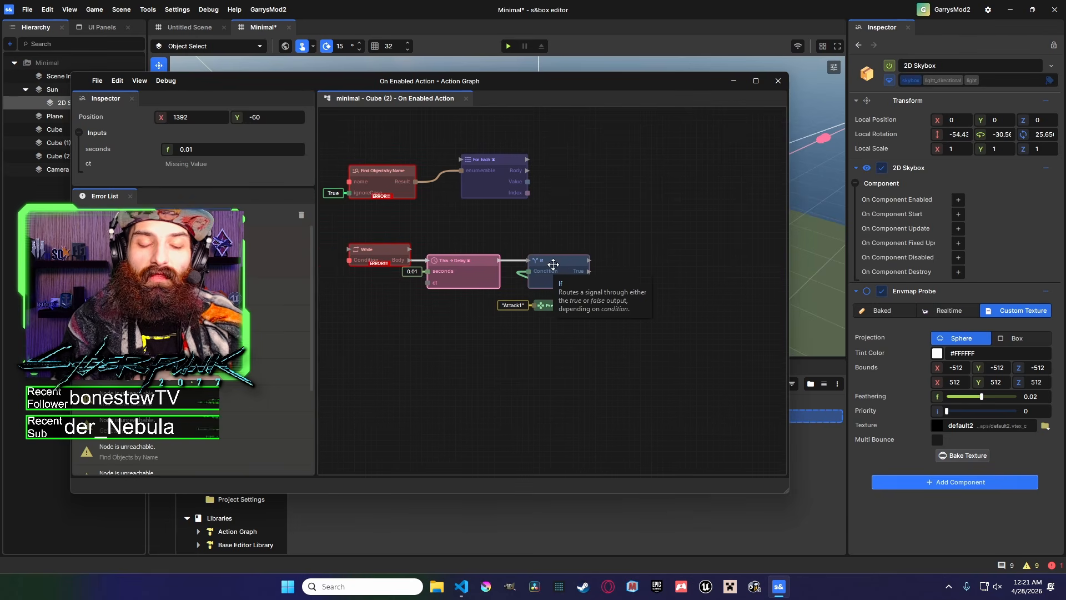
middle_click_drag(566, 272, 481, 264)
left_click_drag(528, 312, 496, 249)
left_click(501, 309)
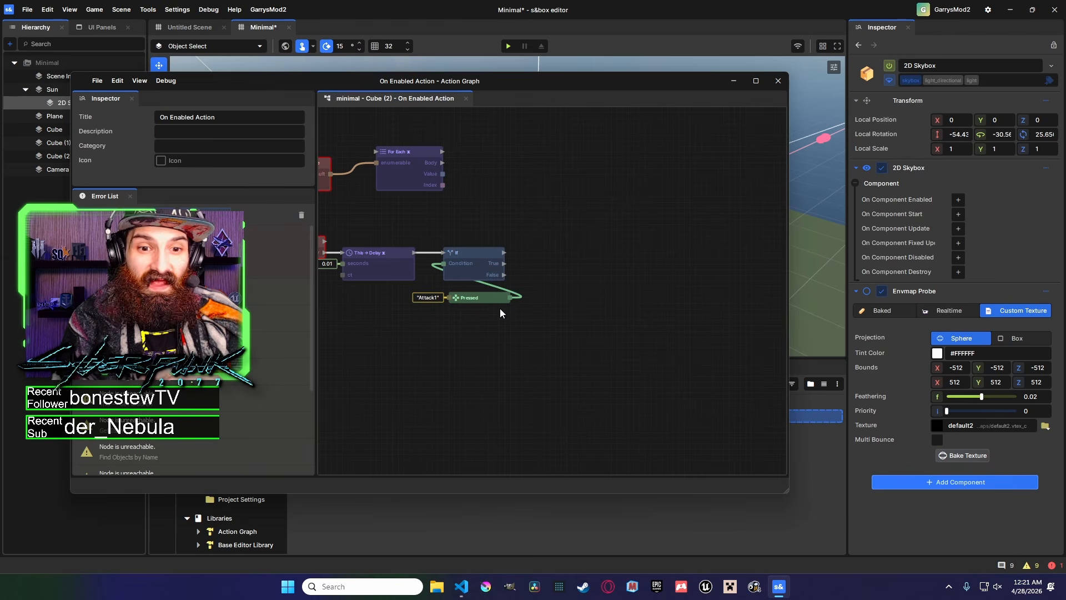
middle_click_drag(500, 306, 510, 279)
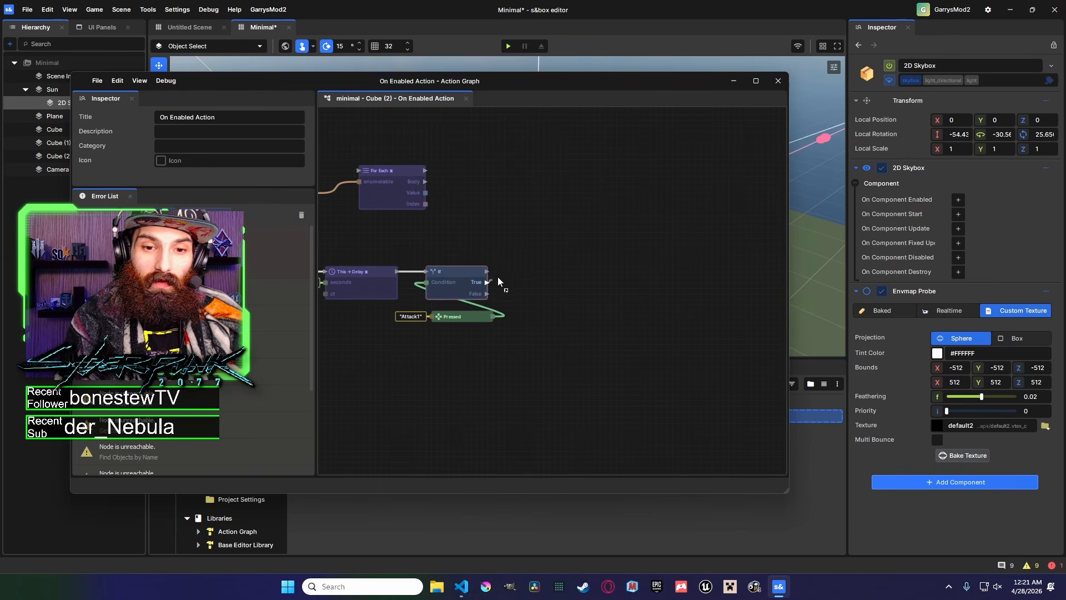
left_click_drag(489, 282, 545, 245)
middle_click_drag(528, 305, 600, 305)
left_click(554, 298)
left_click_drag(554, 298, 554, 292)
right_click(550, 338)
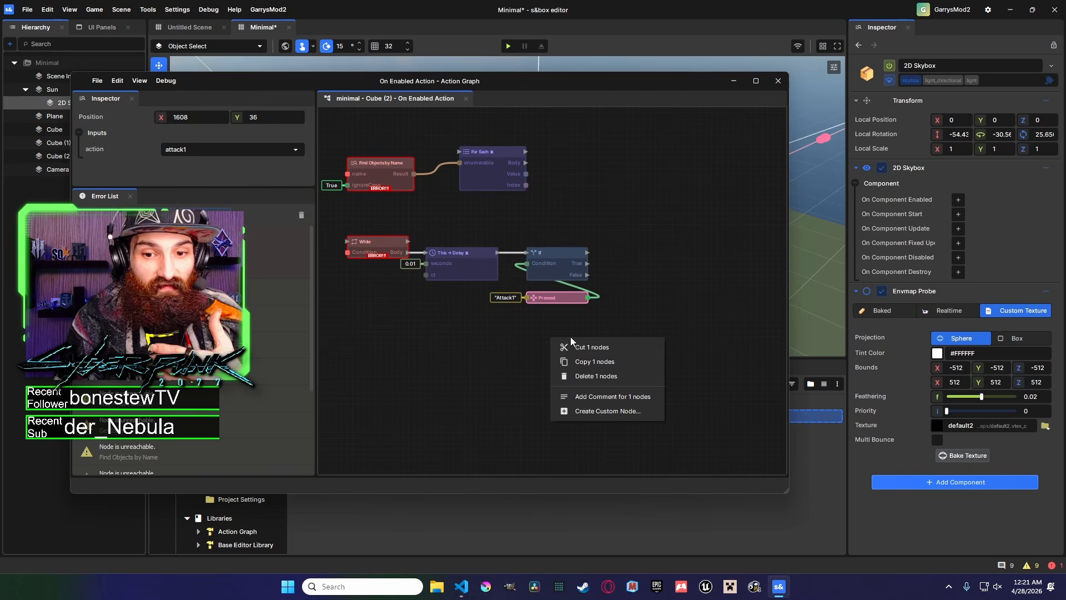
left_click(573, 336)
right_click(549, 329)
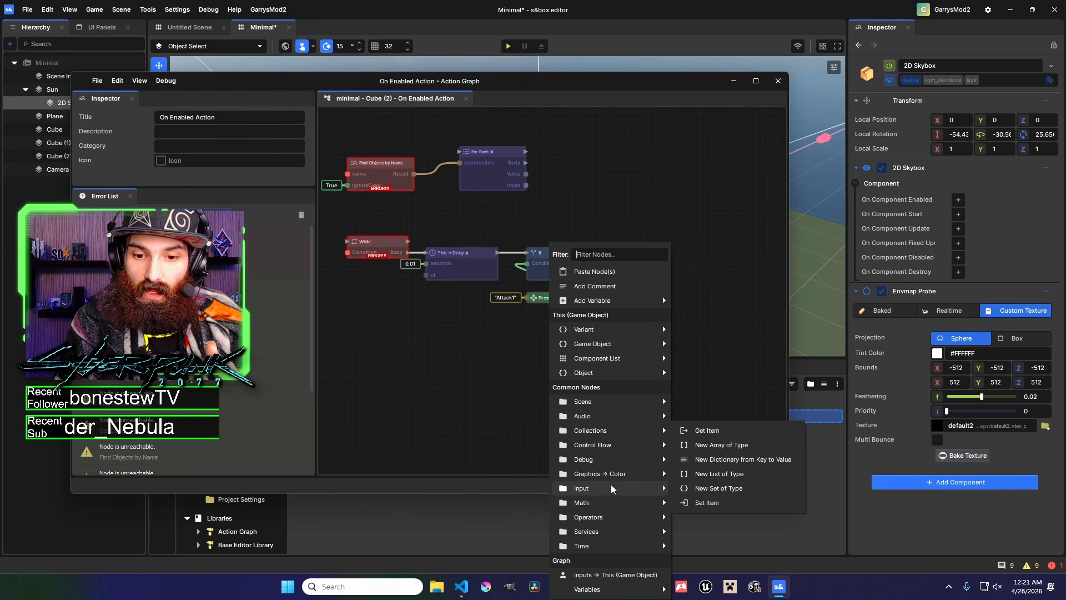
mouse_move(612, 489)
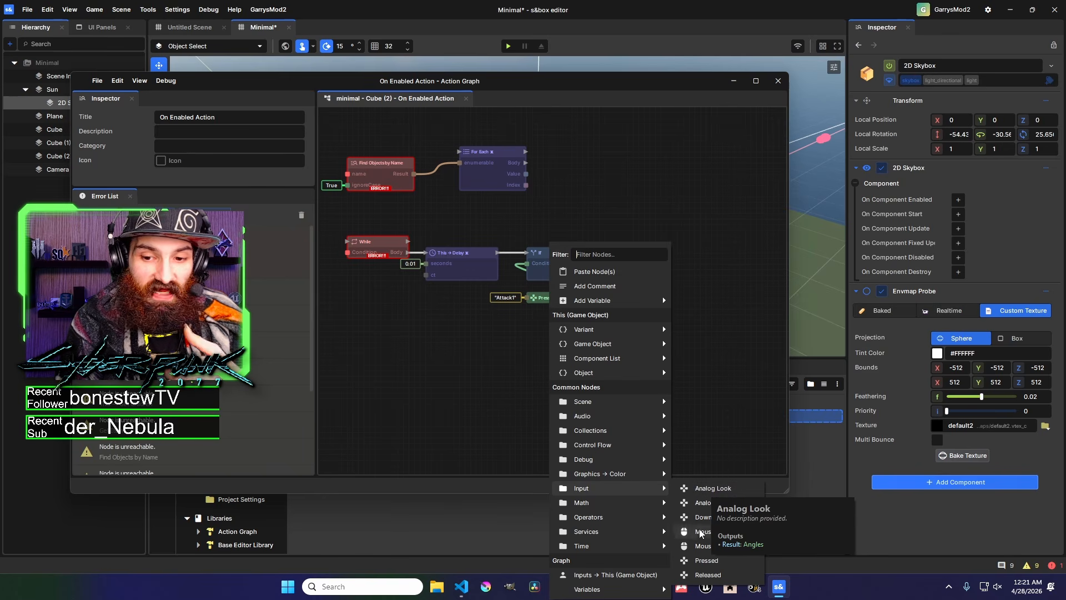
left_click(702, 403)
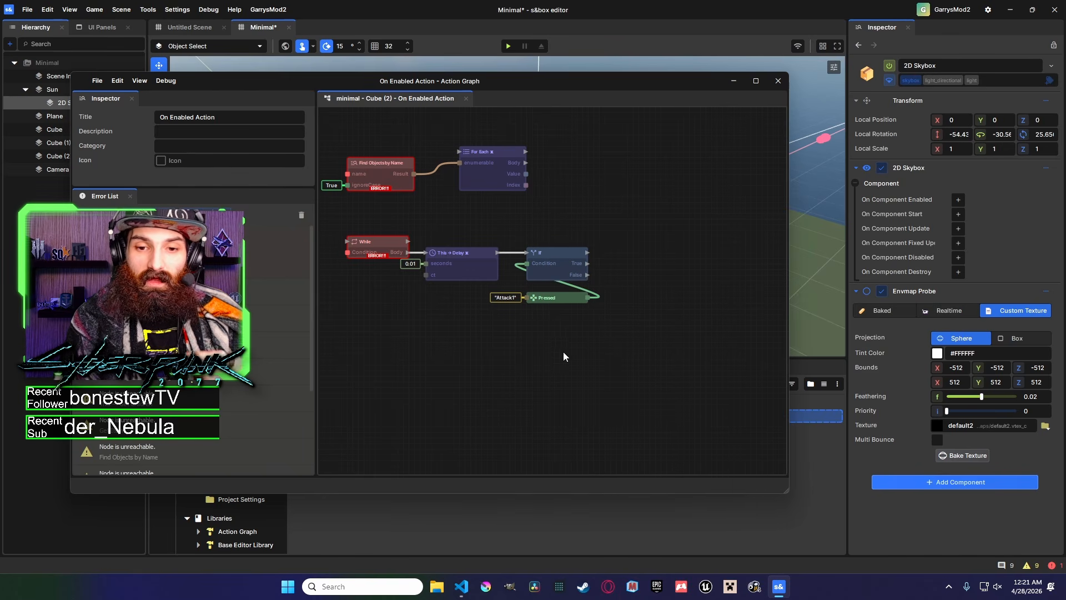
left_click(572, 301)
right_click(542, 289)
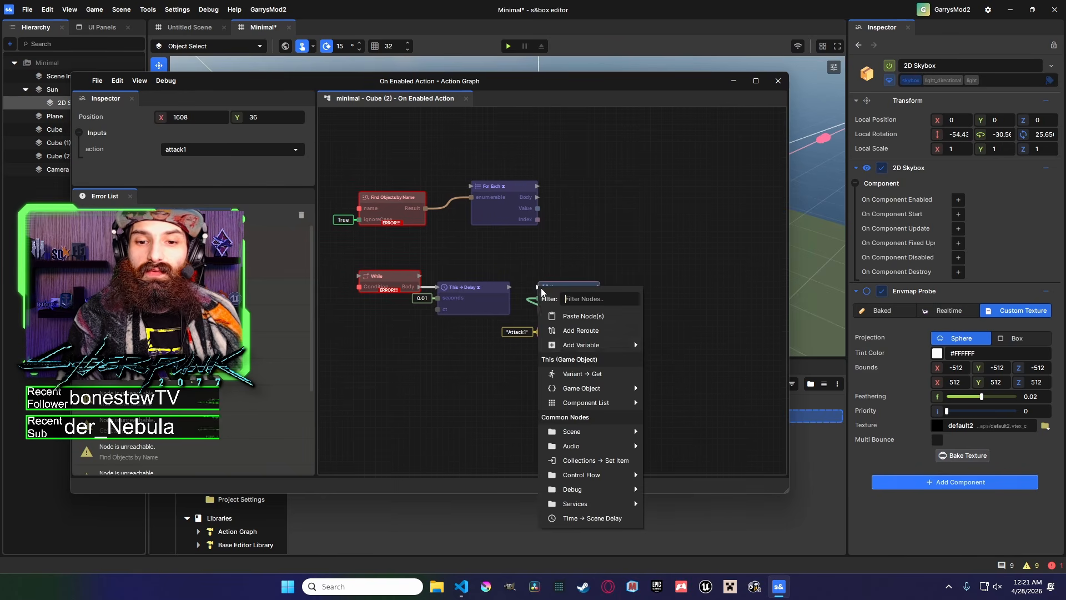
left_click(664, 272)
Select the Delay, If and Pressed nodes together and copy them.
left_click_drag(641, 368, 547, 288)
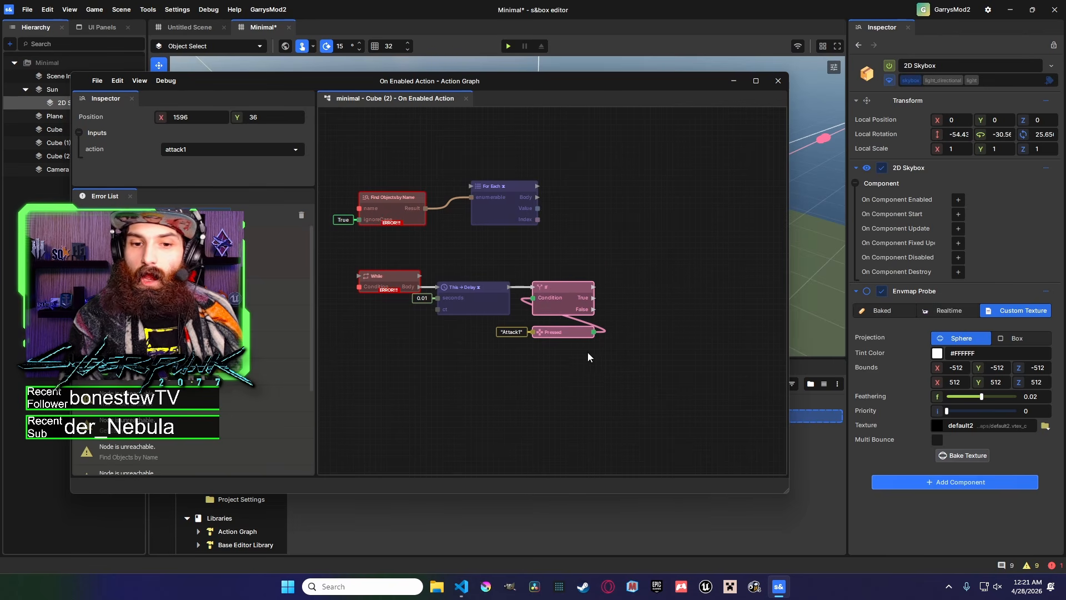
left_click_drag(682, 377, 448, 283)
left_click(489, 266)
scroll(547, 281, "down", 5)
middle_click_drag(548, 281, 718, 282)
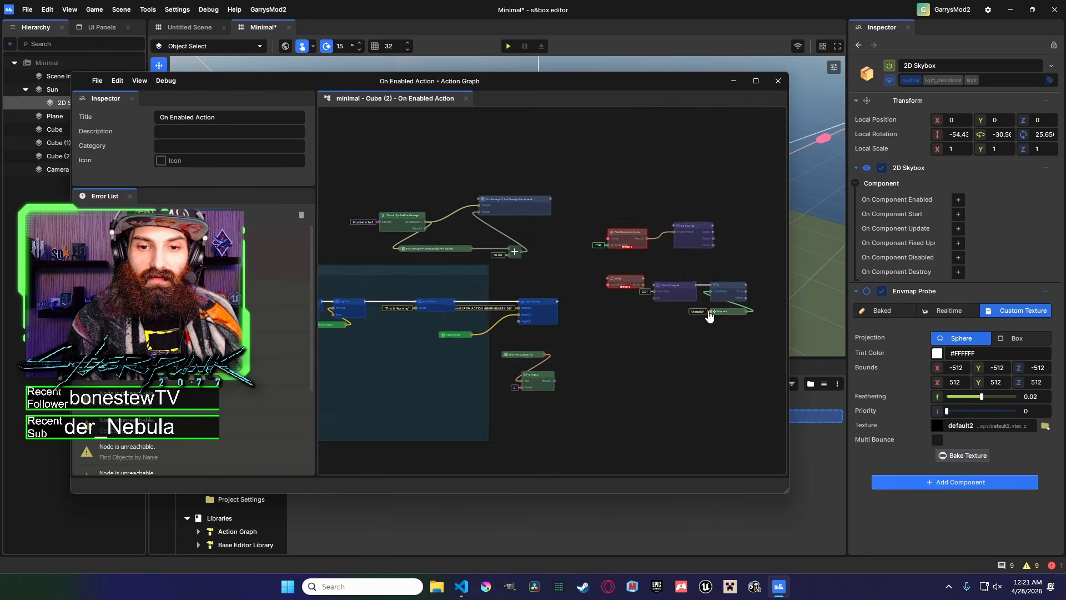
scroll(711, 311, "down", 1)
left_click_drag(751, 329, 684, 281)
key("Delete")
key("ctrl+z")
left_click(720, 301)
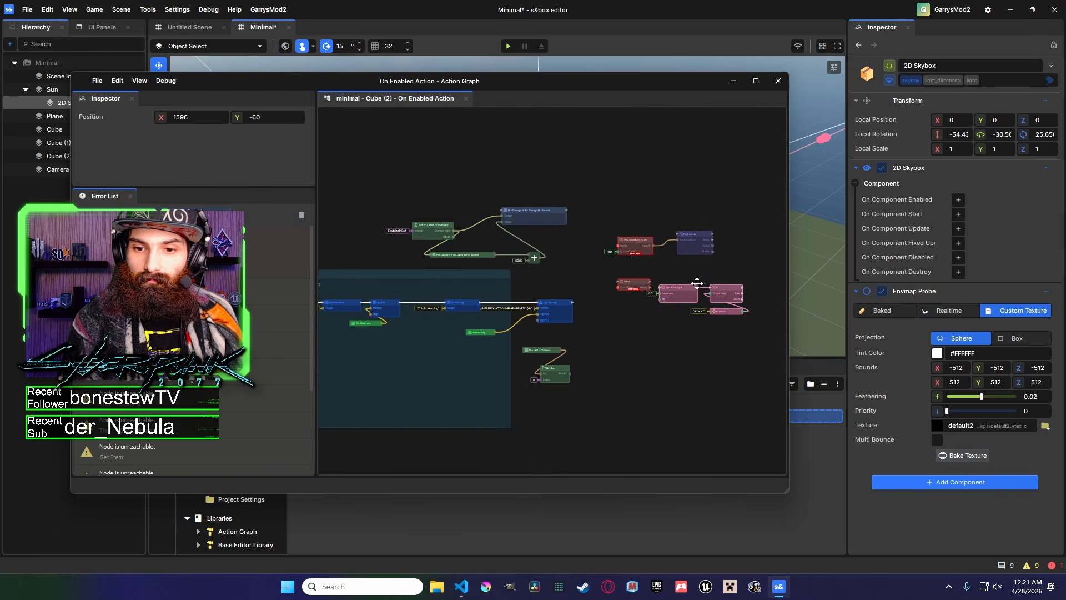
Add an On Component Update action to the 2D Skybox and paste the copied nodes, wiring the event into the Delay node.
left_click(959, 229)
left_click(972, 233)
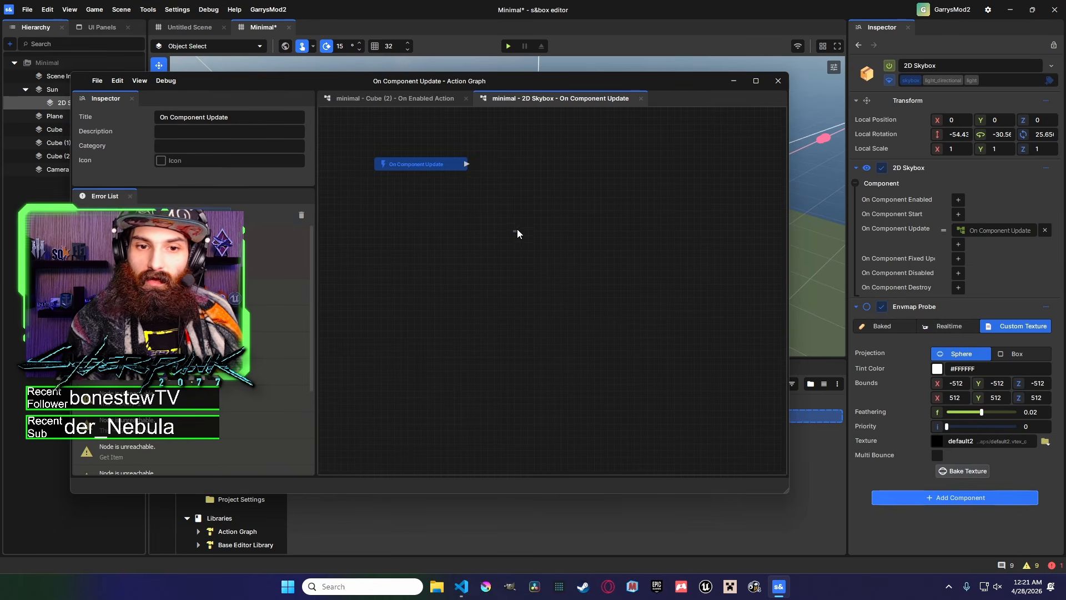
key("ctrl+v")
mouse_move(504, 169)
left_mouse_down()
mouse_move(562, 164)
mouse_move(518, 165)
left_mouse_up()
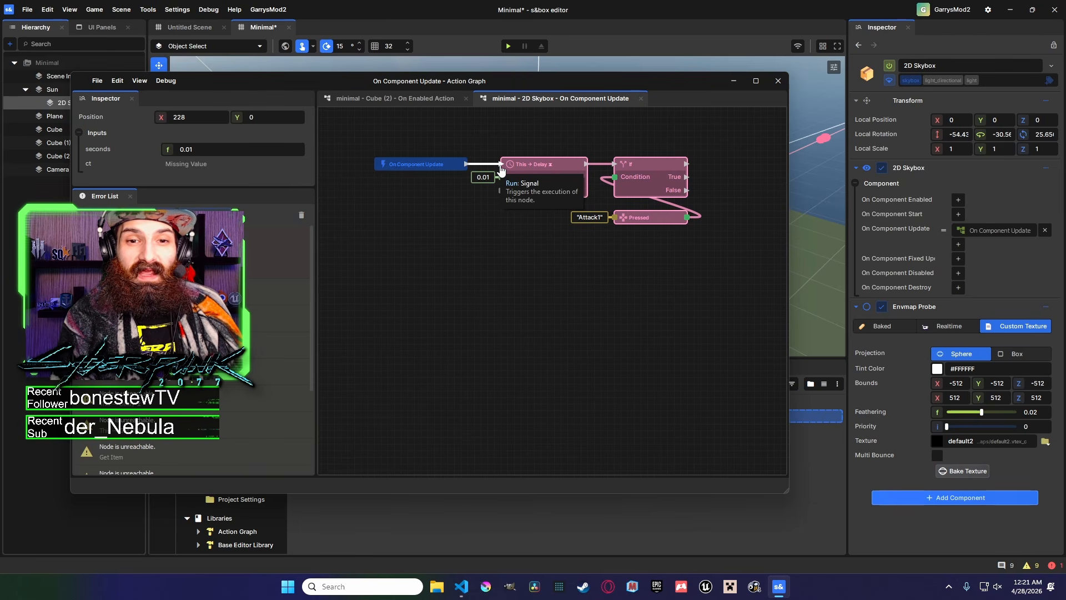
Delete the pasted Delay node from the On Component Update graph.
scroll(544, 232, "down", 4)
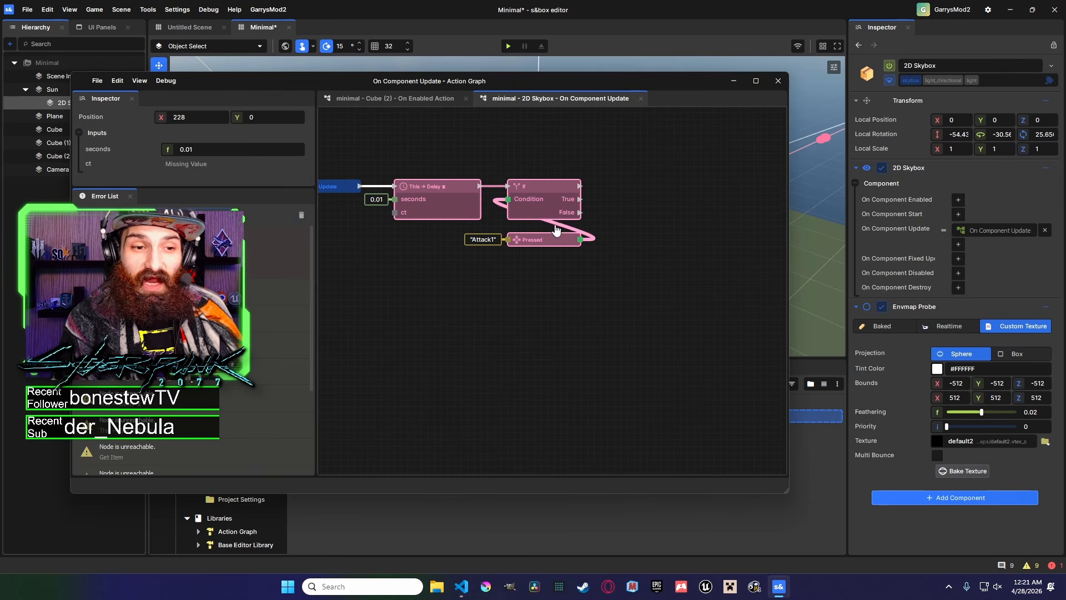
scroll(512, 221, "down", 1)
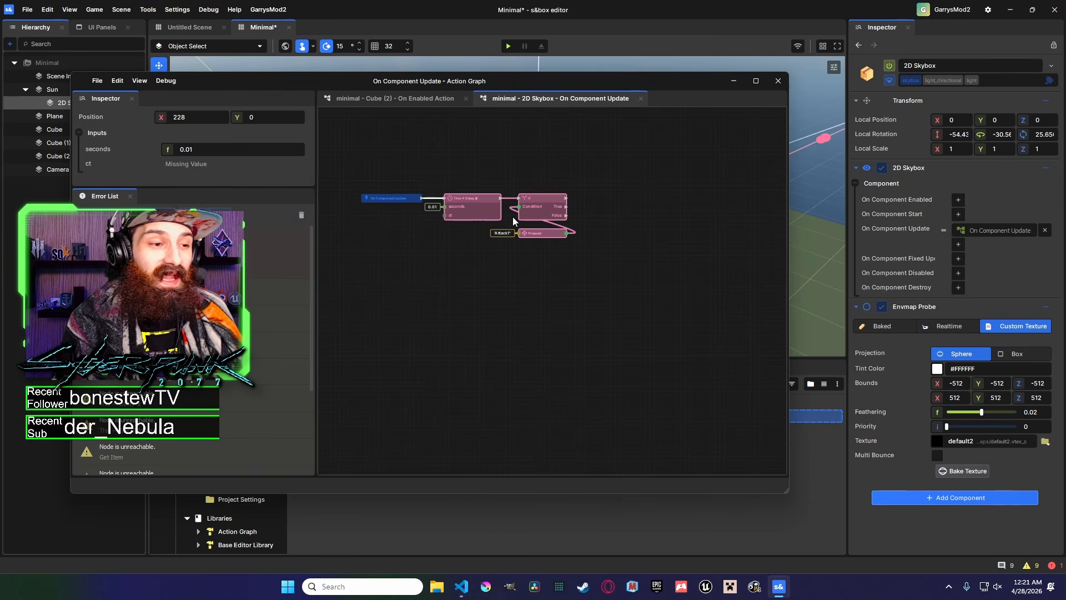
scroll(466, 218, "down", 1)
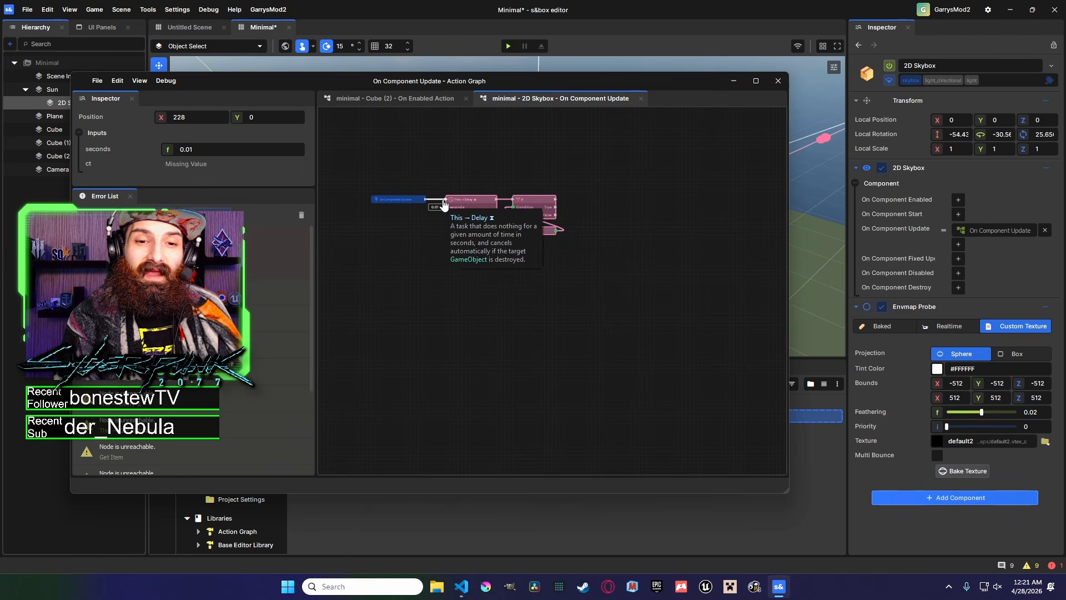
scroll(529, 208, "up", 5)
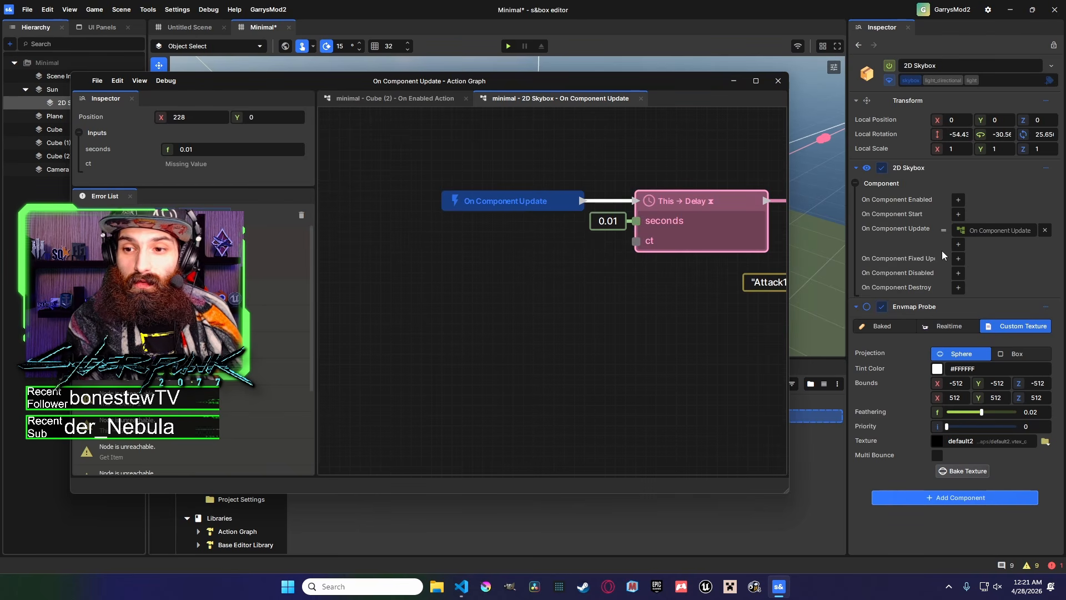
scroll(541, 247, "down", 6)
middle_click_drag(590, 273, 562, 262)
left_click_drag(562, 263, 484, 211)
scroll(452, 238, "up", 4)
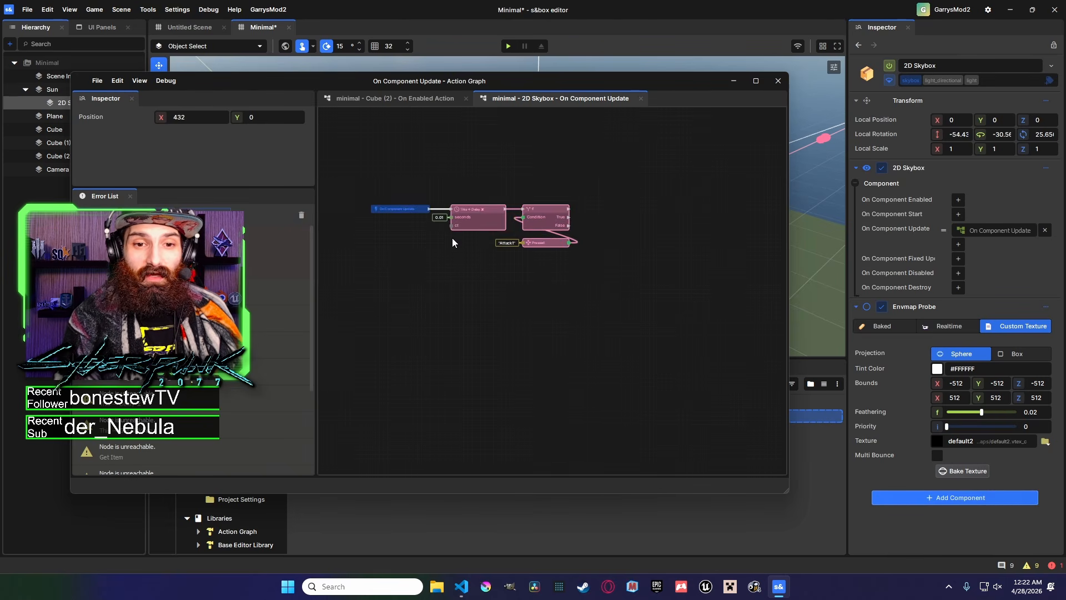
left_click(465, 201)
left_click_drag(618, 265, 569, 215)
key("Delete")
key("ctrl+z")
left_click(479, 197)
key("Delete")
left_click(461, 303)
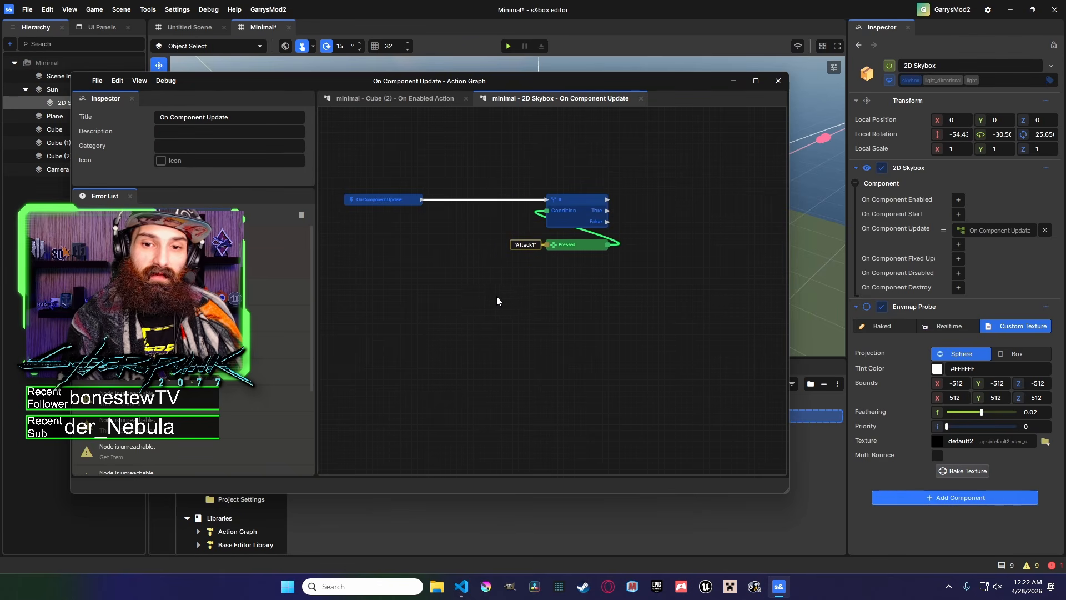
middle_click_drag(589, 284, 549, 281)
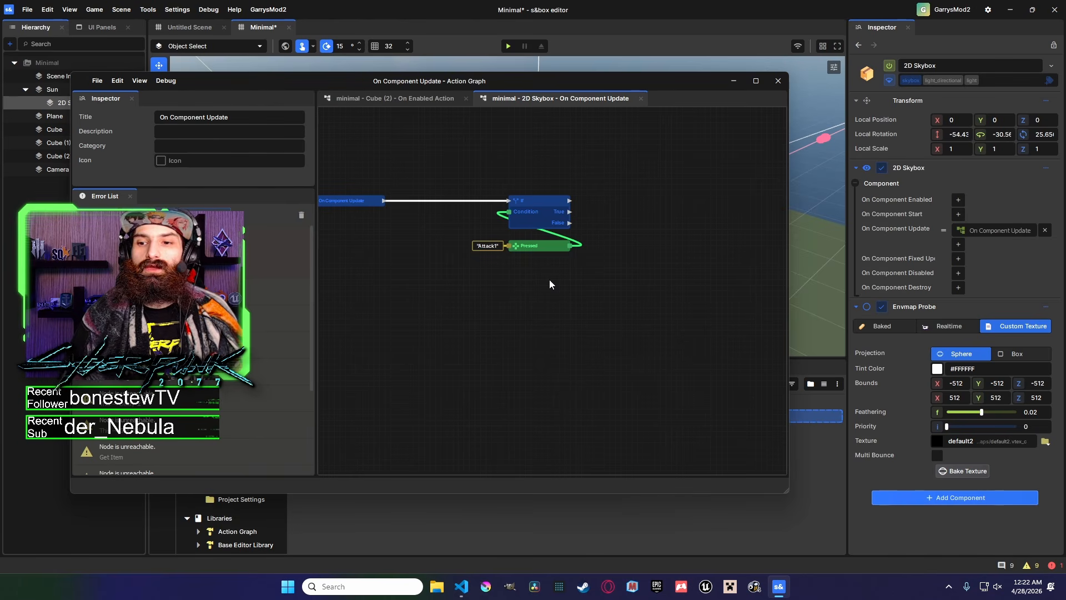
Add a Debug log node connected to the If node's True output.
left_click_drag(570, 212, 607, 163)
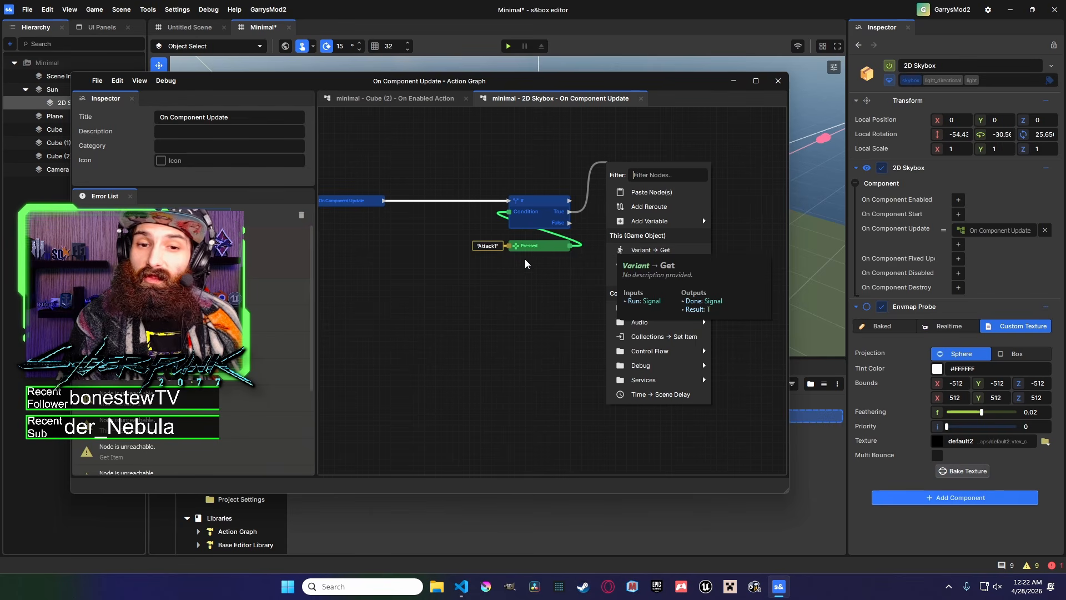
left_click(552, 164)
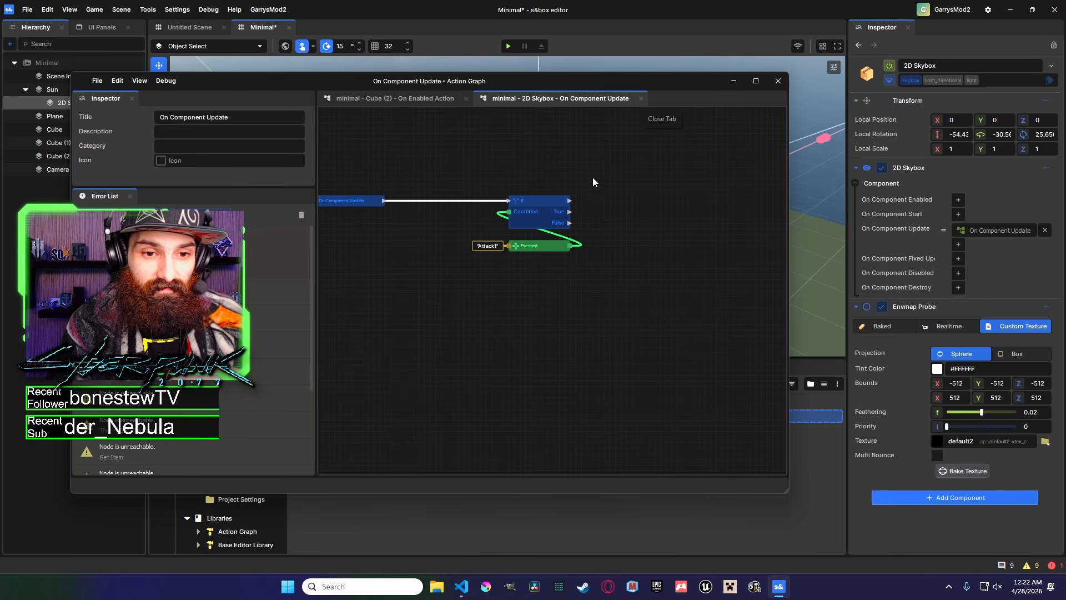
left_click_drag(570, 212, 601, 144)
type("log")
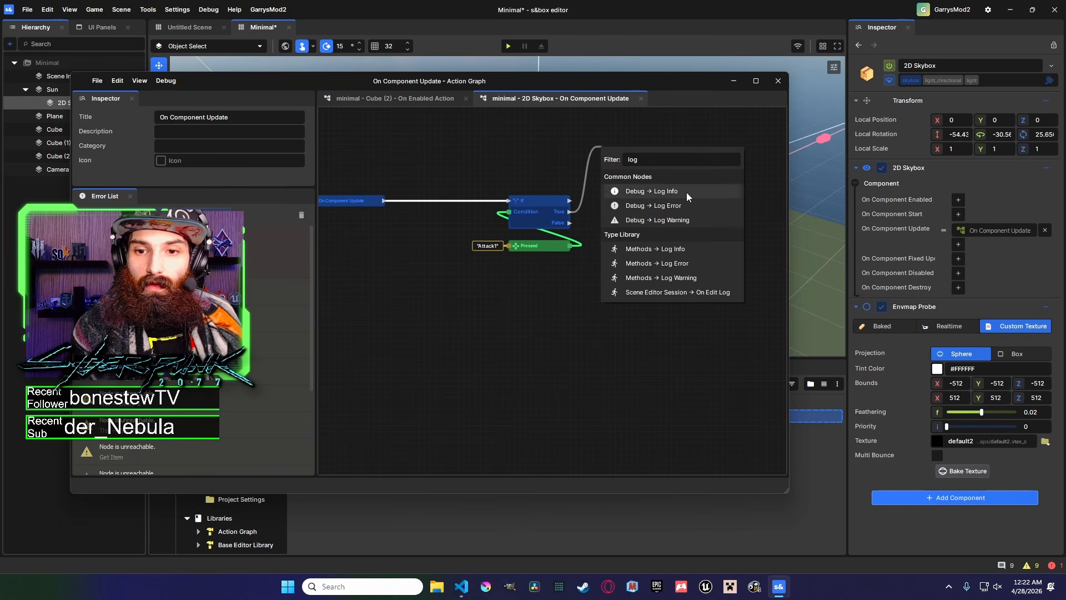
left_click(686, 192)
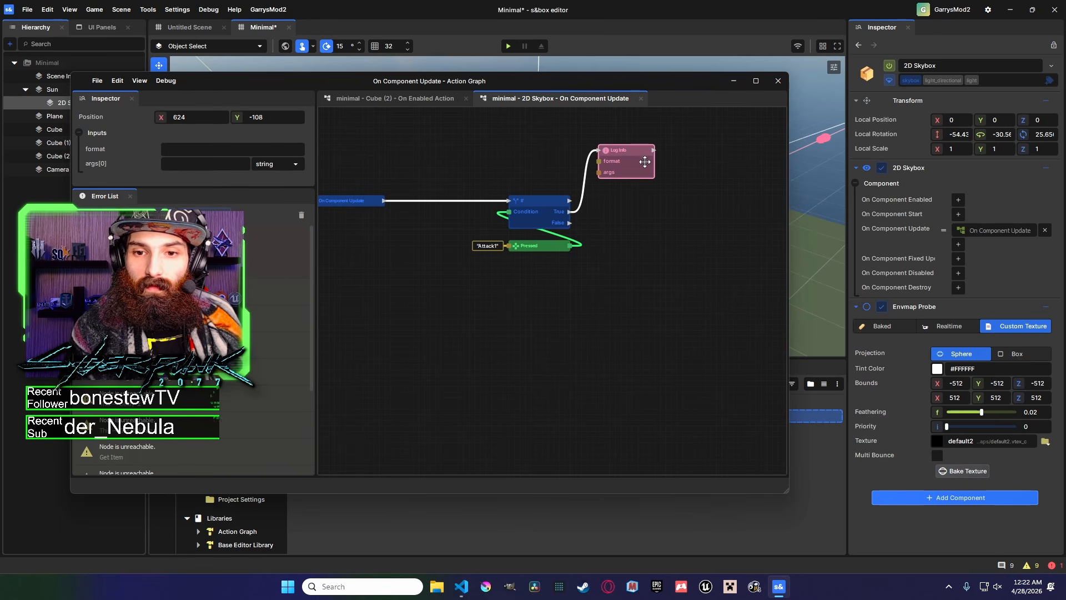
Set the Log Info node's format to "YUP" in the 2D Skybox graph and save the scene.
left_click(236, 151)
type("YUP")
left_click(471, 155)
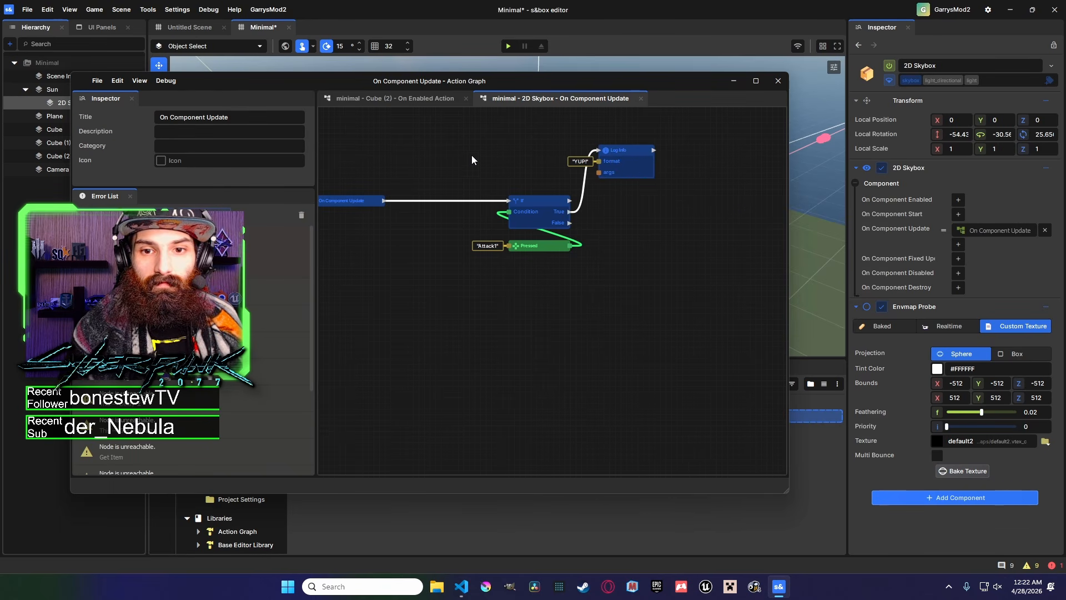
key("ctrl+s")
Review and select the nodes of the Cube (2) On Enabled Action graph, then close the action graph editor.
left_click(414, 99)
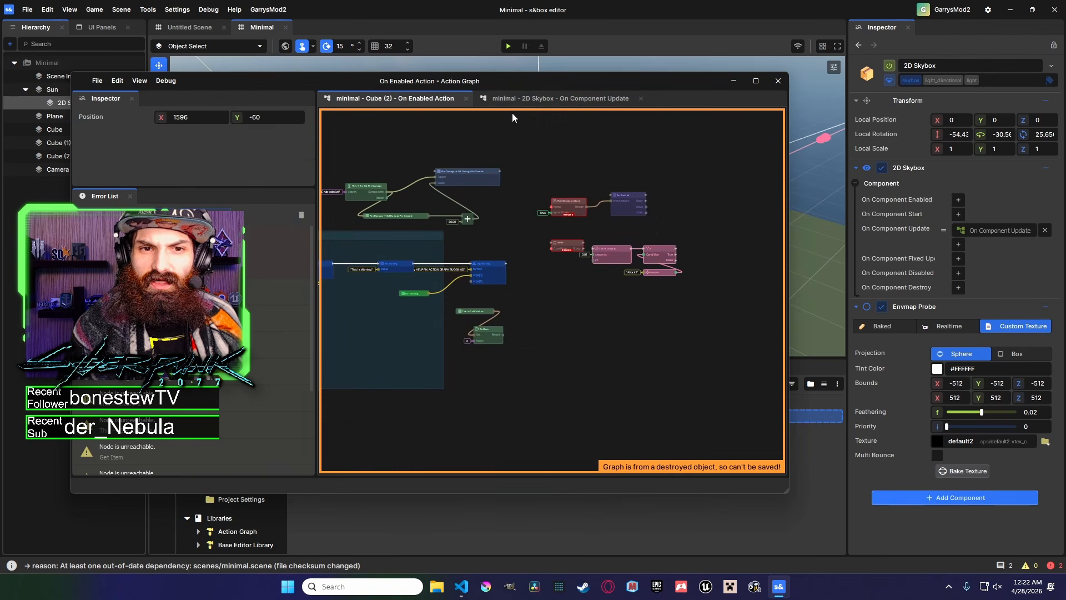
left_click(546, 102)
left_click(415, 101)
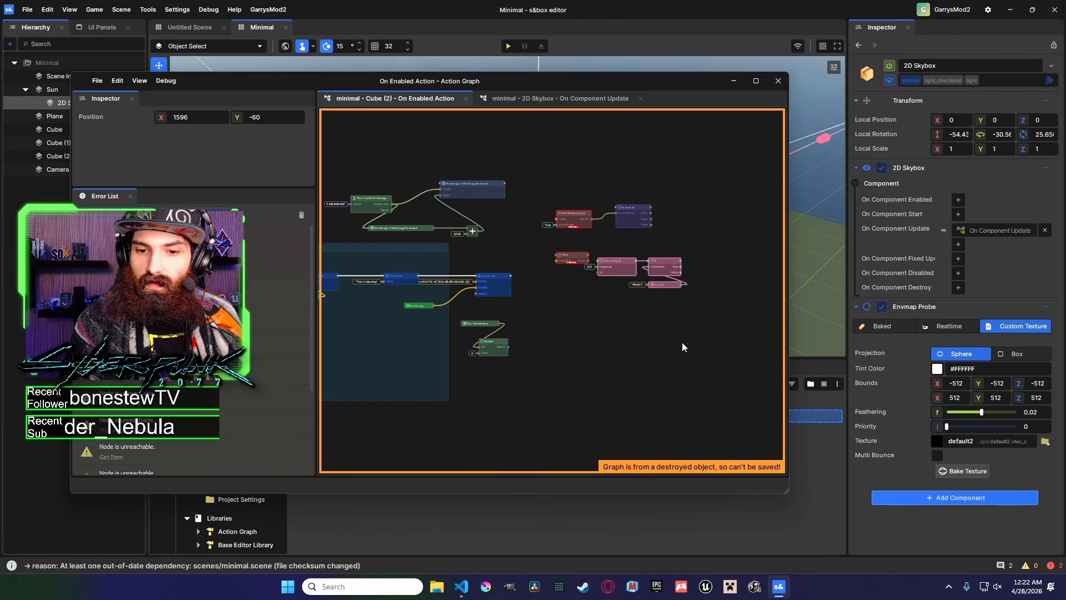
mouse_move(581, 81)
left_mouse_down()
mouse_move(595, 196)
mouse_move(578, 100)
left_mouse_up()
middle_click_drag(569, 329, 676, 308)
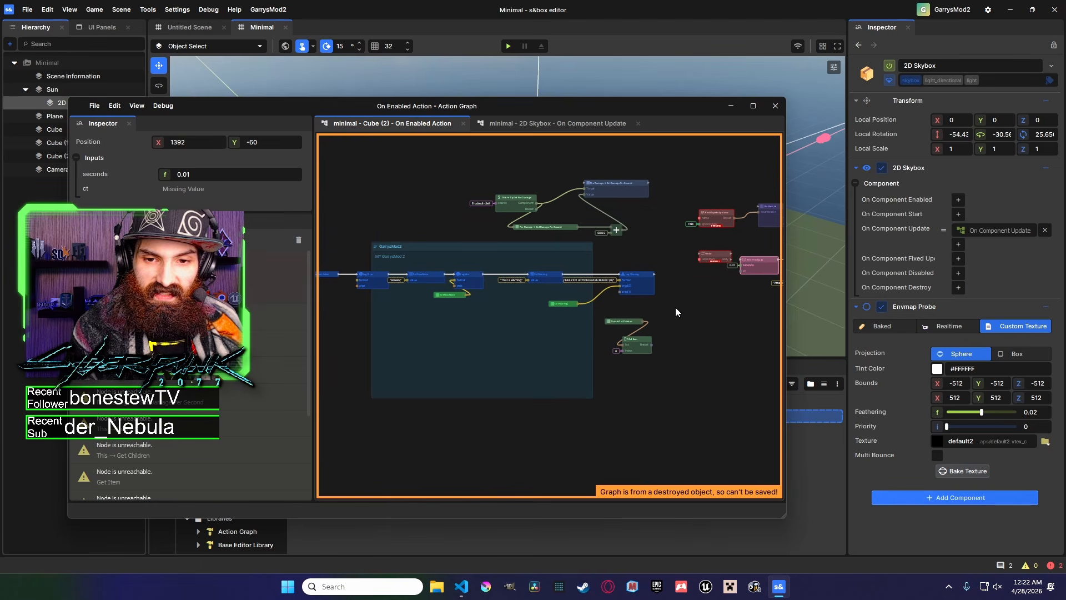
scroll(659, 306, "down", 4)
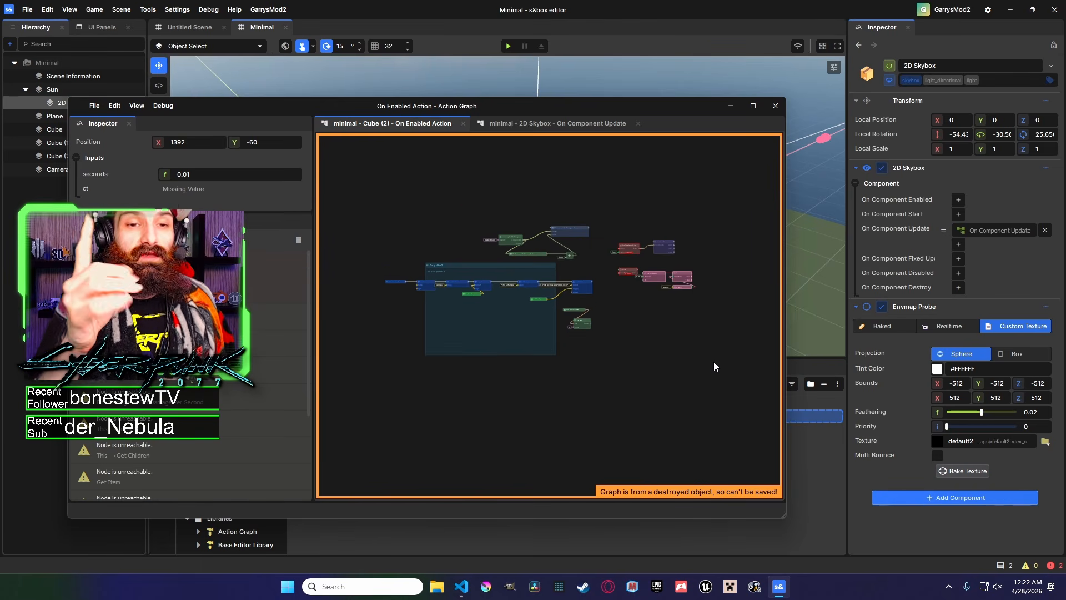
left_click_drag(726, 401, 418, 190)
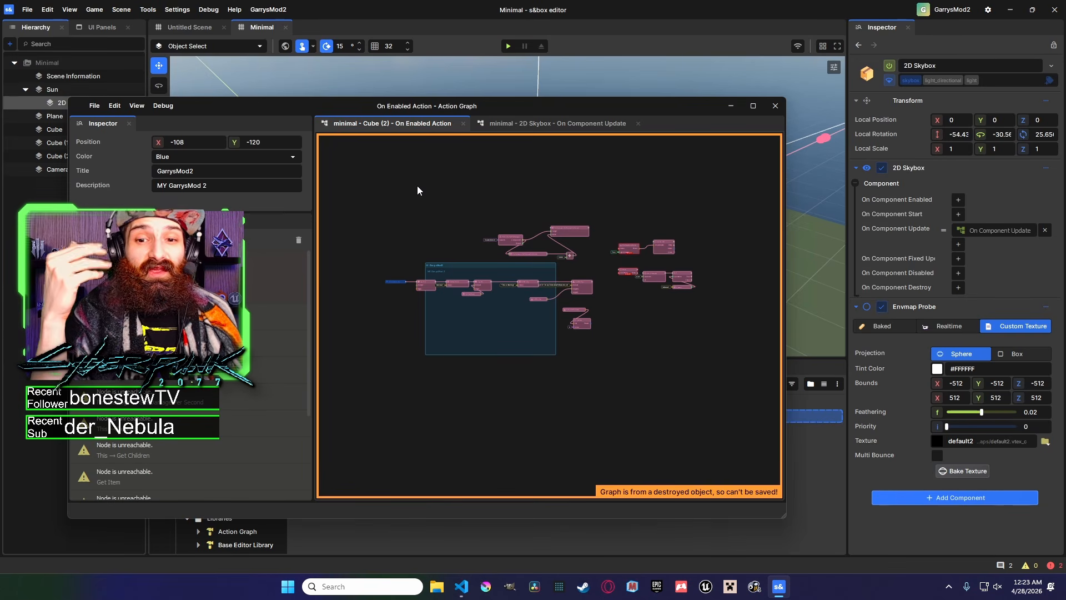
left_click_drag(496, 267, 697, 408)
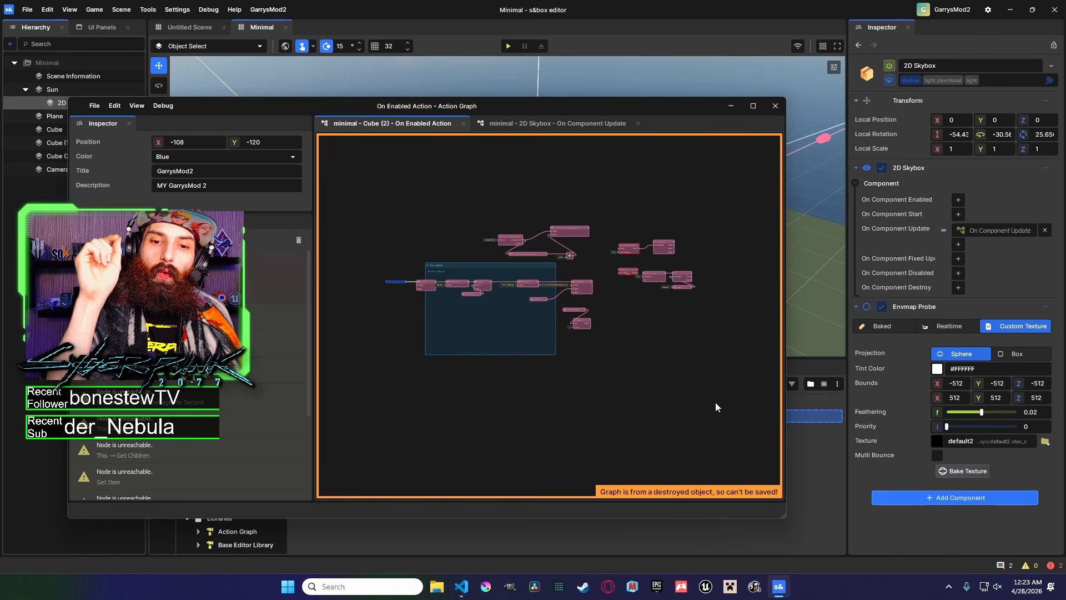
left_click_drag(736, 398, 425, 223)
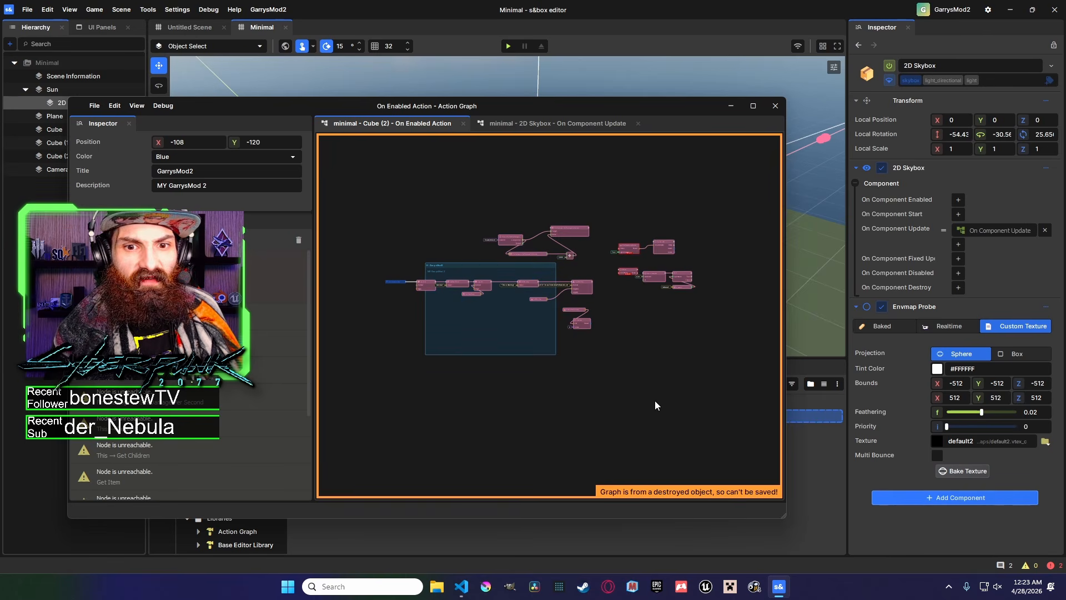
left_click_drag(739, 404, 425, 187)
middle_click_drag(564, 329, 684, 325)
scroll(519, 276, "up", 8)
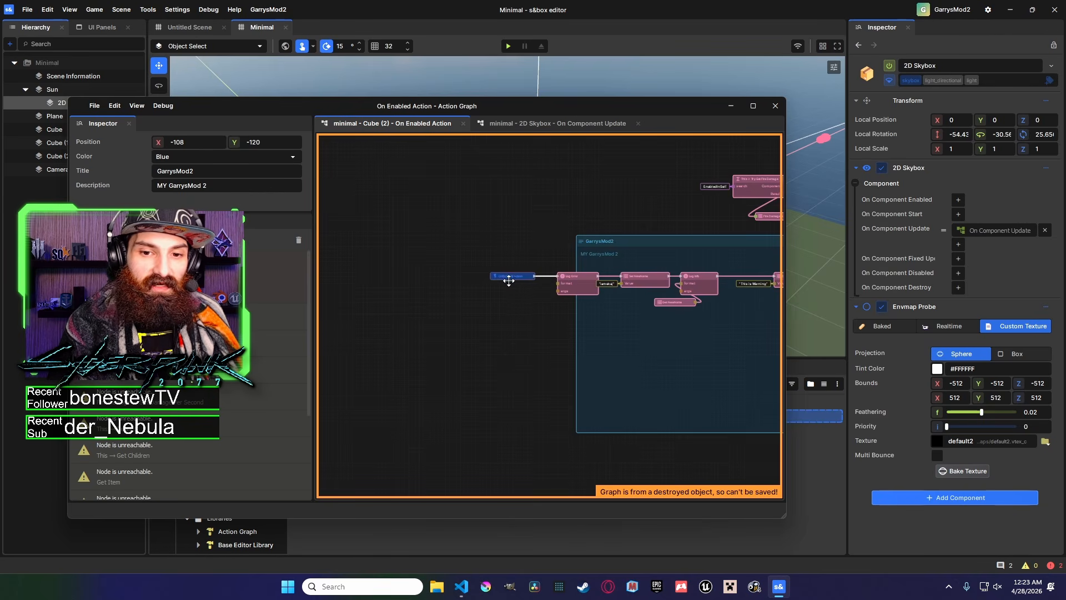
scroll(526, 281, "down", 4)
scroll(596, 298, "down", 4)
middle_click_drag(597, 298, 485, 288)
left_click_drag(735, 367, 453, 179)
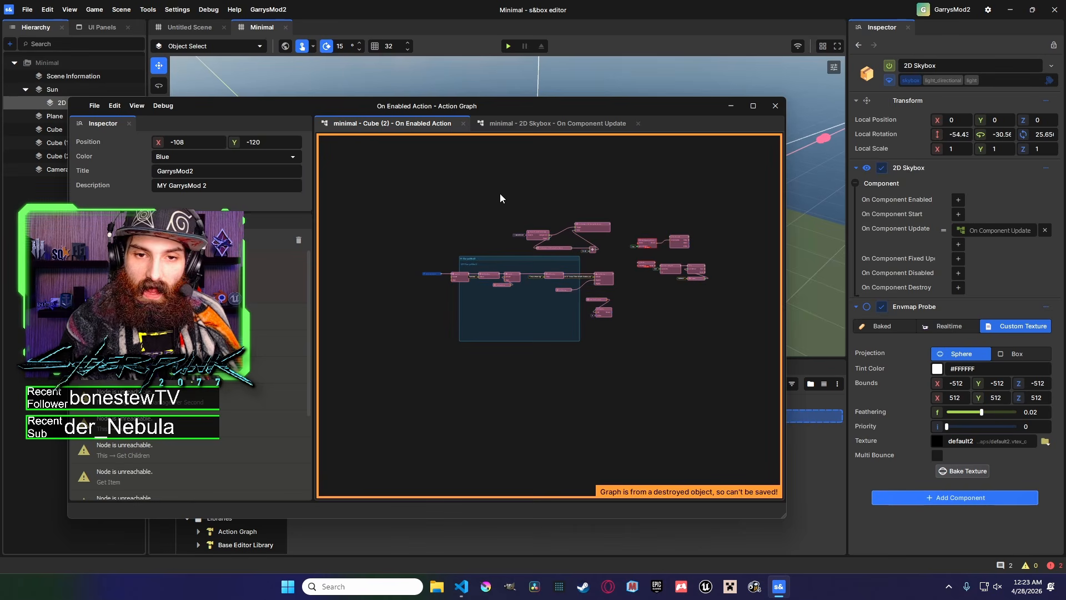
left_click(775, 106)
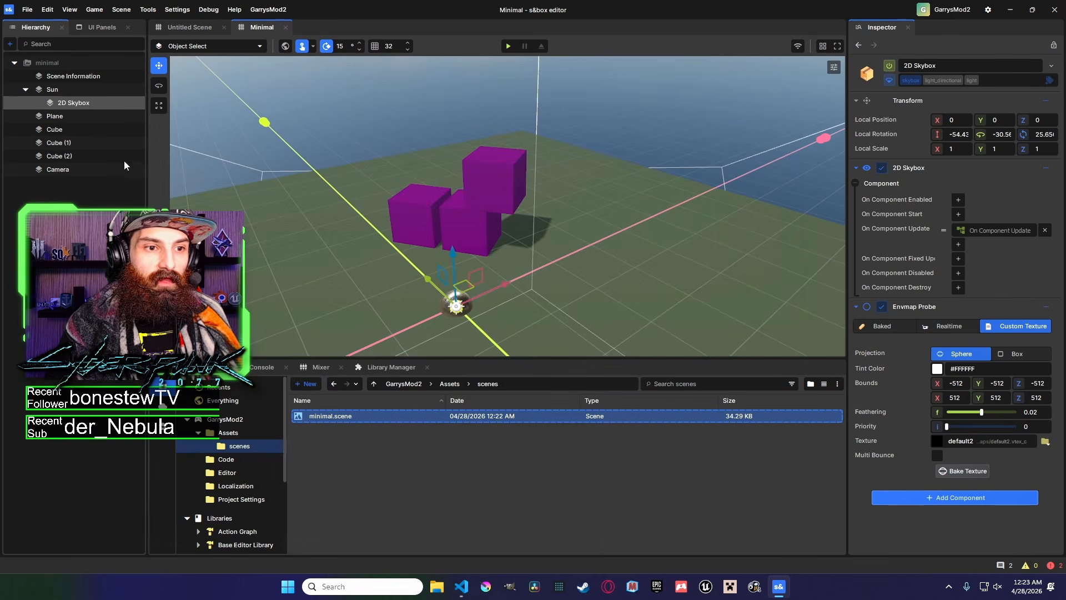
Select Cube (2) and open its On Enabled Action graph from the Actions Invoker component.
left_click(133, 158)
left_click(1048, 168)
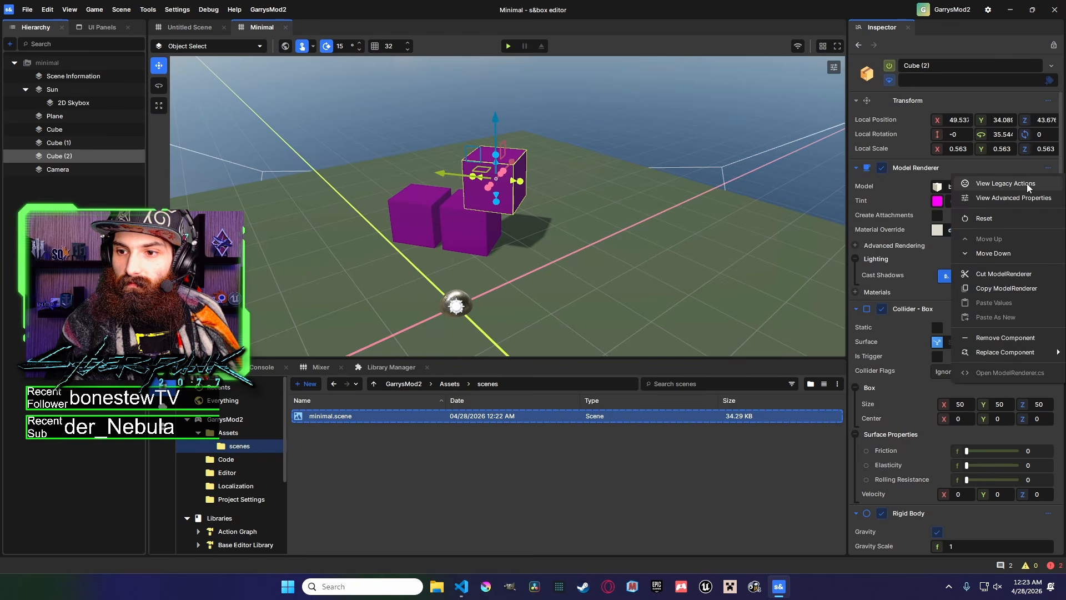
left_click(1009, 232)
scroll(1008, 232, "down", 8)
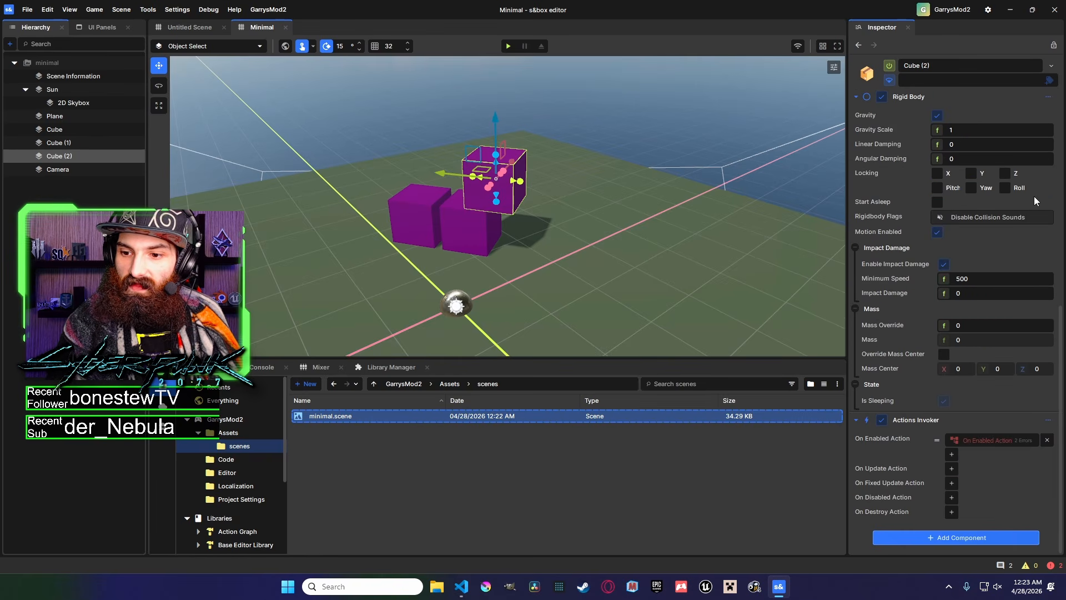
left_click(983, 440)
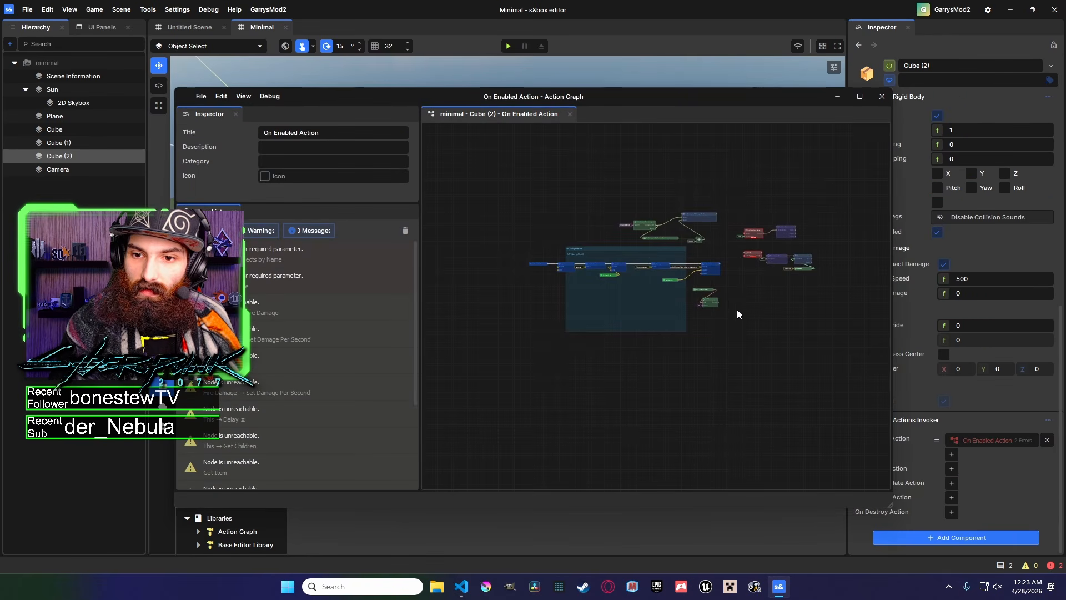
scroll(622, 283, "up", 1)
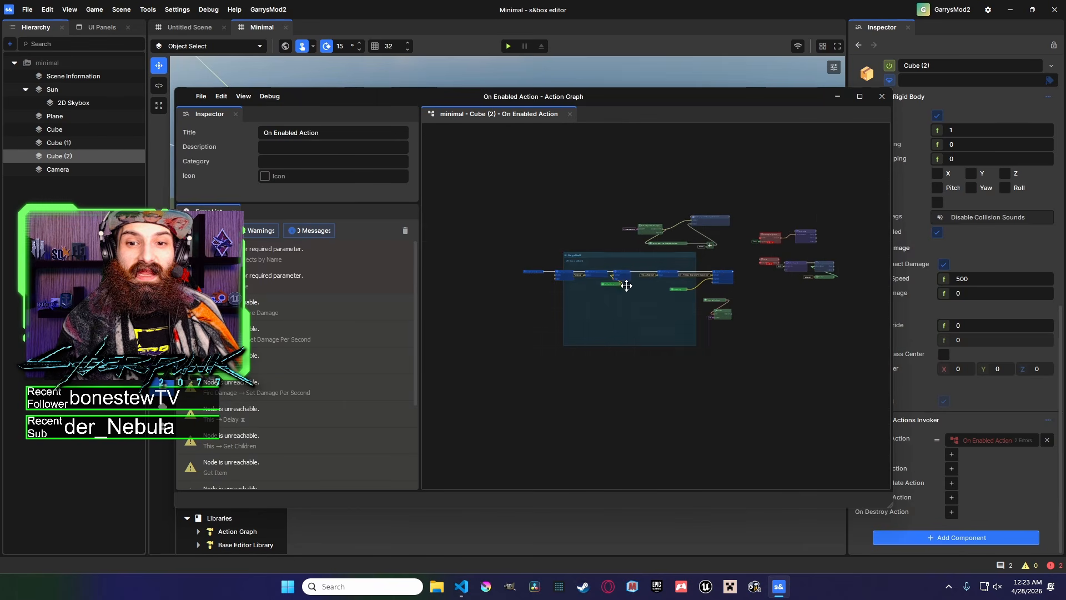
scroll(589, 292, "up", 3)
middle_click_drag(644, 281, 543, 262)
scroll(550, 292, "down", 5)
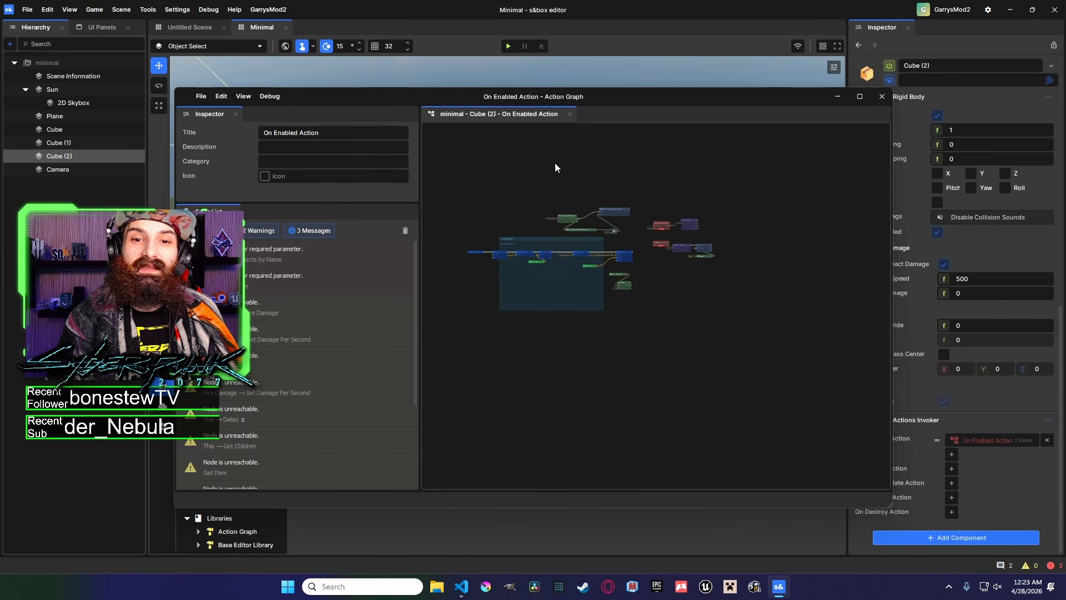
key("ctrl+v")
middle_click_drag(568, 199, 657, 229)
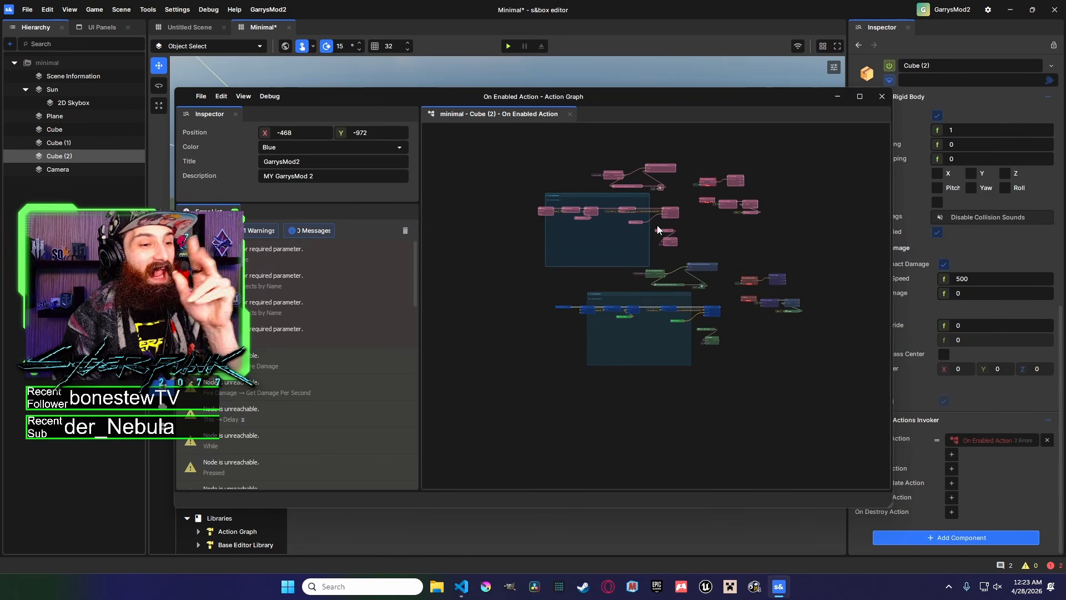
key("Delete")
middle_click_drag(736, 235, 651, 210)
scroll(656, 277, "up", 5)
scroll(655, 280, "up", 3)
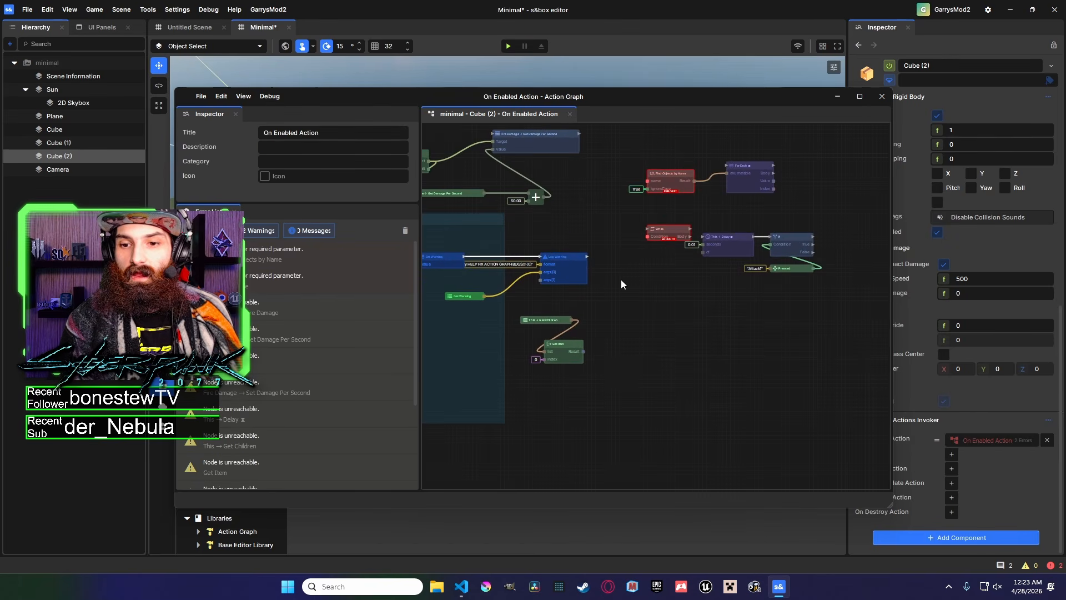
right_click(637, 272)
mouse_move(681, 504)
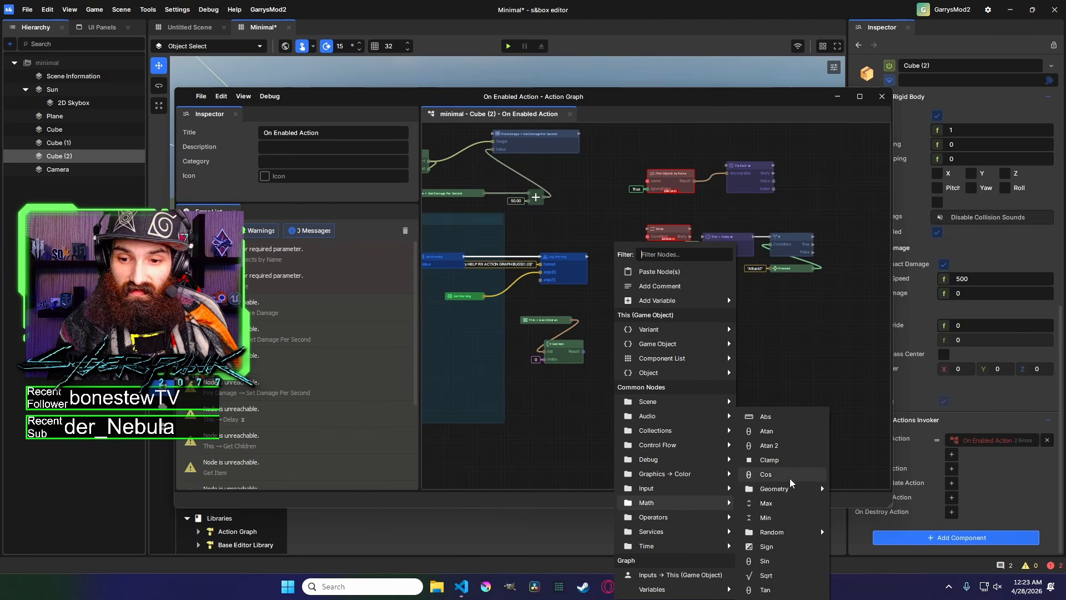
mouse_move(798, 494)
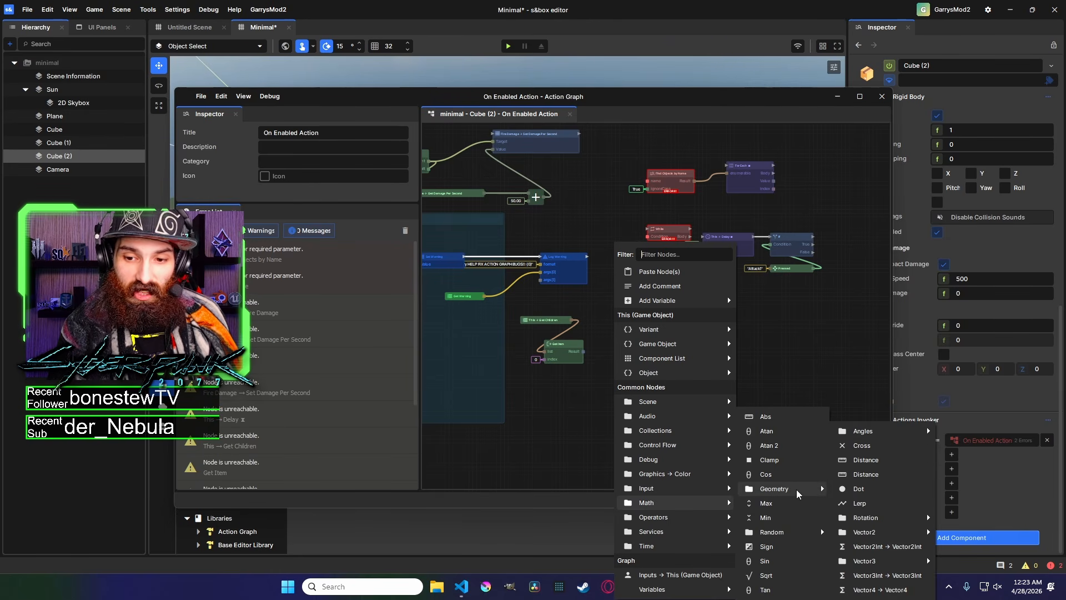
mouse_move(791, 533)
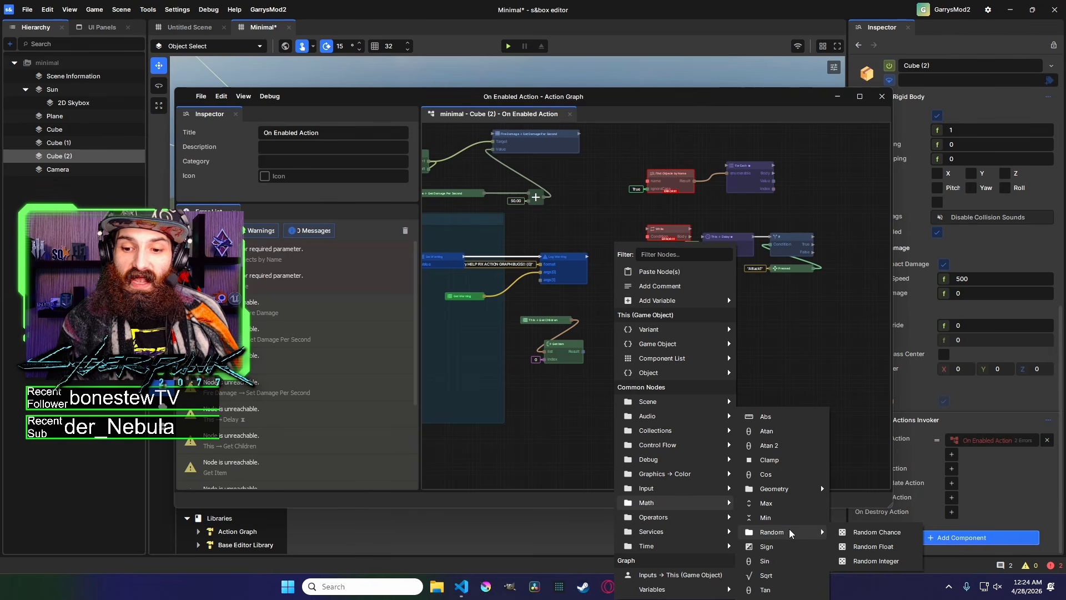
mouse_move(722, 520)
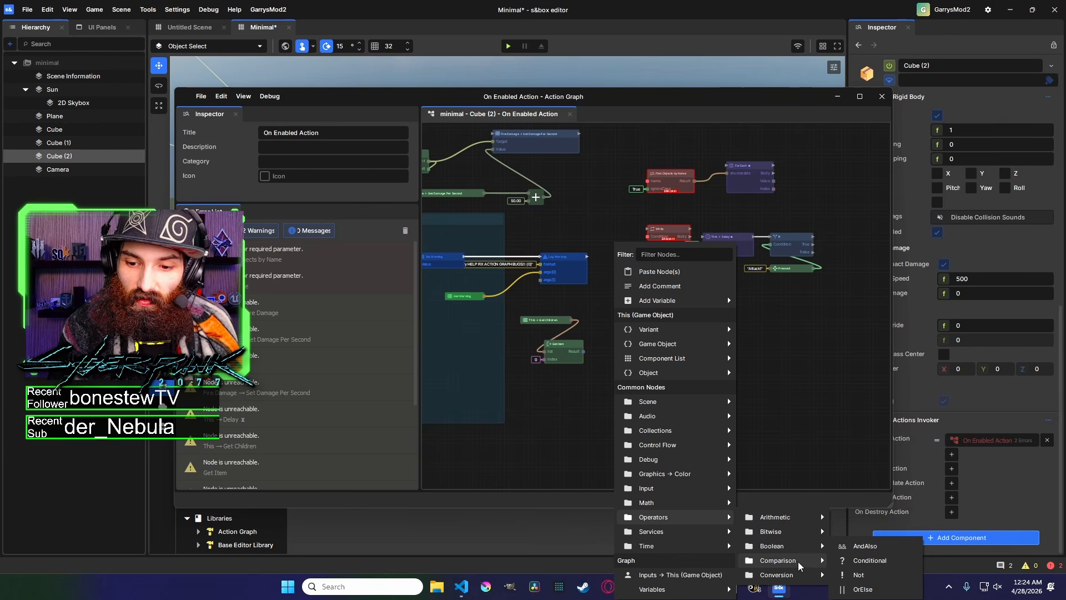
mouse_move(807, 580)
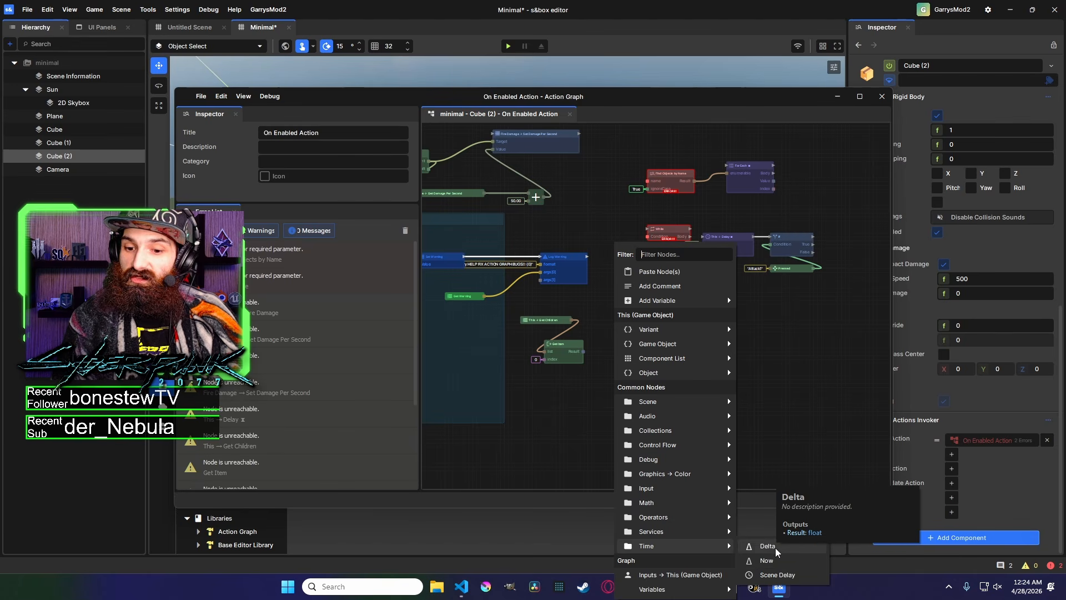
mouse_move(698, 589)
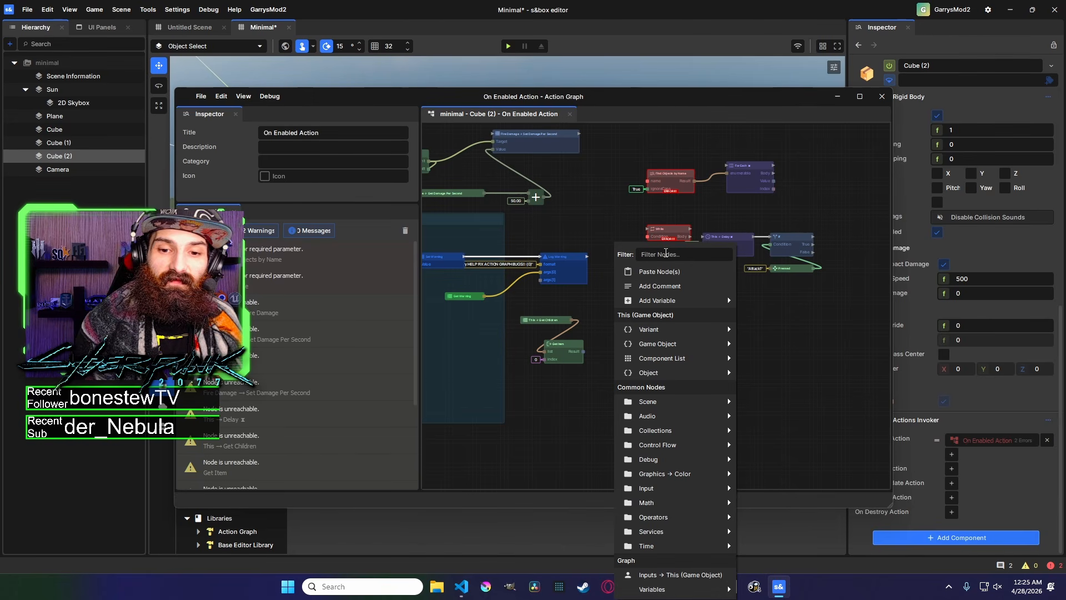
type("var")
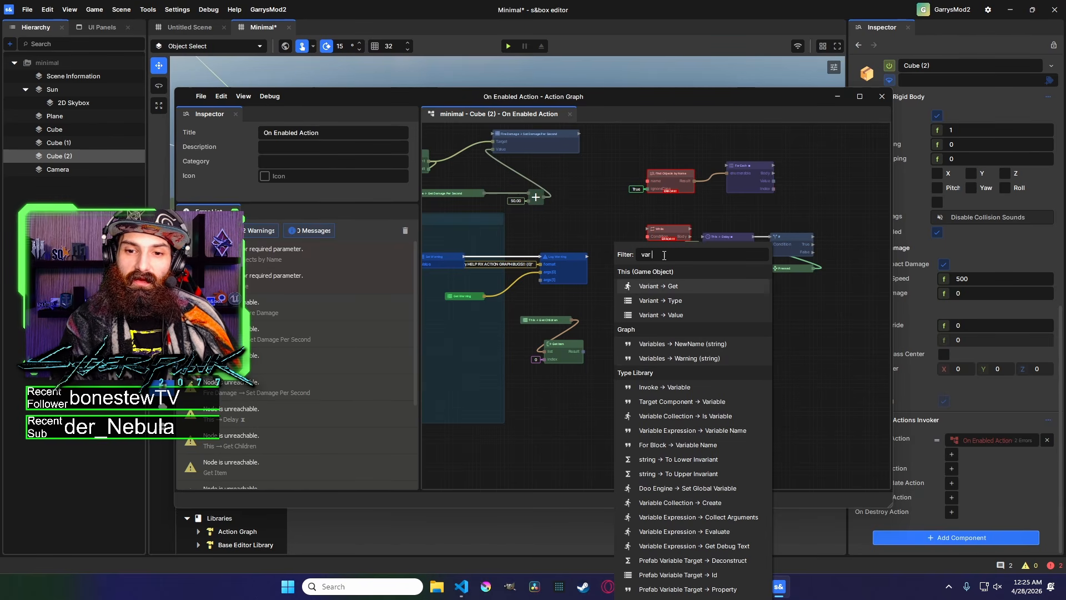
key("BackSpace")
key("BackSpace")
key("BackSpace")
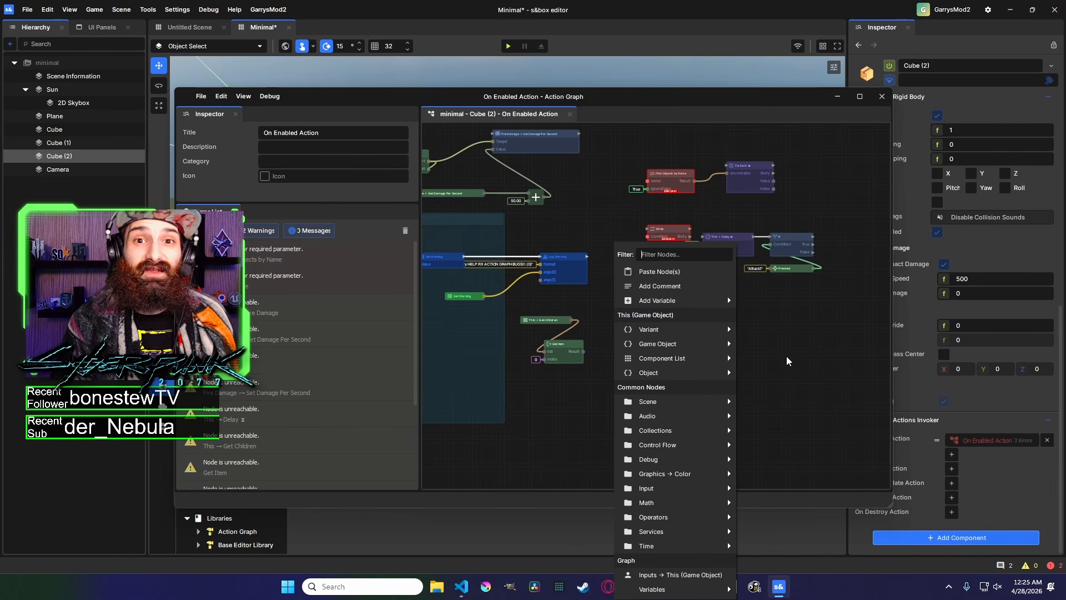
left_click(743, 354)
Set the Log Error node's format to "ERROR!! BUG HERE SOMEWHERE!!" in the Cube (2) graph.
middle_click_drag(573, 327, 818, 340)
scroll(670, 231, "up", 1)
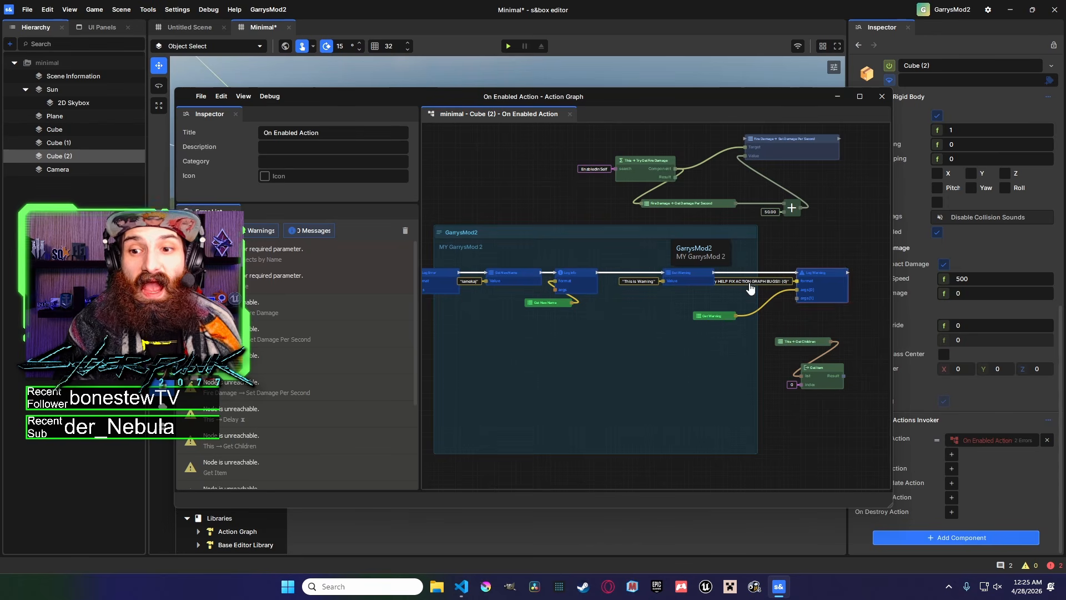
middle_click_drag(700, 326, 829, 315)
left_click(554, 261)
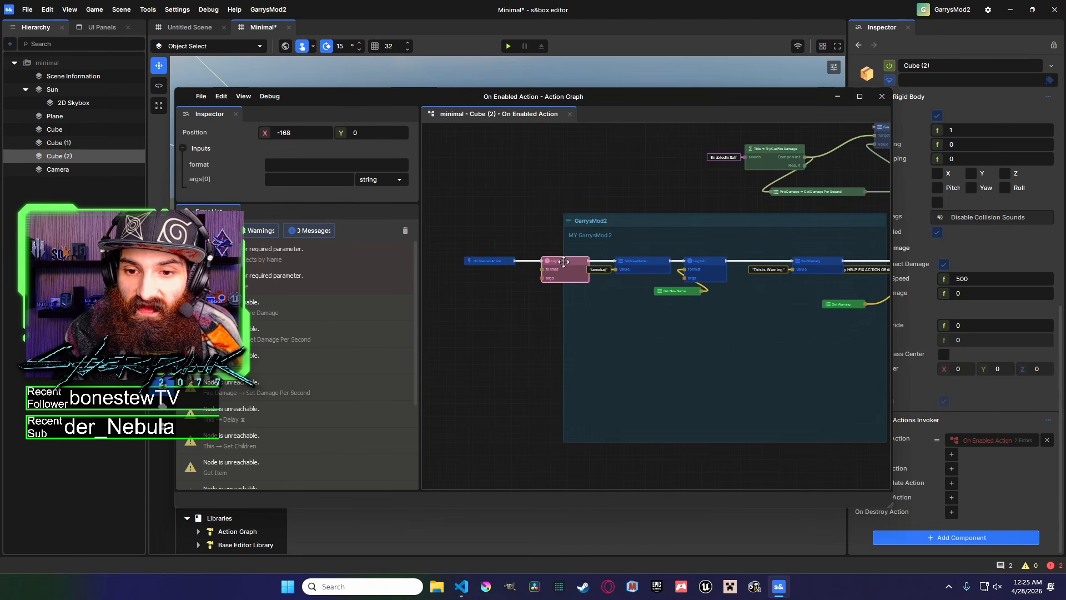
scroll(744, 272, "up", 2)
left_click(375, 164)
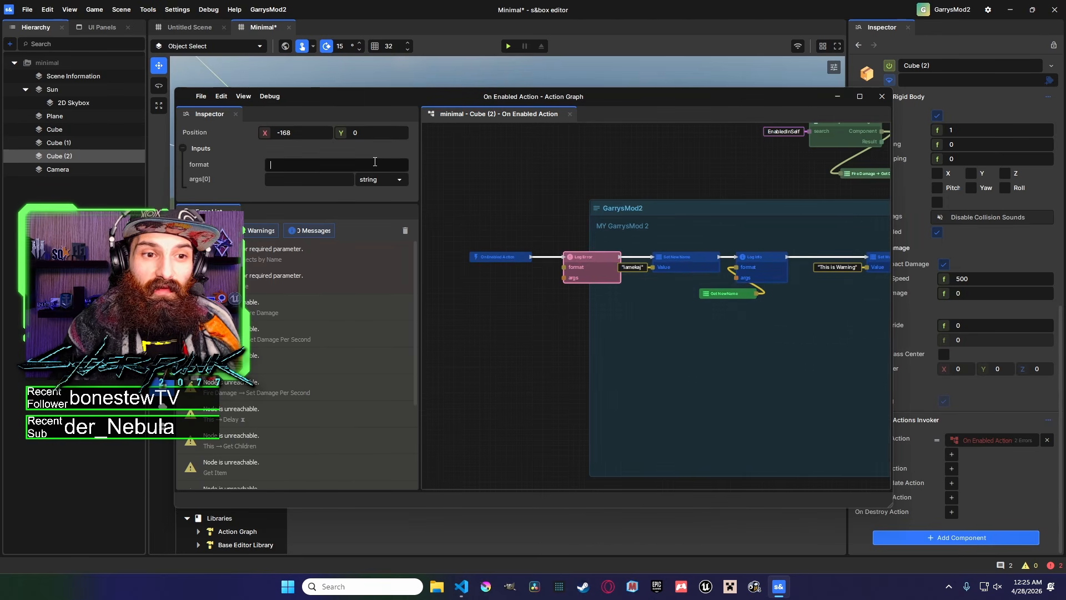
type("ER")
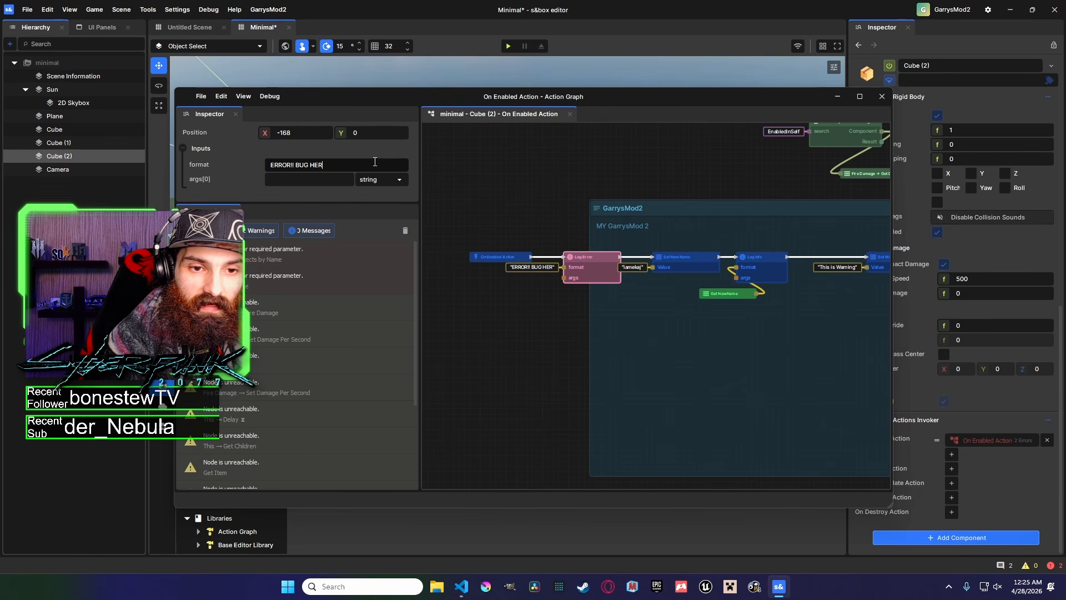
type("ROR!! BlG HERE SOMEWHERE")
key("Home")
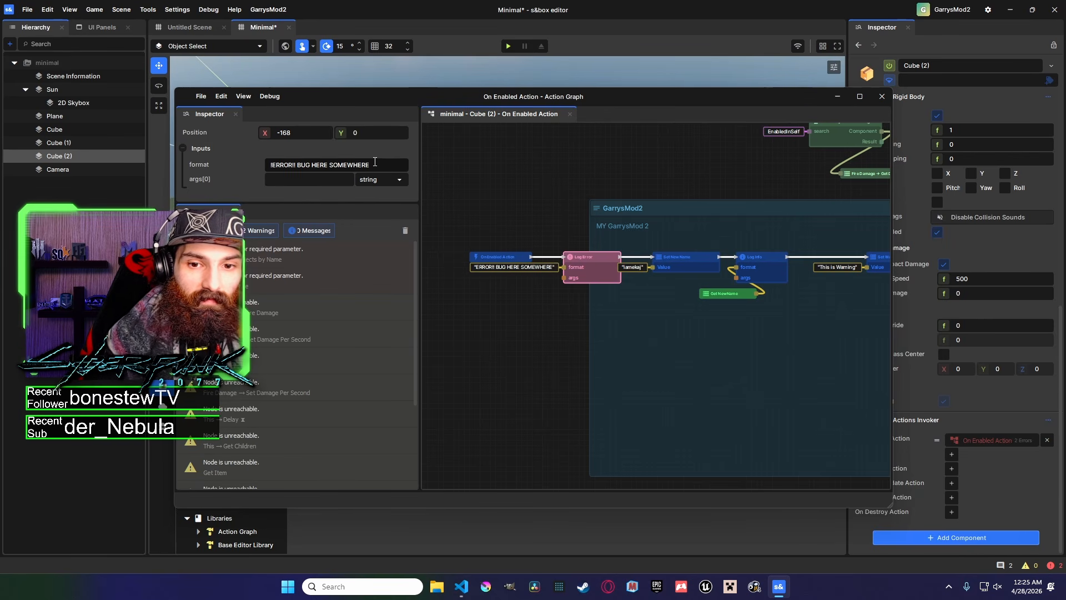
type("!!")
left_click(708, 178)
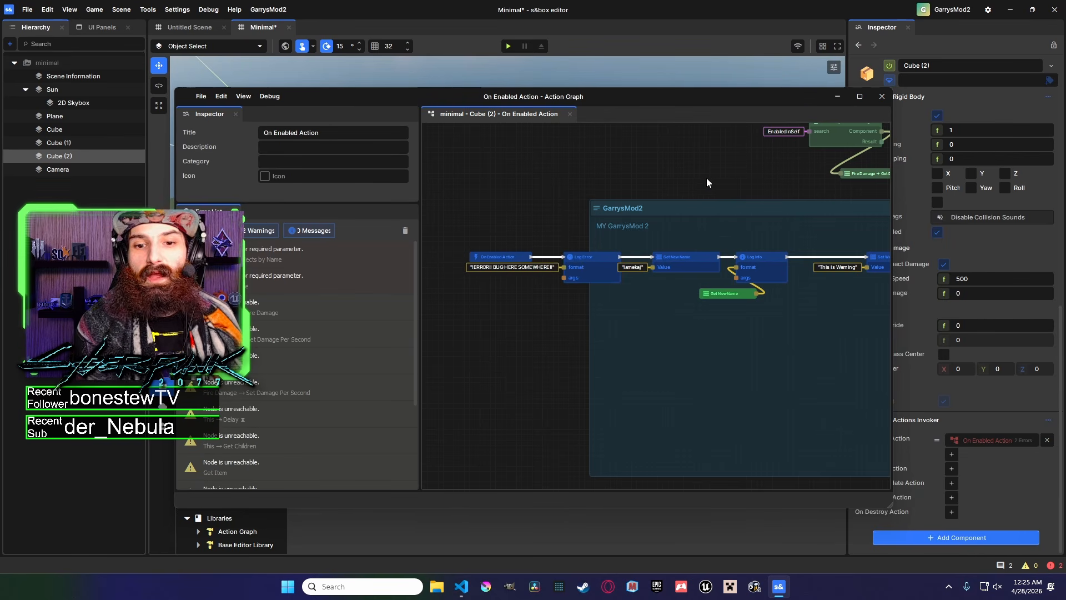
Examine the Log Error node and the following log chain in the Cube (2) graph.
middle_click_drag(708, 178, 658, 174)
scroll(658, 173, "up", 1)
scroll(522, 285, "down", 3)
left_click(504, 283)
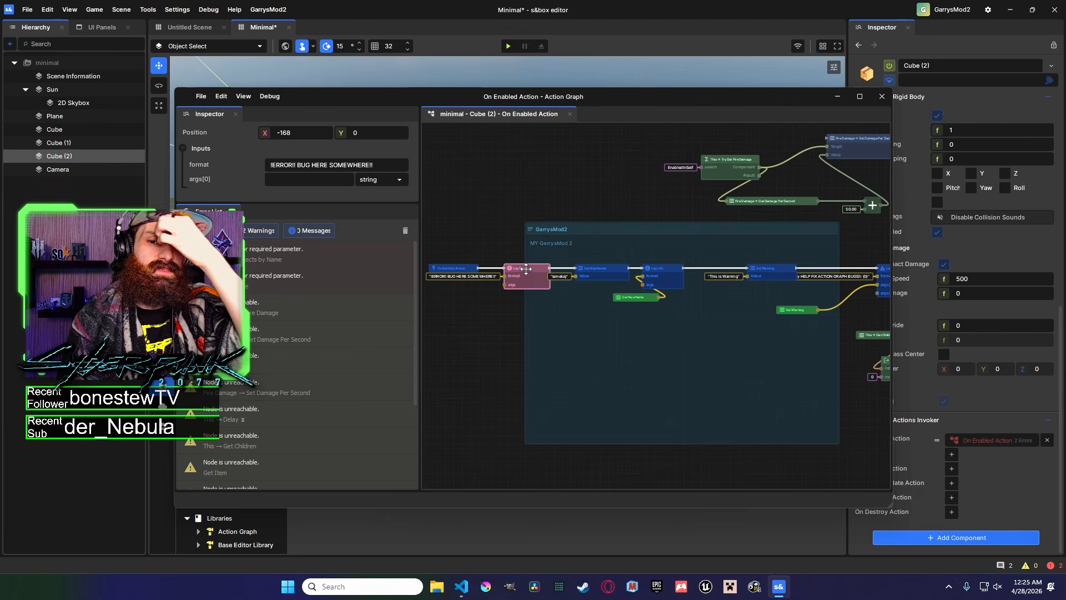
middle_click_drag(500, 281, 628, 274)
scroll(627, 273, "up", 2)
middle_click_drag(745, 271, 675, 260)
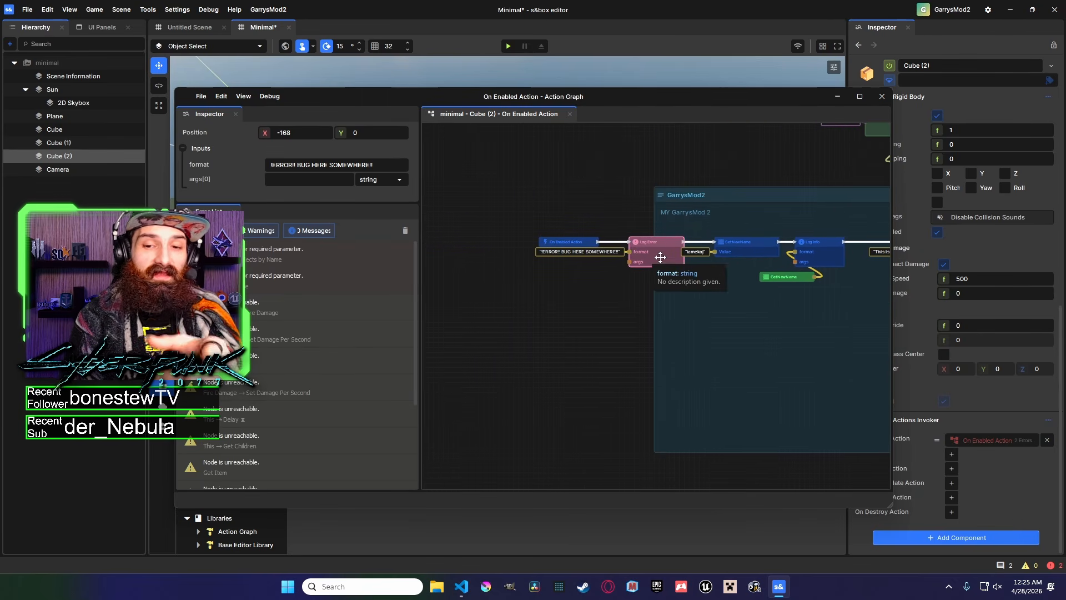
middle_click_drag(599, 226, 460, 175)
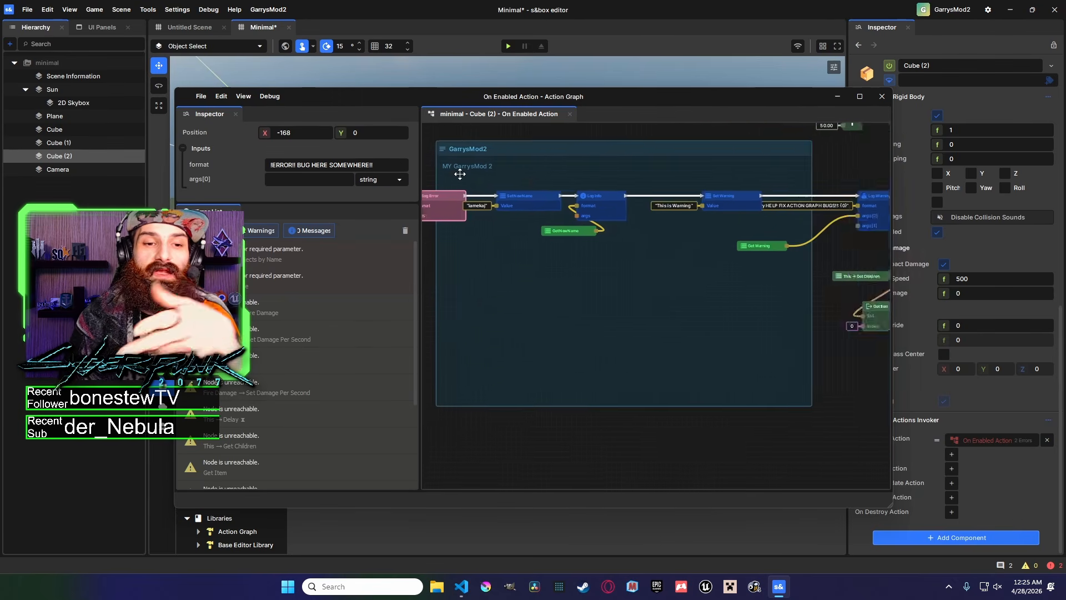
Examine the Set NewName and Log Info nodes chained after the Log Error node in the Cube (2) graph.
left_click(600, 209)
left_click(566, 231)
middle_click_drag(580, 233, 704, 237)
left_click(651, 237)
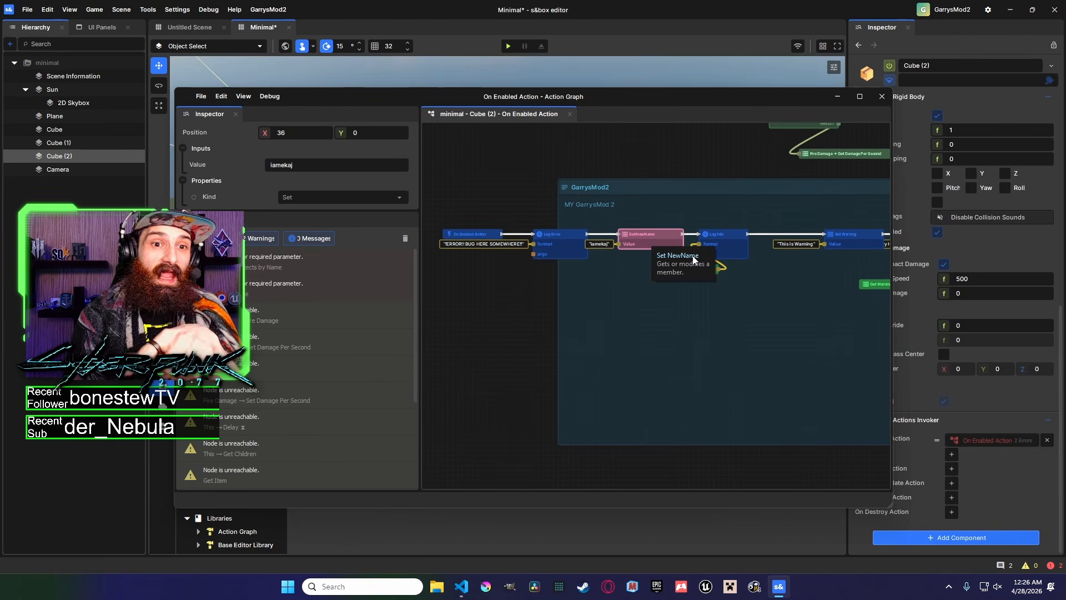
middle_click_drag(651, 238, 615, 263)
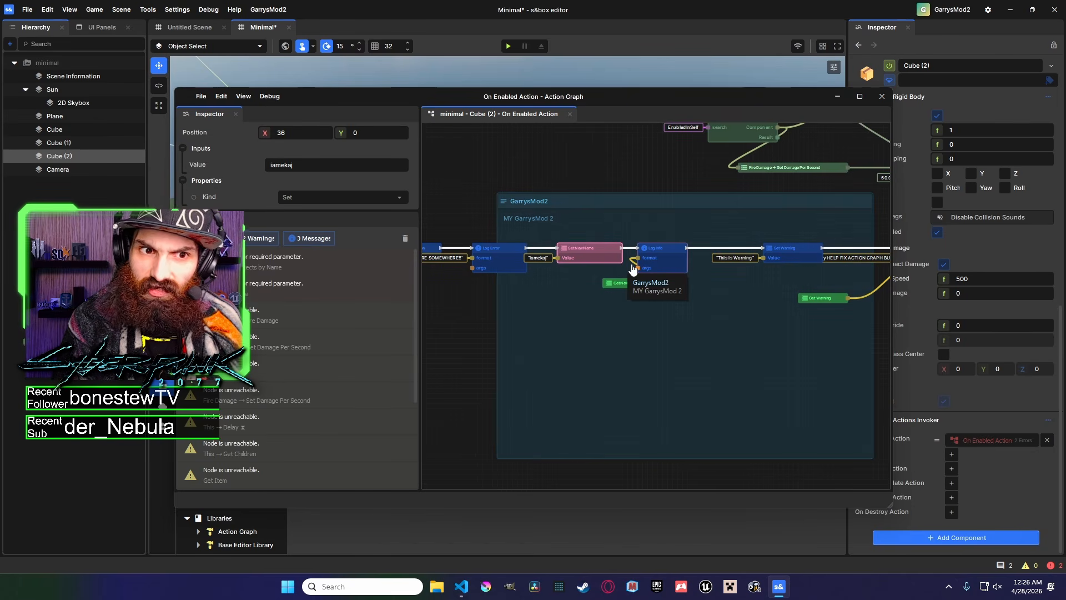
middle_click_drag(700, 275, 585, 271)
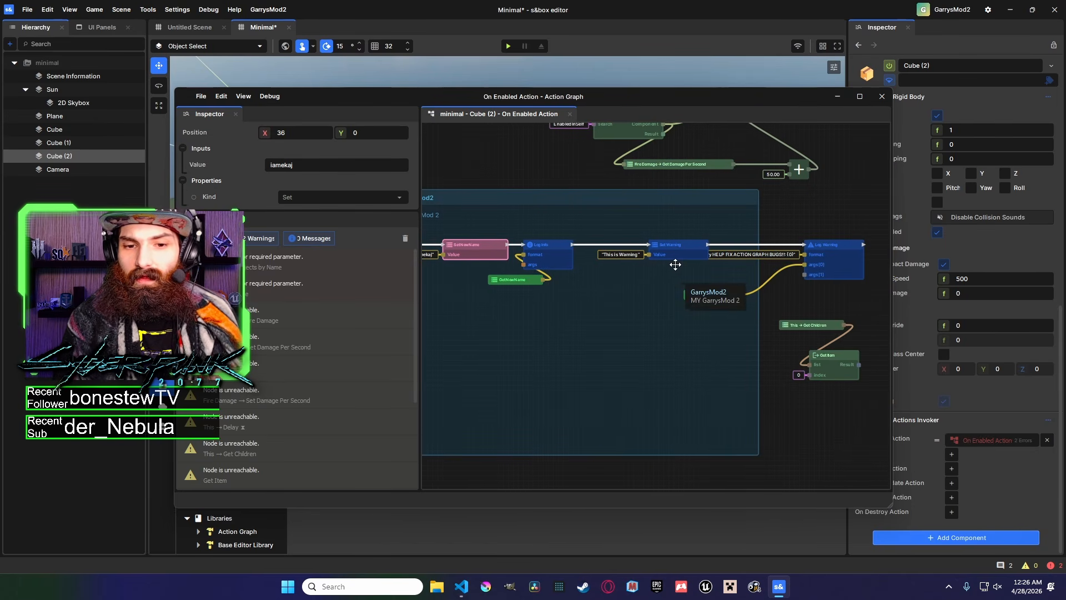
middle_click_drag(522, 280, 631, 274)
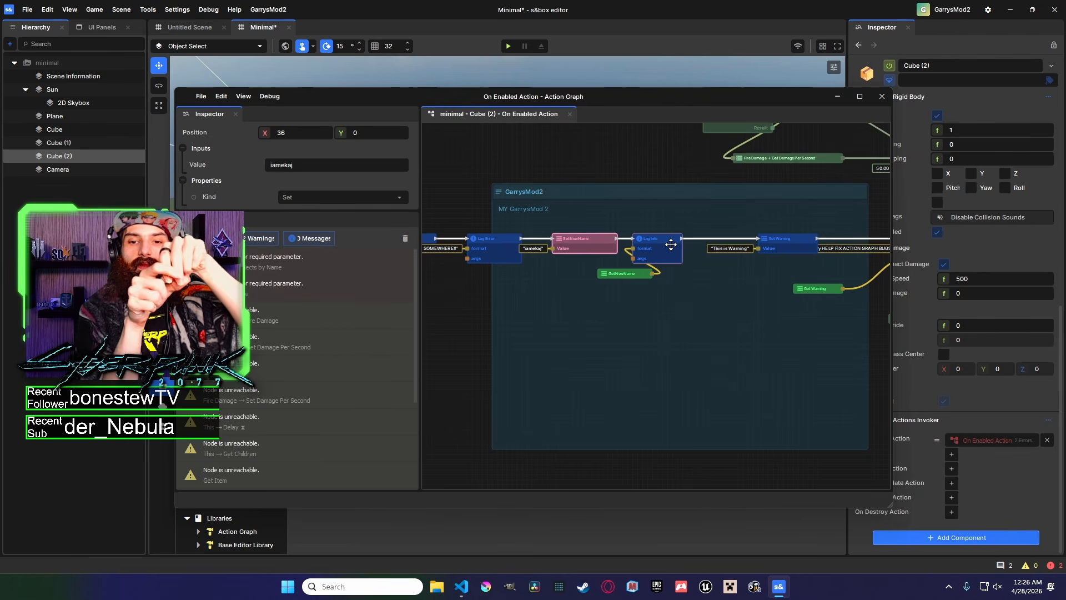
right_click(644, 143)
middle_click_drag(645, 143, 611, 155)
scroll(561, 151, "down", 1)
left_click(560, 151)
right_click(563, 150)
left_click(675, 131)
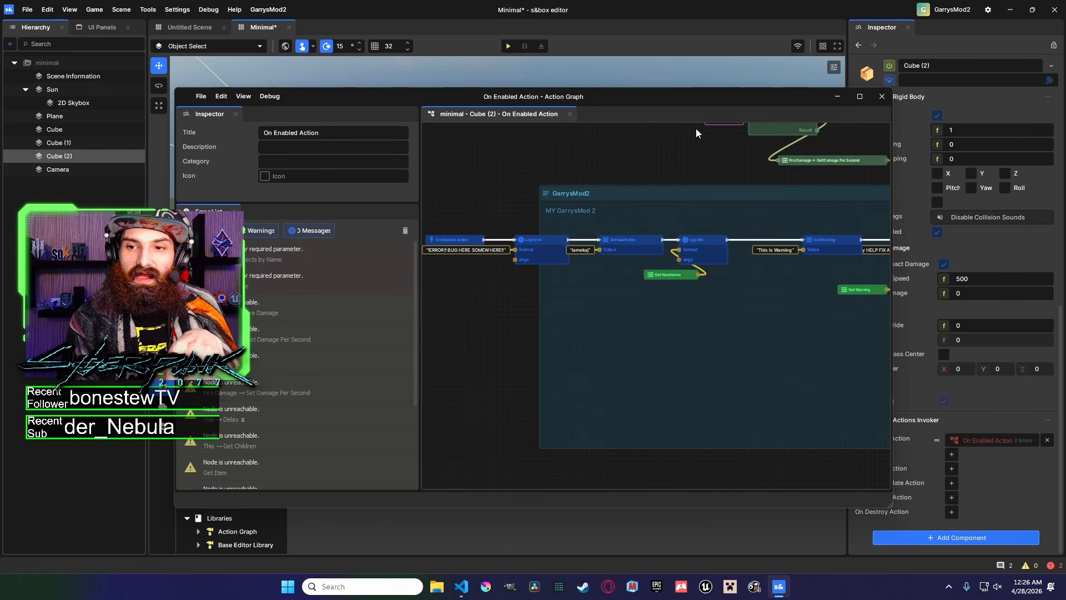
middle_click_drag(717, 138, 673, 139)
right_click(591, 155)
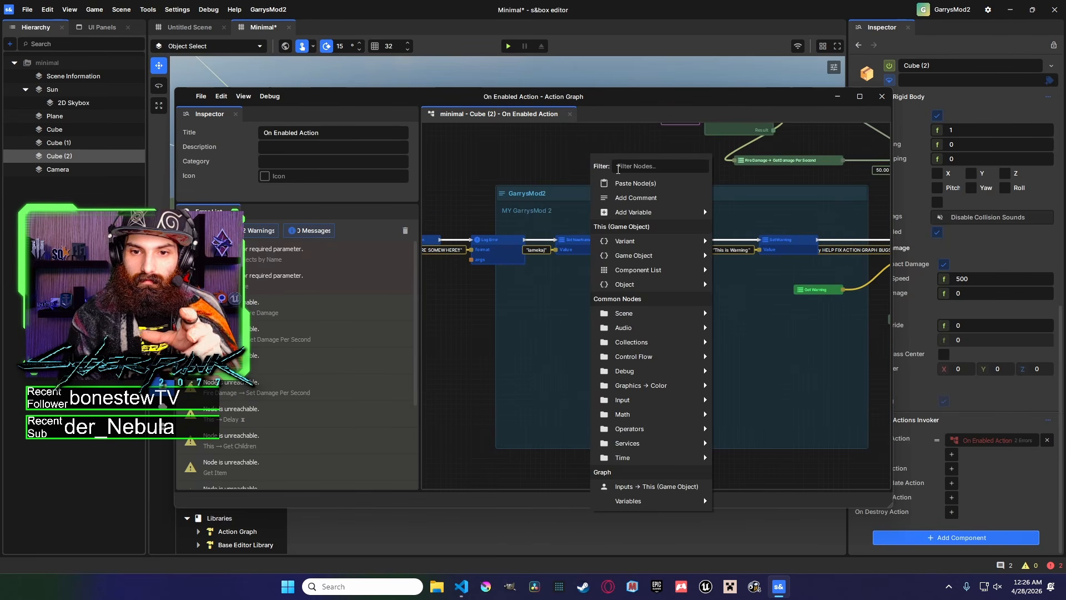
middle_click_drag(557, 169, 538, 170)
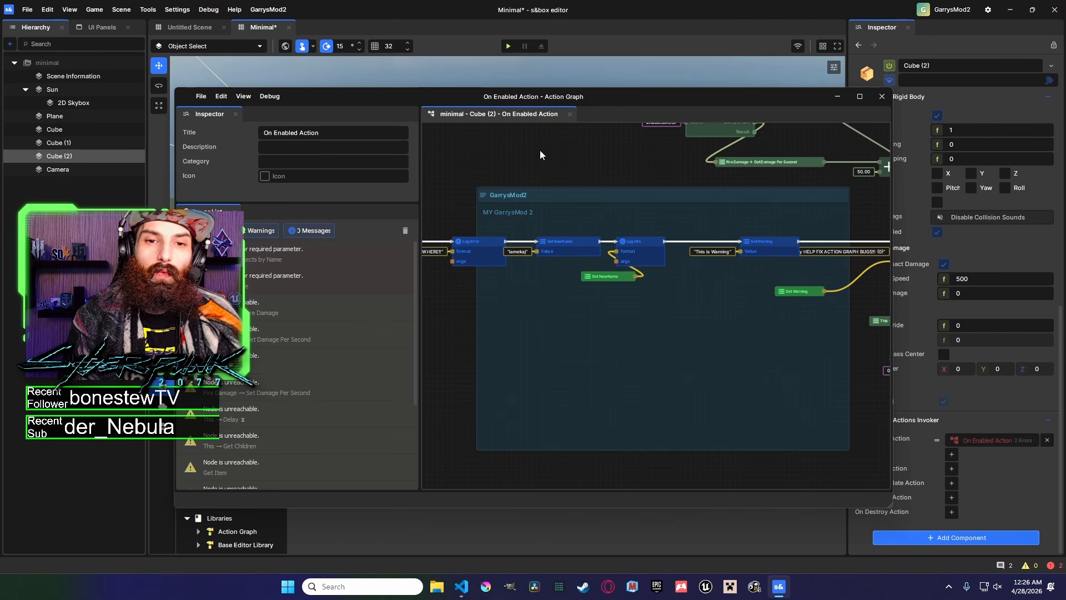
middle_click_drag(540, 150, 527, 145)
left_click_drag(568, 95, 479, 67)
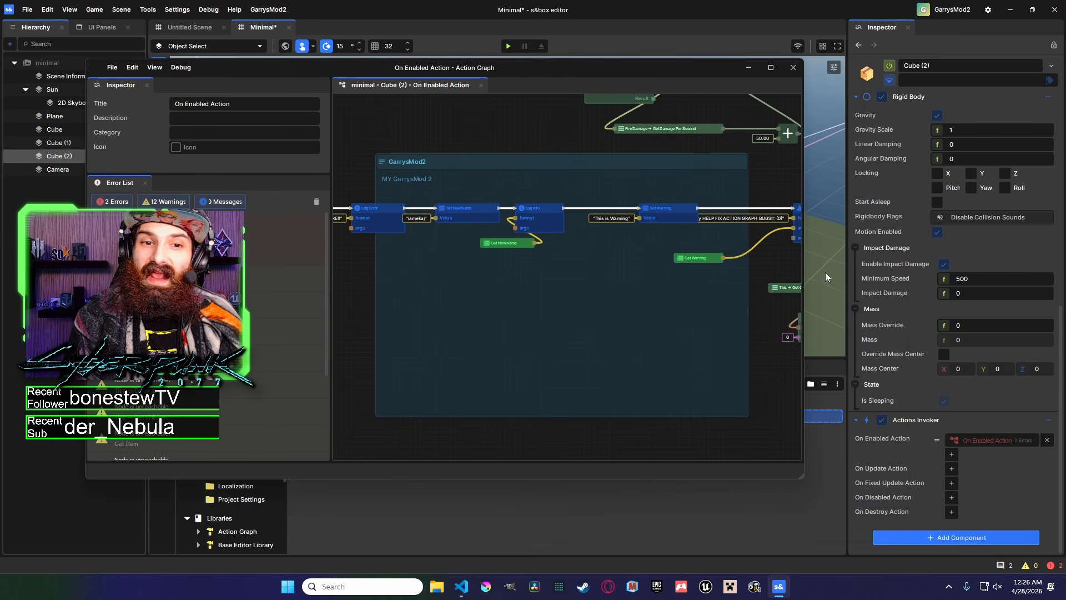
Add a new simple component named MyComponent to Cube (2) and review its generated StringProperty script.
left_click(911, 536)
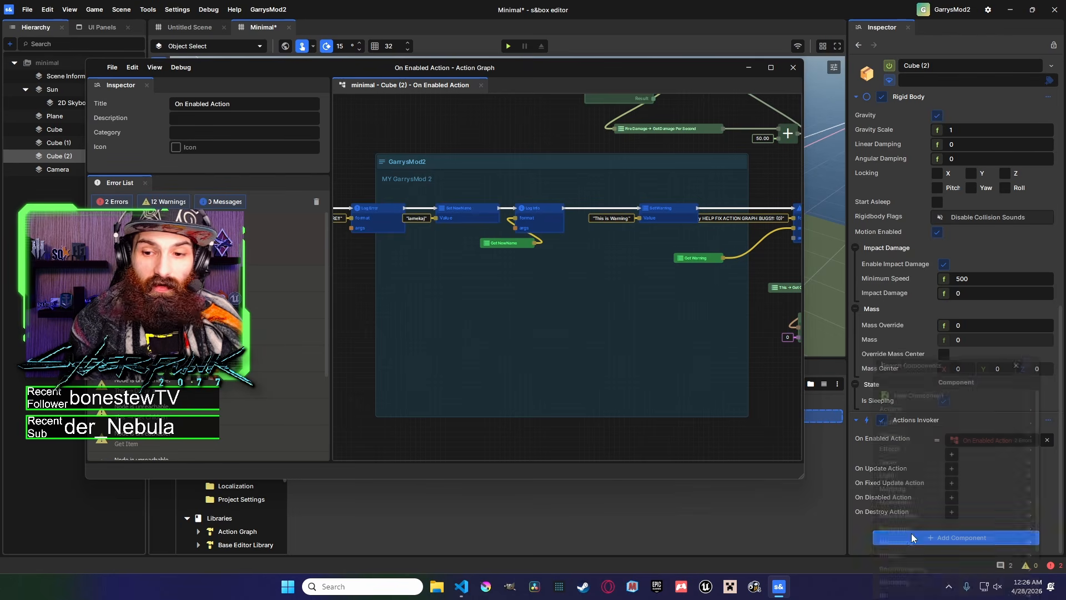
left_click(918, 399)
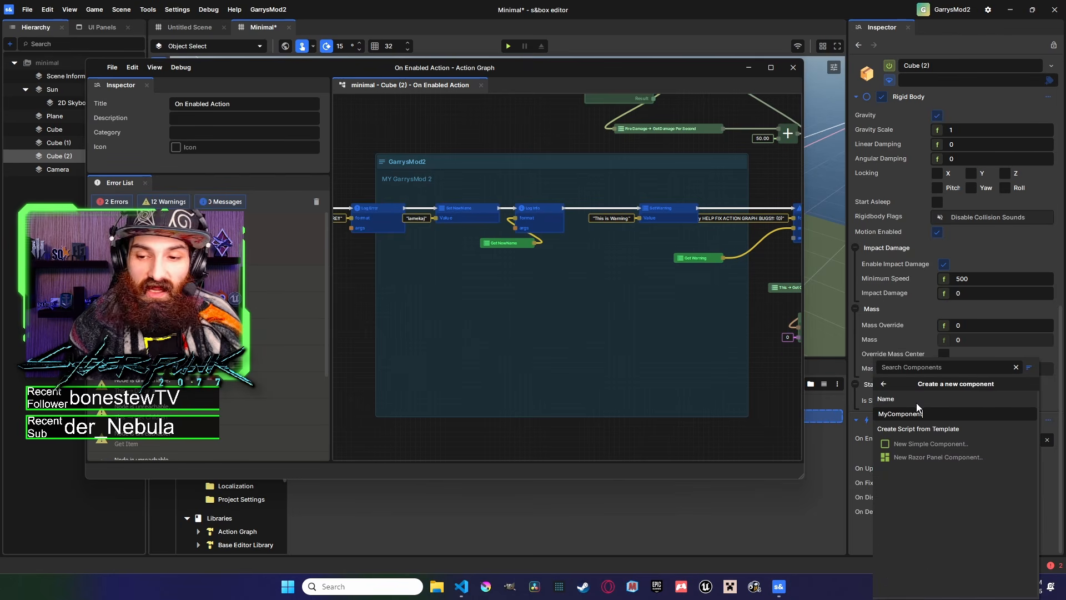
left_click(938, 445)
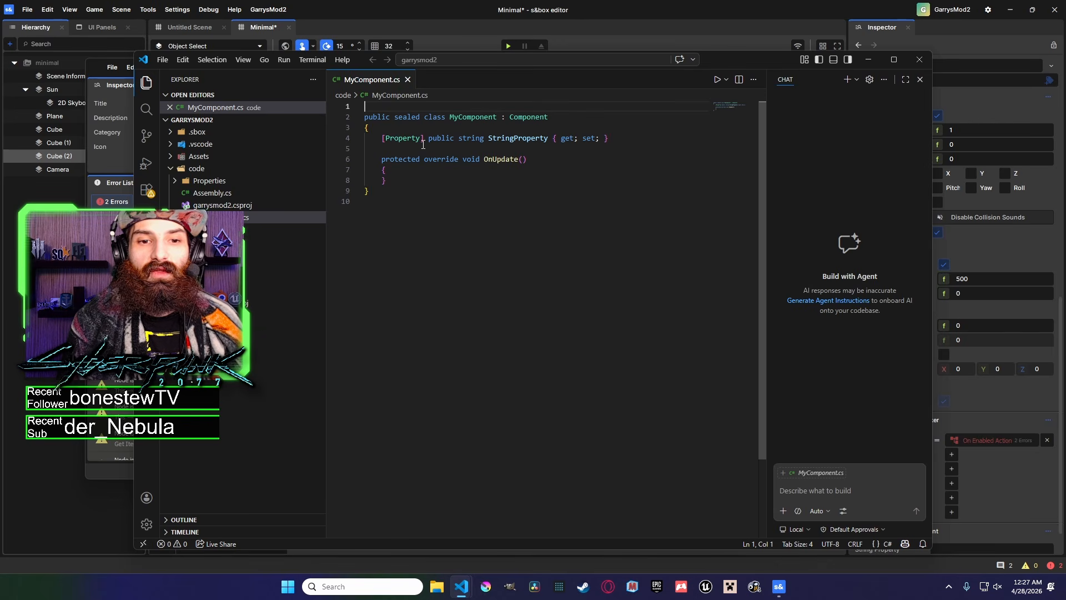
left_click_drag(484, 140, 575, 142)
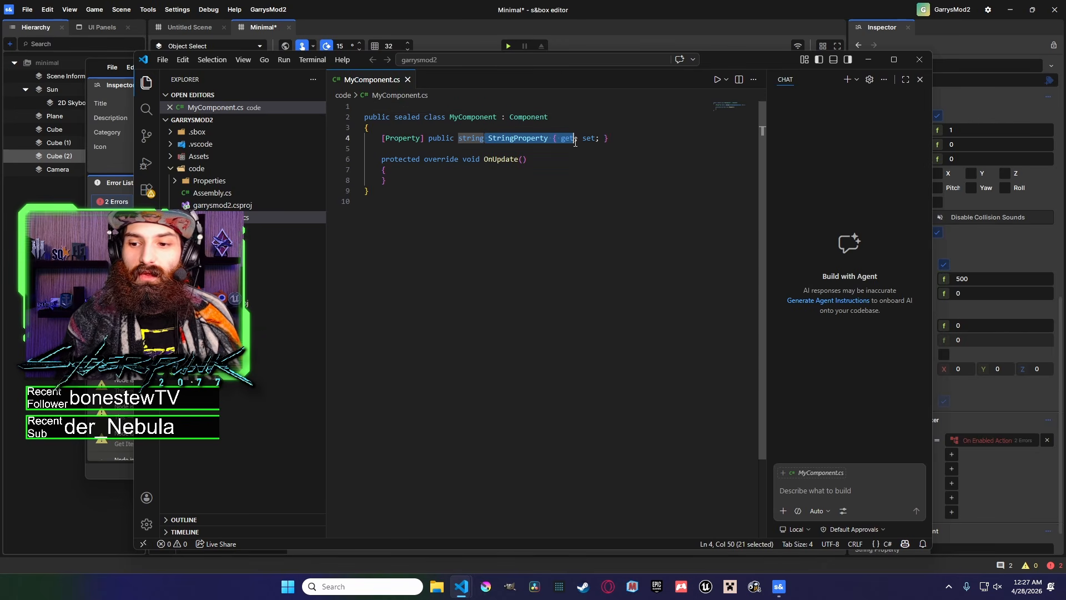
left_click(869, 60)
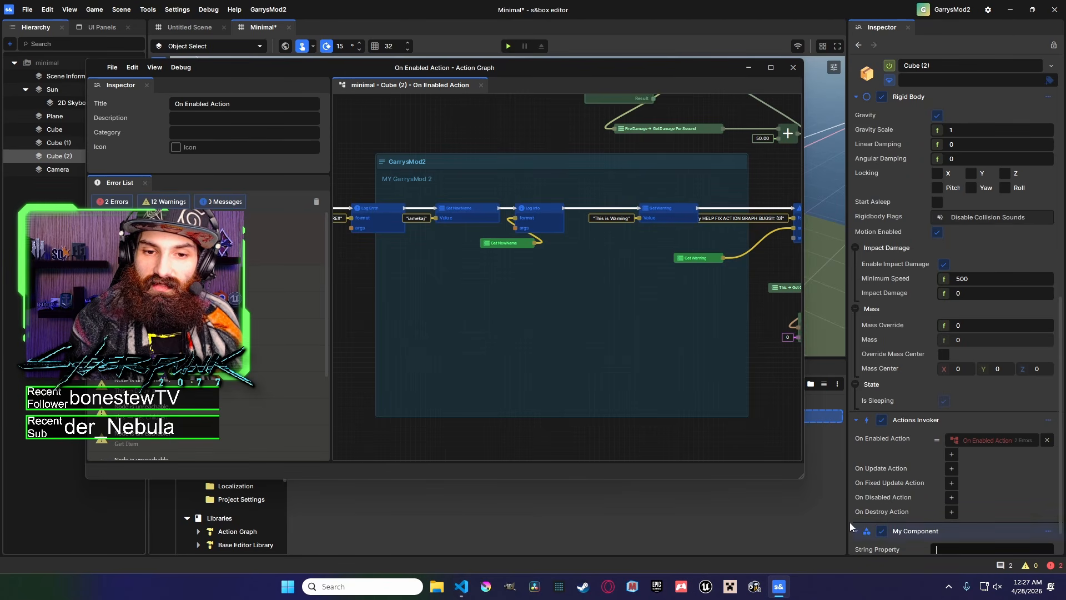
Show legacy actions on My Component and create an On Component Start action graph for it.
middle_click_drag(553, 428, 695, 405)
middle_click_drag(526, 393, 454, 386)
middle_click_drag(578, 384, 474, 377)
left_click_drag(665, 75, 593, 50)
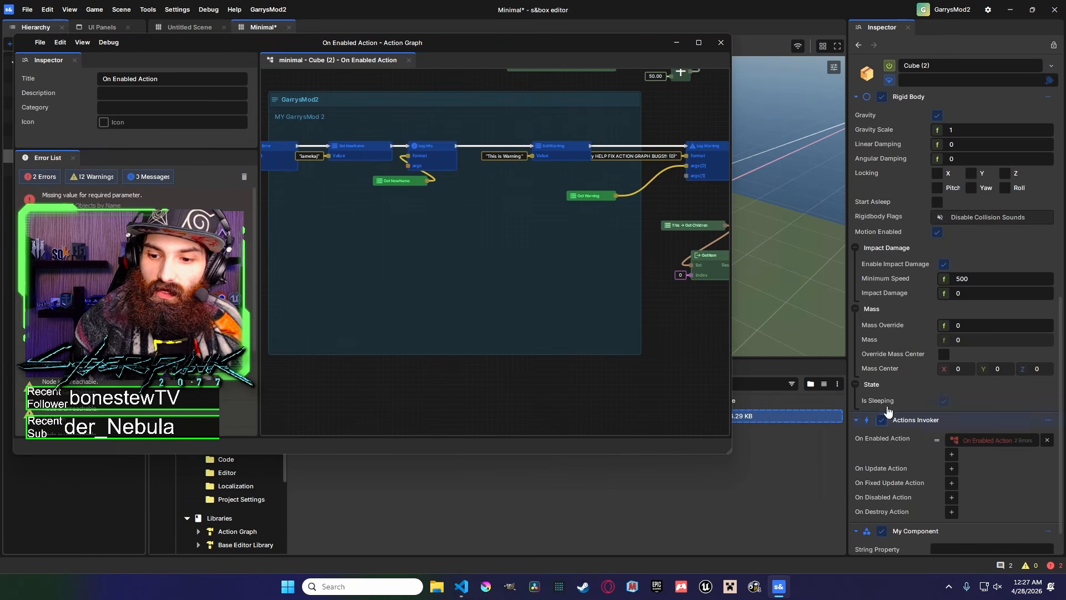
left_click(1048, 531)
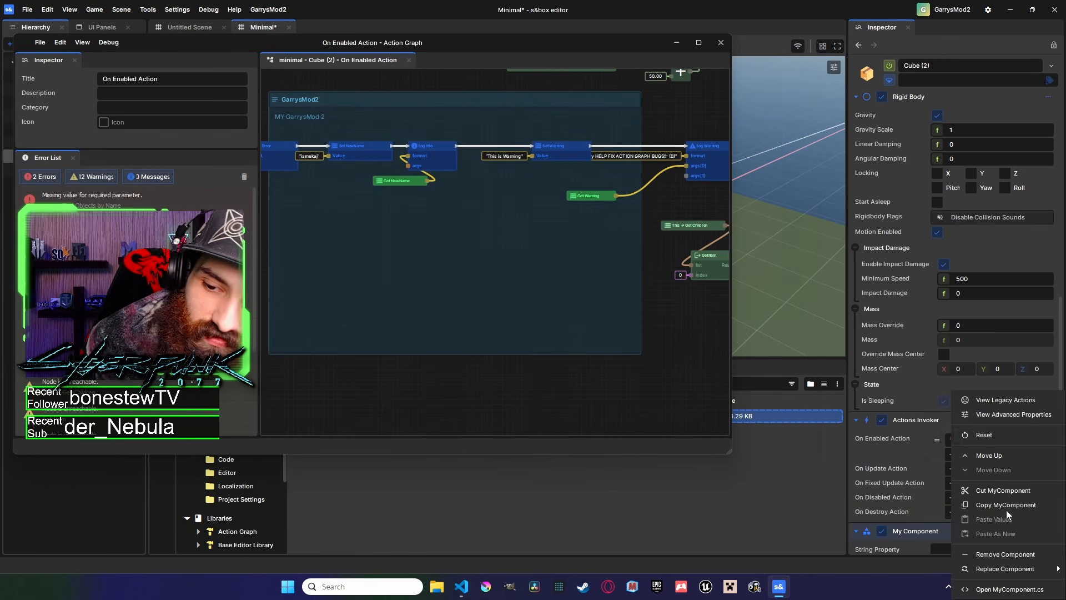
left_click(981, 394)
scroll(939, 458, "down", 2)
left_click(958, 454)
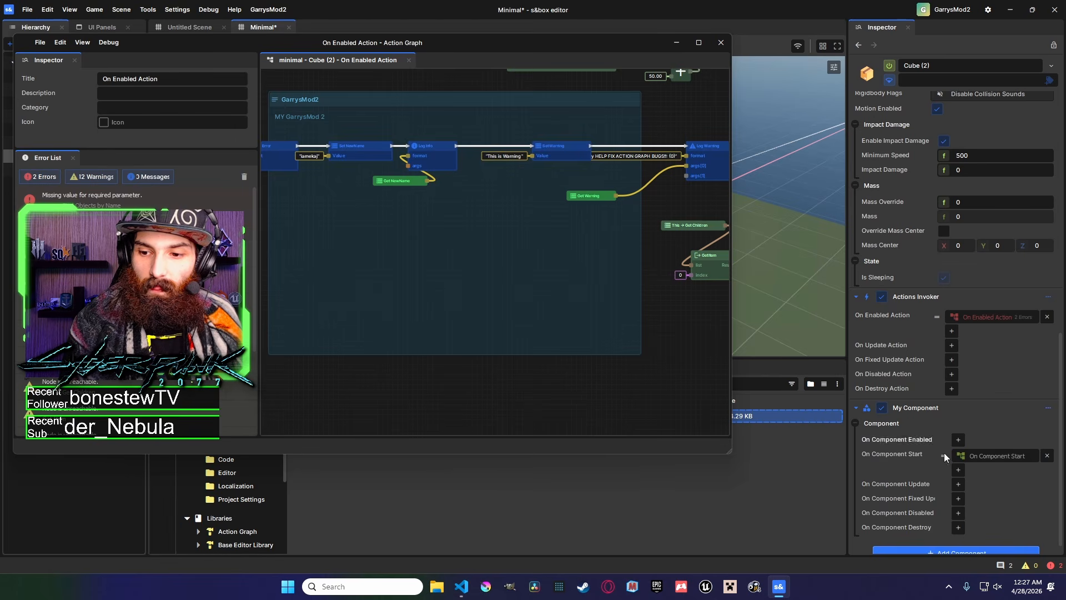
middle_click_drag(447, 176, 407, 183)
Add a My Component → String Property node to the On Component Start graph, then delete it.
right_click(397, 159)
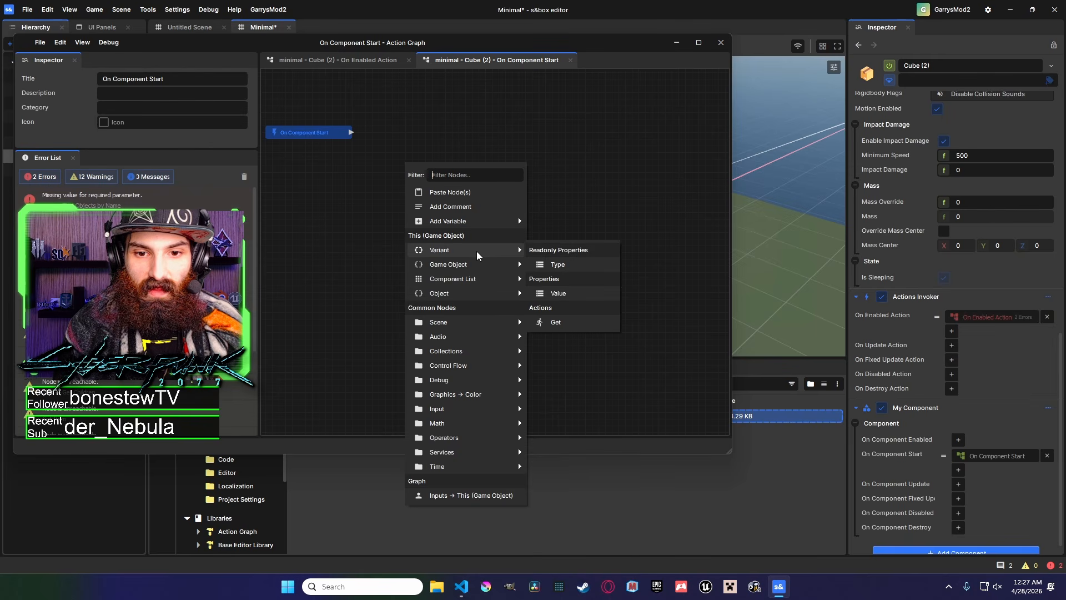
type("my")
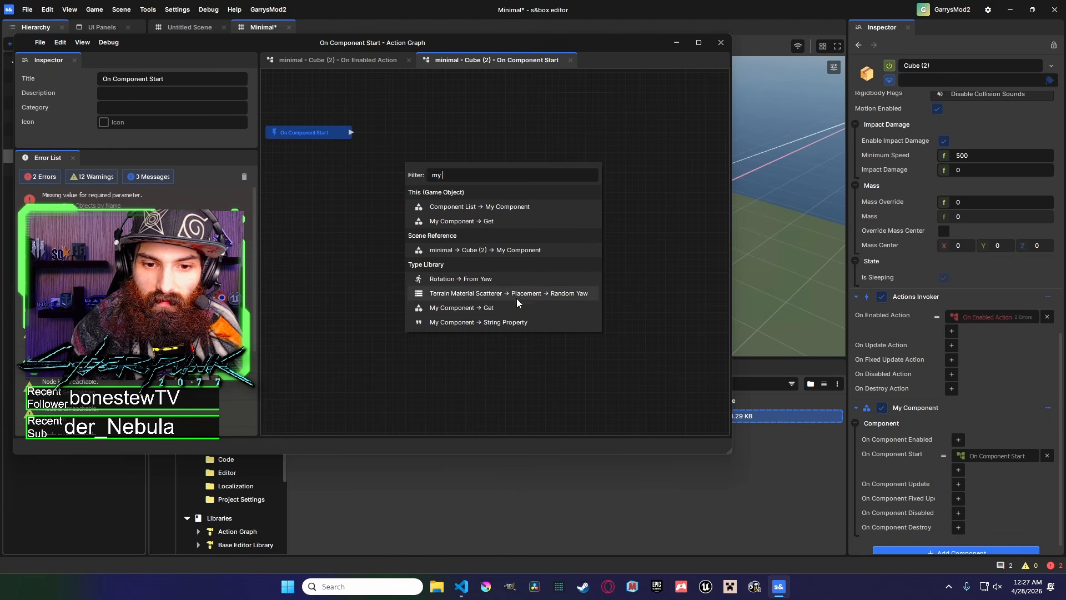
left_click(508, 322)
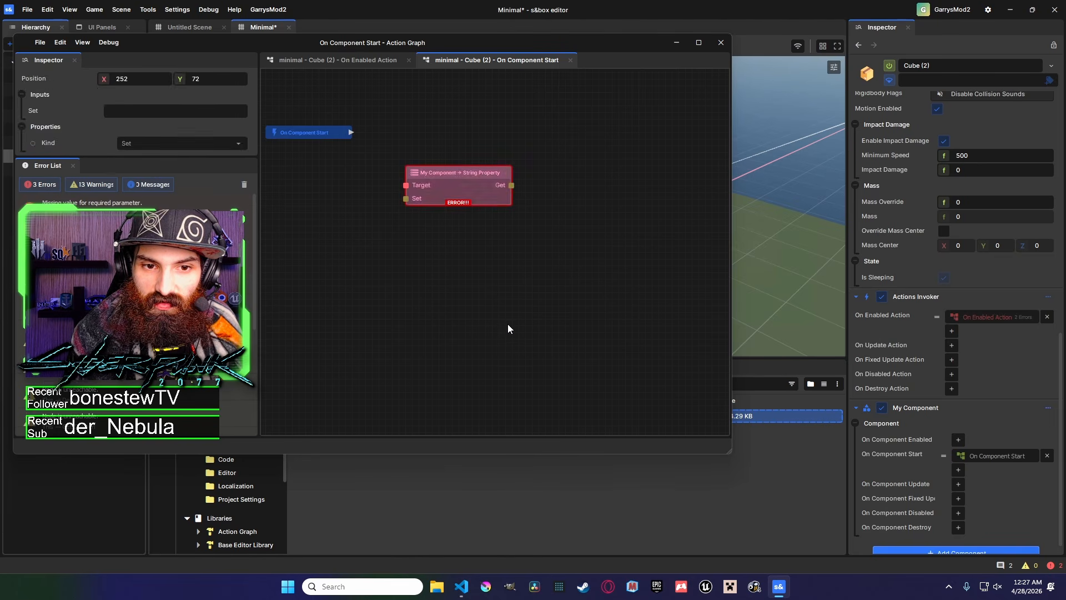
left_click_drag(464, 176, 499, 247)
middle_click_drag(493, 279, 545, 291)
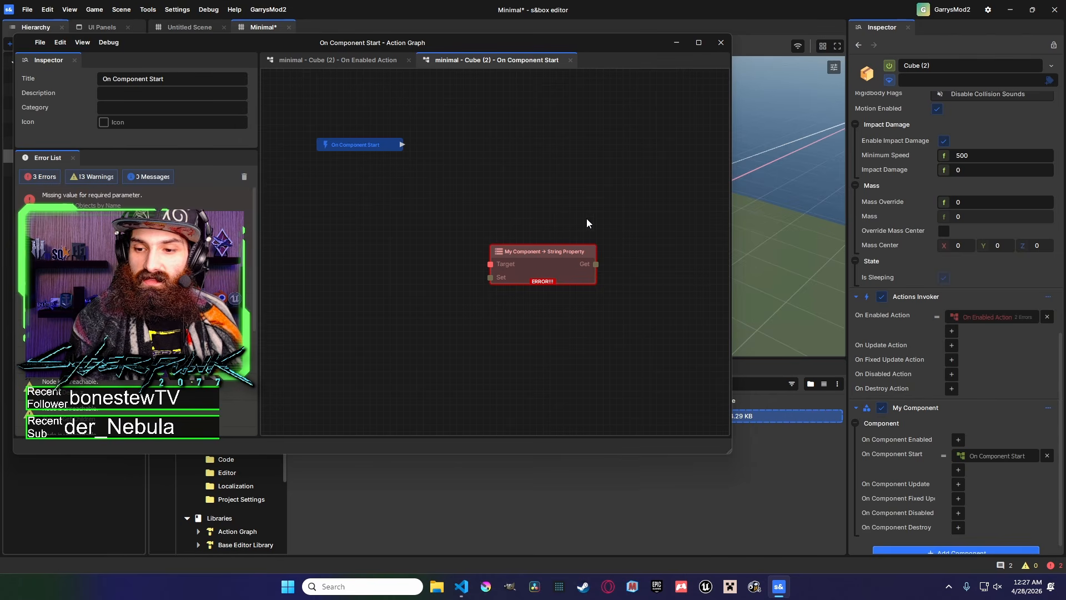
scroll(615, 247, "down", 1)
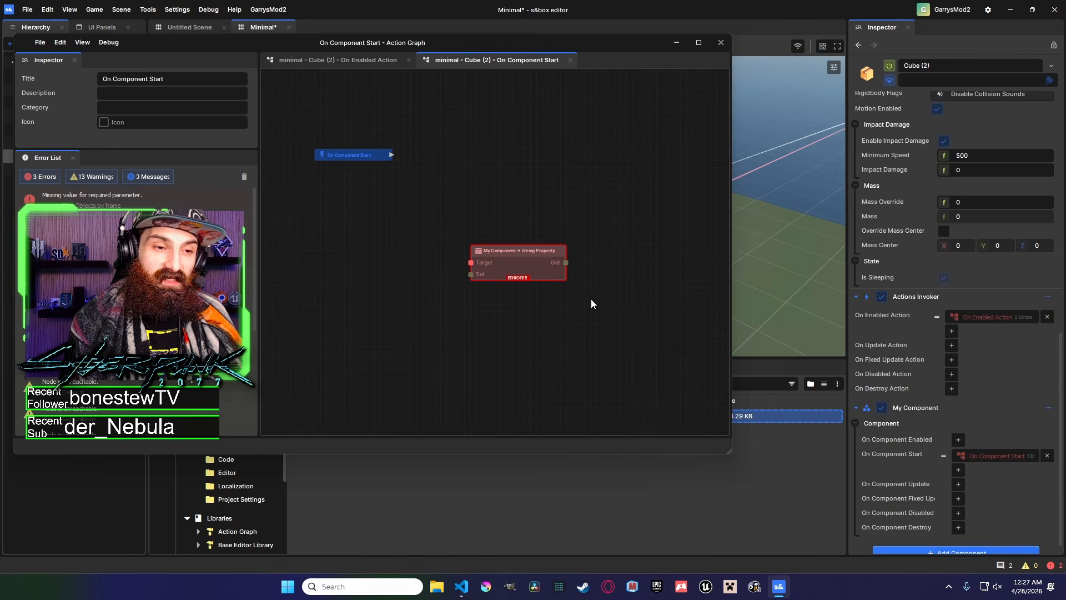
middle_click_drag(527, 281, 545, 277)
left_click_drag(523, 243, 511, 222)
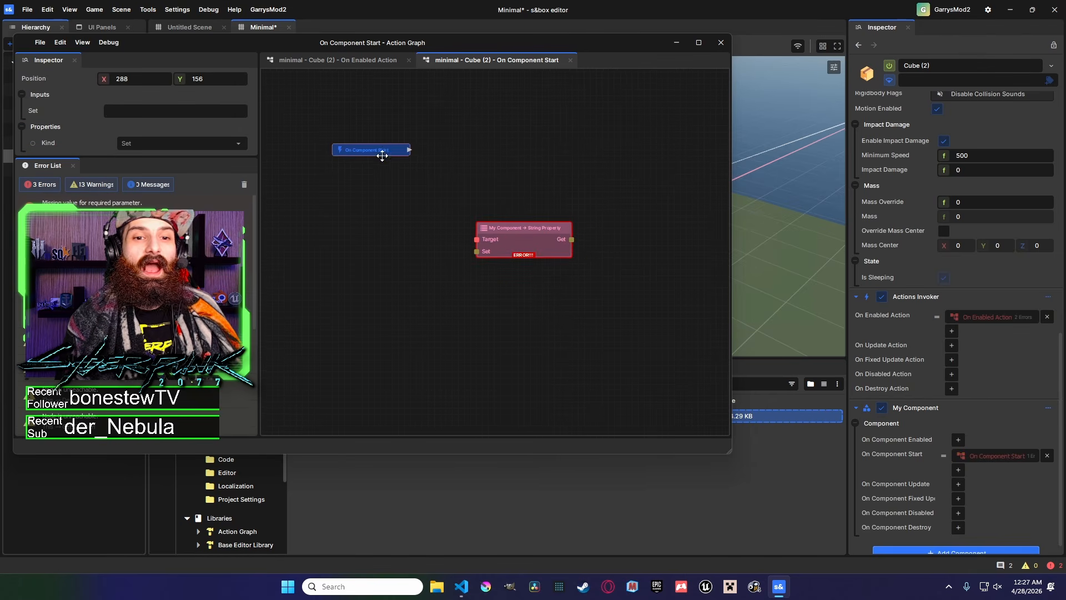
key("Delete")
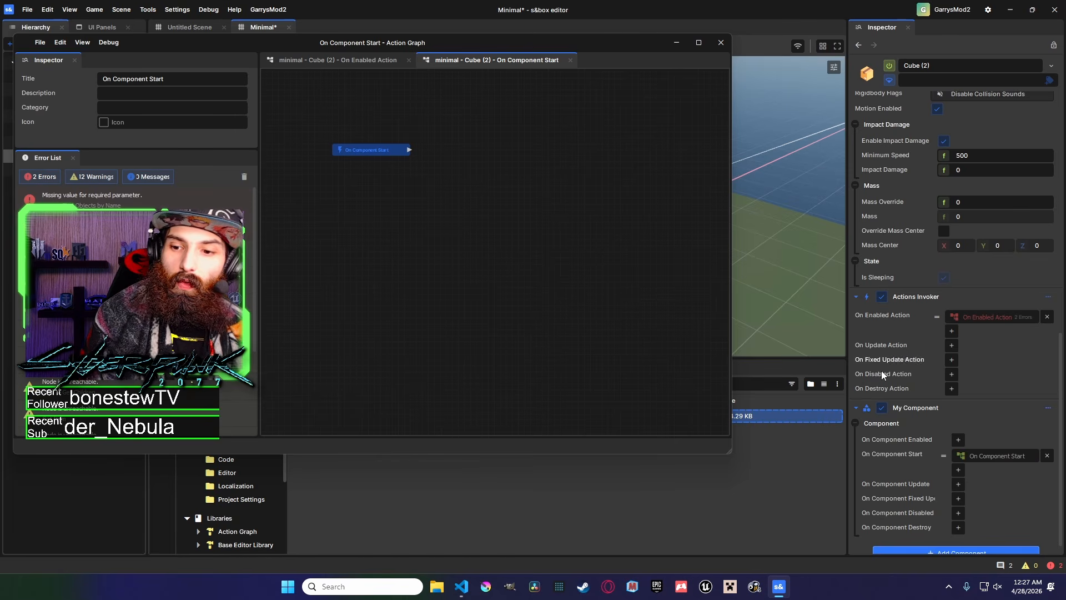
Drag the My Component component into the On Component Start graph to create a reference node.
left_click_drag(932, 409, 435, 234)
middle_click_drag(505, 260, 452, 255)
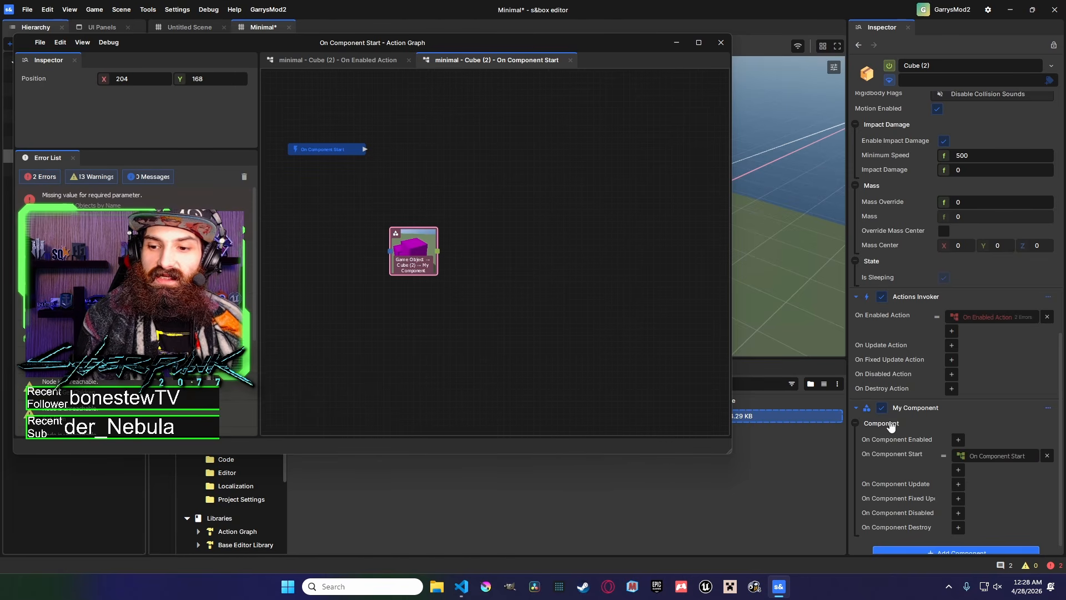
middle_click_drag(432, 259, 506, 273)
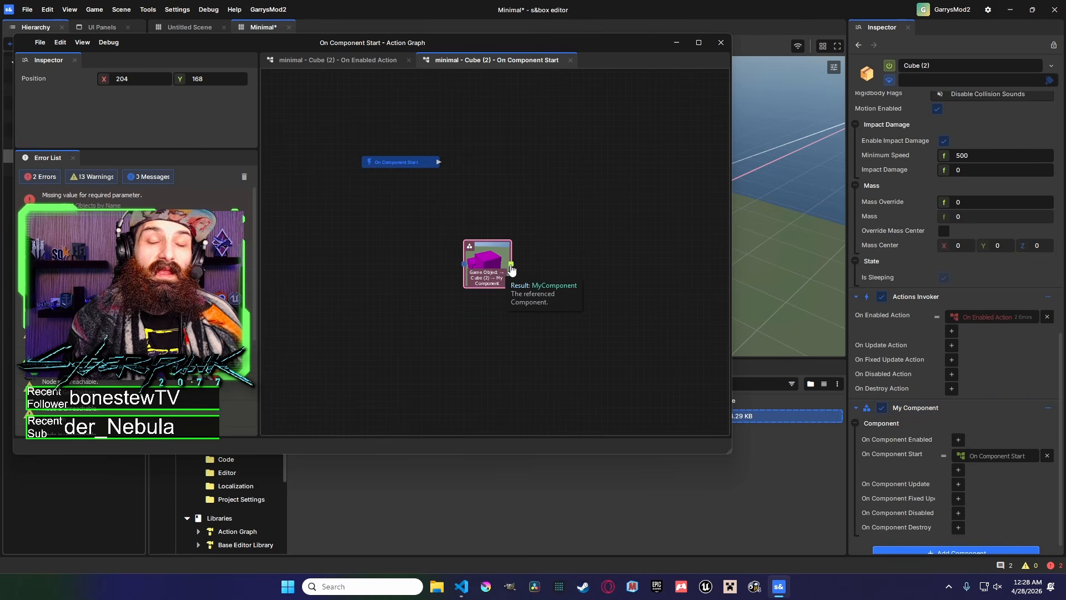
left_click_drag(470, 248, 443, 200)
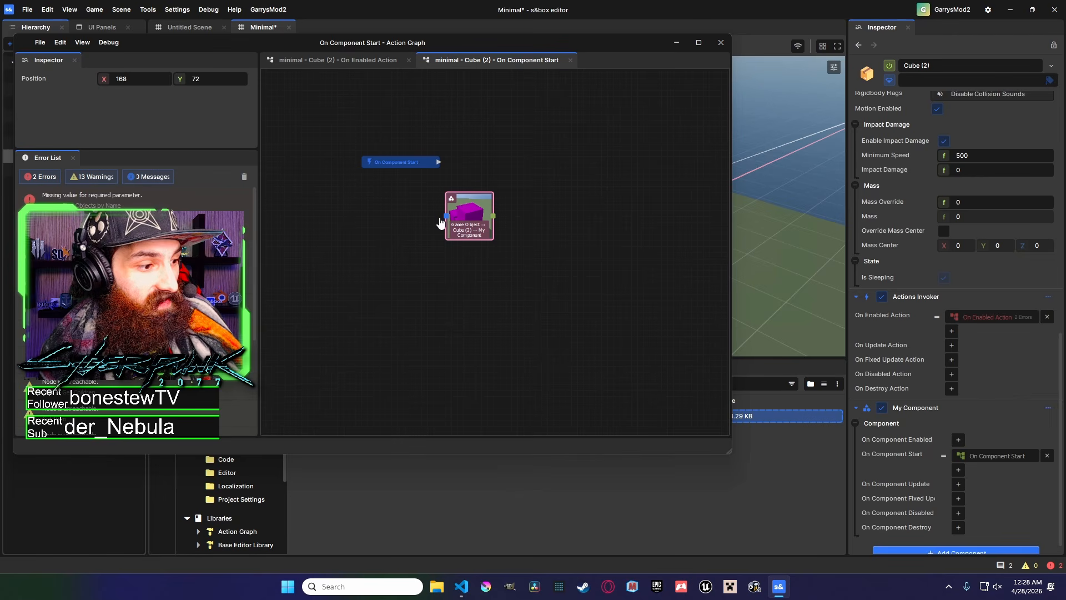
left_click_drag(472, 206, 470, 235)
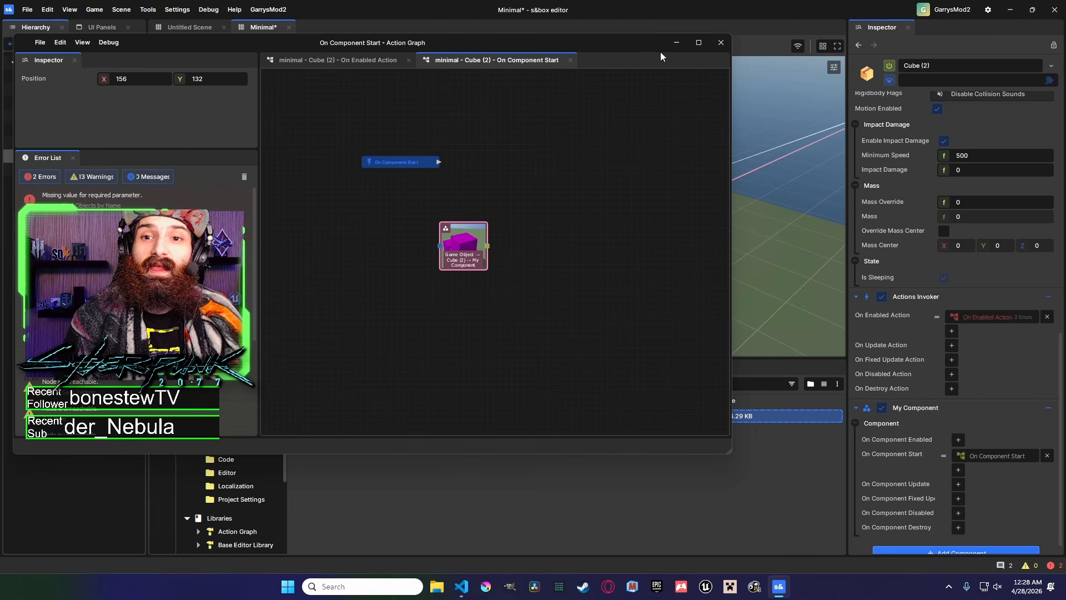
left_click(676, 42)
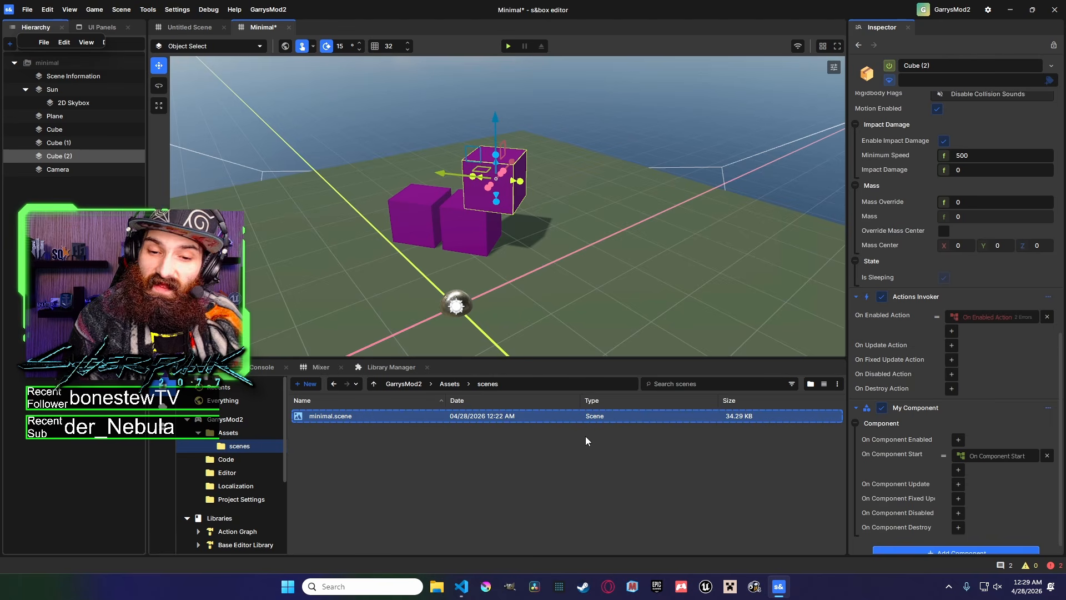
left_click(780, 588)
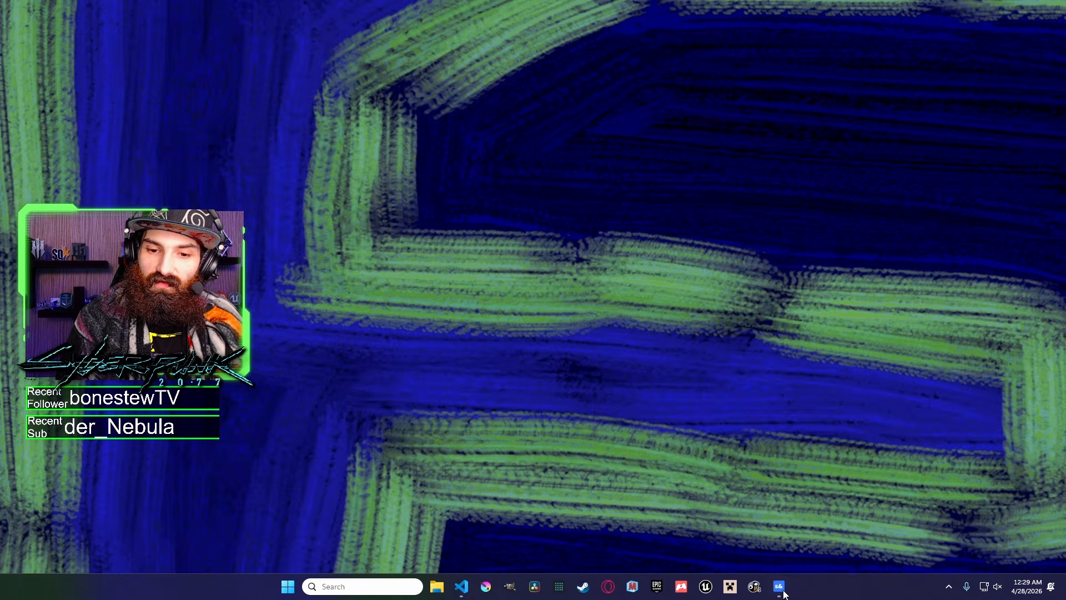
left_click(781, 589)
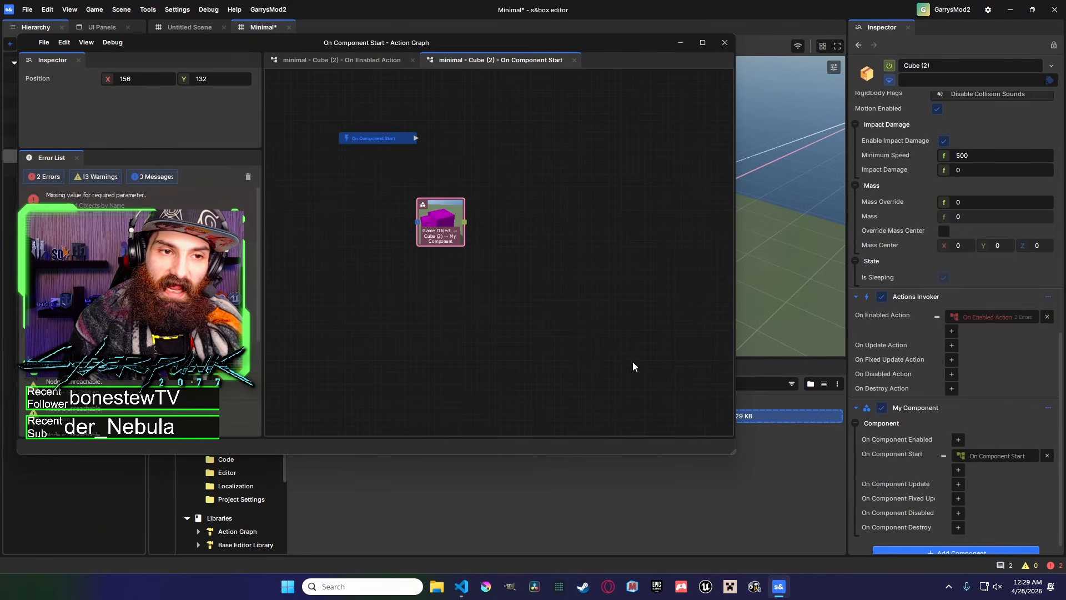
middle_click_drag(522, 297, 540, 297)
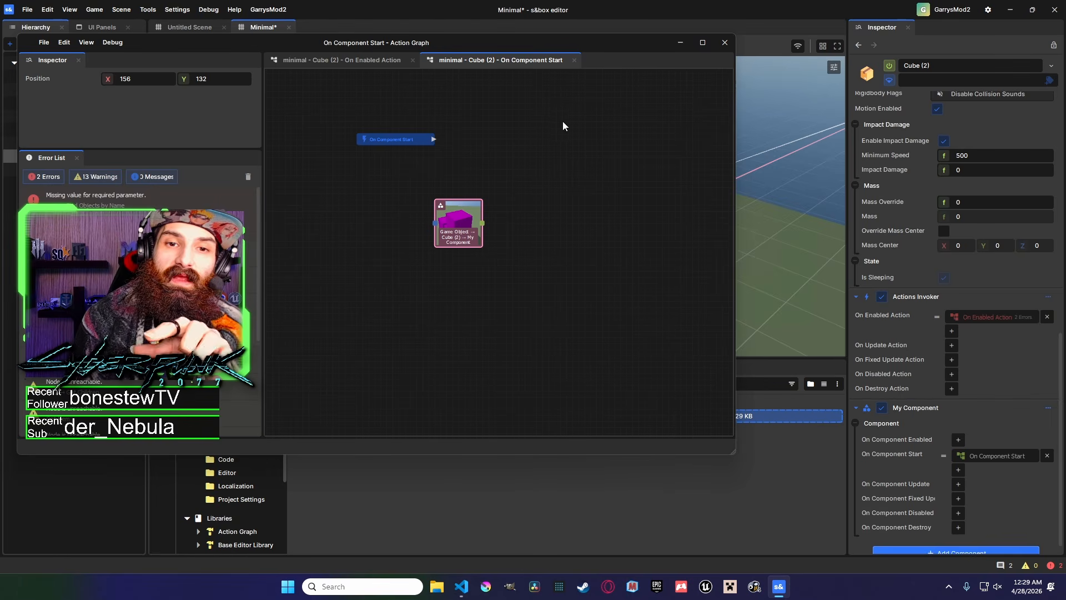
left_click_drag(565, 41, 780, 74)
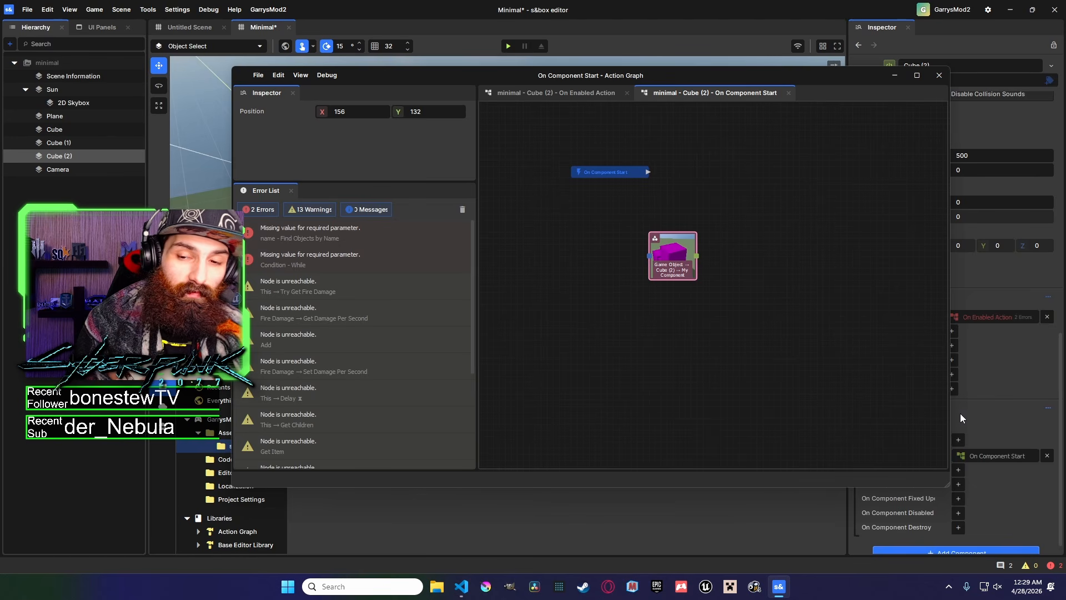
Close the On Component Start graph tab and return to the On Enabled Action graph.
left_click_drag(696, 255, 752, 222)
middle_click_drag(752, 222, 692, 230)
middle_click_drag(658, 306, 695, 318)
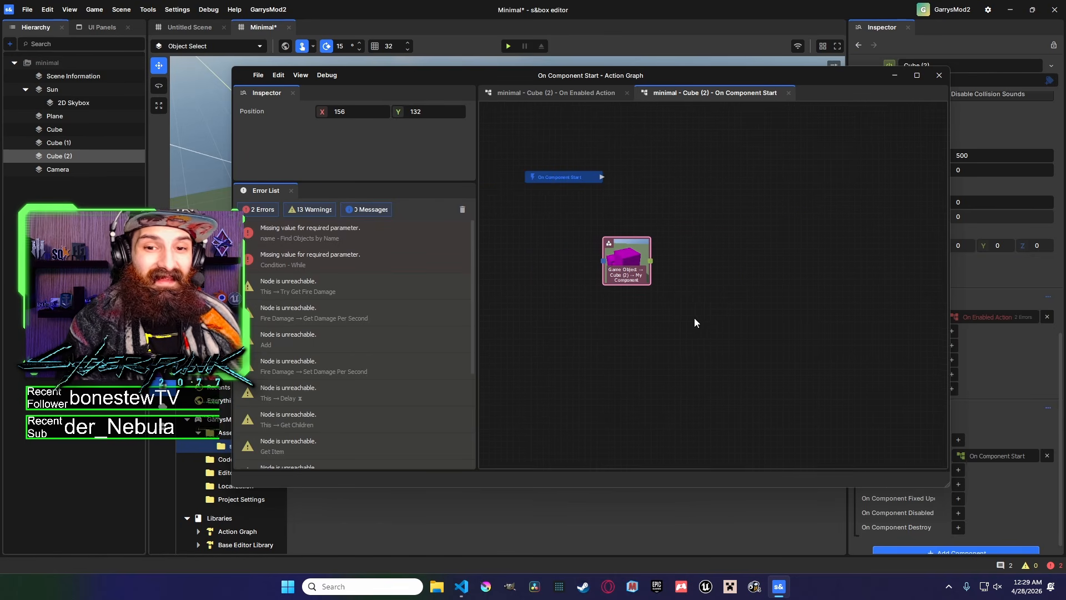
left_click_drag(695, 318, 607, 245)
left_click(788, 93)
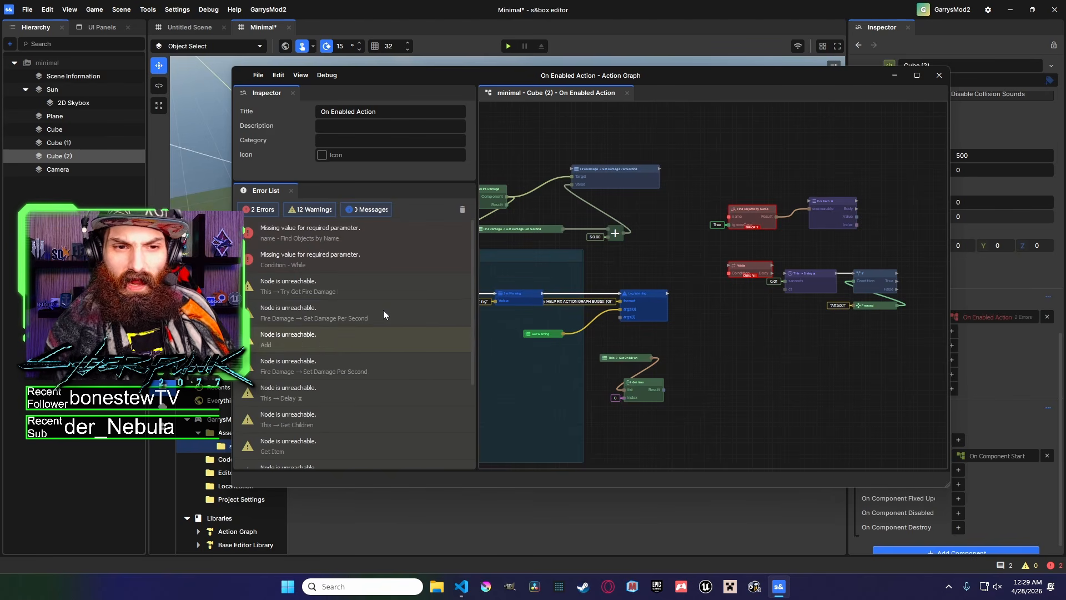
scroll(740, 291, "up", 2)
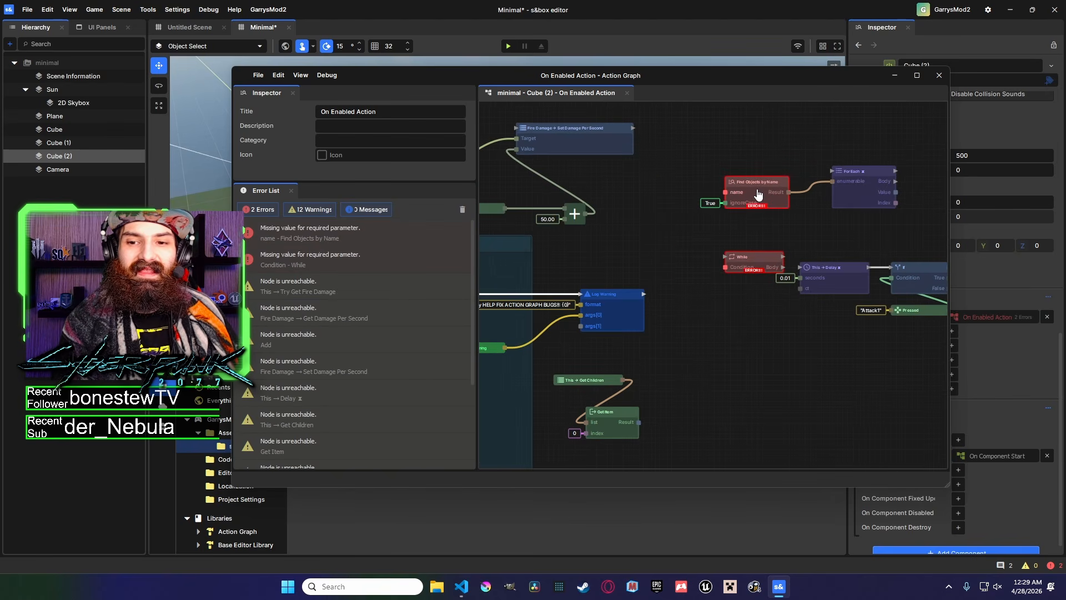
Delete the Find Objects by Name, While and For Each nodes from the On Enabled Action graph.
left_click_drag(756, 188, 750, 176)
scroll(666, 177, "down", 2)
left_click_drag(580, 166, 646, 269)
key("Delete")
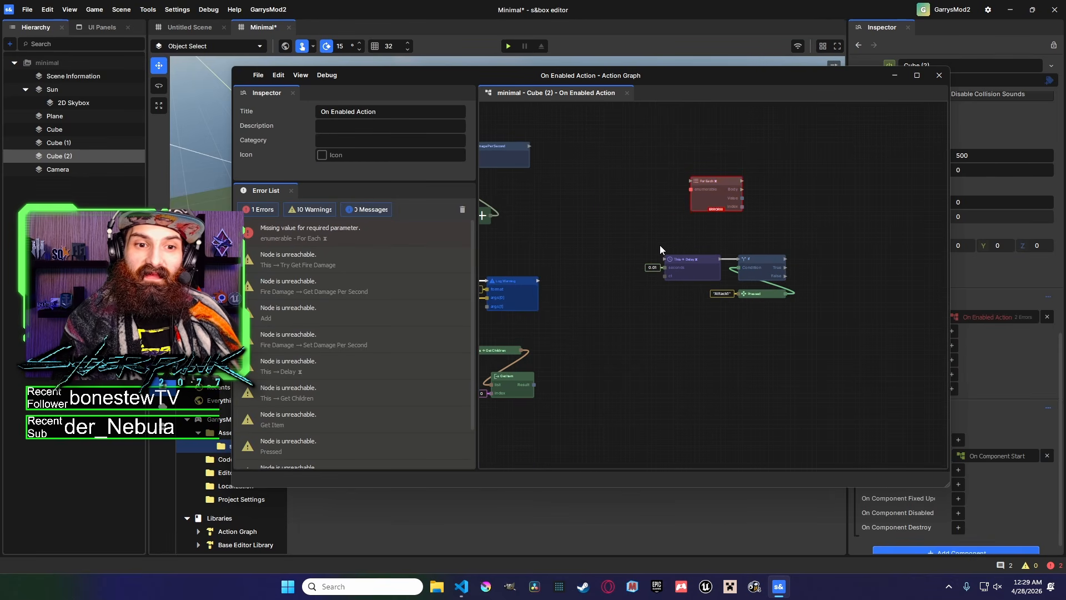
left_click_drag(657, 165, 761, 213)
key("Delete")
Save the On Enabled Action graph and close the Action Graph editor window.
middle_click_drag(396, 235, 631, 222)
scroll(624, 222, "down", 3)
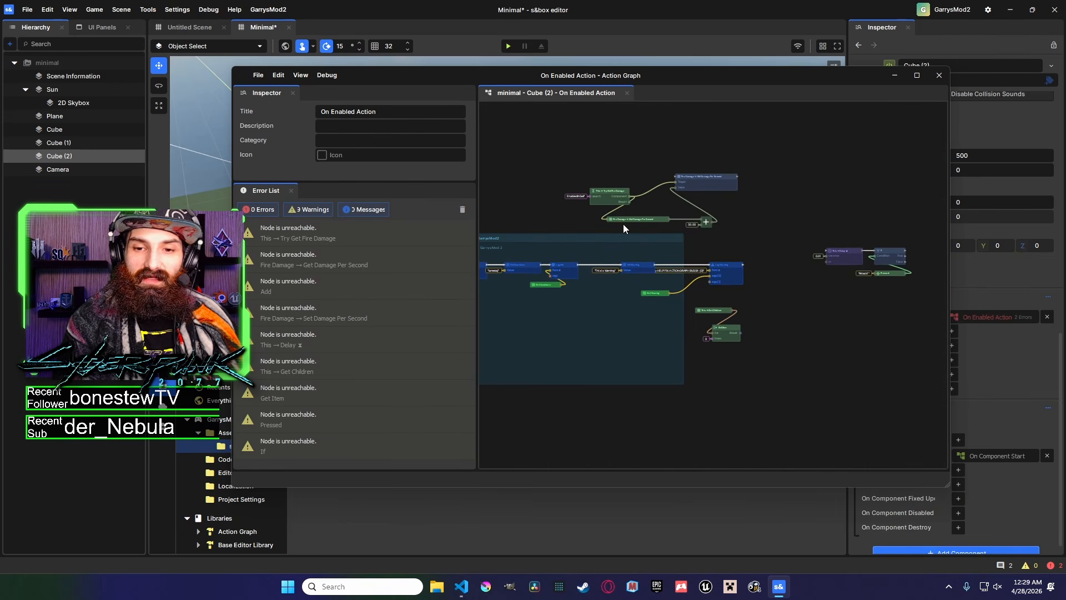
middle_click_drag(571, 208, 688, 192)
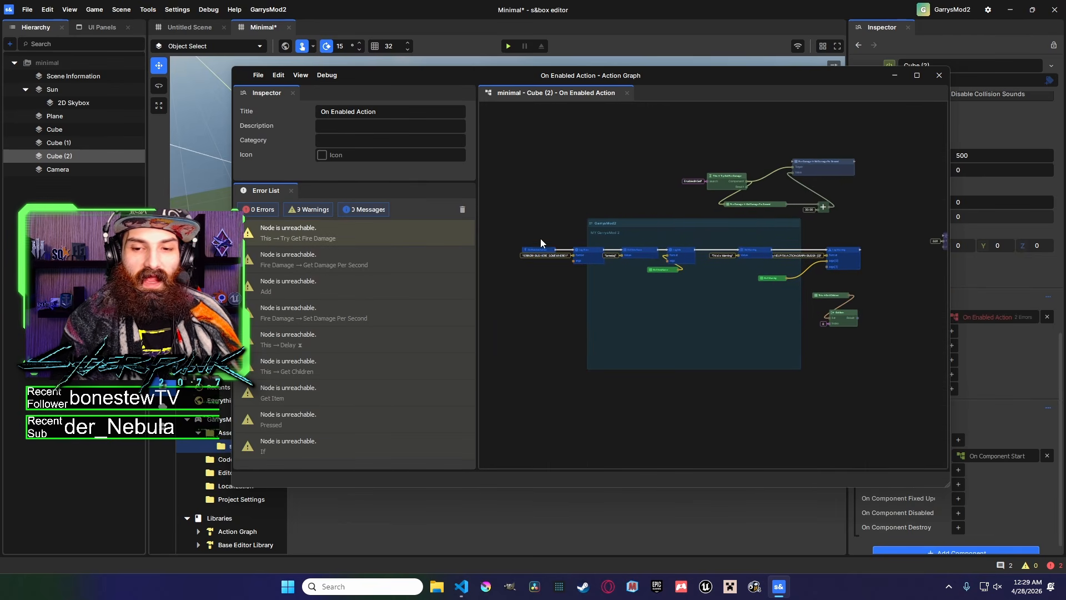
key("ctrl+s")
middle_click_drag(583, 188, 540, 188)
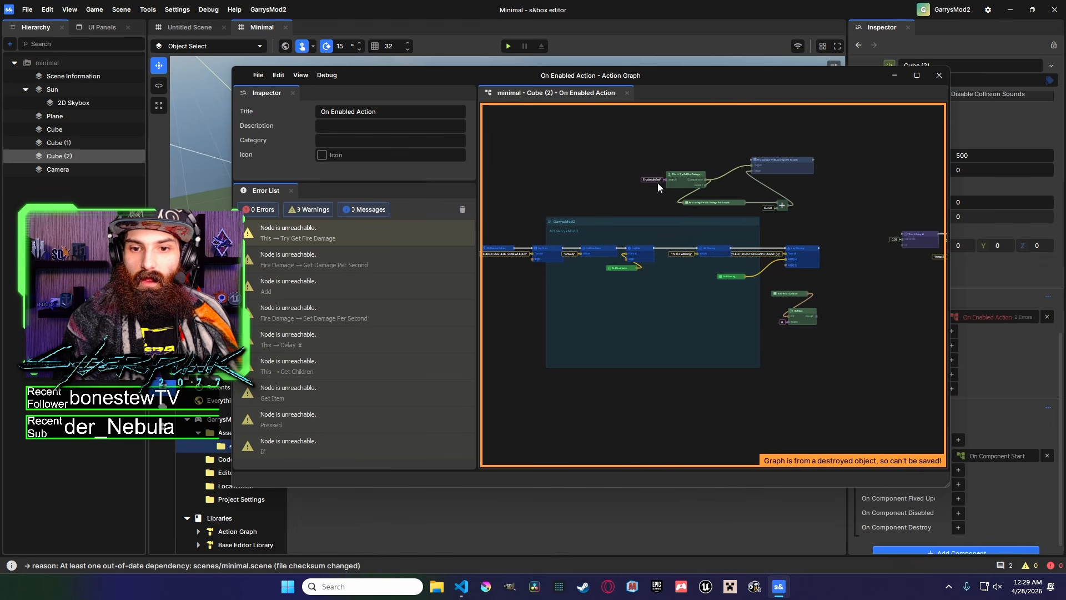
middle_click_drag(658, 182, 611, 191)
scroll(604, 191, "down", 3)
left_click_drag(908, 330, 544, 151)
left_click(939, 75)
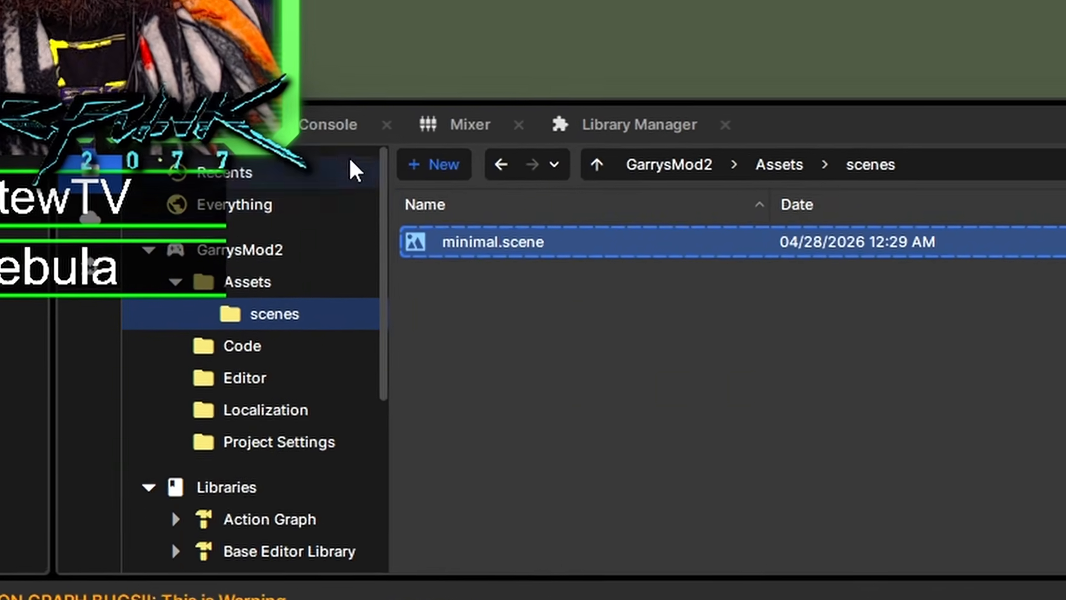
Open the Console and examine the logged error, info and warning messages.
left_click(328, 124)
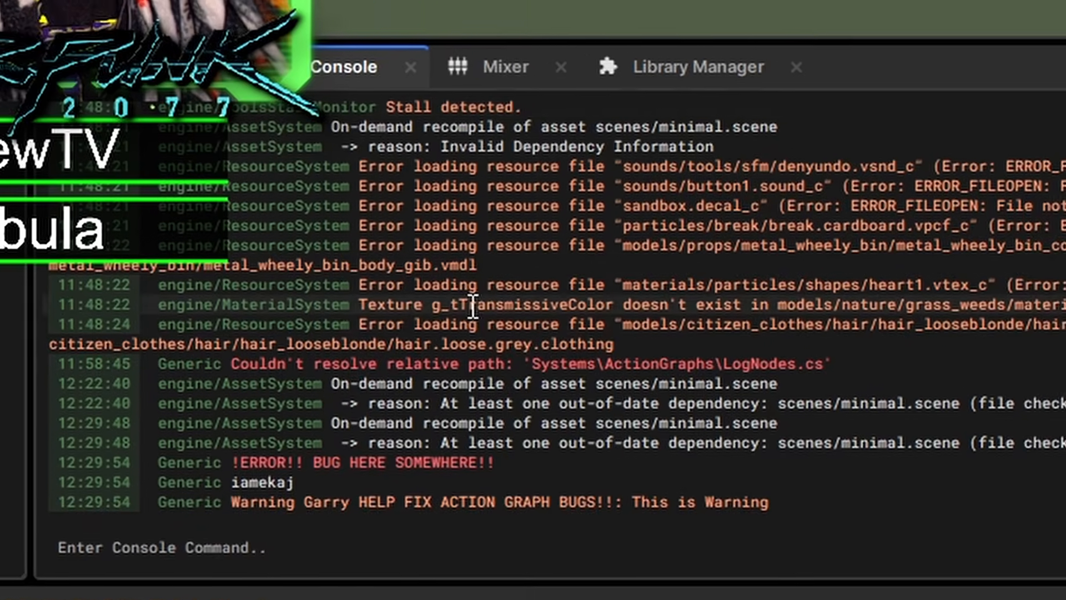
left_click_drag(248, 440, 617, 455)
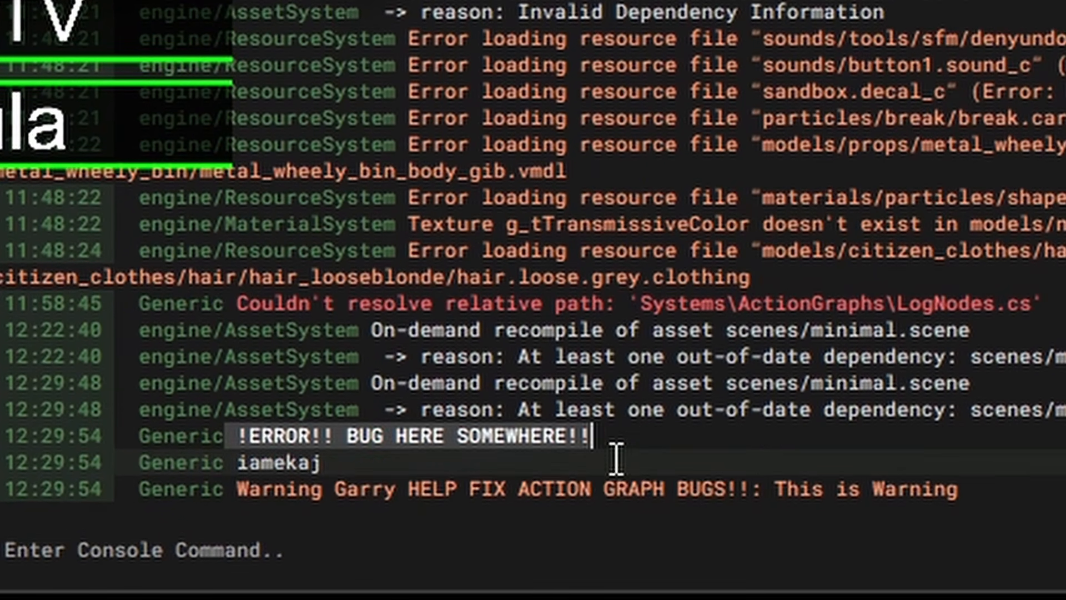
left_click(350, 435)
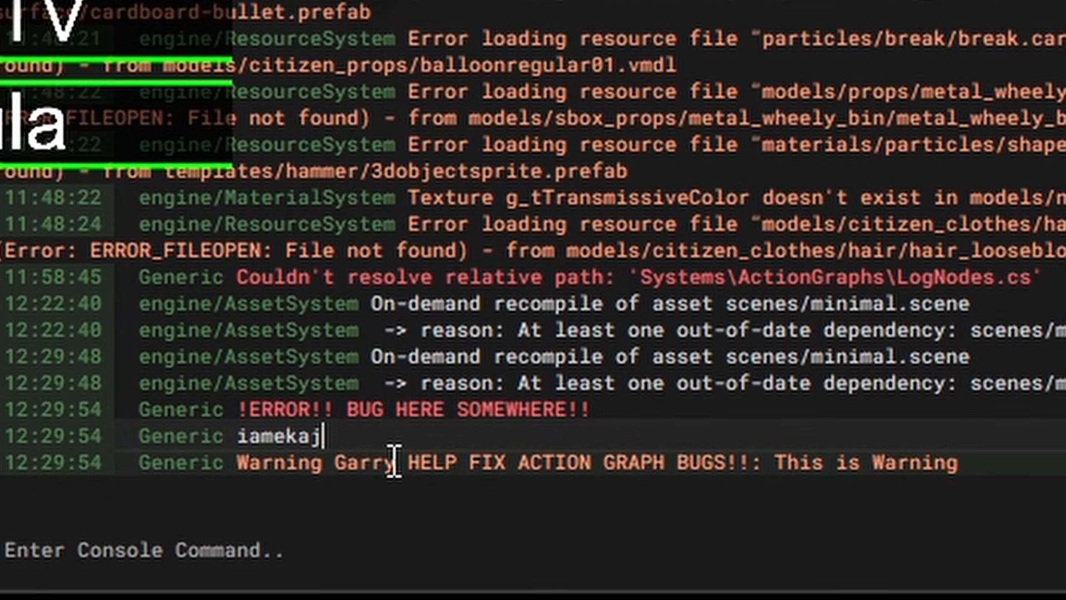
left_click(251, 463)
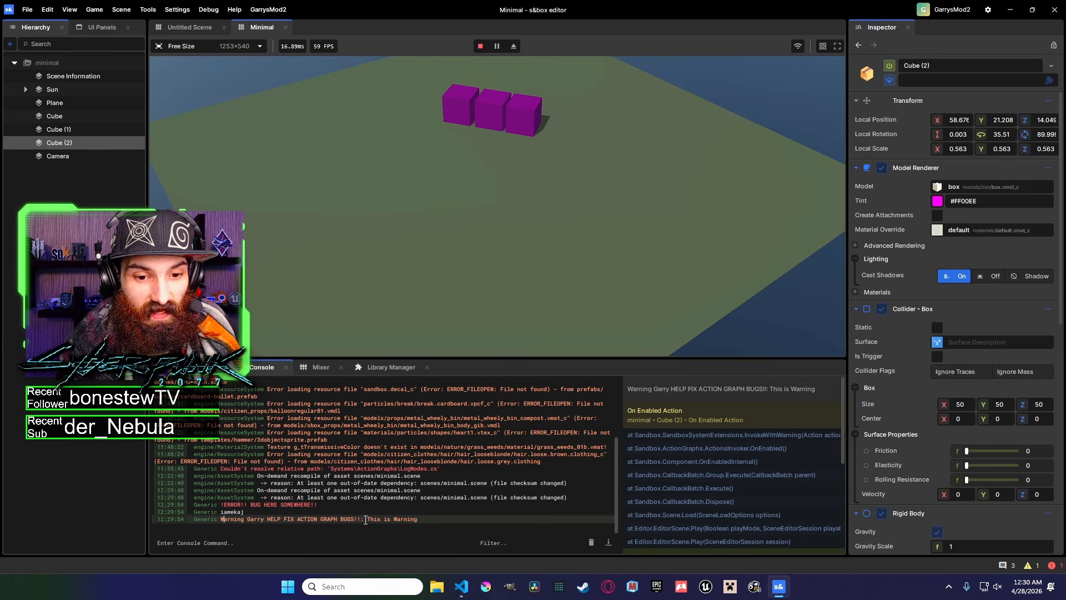
left_click_drag(767, 462, 985, 478)
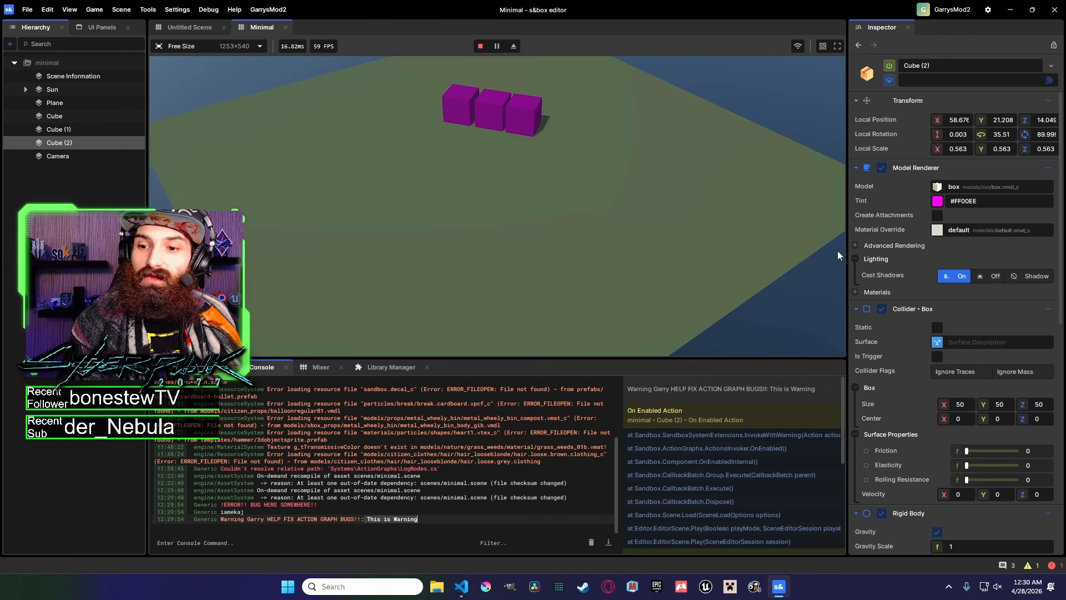
Expand the Model Renderer component's available actions in the Inspector.
scroll(982, 303, "down", 5)
scroll(984, 306, "down", 5)
scroll(1016, 355, "up", 10)
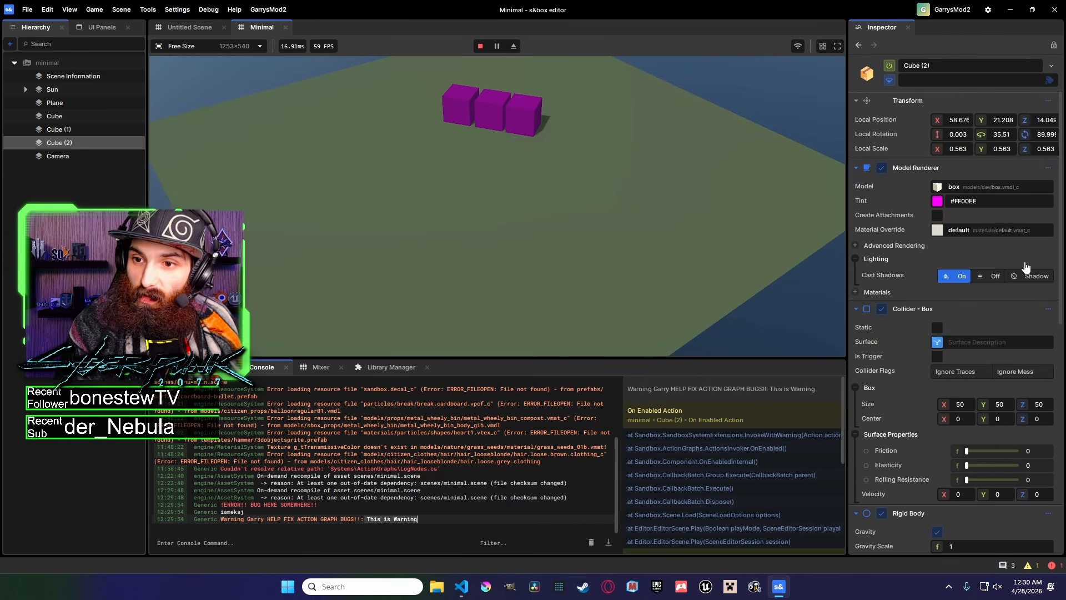
left_click(1049, 169)
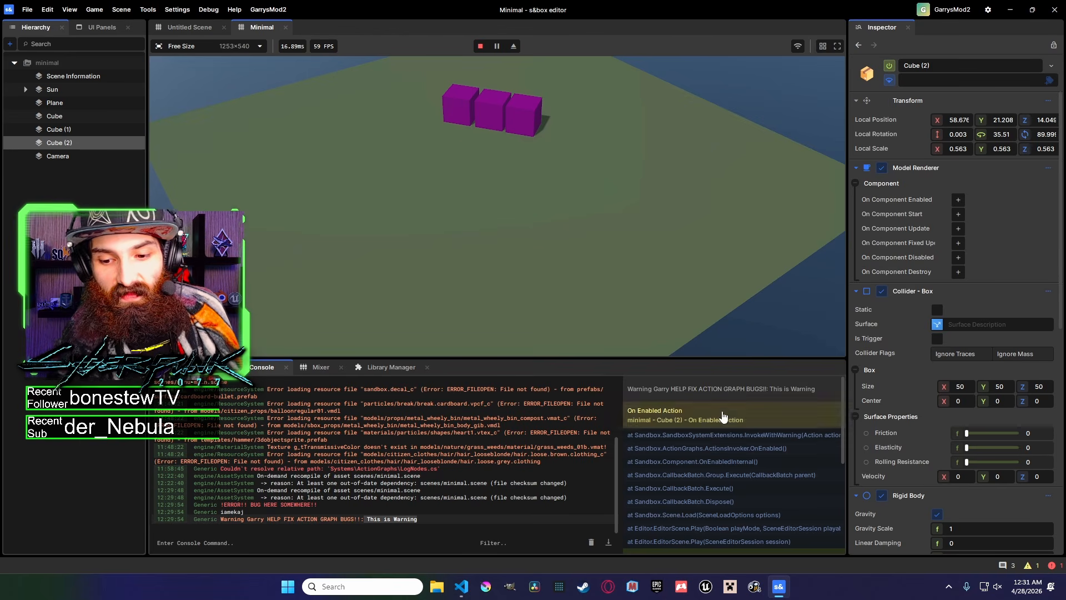
Stop play mode and reopen Cube (2)'s On Enabled Action graph from the Actions Invoker.
left_click(481, 46)
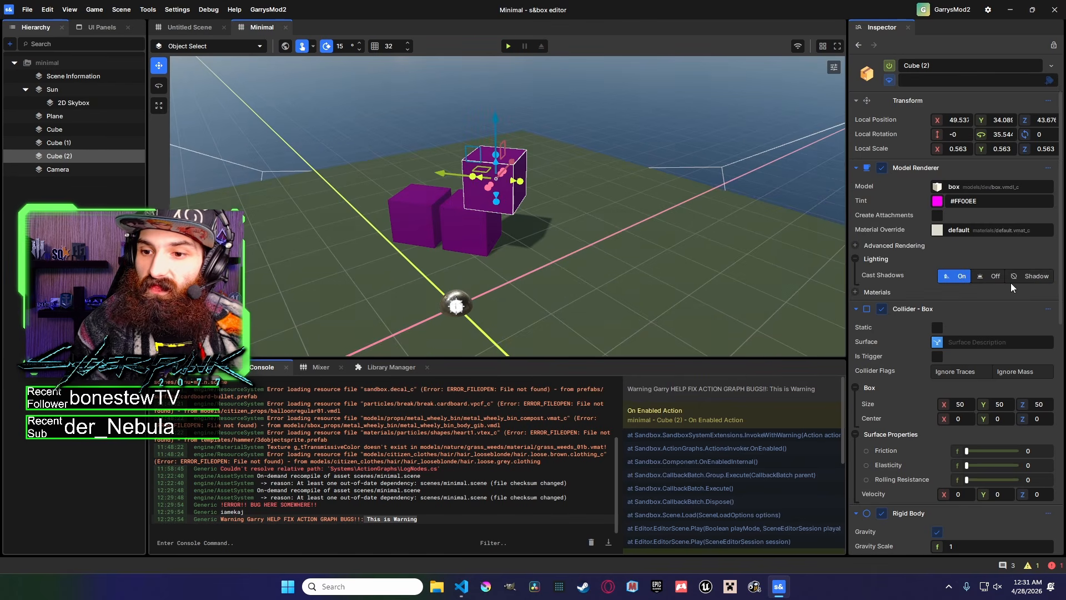
scroll(999, 306, "down", 3)
scroll(992, 326, "down", 5)
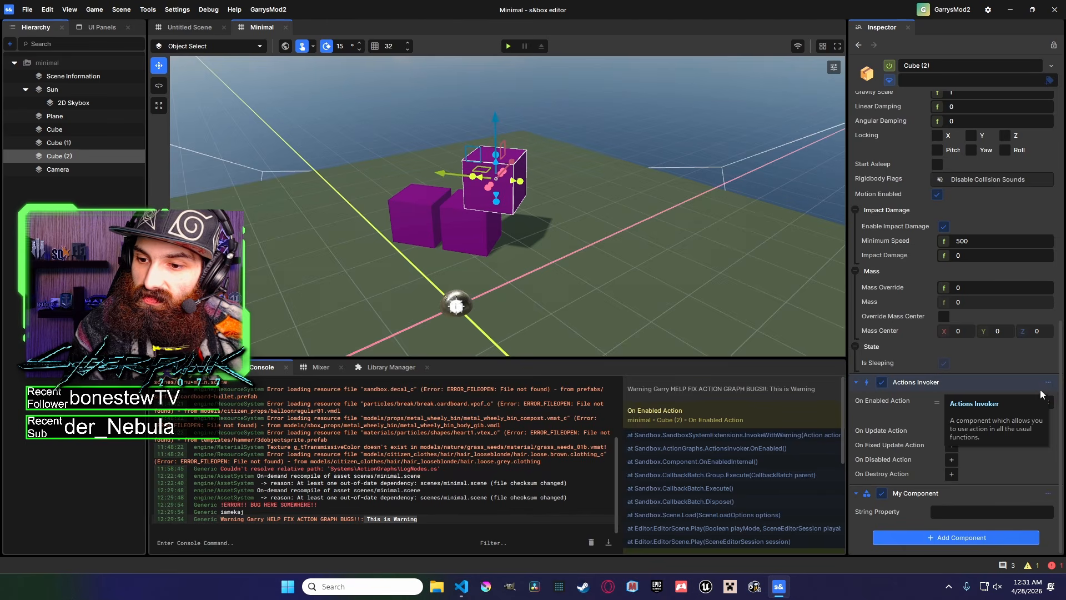
double_click(1033, 401)
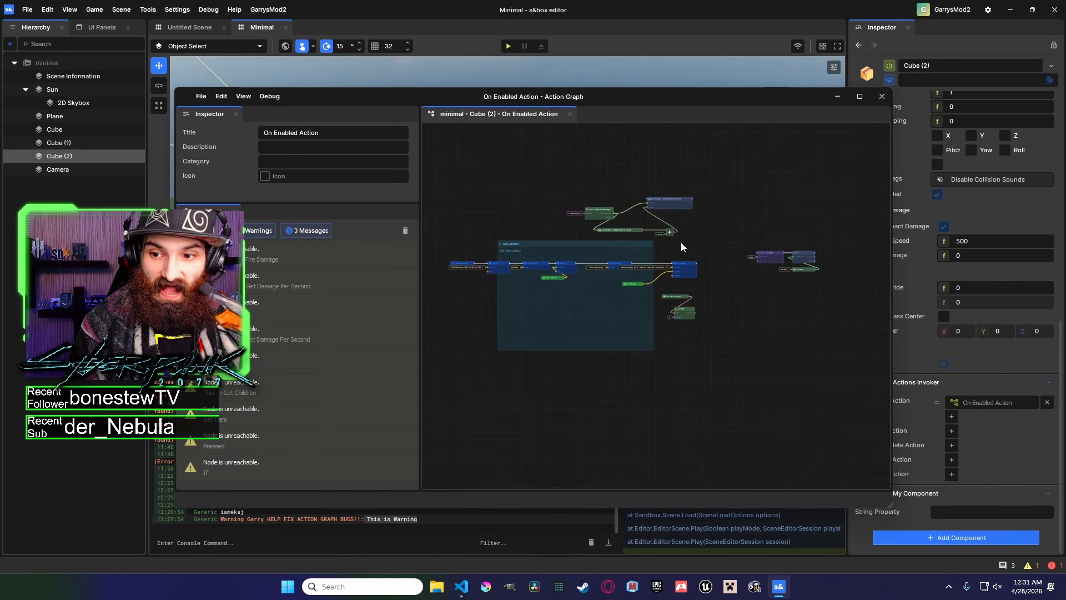
Run the scene in play mode twice to test the On Enabled Action graph output.
left_click(509, 47)
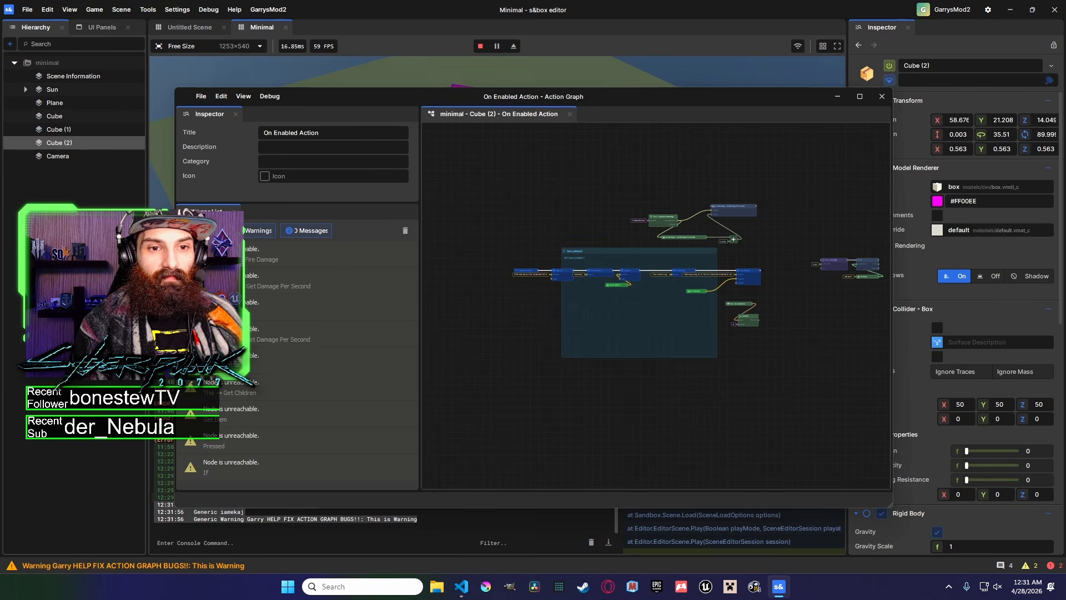
key("grave")
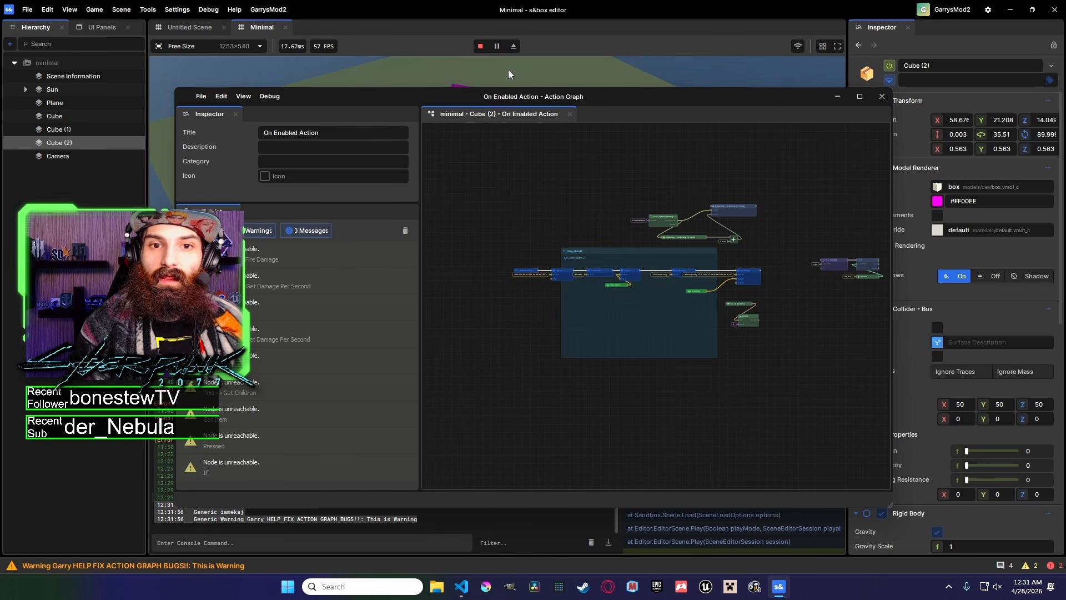
left_click(480, 47)
left_click(507, 47)
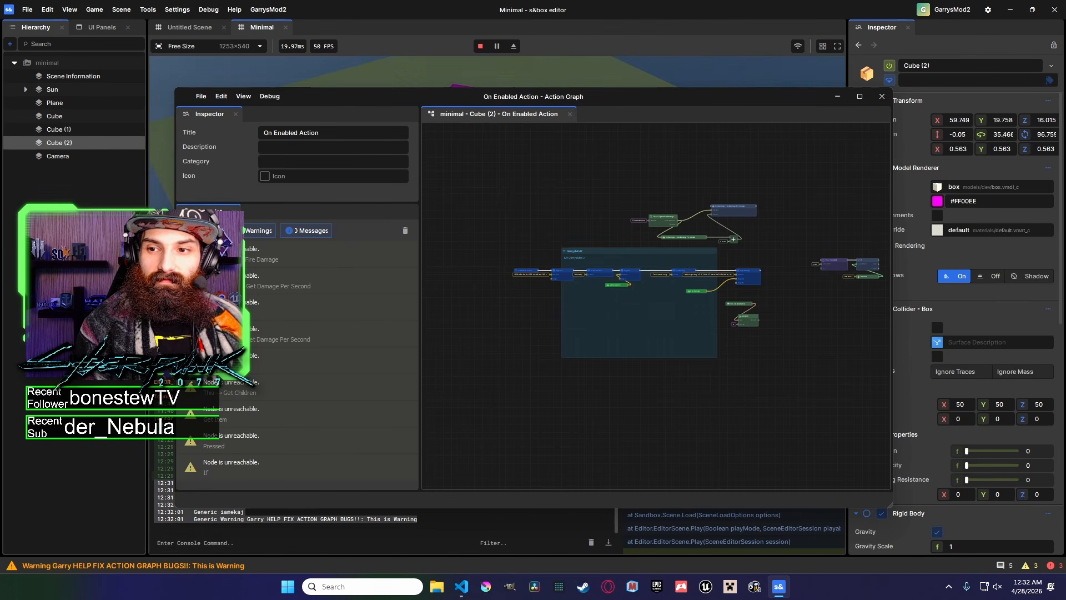
key("grave")
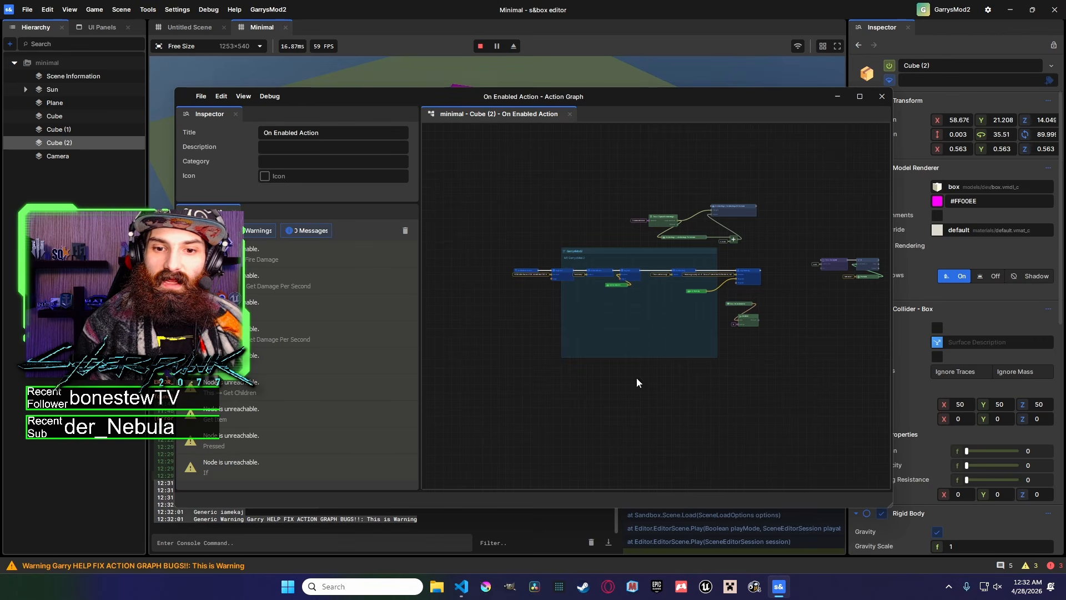
Stop play mode and return to the On Enabled Action graph.
middle_click_drag(786, 305, 682, 312)
scroll(590, 312, "up", 3)
left_click(479, 48)
left_click_drag(683, 311, 604, 248)
middle_click_drag(569, 241, 693, 254)
middle_click_drag(557, 282, 685, 259)
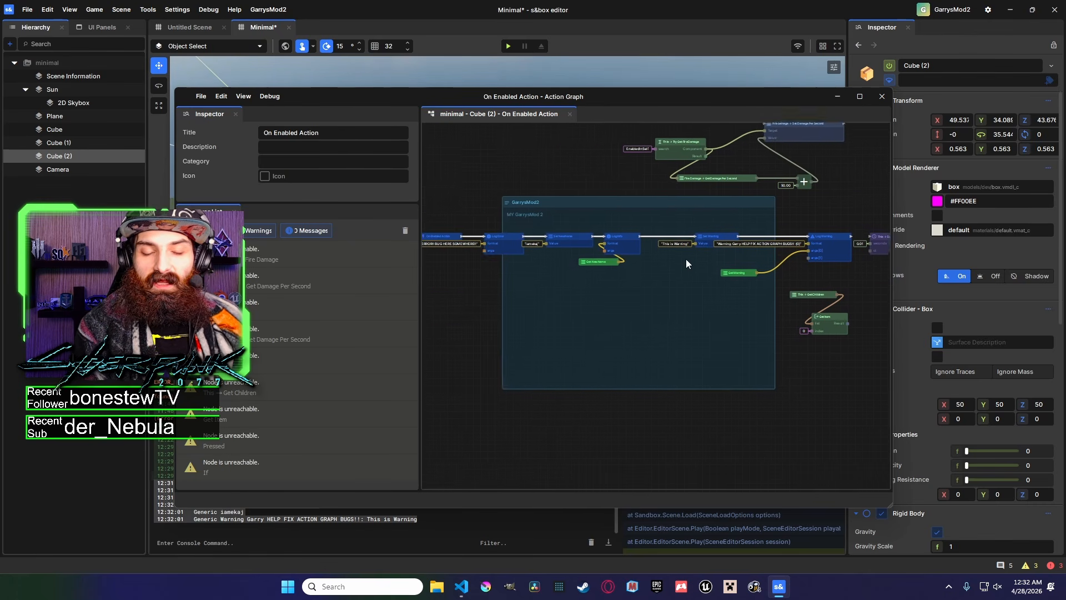
mouse_move(564, 254)
middle_mouse_down()
mouse_move(455, 258)
mouse_move(482, 259)
middle_mouse_up()
middle_click_drag(627, 259, 655, 255)
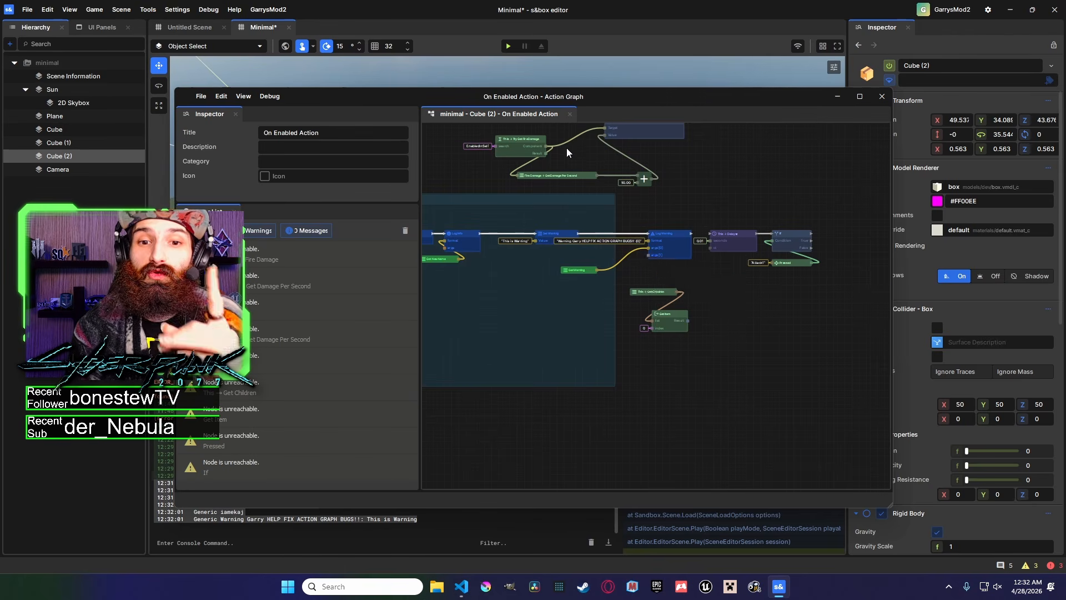
scroll(567, 148, "up", 3)
left_click_drag(536, 164, 628, 164)
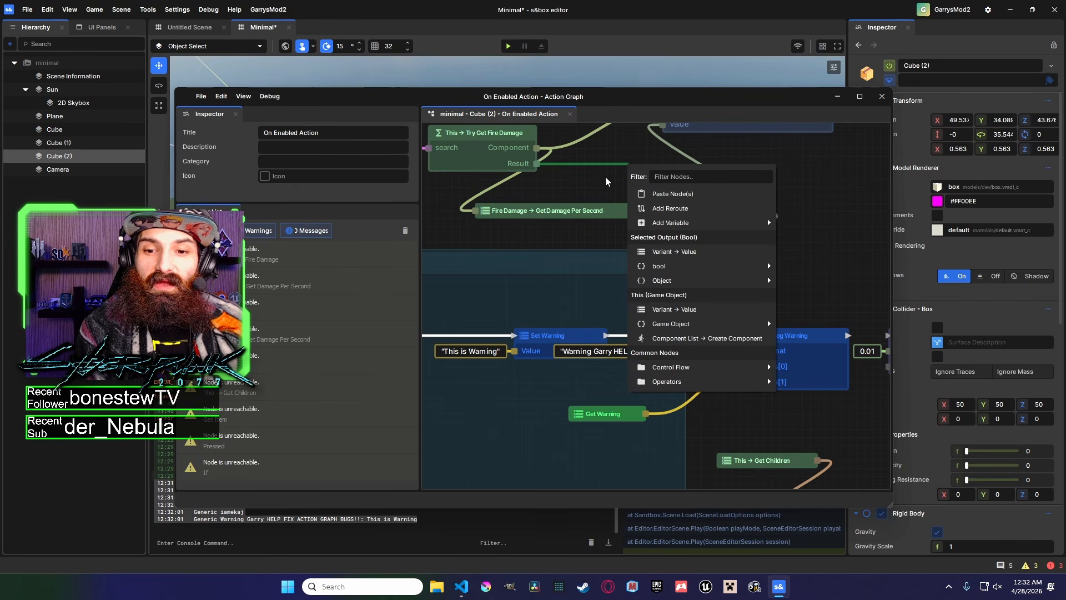
left_click(590, 181)
Reposition the Get Warning node beneath the Set Warning node in the logging chain.
scroll(600, 251, "down", 3)
middle_click_drag(587, 265, 600, 212)
scroll(603, 248, "down", 3)
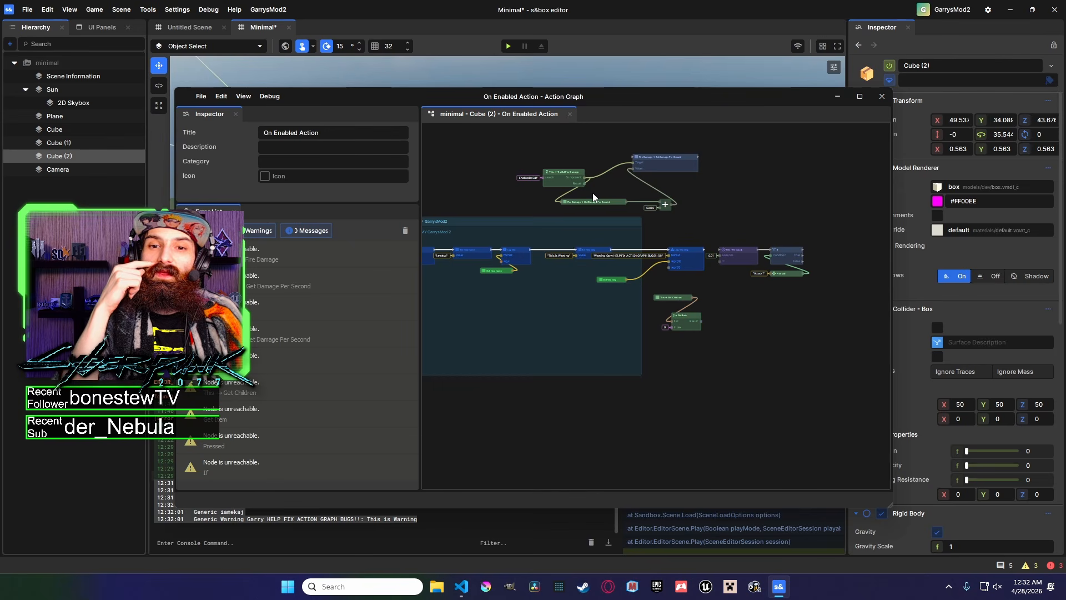
scroll(664, 302, "up", 3)
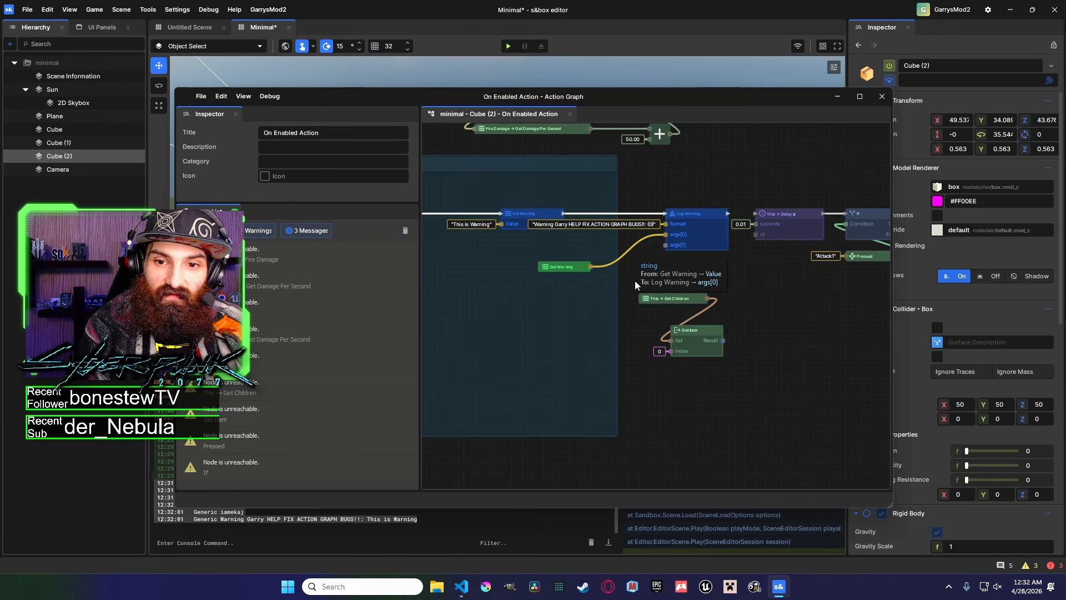
scroll(635, 281, "down", 4)
scroll(737, 279, "up", 4)
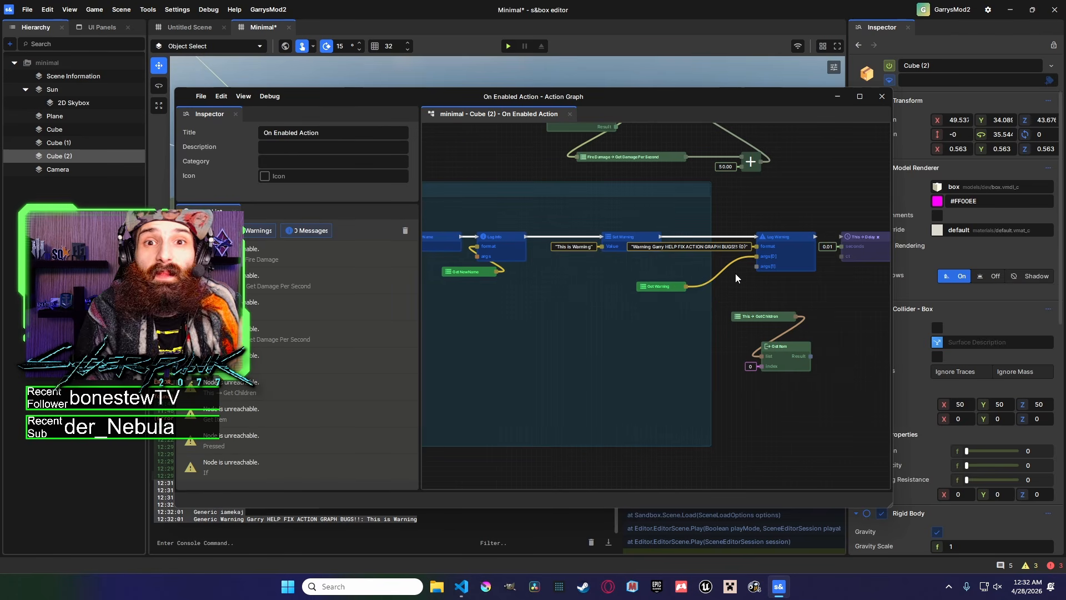
scroll(721, 292, "down", 3)
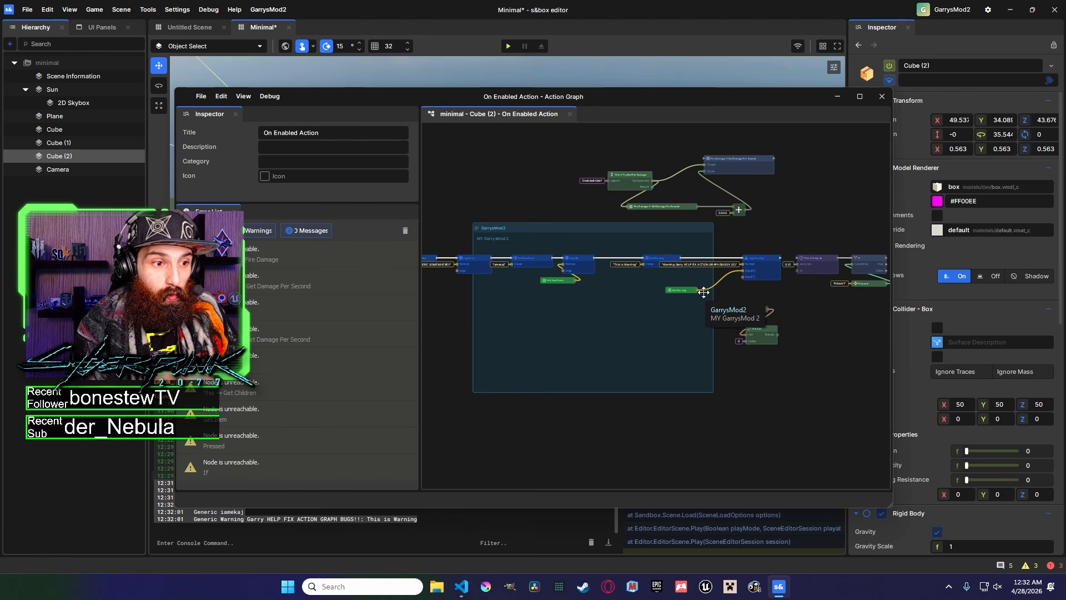
middle_click_drag(692, 296, 618, 300)
scroll(622, 299, "up", 5)
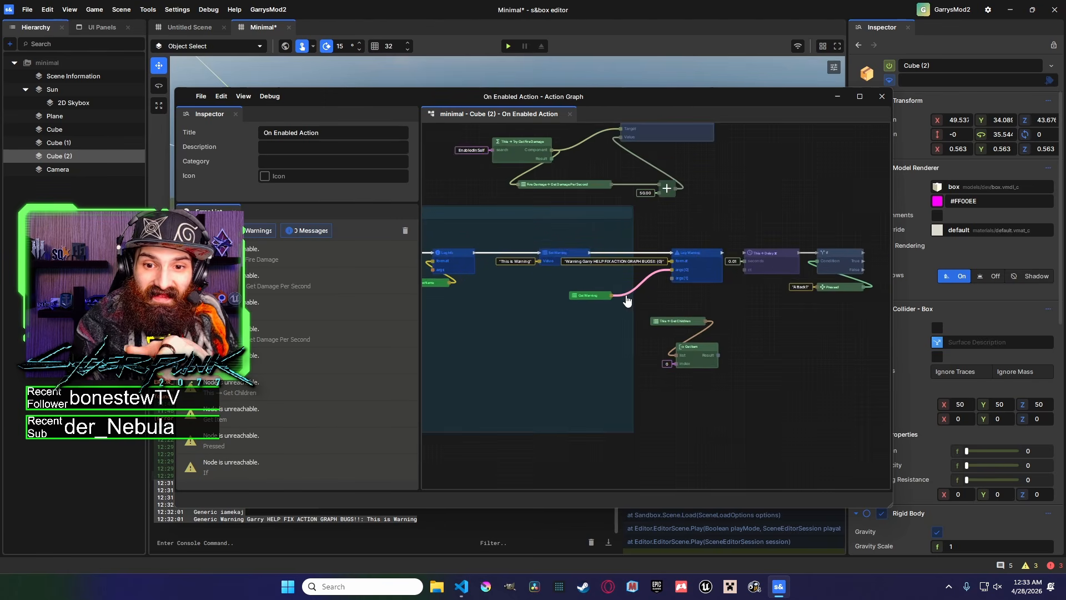
left_click(564, 284)
mouse_move(564, 284)
left_mouse_down()
mouse_move(533, 289)
mouse_move(519, 304)
mouse_move(563, 295)
left_mouse_up()
left_click_drag(867, 177, 843, 182)
middle_click_drag(705, 245, 802, 225)
left_click_drag(707, 277, 715, 274)
middle_click_drag(638, 282, 698, 266)
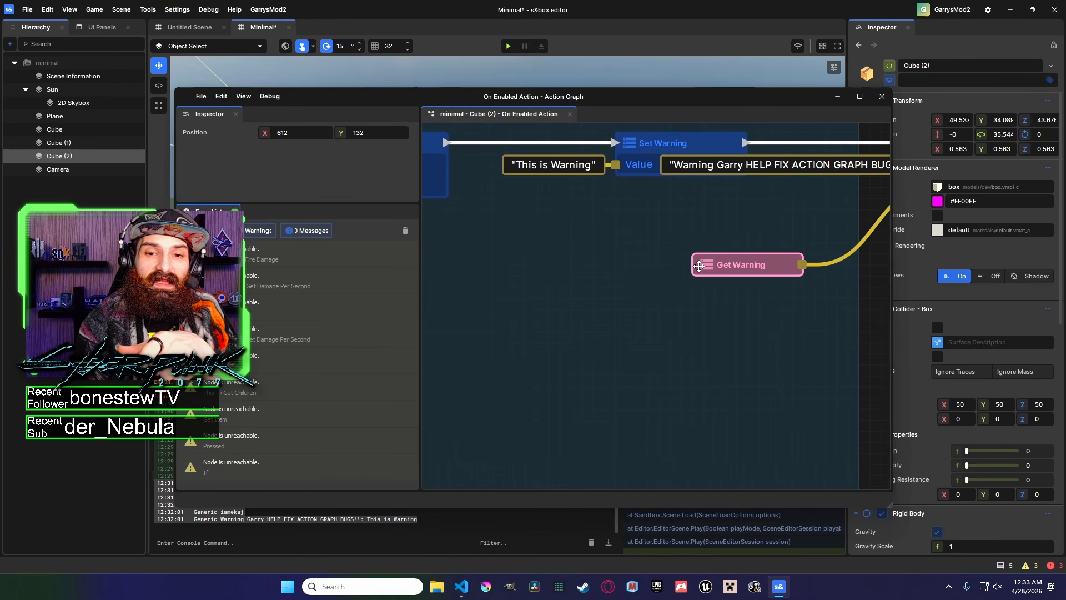
Rearrange the This → Get Children and Get Item nodes below the logging chain.
scroll(685, 265, "down", 3)
middle_click_drag(795, 263, 505, 309)
middle_click_drag(601, 346, 587, 316)
left_click_drag(574, 315, 573, 321)
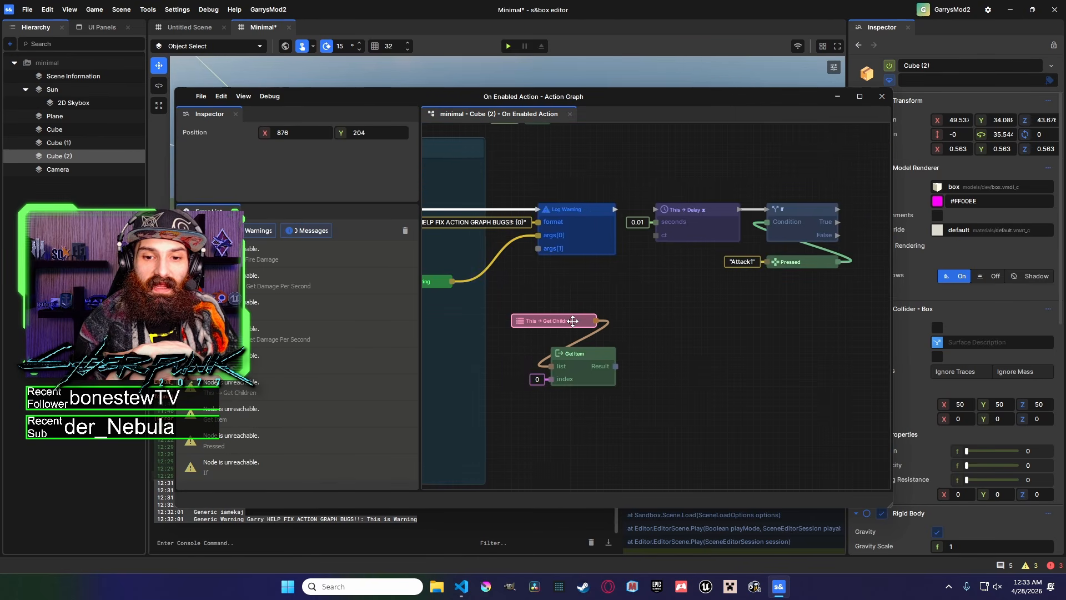
left_click_drag(603, 358, 605, 366)
middle_click_drag(605, 352, 683, 376)
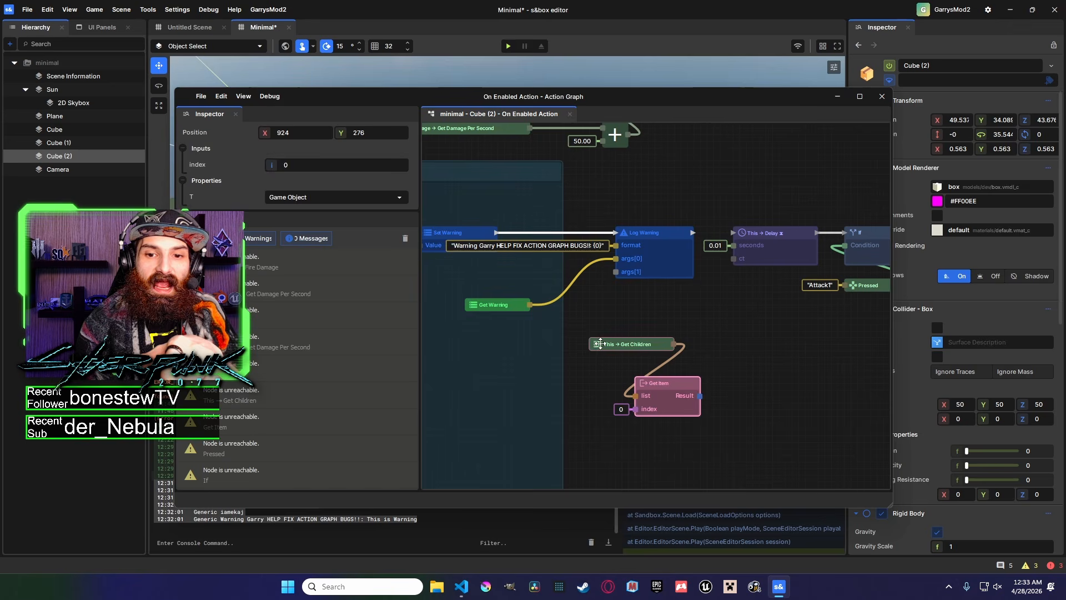
left_click(664, 344)
middle_click_drag(571, 253, 710, 412)
scroll(625, 308, "down", 1)
scroll(625, 308, "down", 1)
middle_click_drag(640, 361, 636, 230)
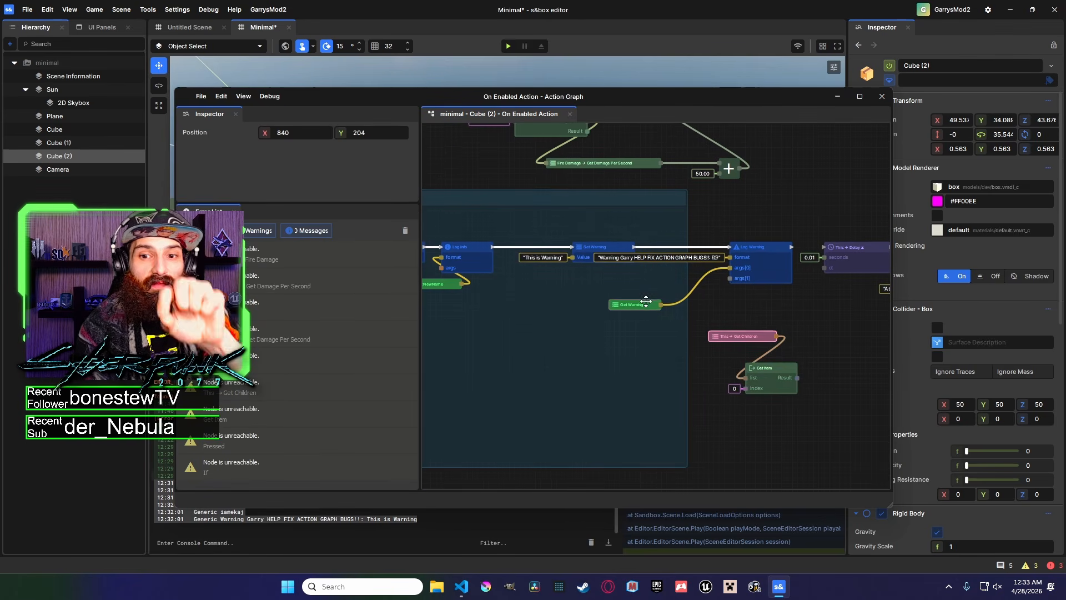
middle_click_drag(733, 325, 598, 268)
middle_click_drag(682, 298, 873, 482)
scroll(738, 287, "up", 1)
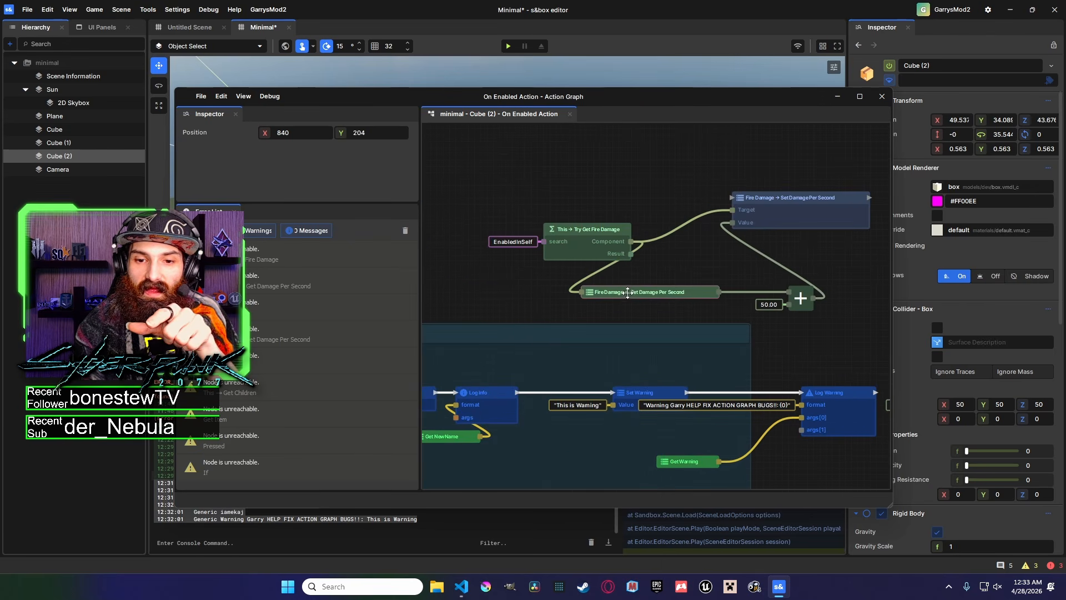
Select the Fire Damage → Get Damage Per Second and Add nodes to inspect their properties.
left_click(660, 292)
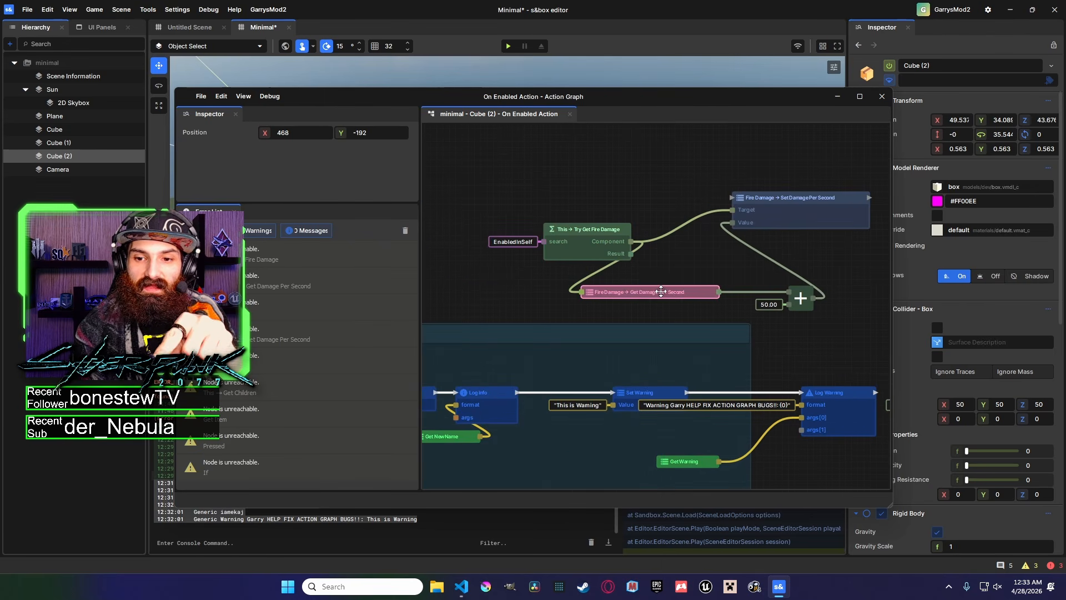
left_click(800, 292)
scroll(801, 290, "up", 1)
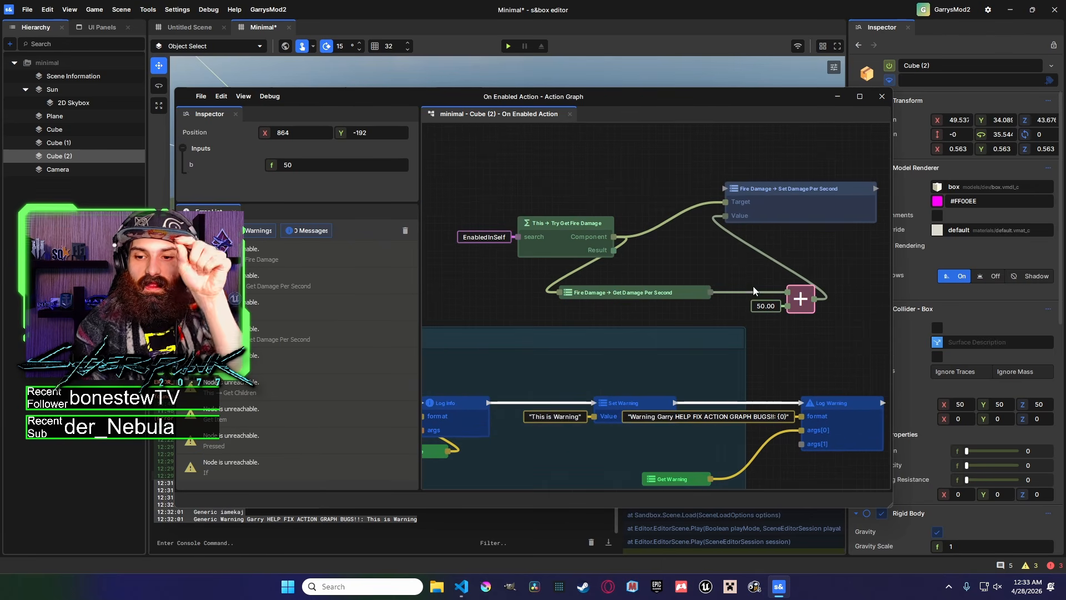
left_click(688, 291)
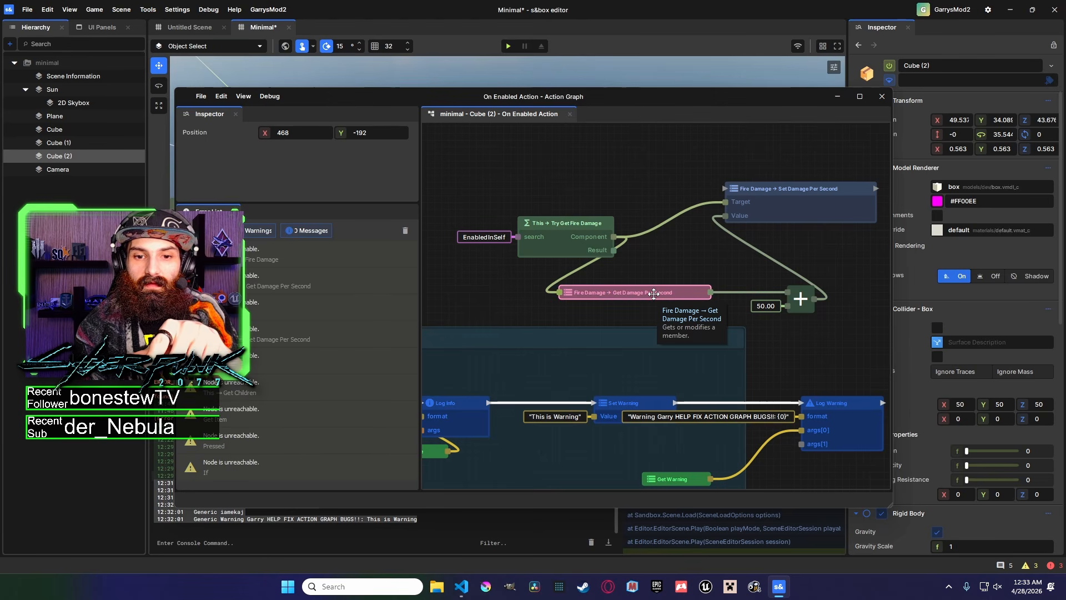
Inspect the Add node and its connections to the Fire Damage → Set Damage Per Second node.
left_click(741, 246)
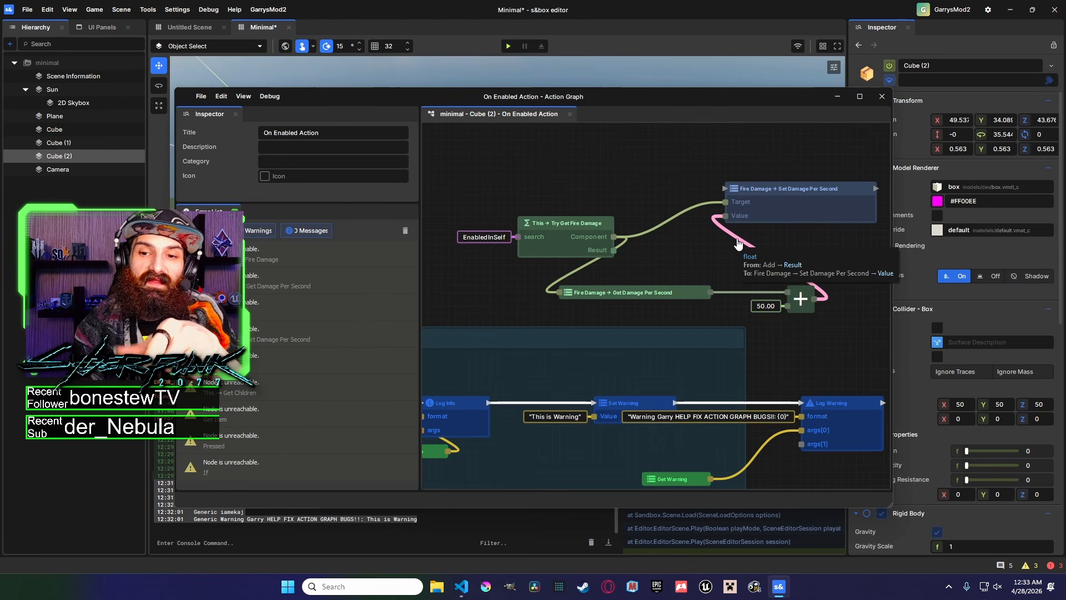
left_click(802, 290)
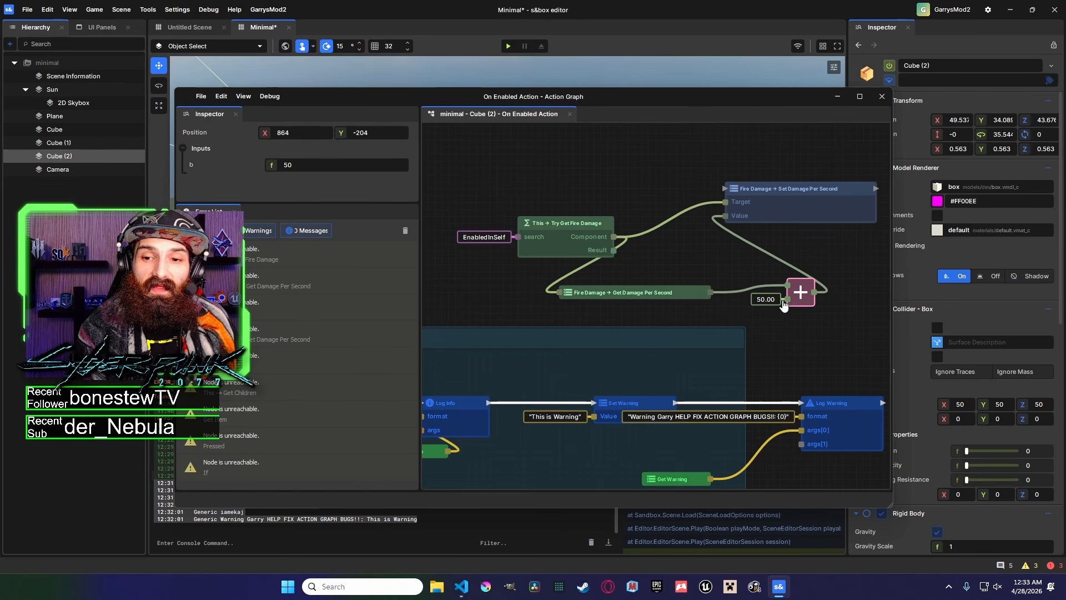
left_click(579, 273)
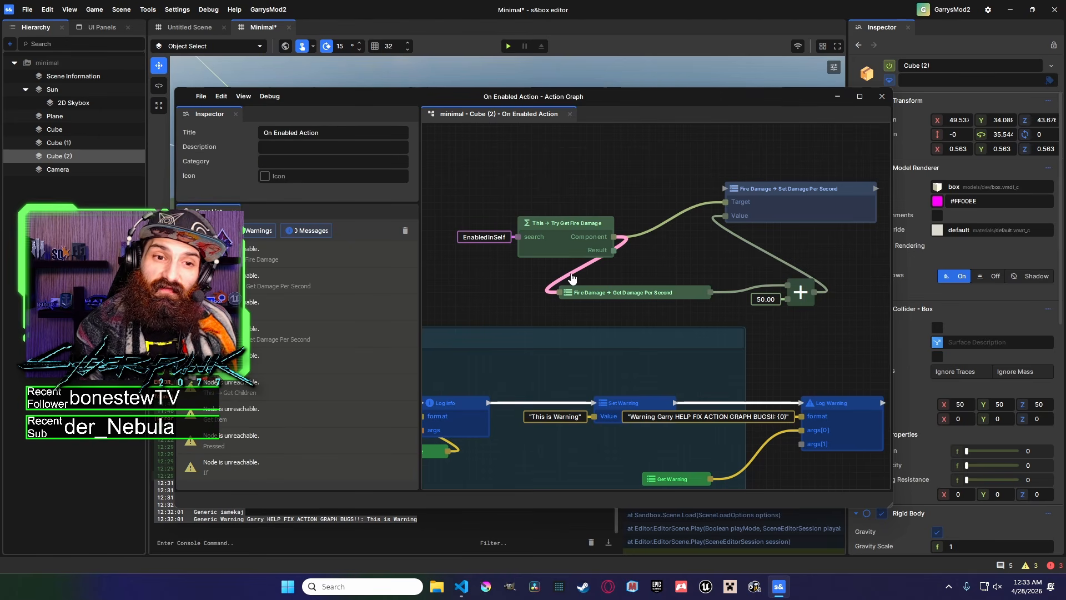
Add a This input node and place it above the Try Get Fire Damage node.
right_click(559, 228)
left_click_drag(546, 225, 524, 217)
middle_click_drag(462, 211, 595, 233)
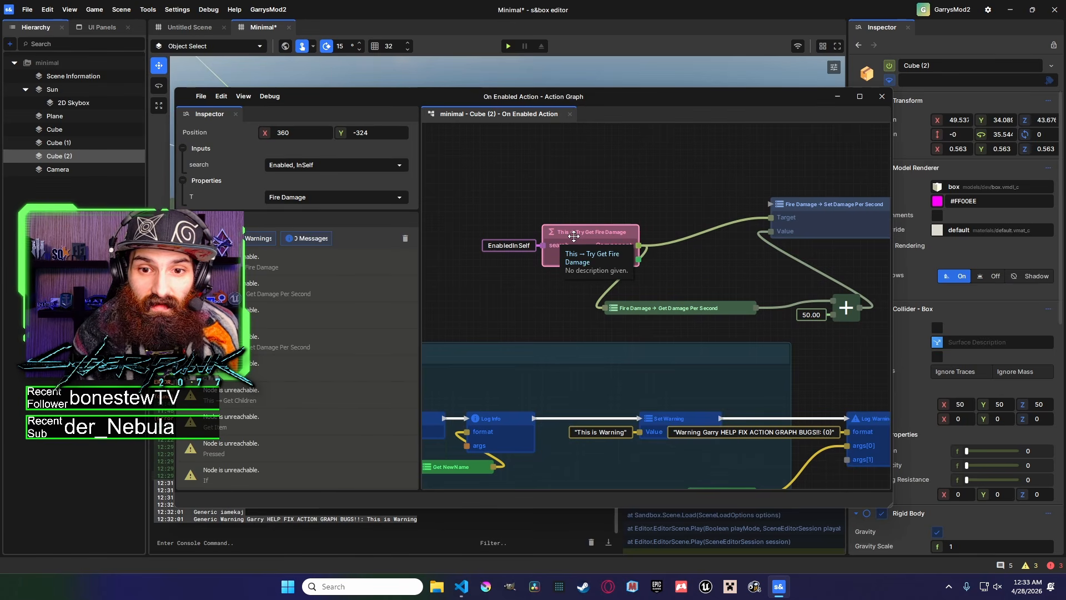
scroll(577, 211, "up", 3)
right_click(555, 158)
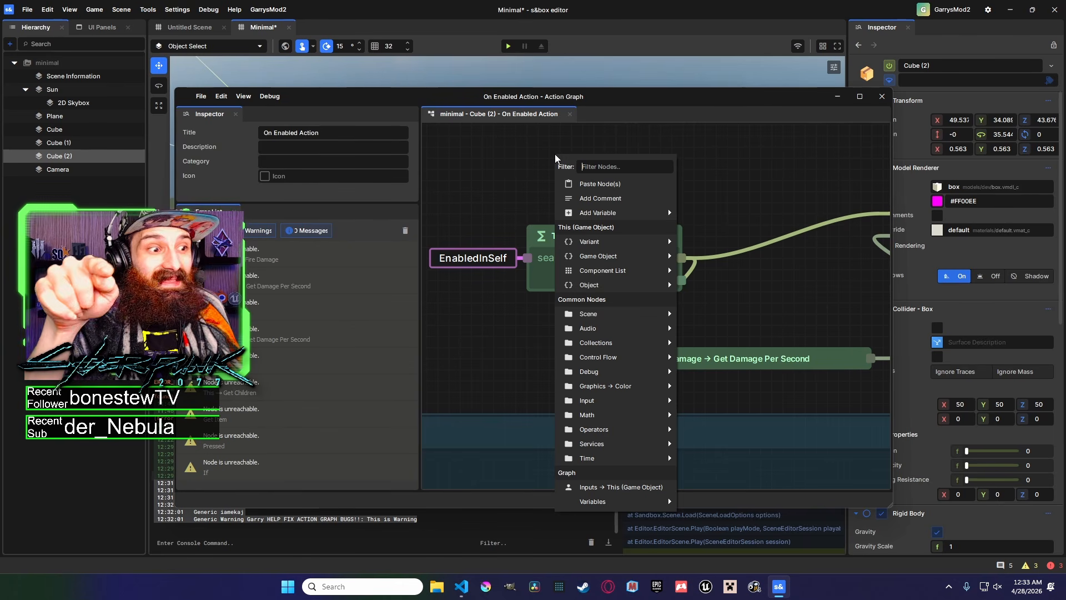
type("this")
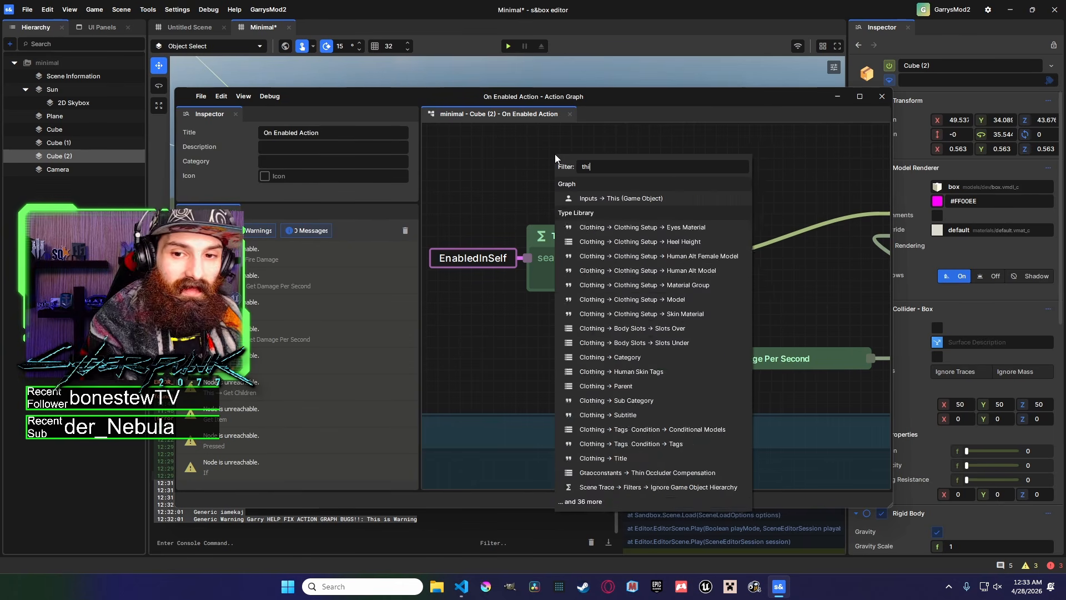
left_click(591, 200)
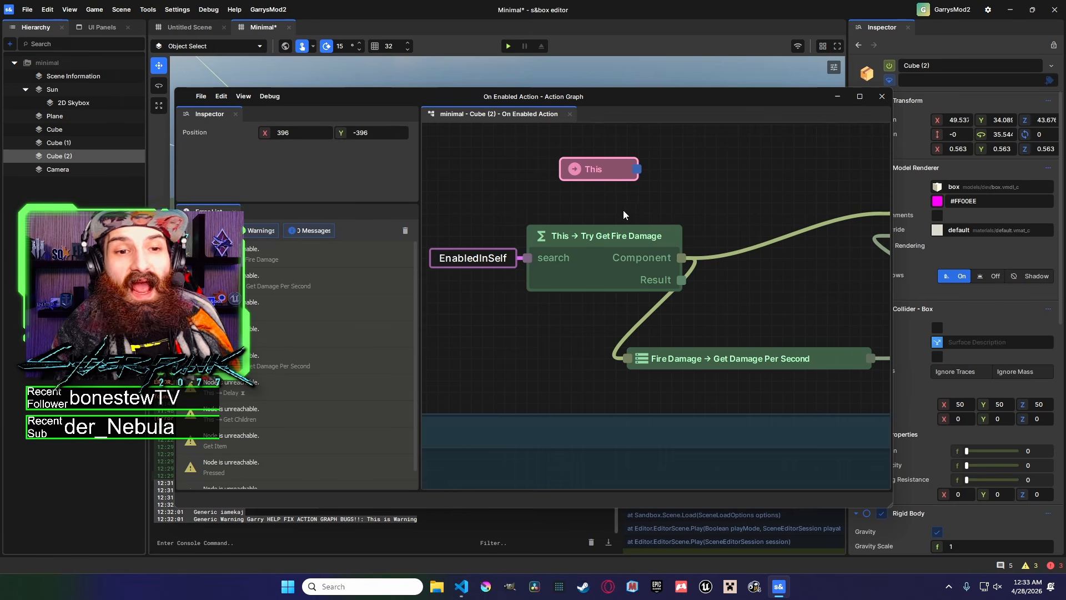
left_click_drag(609, 170, 531, 170)
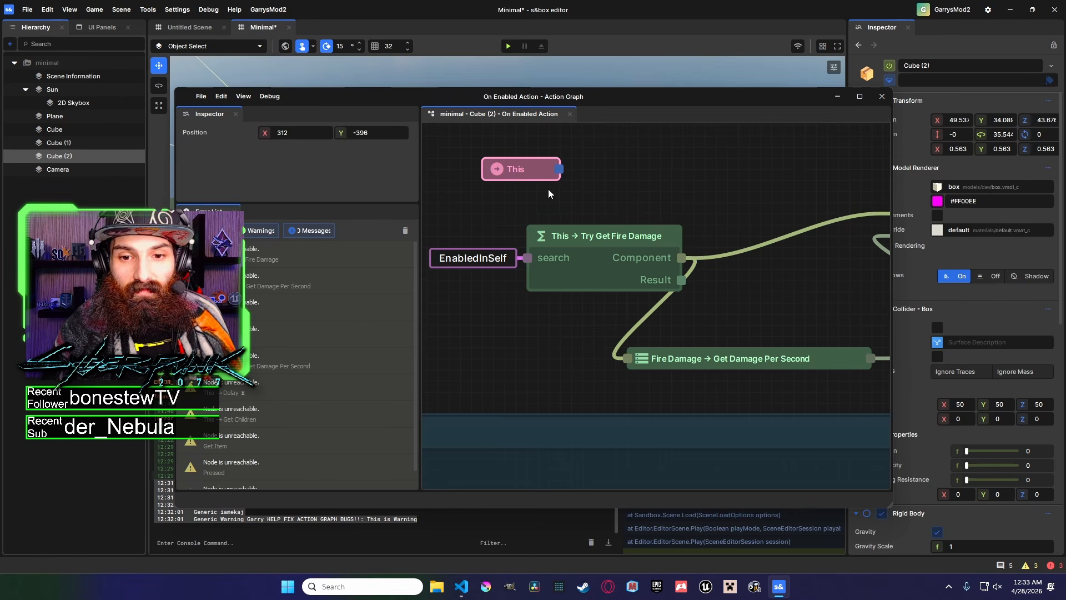
Add a Component List → Try Get Component node from the This node's output.
left_click(585, 214)
middle_click_drag(585, 210, 655, 218)
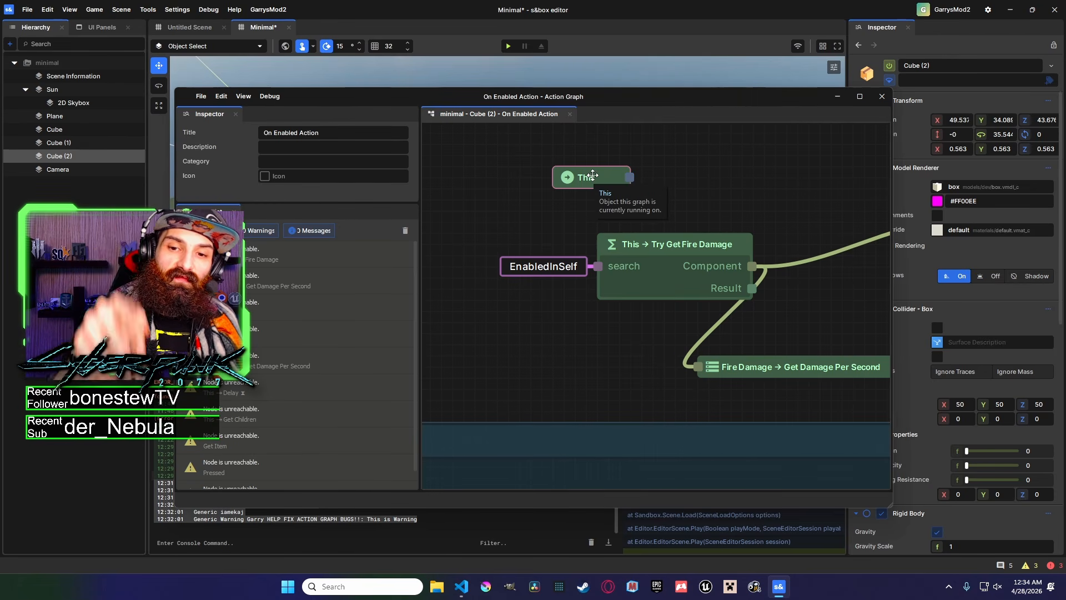
scroll(548, 251, "down", 3)
left_click_drag(516, 260, 563, 190)
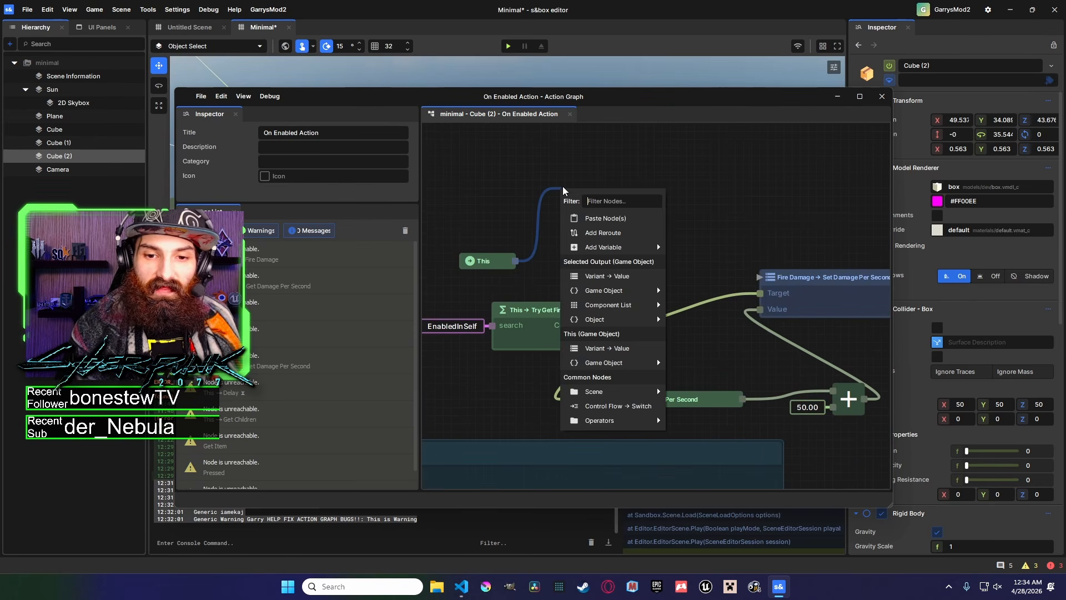
mouse_move(644, 309)
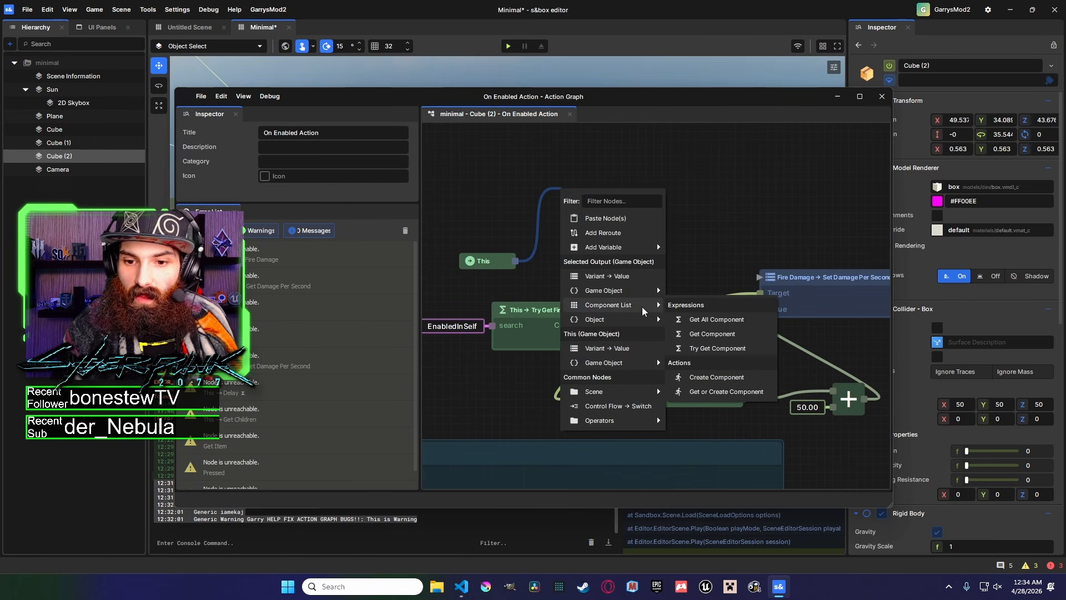
left_click(737, 349)
scroll(637, 258, "down", 3)
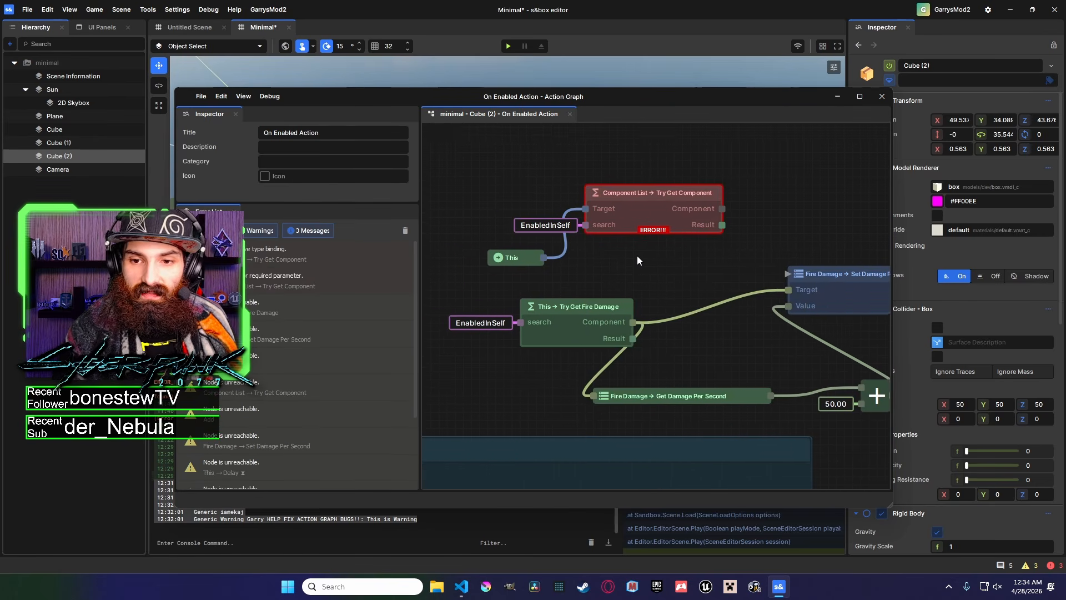
Set the Try Get Component node's type to Citizen Animation Helper and move it above the damage nodes.
left_click(680, 229)
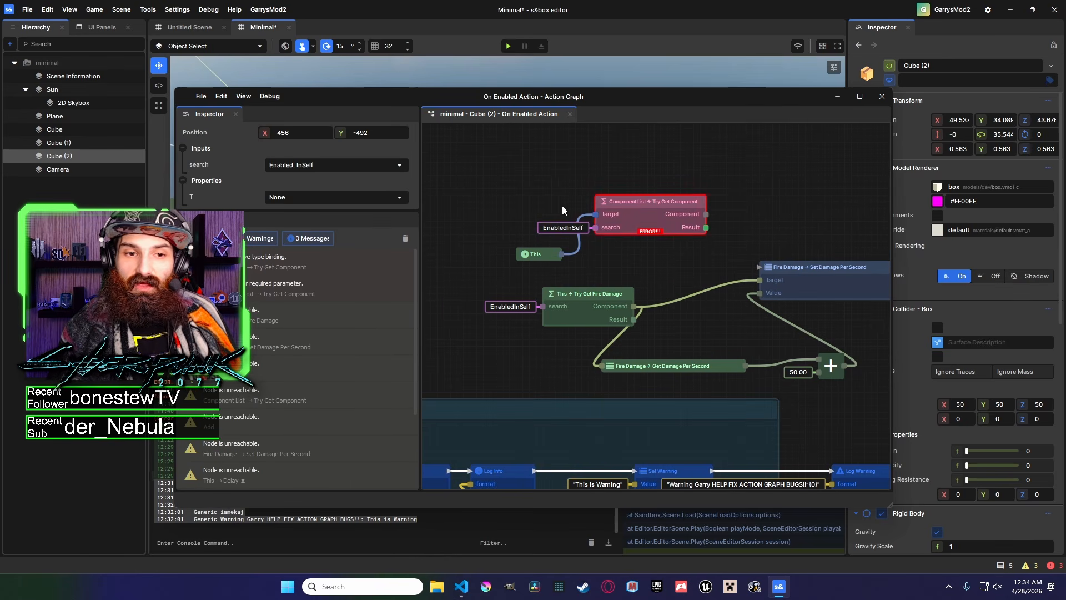
left_click(336, 197)
mouse_move(361, 239)
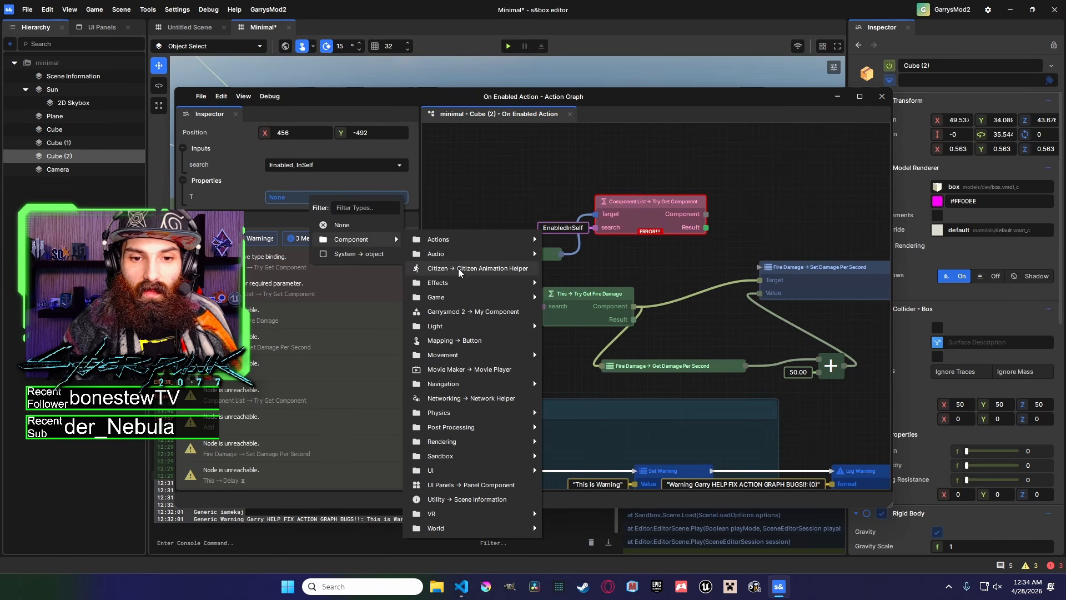
left_click(458, 269)
left_click(668, 258)
middle_click_drag(634, 249, 652, 231)
left_click_drag(557, 235, 485, 182)
middle_click_drag(683, 229, 573, 218)
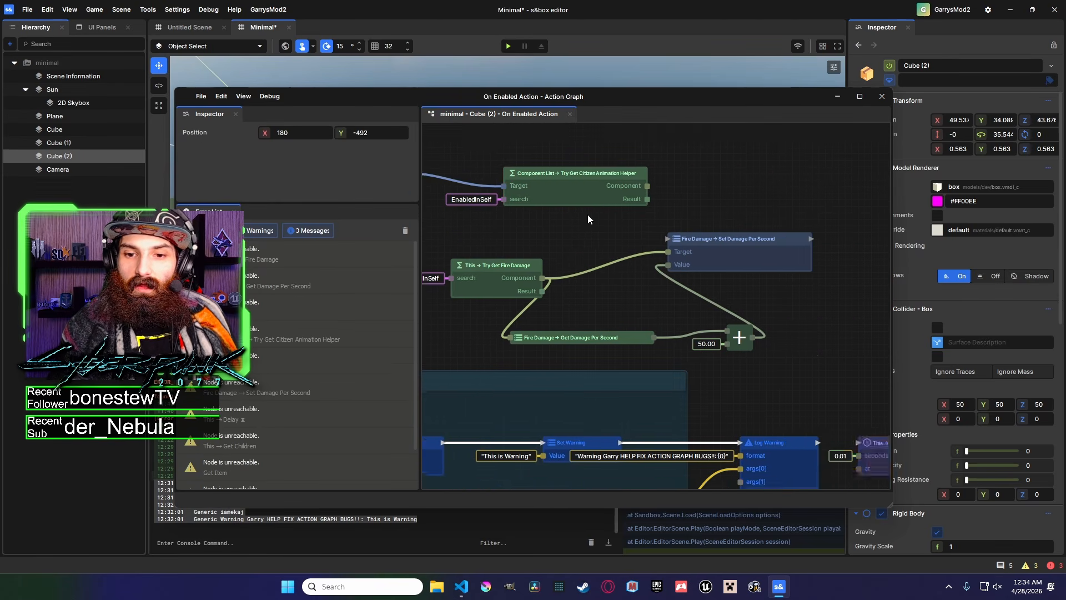
Try wiring the Citizen Animation Helper component into Get Damage Per Second and rearranging nodes, then undo those changes.
left_click_drag(648, 188, 522, 337)
left_click(606, 296)
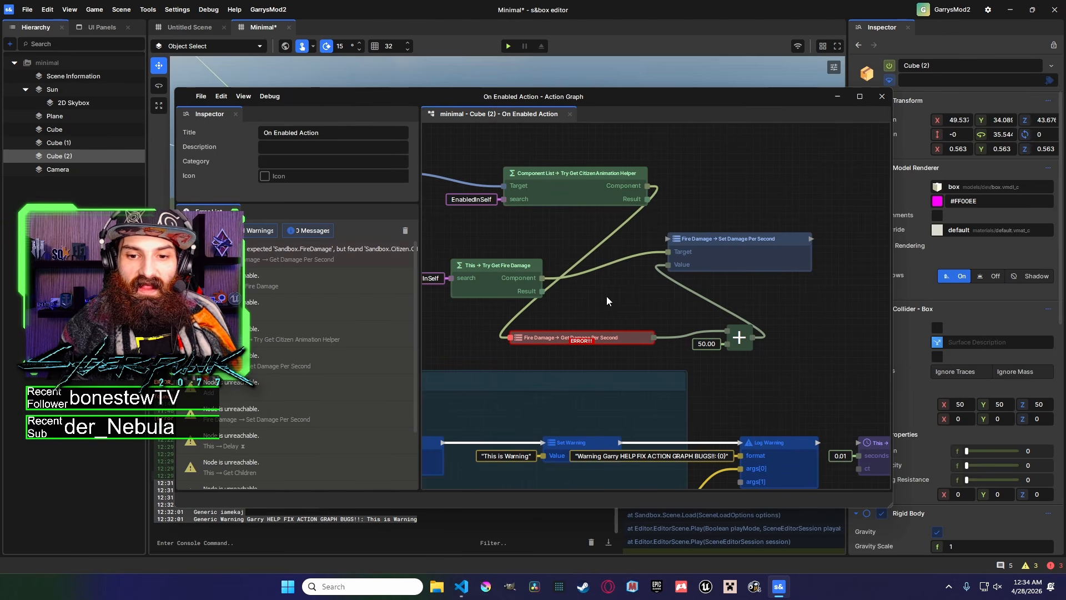
middle_click_drag(606, 296, 671, 277)
left_click_drag(588, 314, 661, 320)
middle_click_drag(661, 320, 698, 333)
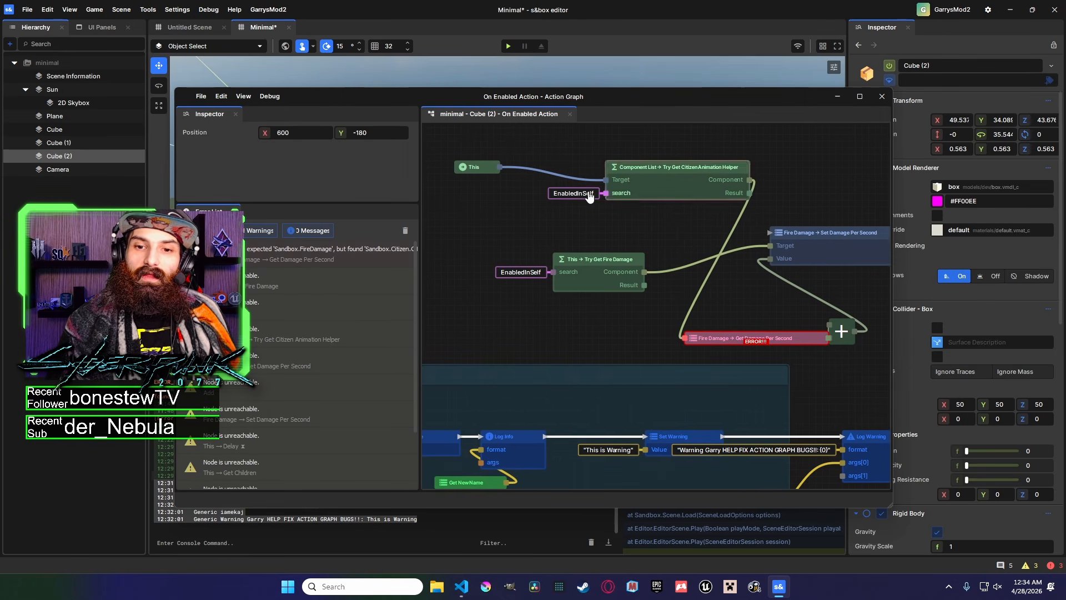
mouse_move(704, 173)
left_mouse_down()
mouse_move(698, 155)
mouse_move(660, 156)
mouse_move(696, 157)
left_mouse_up()
left_click_drag(483, 167, 510, 178)
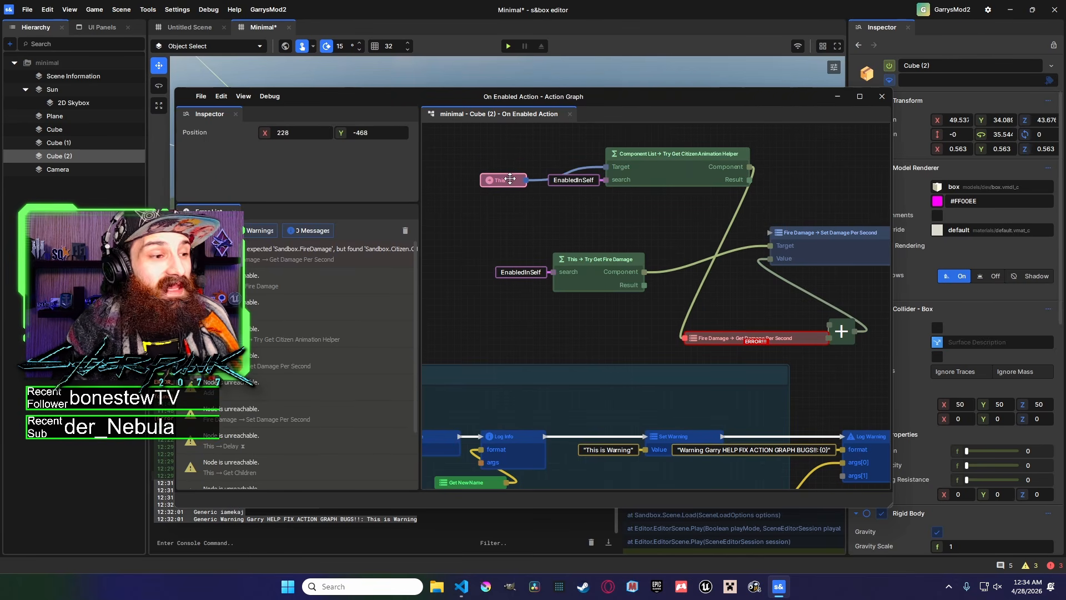
middle_click_drag(525, 221, 579, 271)
key("ctrl+z")
key("ctrl+z")
key("ctrl+z")
key("ctrl+z")
key("ctrl+z")
key("ctrl+z")
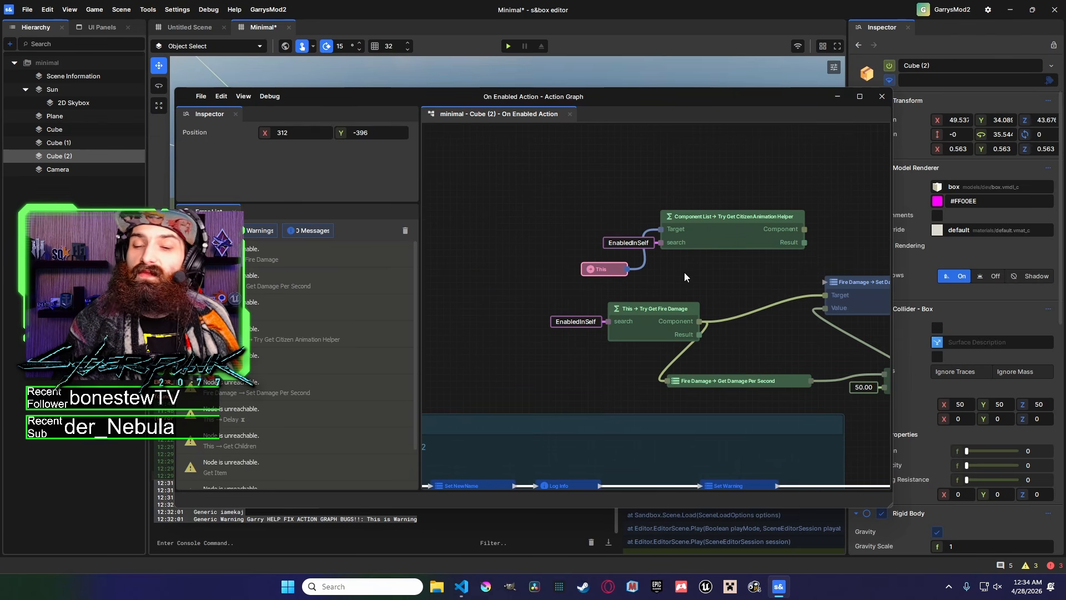
Zoom out over the whole graph and close the action graph editor.
scroll(686, 277, "down", 6)
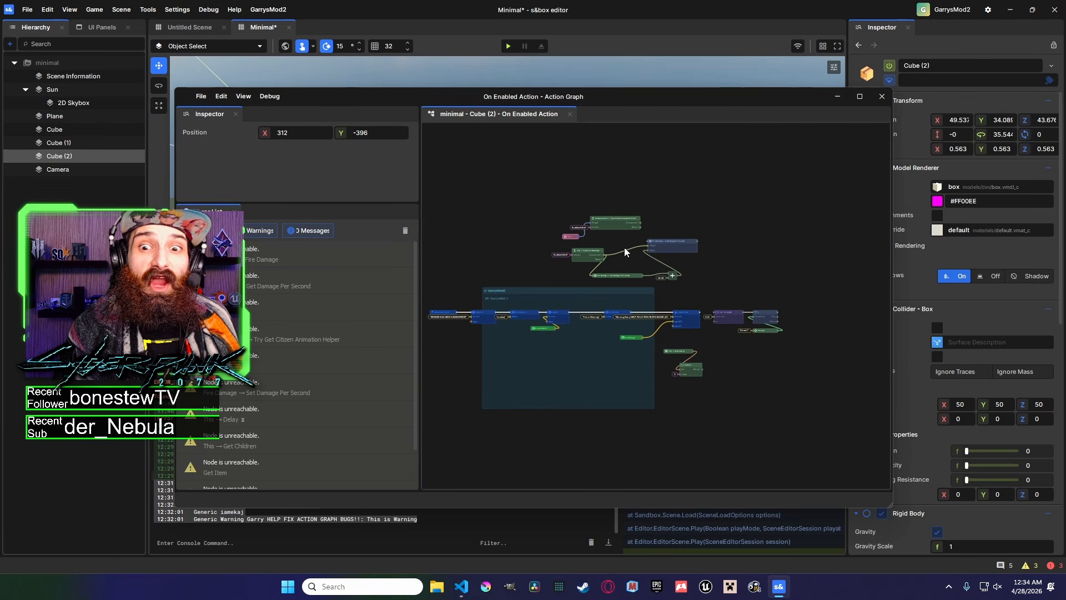
middle_click_drag(611, 230, 604, 220)
right_click(605, 212)
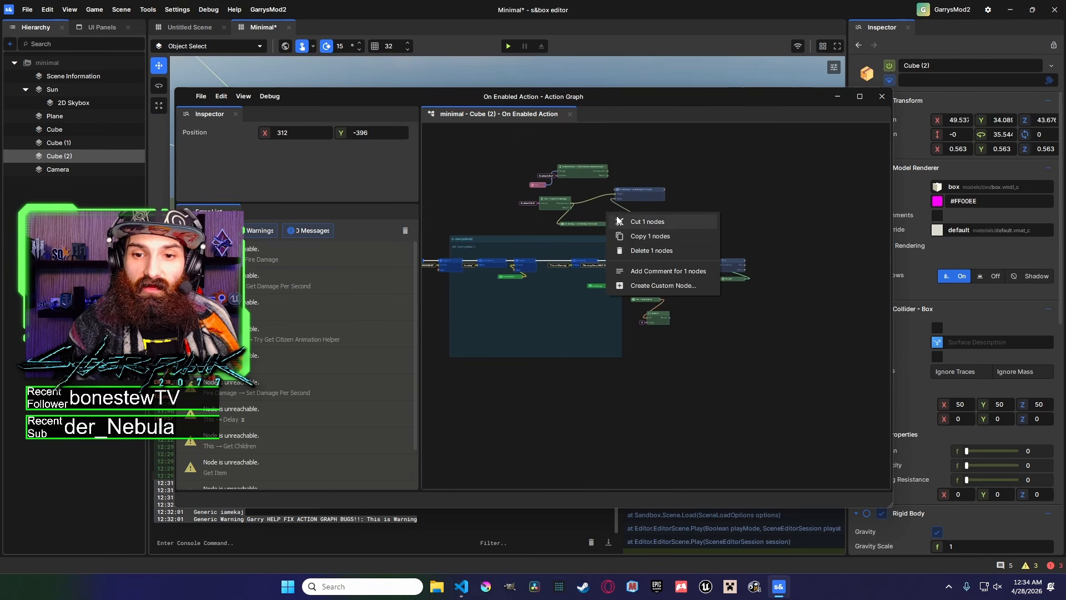
left_click(696, 187)
right_click(698, 186)
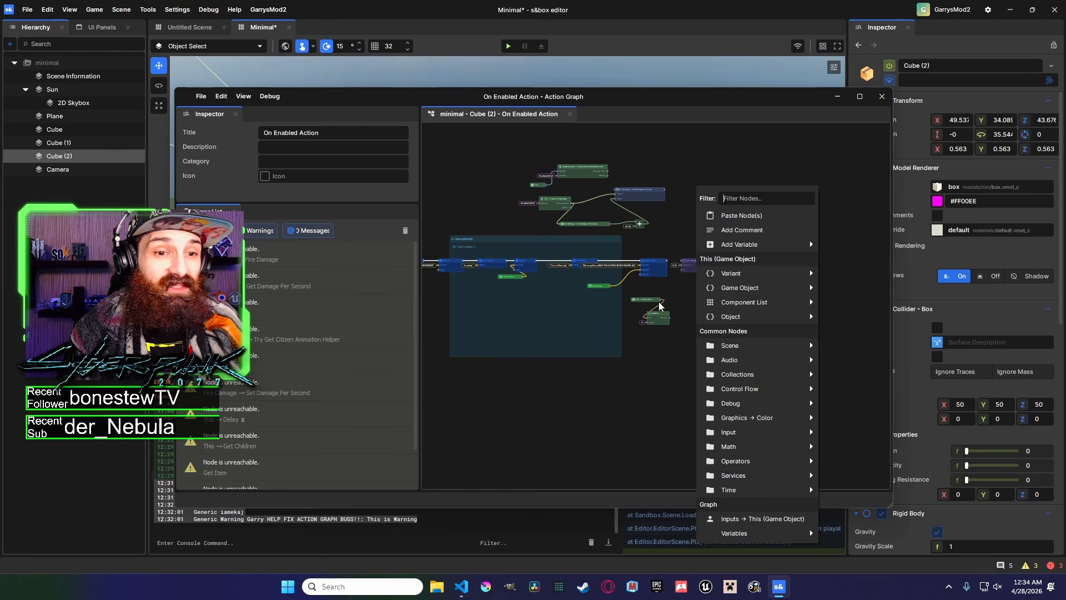
middle_click_drag(665, 352, 692, 373)
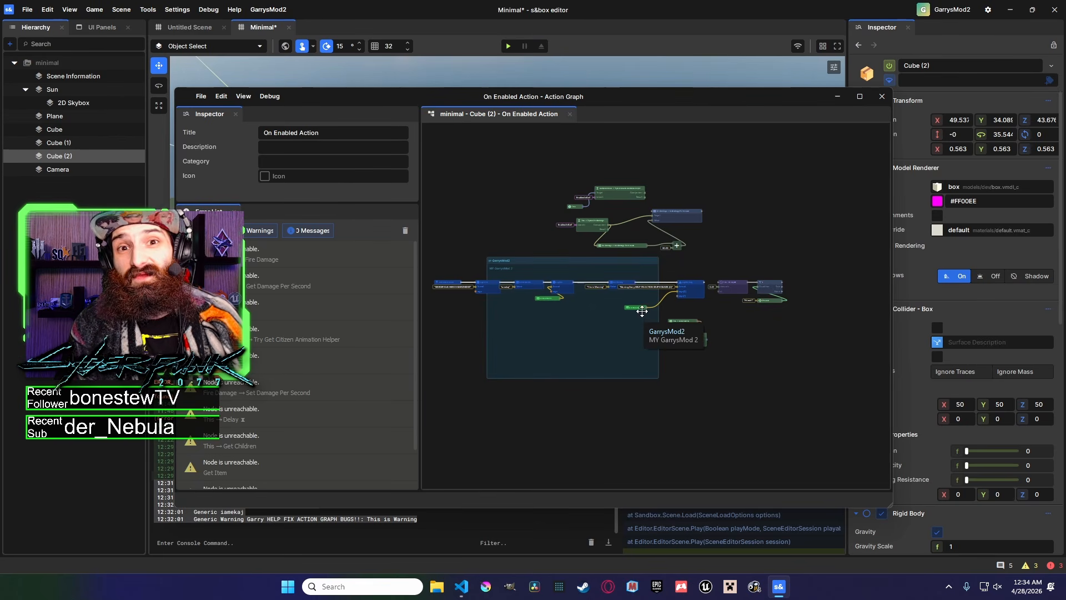
left_click(837, 97)
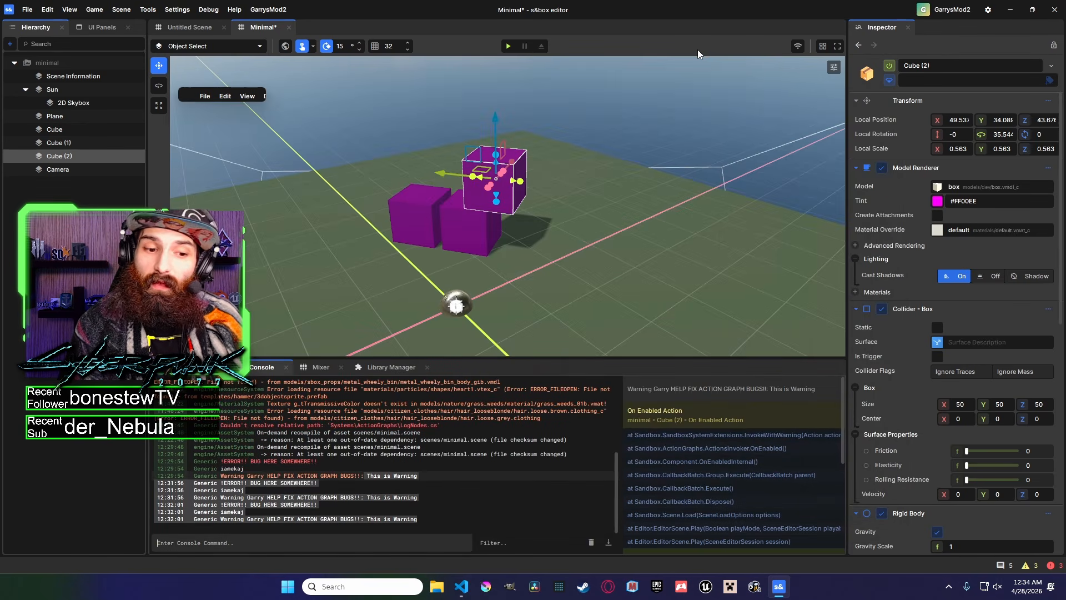
Run the scene in play mode to test the graph, then stop playing.
left_click(559, 481)
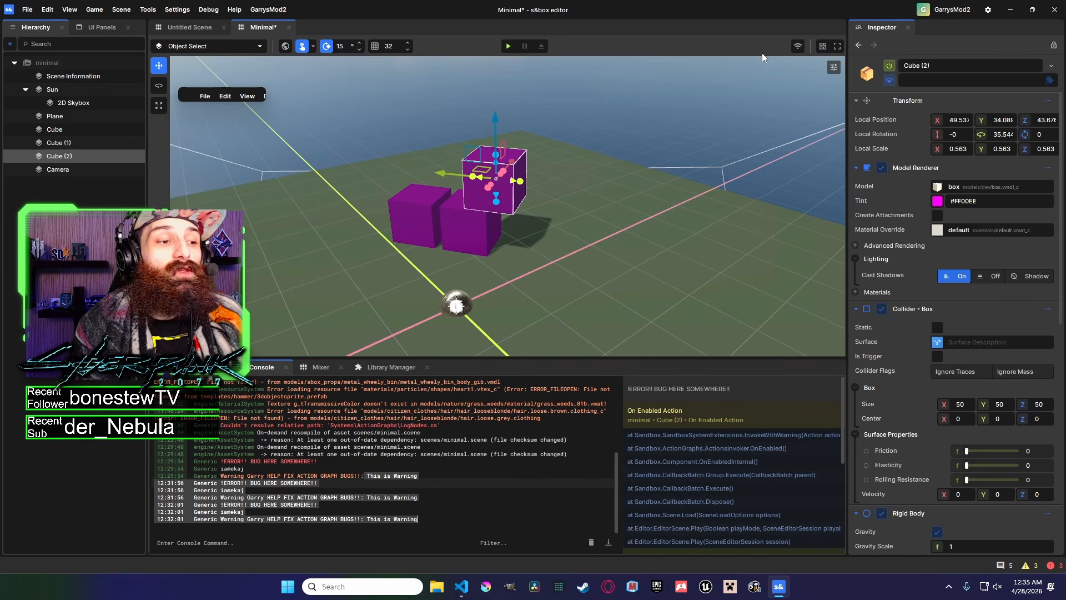
left_click(796, 48)
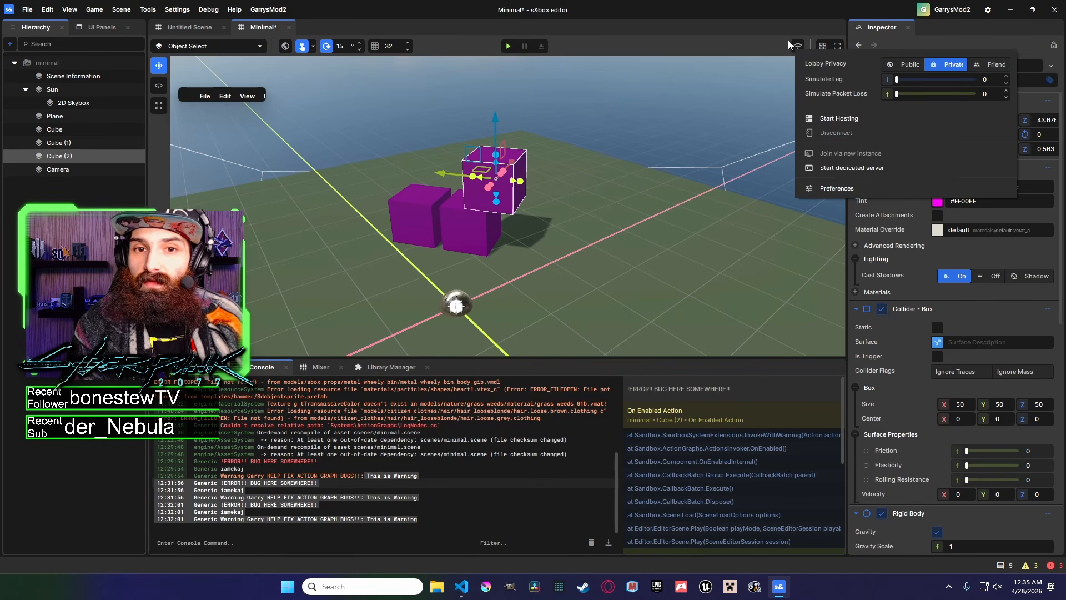
left_click(508, 46)
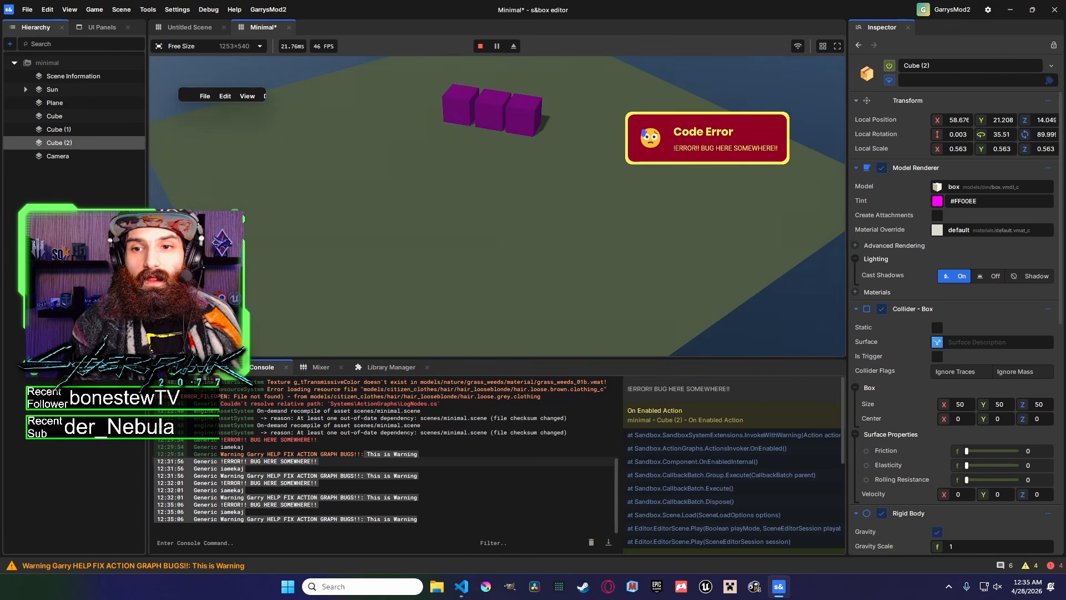
left_click(797, 46)
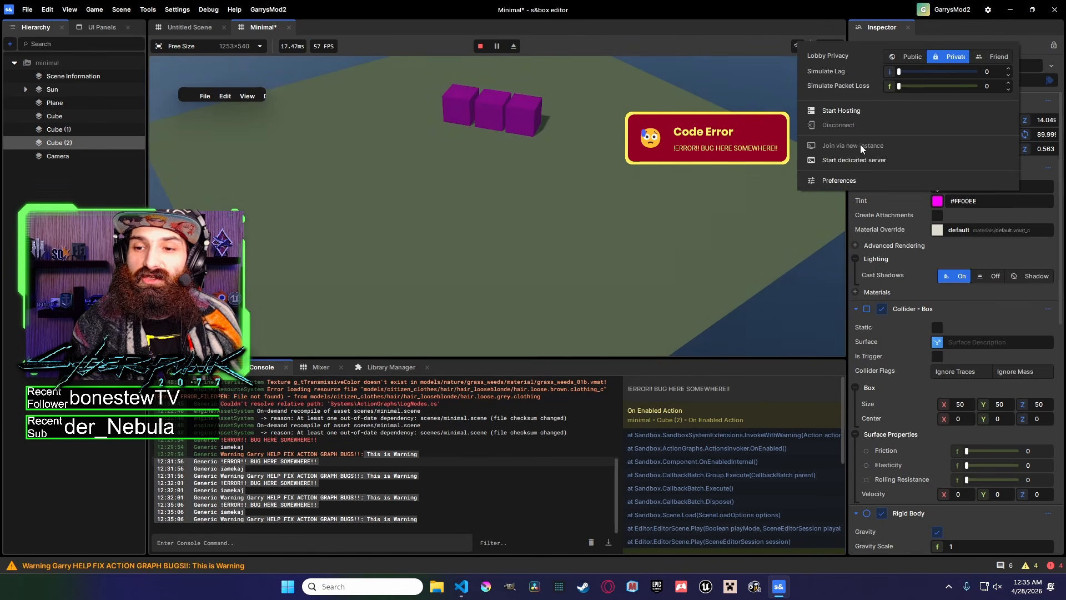
left_click(481, 47)
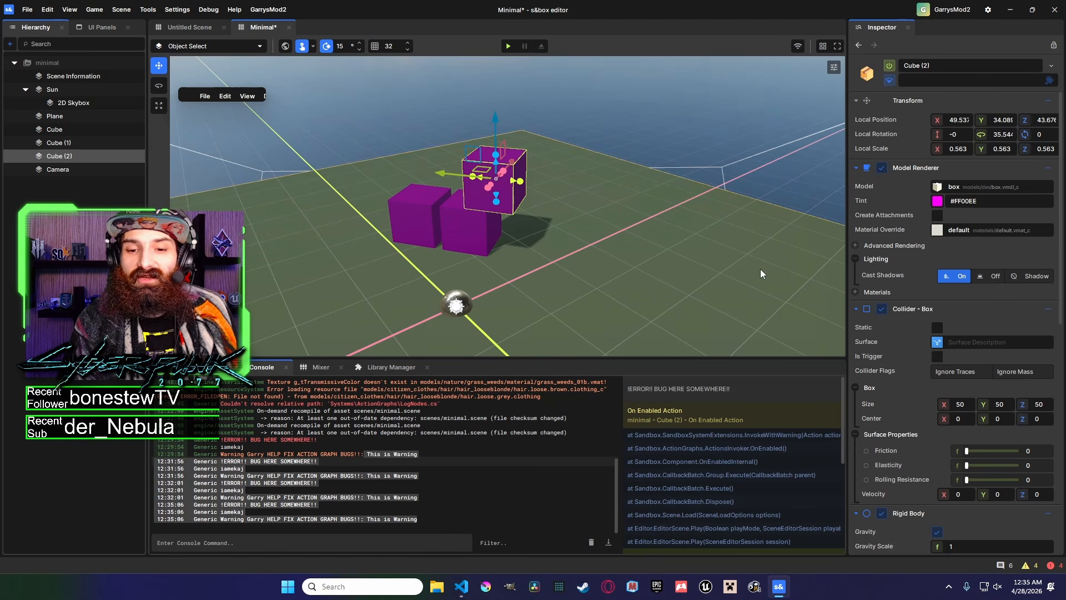
Reopen the On Enabled Action graph and examine the logging chain's Log Info, Set Warning and Log Warning nodes.
left_click(464, 482)
left_click(466, 497)
scroll(555, 353, "down", 2)
scroll(527, 287, "up", 5)
scroll(495, 291, "up", 3)
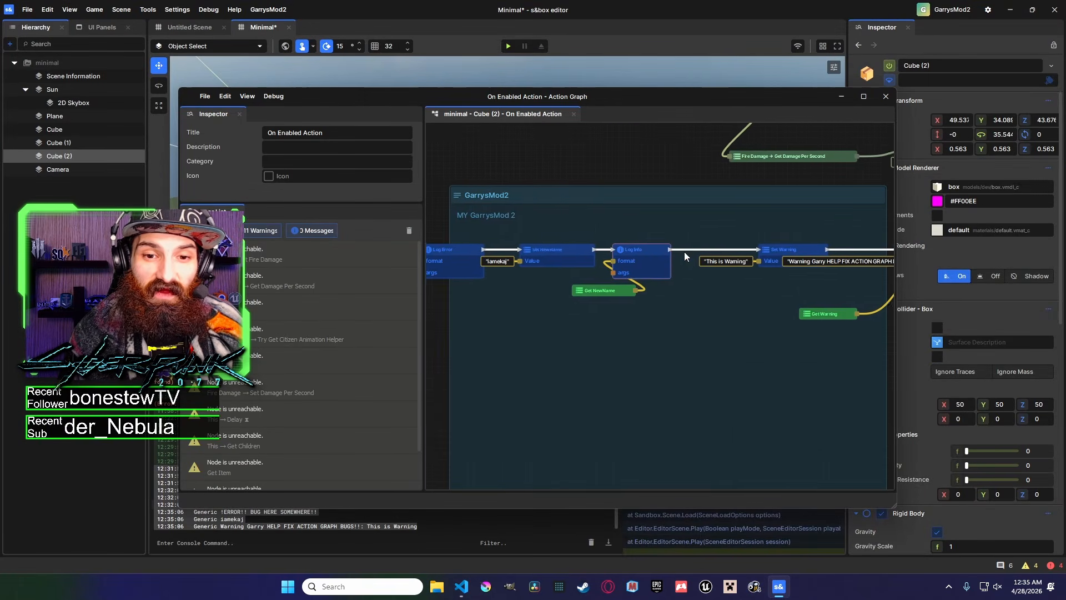
left_click(610, 243)
middle_click_drag(705, 243, 599, 257)
left_click(599, 257)
left_click(699, 263)
middle_click_drag(840, 259, 646, 263)
left_click(646, 263)
middle_click_drag(729, 271, 595, 271)
left_click(675, 268)
middle_click_drag(533, 300, 871, 272)
Browse the graph's node menu for Cube (2)'s Game Object and Component List node entries.
scroll(707, 268, "down", 5)
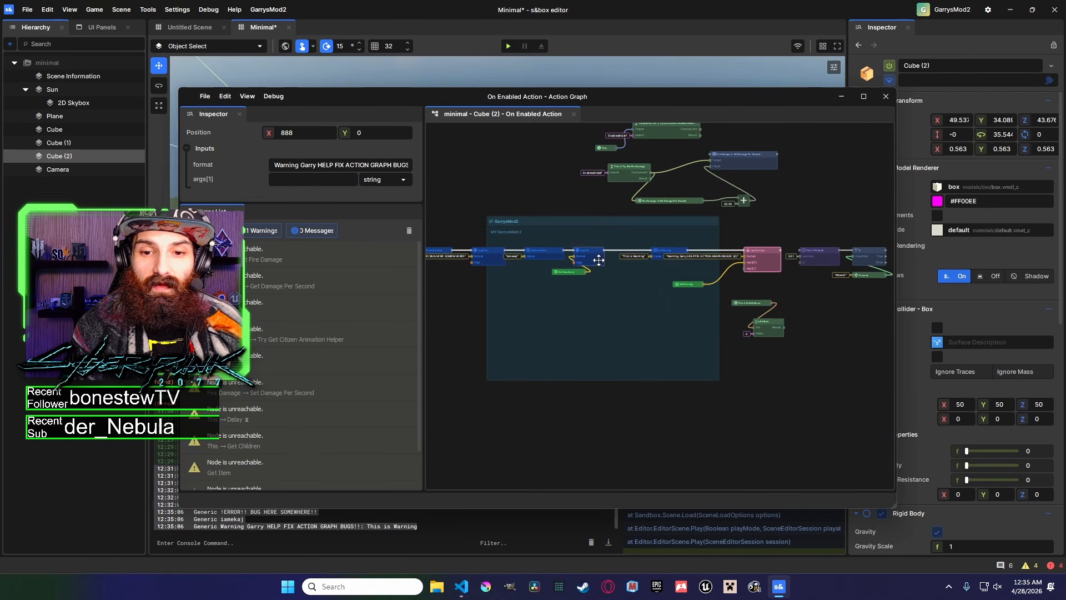
scroll(720, 270, "down", 2)
middle_click_drag(720, 270, 615, 284)
left_click_drag(614, 284, 618, 282)
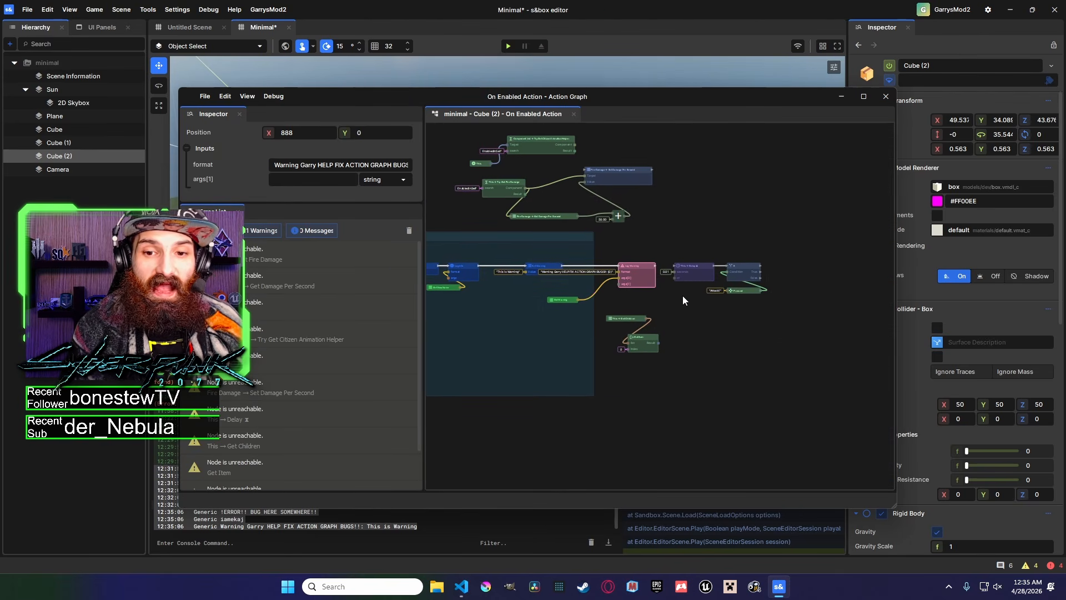
left_click(683, 300)
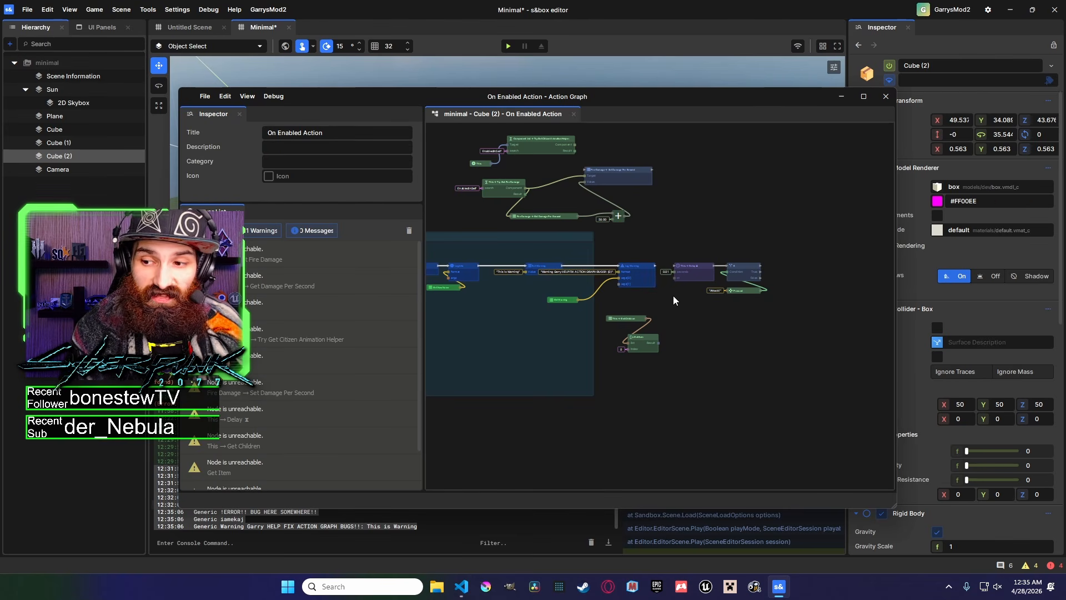
middle_click_drag(667, 303, 607, 268)
right_click(606, 267)
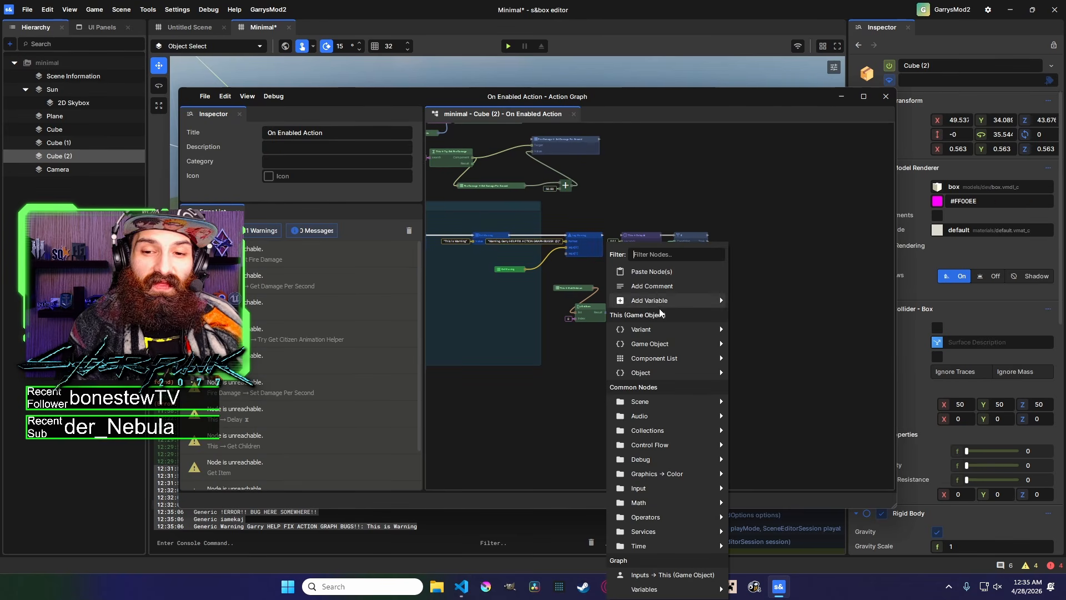
mouse_move(659, 344)
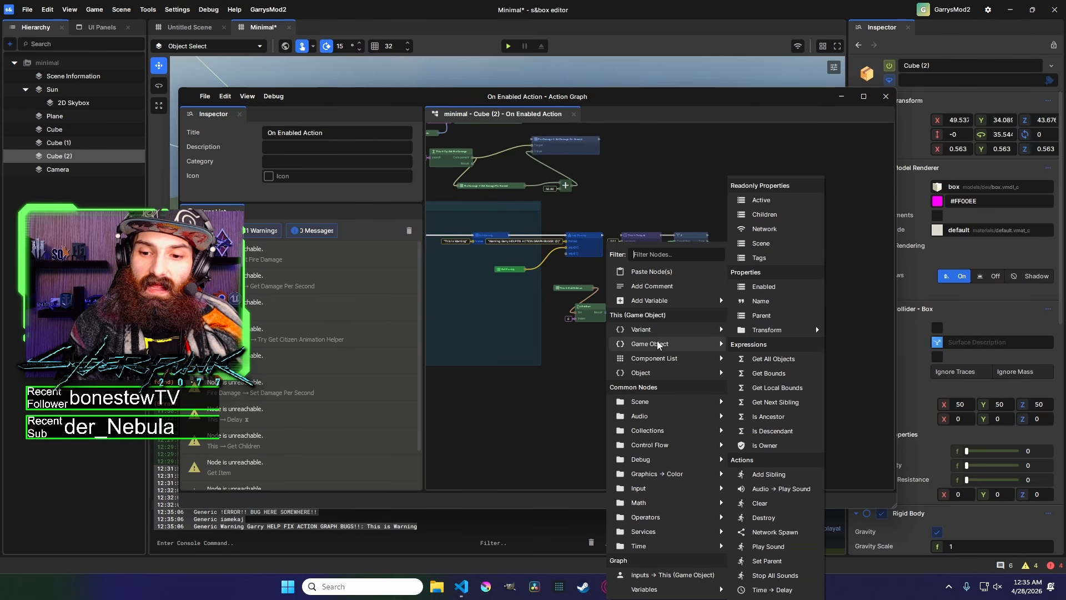
mouse_move(667, 362)
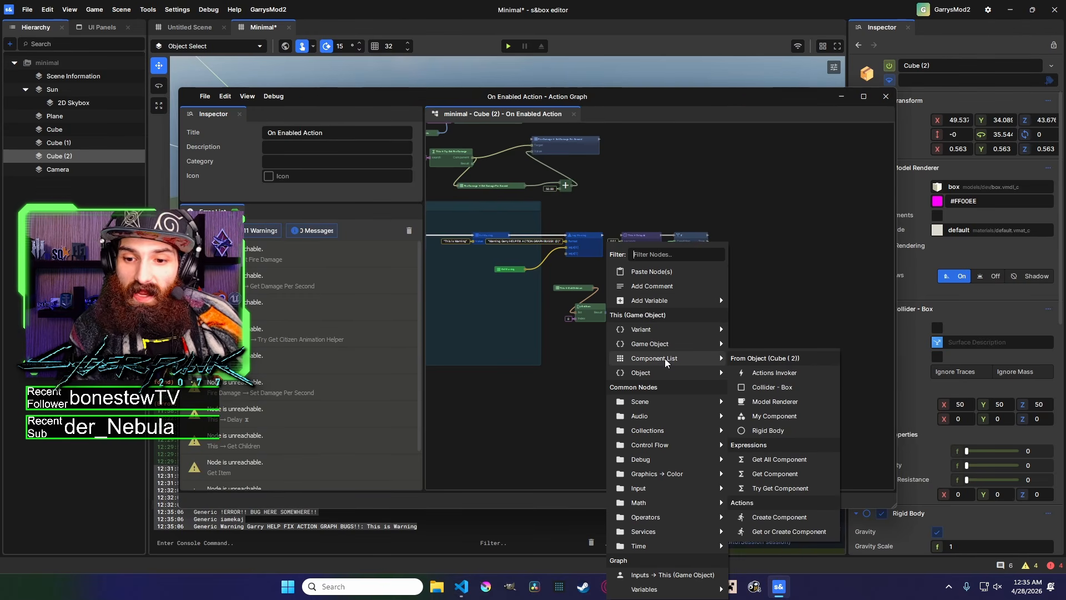
left_click(738, 223)
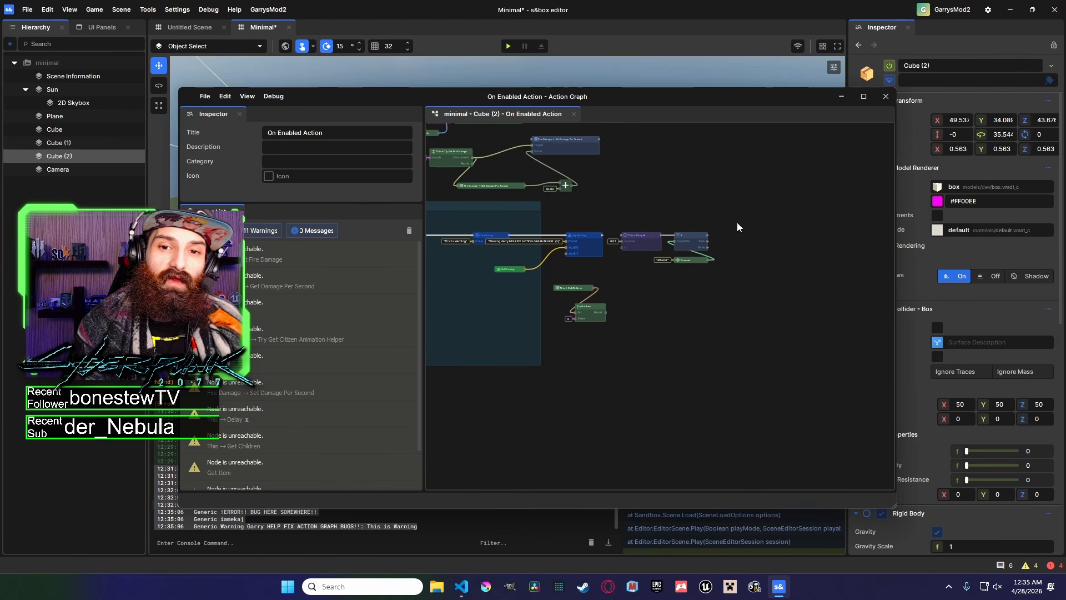
Add a new component to Cube (2) through the component search.
left_click_drag(701, 98, 590, 66)
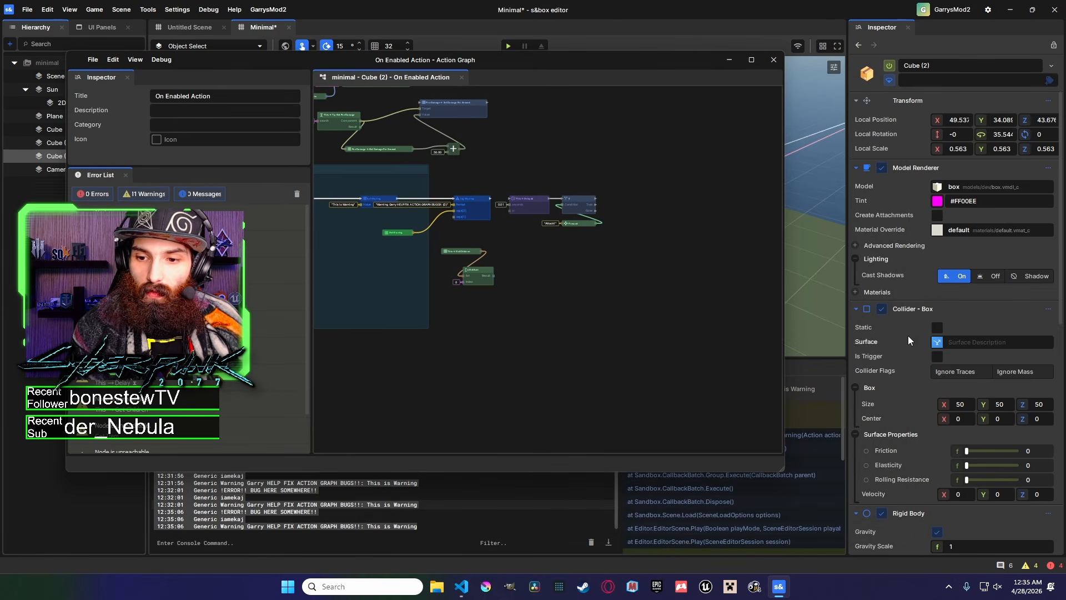
scroll(902, 382, "down", 8)
left_click(923, 537)
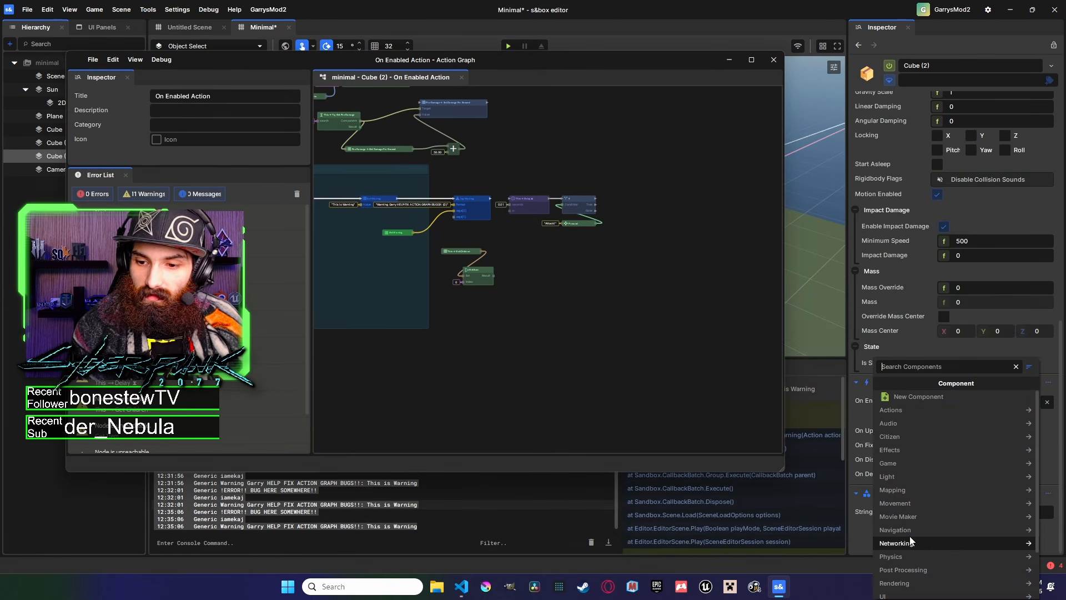
left_click(911, 401)
left_click(914, 459)
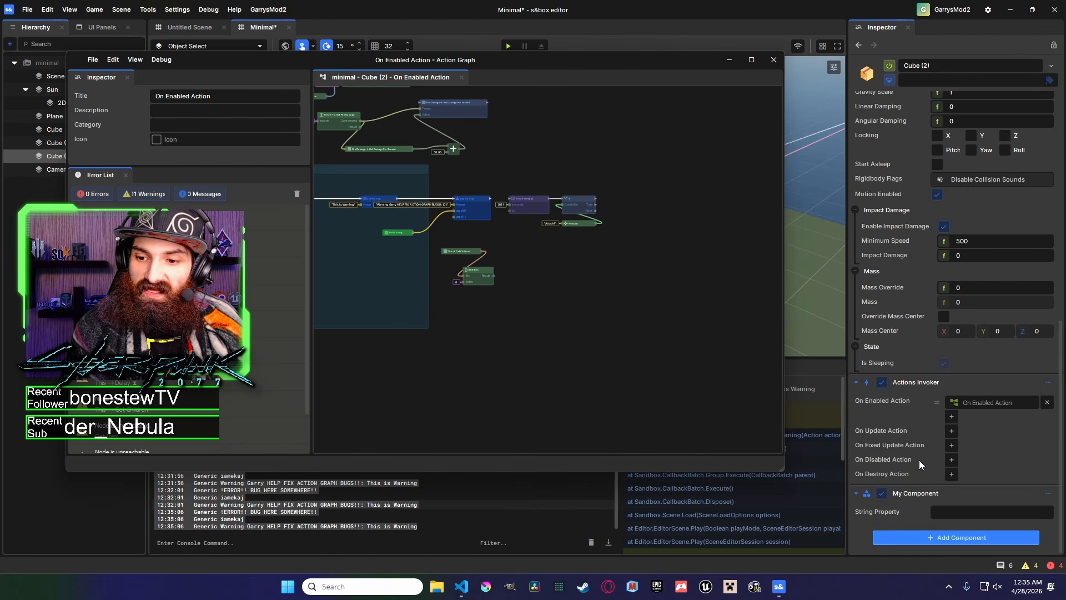
Bring the My Component R component into the action graph as a node and position it.
left_click(438, 279)
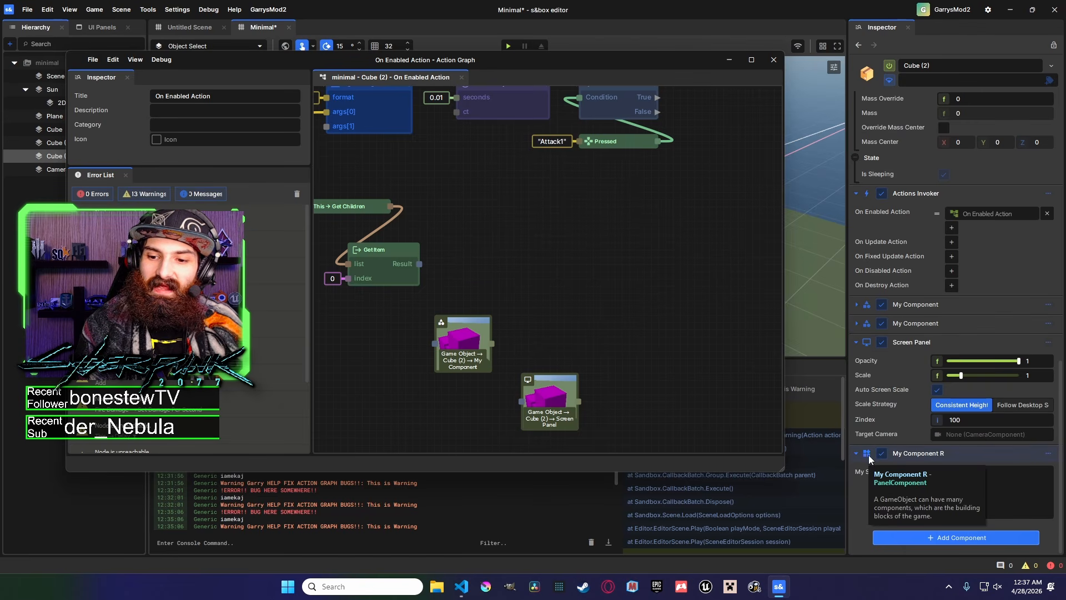
left_click_drag(871, 455, 608, 293)
middle_click_drag(607, 292, 459, 317)
From the My Component R node's output, add a Panel Component Get Panel node.
left_click_drag(489, 332, 525, 283)
mouse_move(644, 392)
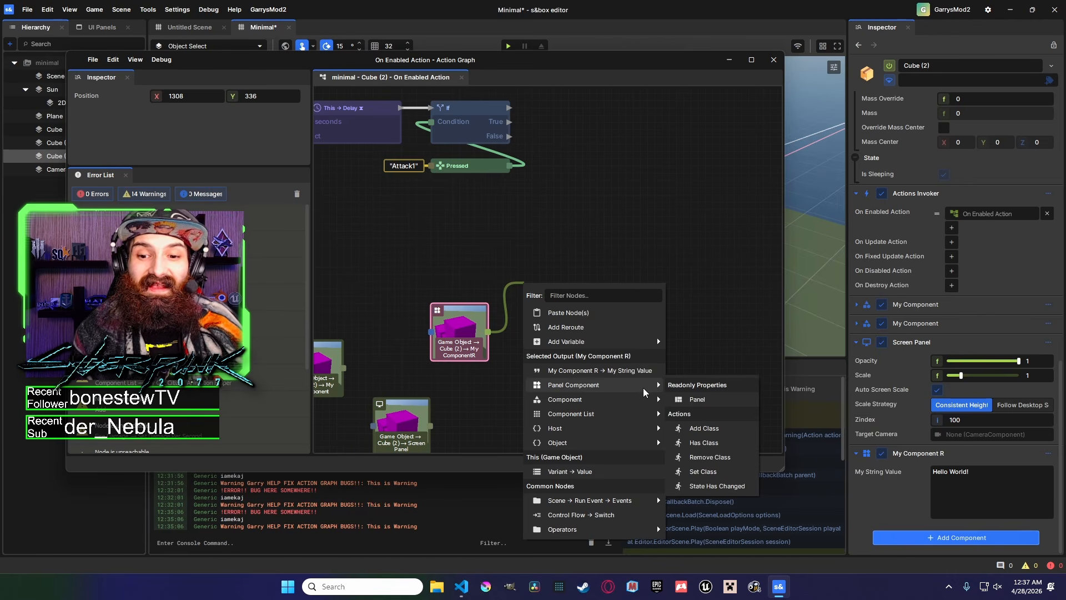
left_click(694, 399)
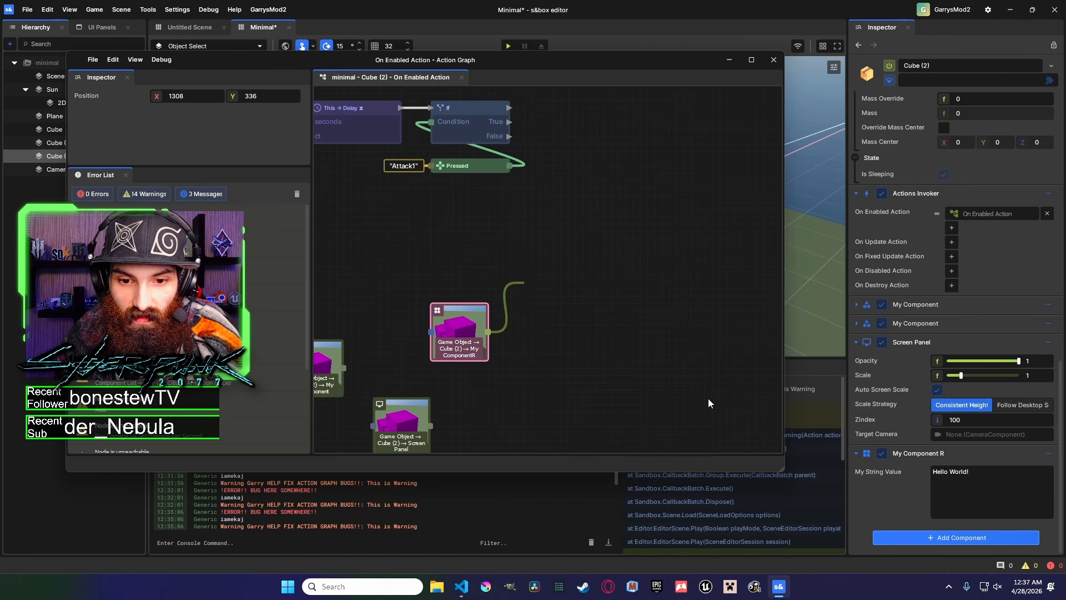
From the Get Panel output, open the Panel node list to add a panel node.
middle_click_drag(681, 348, 571, 364)
left_click_drag(545, 305, 546, 264)
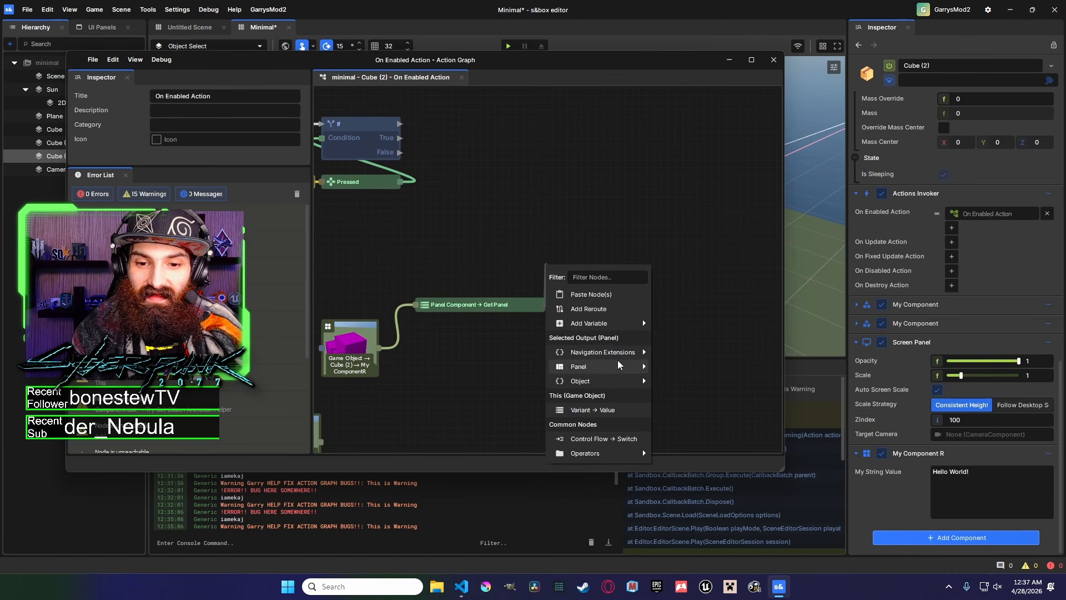
mouse_move(615, 365)
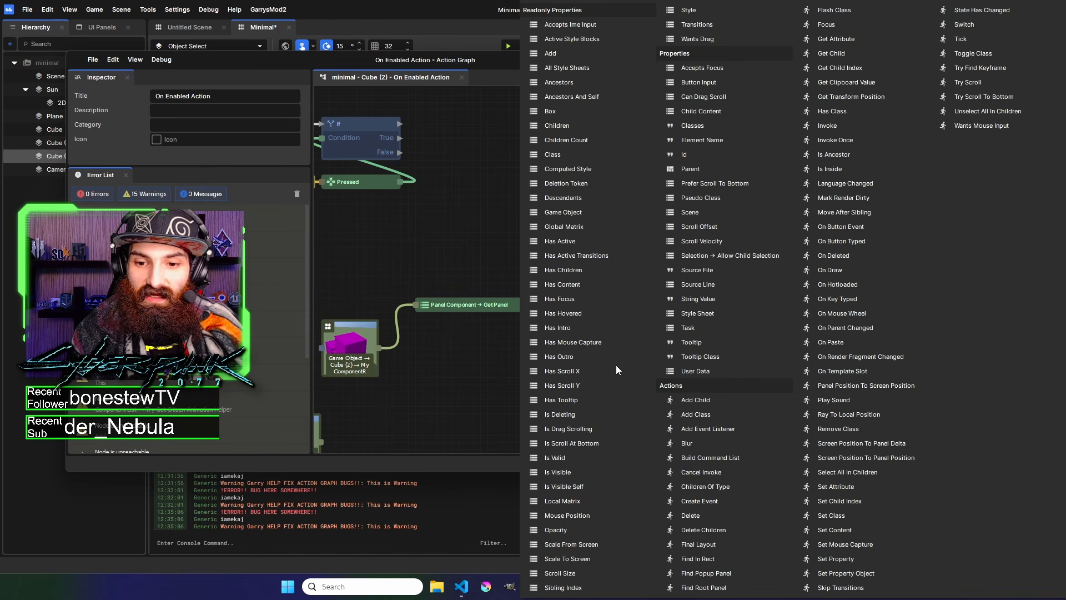
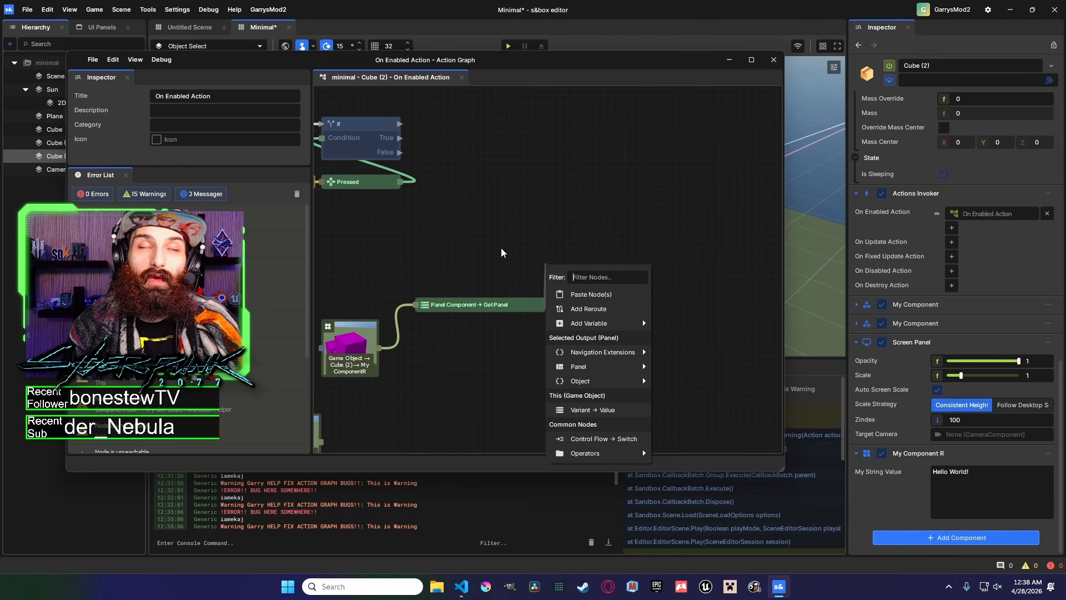
Close the node list and rearrange the Get Panel and My Component R nodes in the graph.
left_click(492, 246)
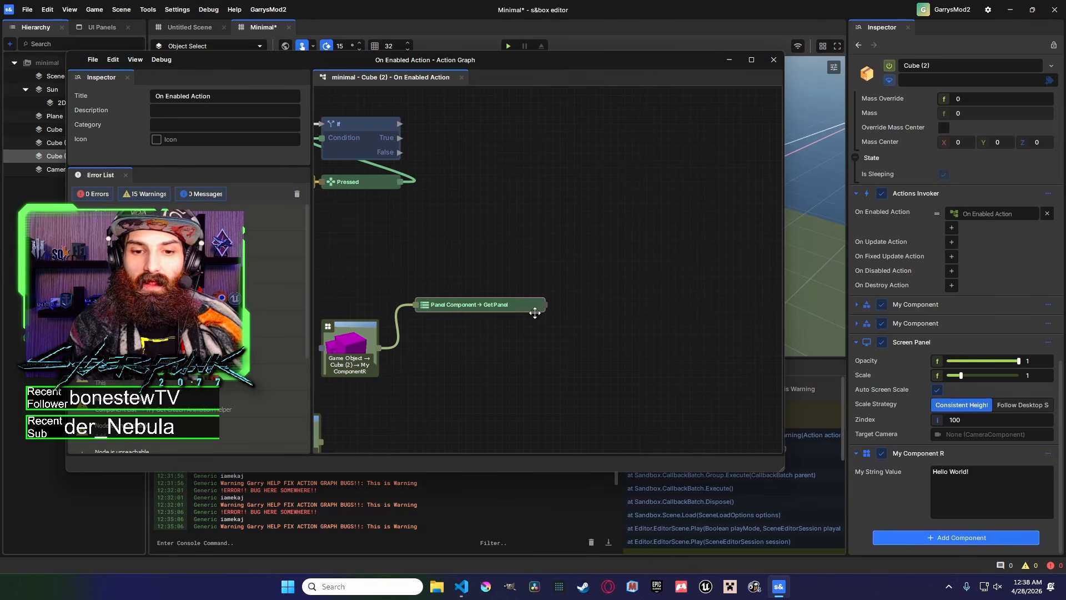
middle_click_drag(536, 311, 622, 280)
left_click_drag(603, 313, 581, 260)
left_click_drag(605, 354, 446, 234)
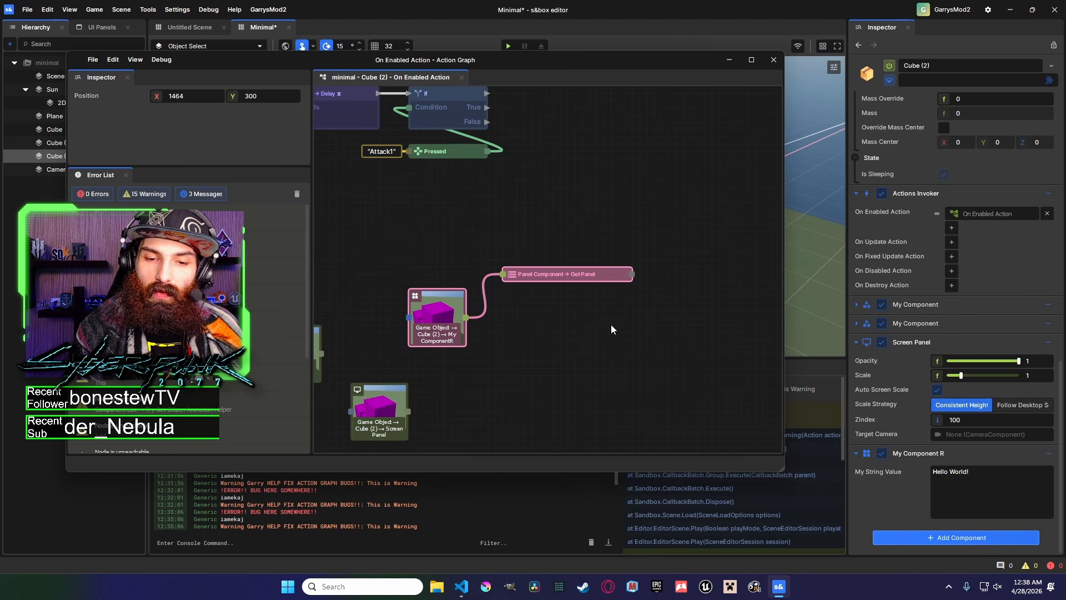
From the My Component R node's output, browse the Panel Component node options.
left_click(529, 302)
left_click_drag(465, 318, 517, 306)
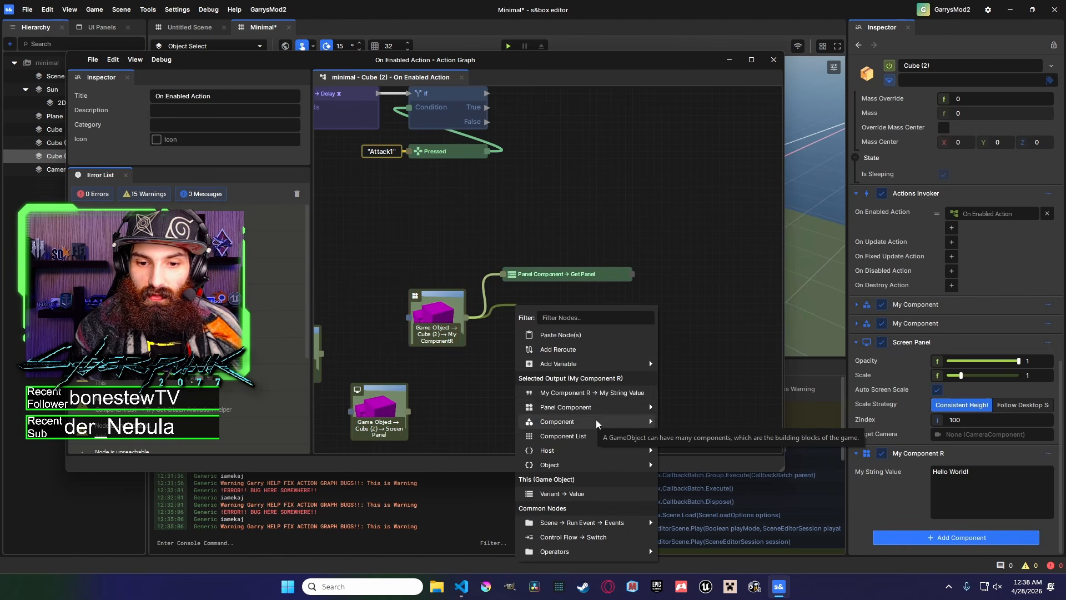
mouse_move(655, 407)
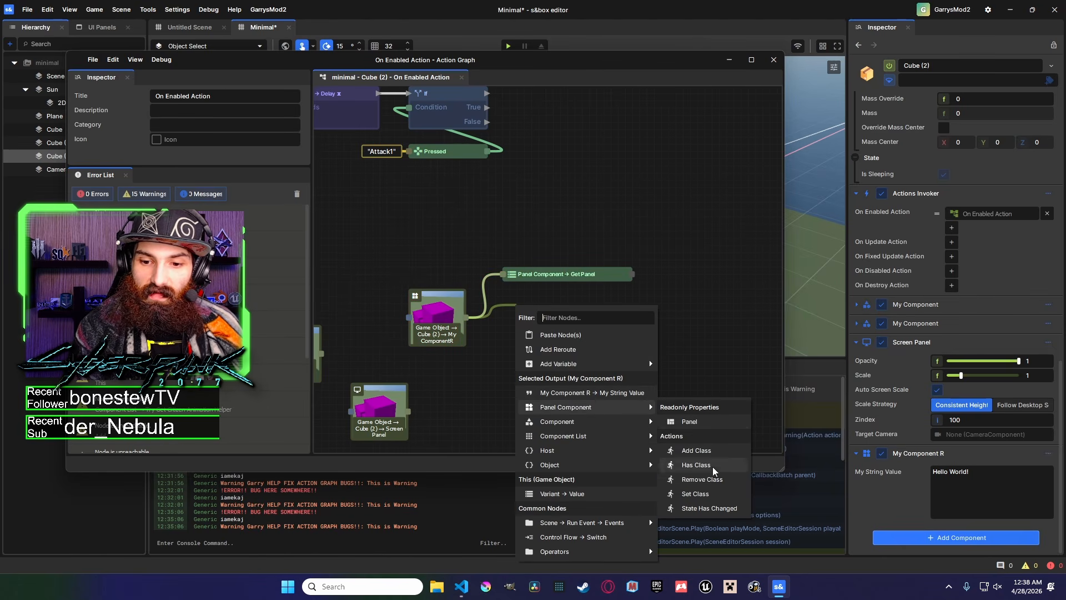
left_click(688, 370)
Move the panel nodes aside and delete the selected extra node from the graph.
left_click_drag(687, 369, 464, 274)
middle_click_drag(473, 305, 584, 276)
scroll(583, 276, "down", 2)
left_click_drag(683, 406, 444, 251)
key("Delete")
scroll(611, 332, "down", 5)
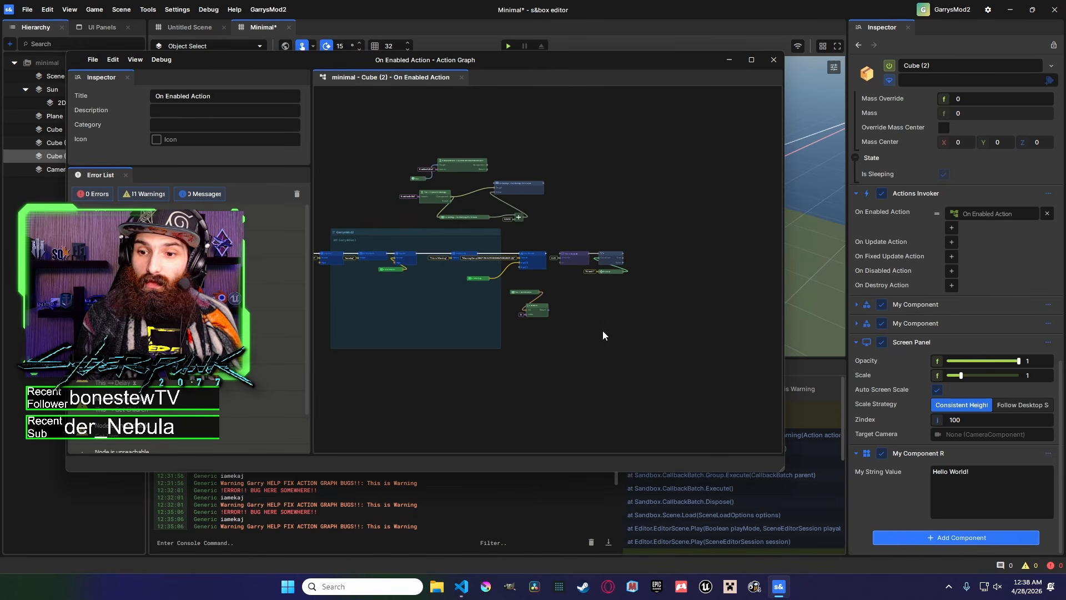
Try to save the action graph and minimize the graph editor window.
key("ctrl+s")
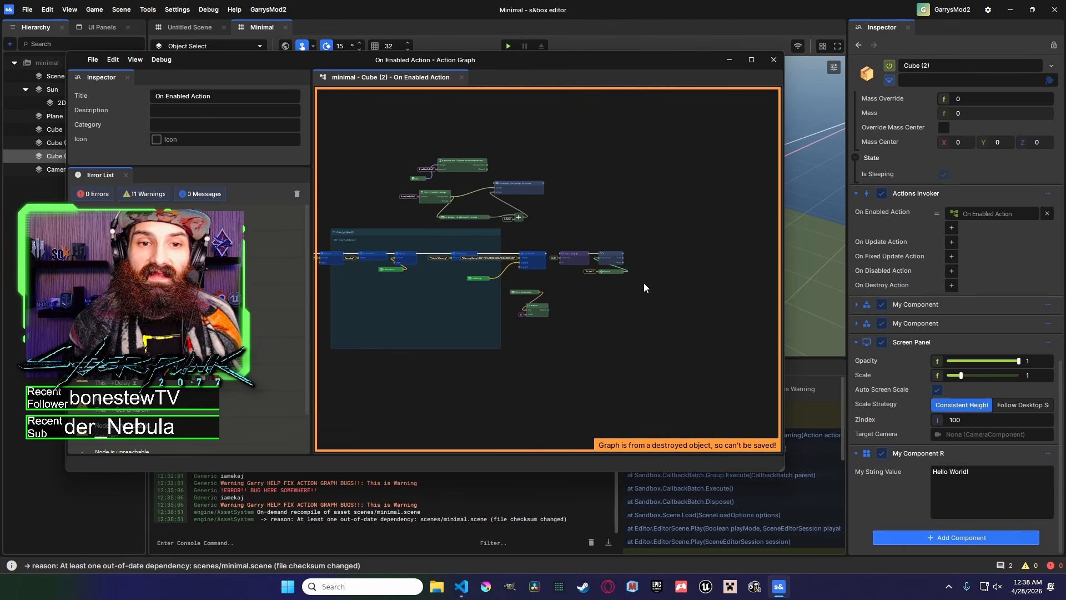
right_click_drag(672, 225, 705, 216)
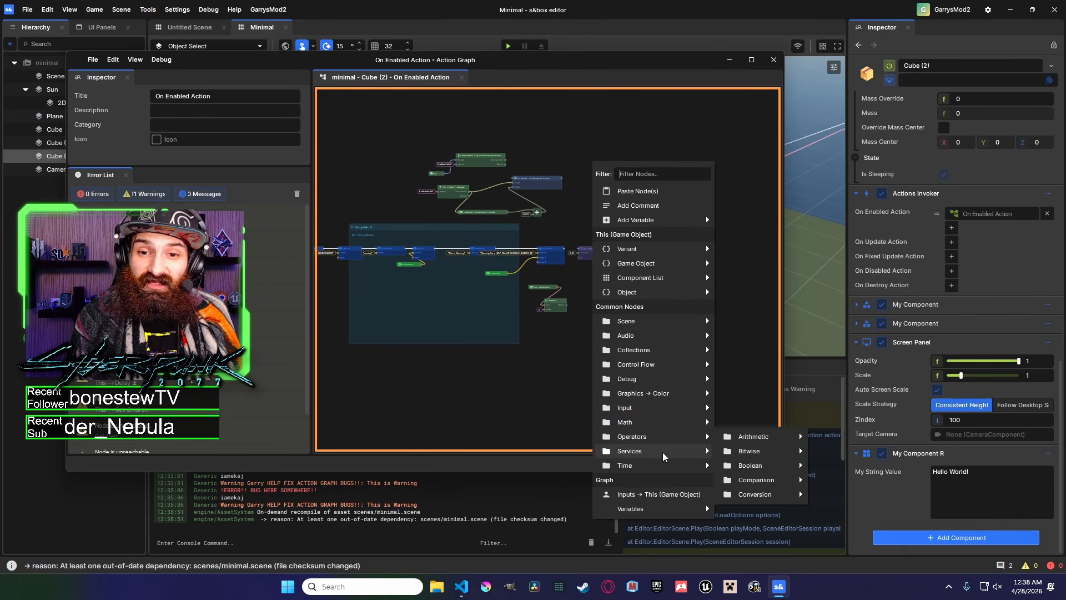
mouse_move(663, 453)
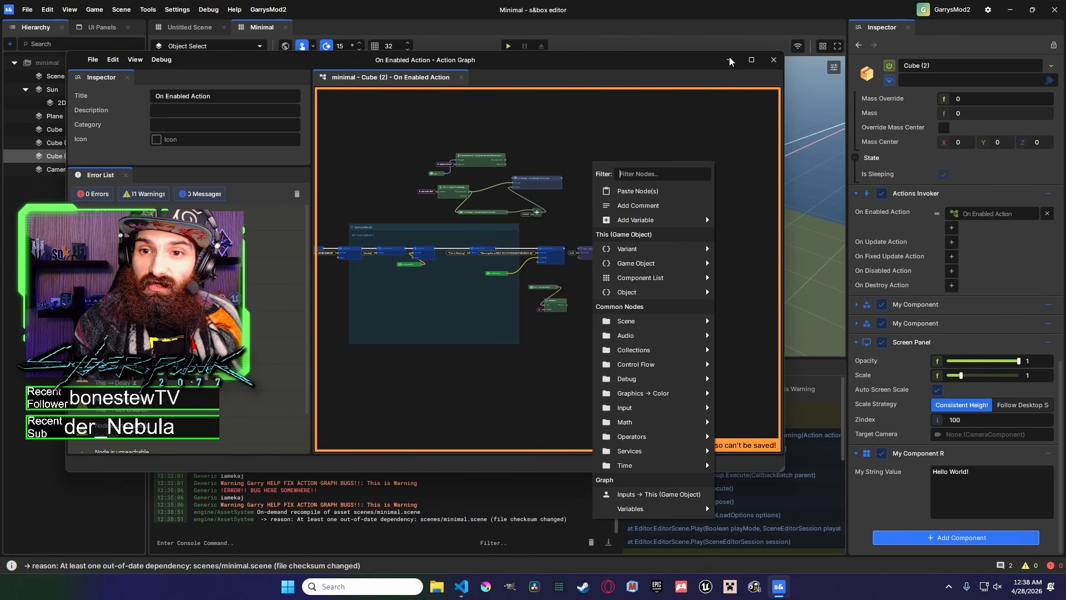
left_click(729, 60)
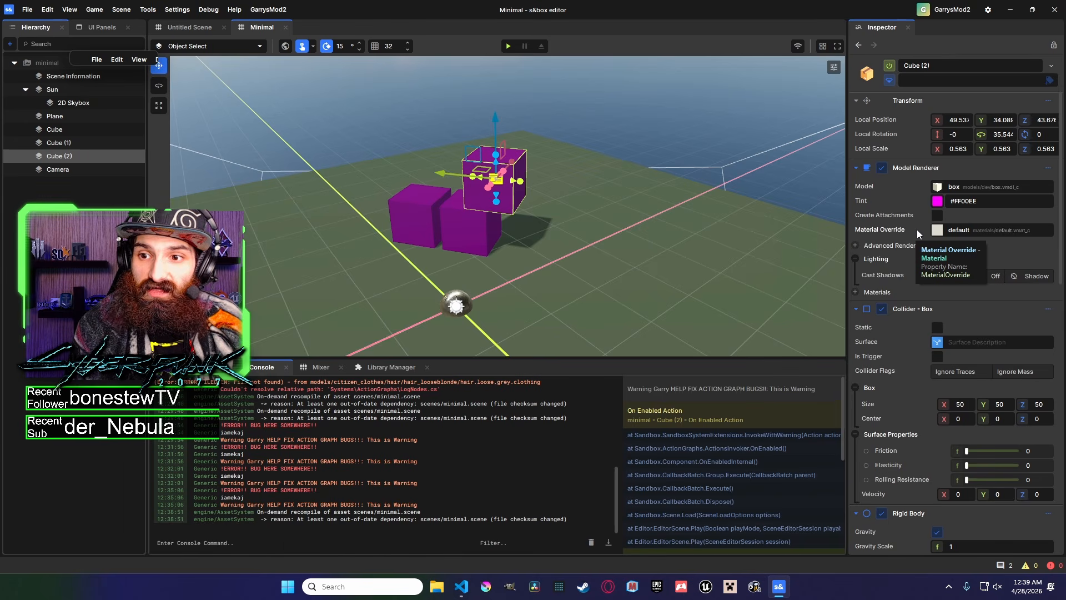
Open the My Component script MyComponent.cs in the code editor from the component's context menu.
scroll(918, 233, "down", 10)
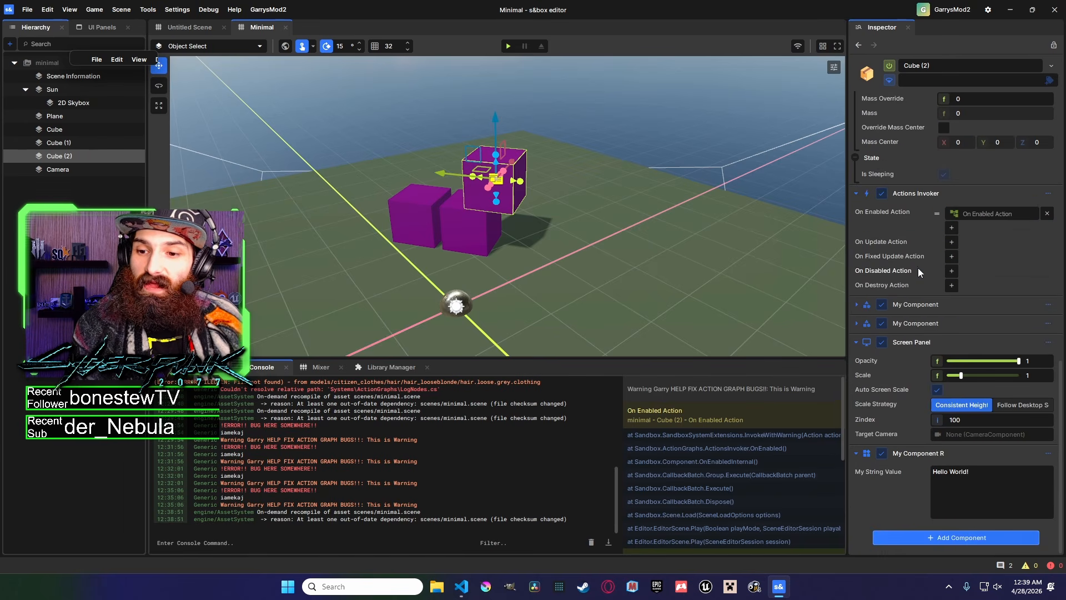
scroll(897, 361, "down", 2)
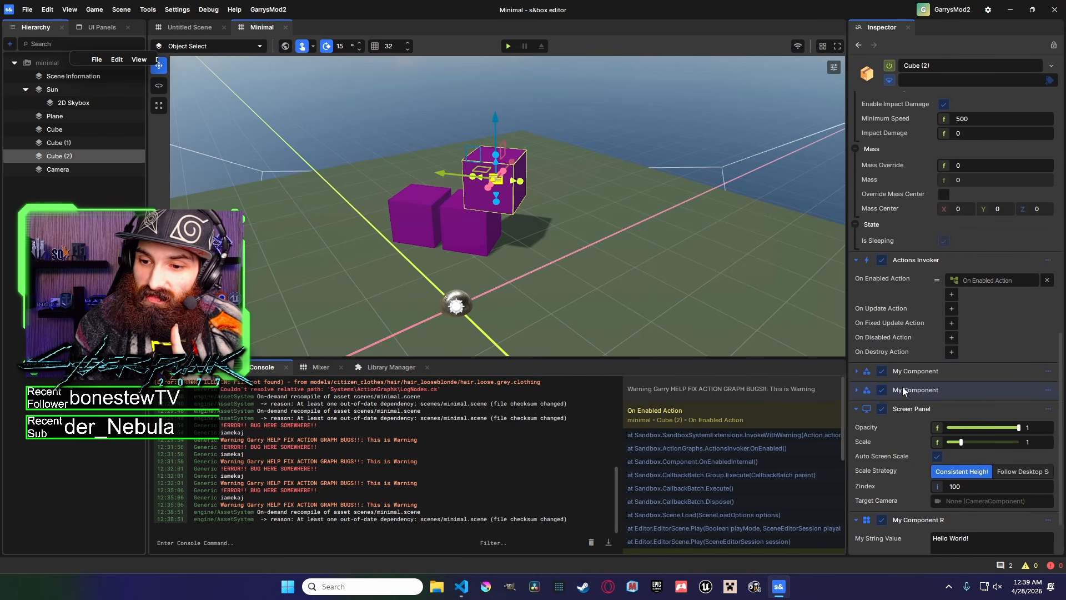
right_click(907, 390)
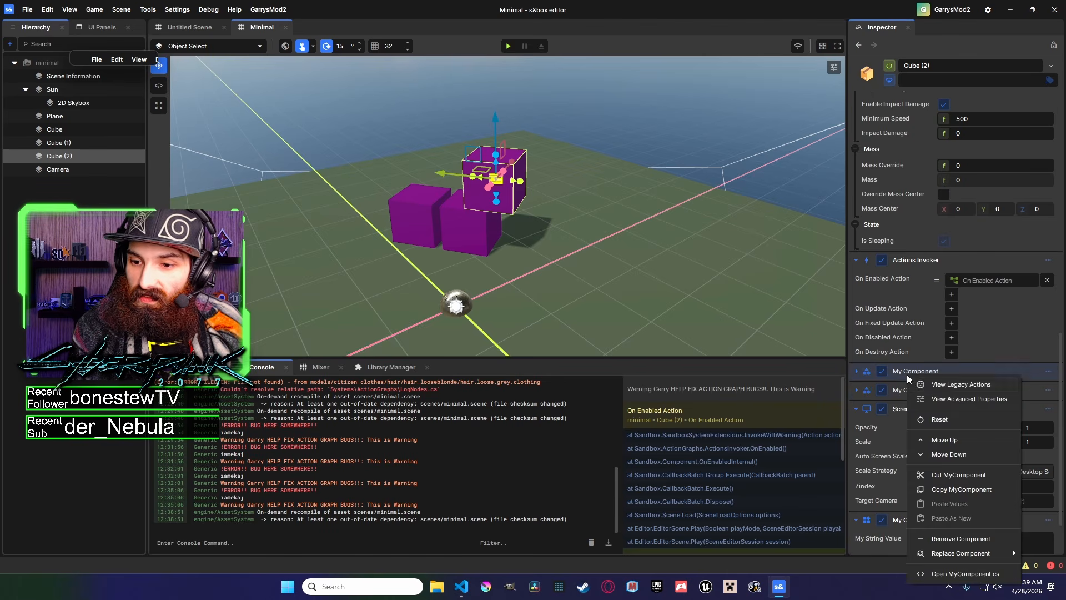
left_click(945, 574)
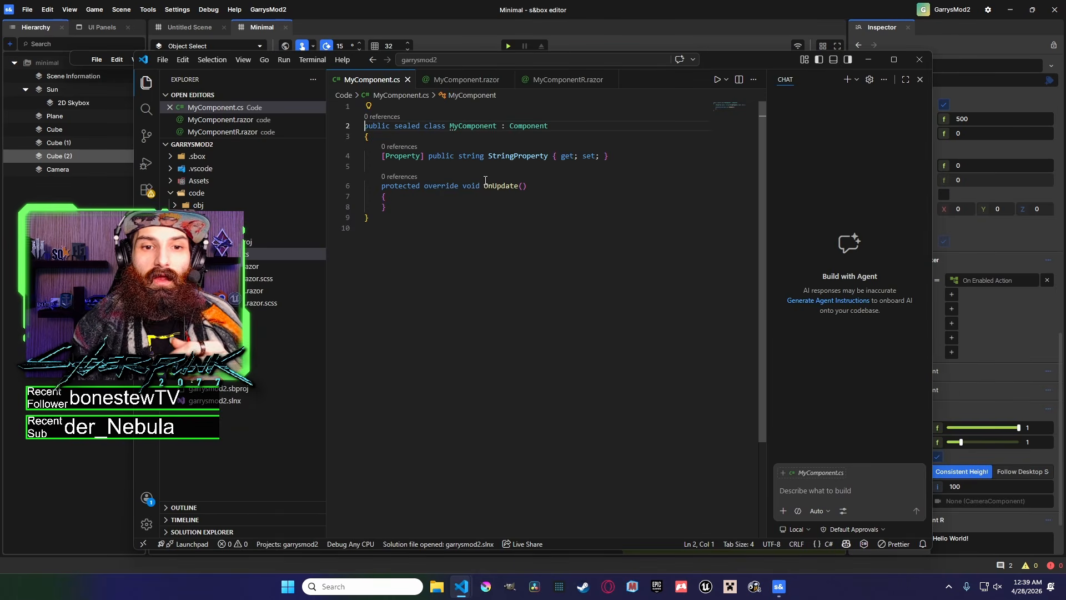
Insert blank lines below the StringProperty declaration and paste an Action property and delegate property code there.
left_click(620, 160)
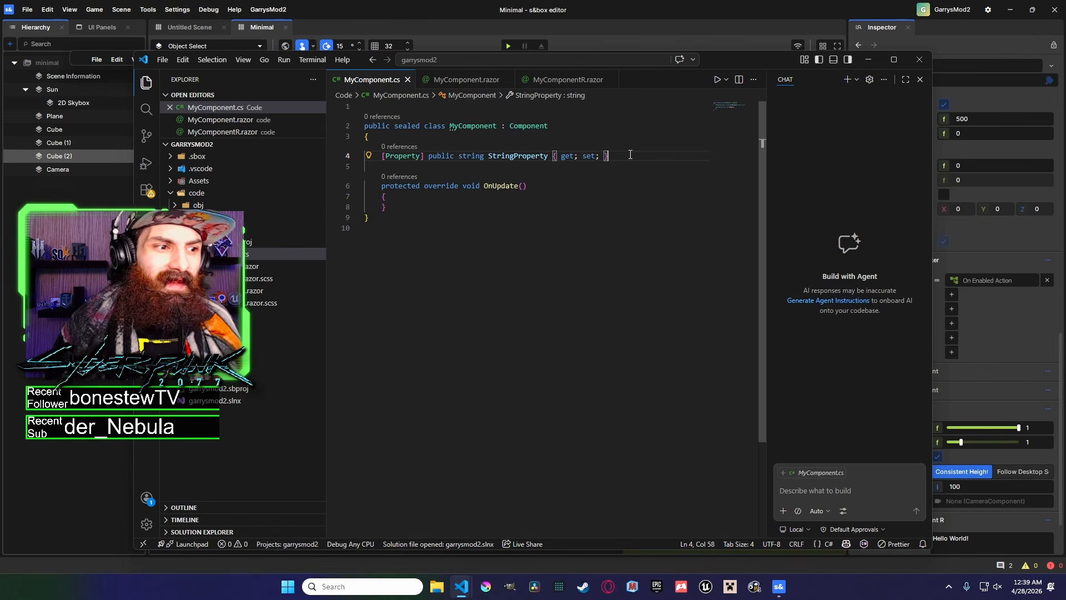
left_click_drag(623, 156, 381, 159)
key("ctrl+c")
left_click(636, 163)
key("Return")
key("Return")
key("Return")
key("Return")
key("Return")
left_click(506, 182)
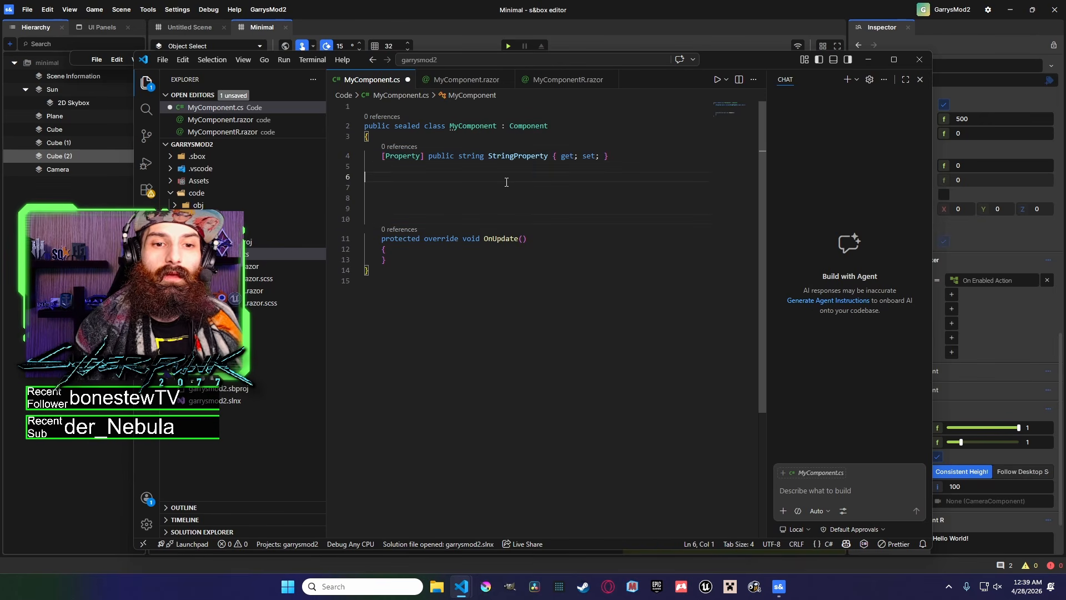
key("Tab")
key("ctrl+v")
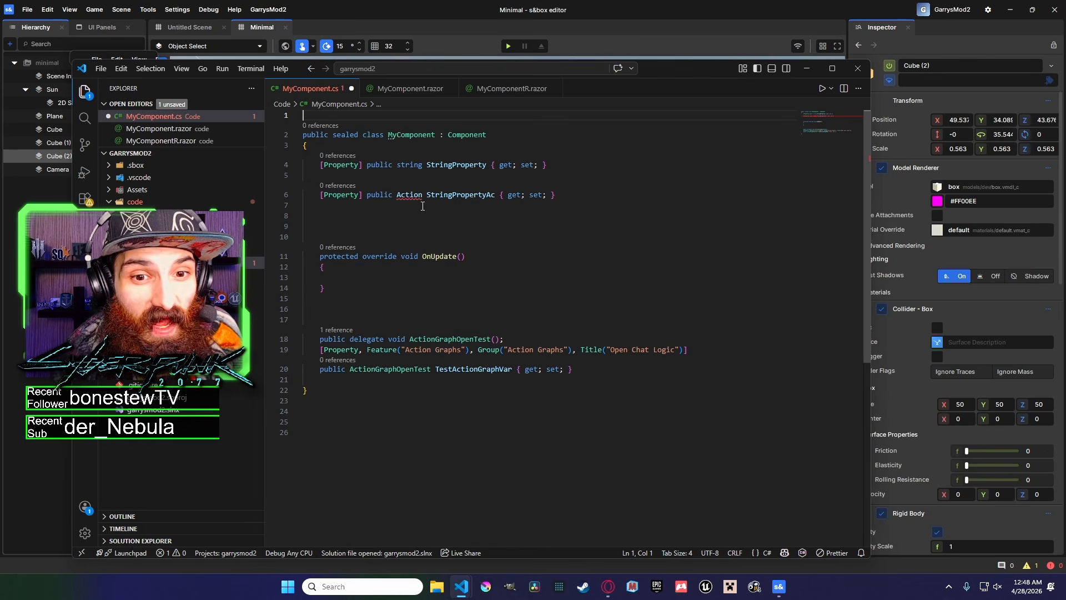
type("using System;")
Rename the new Action property to ActionGraphVar.
double_click(444, 187)
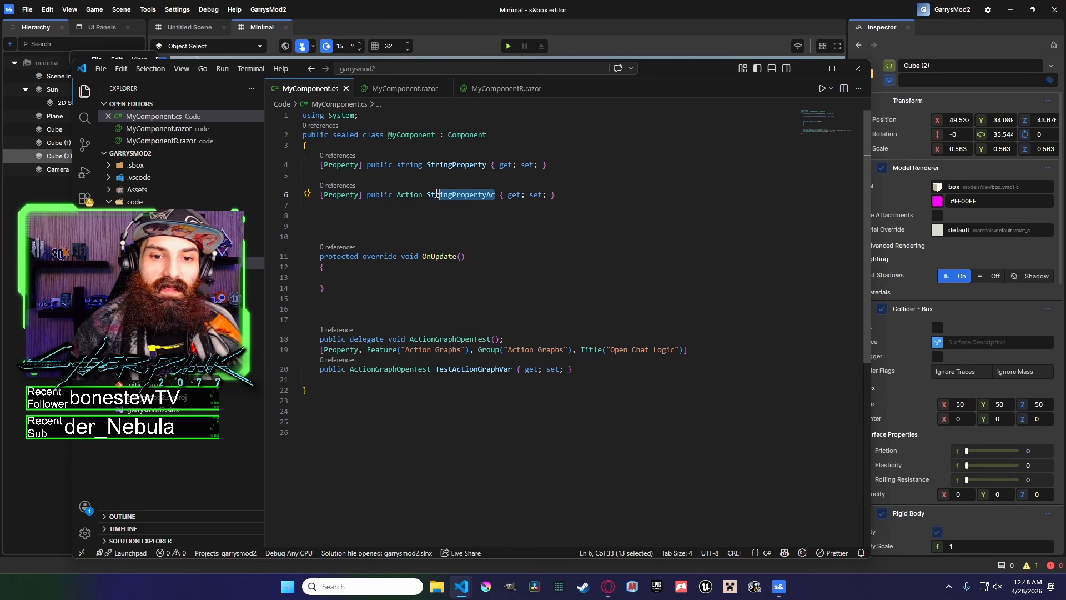
type("Acti")
type("onGraphVar")
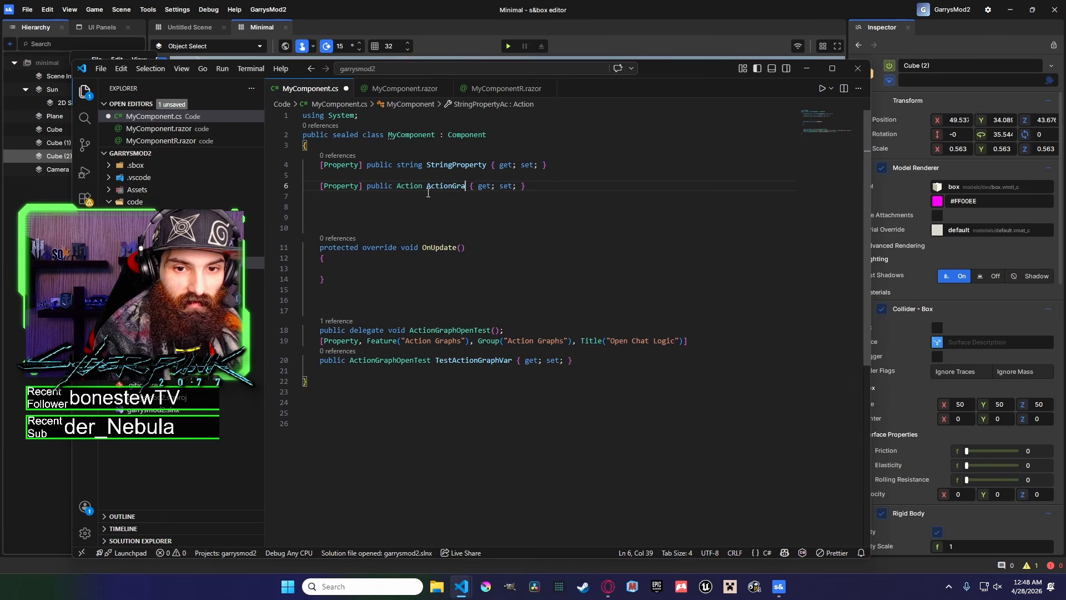
Examine the ActionGraphVar property and the ActionGraphOpenTest delegate property code.
left_click(481, 232)
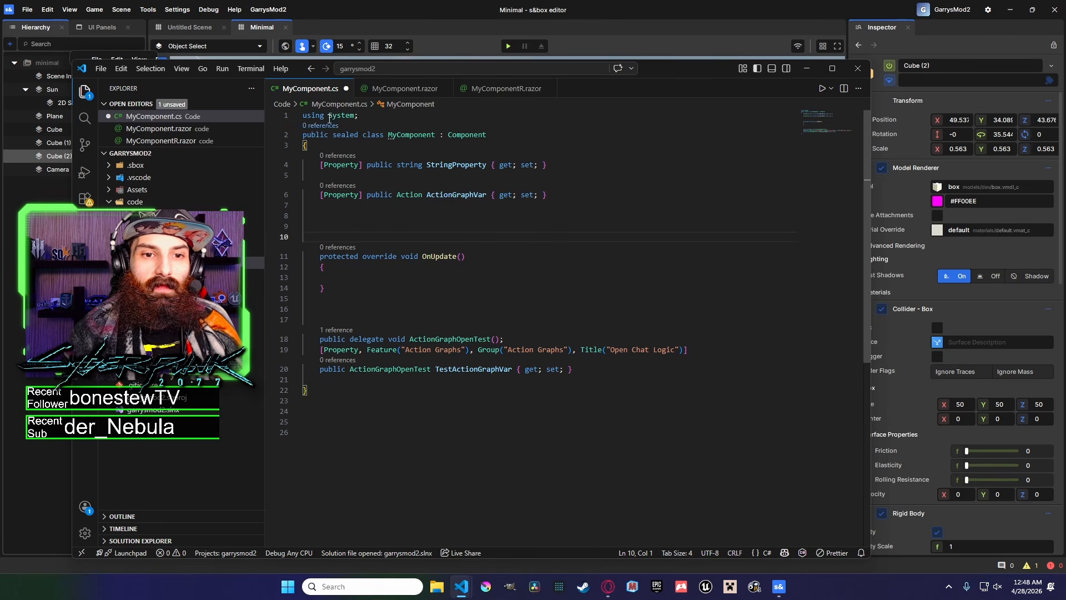
left_click_drag(367, 116, 304, 117)
double_click(421, 195)
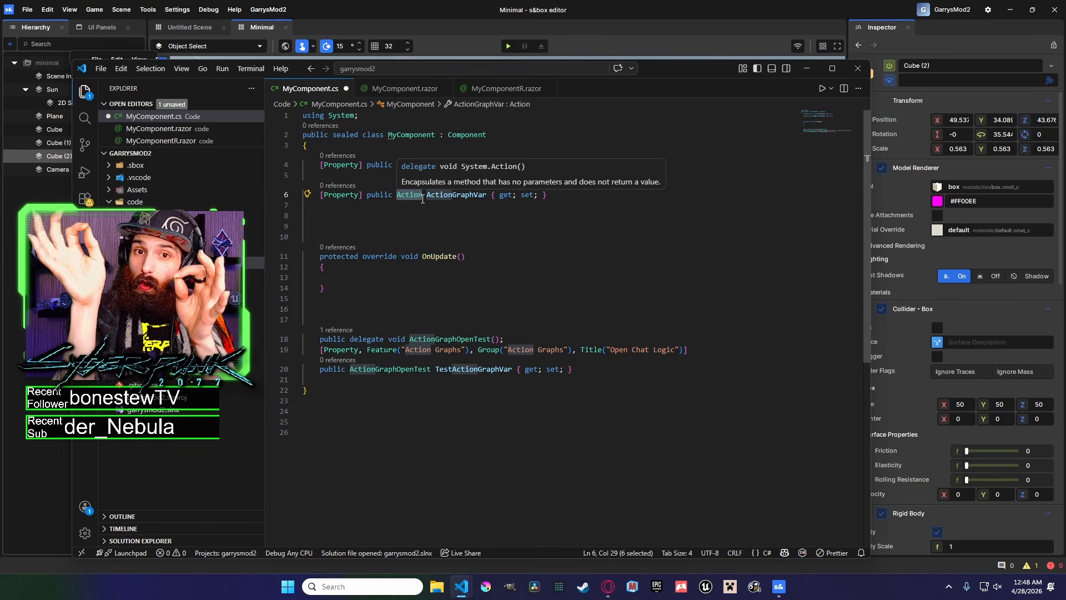
left_click(418, 207)
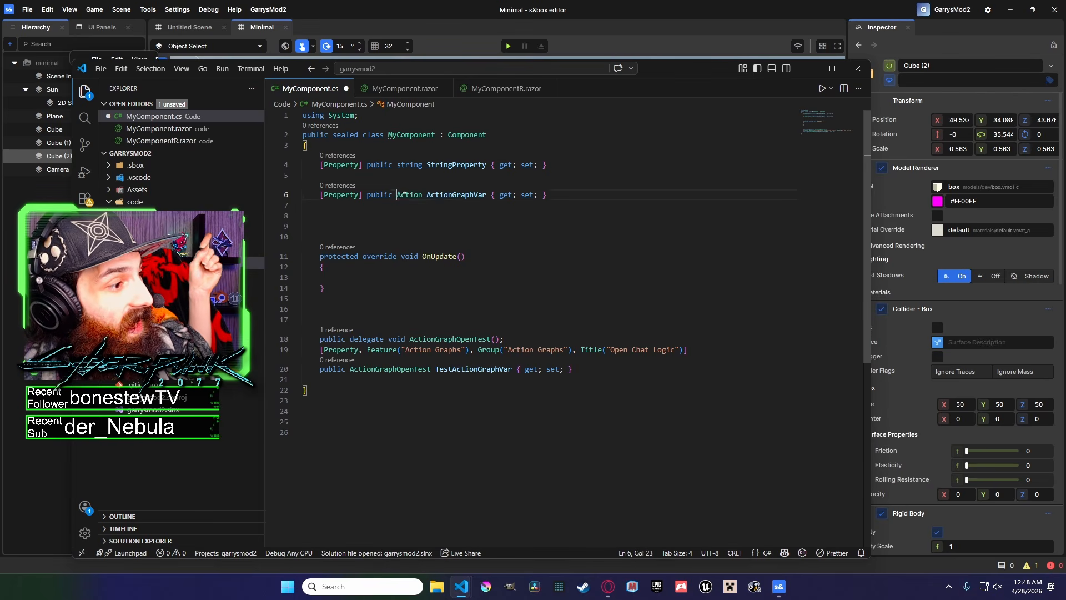
double_click(410, 196)
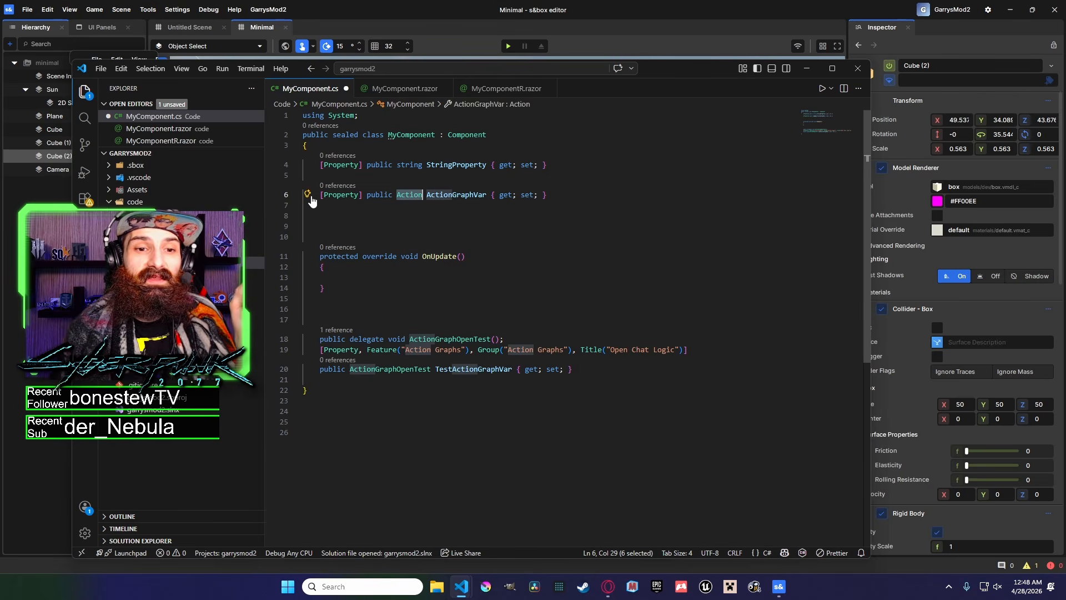
left_click_drag(320, 195, 577, 193)
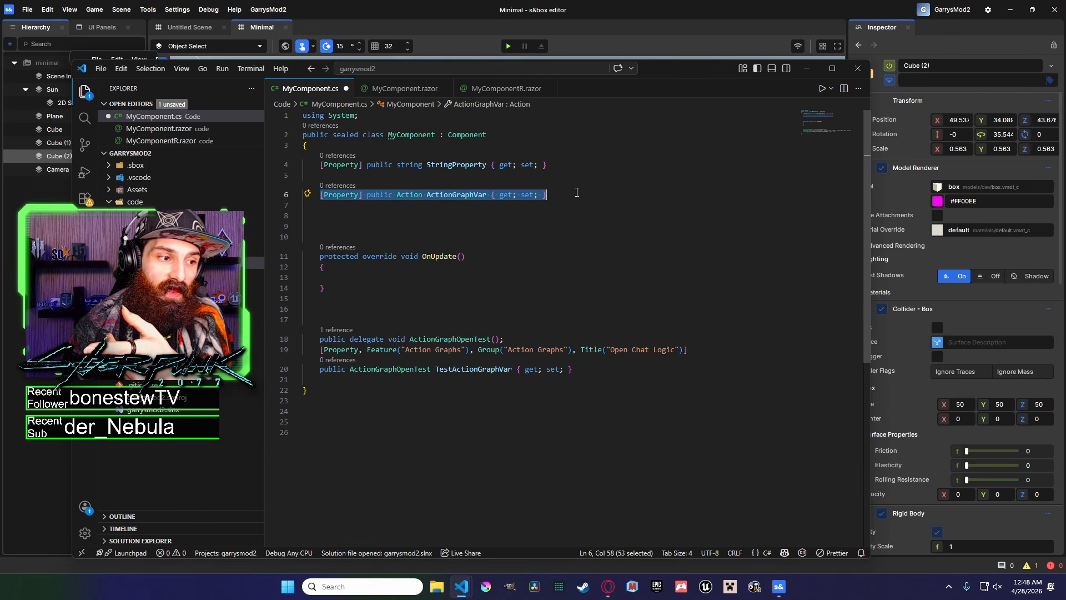
left_click_drag(625, 378, 304, 340)
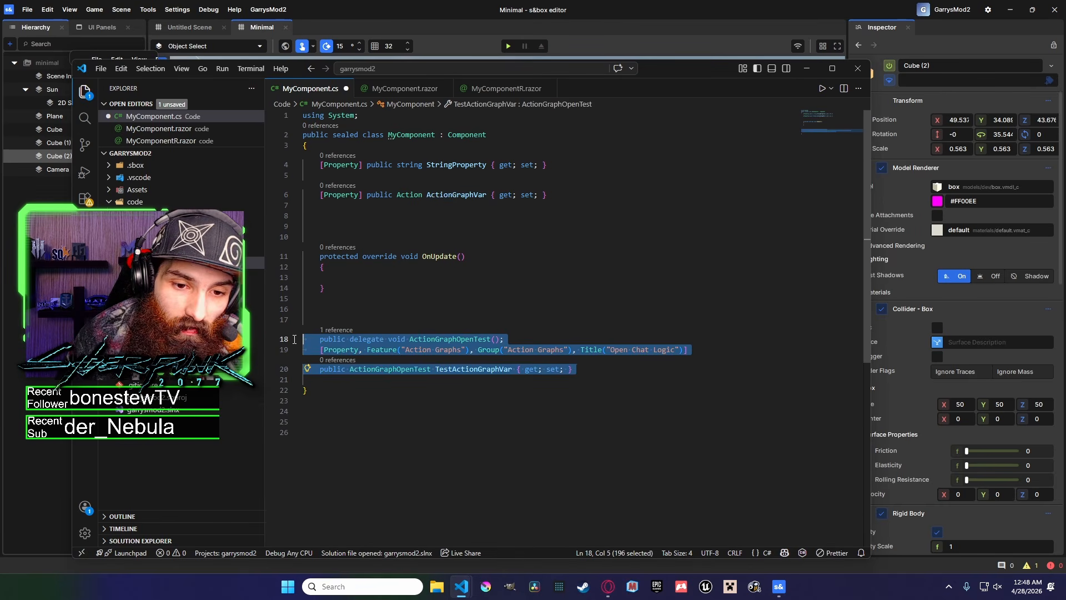
left_click(522, 386)
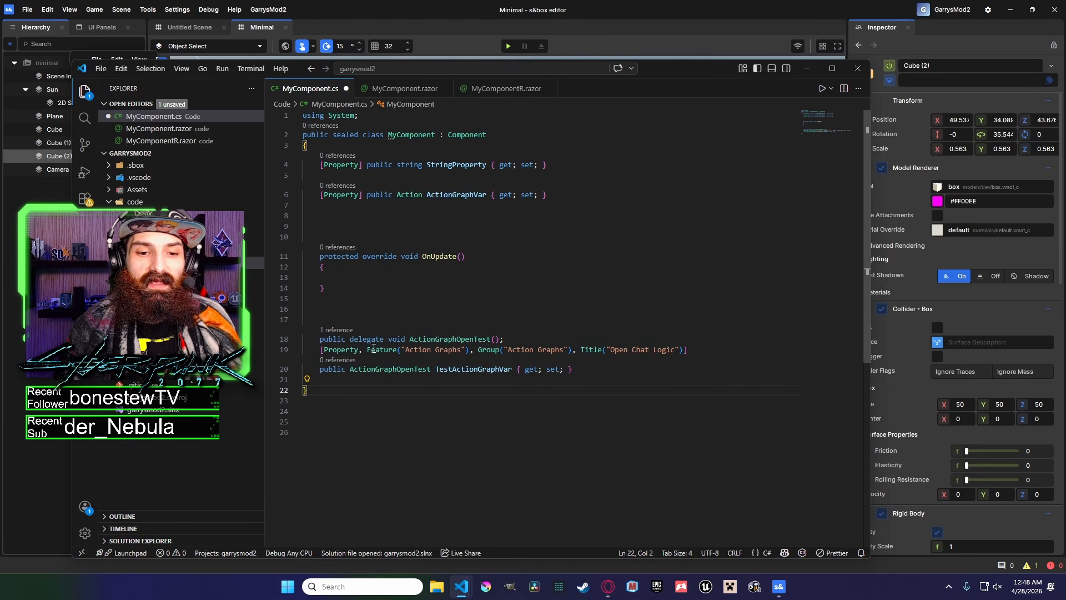
mouse_move(320, 339)
left_mouse_down()
mouse_move(596, 372)
mouse_move(303, 339)
left_mouse_up()
left_click(601, 377)
left_click(582, 359)
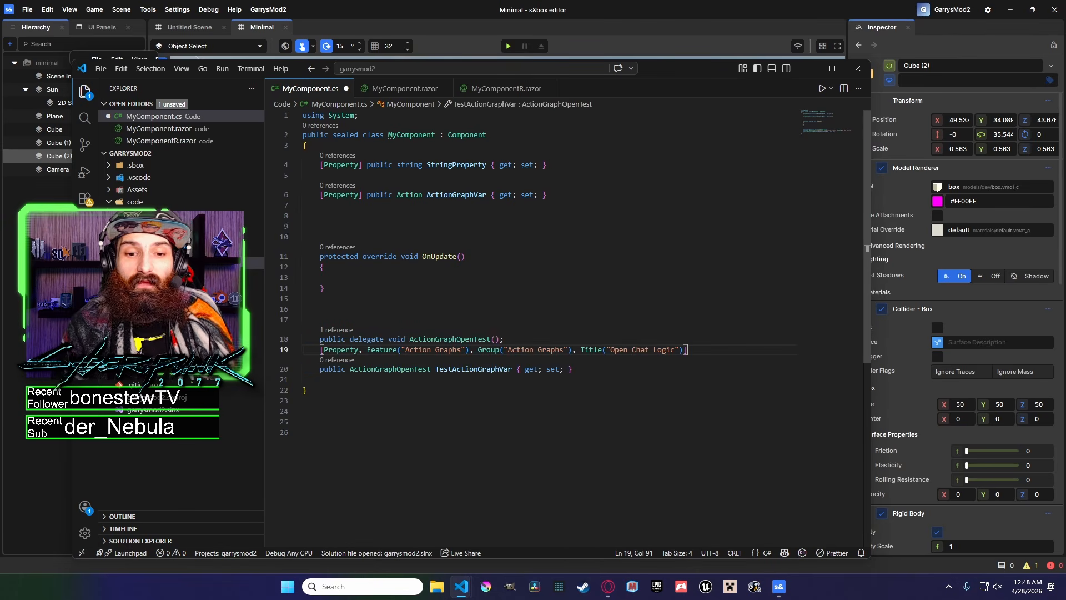
left_click_drag(550, 196, 304, 194)
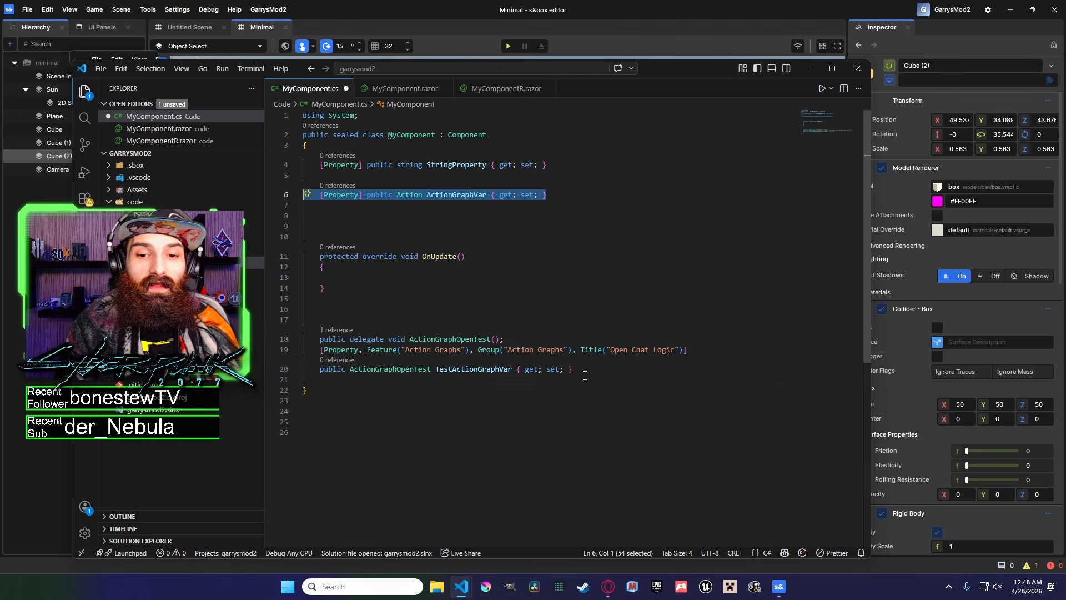
left_click_drag(587, 377, 303, 369)
left_click(523, 278)
left_click_drag(575, 370, 303, 370)
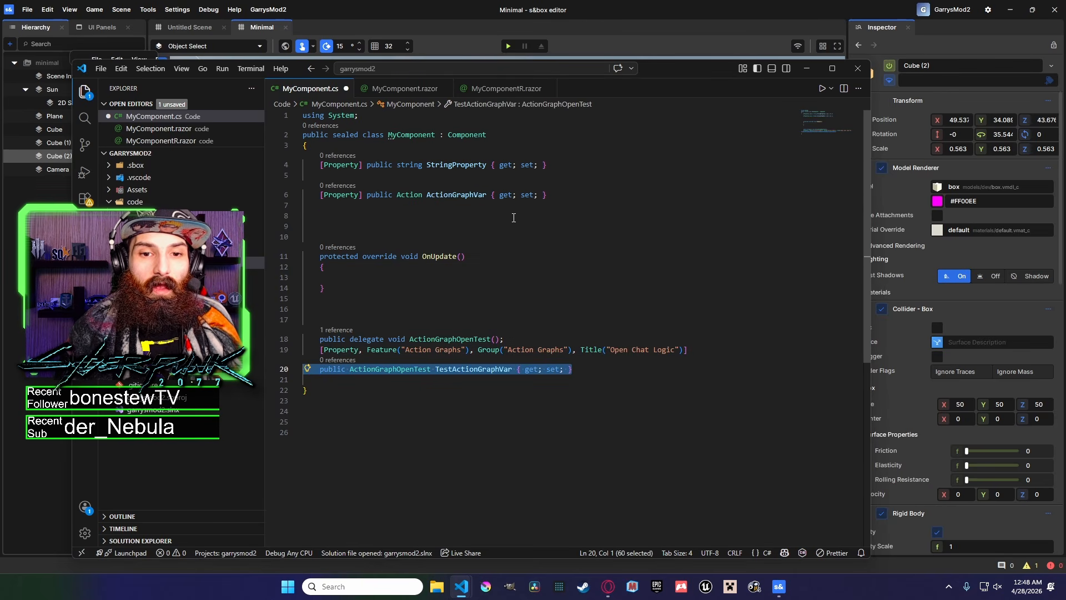
left_click_drag(410, 195, 397, 195)
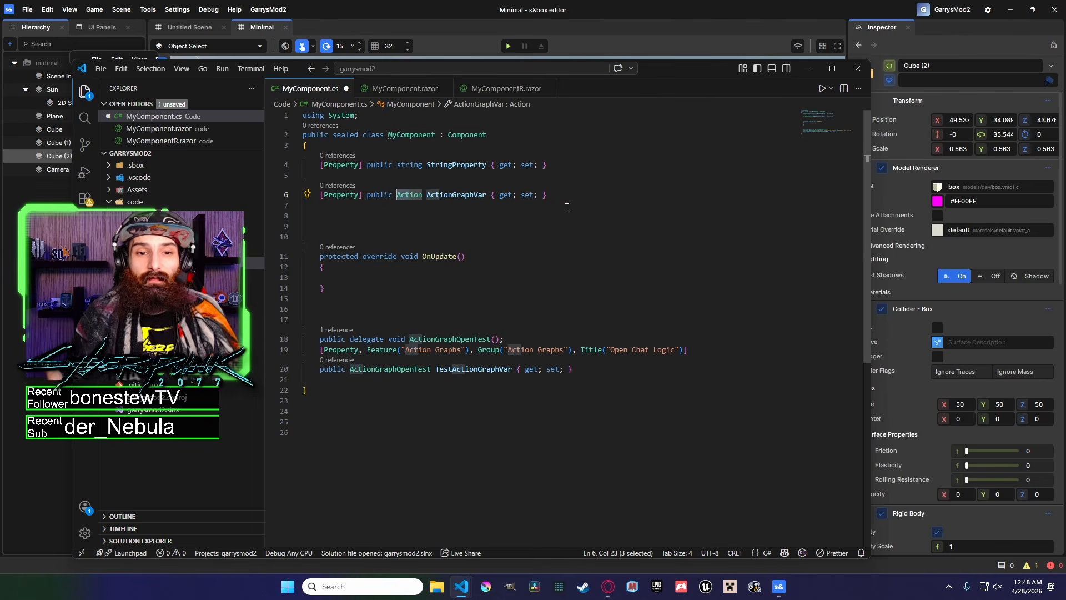
left_click_drag(548, 194, 324, 195)
key("Down")
key("Down")
key("Down")
left_click_drag(320, 340, 599, 368)
left_click(585, 363)
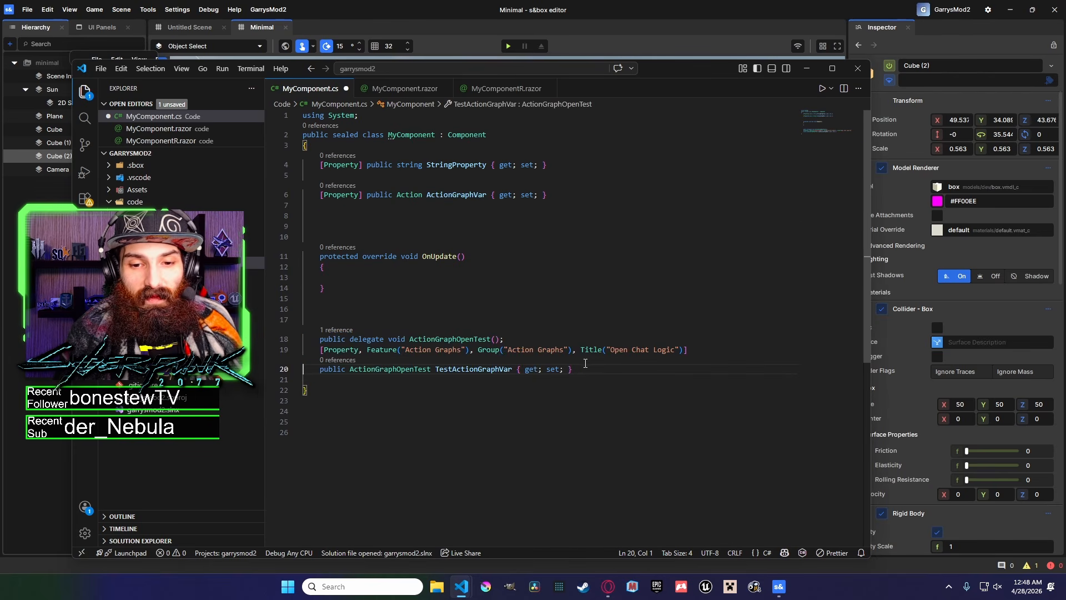
Add a public void RandomFunction method below the delegate property.
left_click(496, 340)
left_click(600, 368)
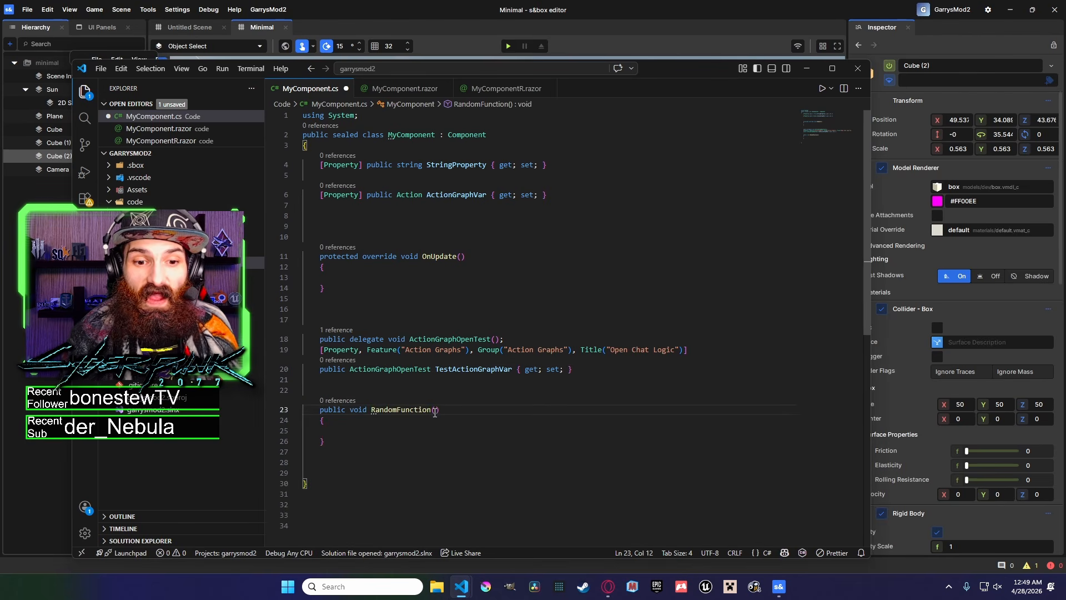
left_click(427, 430)
Review the OnUpdate and RandomFunction method bodies.
left_click(495, 342)
left_click(449, 280)
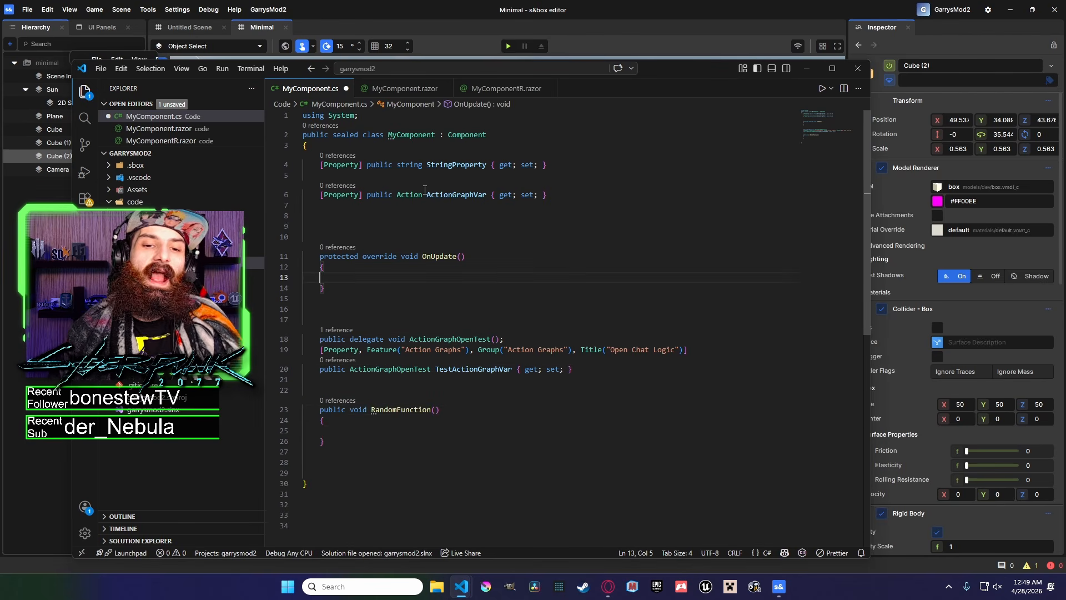
mouse_move(426, 191)
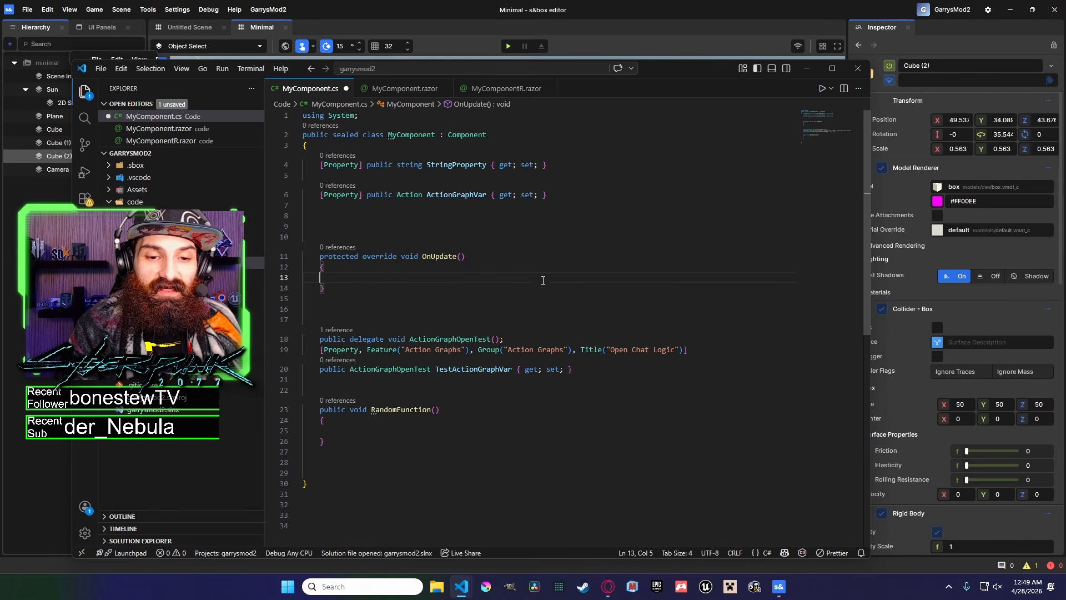
left_click(460, 381)
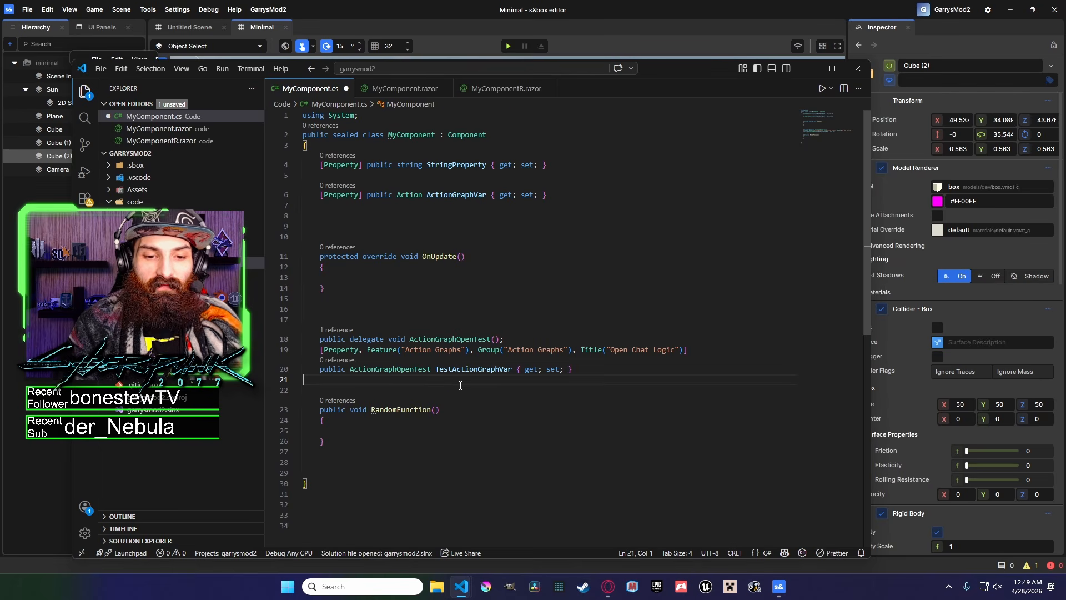
left_click(378, 419)
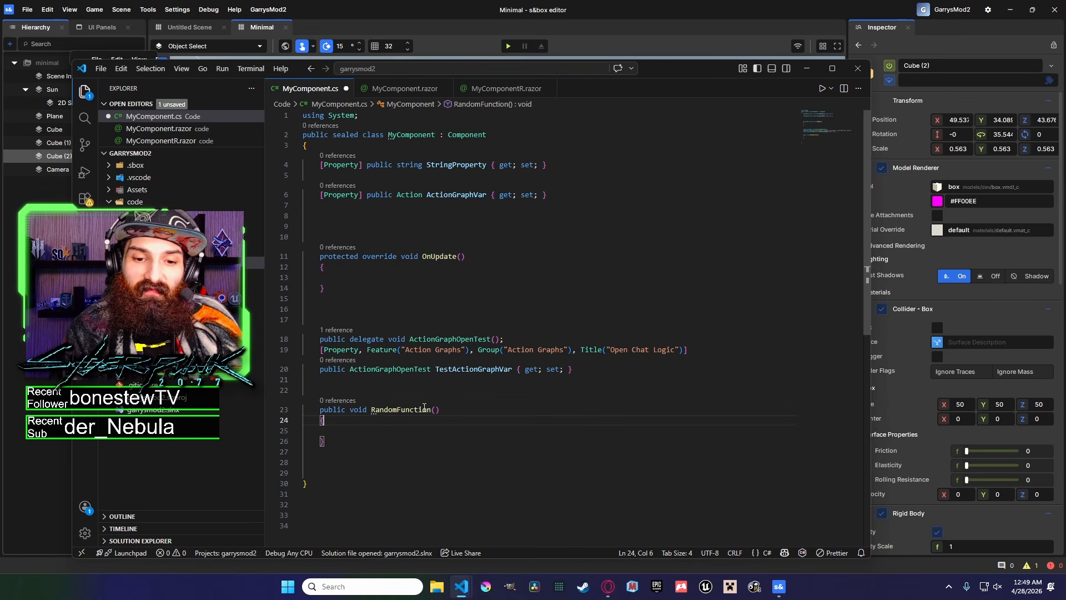
Add an ActionGraphVar?.Invoke(); call inside the OnUpdate method body.
left_click(435, 411)
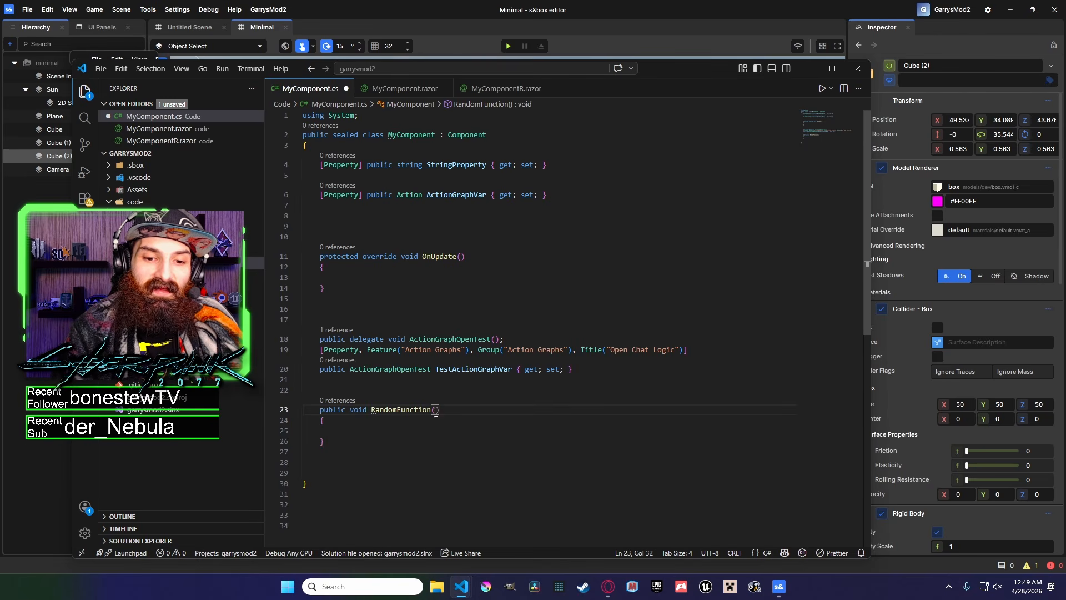
left_click(415, 428)
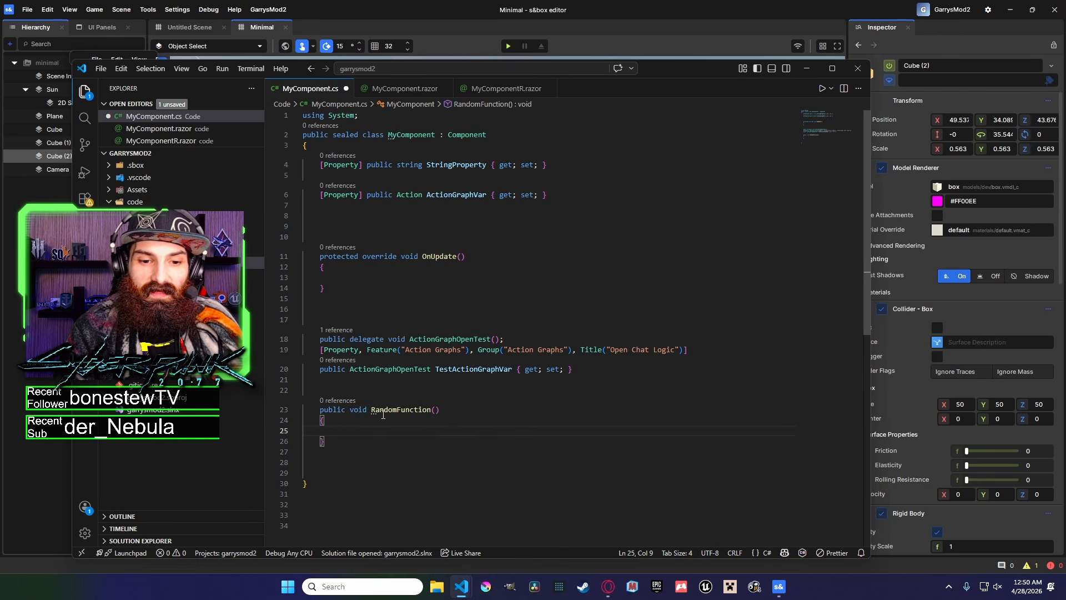
scroll(424, 398, "down", 1)
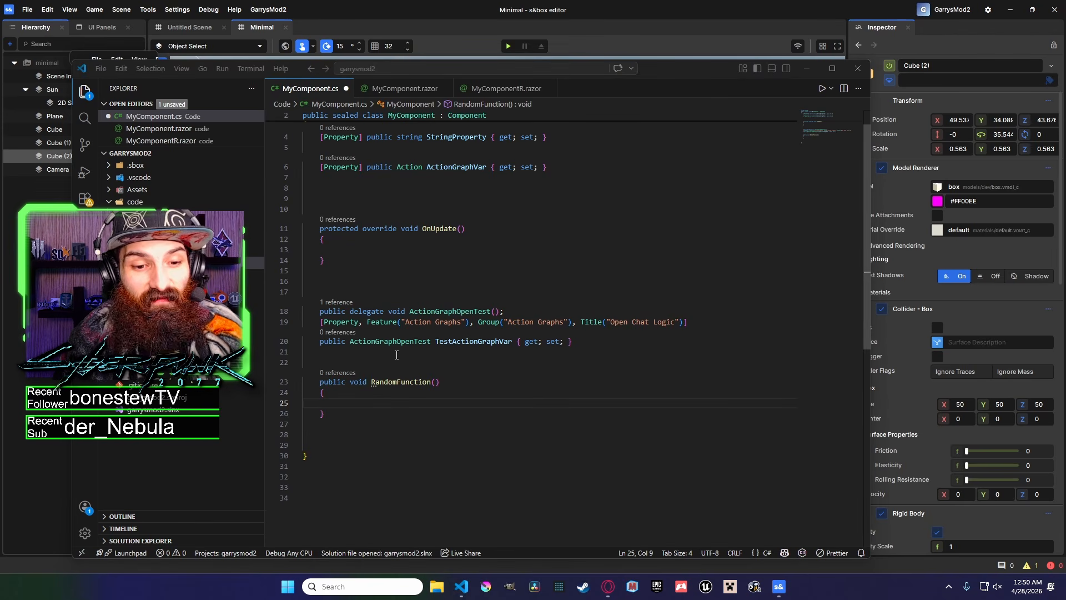
left_click(438, 282)
left_click(433, 244)
key("Down")
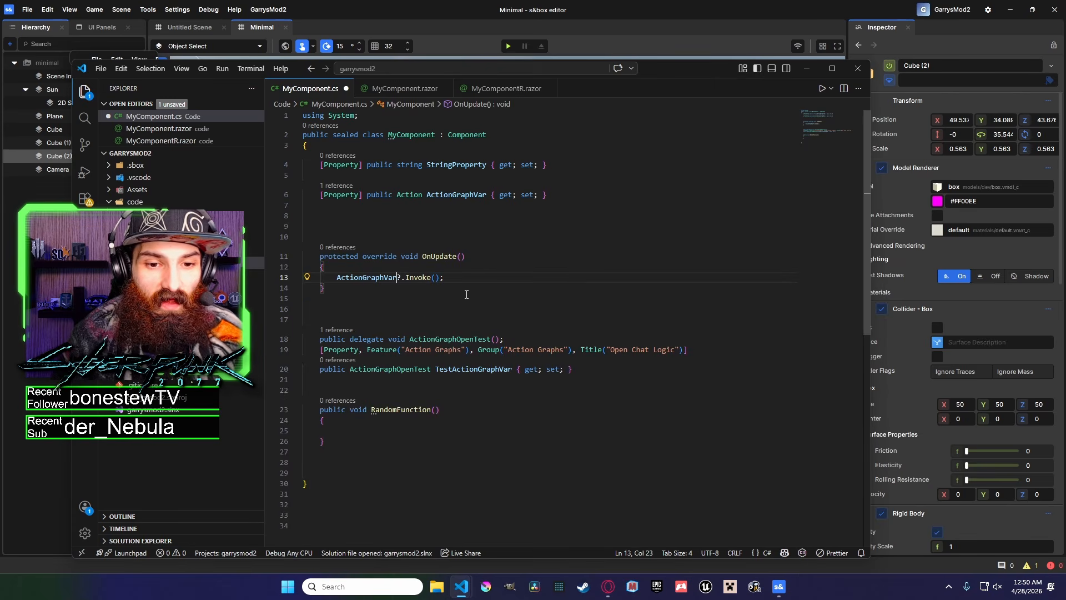
left_click_drag(445, 278, 336, 284)
left_click(336, 284)
left_click_drag(489, 194, 427, 194)
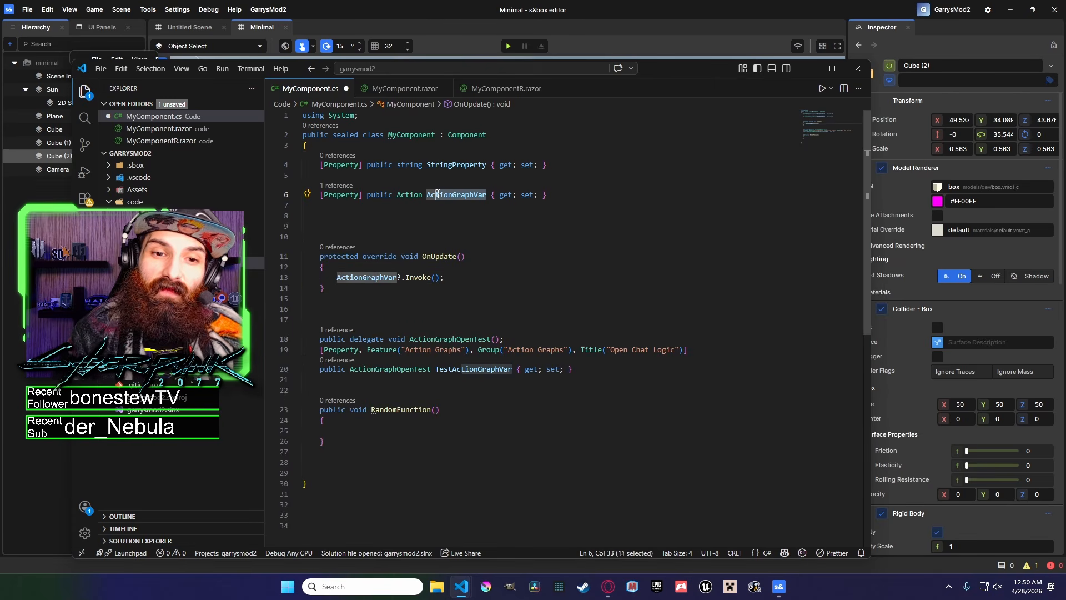
Move the ActionGraphVar?.Invoke(); line out of OnUpdate into the RandomFunction method body.
left_click(513, 368)
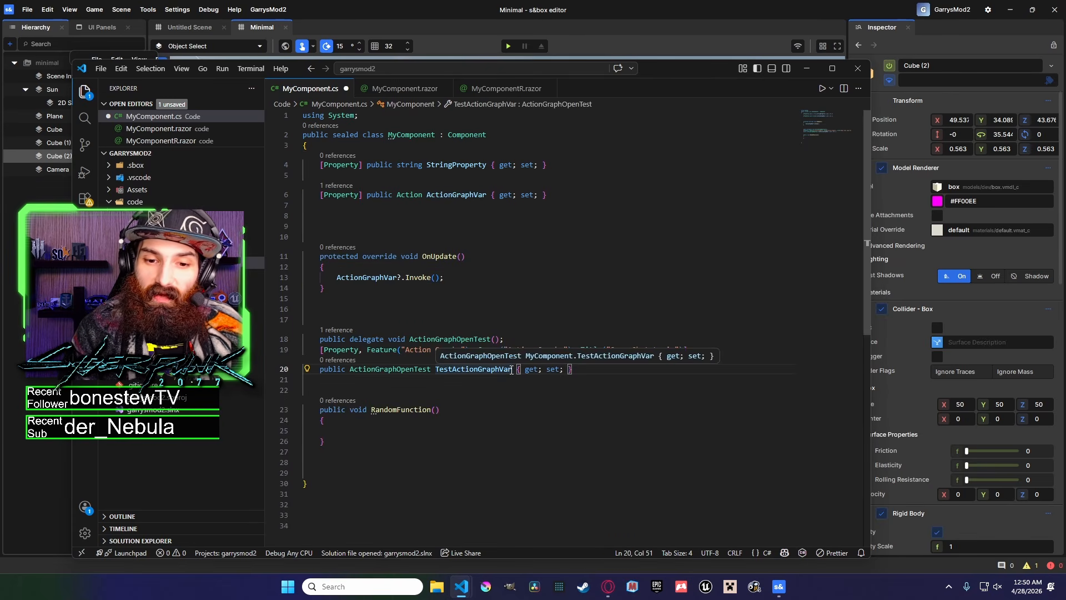
left_click_drag(488, 194, 435, 194)
double_click(352, 278)
left_click_drag(402, 278, 435, 279)
left_click(403, 278)
left_click(443, 279)
left_click(435, 279)
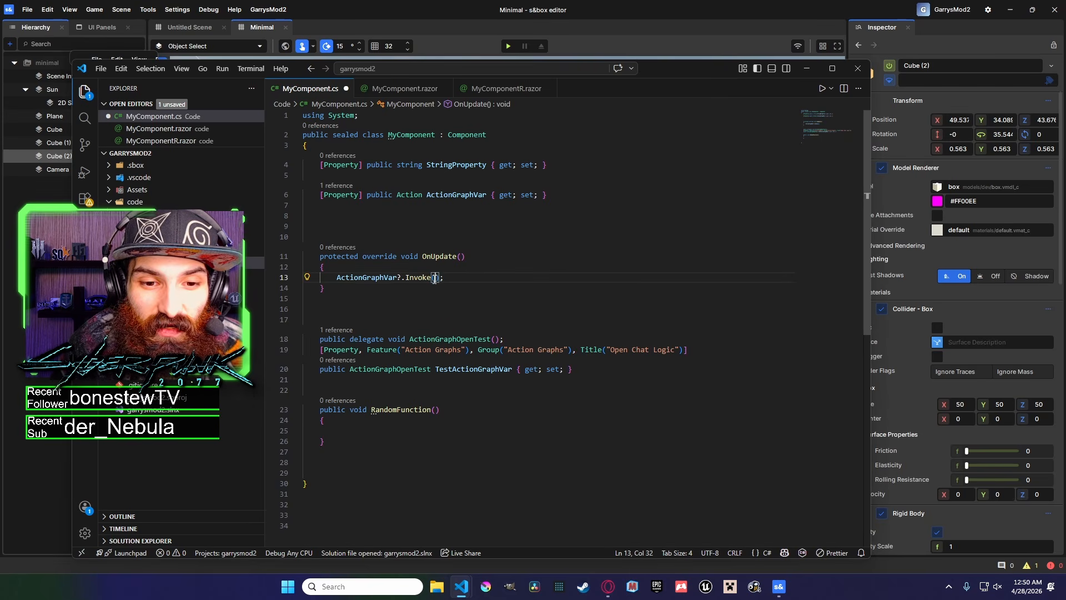
left_click_drag(444, 278, 334, 276)
key("ctrl+x")
left_click(407, 432)
key("ctrl+v")
key("Home")
key("BackSpace")
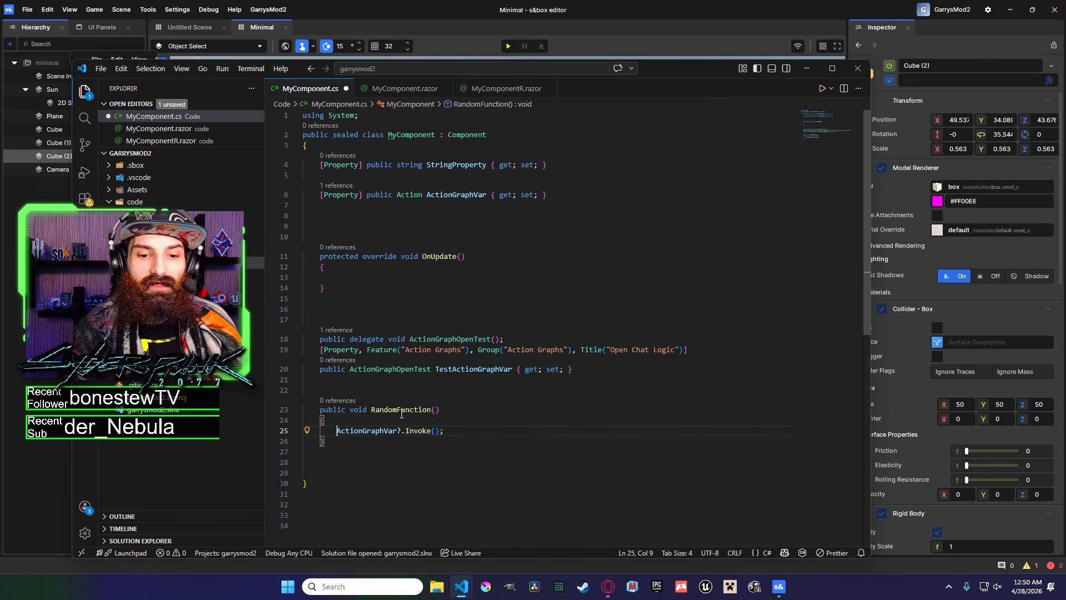
Save the MyComponent.cs script.
left_click(414, 432)
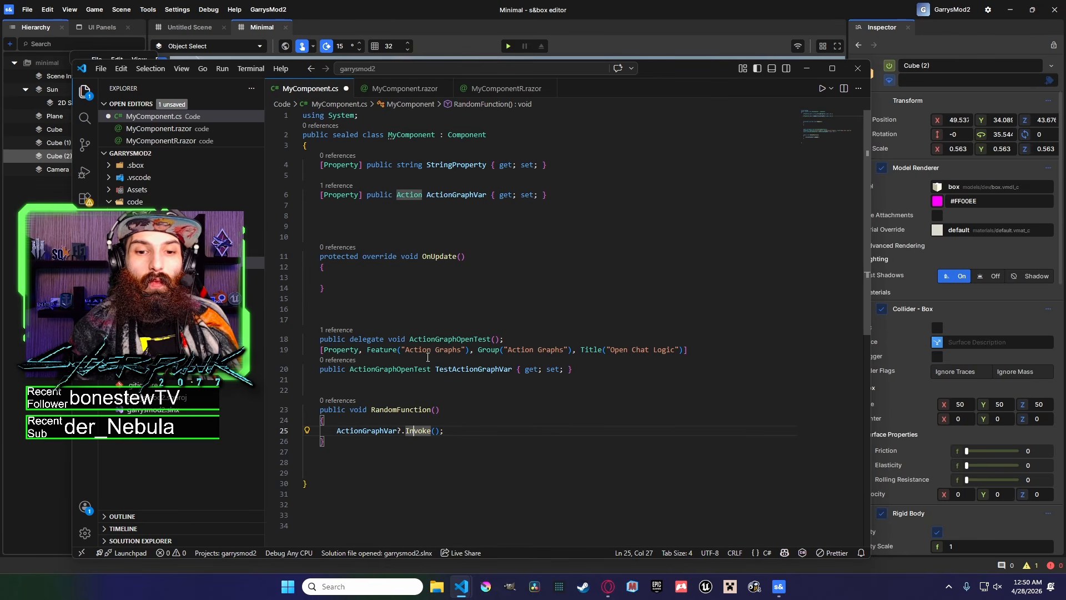
left_click(559, 201)
left_click(548, 256)
key("ctrl+s")
Inspect the General and Action Graphs tabs of Cube (2)'s second My Component and the ActionGraphVar code.
left_click_drag(676, 71, 623, 52)
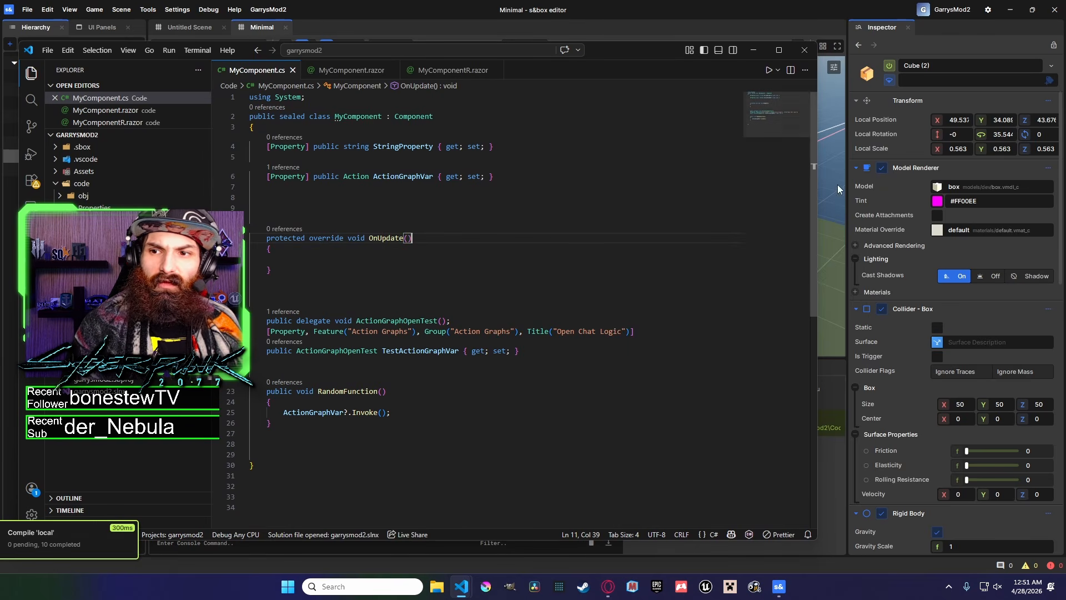
left_click(1063, 152)
left_click_drag(1063, 152, 1051, 427)
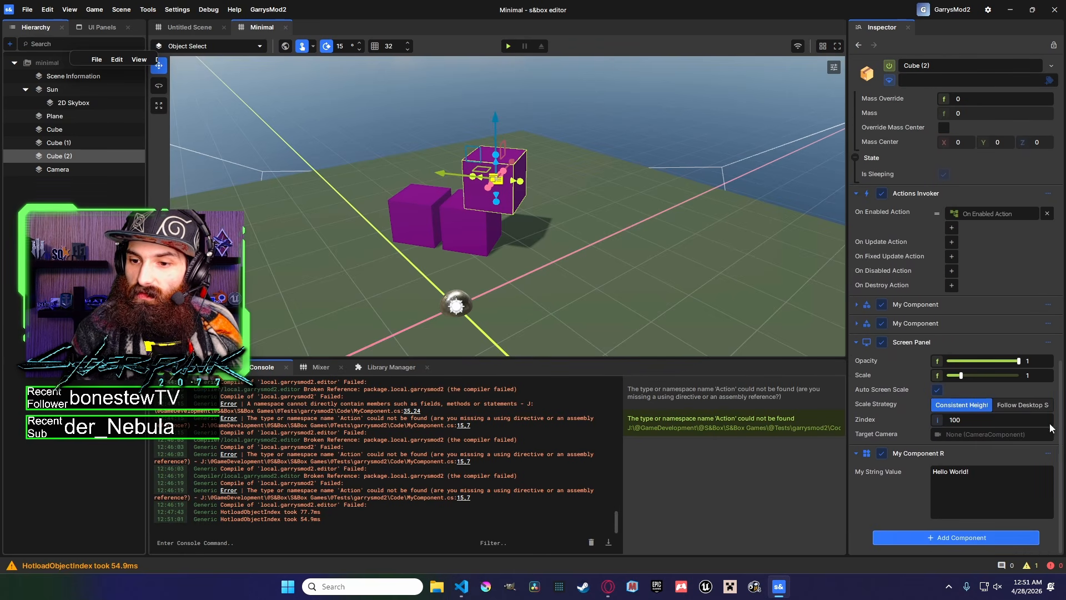
left_click(856, 323)
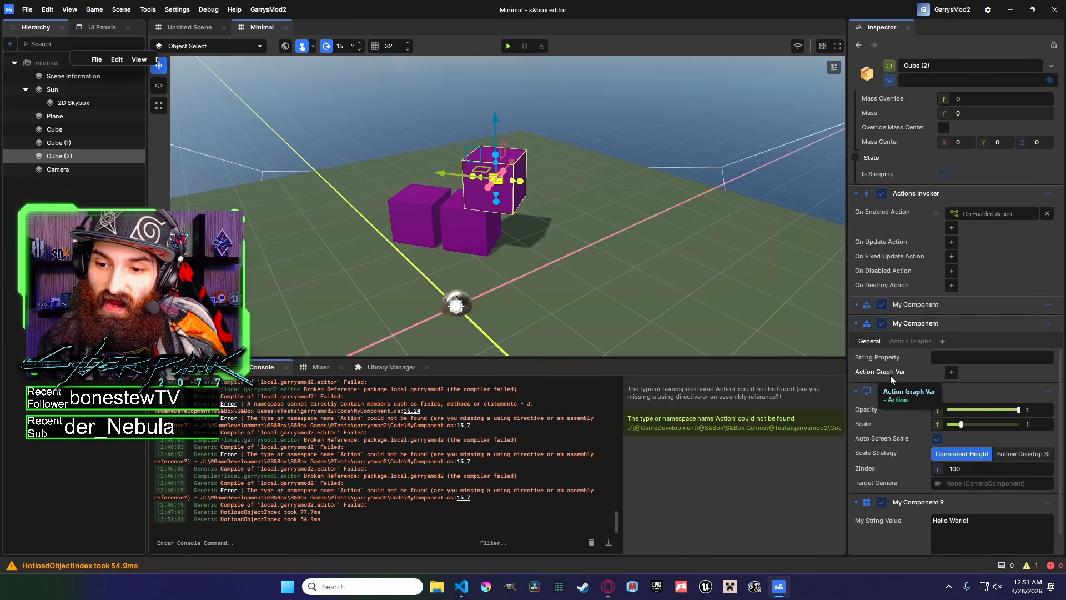
left_click(911, 341)
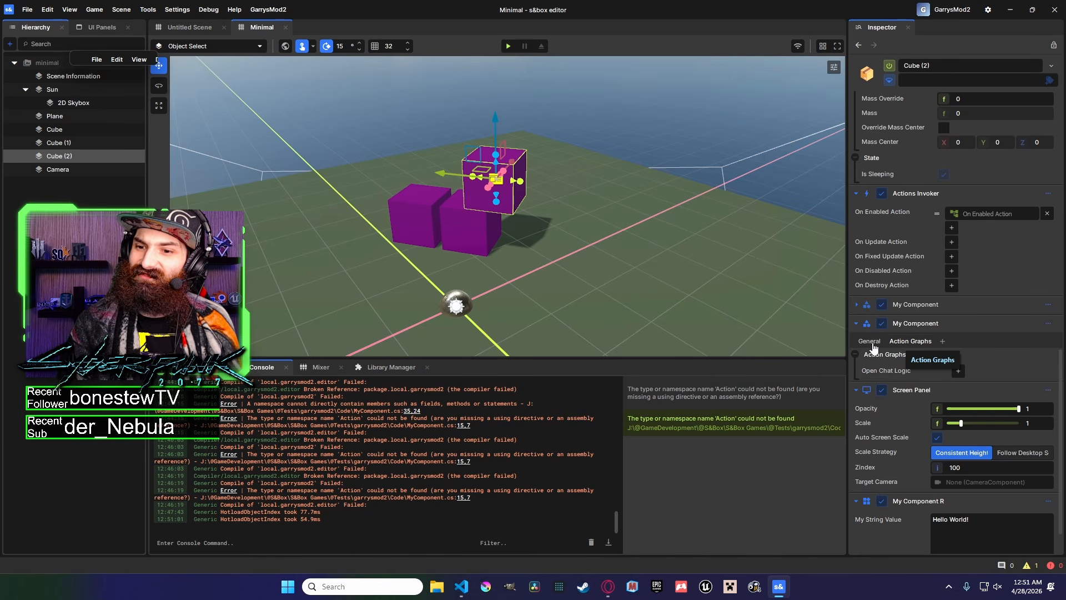
left_click(879, 346)
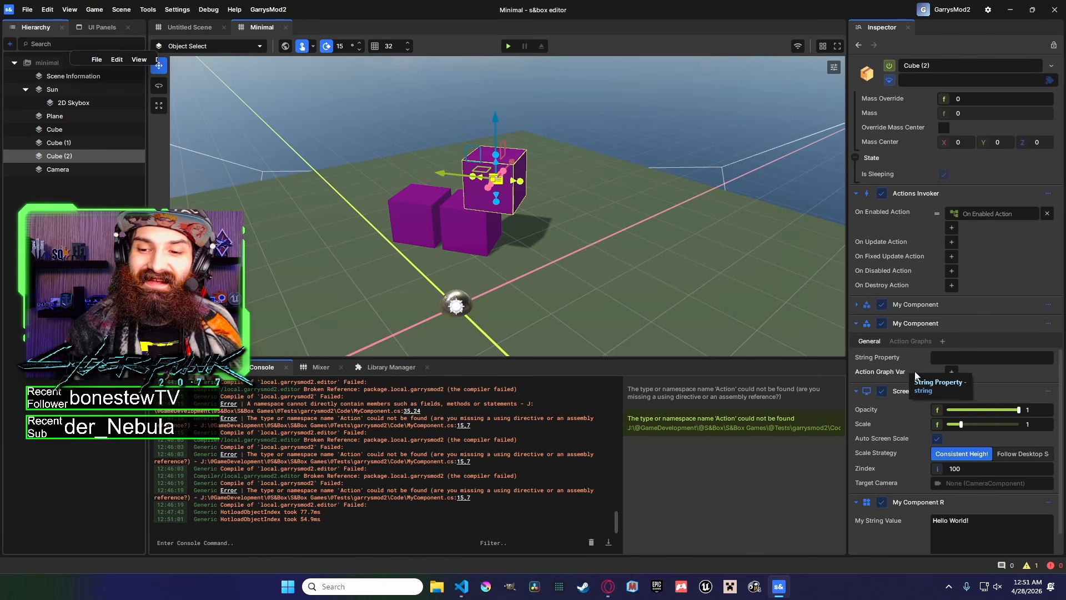
mouse_move(470, 588)
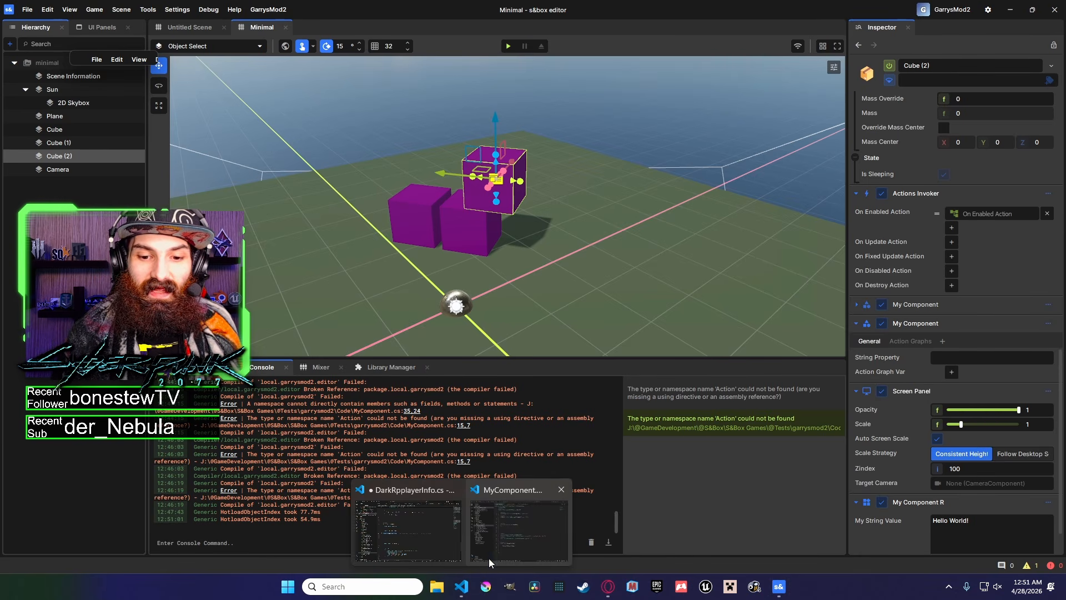
left_click(502, 532)
left_click_drag(438, 177, 386, 181)
left_click(380, 177)
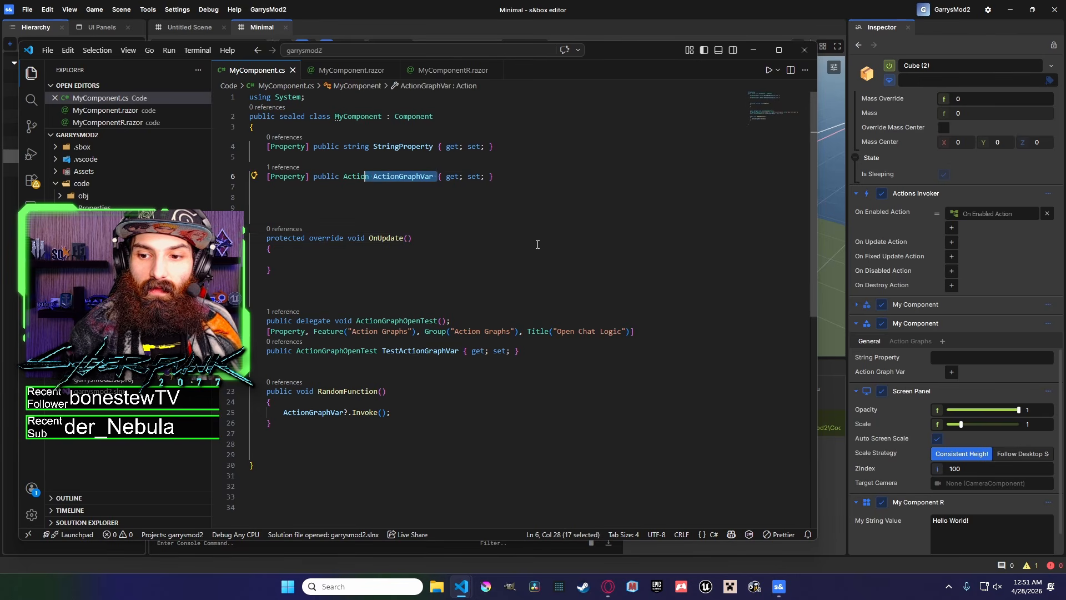
left_click(503, 248)
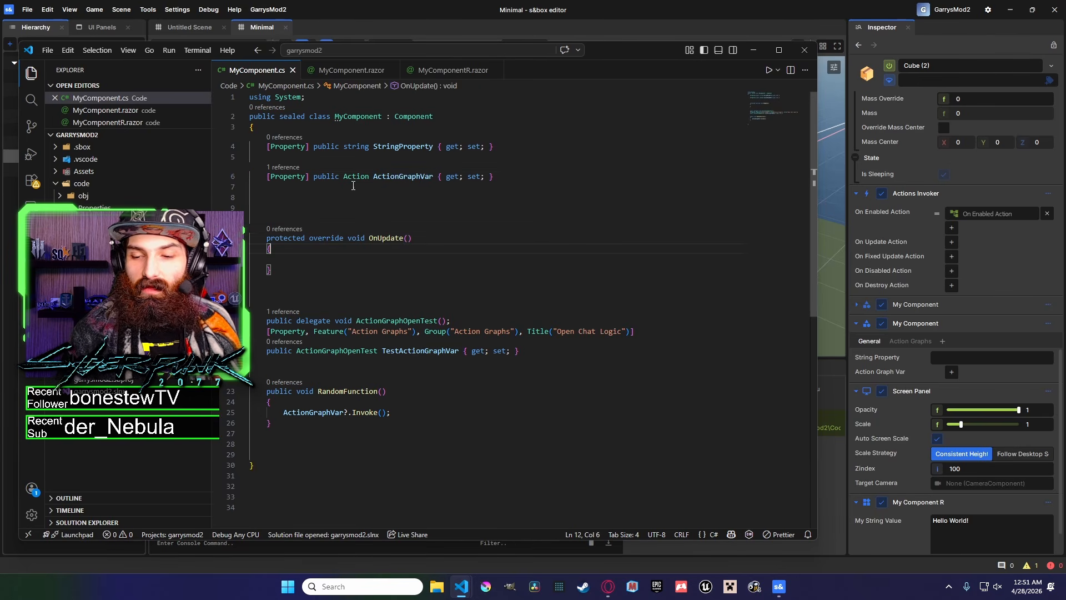
Add a single action graph entry to the Action Graph Var property, removing the extra entries.
left_click(914, 341)
left_click(870, 341)
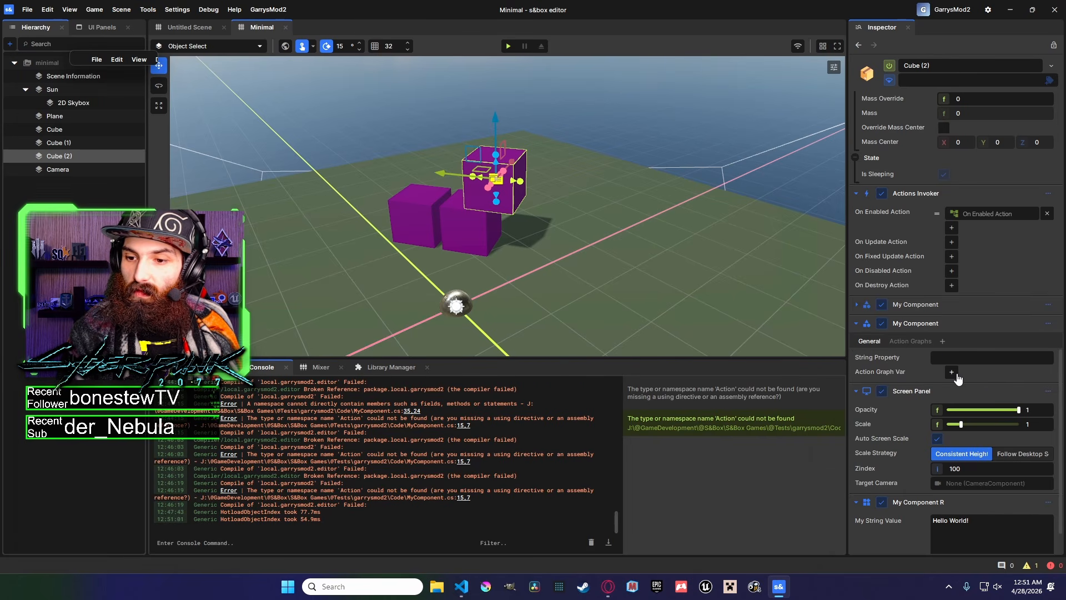
left_click(952, 387)
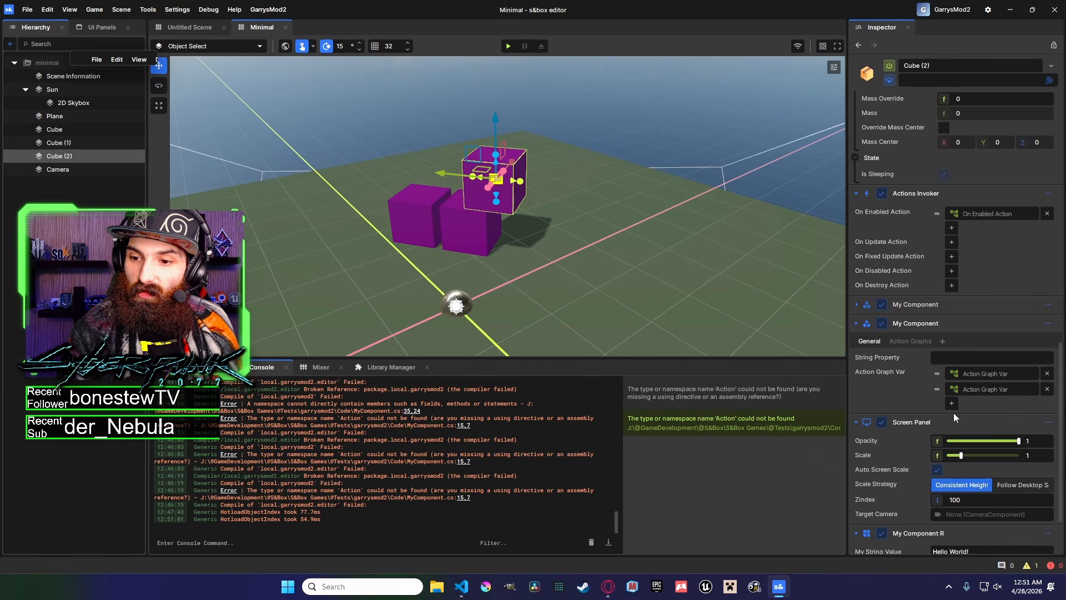
left_click(952, 403)
left_click(1048, 404)
left_click(1048, 389)
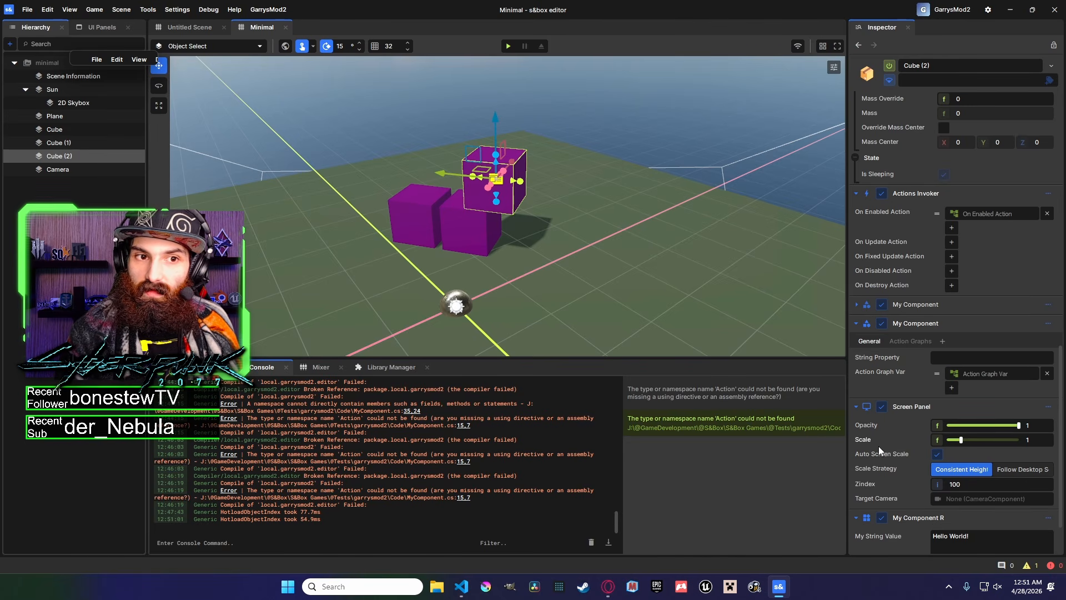
Open the Action Graph Var graph, reposition its input node, and minimize the graph window.
left_click(789, 589)
left_click(787, 589)
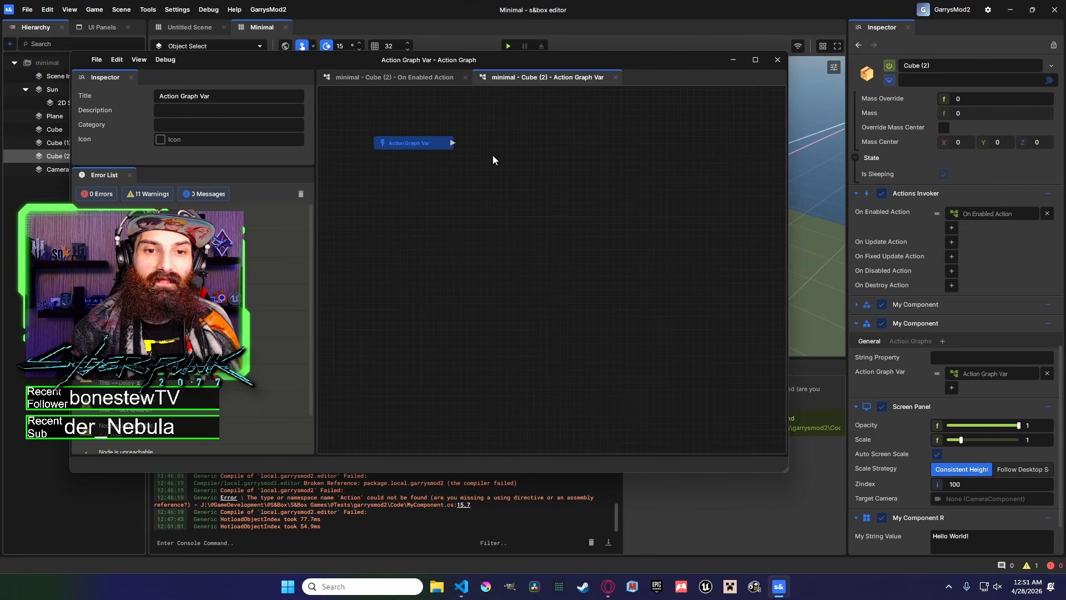
middle_click_drag(489, 153, 519, 144)
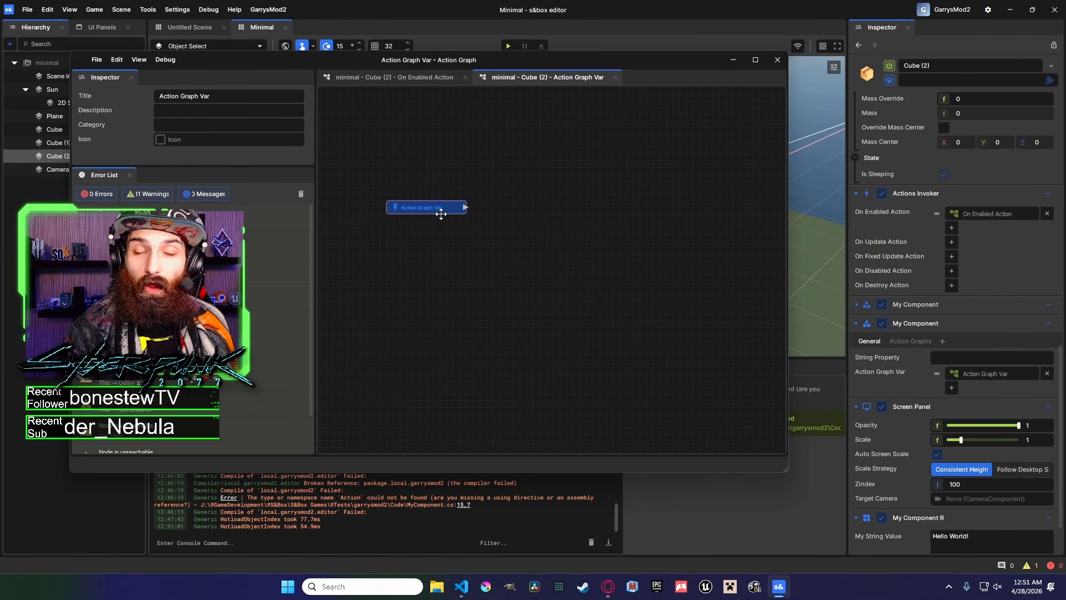
left_click(438, 209)
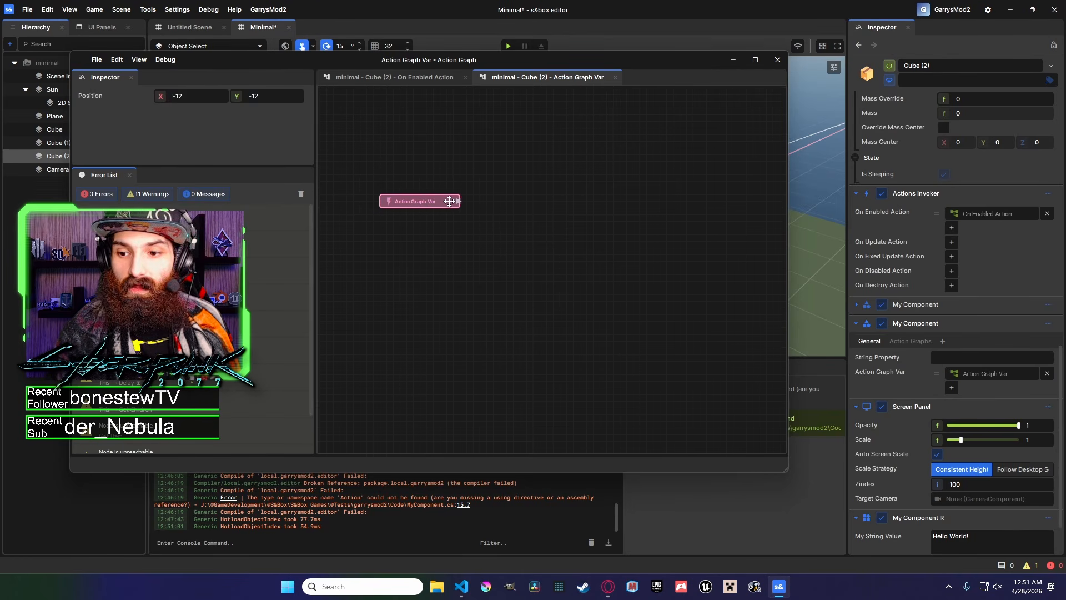
left_click(512, 201)
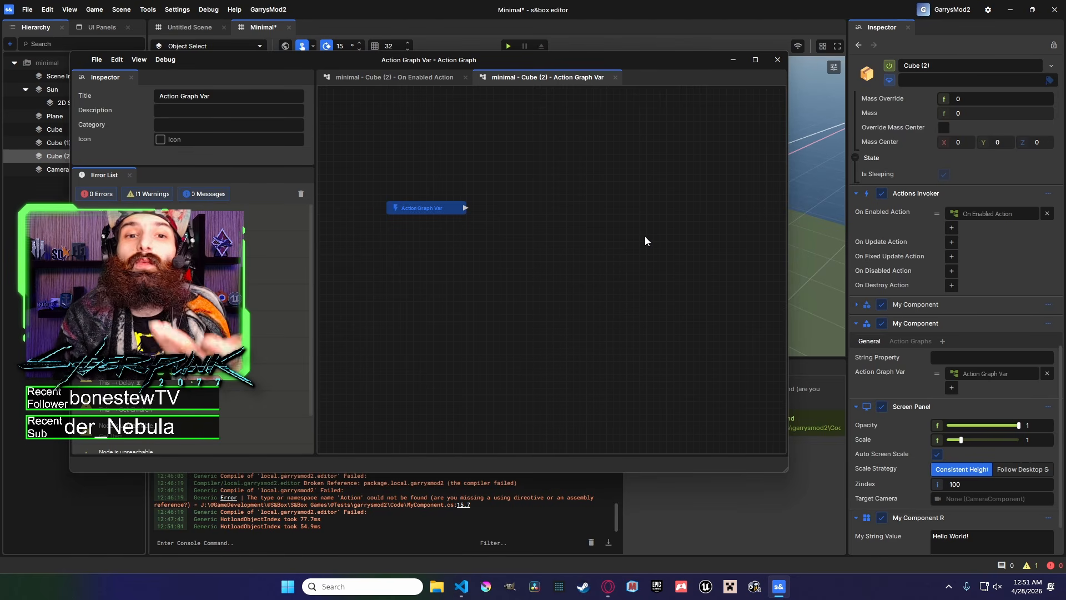
left_click(733, 60)
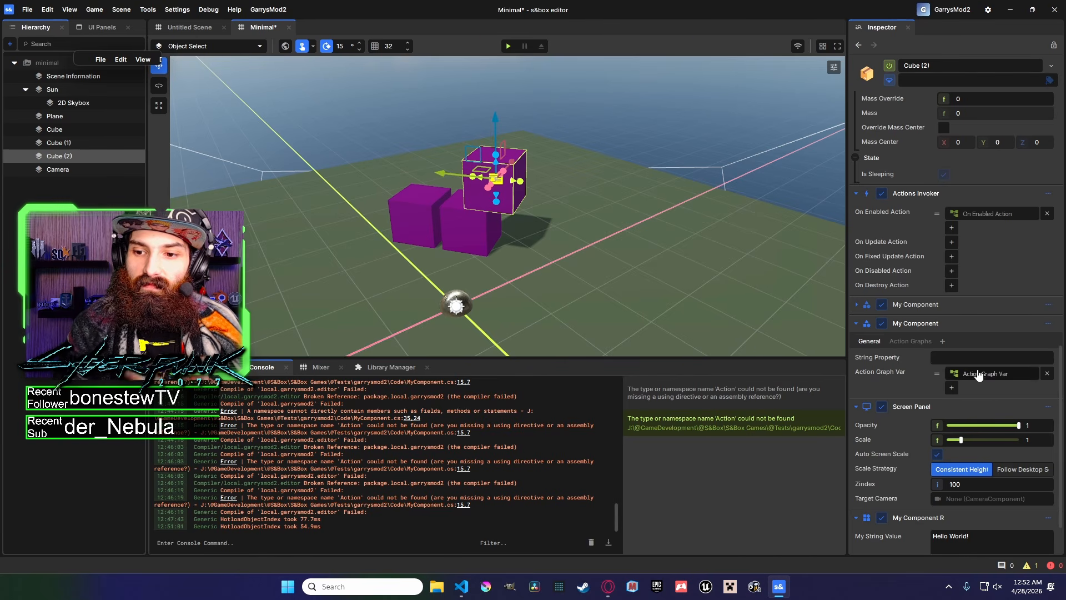
Paste a My Component → Random Function node into the Action Graph Var graph and delete the duplicate copy.
left_click(783, 581)
left_click(784, 581)
right_click(479, 191)
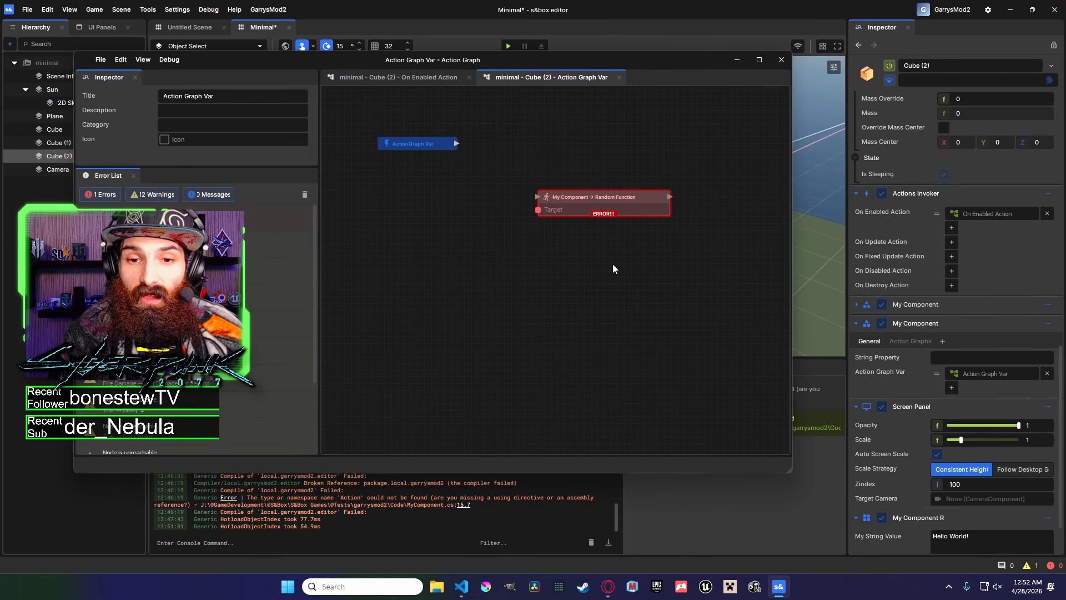
right_click(477, 164)
type("RandomFunction")
left_click(576, 209)
left_click_drag(582, 186, 540, 209)
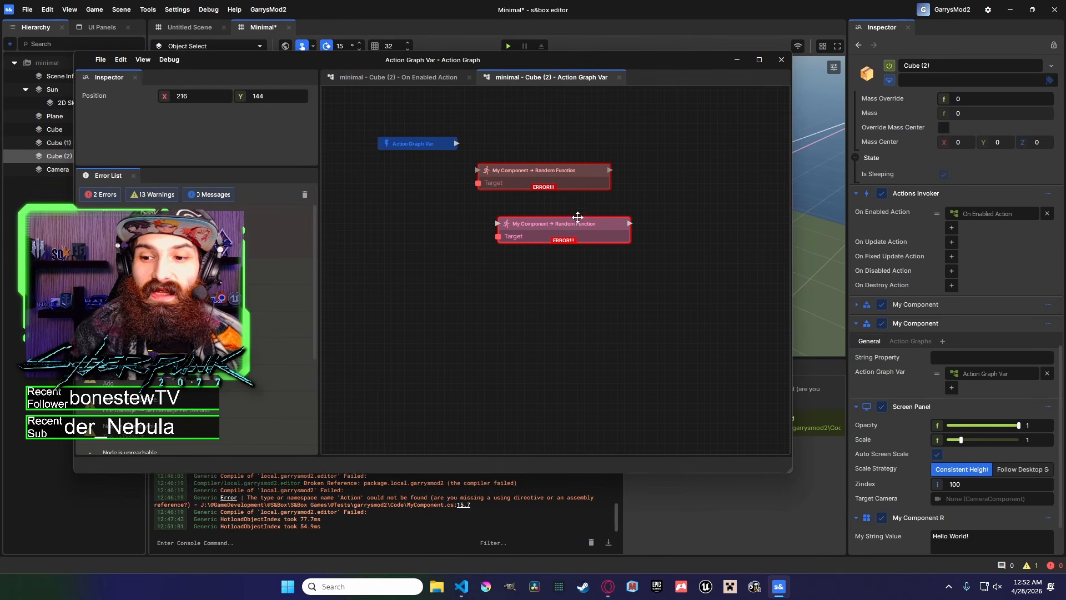
key("Delete")
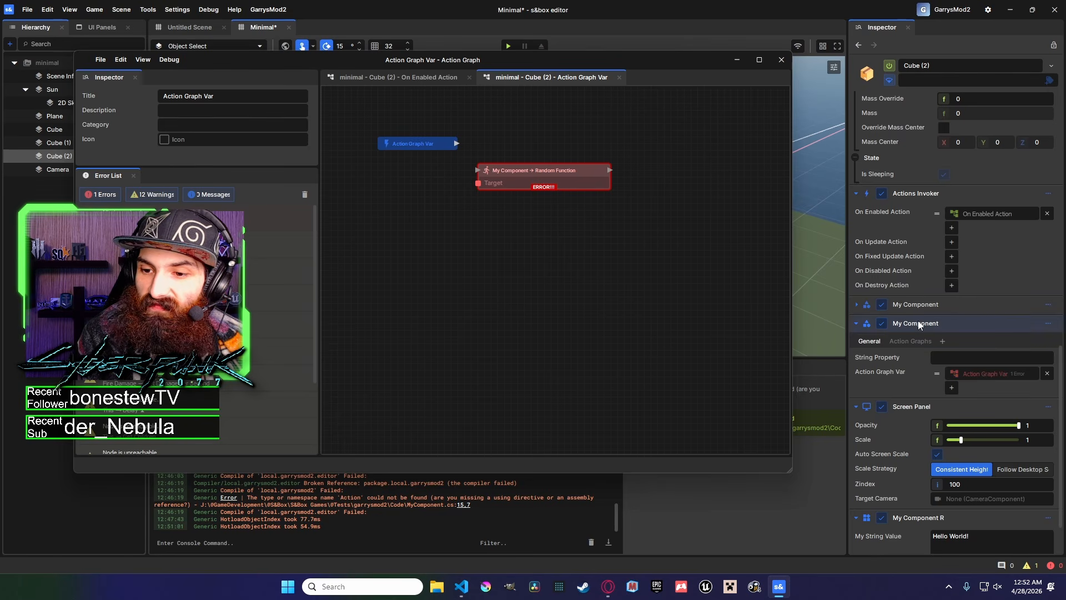
Drag Cube (2)'s first My Component into the graph as a component reference node.
left_click(856, 304)
left_click_drag(899, 309, 508, 250)
left_click(507, 245)
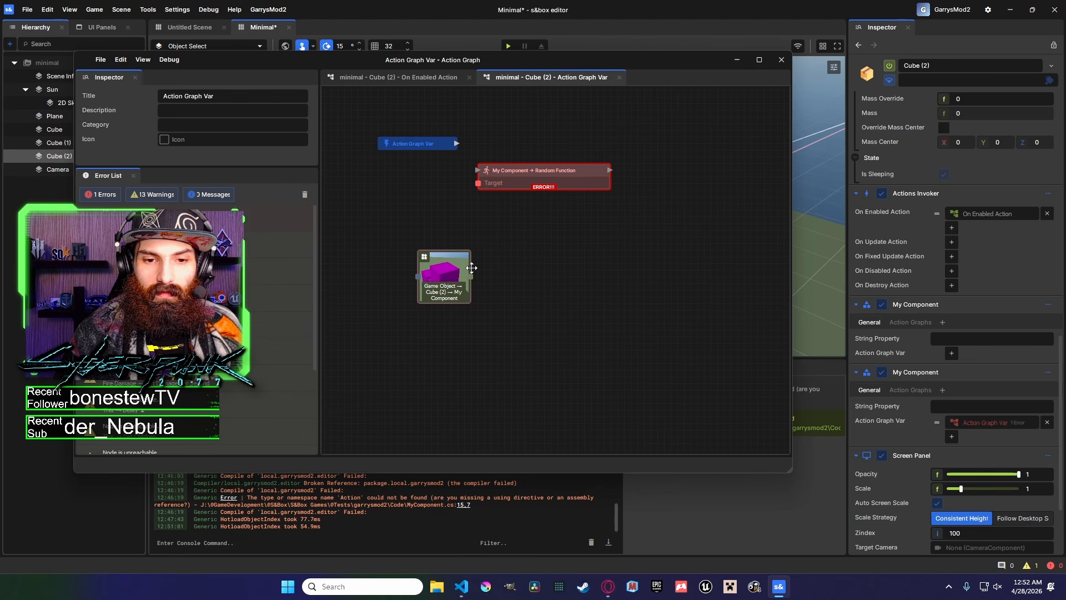
Reposition the Random Function node to the right of the Action Graph Var node.
left_click_drag(533, 175, 565, 178)
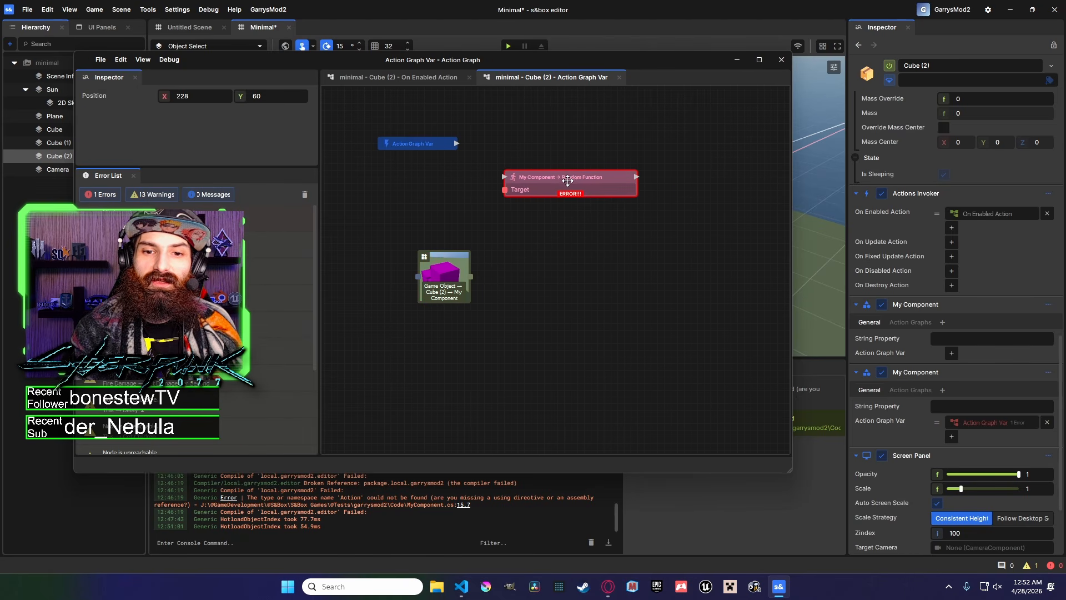
middle_click_drag(572, 176, 598, 252)
left_click_drag(599, 251, 615, 234)
scroll(620, 219, "down", 1)
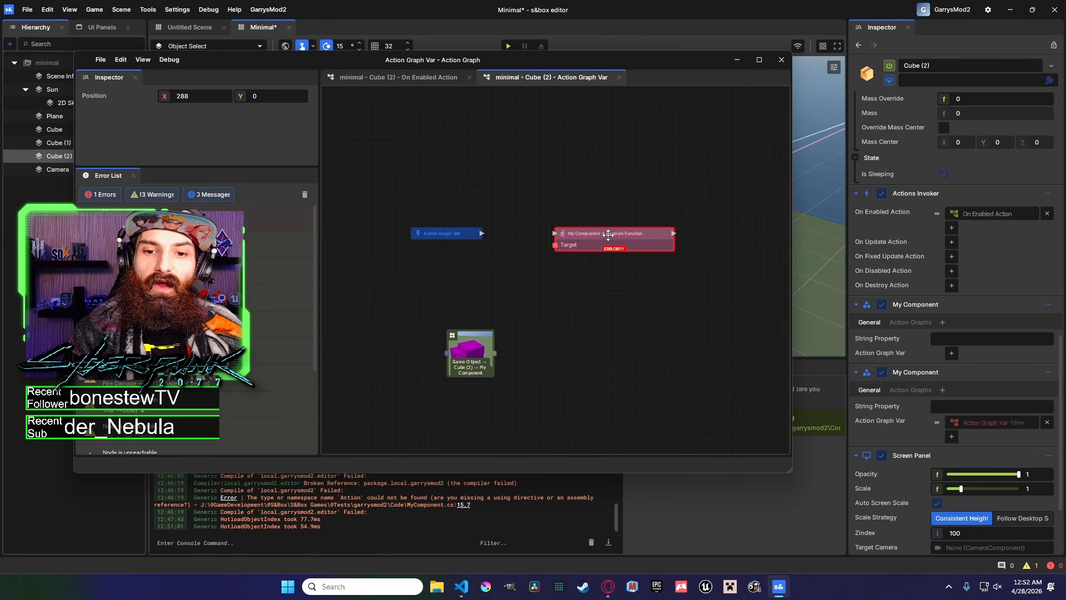
Replace ActionGraphVar with TestActionGraphVar in the RandomFunction invoke call.
mouse_move(466, 588)
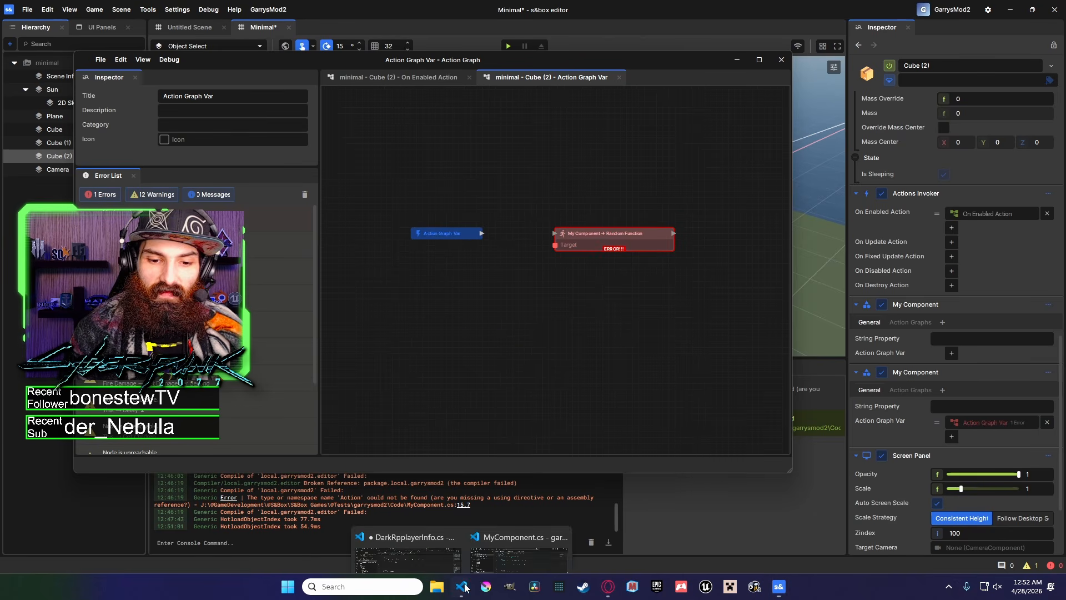
left_click(520, 537)
left_click(392, 412)
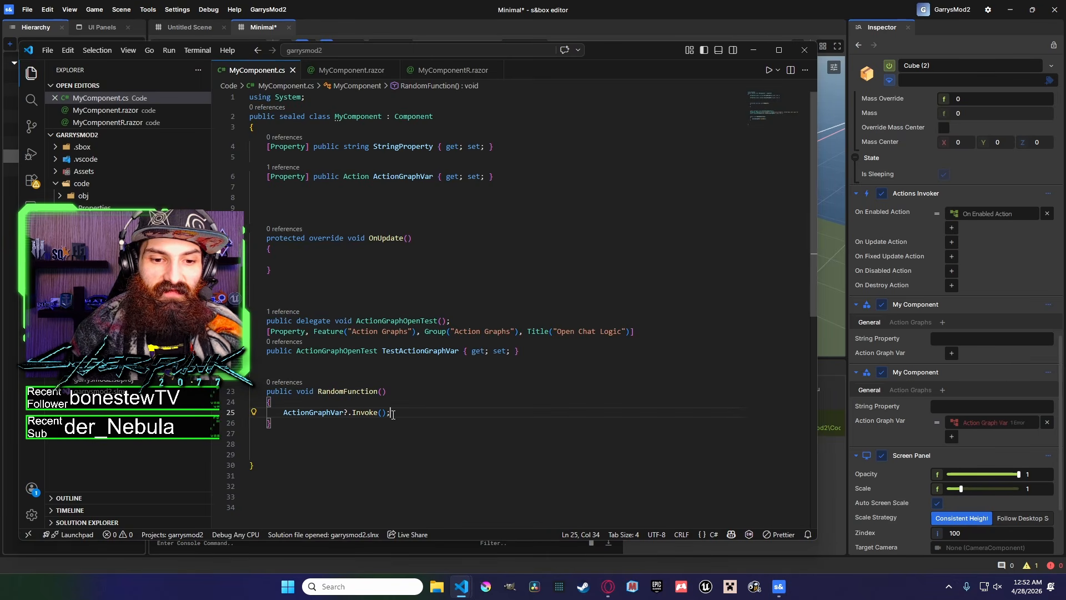
left_click_drag(395, 414, 285, 415)
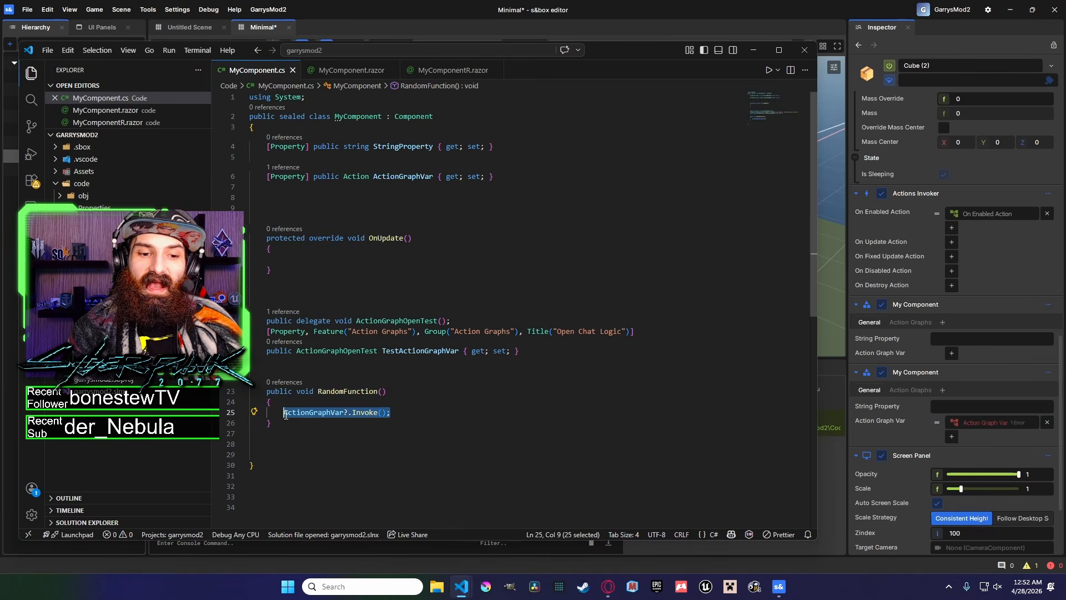
left_click_drag(464, 351, 387, 352)
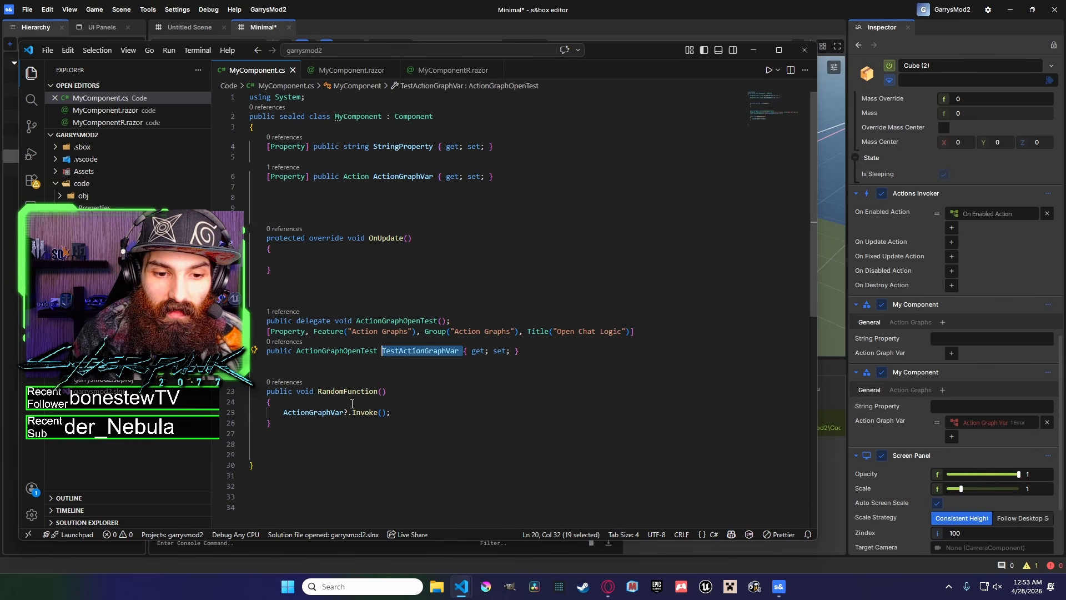
double_click(315, 413)
type("TestActionGraphVar")
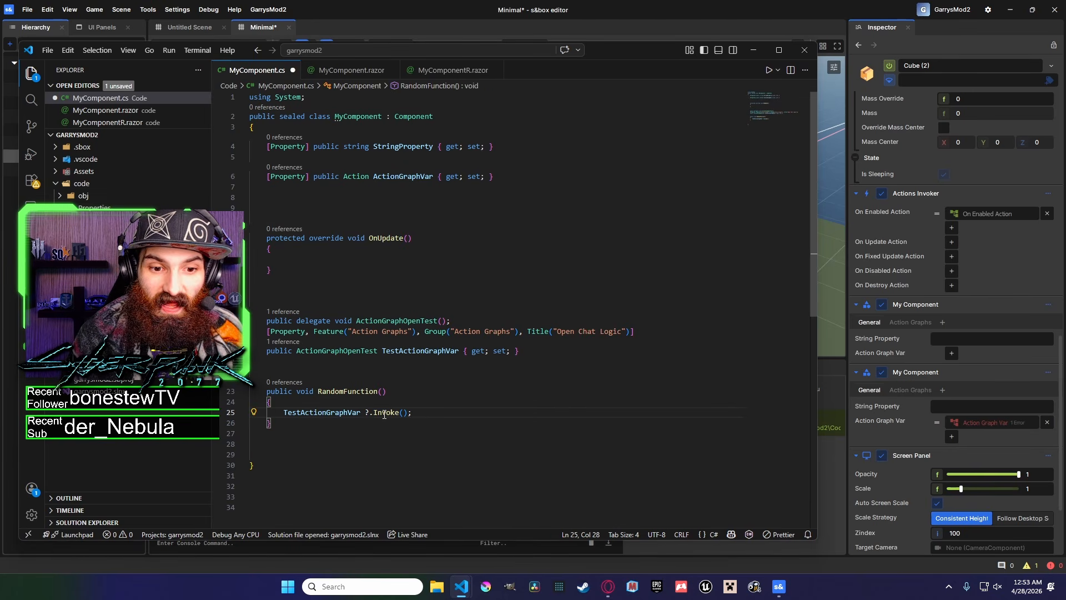
key("BackSpace")
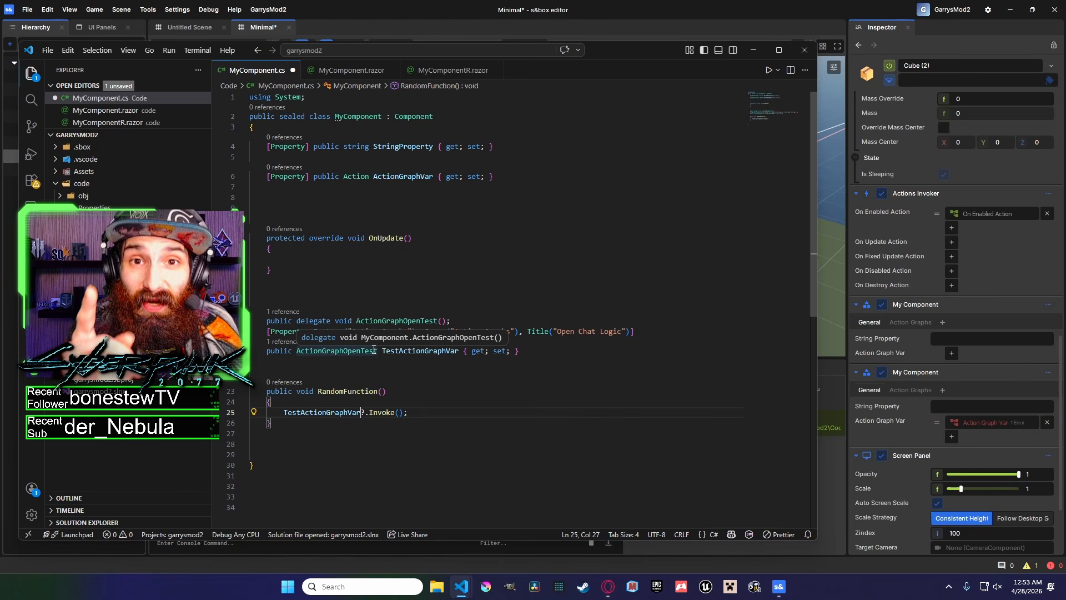
Add a GameObject parameter named GameObjectName to the ActionGraphOpenTest delegate.
key("ctrl+s")
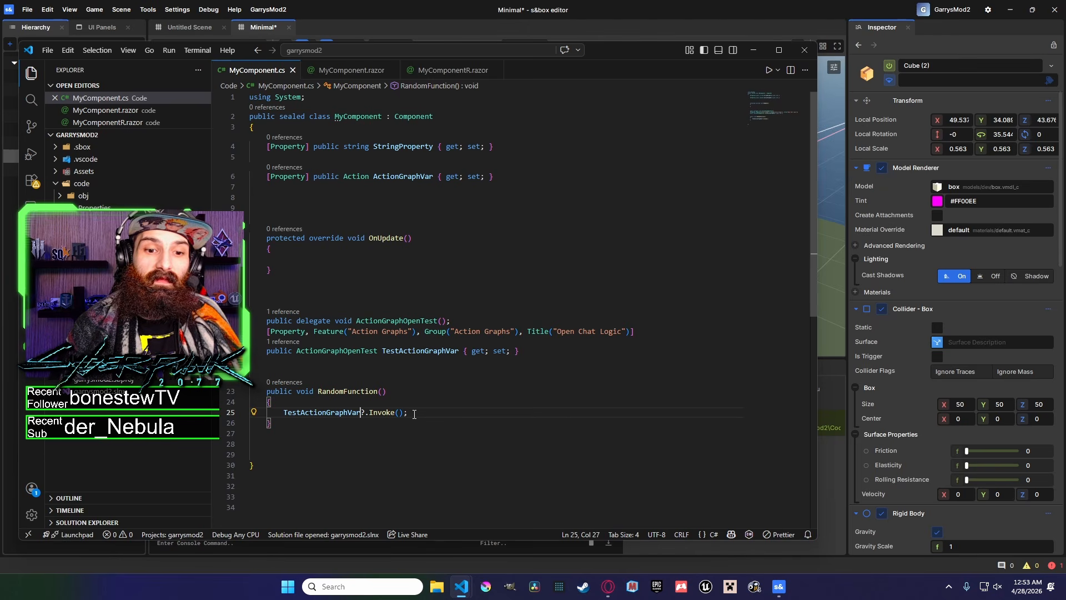
left_click(443, 321)
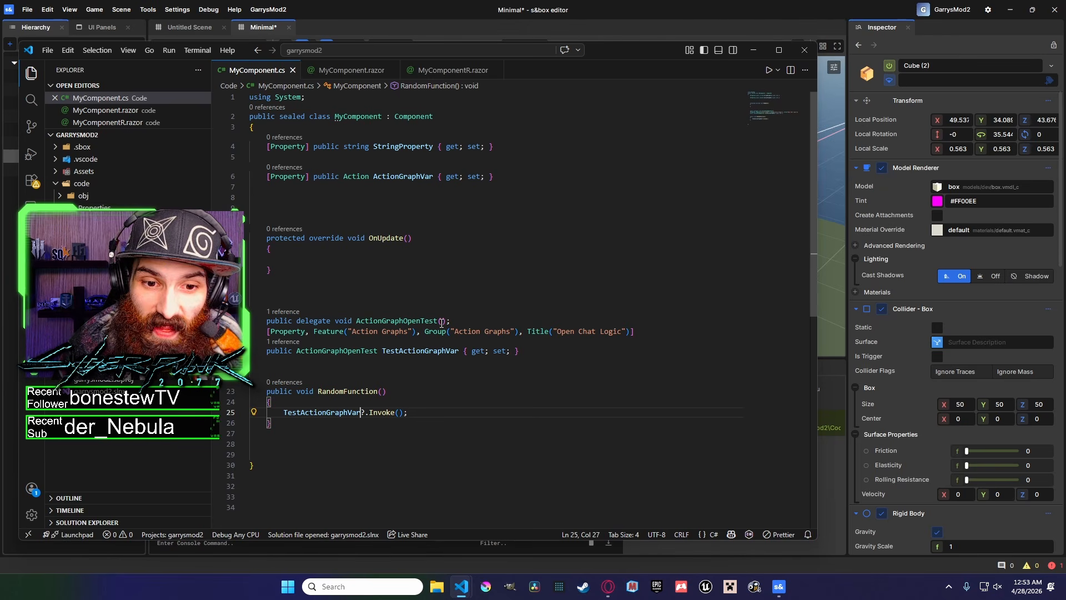
type("Ga")
type("meObjec")
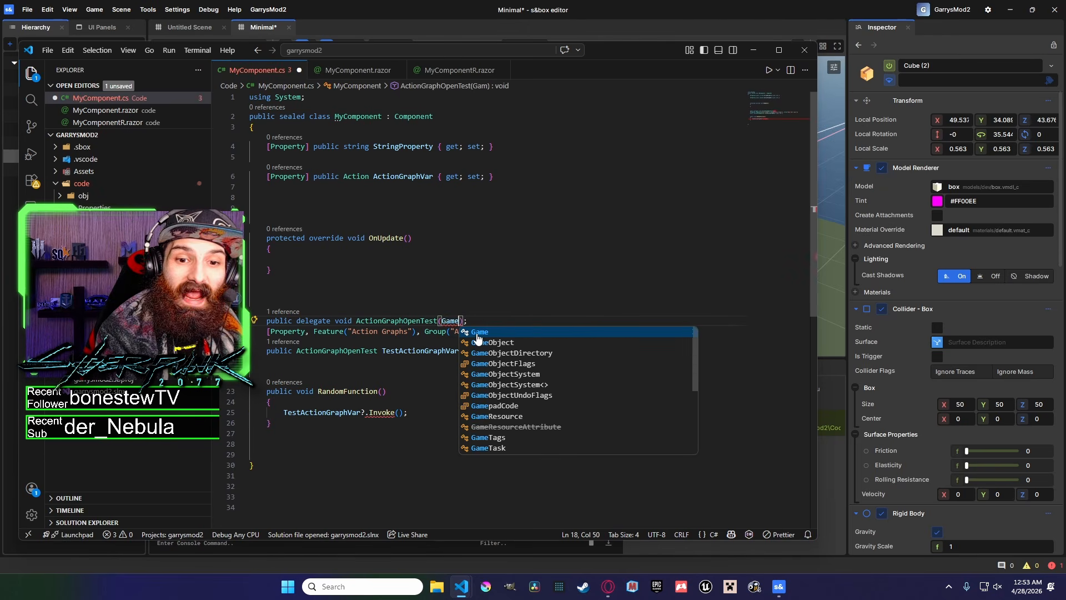
type("t")
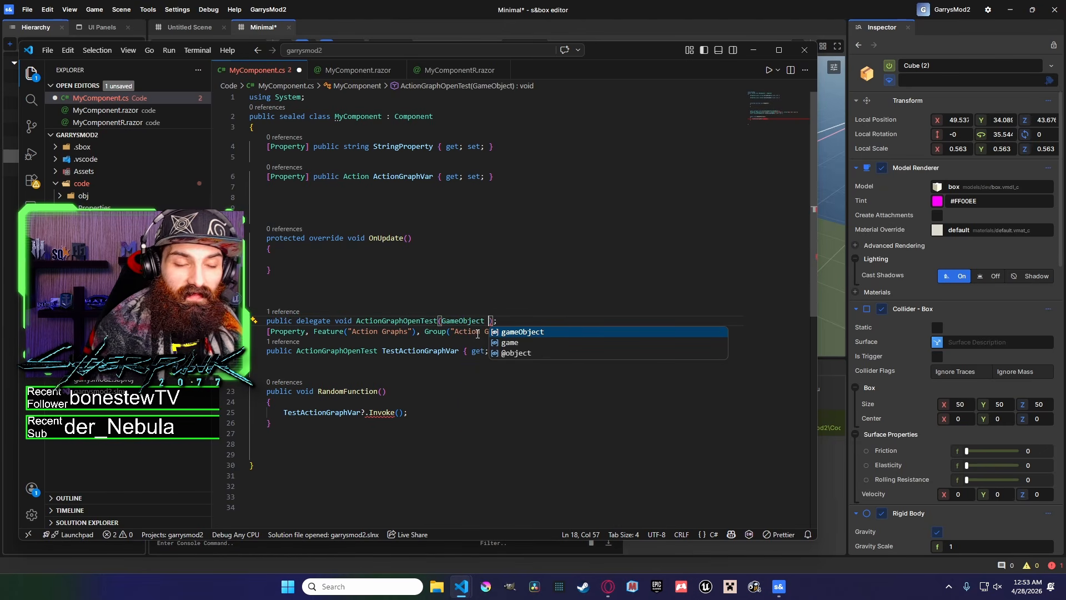
left_click_drag(632, 48, 761, 42)
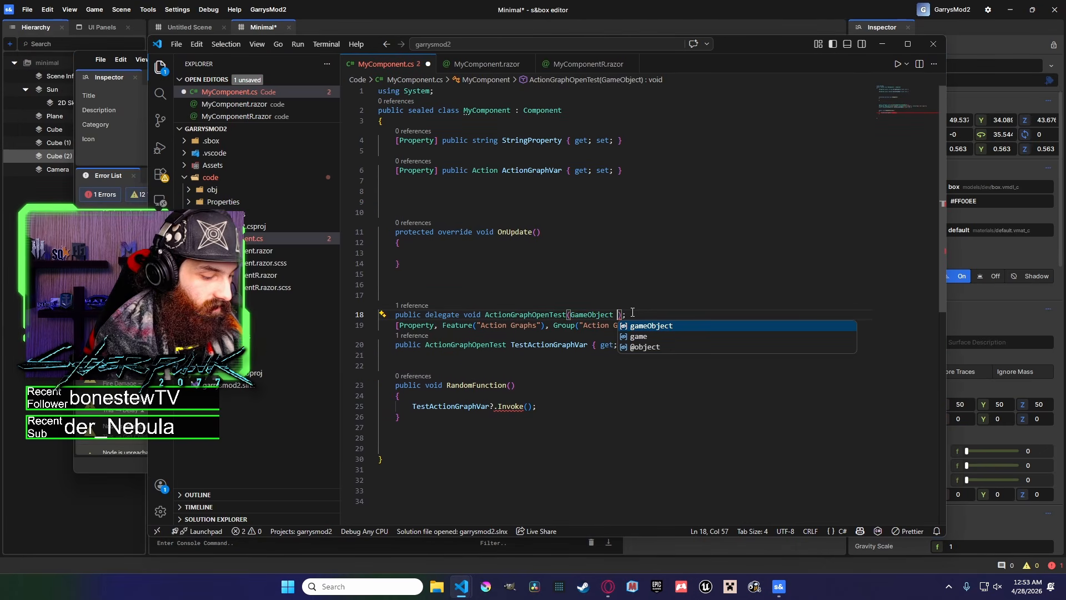
type("GameObjectName")
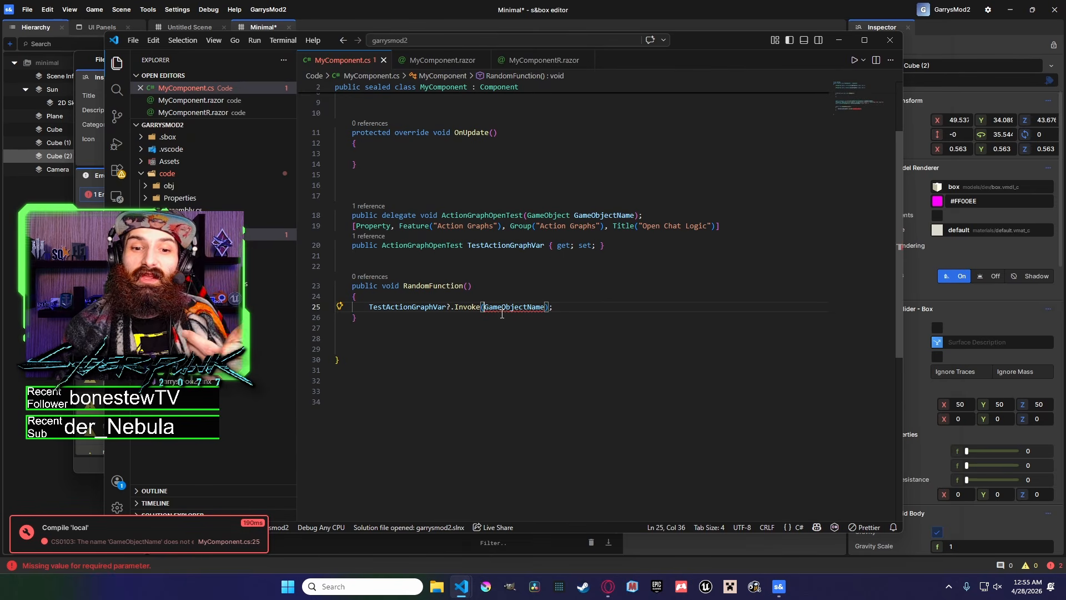
Duplicate the ActionGraphVar property line and turn it into a [Property] public GameObject GameObjectName property, then save.
scroll(502, 314, "up", 2)
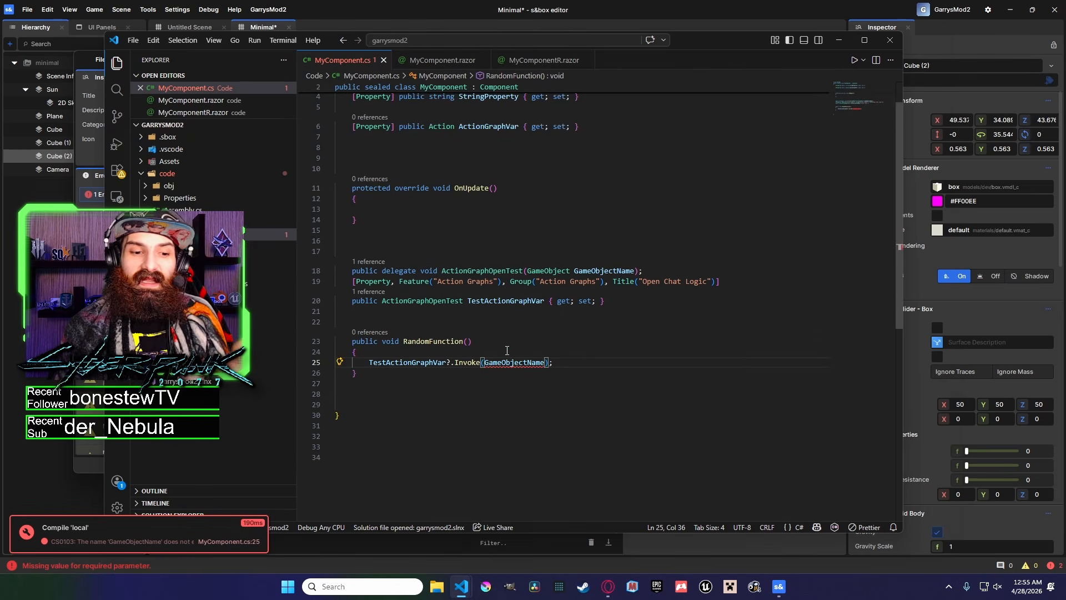
scroll(615, 302, "up", 1)
left_click(619, 167)
left_click_drag(619, 167, 309, 172)
key("ctrl+c")
left_click(635, 169)
key("Return")
key("ctrl+v")
double_click(604, 340)
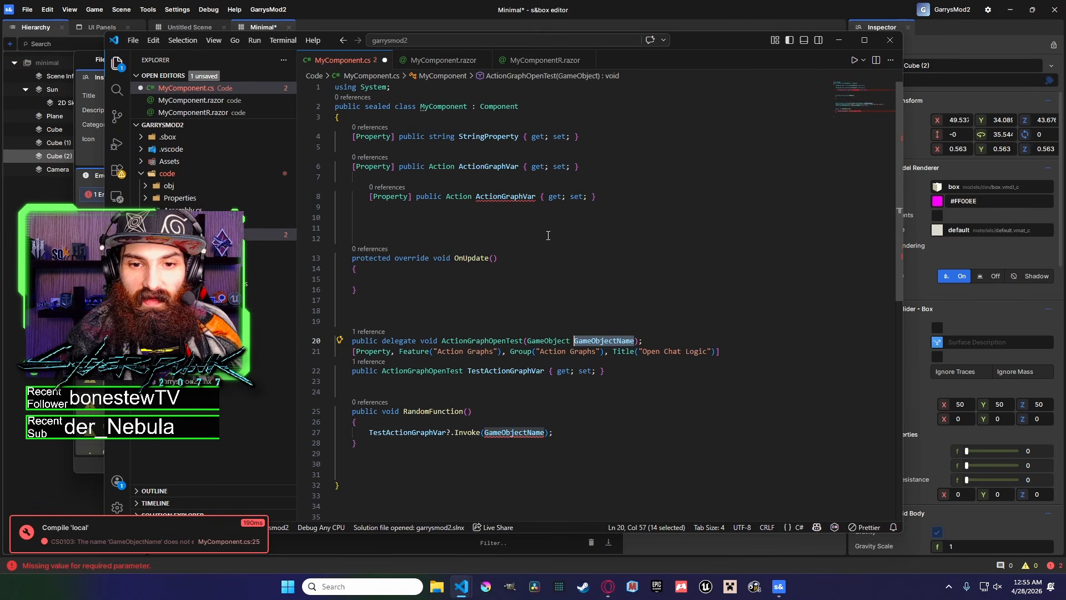
key("ctrl+c")
double_click(505, 196)
key("ctrl+v")
key("ctrl+s")
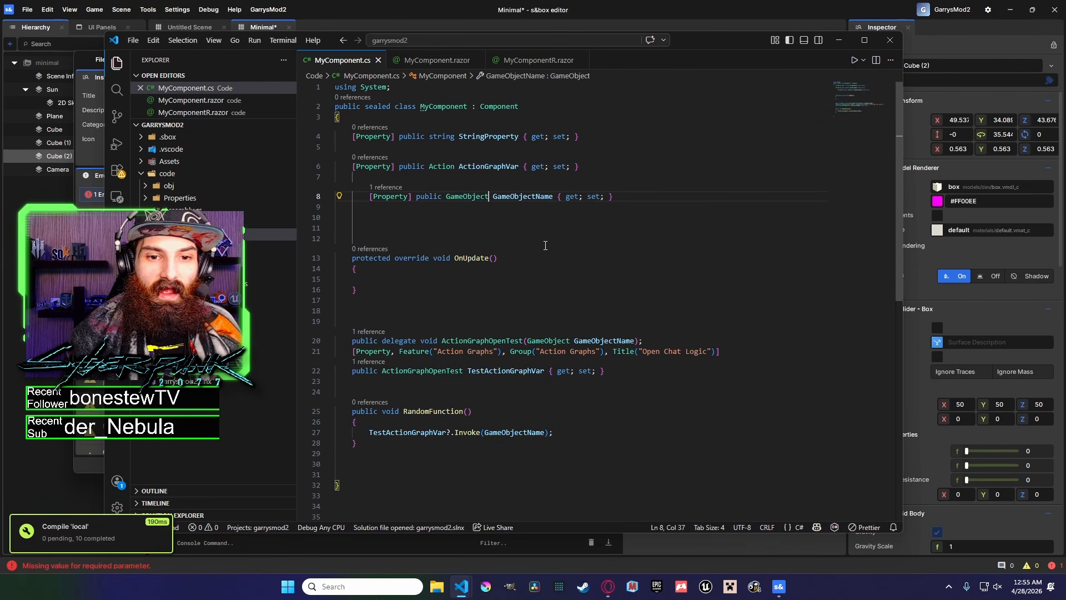
Fix the indentation of the GameObjectName property line and save MyComponent.cs.
left_click(371, 198)
key("BackSpace")
left_click_drag(351, 196, 587, 196)
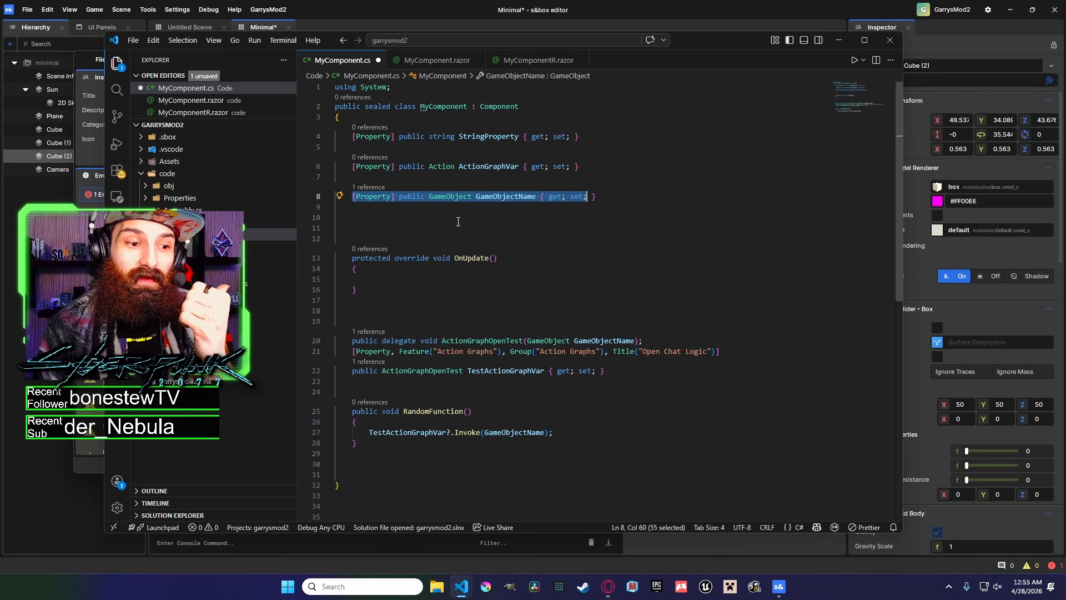
left_click(510, 230)
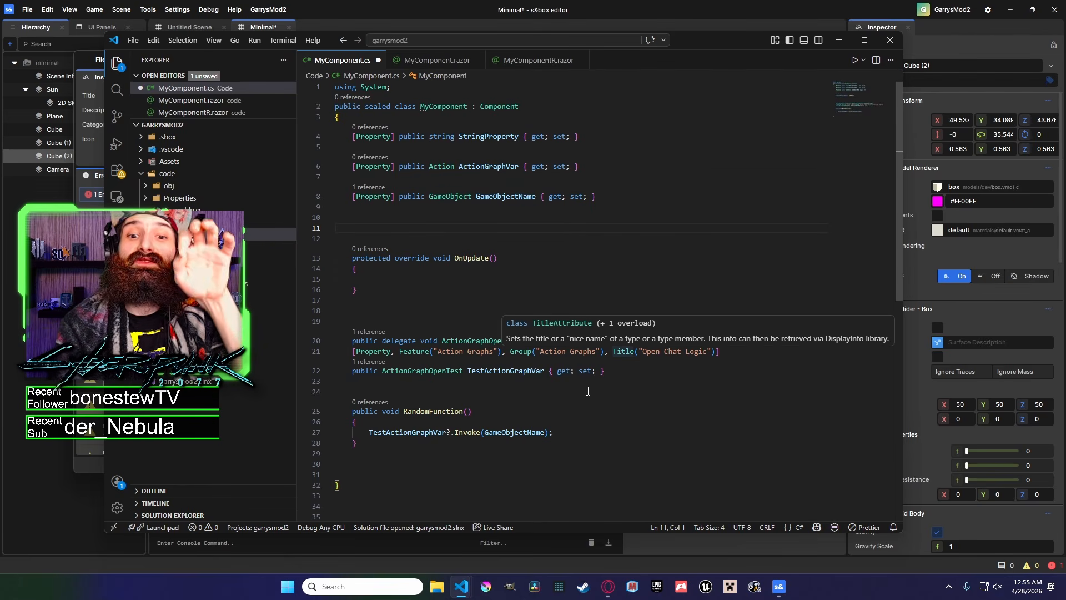
left_click(570, 411)
key("ctrl+s")
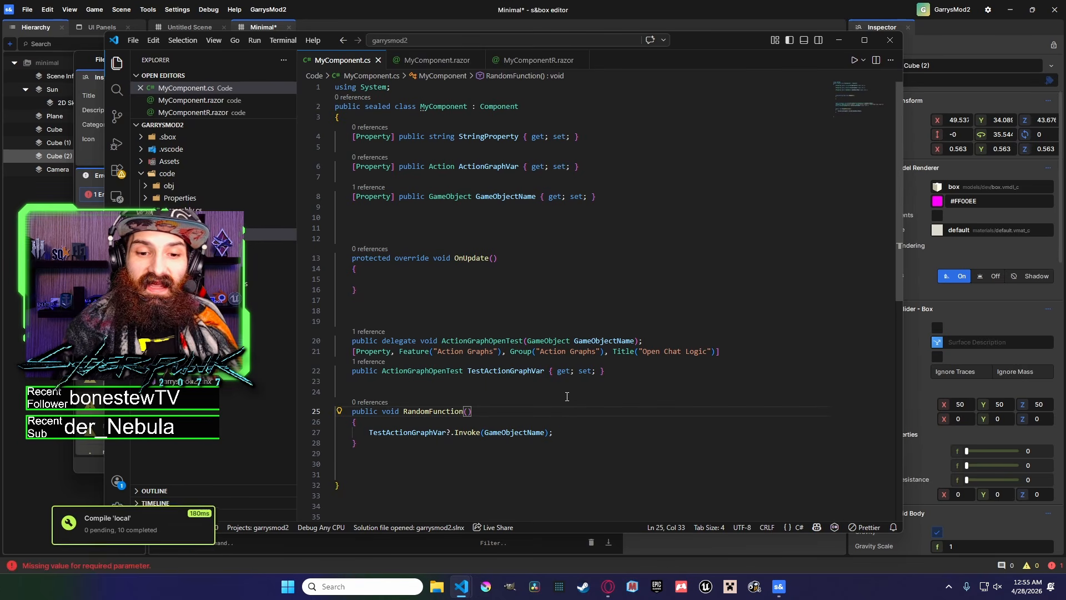
Close the Action Graph Var graph tab and the action graph editor window.
left_click(918, 317)
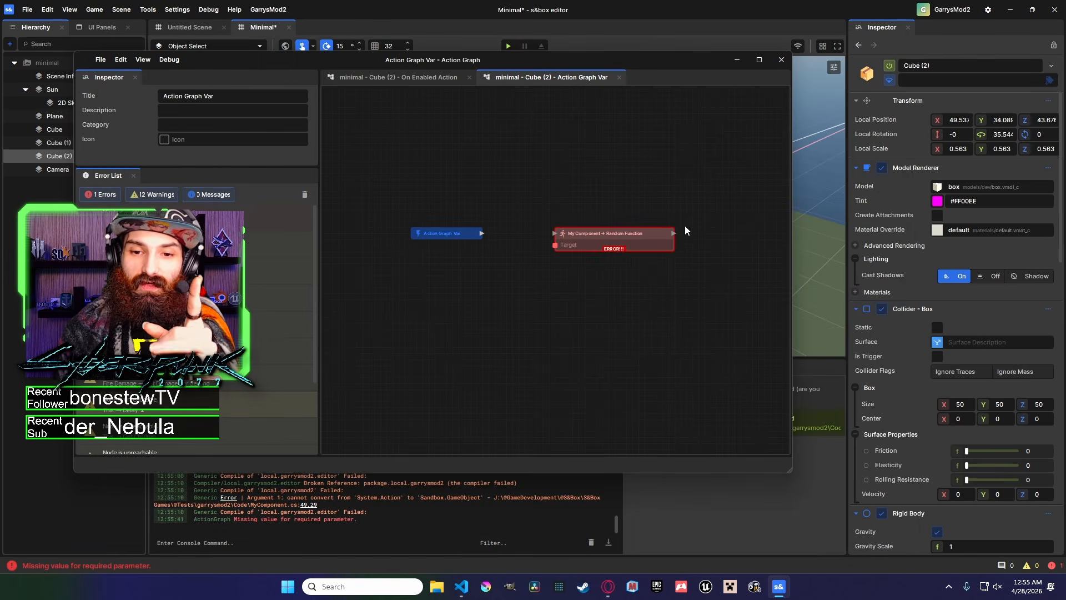
left_click(619, 77)
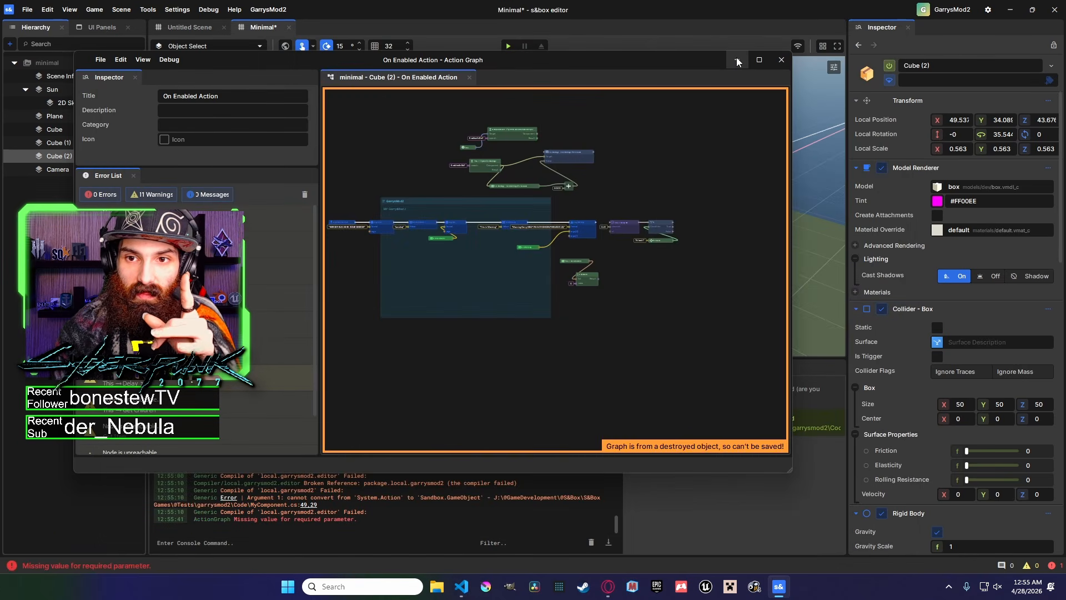
left_click(737, 59)
Add an Open Chat Logic action graph in the Action Graphs section of Cube (2)'s second My Component.
left_click_drag(1060, 202, 1042, 531)
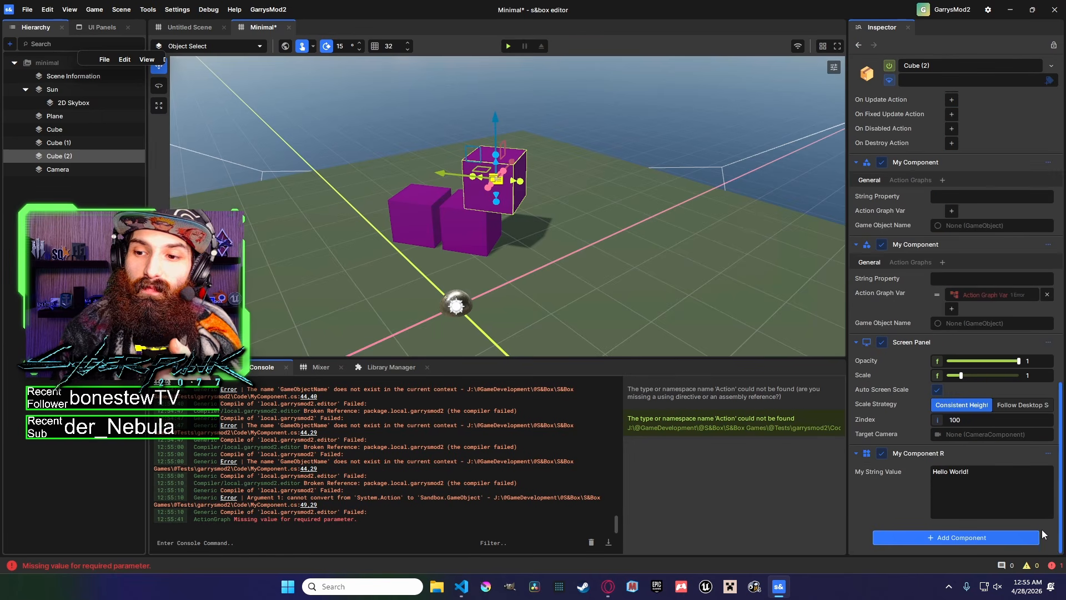
left_click(911, 262)
left_click(959, 324)
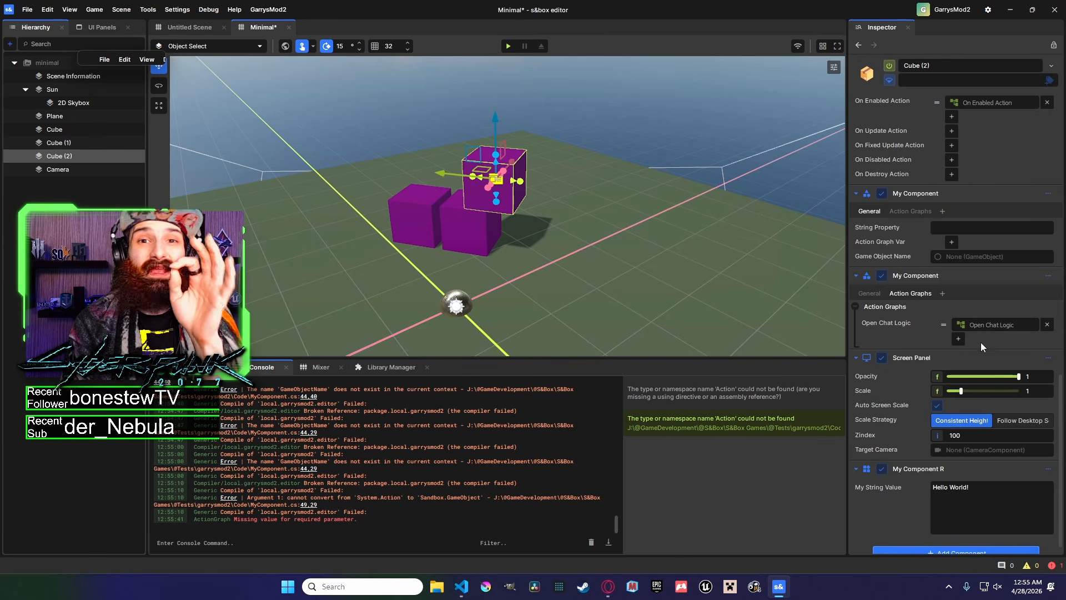
Delete the My Component → Random Function node from the Action Graph Var graph and save.
left_click(871, 294)
left_click(779, 586)
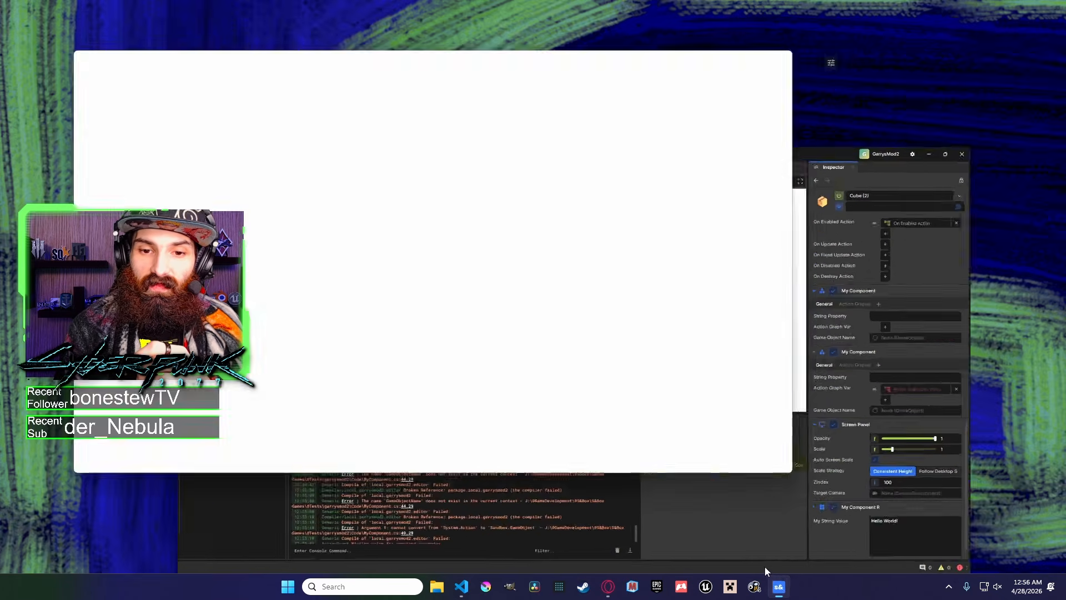
left_click_drag(460, 231, 433, 240)
left_click_drag(612, 270, 528, 206)
key("Delete")
key("ctrl+s")
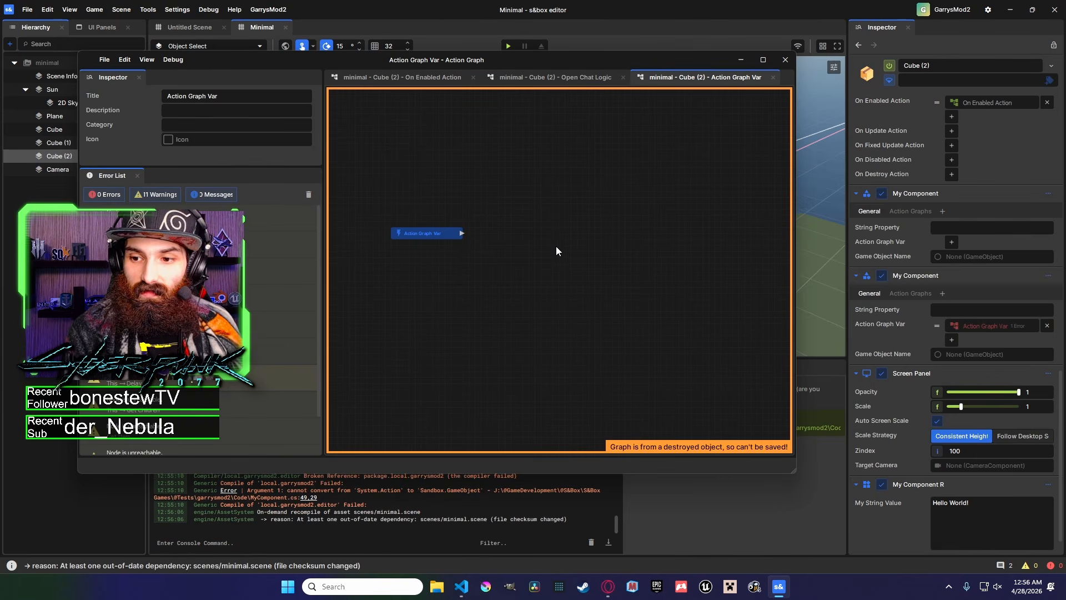
Open the Open Chat Logic action graph of Cube (2)'s second My Component and add another Open Chat Logic entry.
left_click(741, 59)
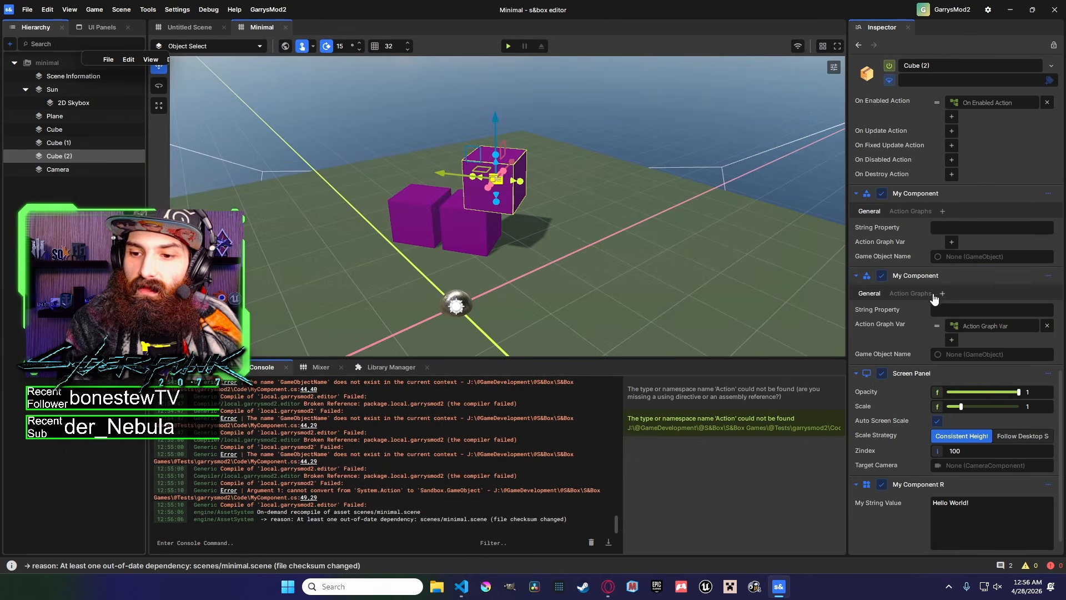
left_click(910, 293)
double_click(993, 327)
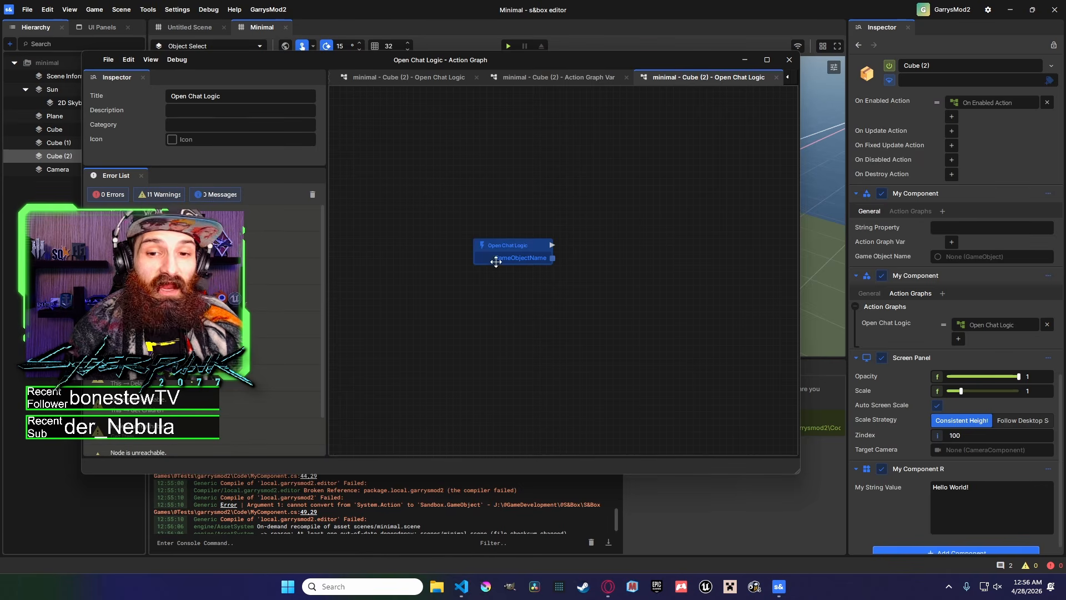
middle_click_drag(685, 361, 570, 364)
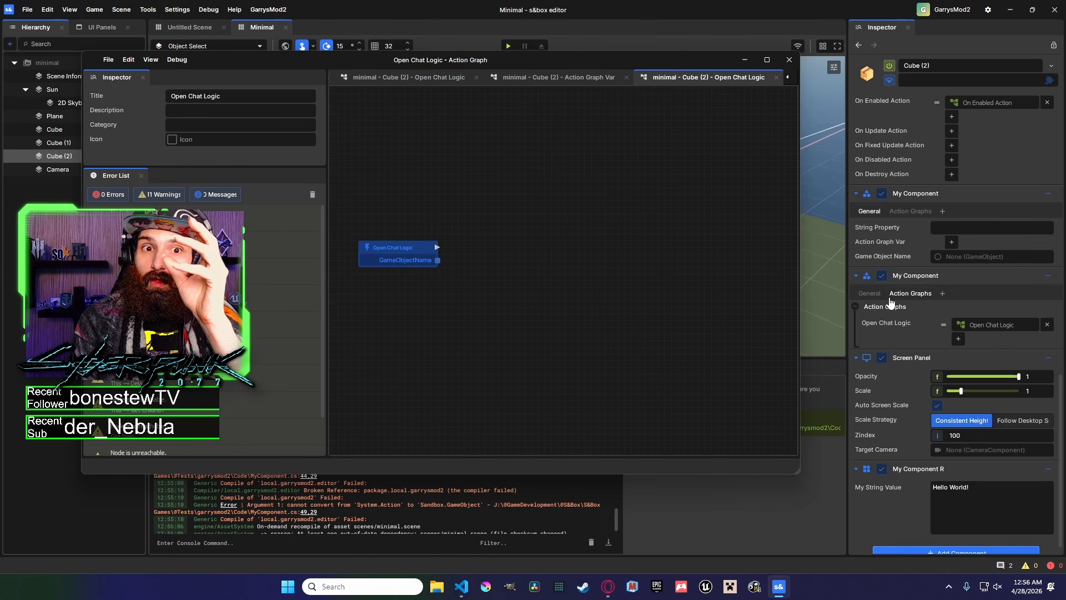
left_click(960, 339)
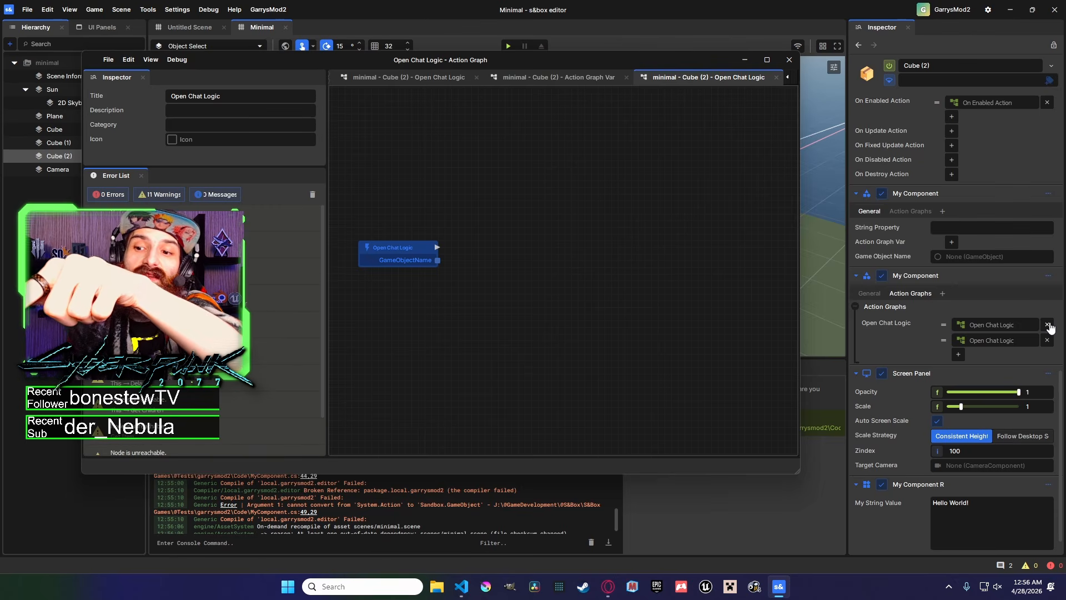
Drag a wire from the Open Chat Logic node's GameObjectName output, search the node list for inven, and cancel.
left_click_drag(439, 264, 507, 247)
left_click_drag(409, 247, 564, 245)
left_click(571, 228)
scroll(564, 238, "down", 4)
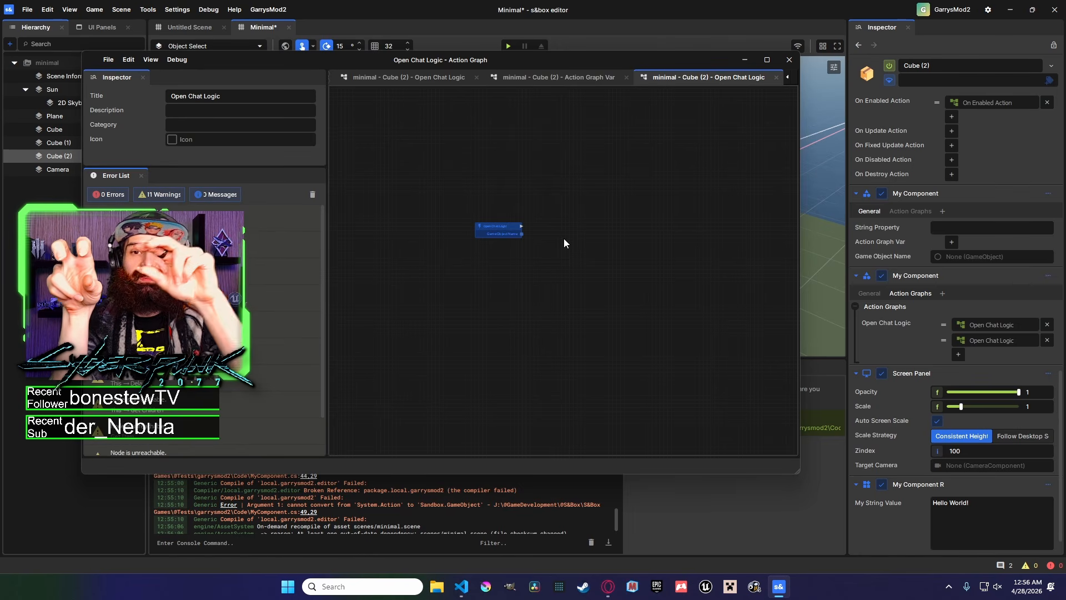
scroll(531, 246, "up", 1)
left_click_drag(518, 231, 557, 243)
left_click(578, 207)
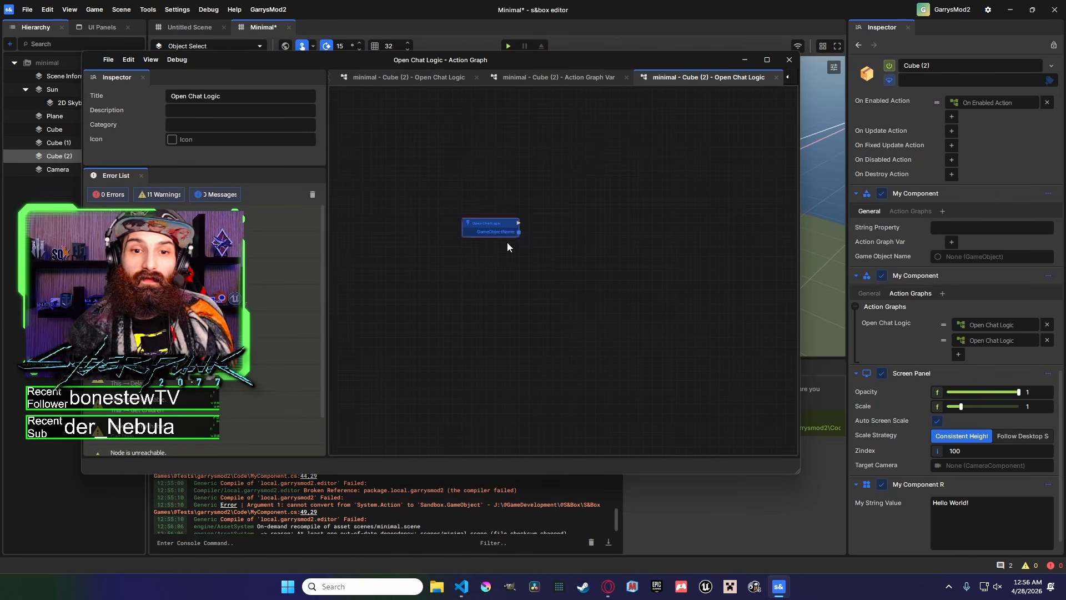
scroll(505, 235, "up", 2)
left_click_drag(497, 220, 581, 239)
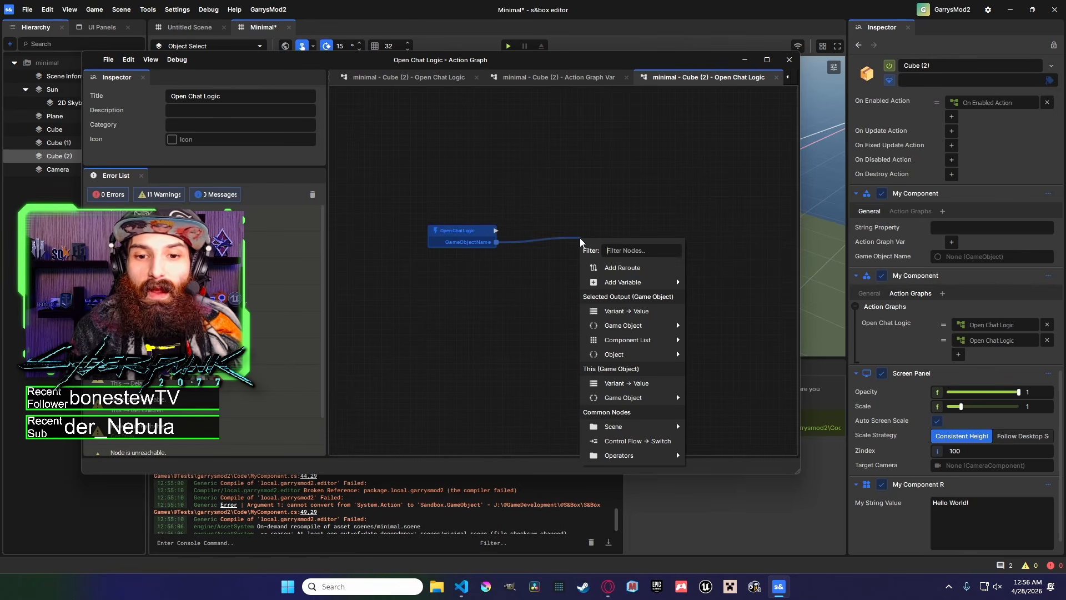
type("inven")
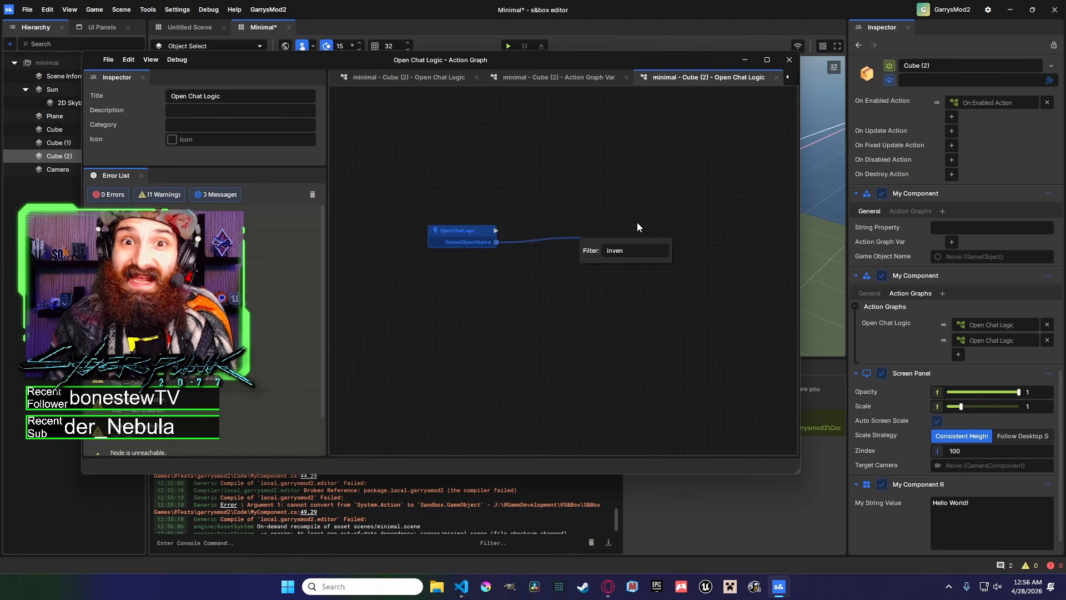
key("Escape")
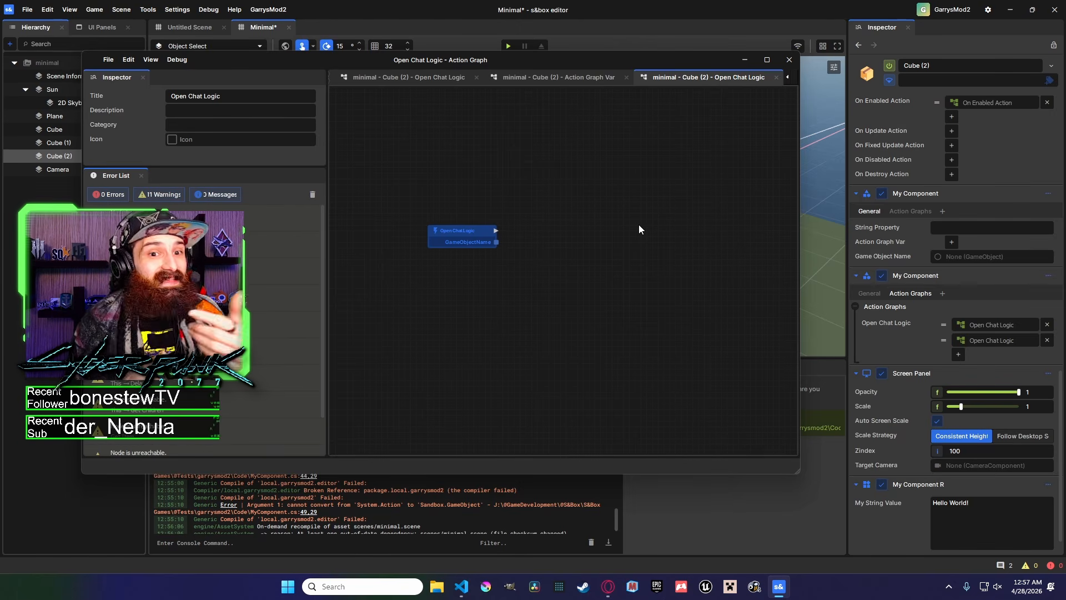
mouse_move(469, 236)
left_mouse_down()
mouse_move(489, 232)
mouse_move(458, 220)
left_mouse_up()
left_click(499, 243)
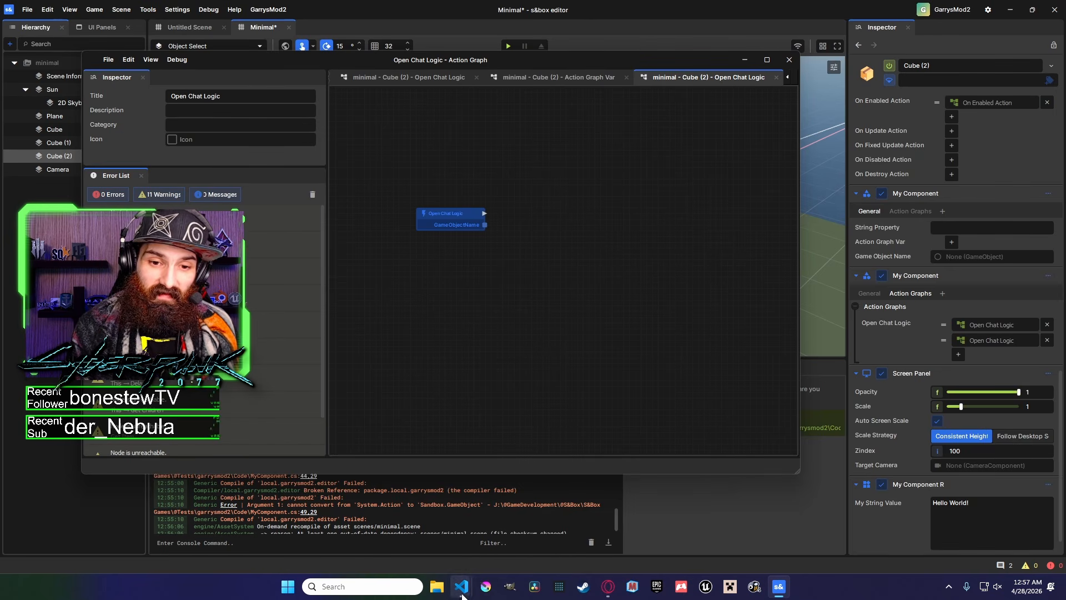
Switch back to MyComponent.cs and review the using directive and the TestActionGraphVar property attributes.
mouse_move(462, 587)
left_click(515, 541)
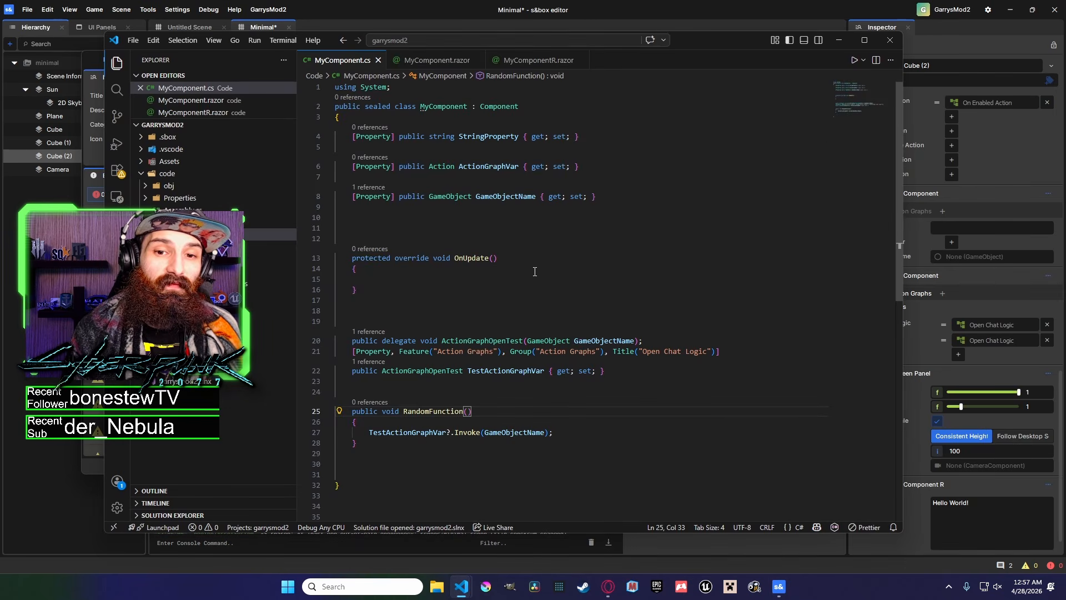
left_click(389, 228)
left_click_drag(394, 87, 335, 87)
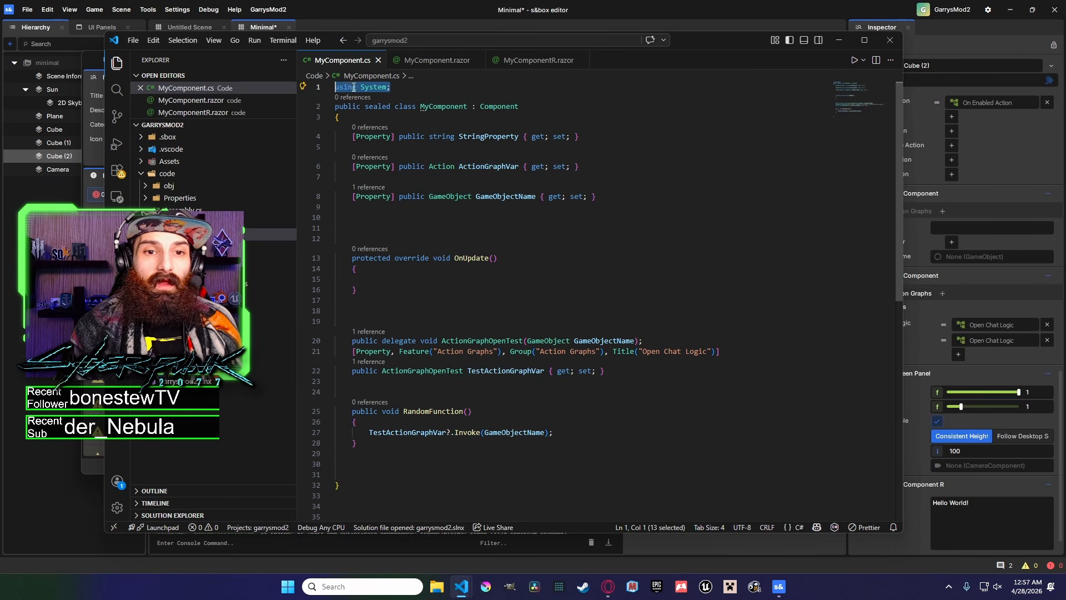
left_click(470, 88)
mouse_move(450, 171)
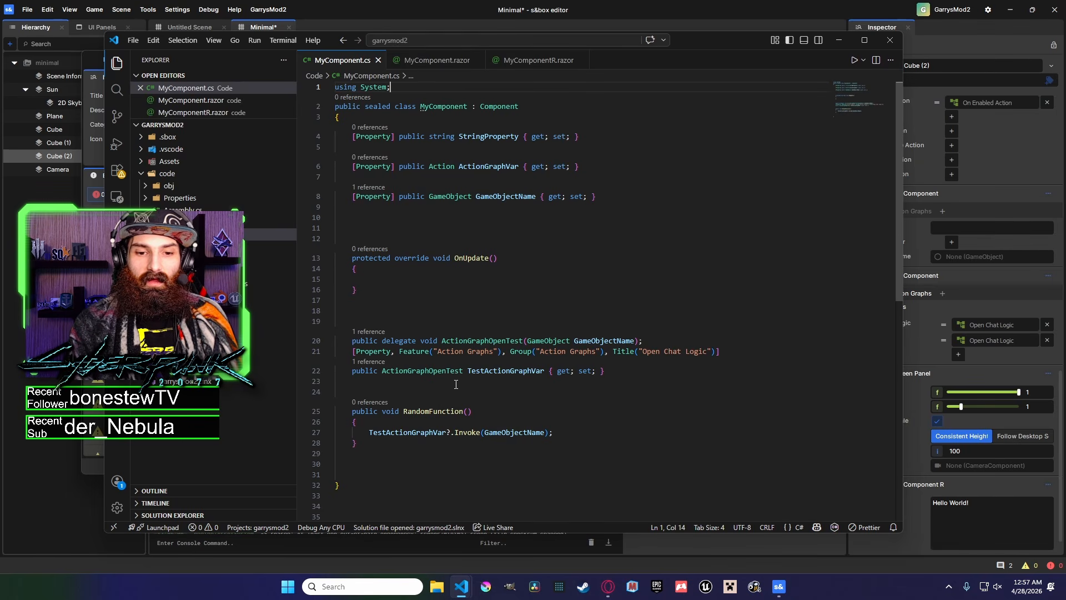
left_click_drag(628, 378, 557, 381)
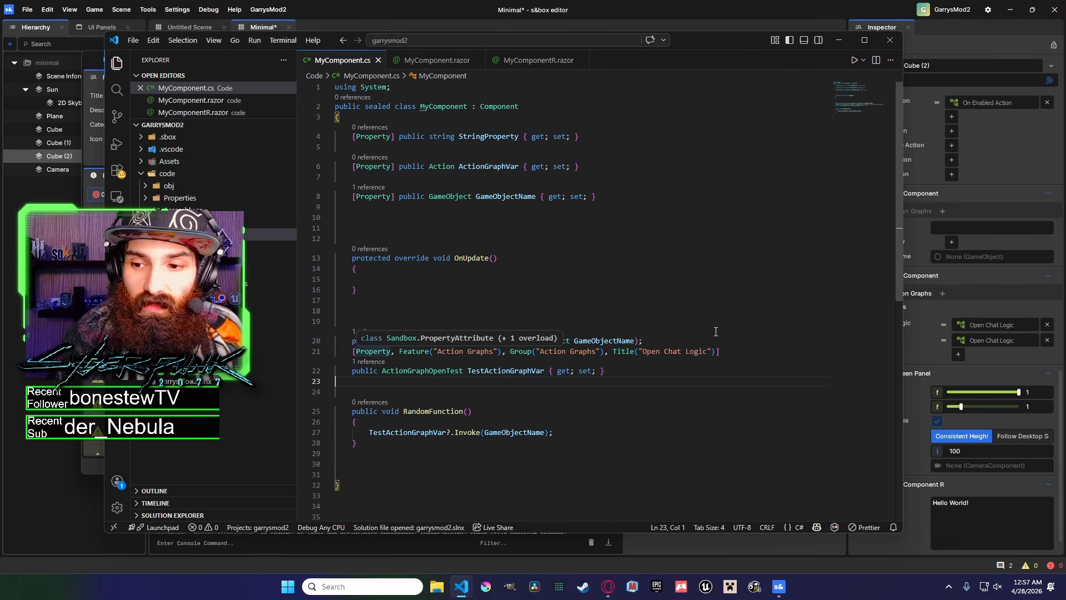
left_click_drag(705, 41, 621, 27)
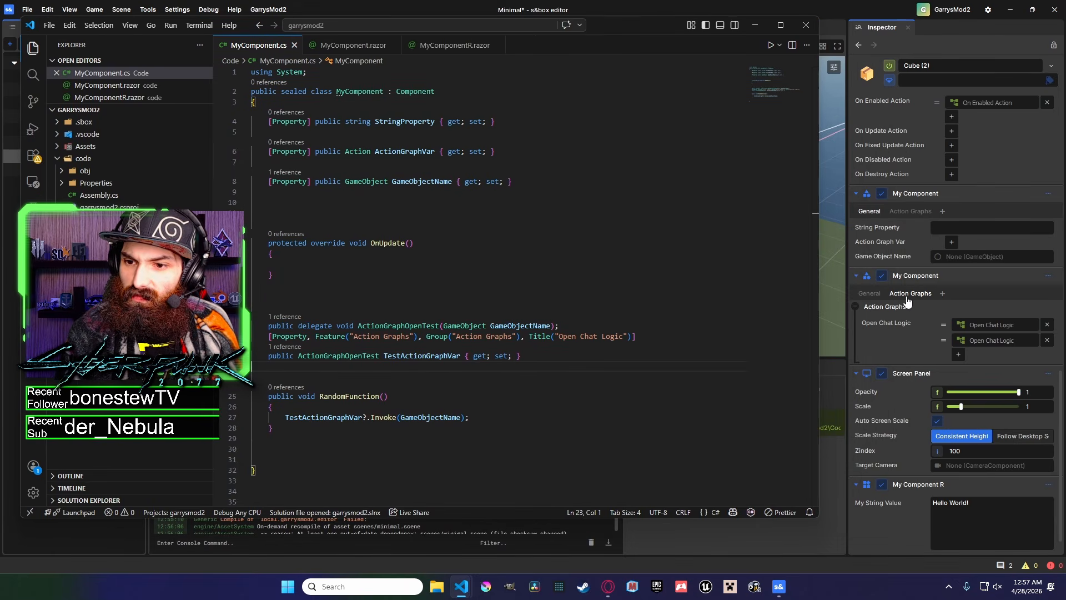
left_click(271, 337)
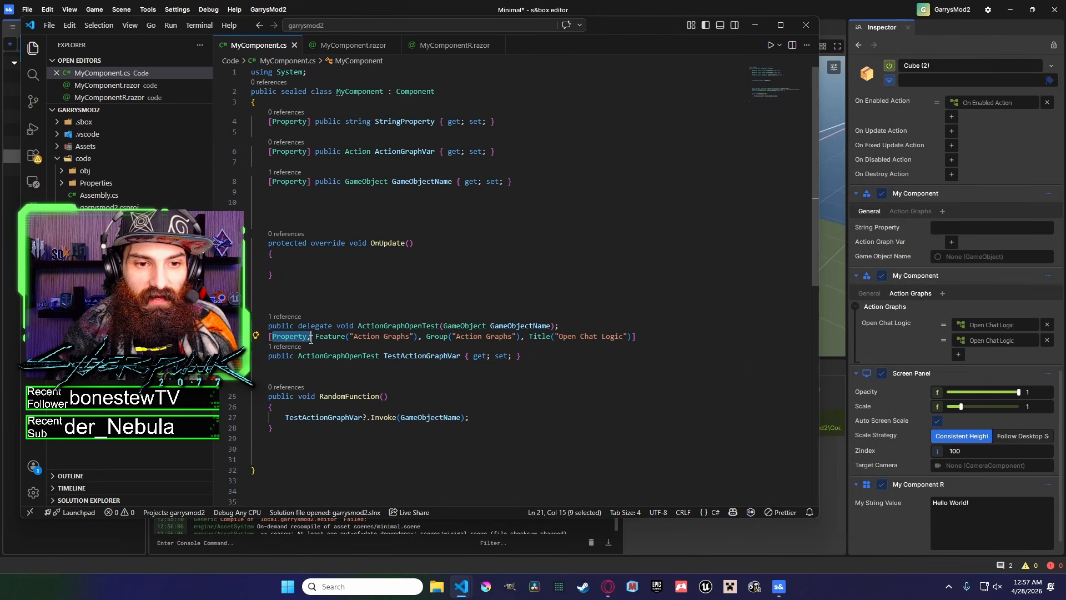
left_click_drag(318, 337, 625, 337)
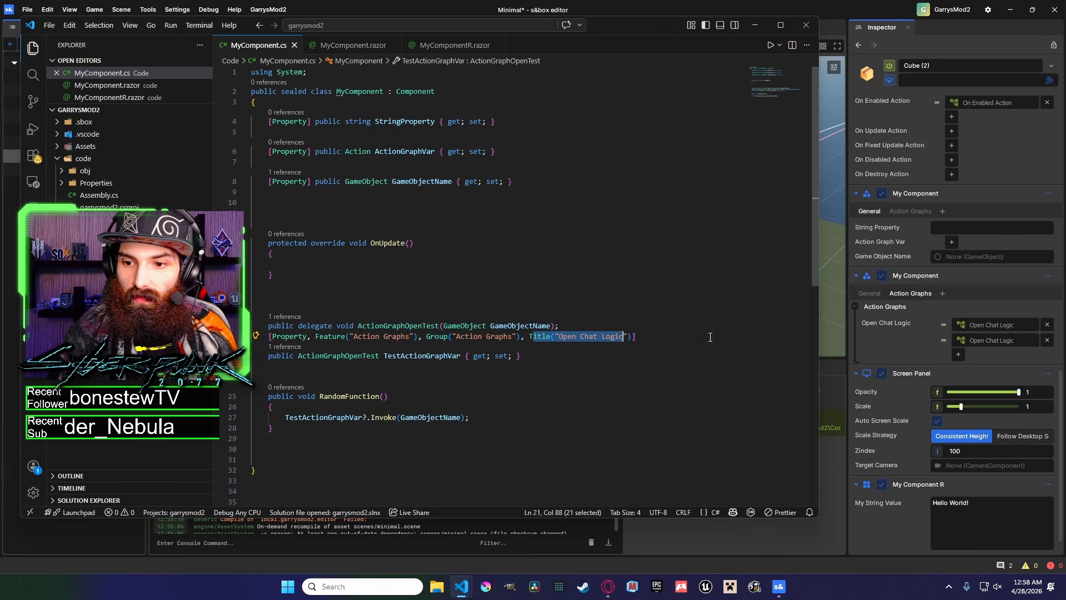
Compare the TestActionGraphVar and ActionGraphVar properties in code with the second My Component's General tab in the inspector.
left_click(883, 324)
left_click(465, 587)
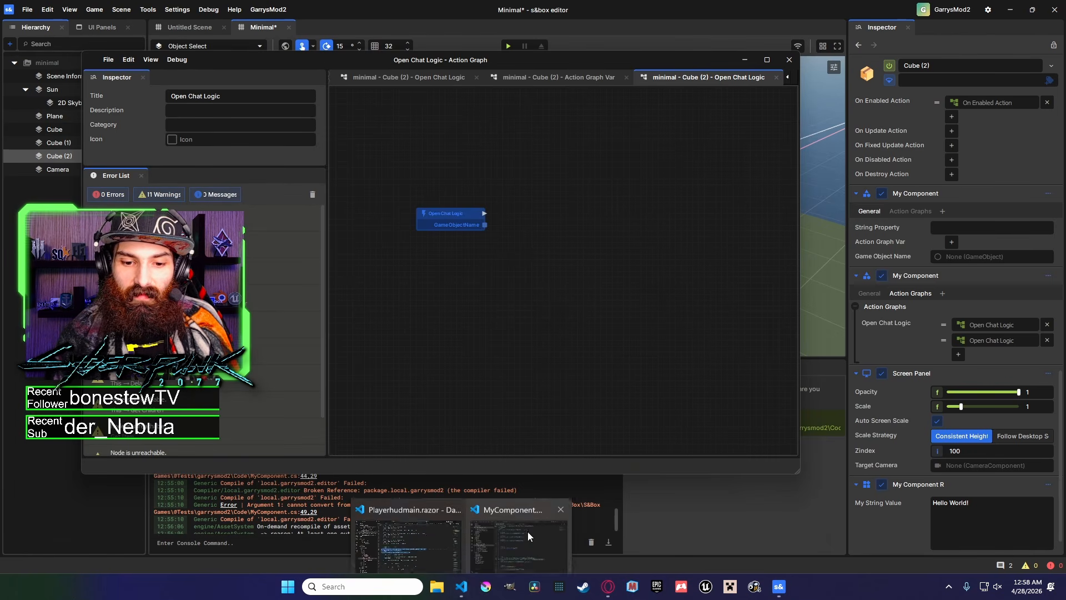
left_click(524, 539)
left_click(482, 367)
left_click_drag(461, 356, 384, 356)
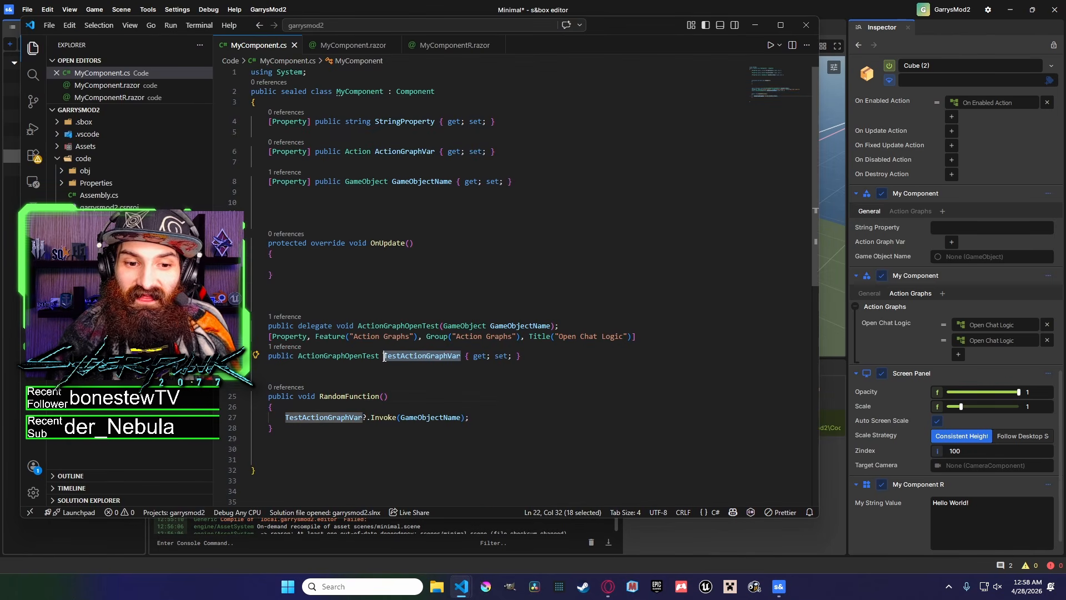
left_click(871, 295)
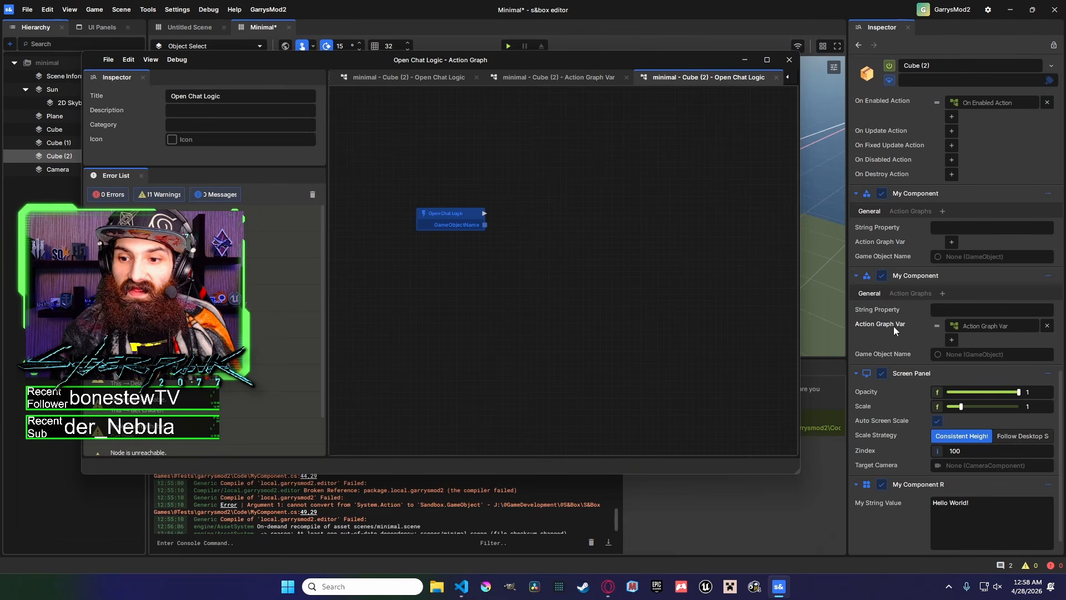
left_click(462, 587)
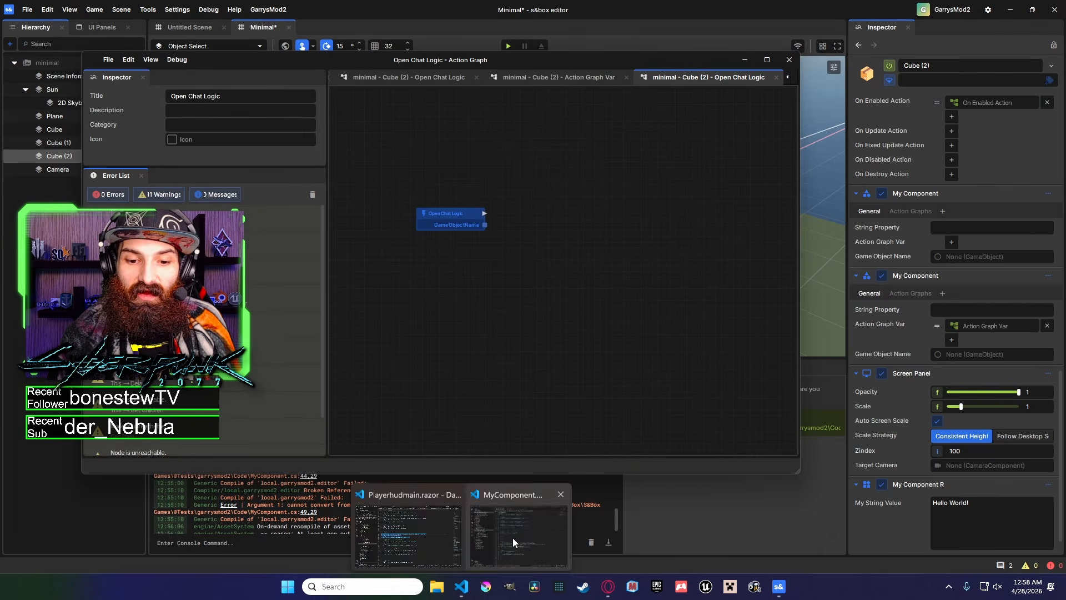
left_click(513, 537)
double_click(405, 152)
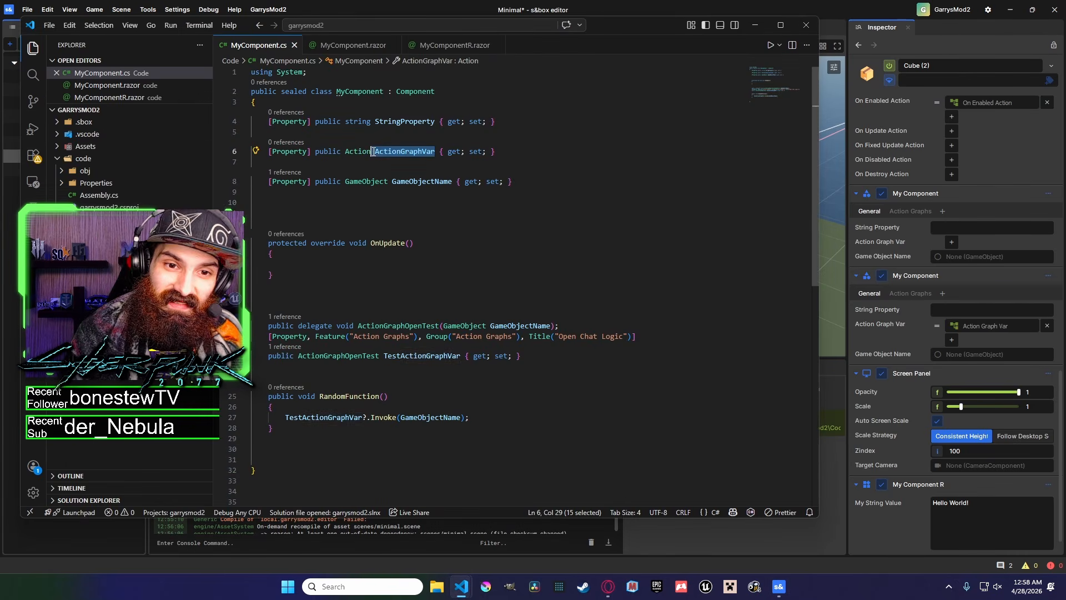
left_click(561, 297)
left_click_drag(632, 338, 531, 342)
key("ctrl+c")
left_click(305, 156)
key("ctrl+v")
key("ctrl+z")
type(",")
key("ctrl+v")
left_click(313, 152)
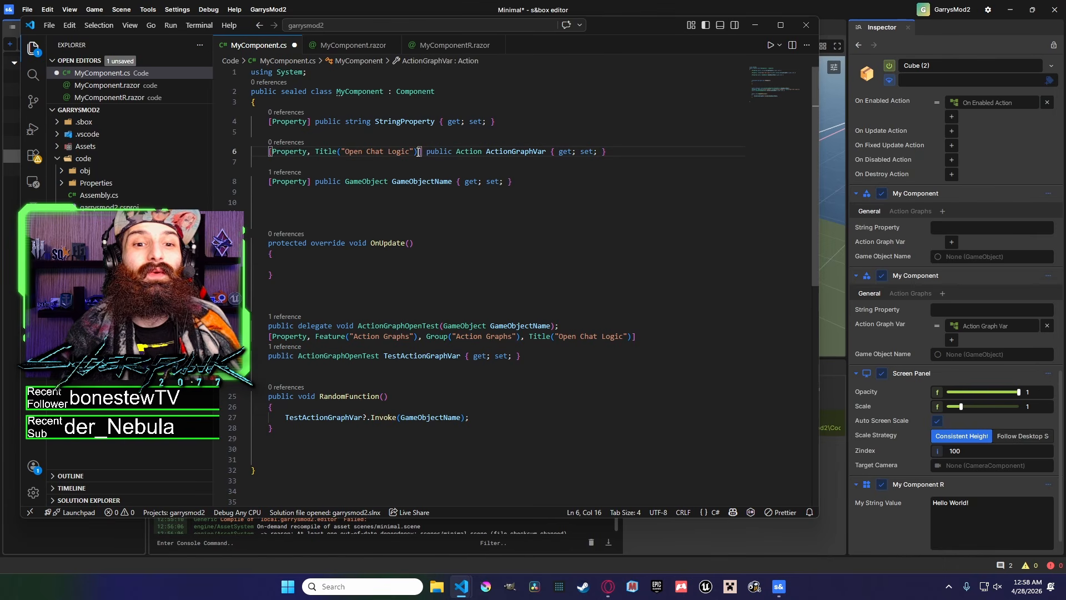
left_click_drag(411, 152, 341, 152)
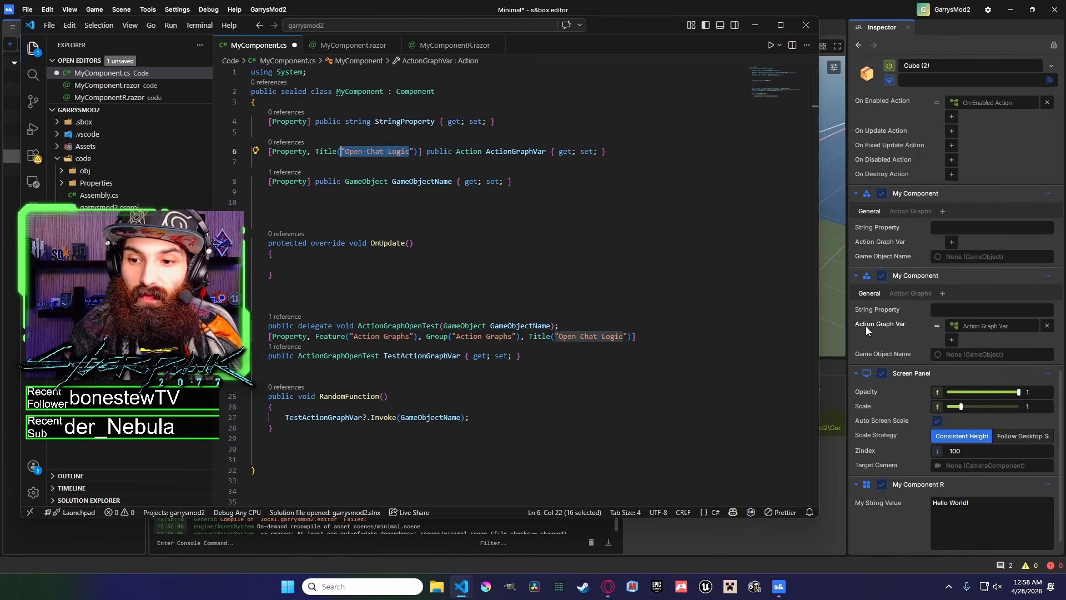
left_click_drag(417, 154, 307, 152)
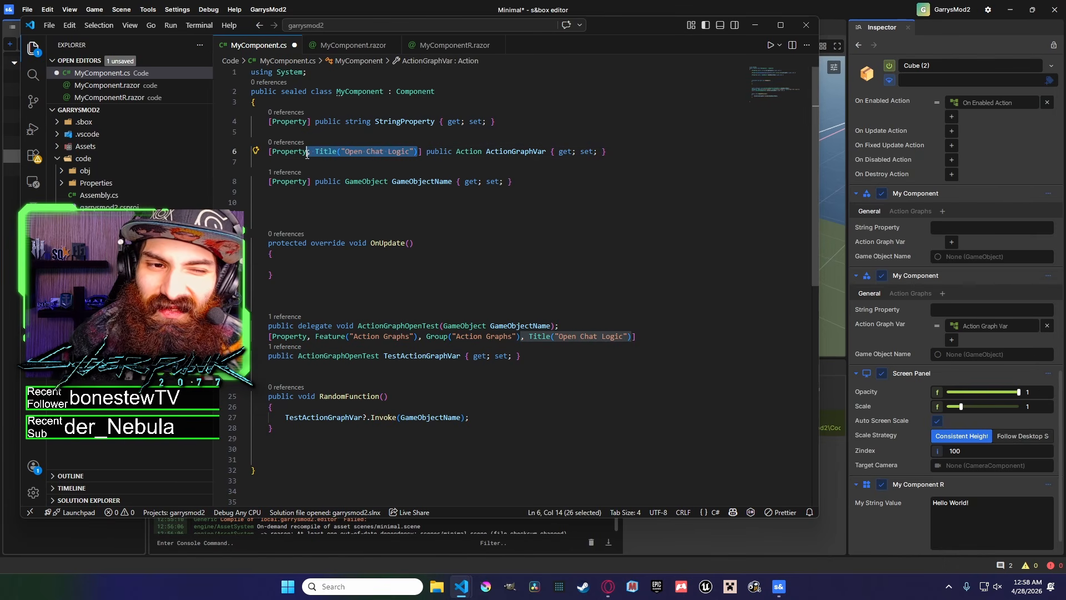
key("BackSpace")
Examine TestActionGraphVar's Feature and Group attributes against the second My Component's Action Graphs tab and group.
left_click(442, 324)
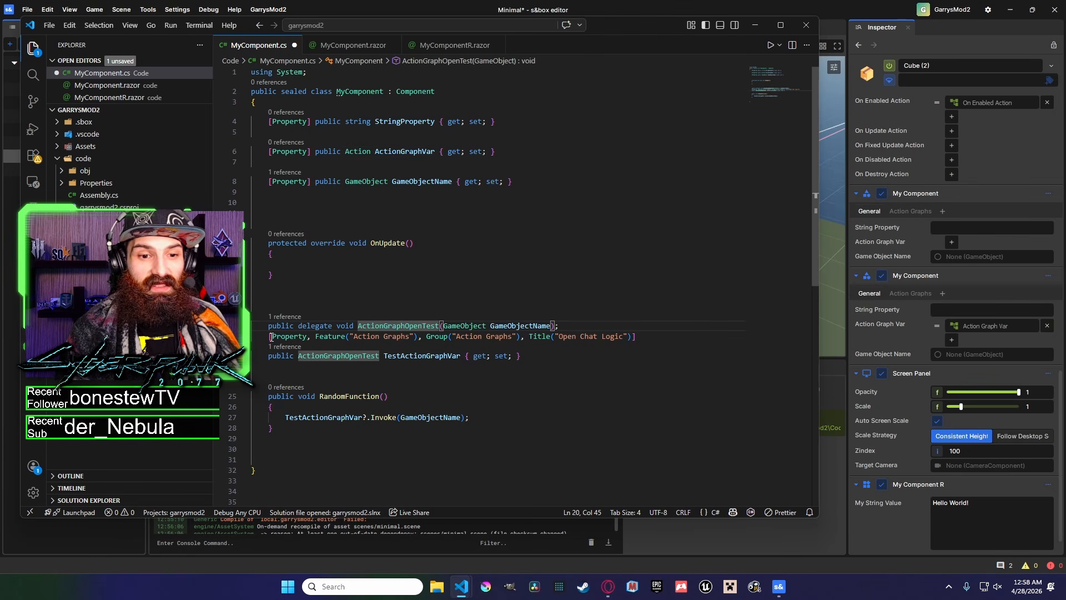
left_click_drag(272, 337, 512, 337)
left_click(317, 336)
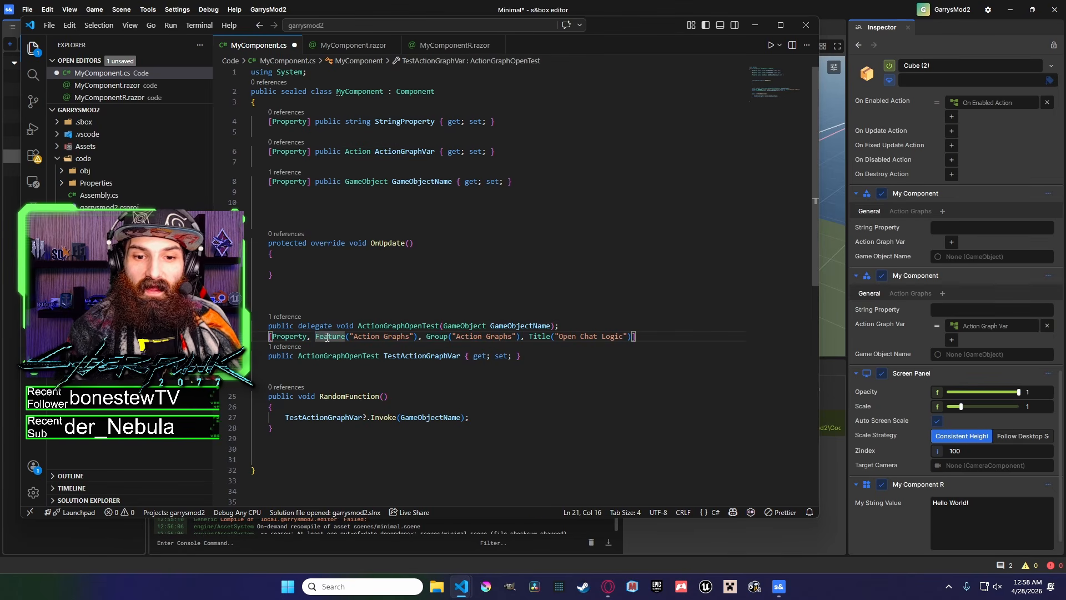
left_click(911, 293)
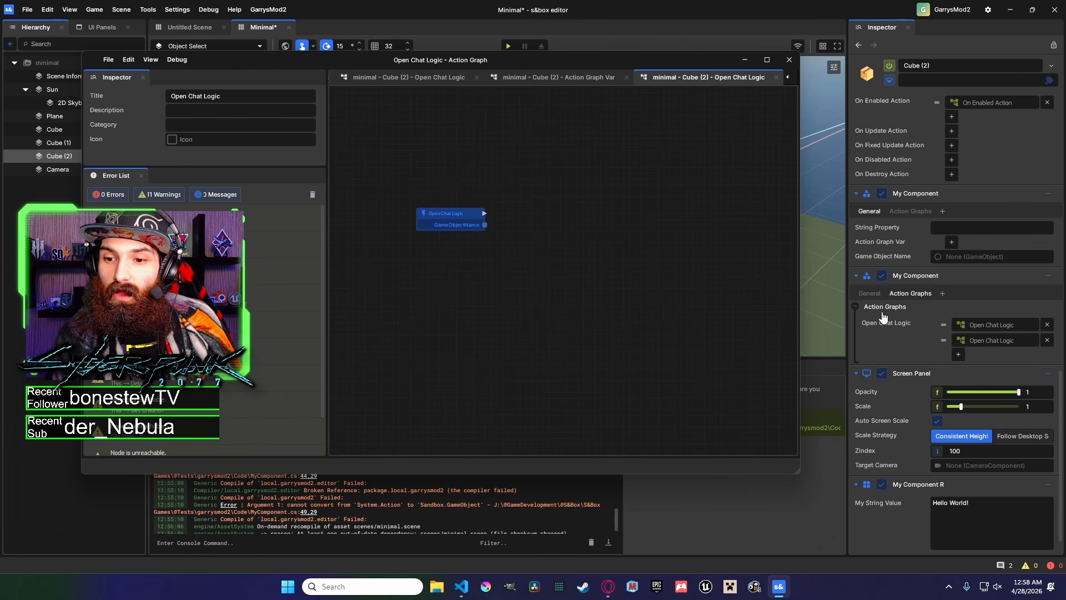
left_click(855, 308)
left_click(855, 326)
left_click(856, 326)
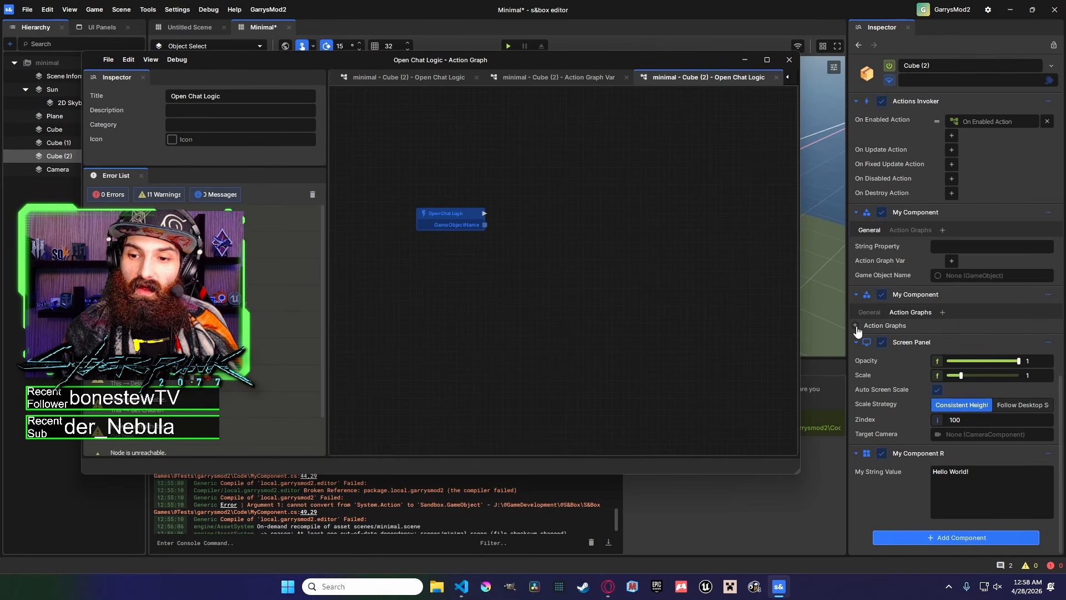
left_click(856, 326)
left_click(855, 327)
left_click(869, 312)
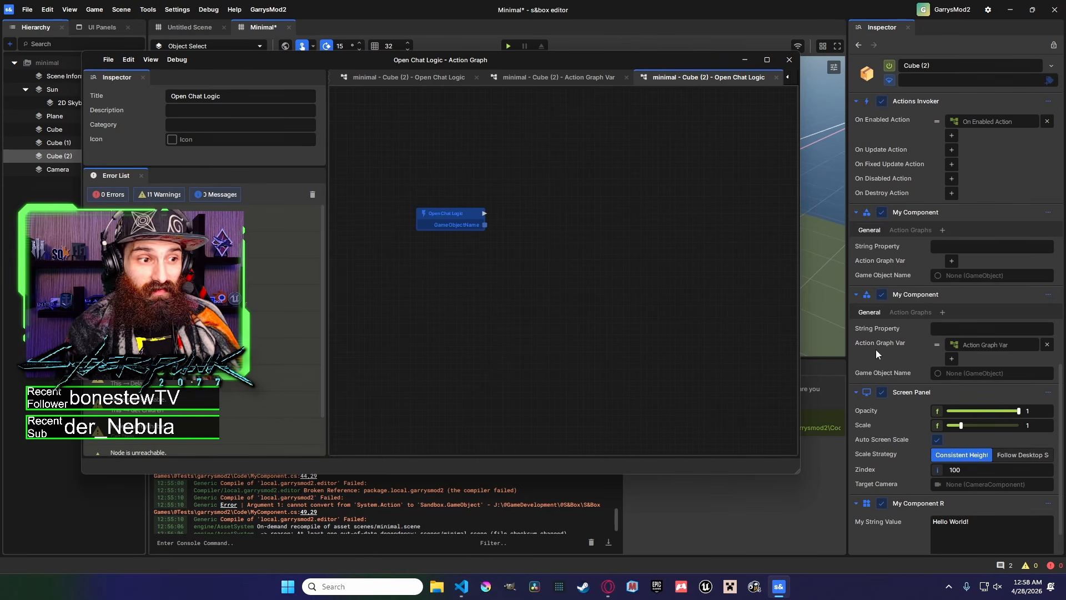
left_click(911, 312)
left_click(855, 326)
left_click(856, 327)
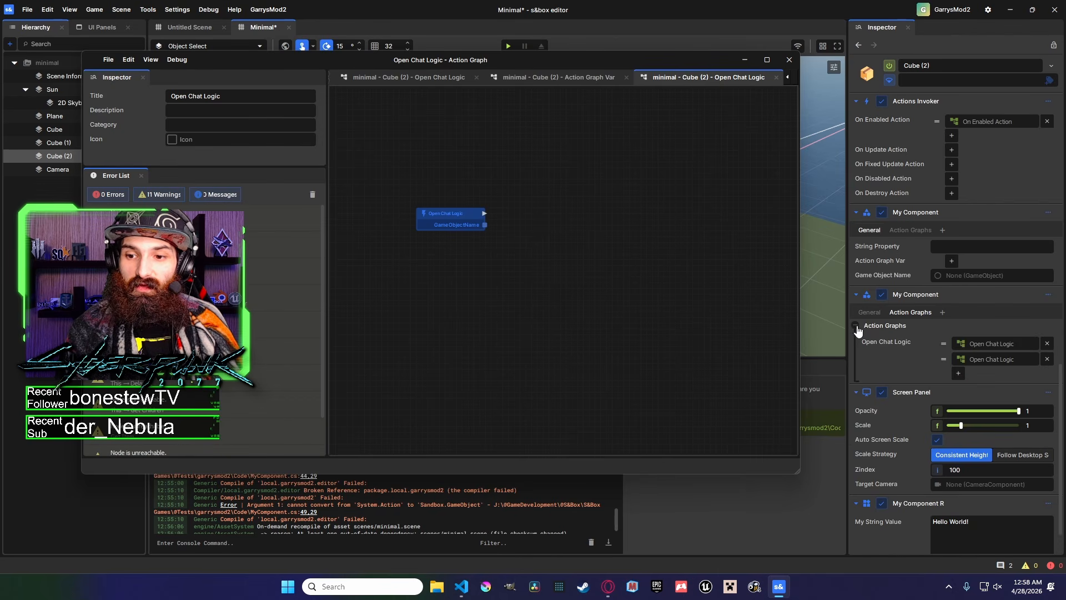
left_click(856, 326)
mouse_move(468, 589)
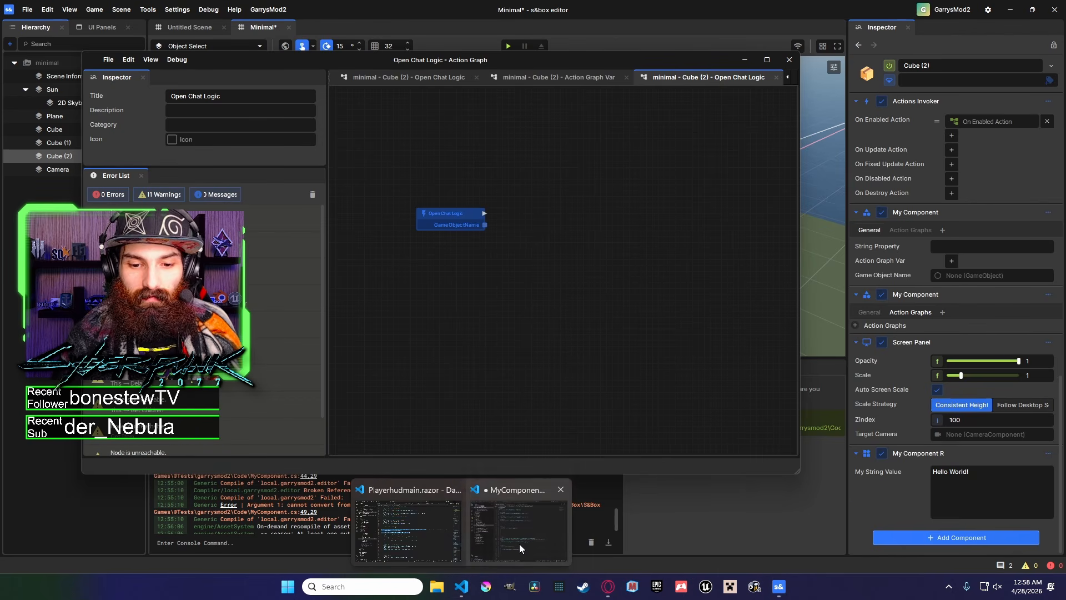
left_click(519, 544)
left_click(362, 336)
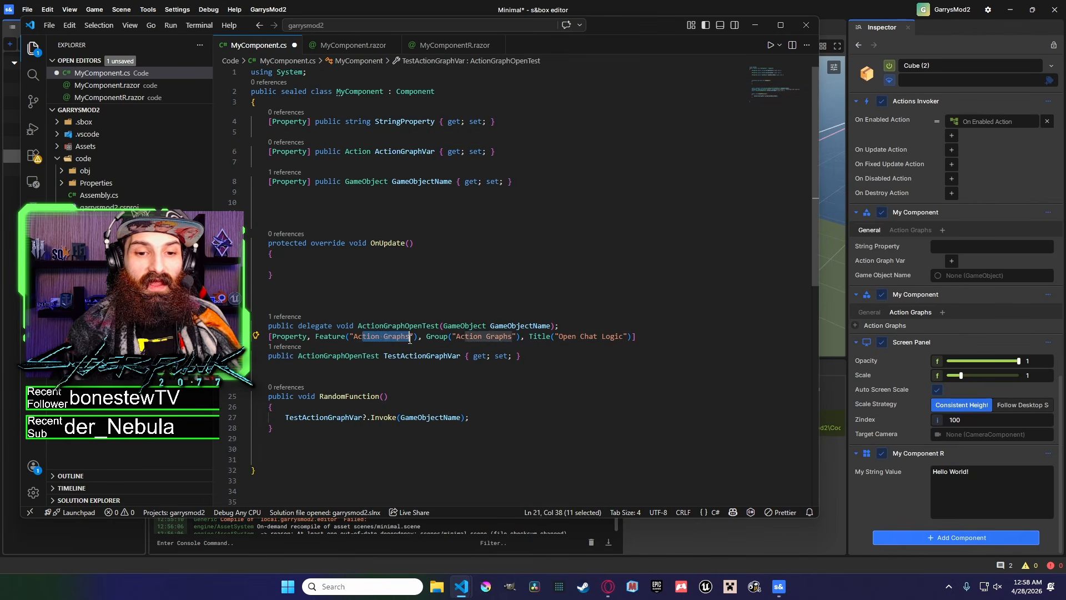
left_click_drag(321, 336, 393, 336)
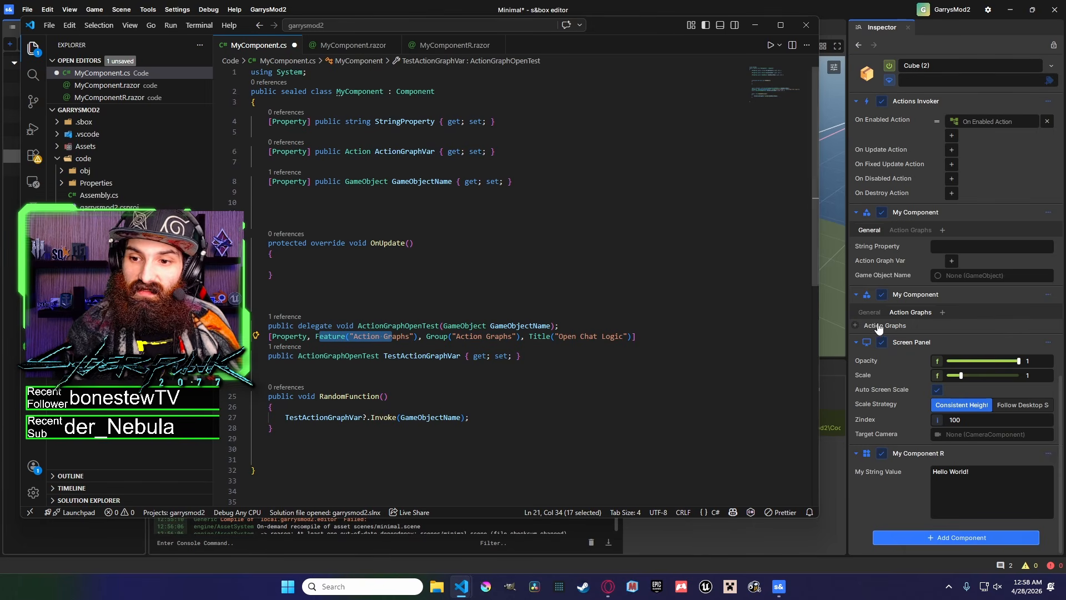
left_click(877, 327)
mouse_move(469, 579)
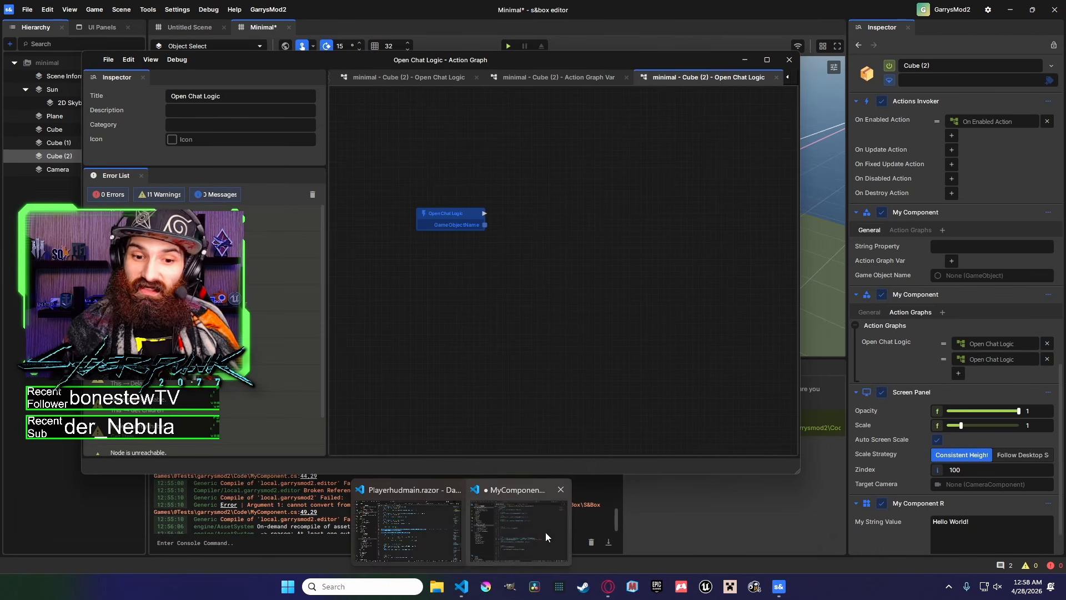
left_click(517, 557)
left_click(541, 326)
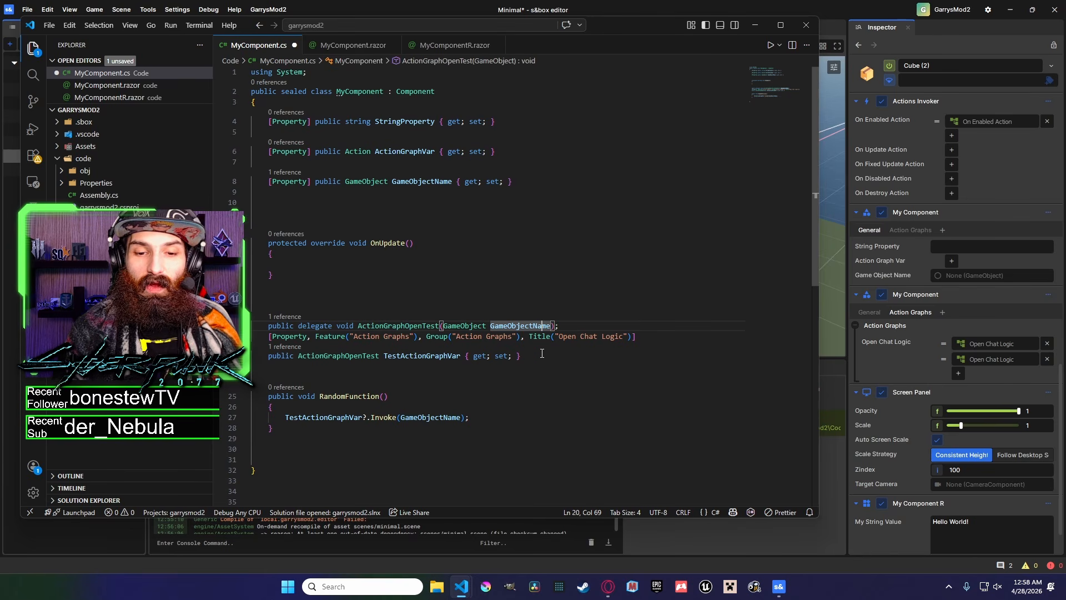
Give the GameObjectName property the same Feature("Action Graphs"), Group("Action Graphs") and Title("Open Chat Logic") attributes and save.
left_click_drag(632, 337, 316, 336)
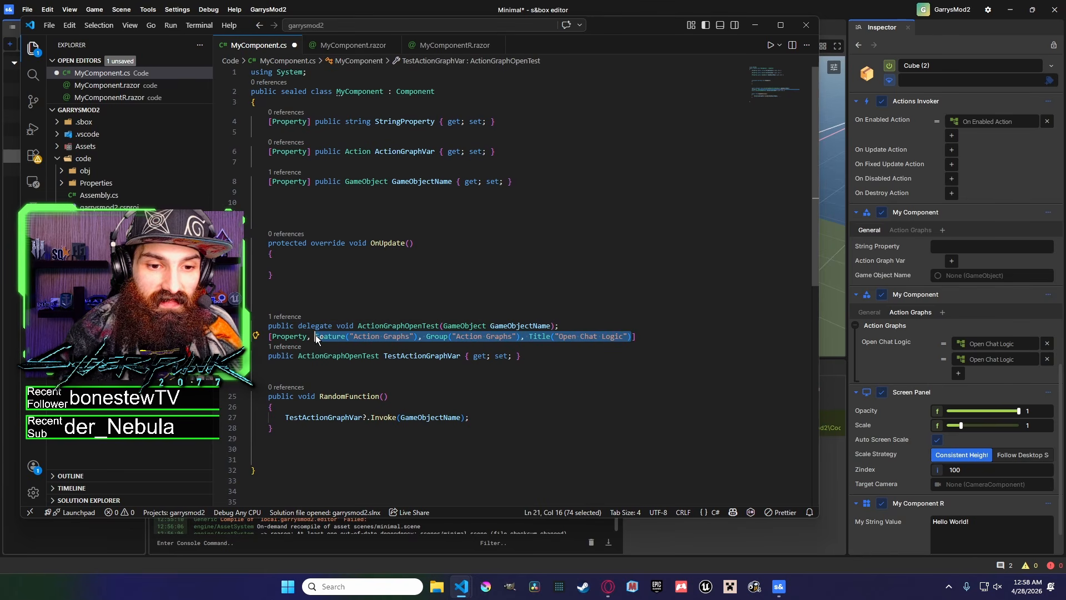
key("ctrl+c")
left_click(309, 182)
key("ctrl+v")
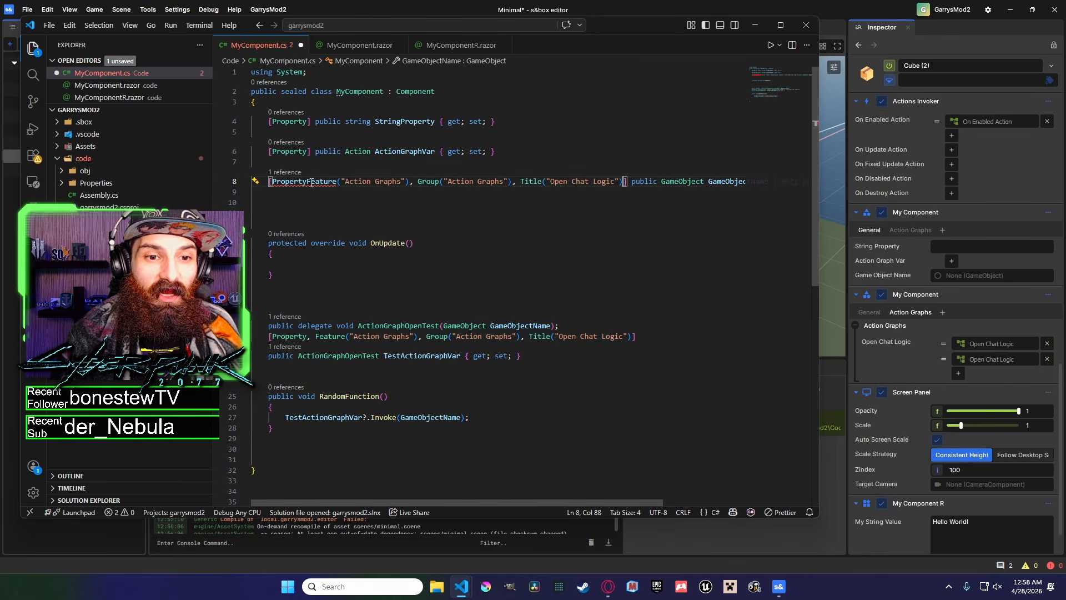
type(",")
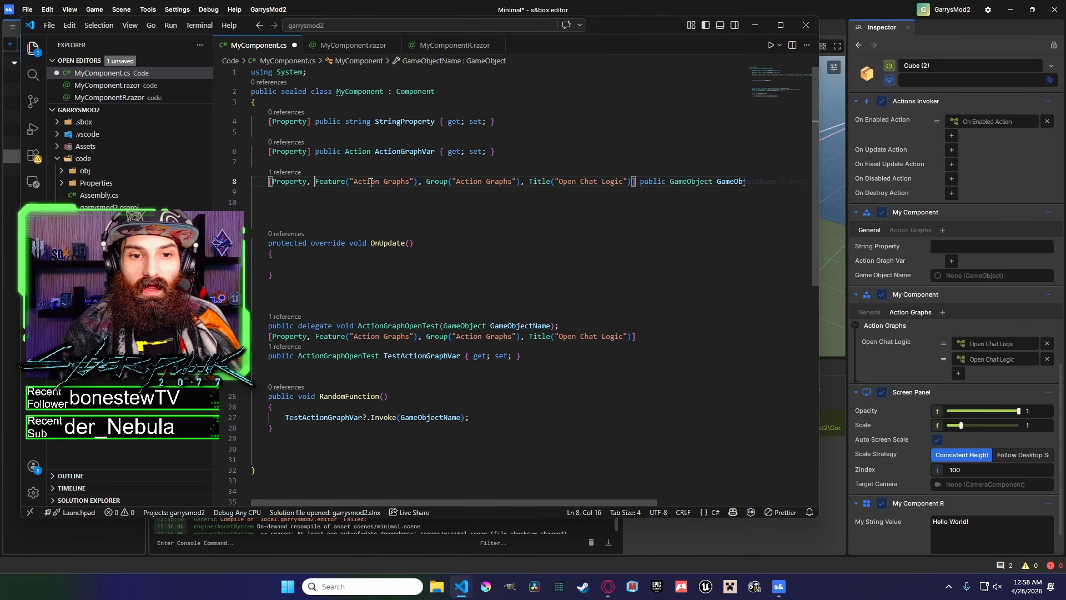
left_click_drag(624, 182, 559, 183)
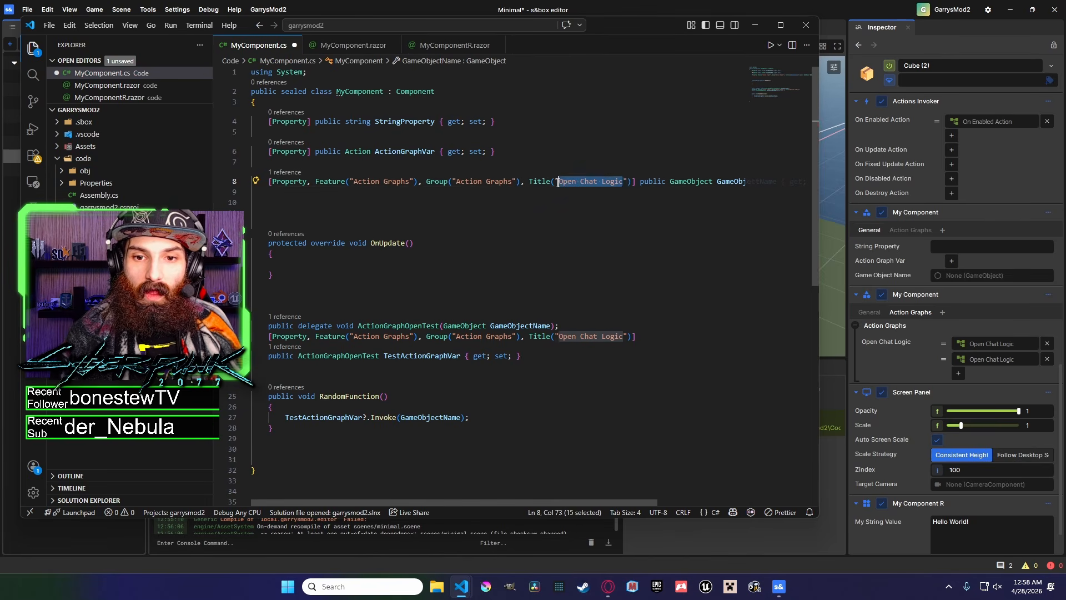
left_click(444, 243)
key("ctrl+s")
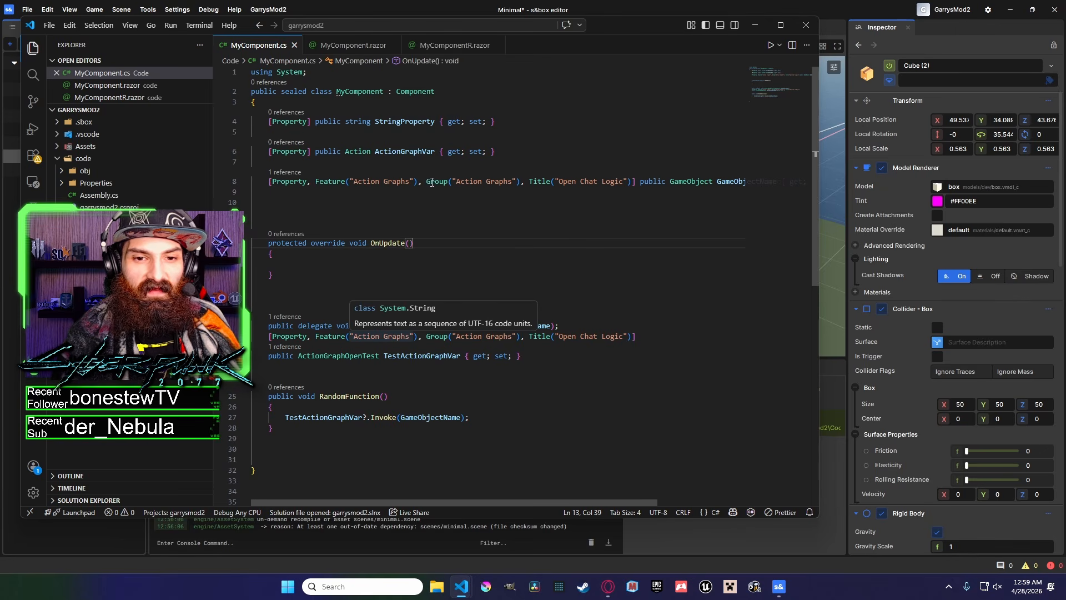
left_click_drag(1061, 200, 1061, 468)
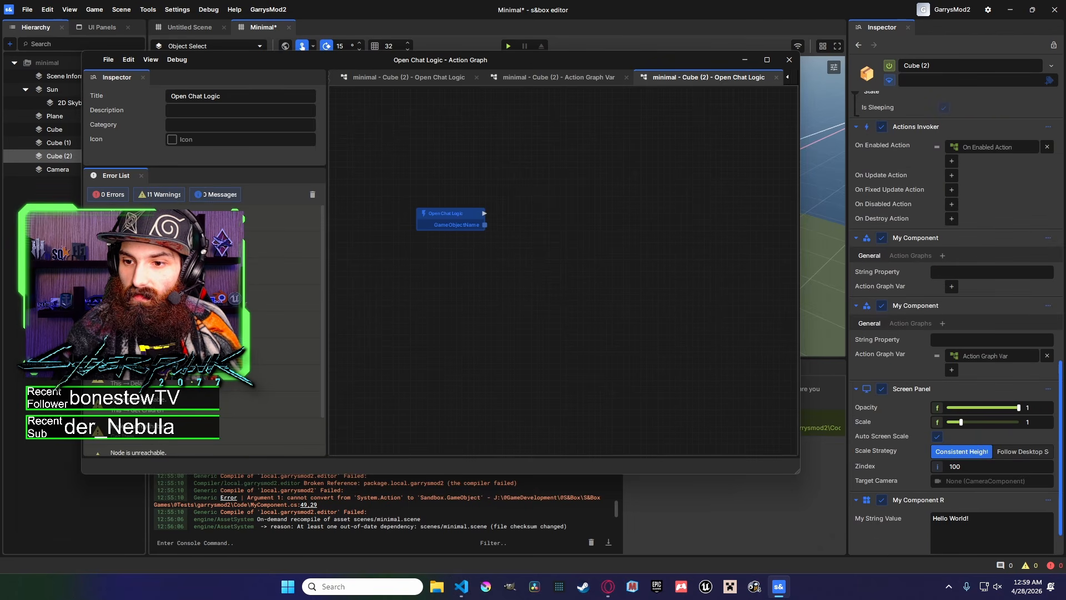
left_click(919, 325)
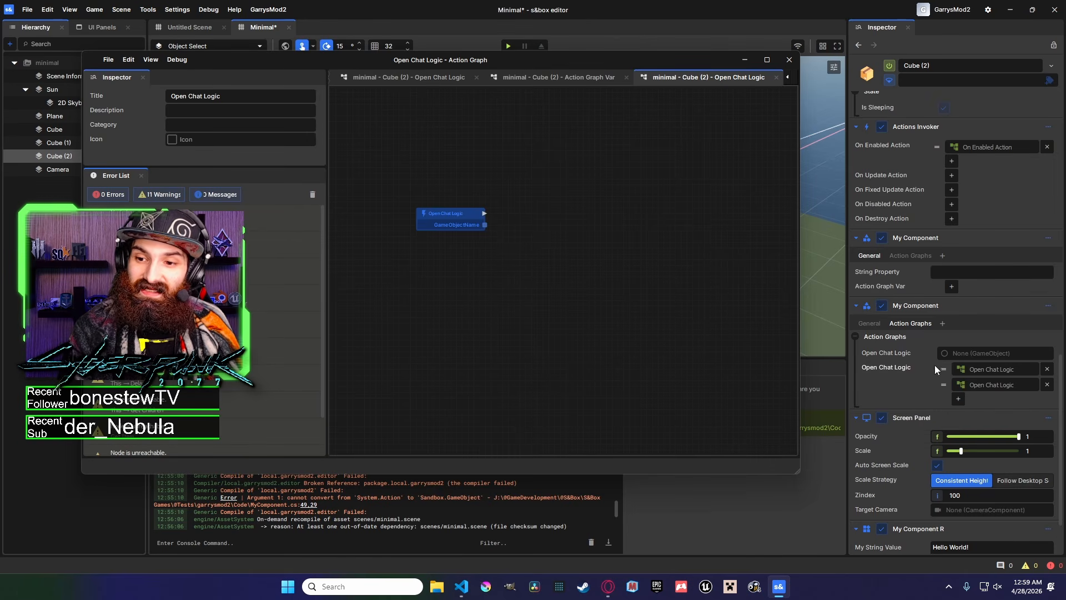
Rename TestActionGraphVar's group to "Action Graphss", save, and open the component's Action Graphs tab.
mouse_move(462, 586)
left_click(500, 542)
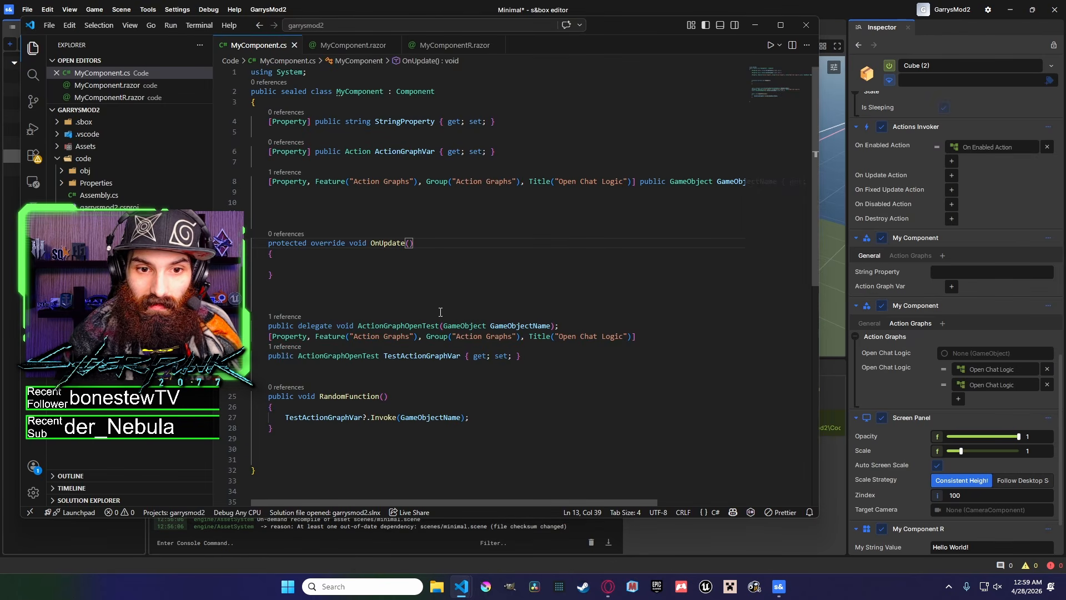
left_click(513, 336)
type("s")
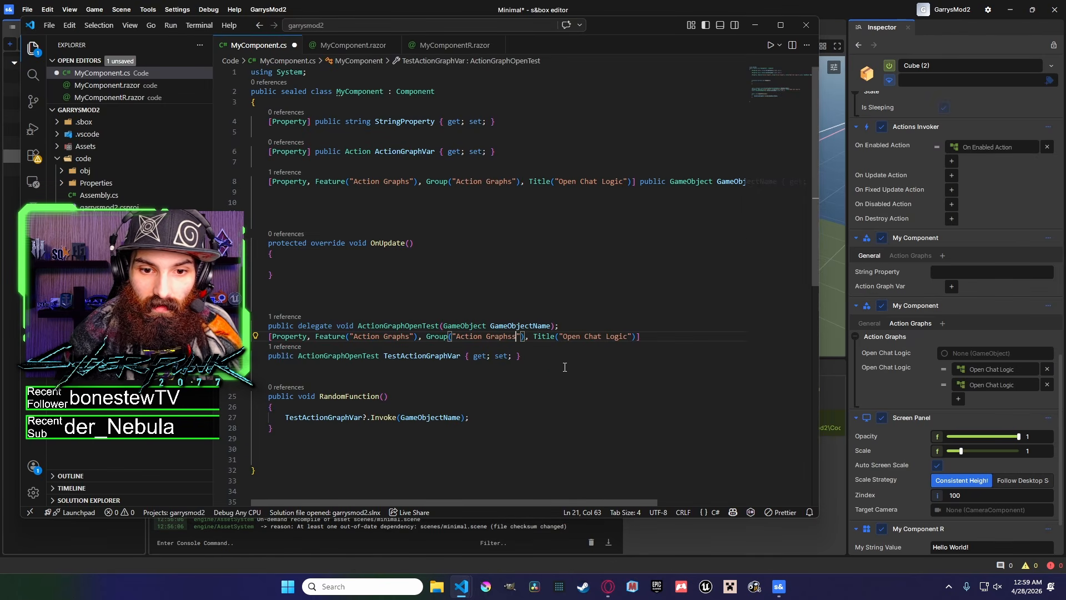
key("ctrl+s")
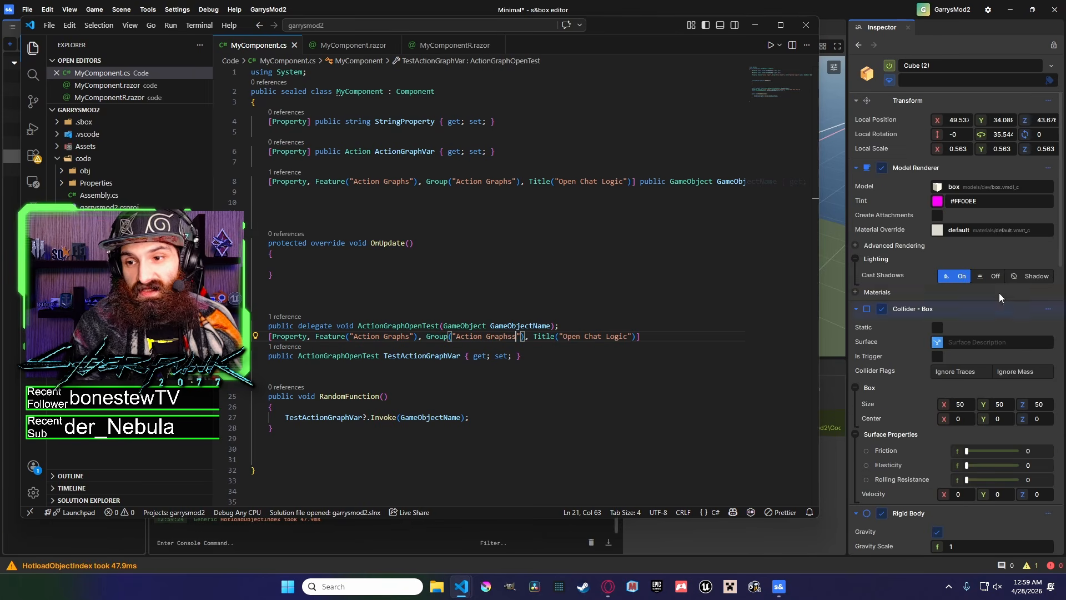
left_click_drag(1060, 163, 1060, 458)
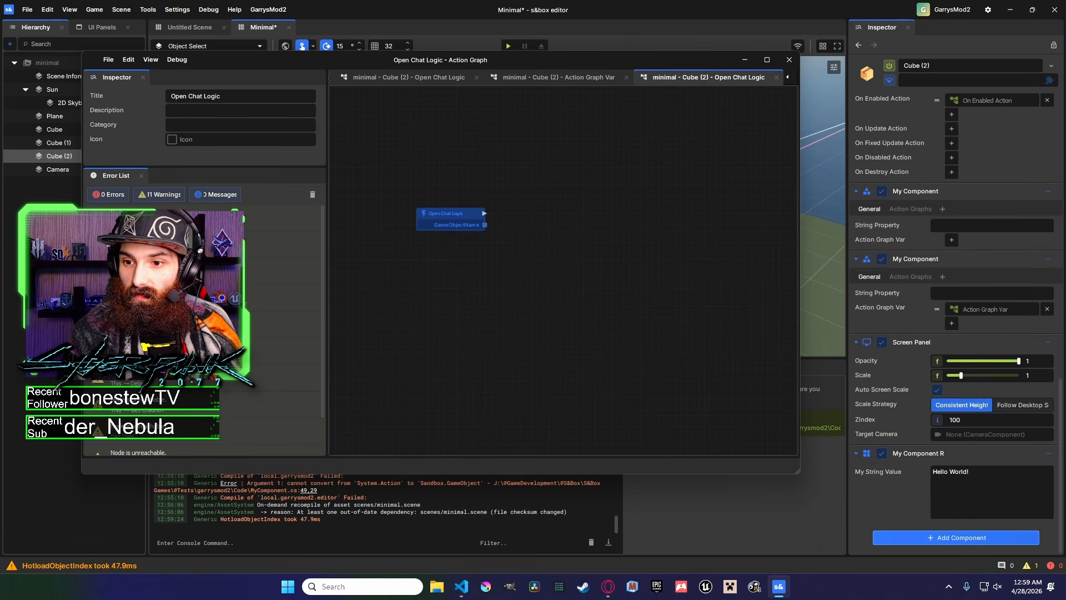
left_click(922, 280)
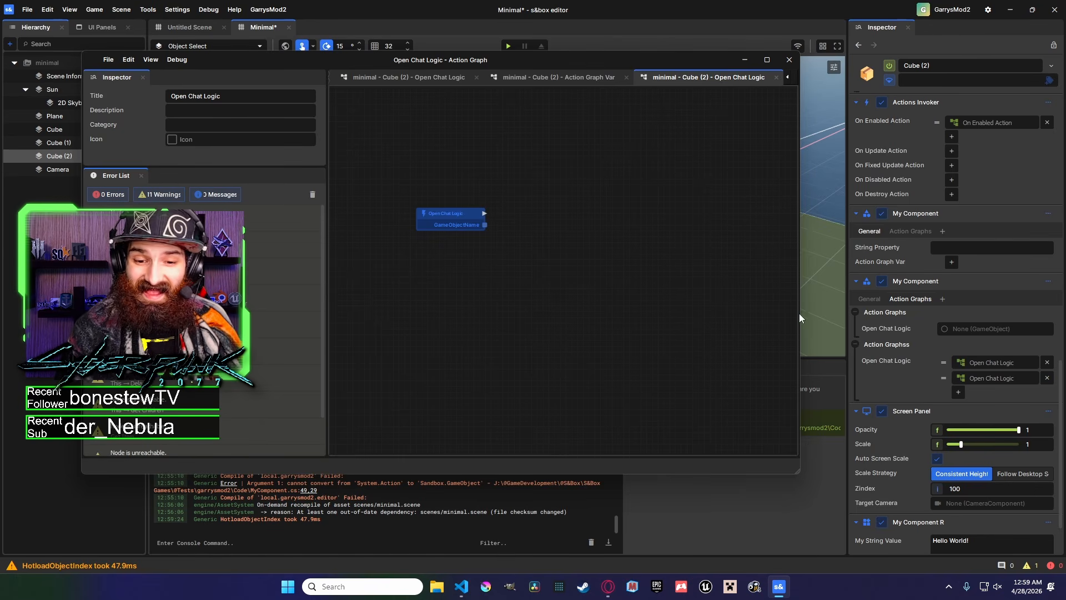
Browse the node creation menu's categories and search it for spawn nodes.
right_click(560, 149)
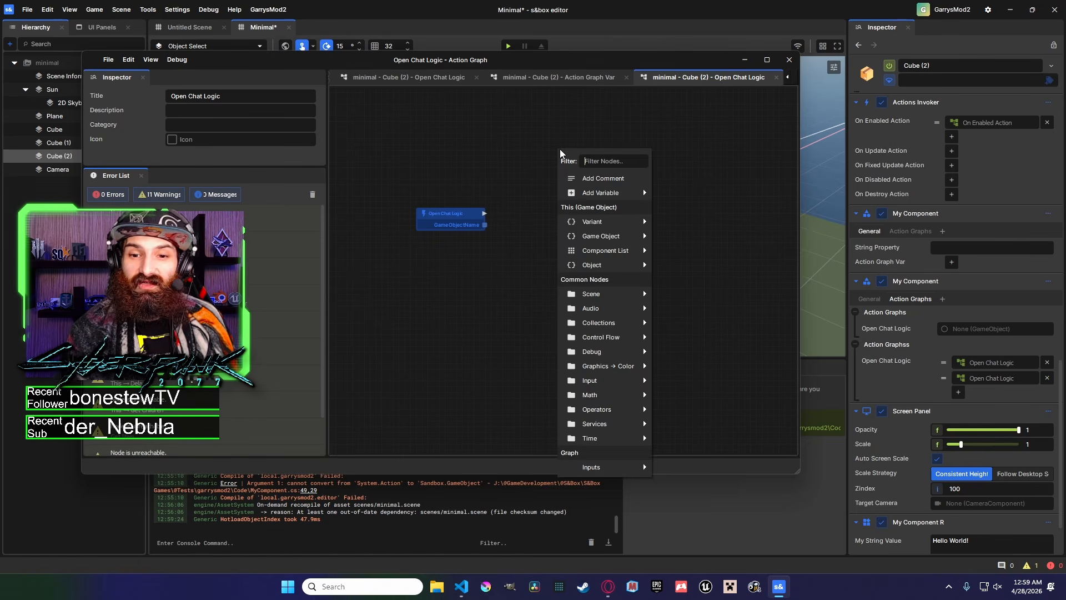
mouse_move(597, 254)
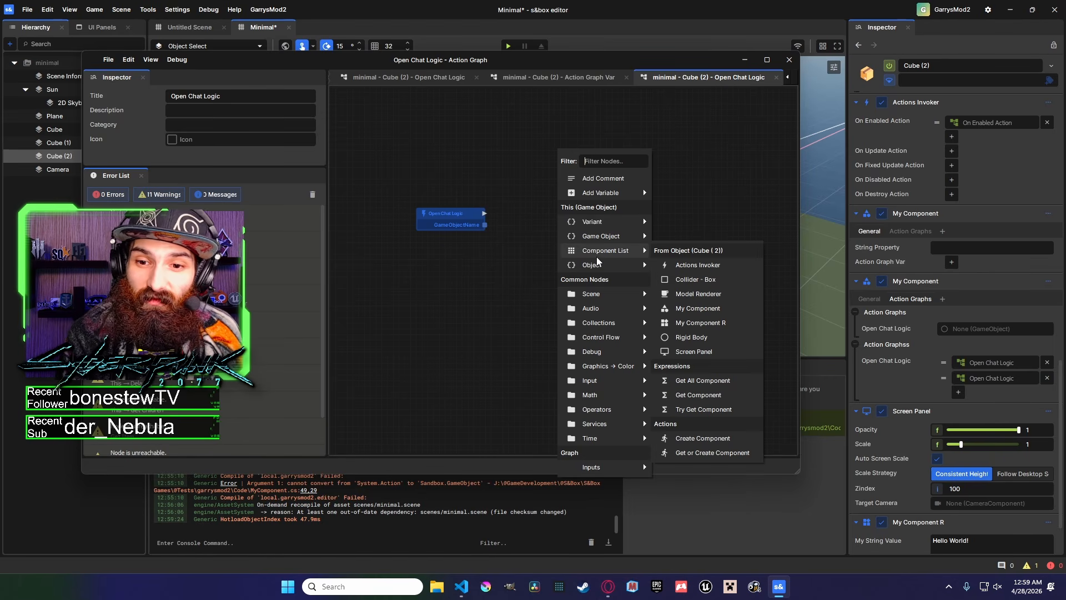
mouse_move(609, 301)
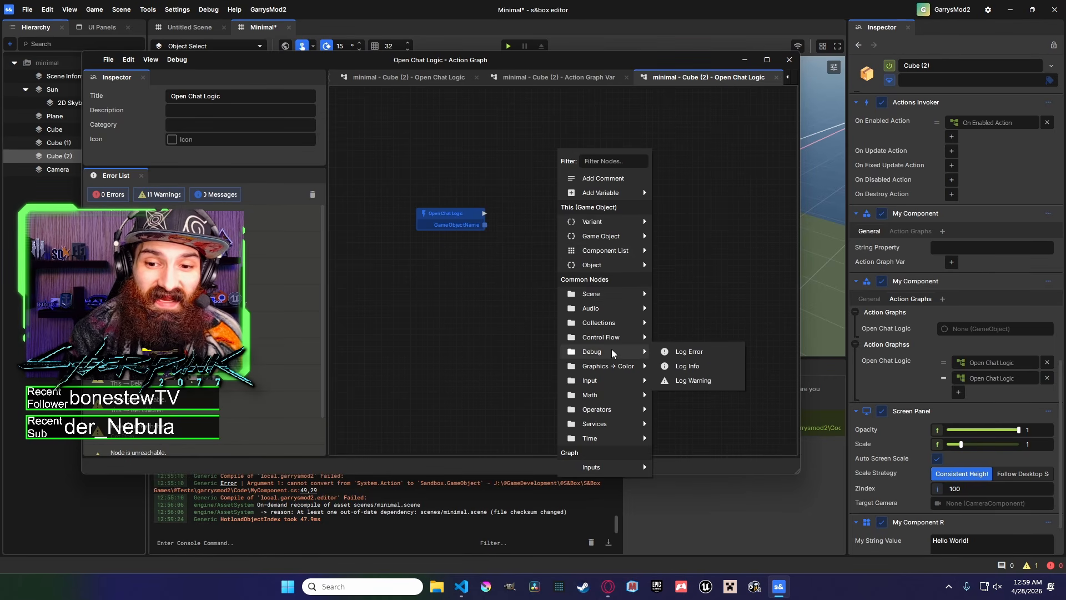
mouse_move(613, 389)
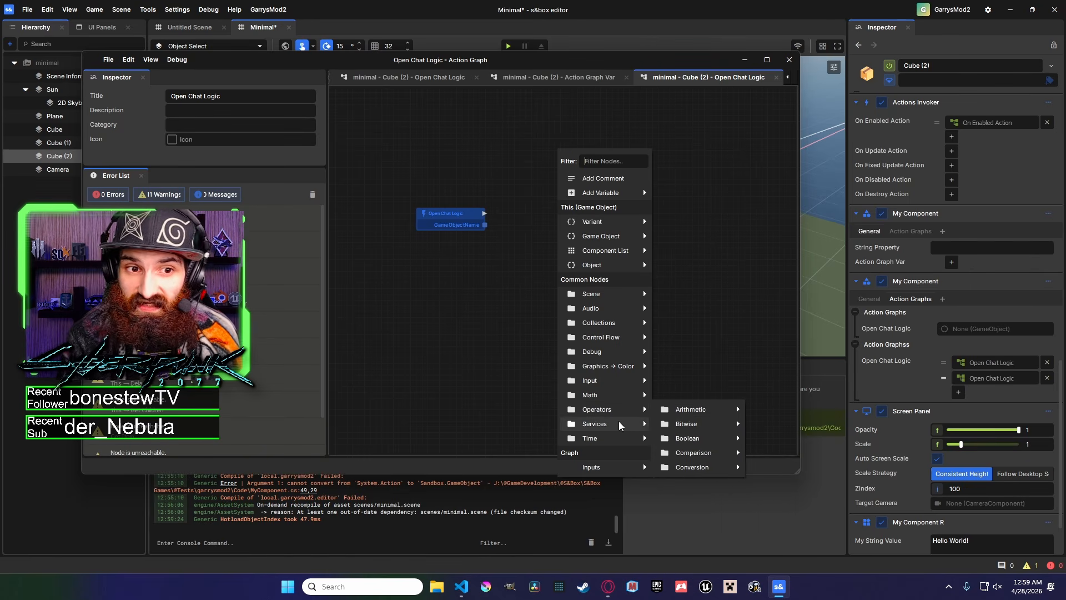
left_click(679, 352)
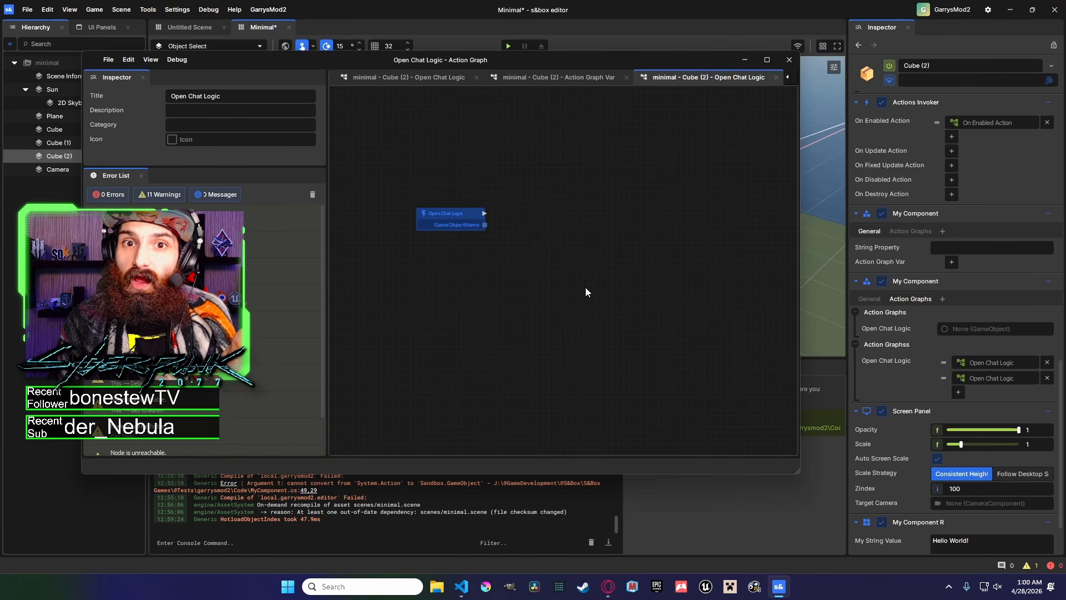
right_click(555, 259)
type("spawn")
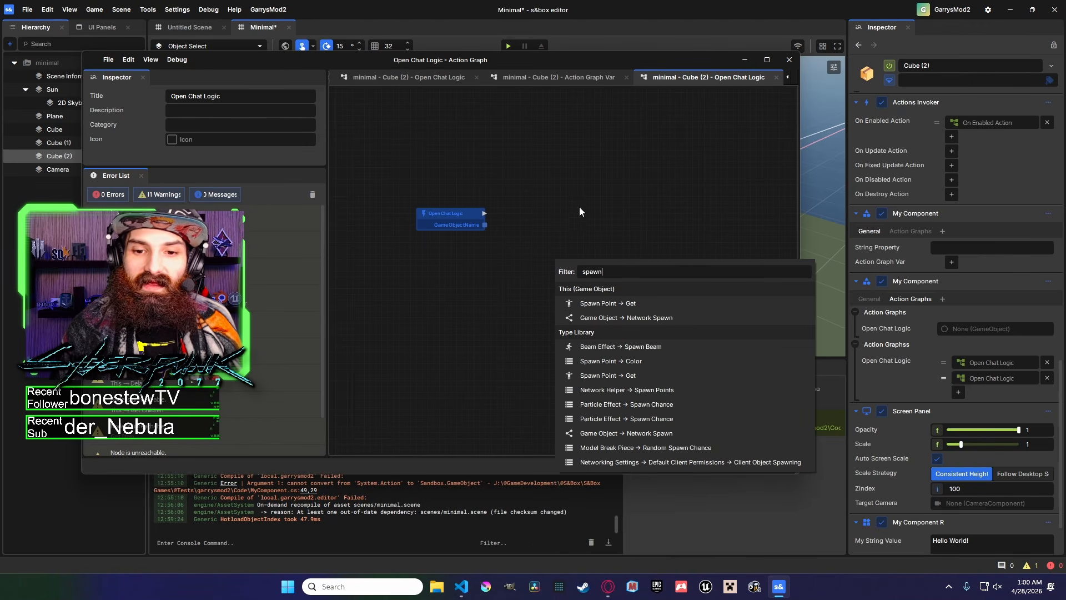
key("Escape")
right_click(552, 165)
key("Escape")
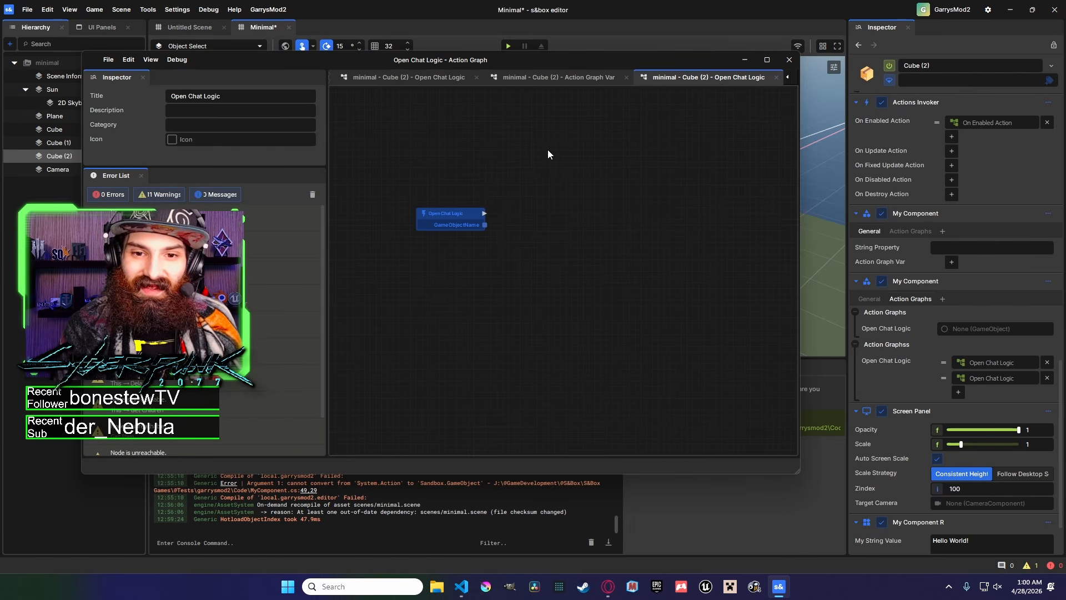
Add an If node to the Open Chat Logic graph, then delete it.
right_click(543, 170)
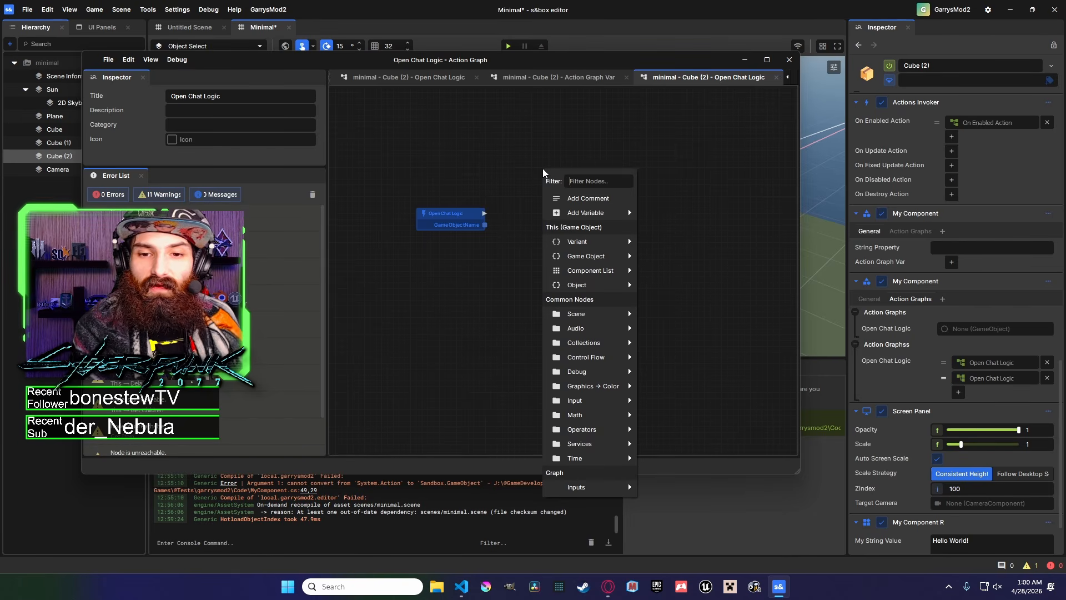
type("branc")
key("BackSpace")
key("BackSpace")
key("BackSpace")
key("BackSpace")
key("BackSpace")
type("if")
left_click(606, 213)
left_click_drag(587, 178, 561, 189)
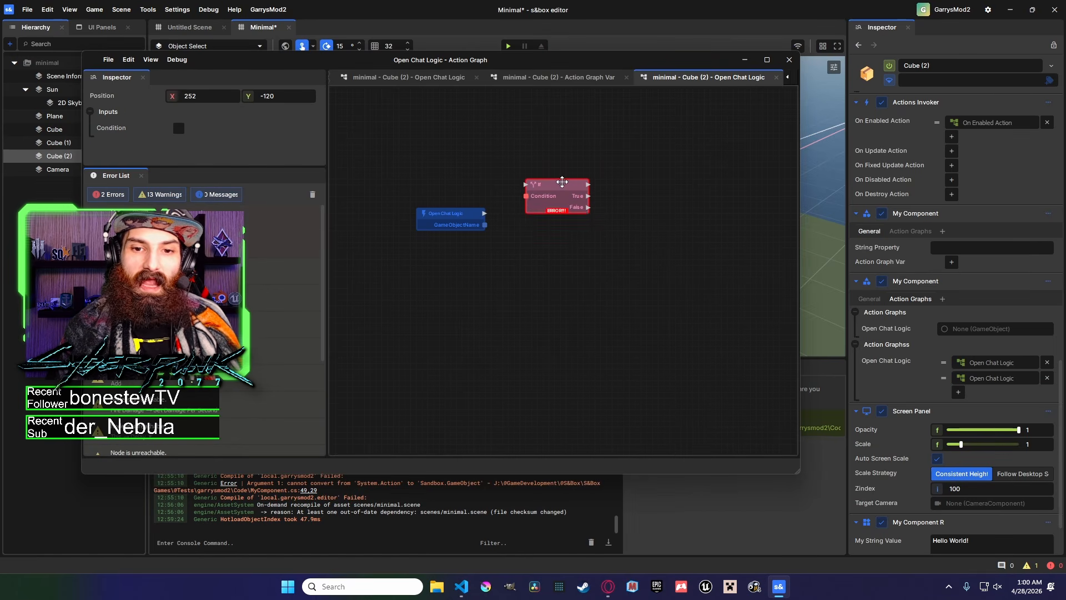
key("Delete")
Examine the Open Chat Logic node's GameObjectName output and the graph's Inputs submenu.
right_click(627, 204)
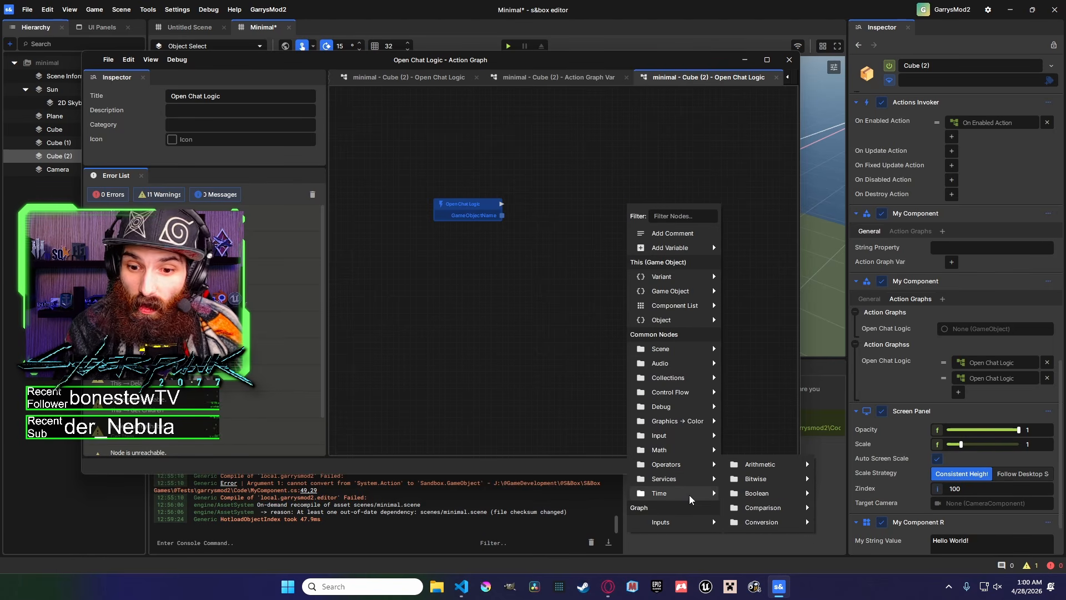
mouse_move(688, 522)
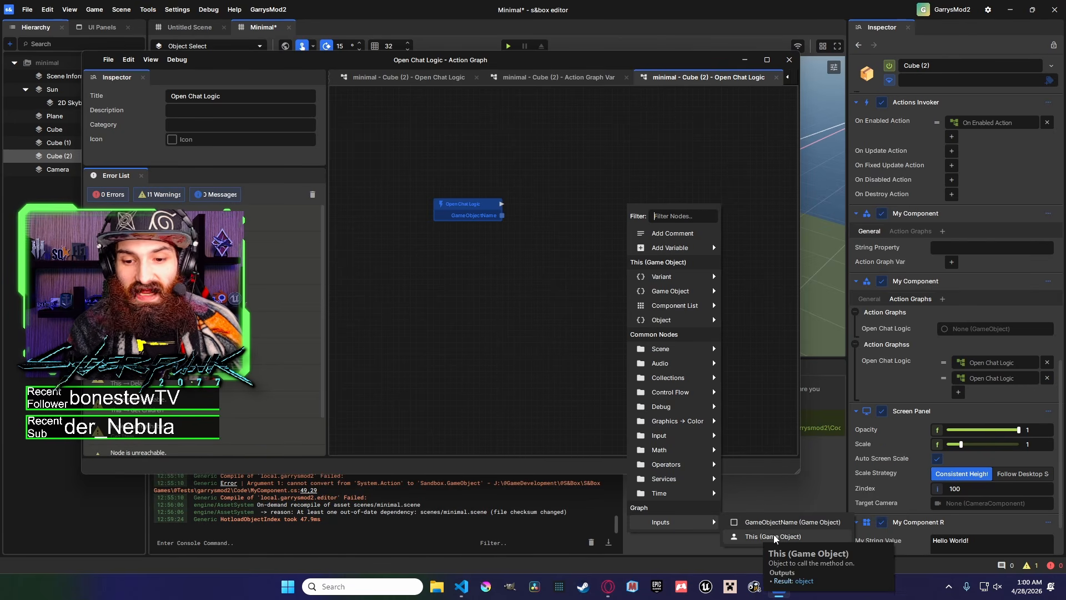
left_click(591, 296)
middle_click_drag(599, 298, 616, 306)
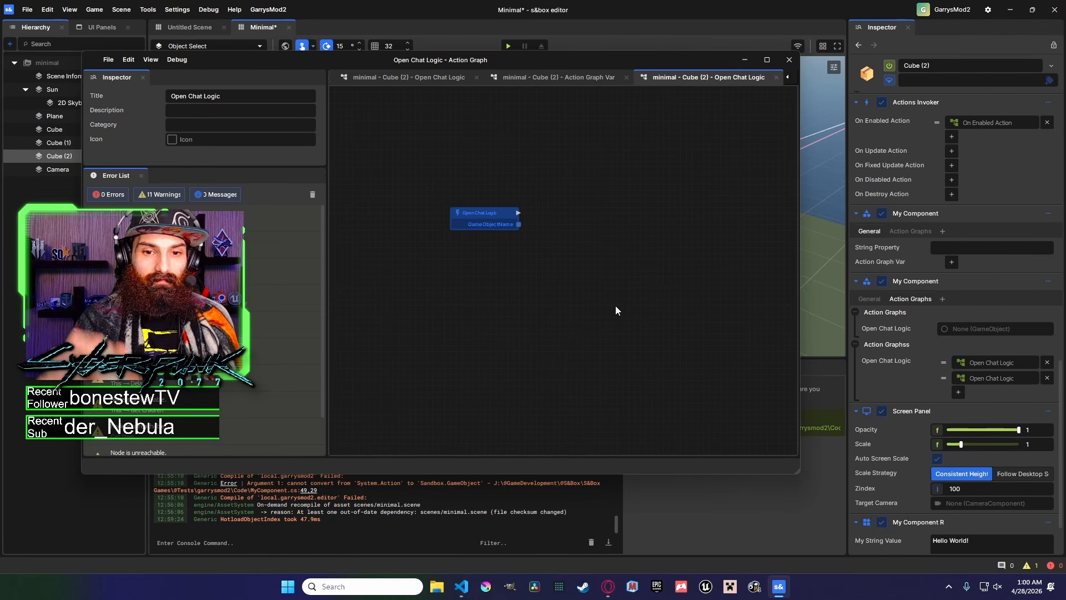
right_click(615, 305)
mouse_move(675, 589)
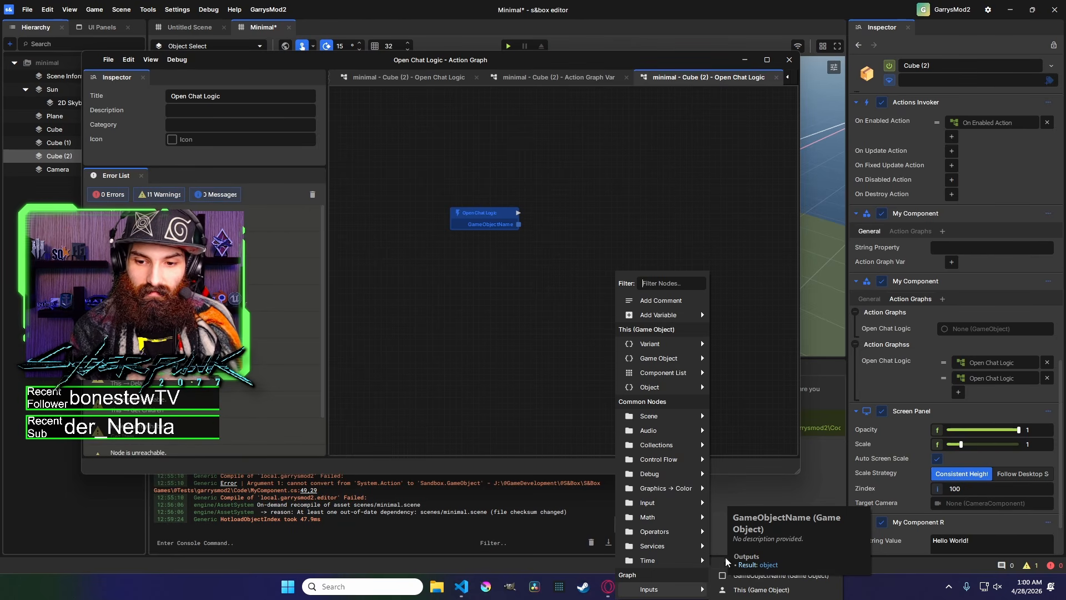
left_click(542, 222)
scroll(504, 225, "up", 5)
left_click_drag(483, 203, 500, 205)
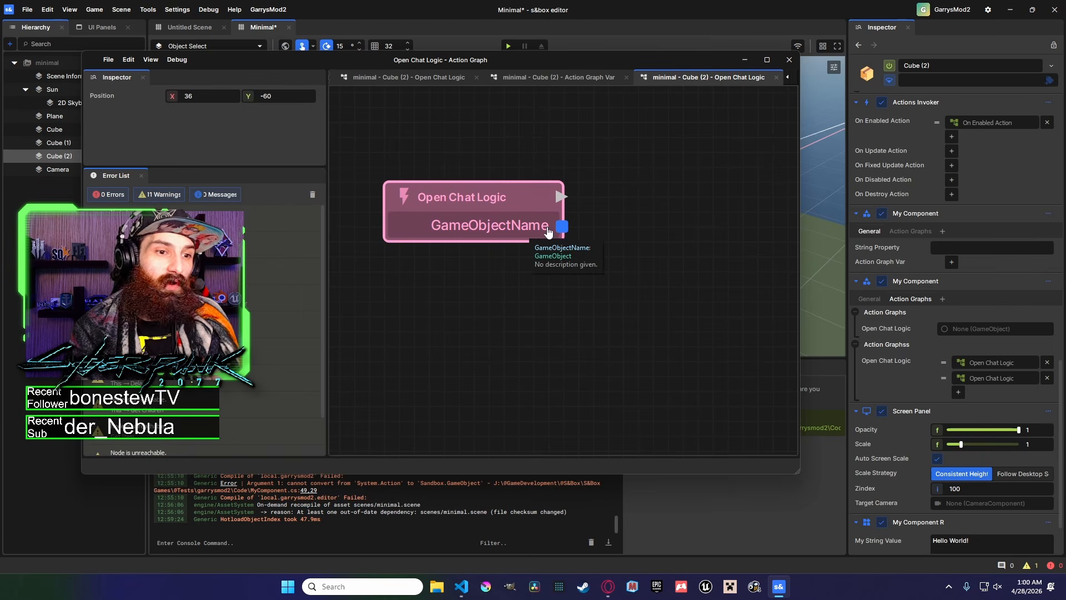
right_click(638, 217)
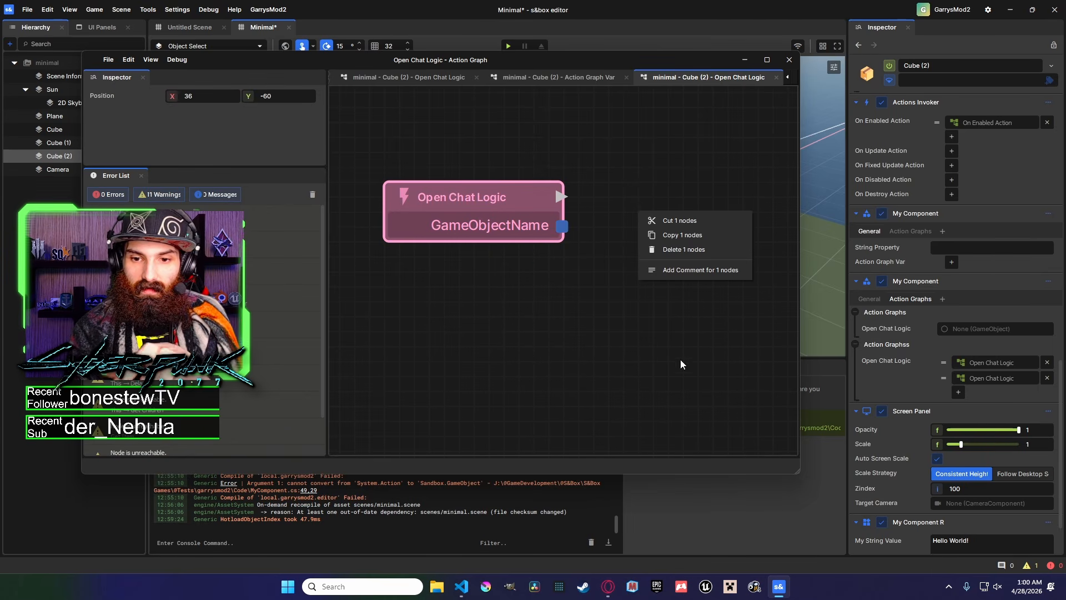
left_click(632, 166)
right_click(631, 167)
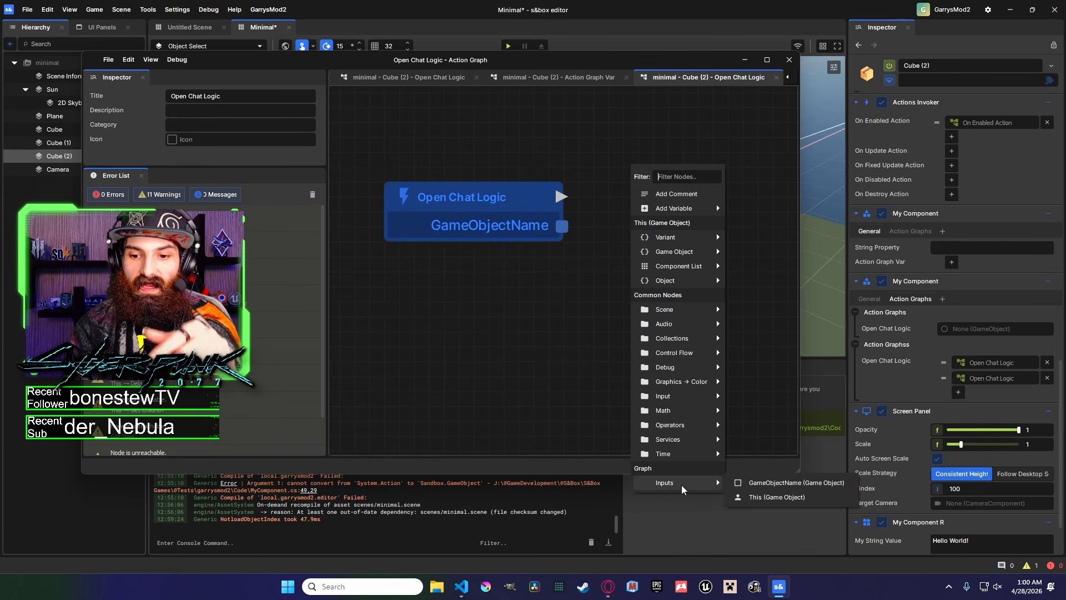
left_click(620, 348)
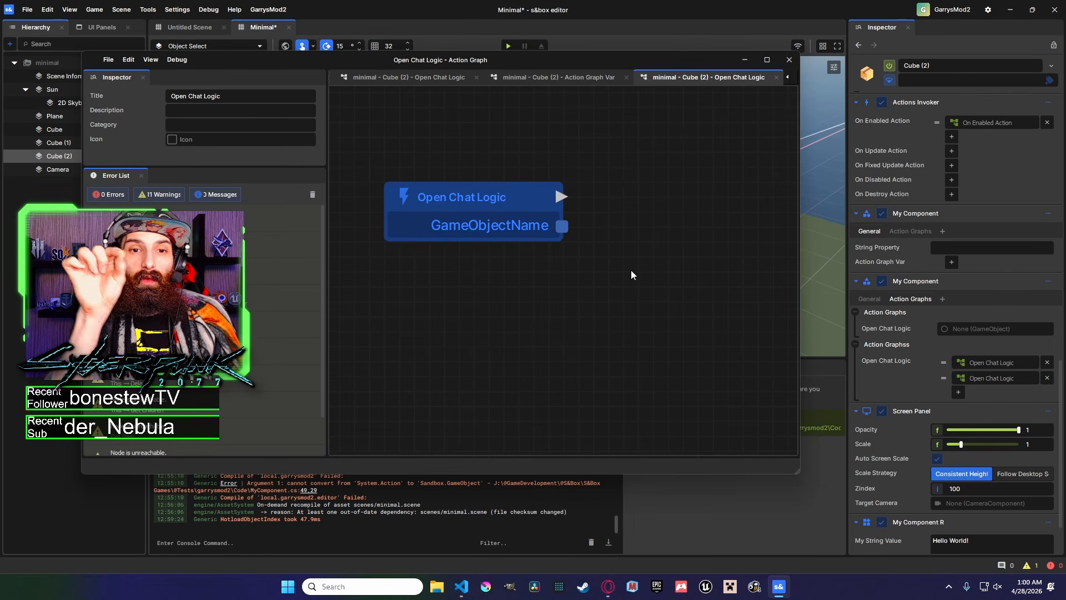
Add a GameObjectName graph input node to the Open Chat Logic graph.
scroll(428, 262, "down", 5)
left_click_drag(412, 250, 505, 174)
mouse_move(555, 487)
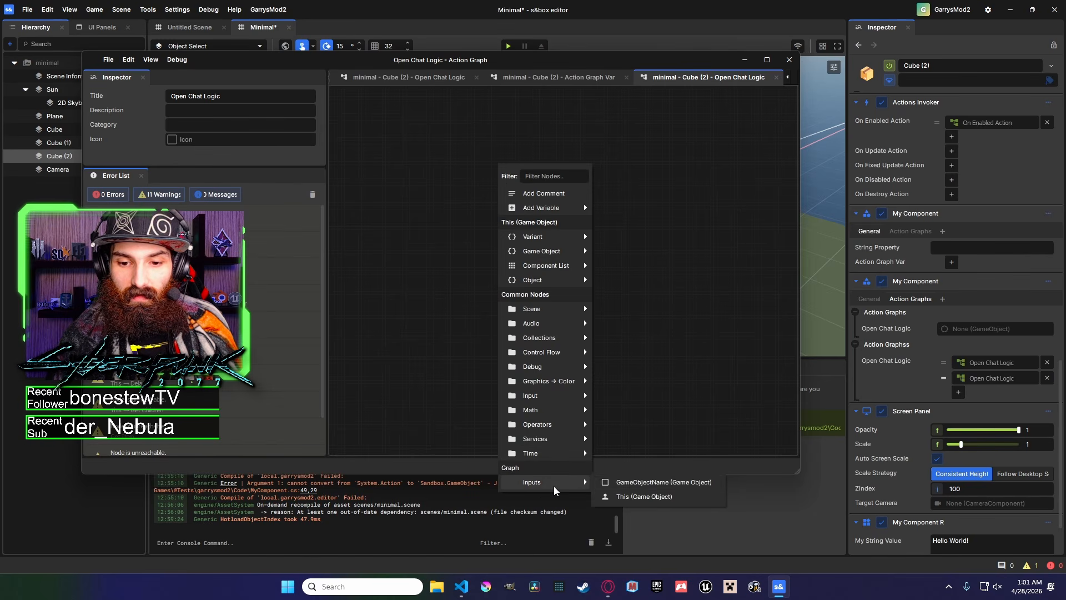
left_click(663, 482)
left_click_drag(624, 128, 572, 229)
type("my")
left_click(550, 215)
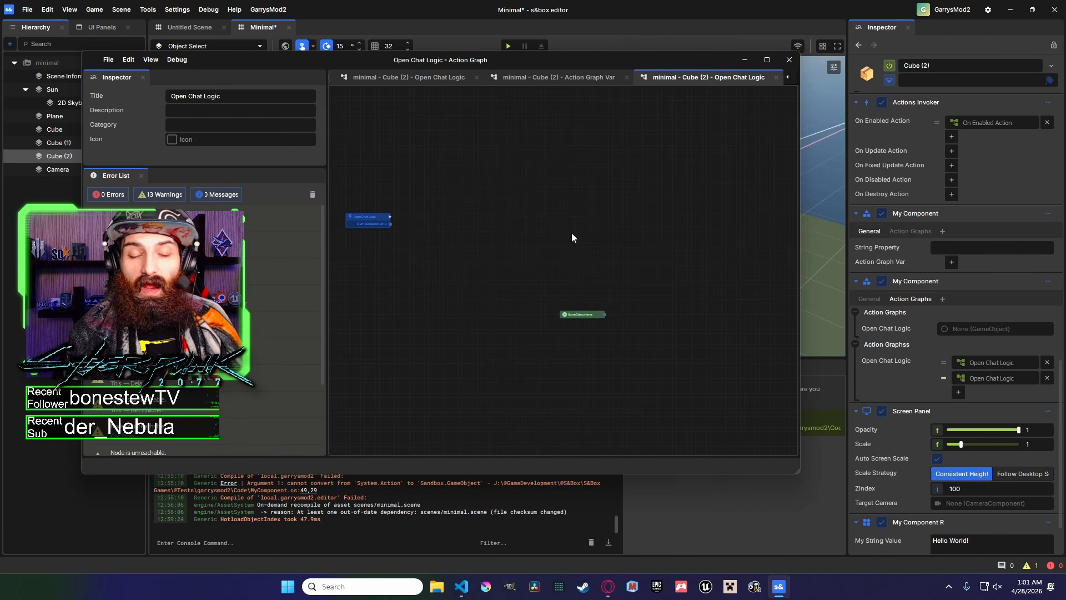
Add a Debug Log Info node connected to Open Chat Logic and to the GameObjectName node.
right_click(572, 237)
type("log")
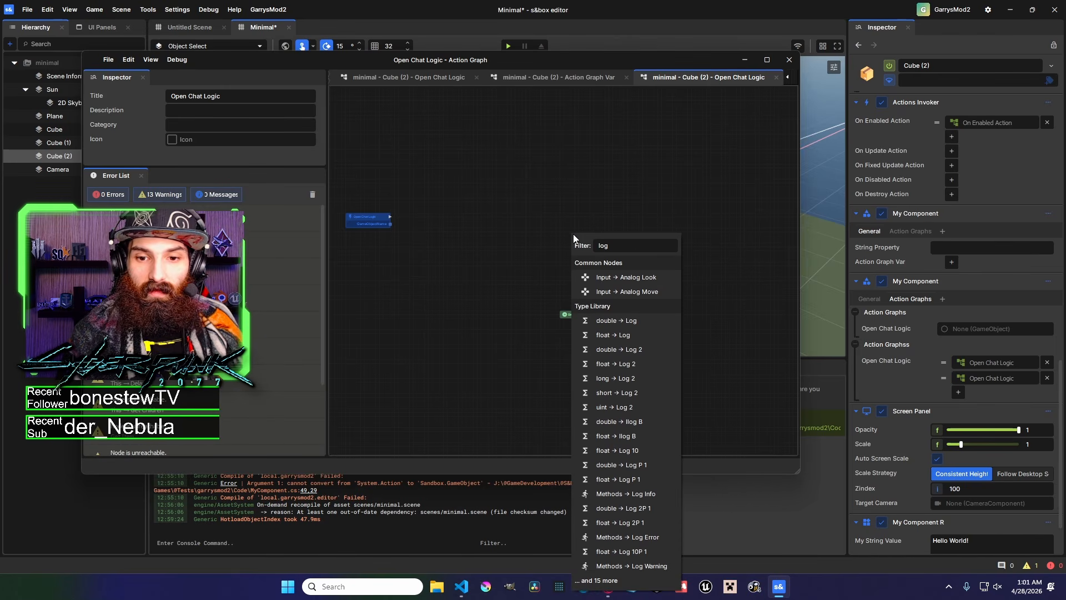
key("Escape")
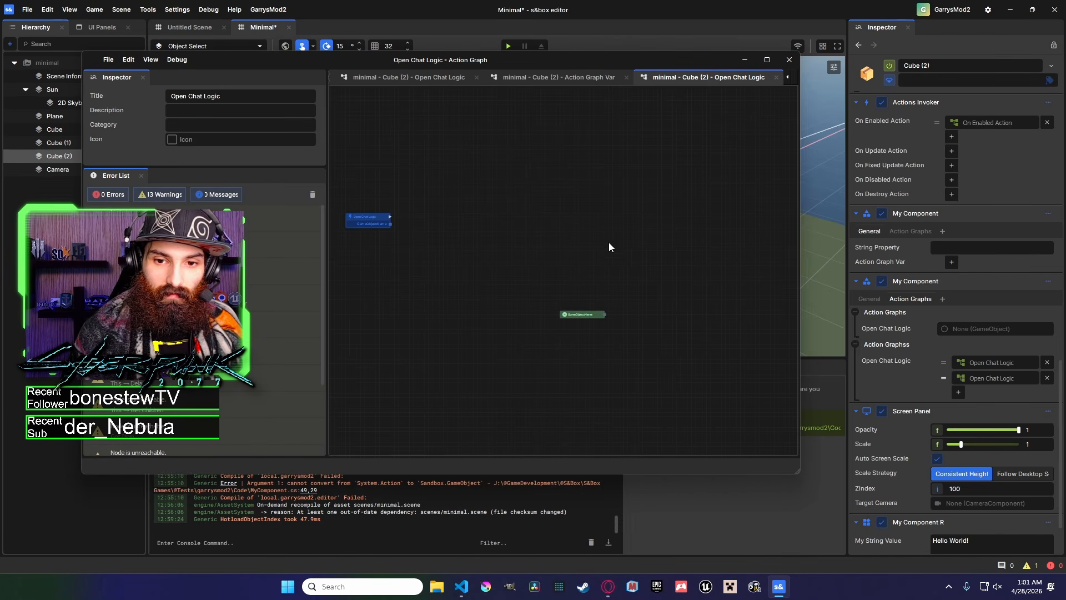
right_click(608, 243)
type("debug")
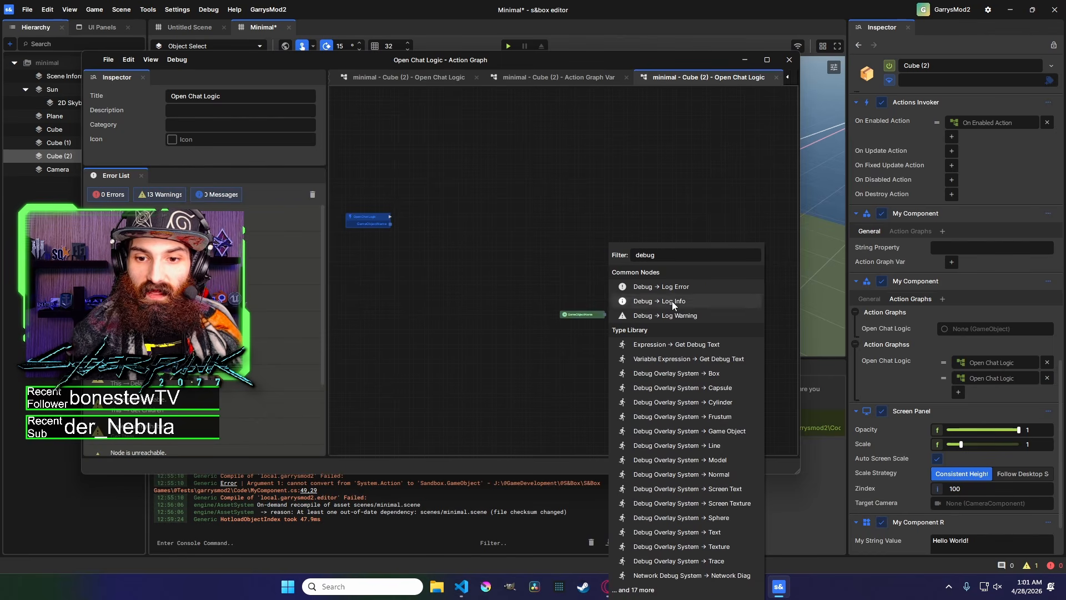
left_click(672, 301)
left_click_drag(604, 314, 391, 217)
left_click(256, 129)
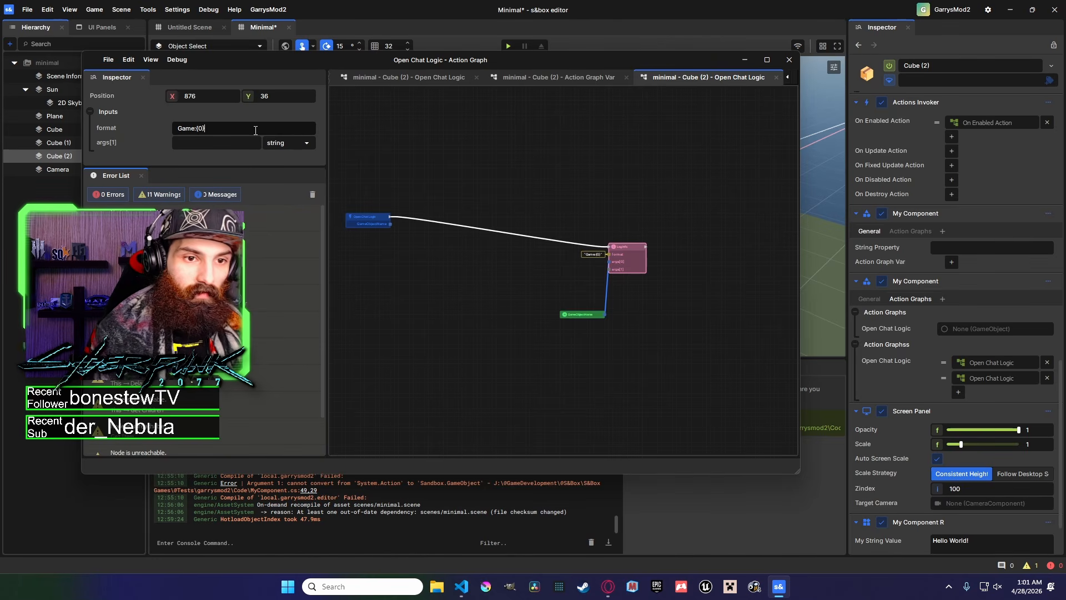
Set the Log Info node's format to GameObject:{0}.
left_click(651, 298)
scroll(611, 283, "up", 3)
left_click_drag(571, 338, 560, 246)
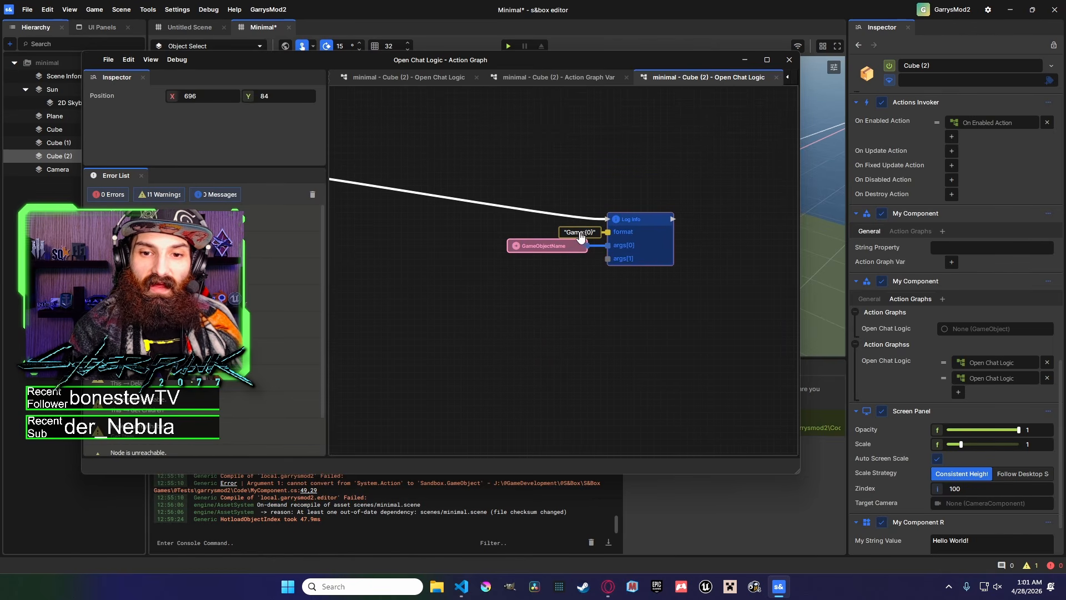
left_click(579, 238)
left_click_drag(198, 128, 177, 128)
key("BackSpace")
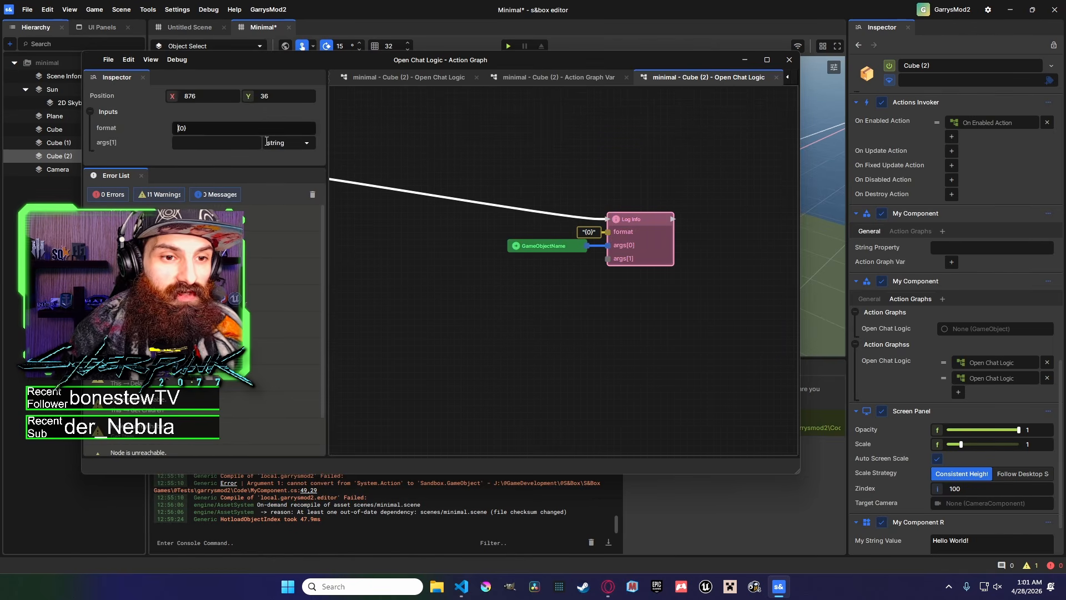
left_click(534, 306)
left_click(585, 249)
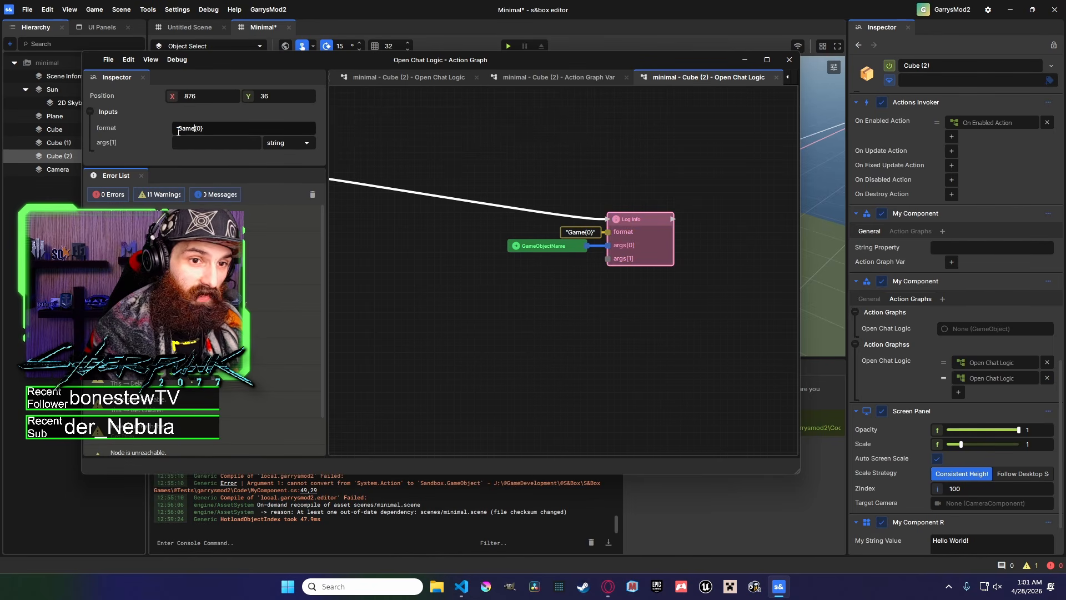
key("BackSpace")
type("bject")
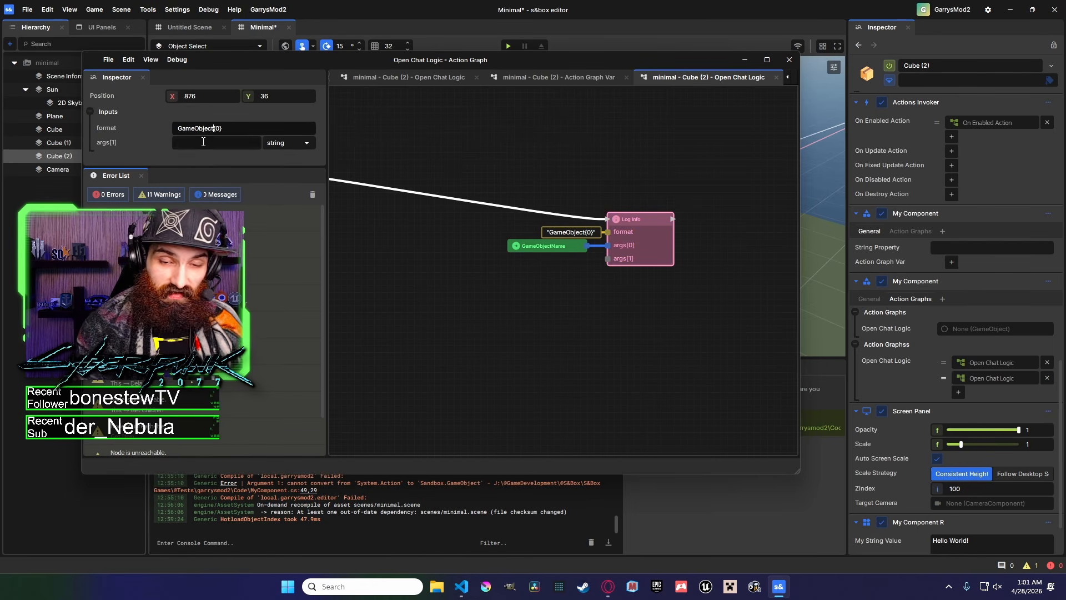
type(":")
Open the node creation menu on the graph canvas.
left_click(576, 285)
middle_click_drag(587, 258, 621, 255)
scroll(656, 266, "down", 3)
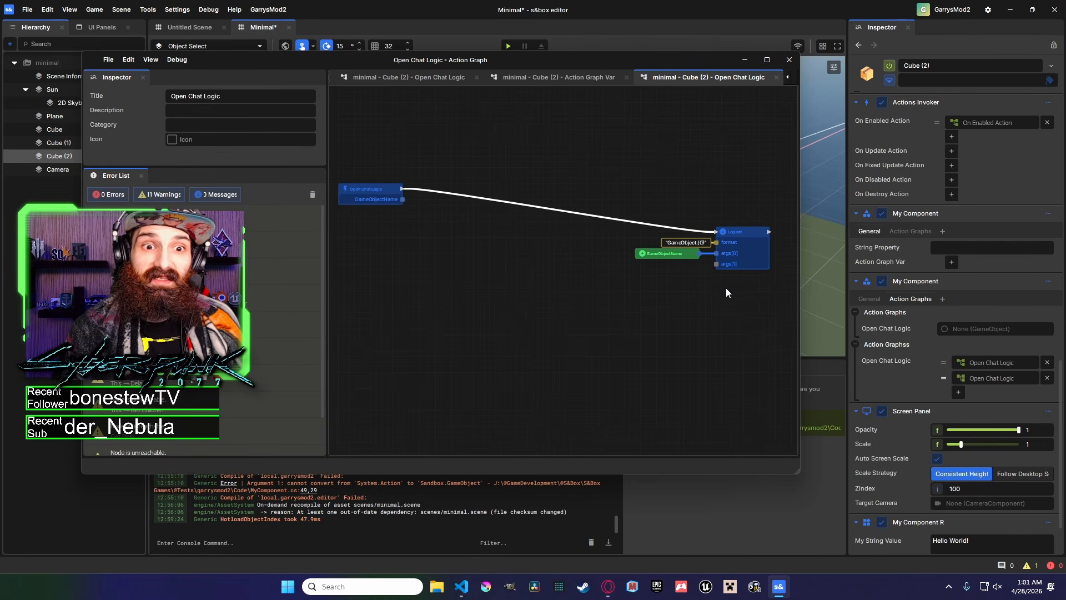
scroll(598, 262, "down", 2)
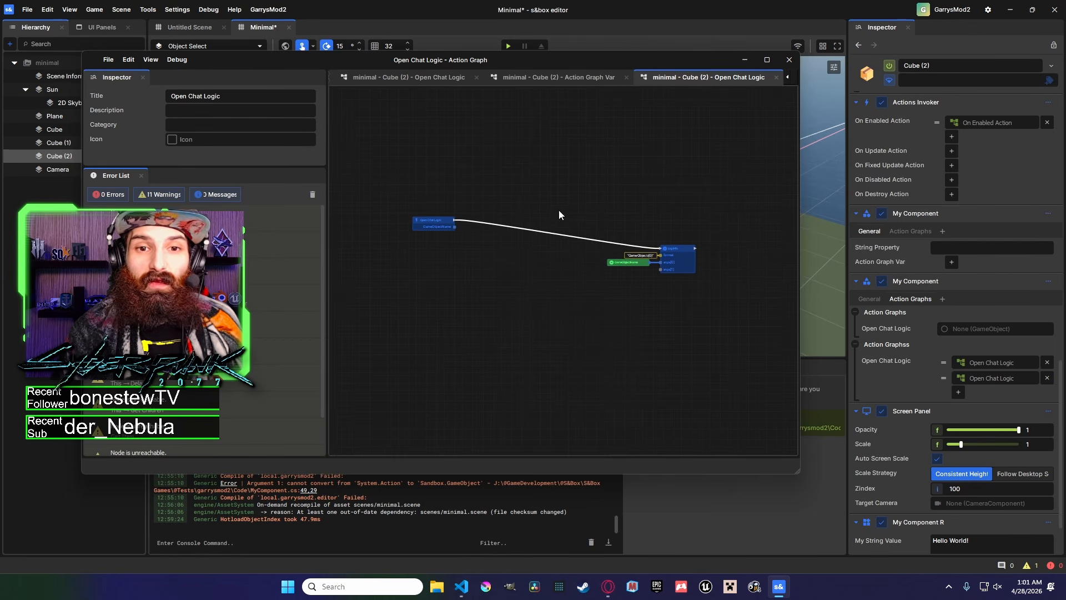
right_click(533, 191)
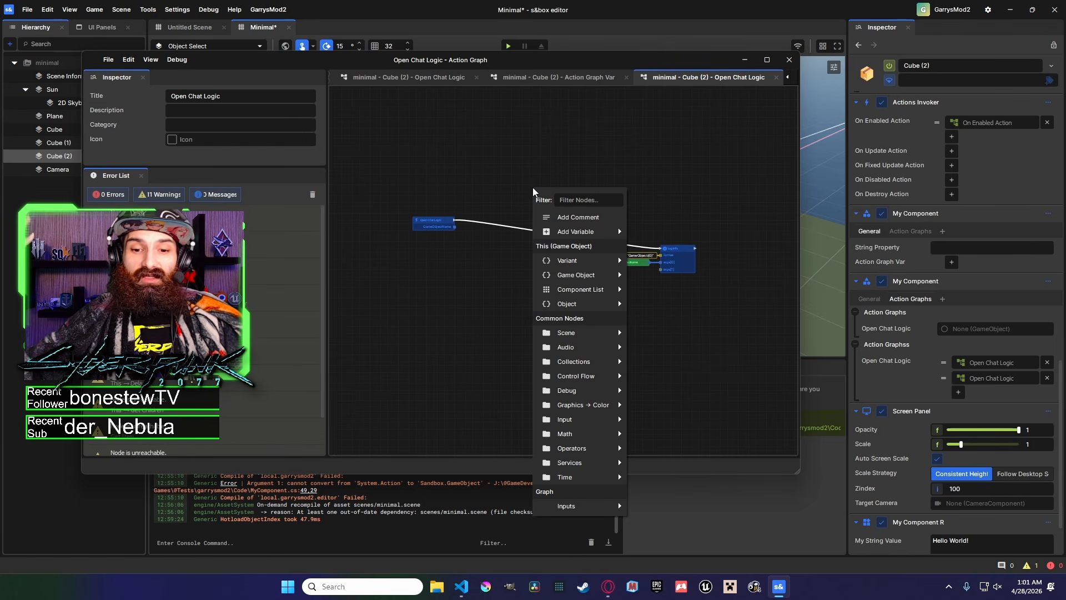